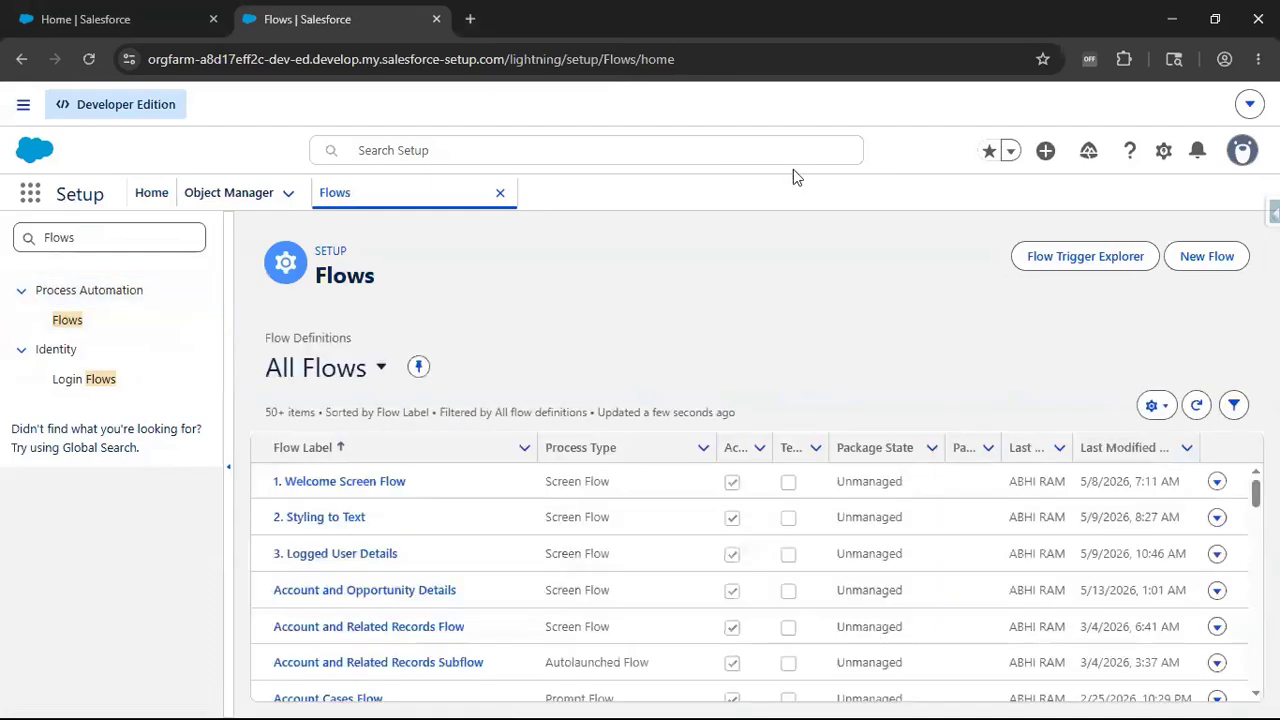
# Create a new Autolaunched Flow (No Trigger) from the frequently used automations
pyautogui.click(1208, 264)
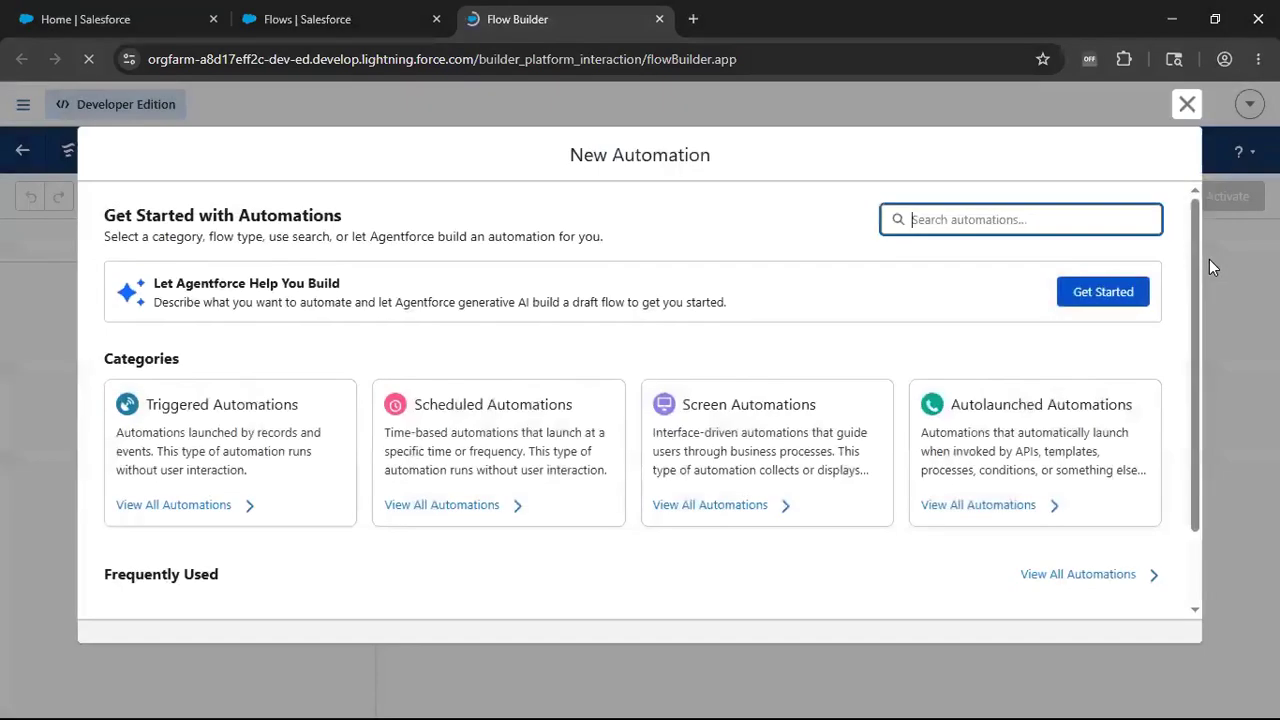
pyautogui.scroll(-1, 683, 360)
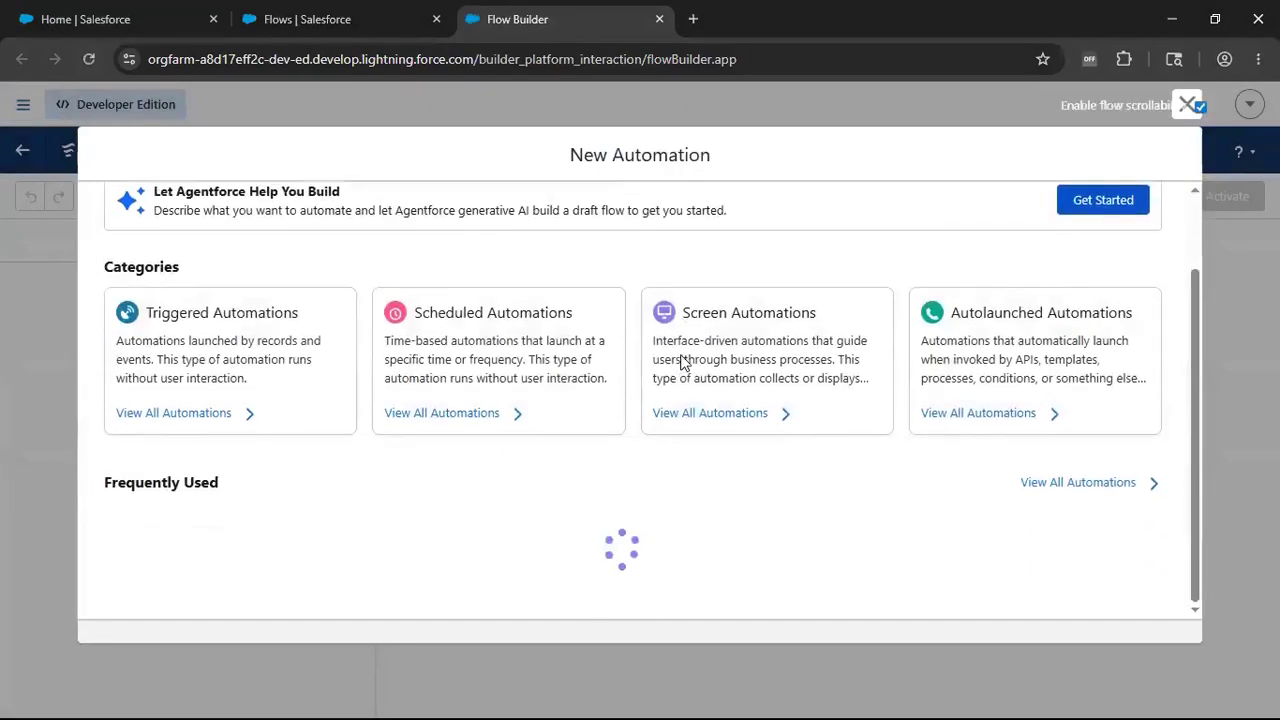
pyautogui.scroll(-1, 571, 376)
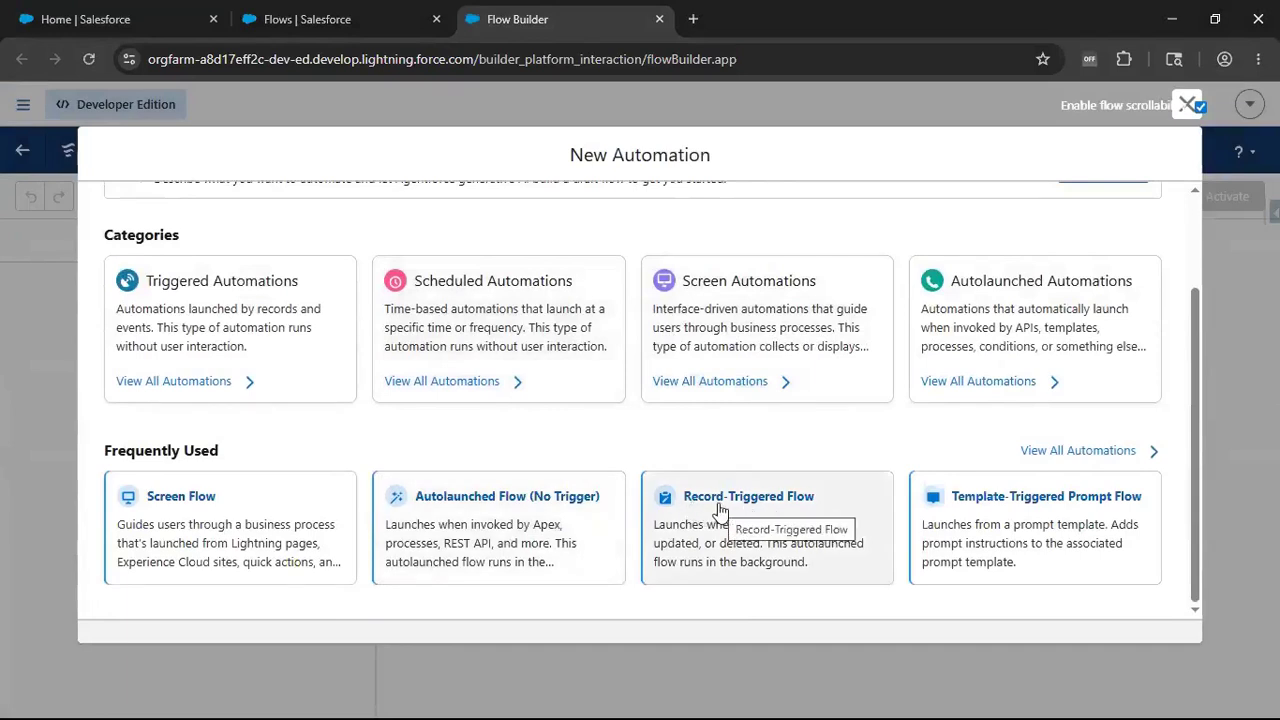
pyautogui.click(505, 511)
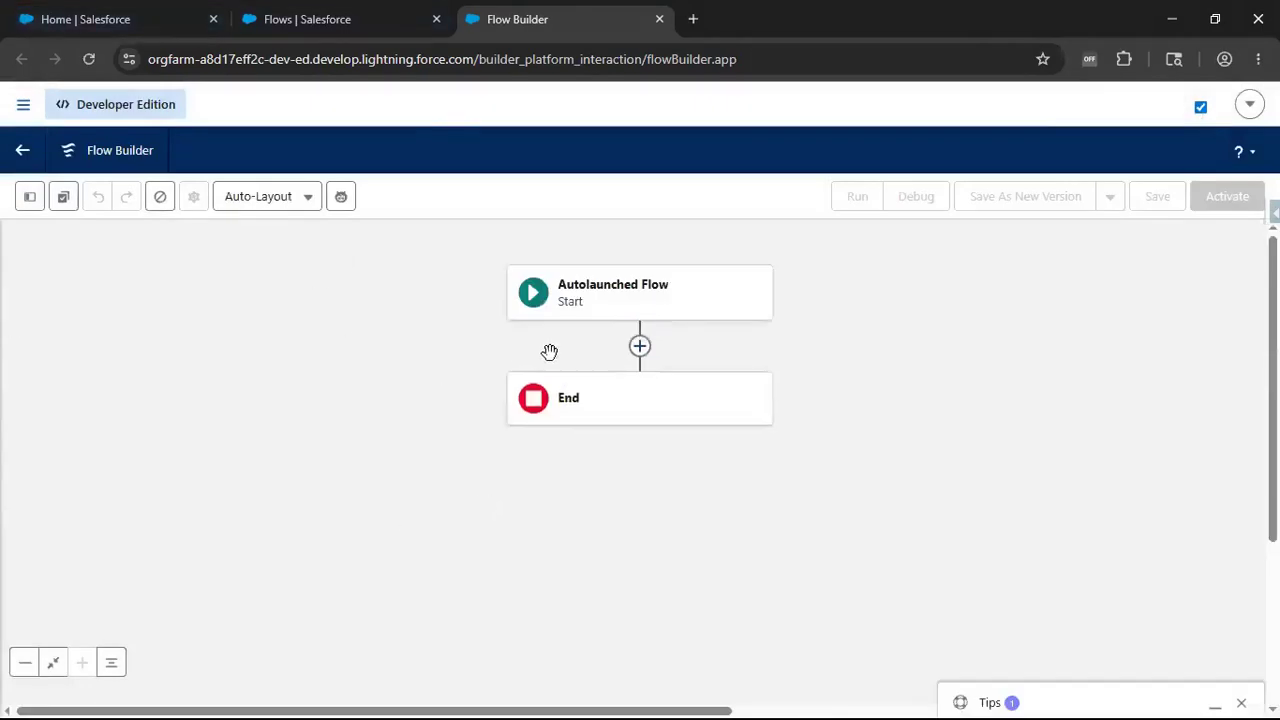
# Add a Get Records element between the Start and End elements of the flow
pyautogui.click(640, 347)
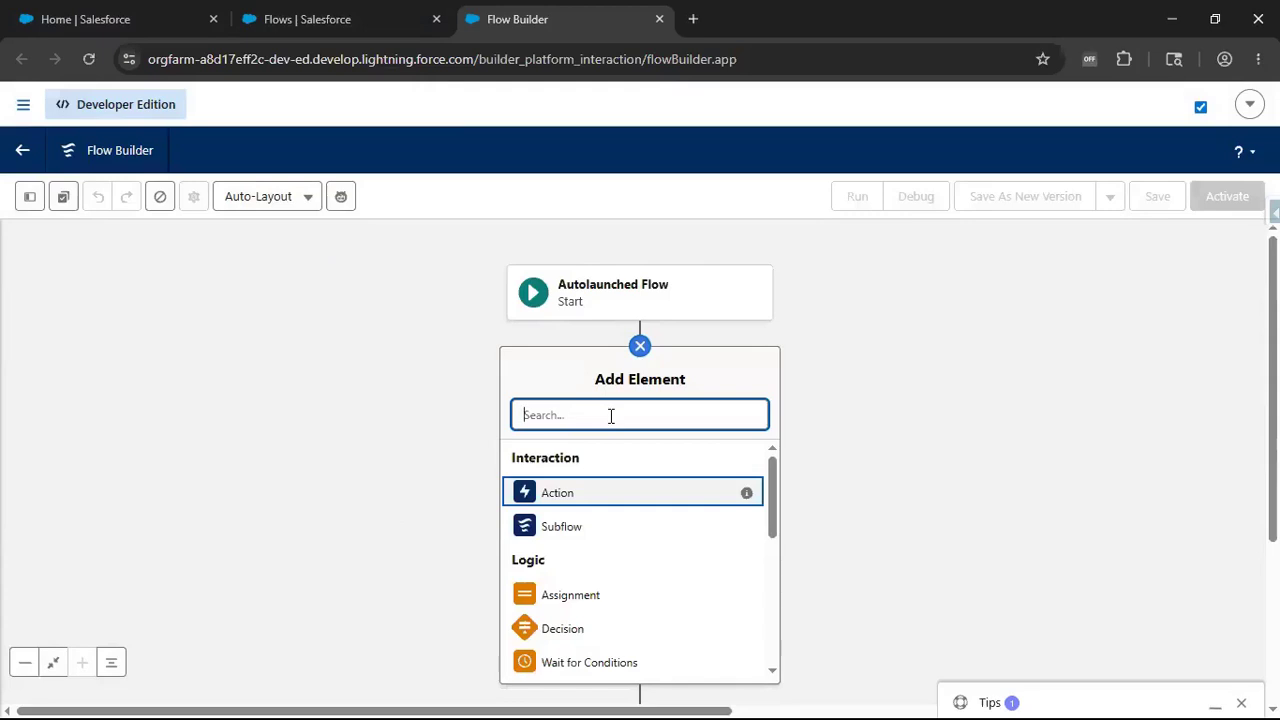
pyautogui.write('Get')
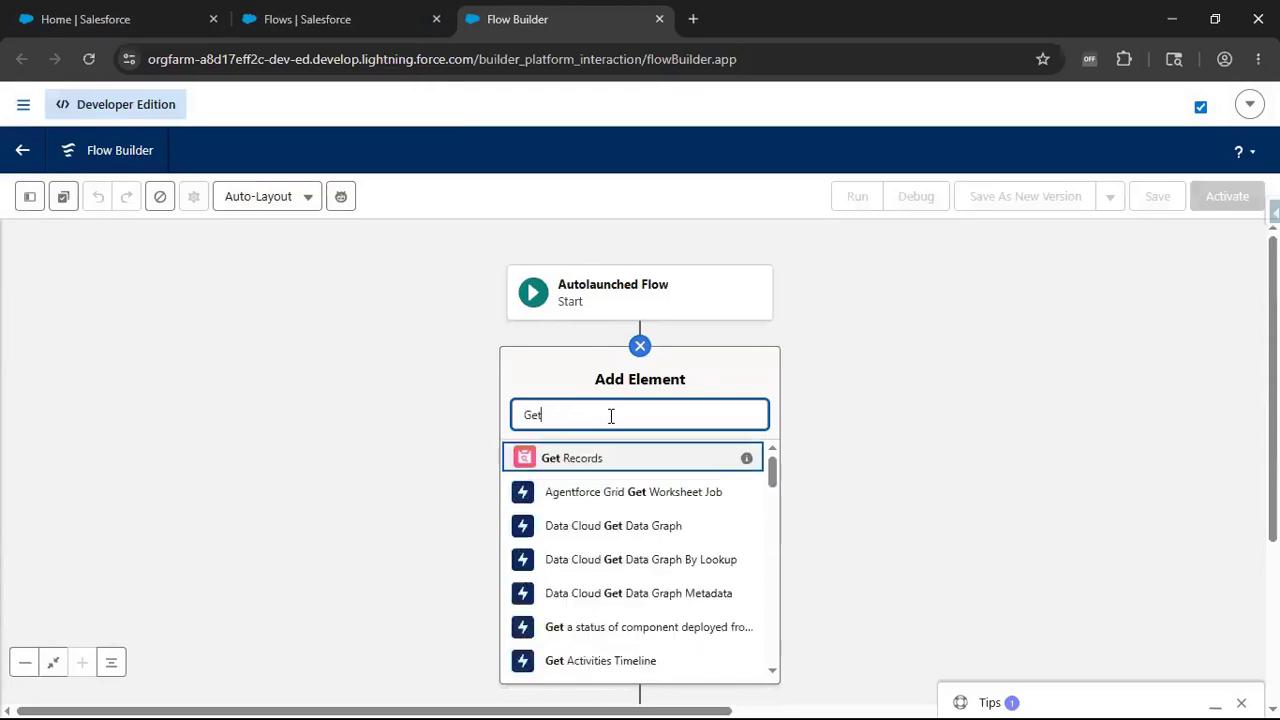
pyautogui.write(' Records')
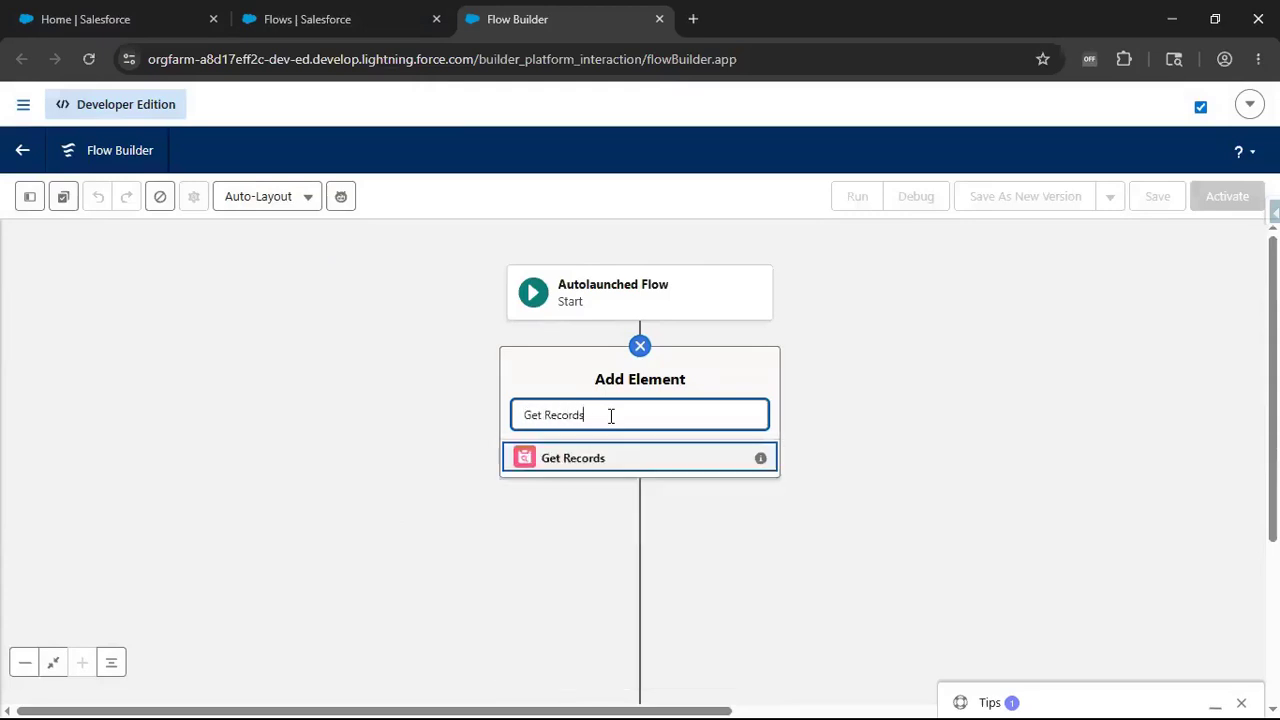
pyautogui.click(575, 460)
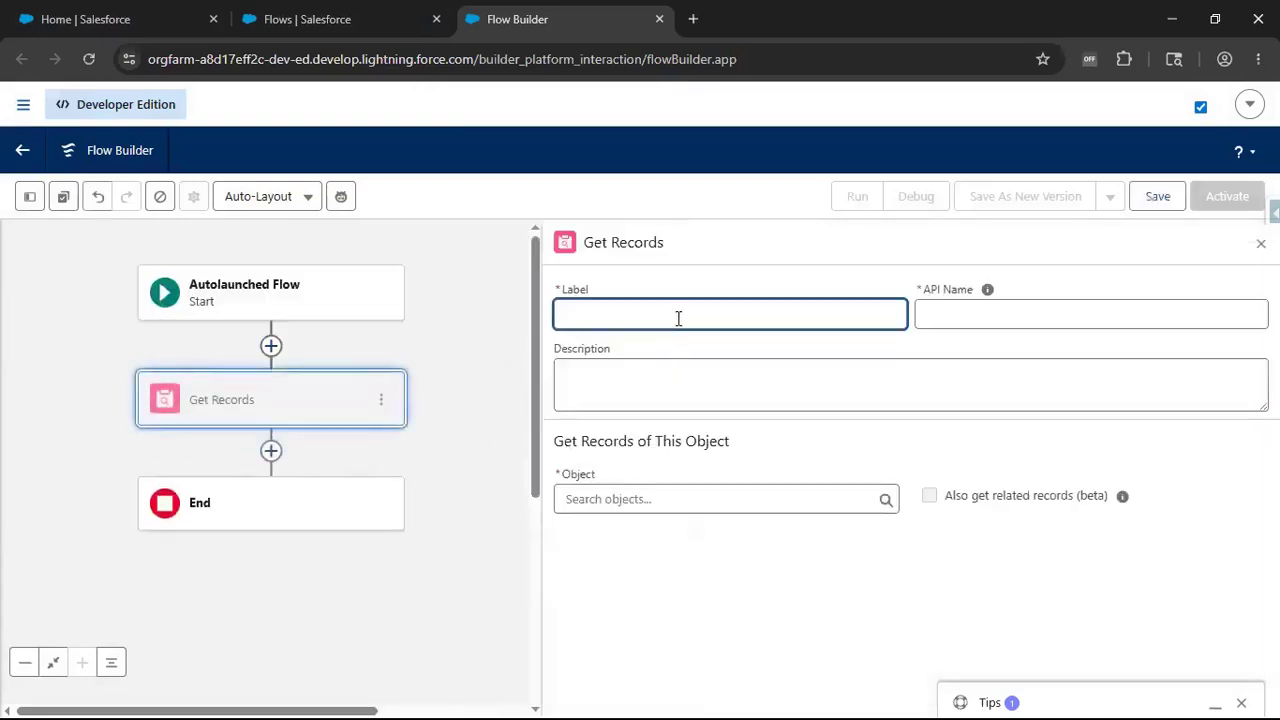
# Label the element "Get Account and Related Contacts and Opportunity Records" and let its API name fill in from the label
pyautogui.write('Get A')
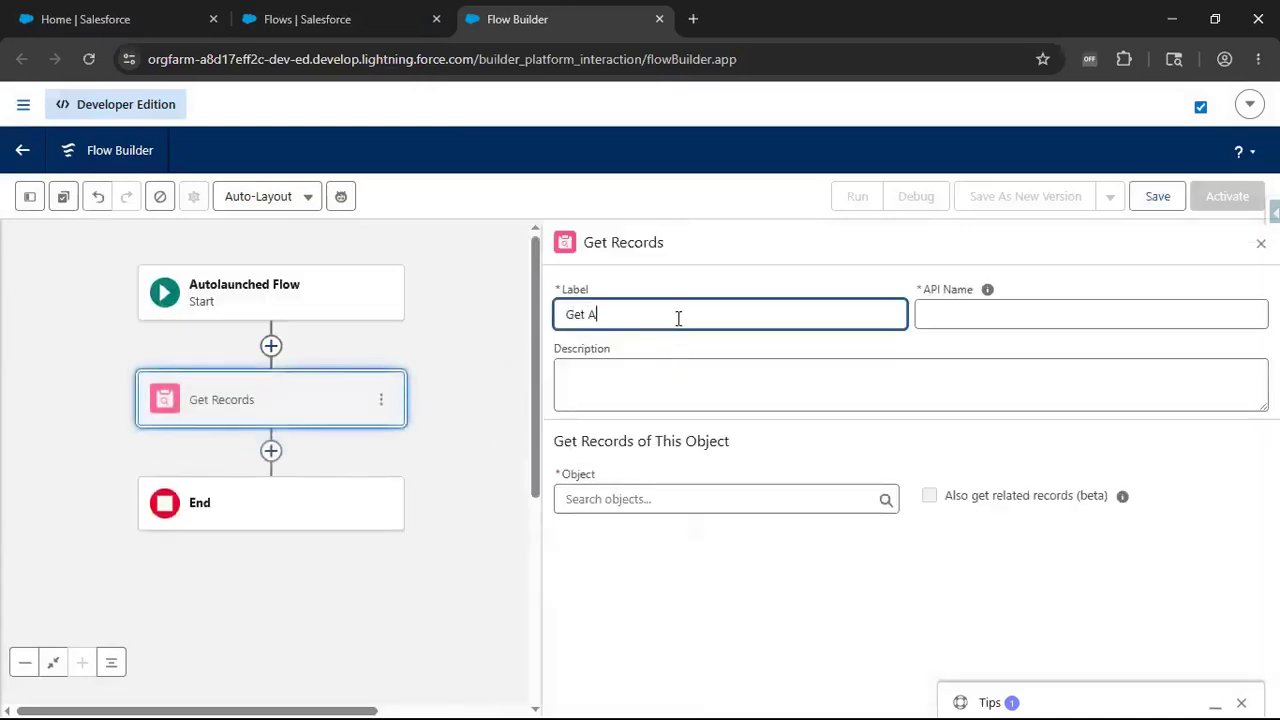
pyautogui.write('ccount and')
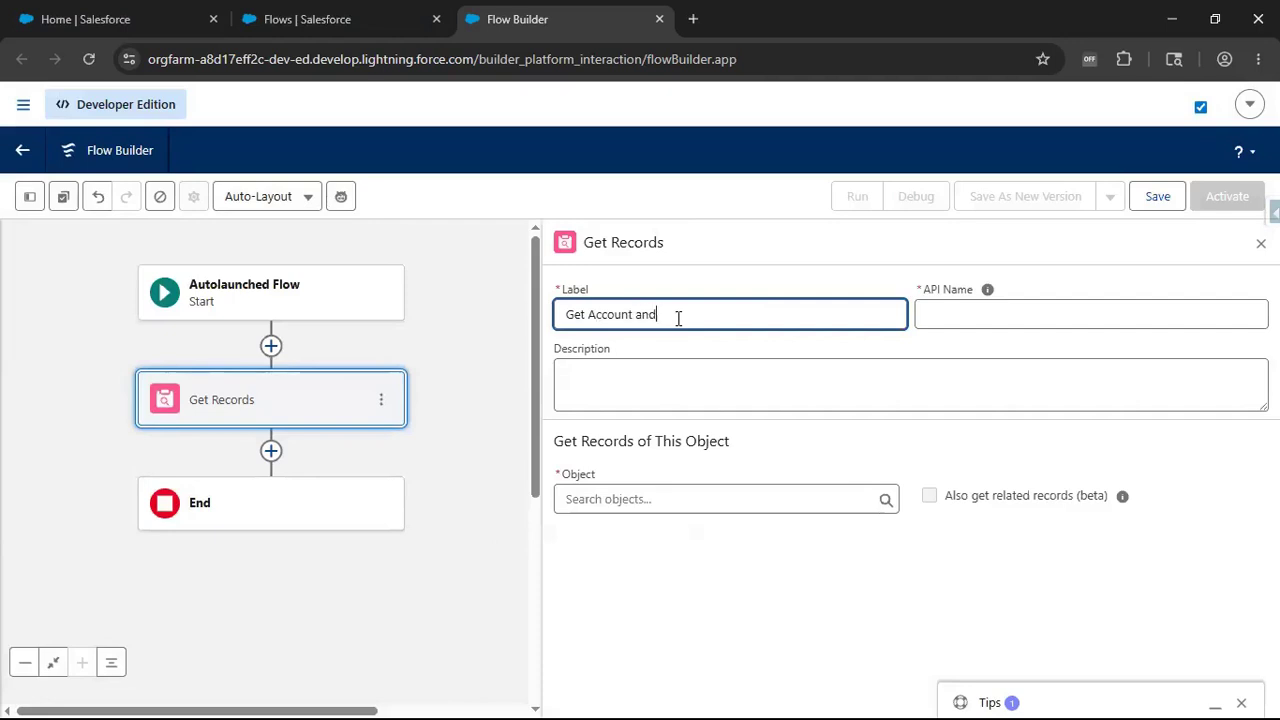
pyautogui.write(' Related Contacts')
pyautogui.write(' and ppor')
pyautogui.press('BackSpace')
pyautogui.press('BackSpace')
pyautogui.press('BackSpace')
pyautogui.write('Opprtunity')
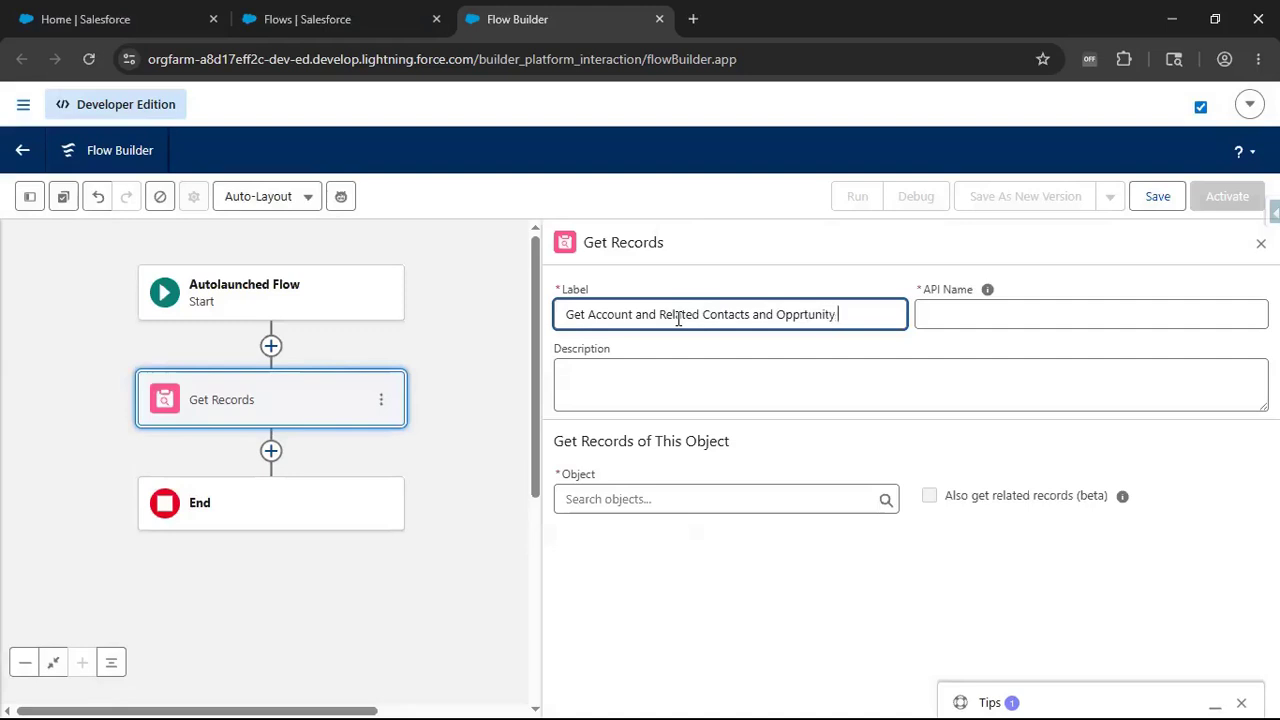
pyautogui.write('record')
pyautogui.rightClick(789, 315)
pyautogui.click(831, 330)
pyautogui.doubleClick(851, 314)
pyautogui.write('Records')
pyautogui.click(987, 289)
# Set Account as the object whose records the Get Records element retrieves
pyautogui.click(596, 498)
pyautogui.write('Account')
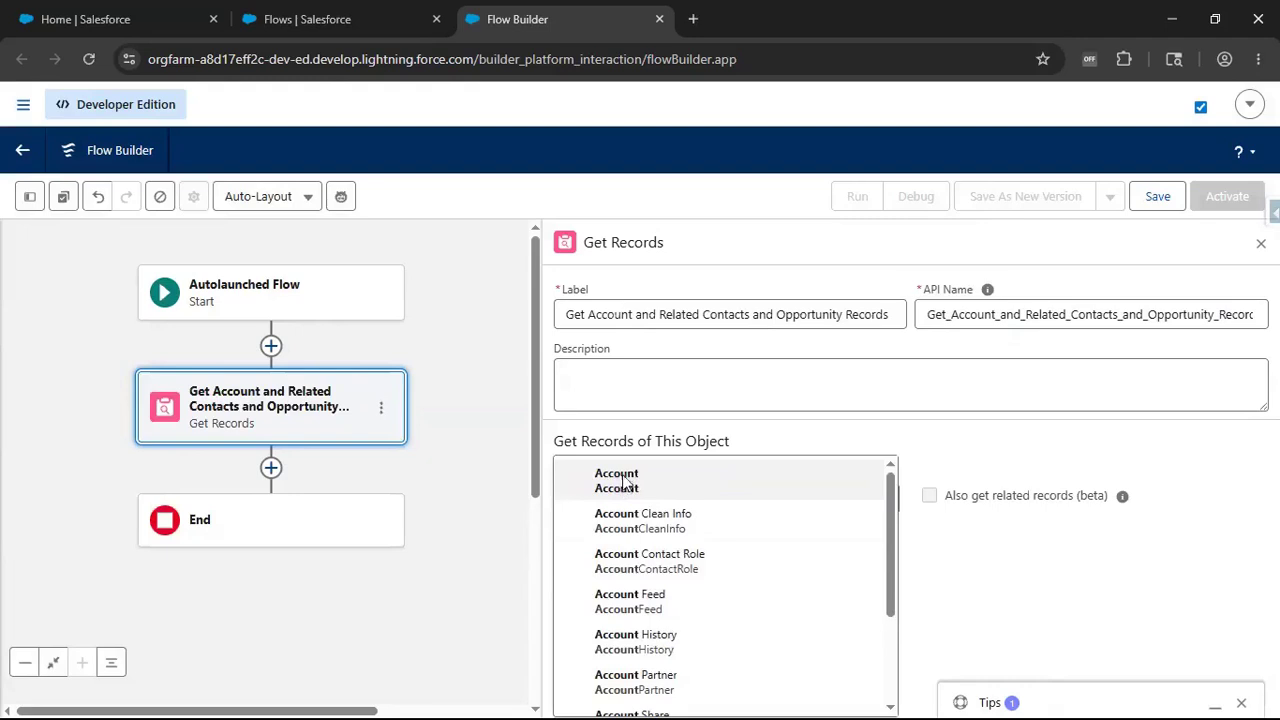
pyautogui.click(625, 482)
# Enable "Also get related records (beta)" for Account and open the selection of related objects and fields
pyautogui.scroll(-1, 986, 445)
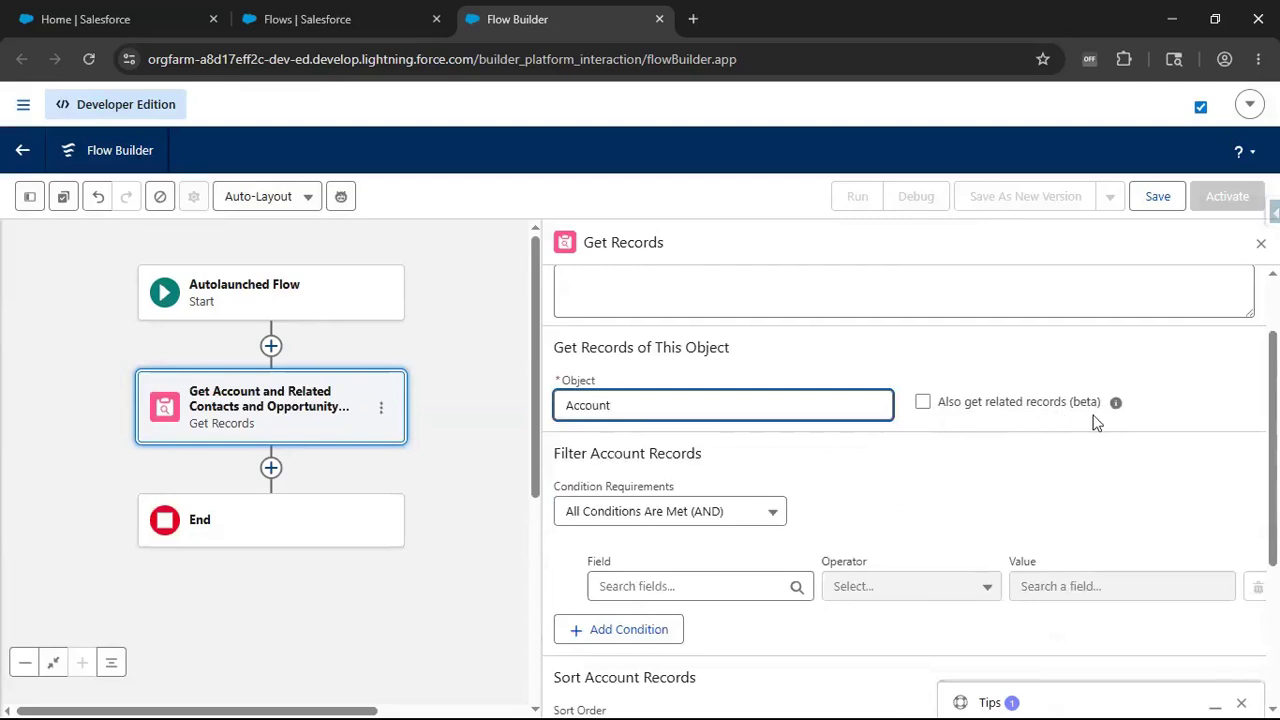
pyautogui.click(923, 405)
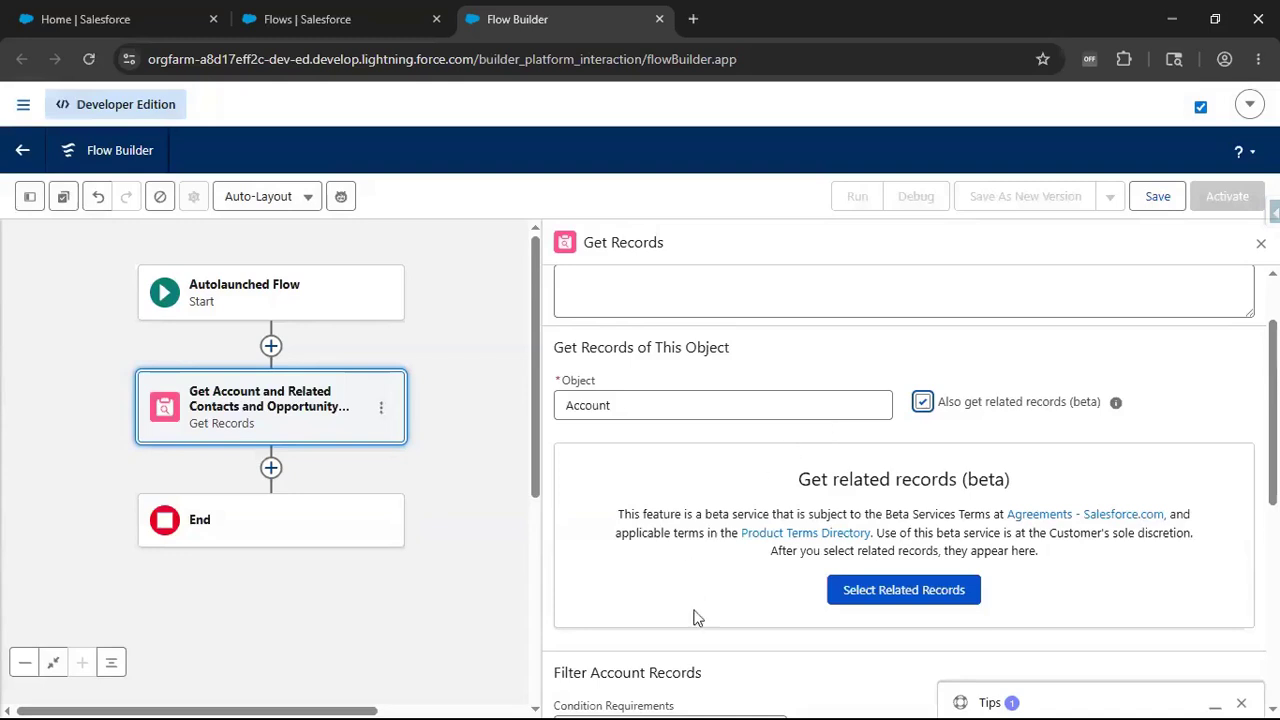
pyautogui.click(885, 597)
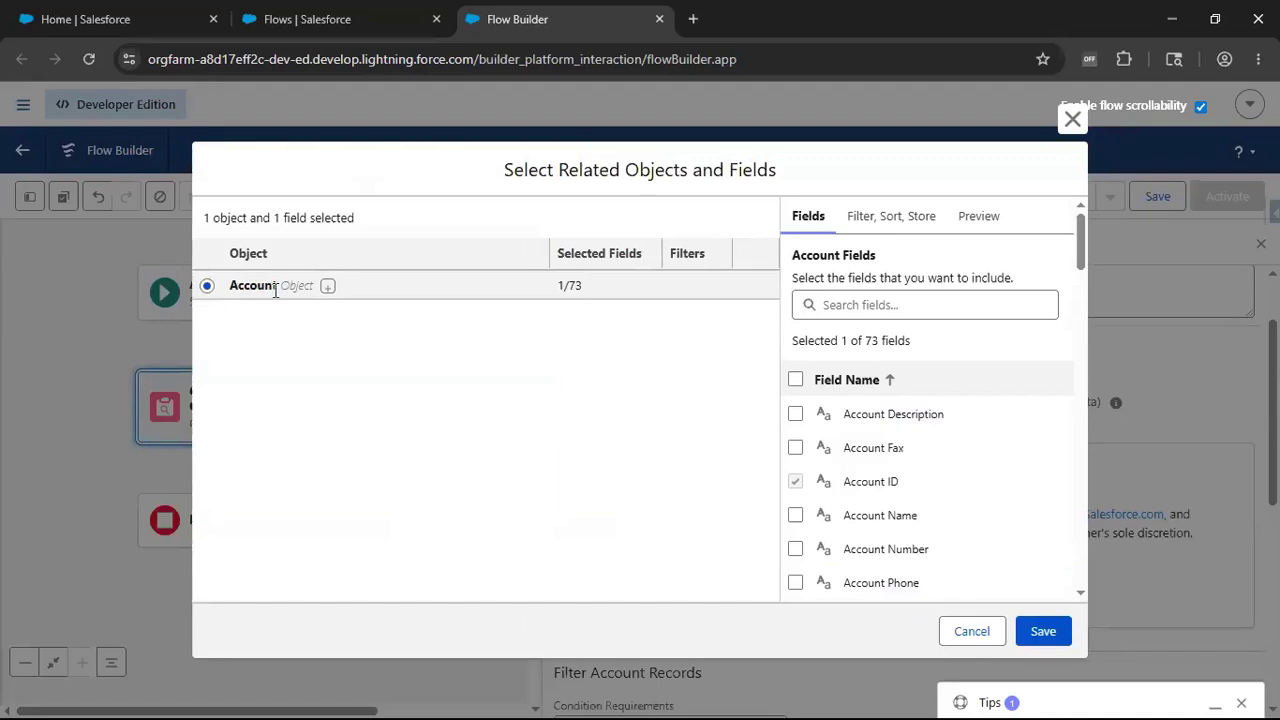
# Add Contacts as a child related object under Account
pyautogui.click(329, 287)
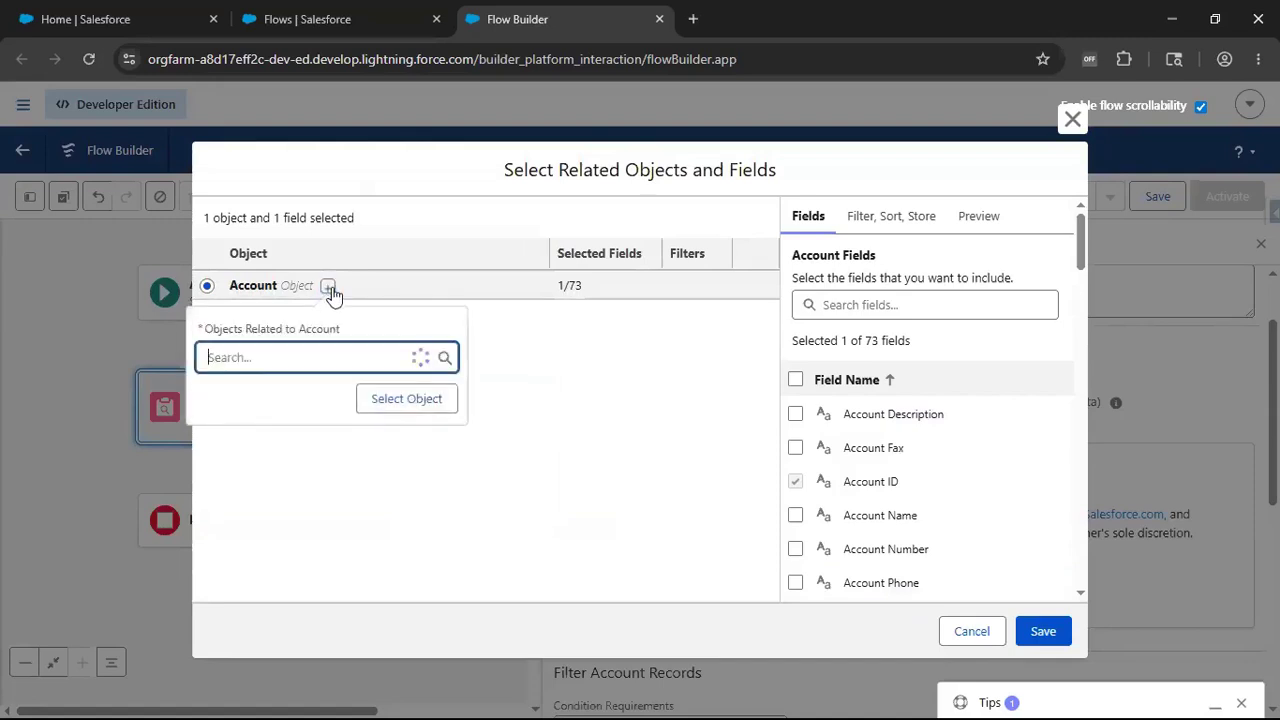
pyautogui.write('Contact')
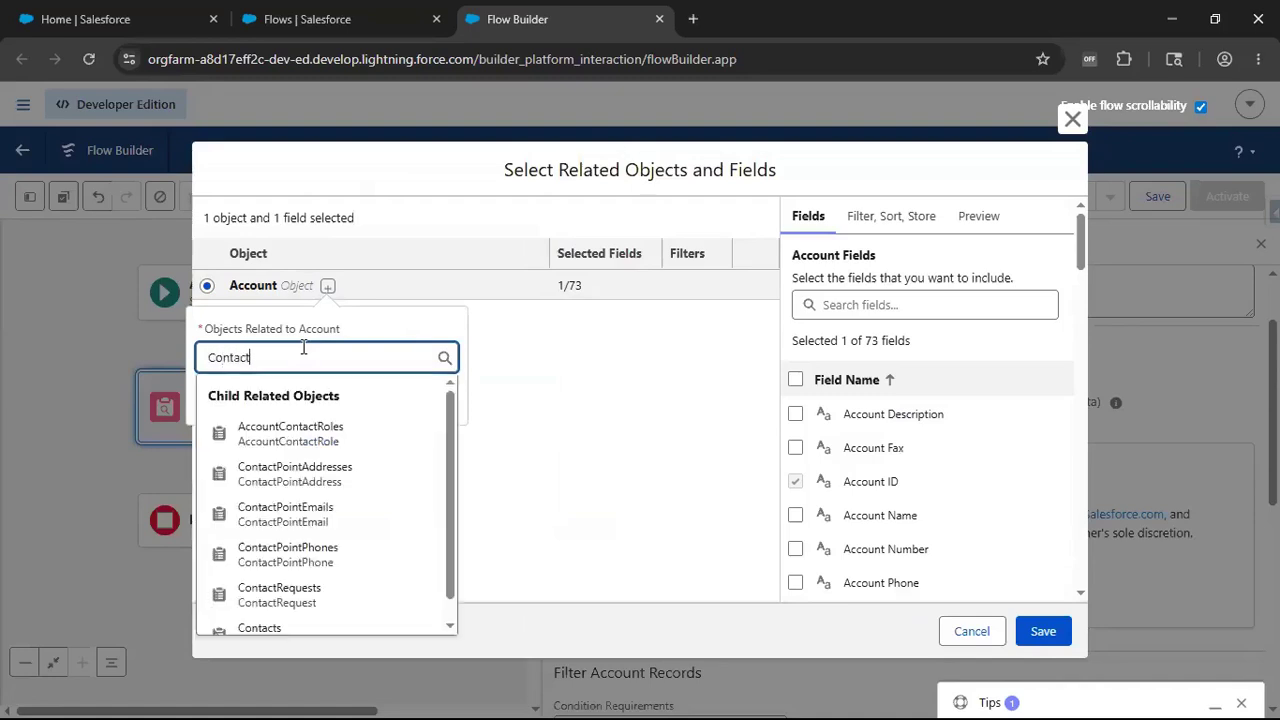
pyautogui.write('s')
pyautogui.click(252, 433)
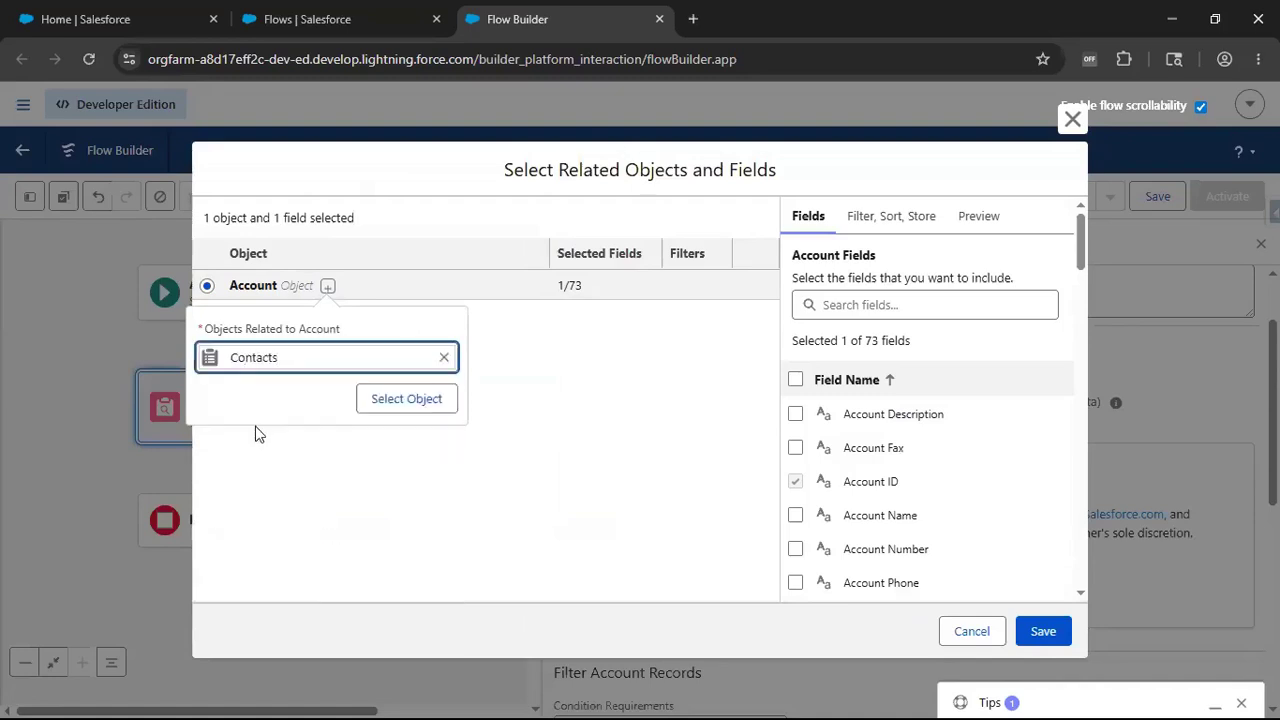
pyautogui.click(404, 399)
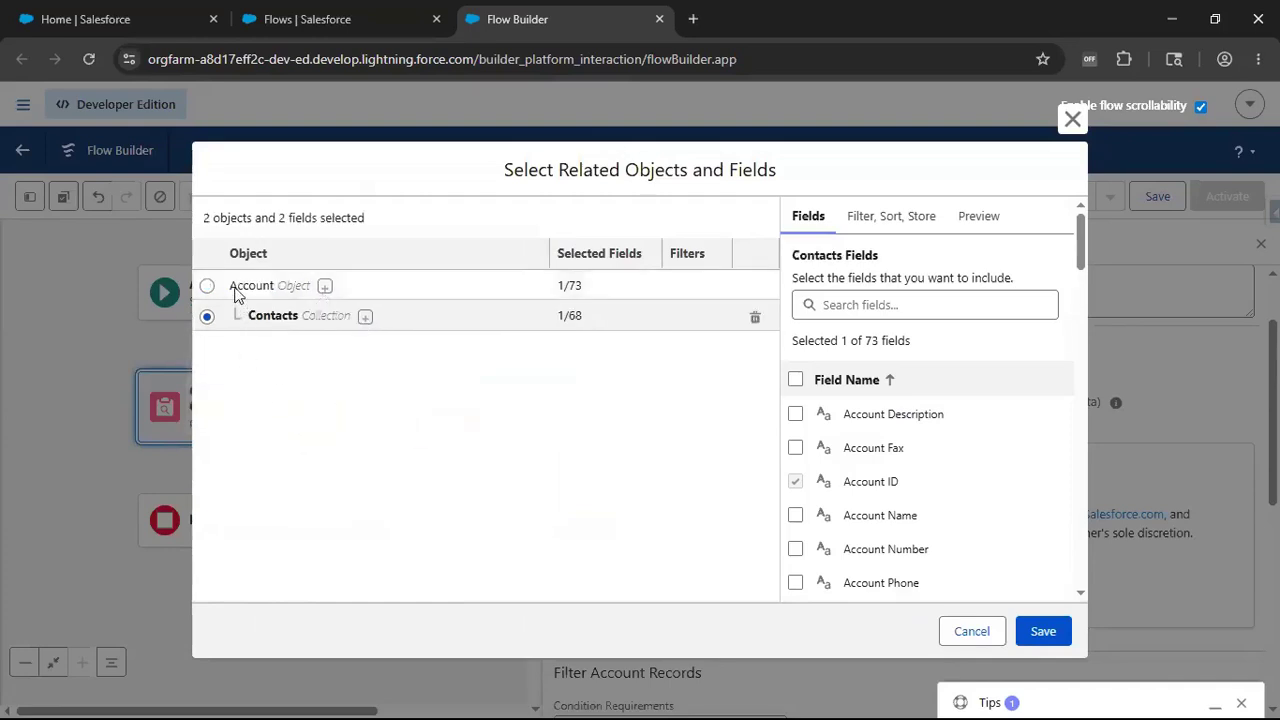
# Select the Account object again and add Opportunities as a second child related object under it
pyautogui.click(203, 287)
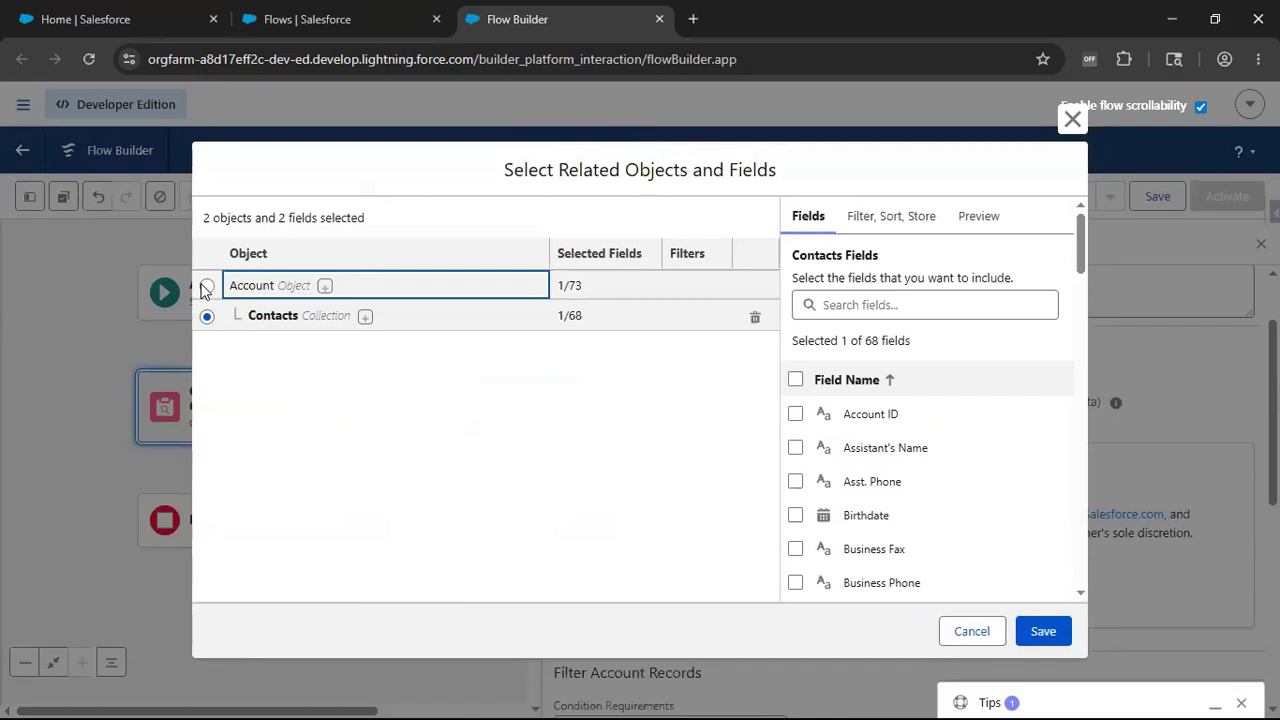
pyautogui.click(207, 288)
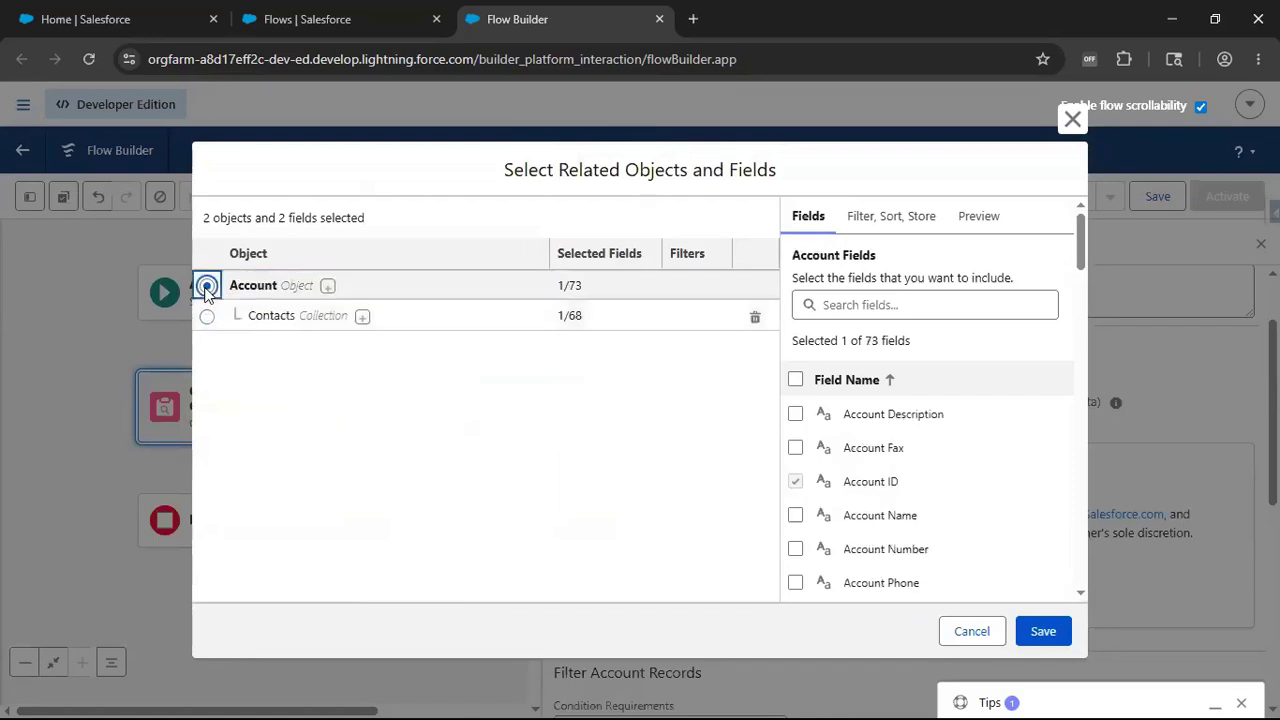
pyautogui.click(330, 289)
pyautogui.write('Opportu')
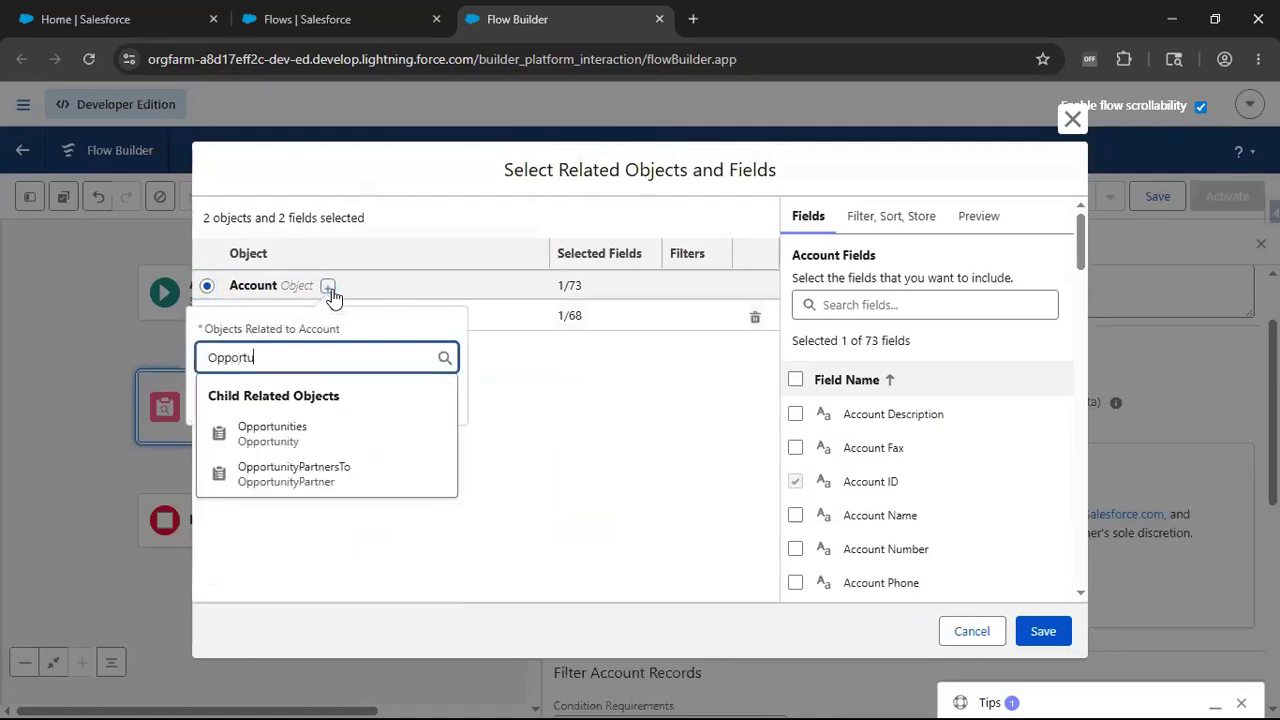
pyautogui.click(286, 433)
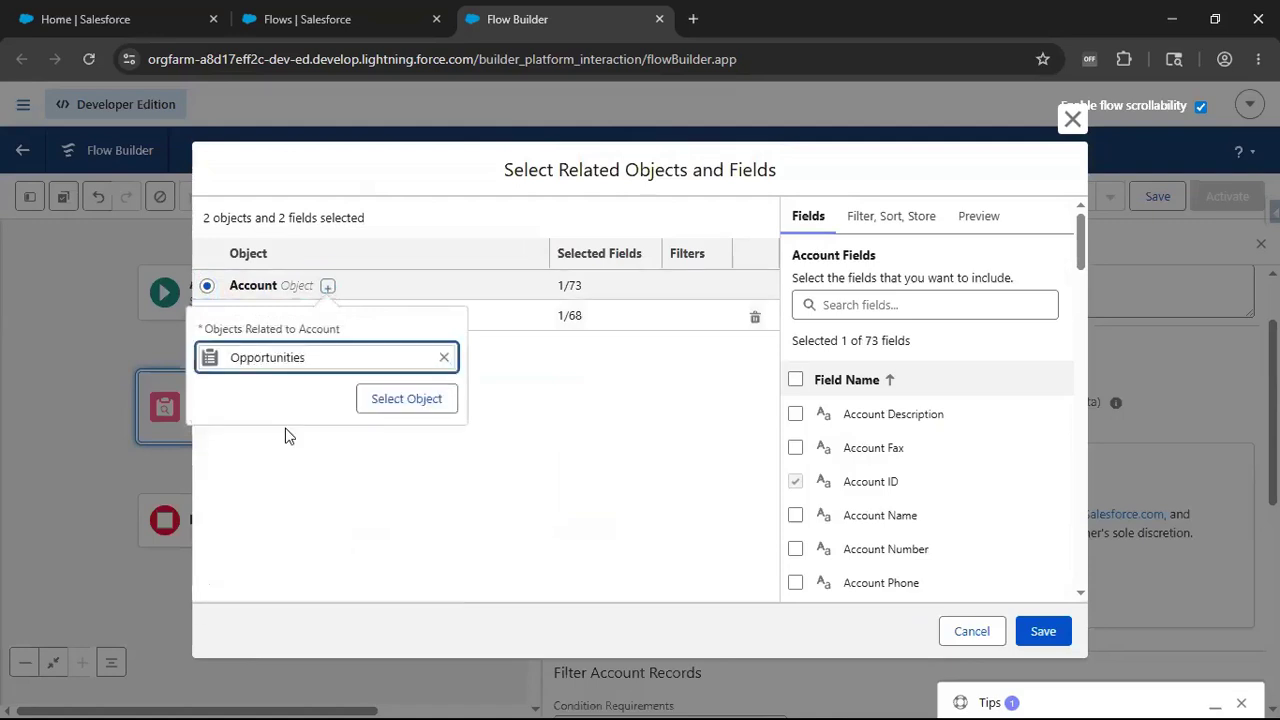
pyautogui.click(383, 410)
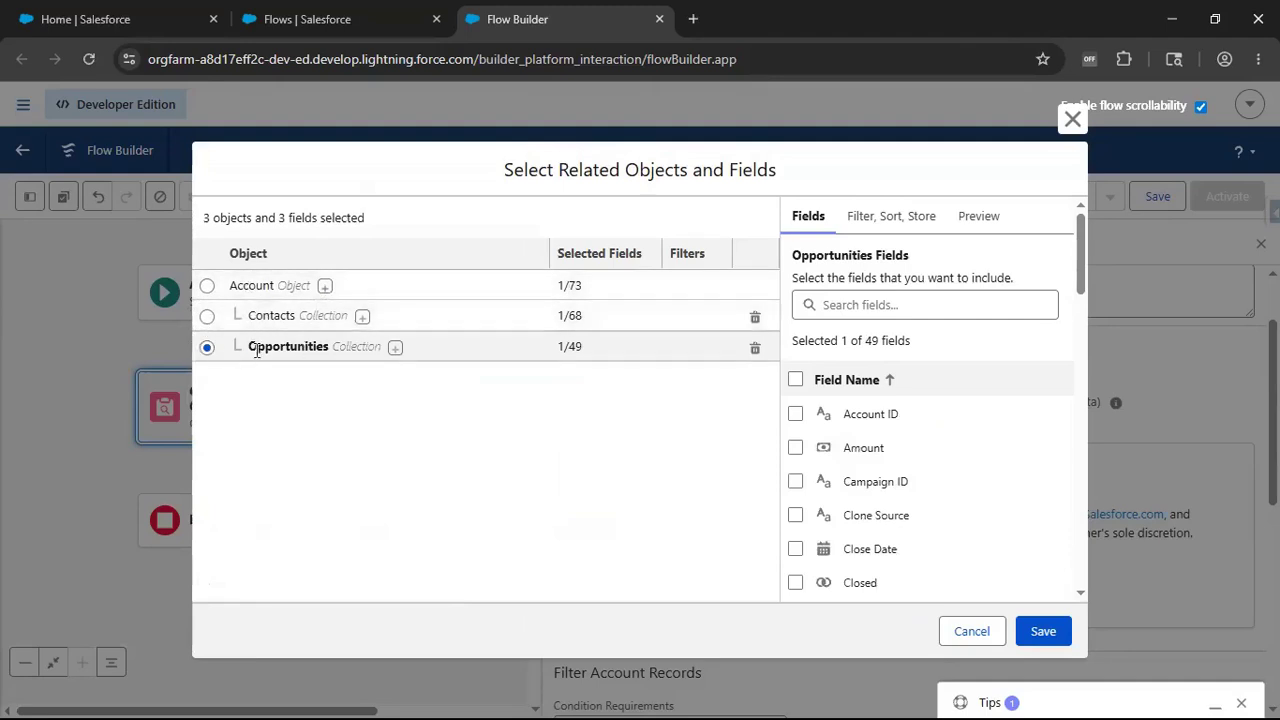
# Include the Account Name field in the fields retrieved for the Account object
pyautogui.click(206, 287)
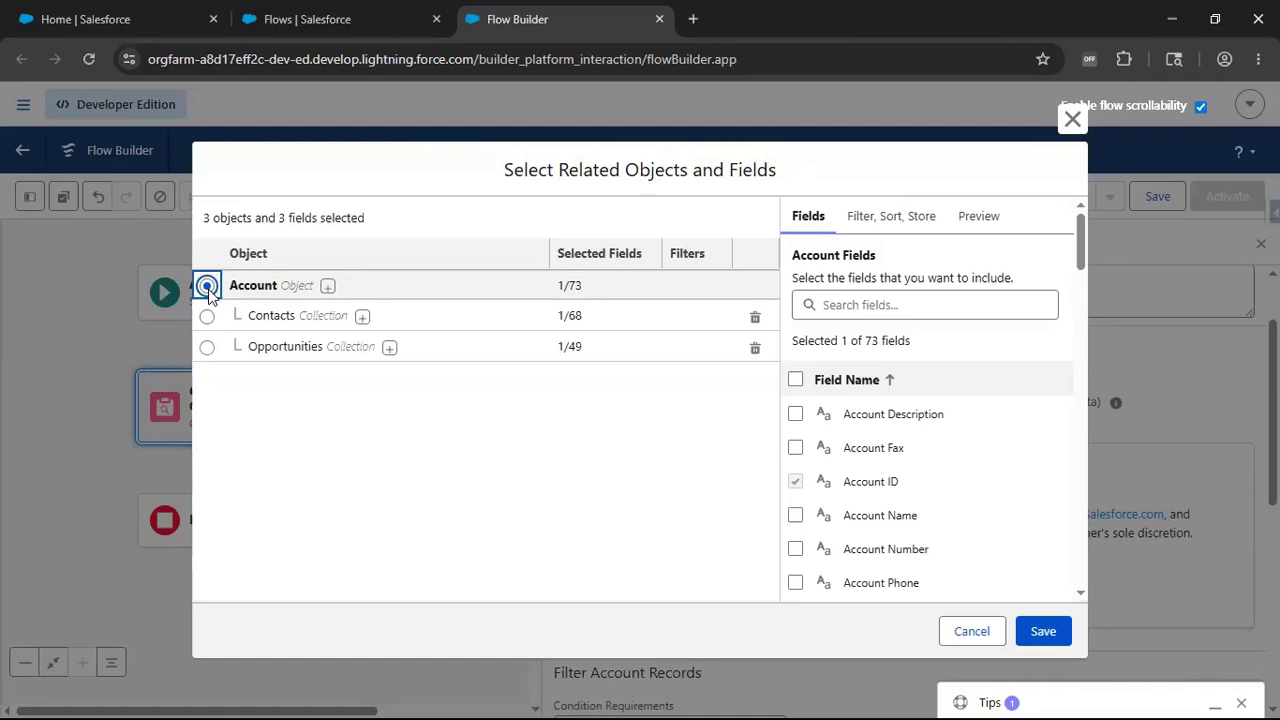
pyautogui.click(859, 305)
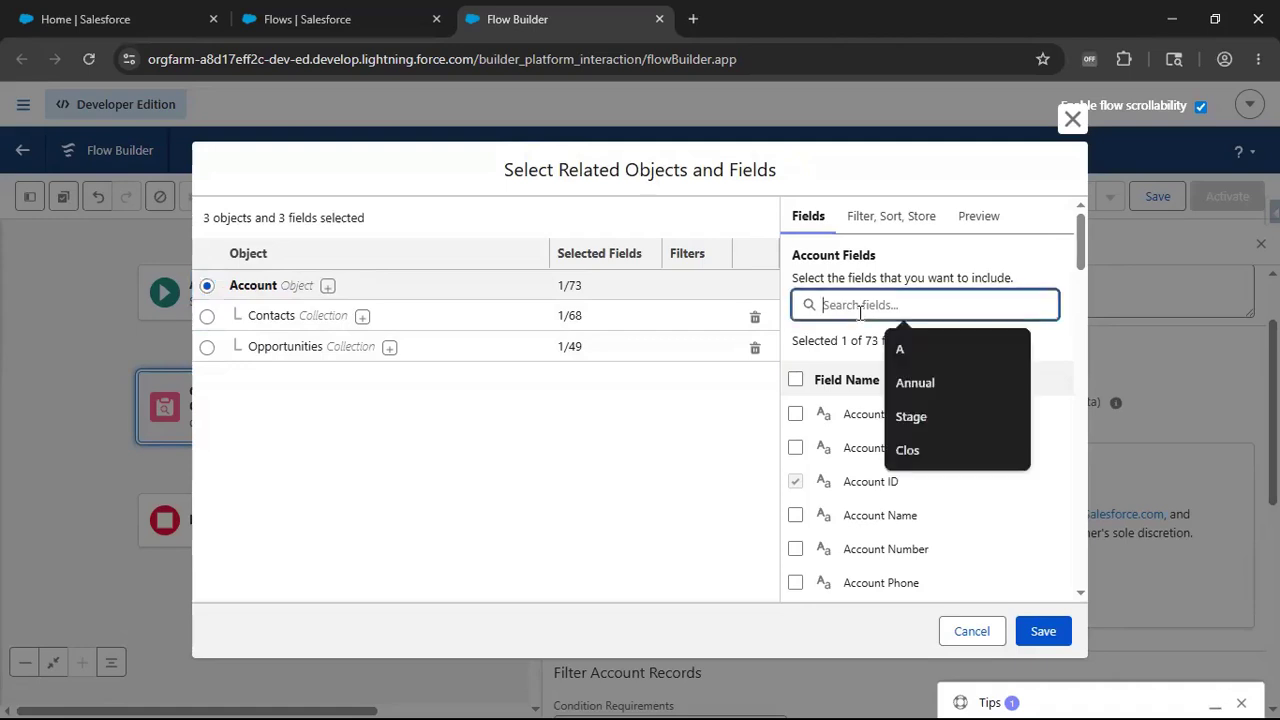
pyautogui.click(650, 460)
pyautogui.click(857, 306)
pyautogui.write('Nam')
pyautogui.click(795, 413)
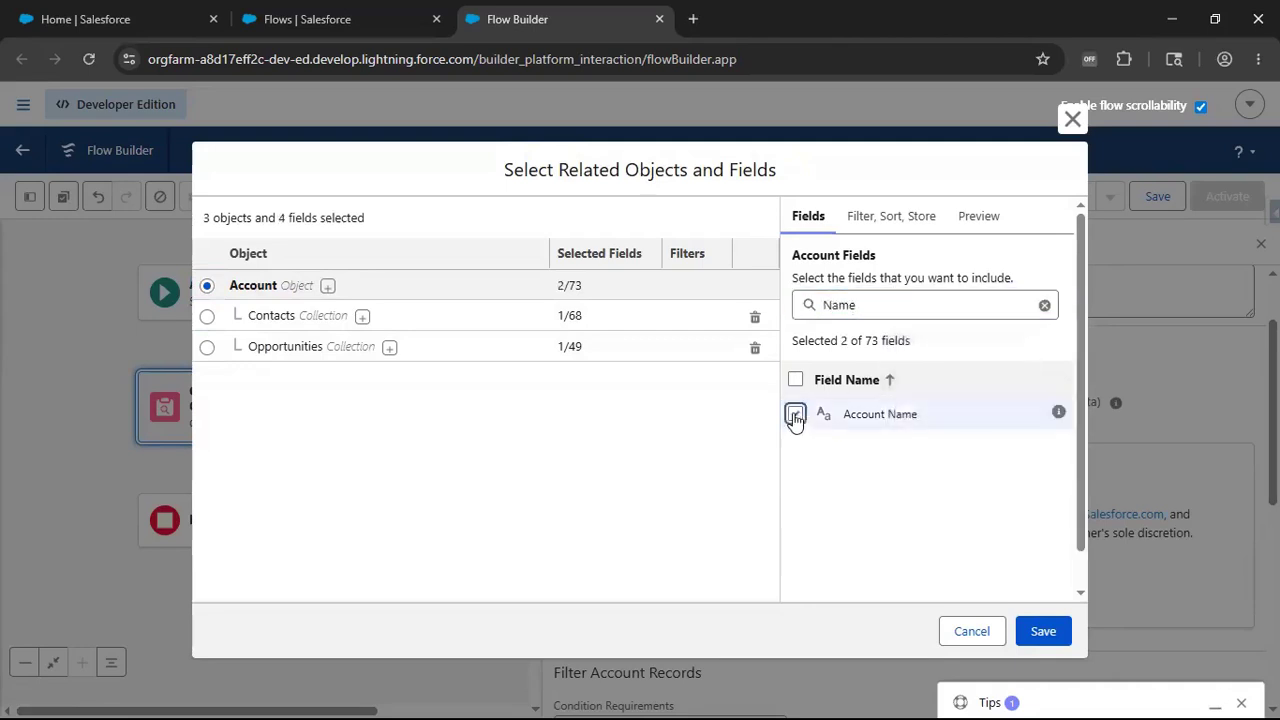
# Include the Account Rating and Annual Revenue fields in the retrieved Account fields
pyautogui.doubleClick(859, 305)
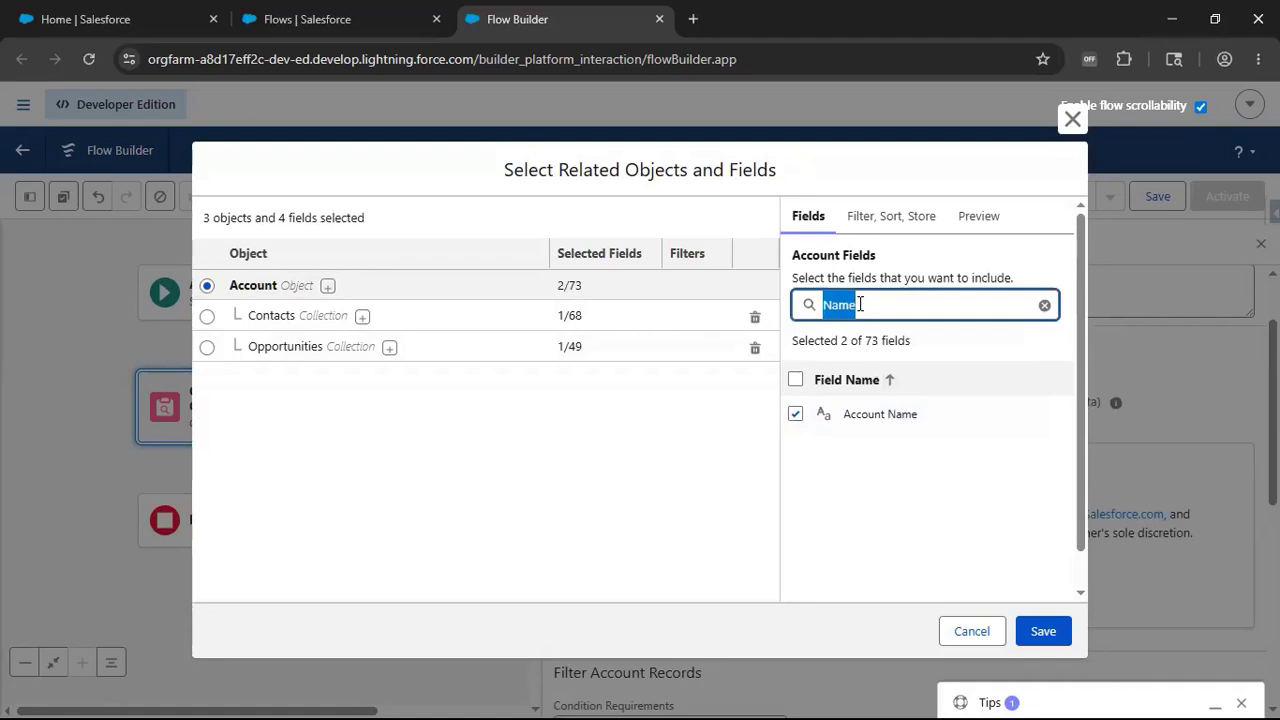
pyautogui.write('Rating')
pyautogui.click(796, 414)
pyautogui.doubleClick(875, 307)
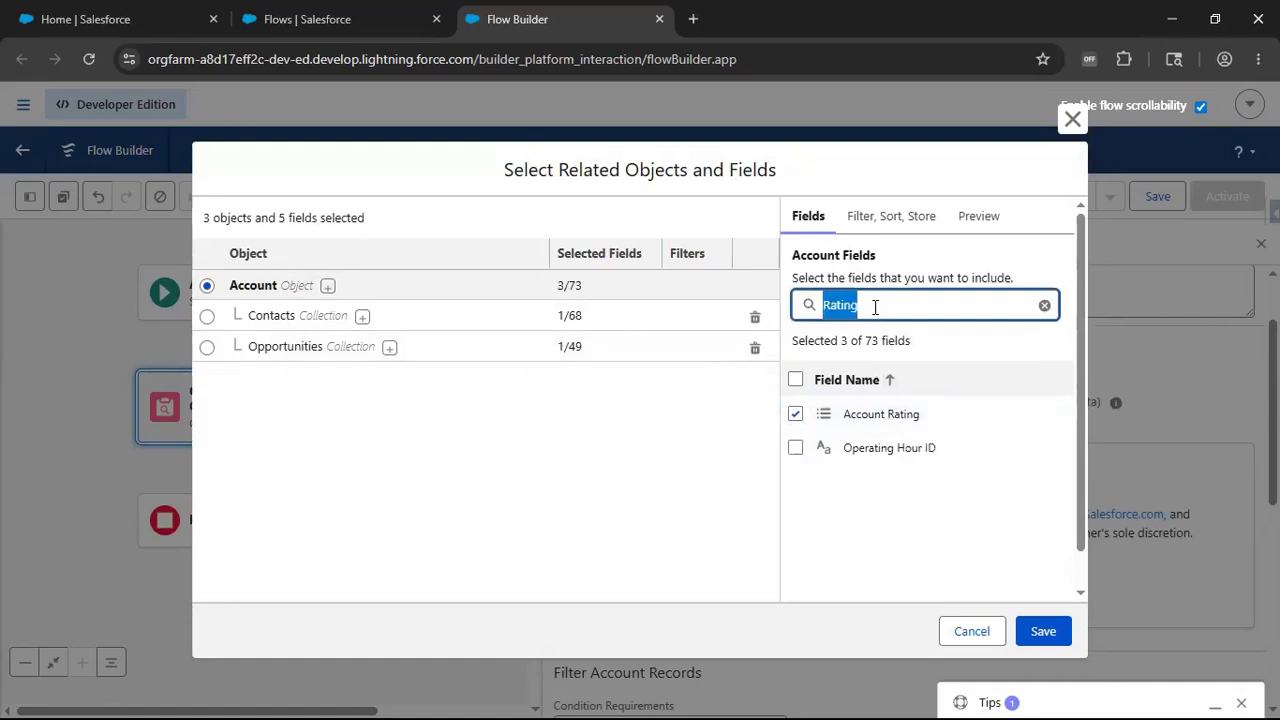
pyautogui.write('Annual Rev')
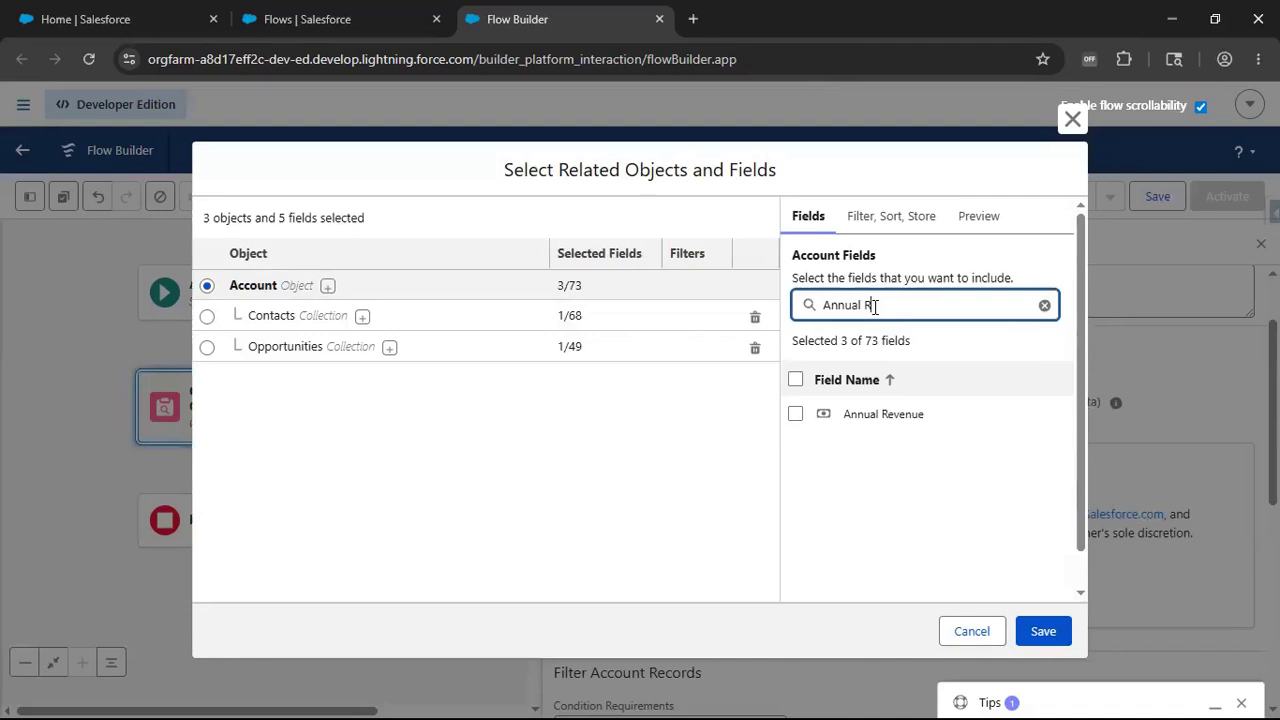
pyautogui.click(795, 413)
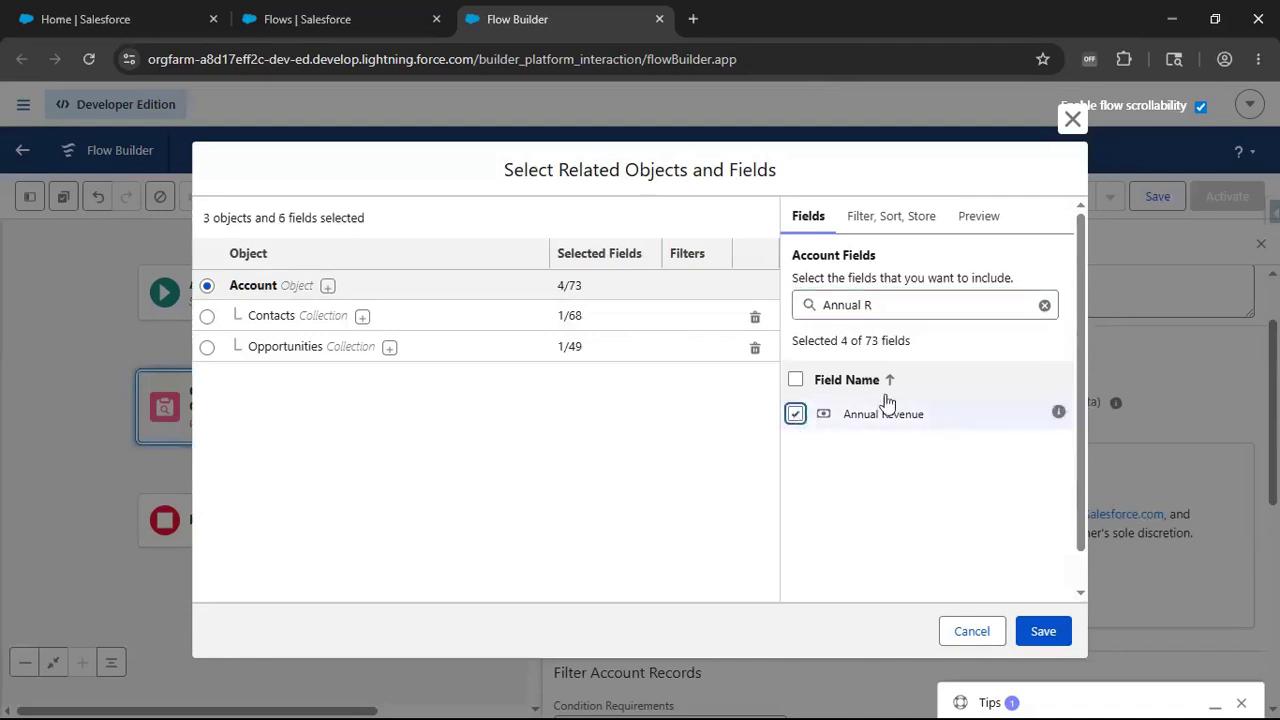
pyautogui.click(904, 306)
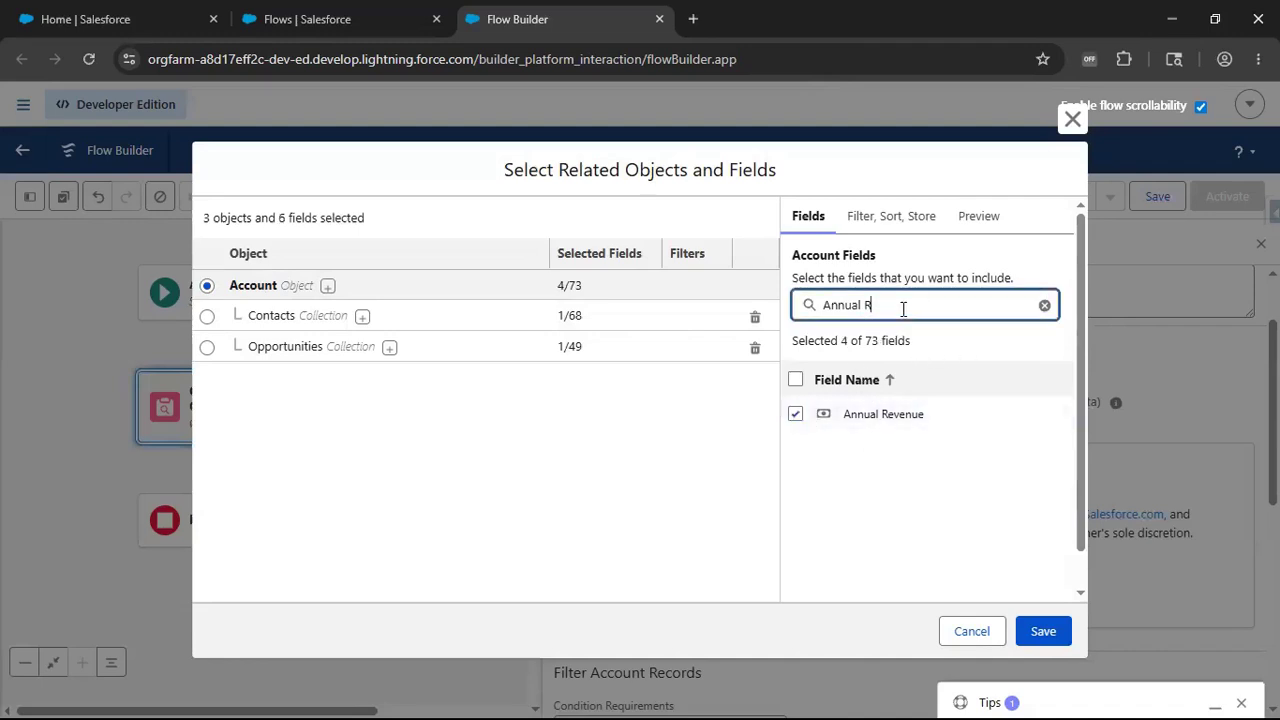
# Set the Account records filter's condition requirements to All Conditions Are Met (AND)
pyautogui.click(888, 226)
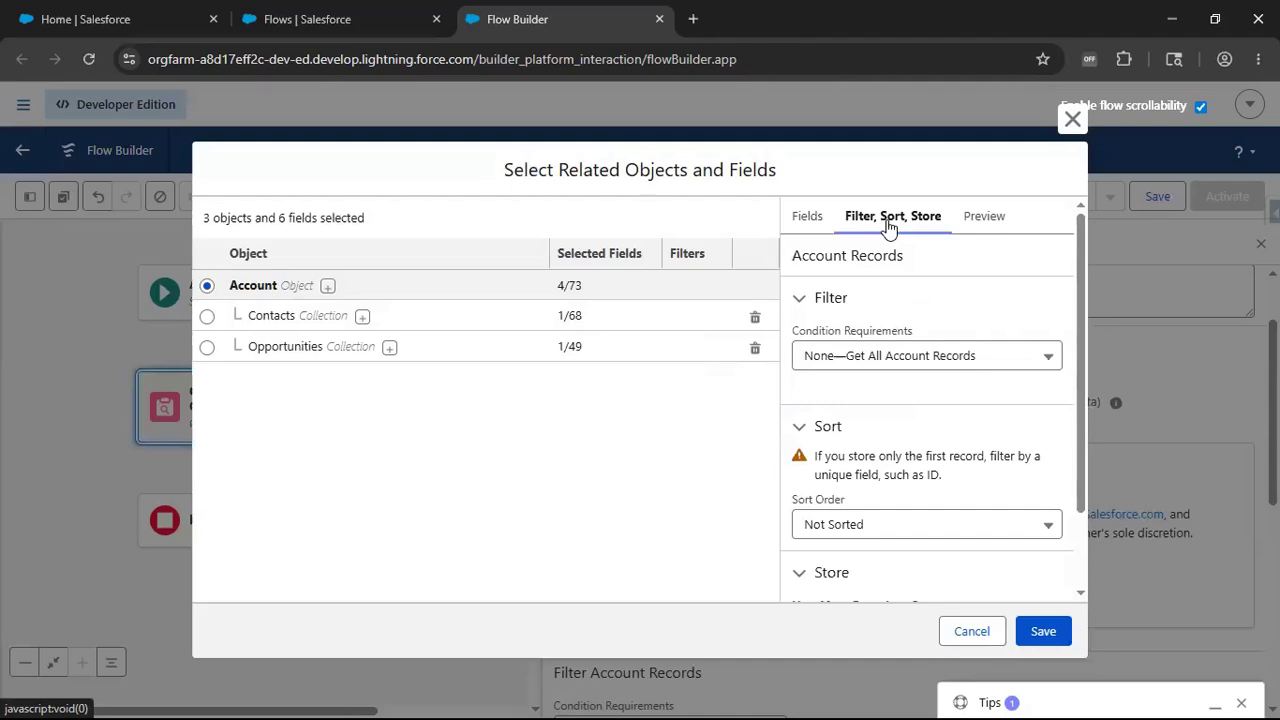
pyautogui.click(877, 360)
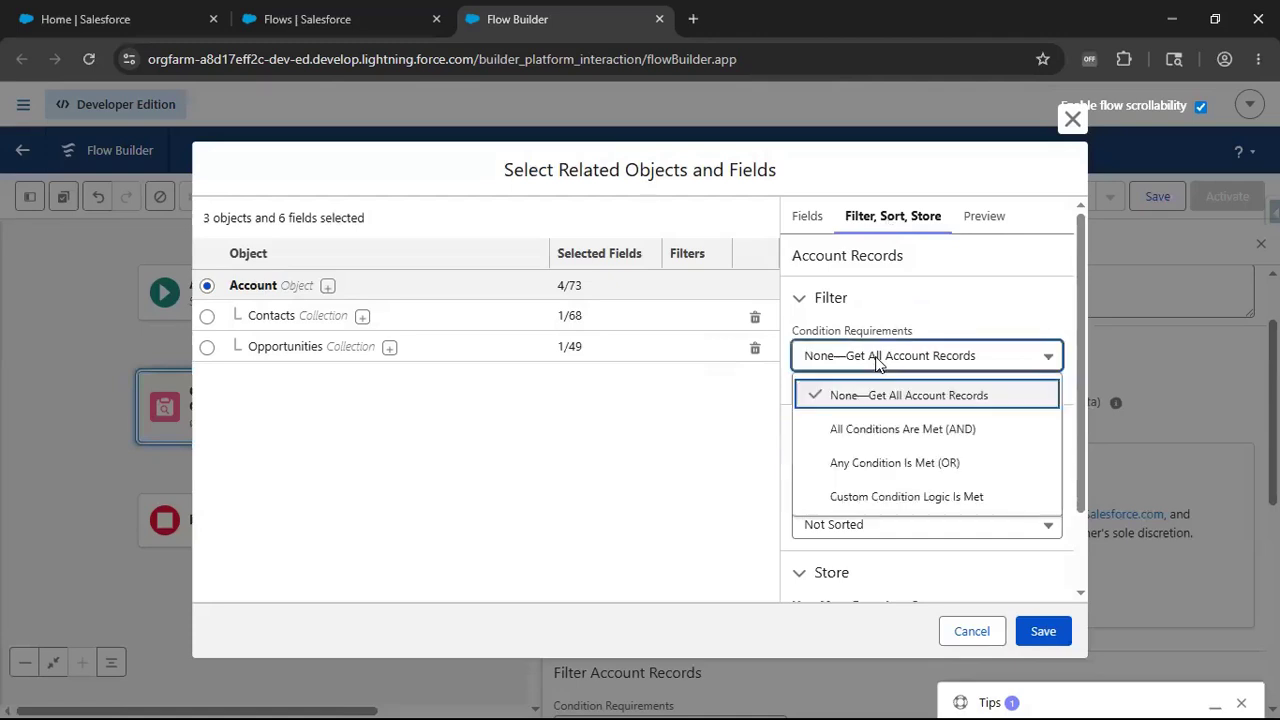
pyautogui.click(868, 429)
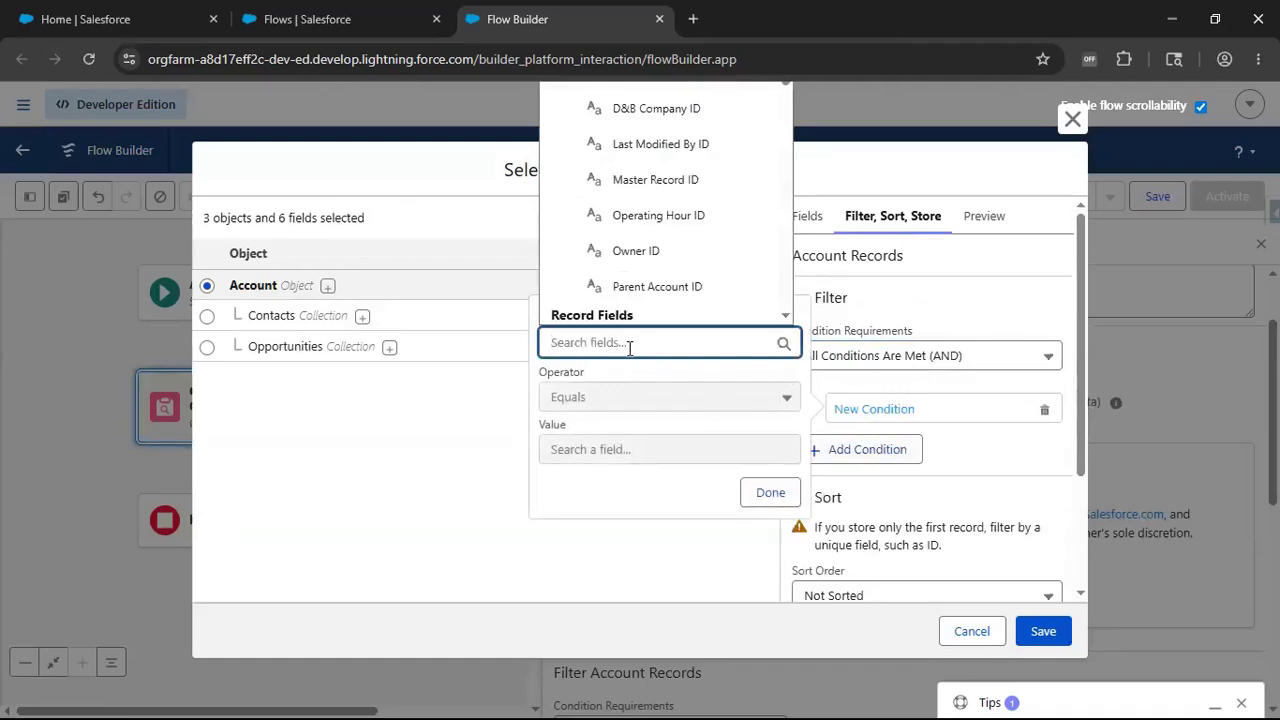
pyautogui.write('Id')
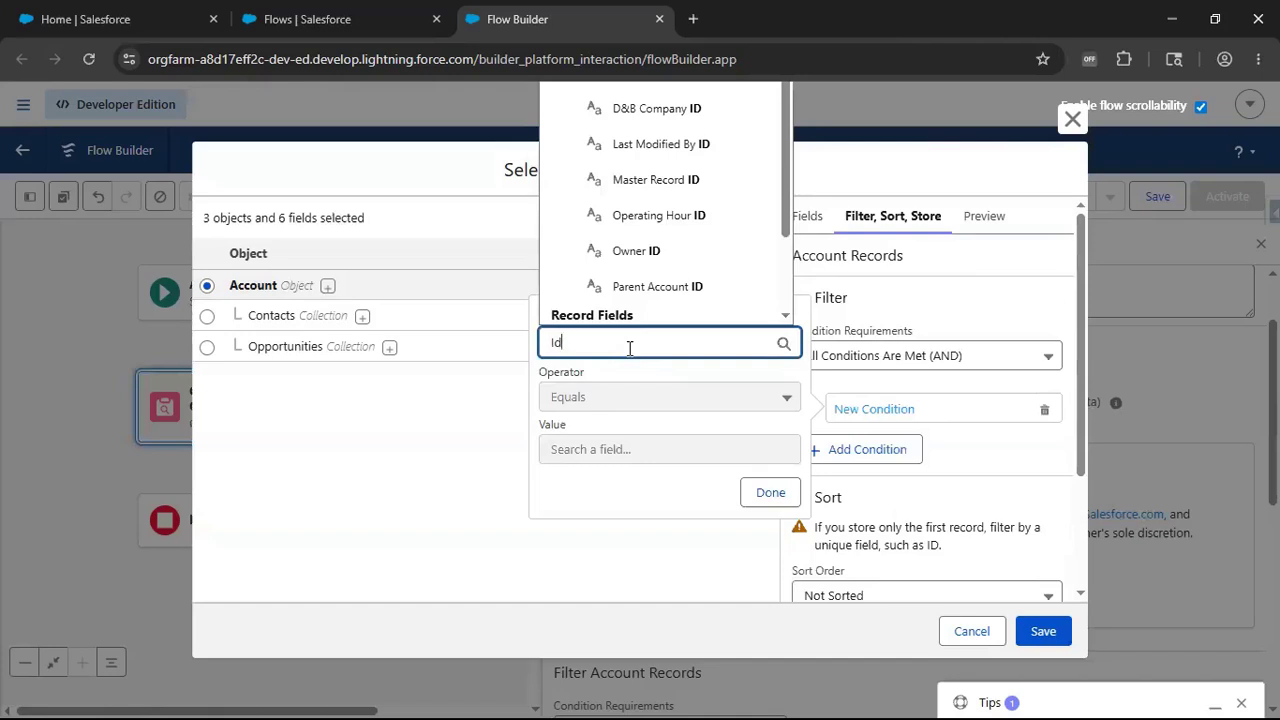
pyautogui.scroll(-2, 640, 318)
pyautogui.click(612, 258)
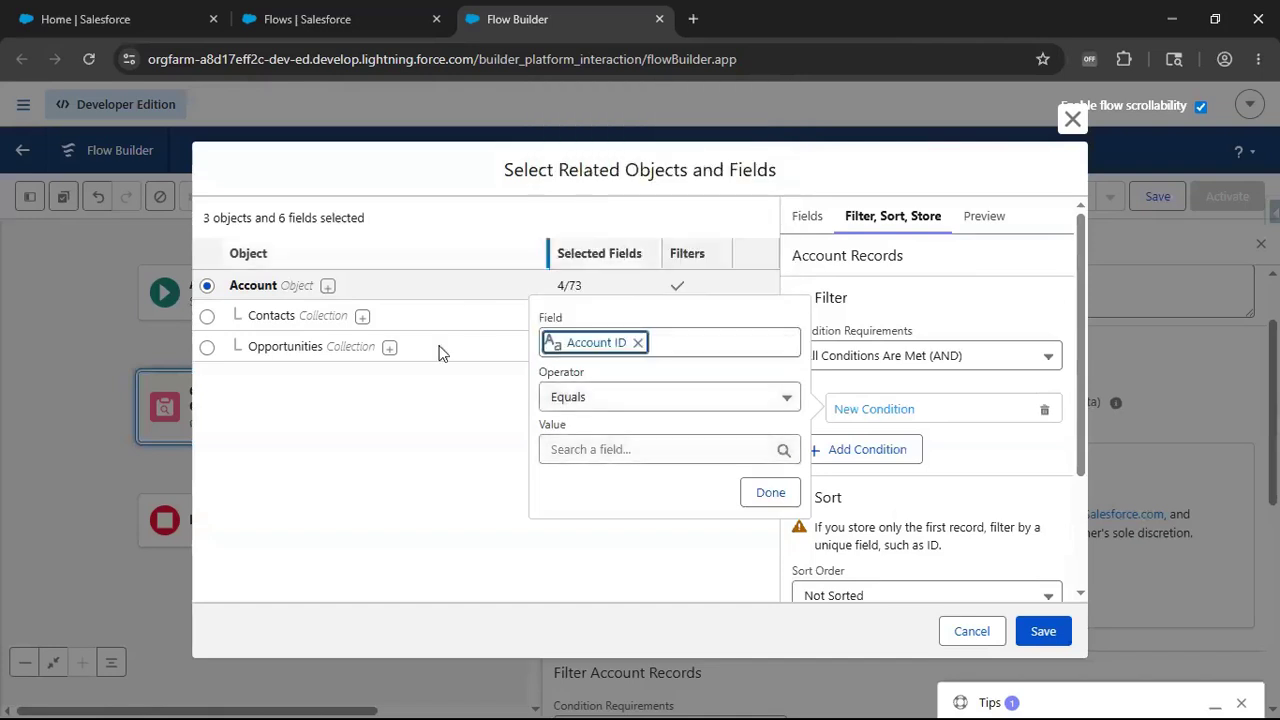
pyautogui.click(589, 451)
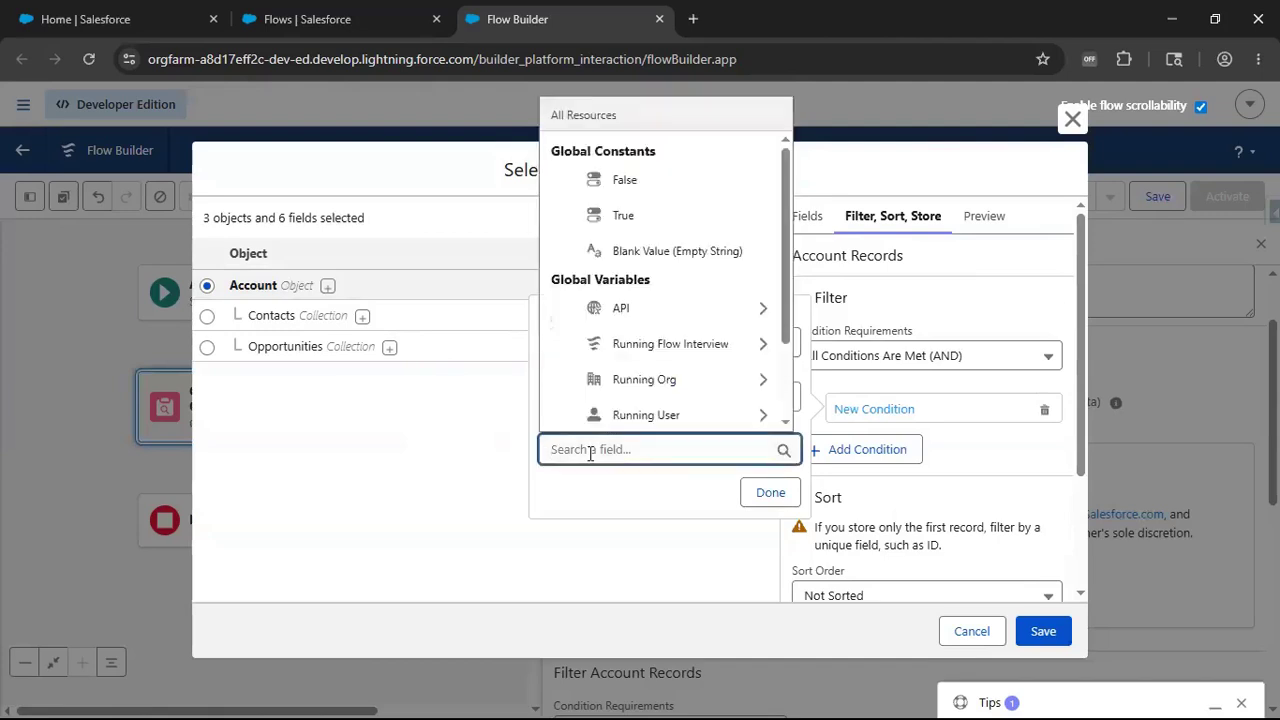
pyautogui.scroll(-3, 592, 400)
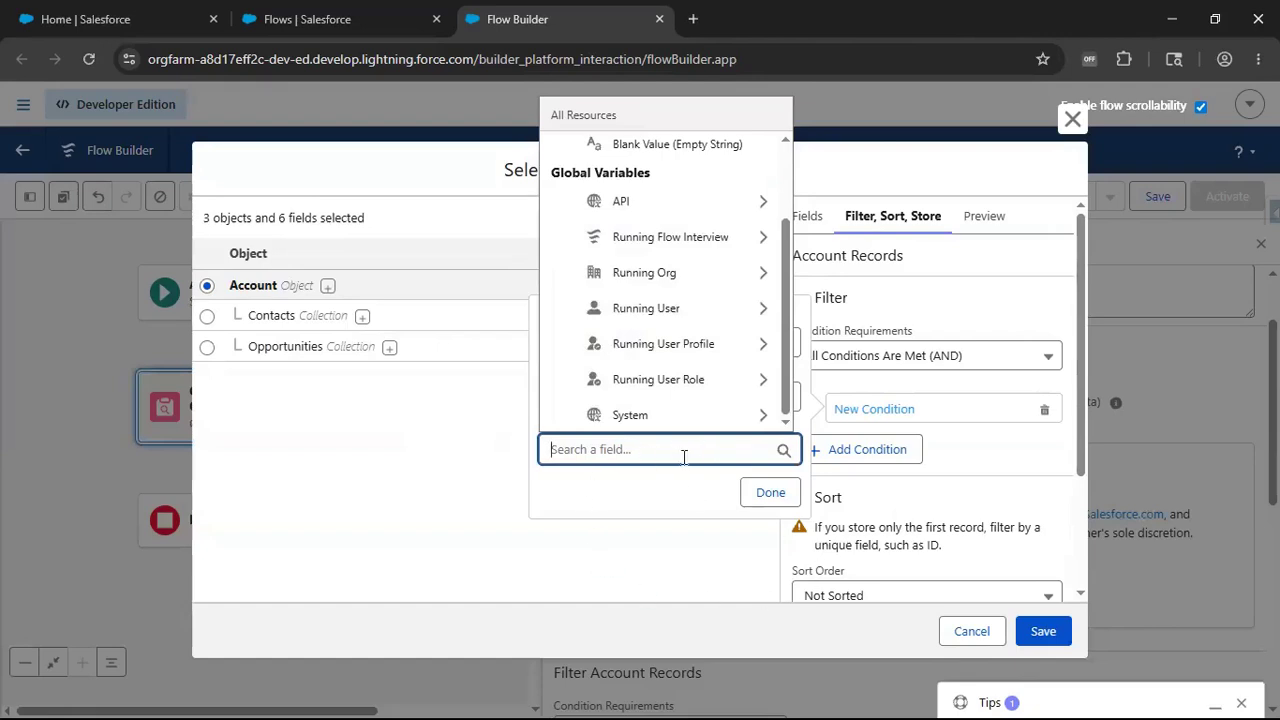
pyautogui.click(730, 555)
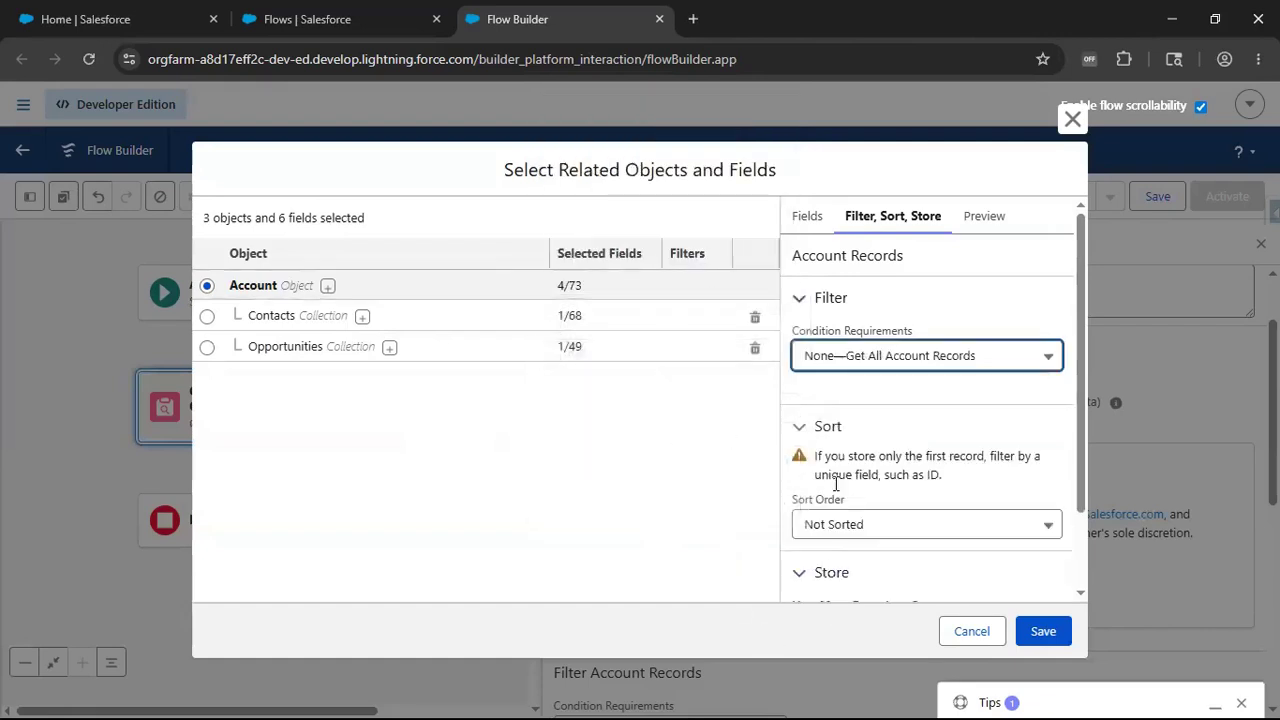
# Save the related objects selection and start a new Variable resource with the API name var_SelectedAccountId
pyautogui.click(1040, 632)
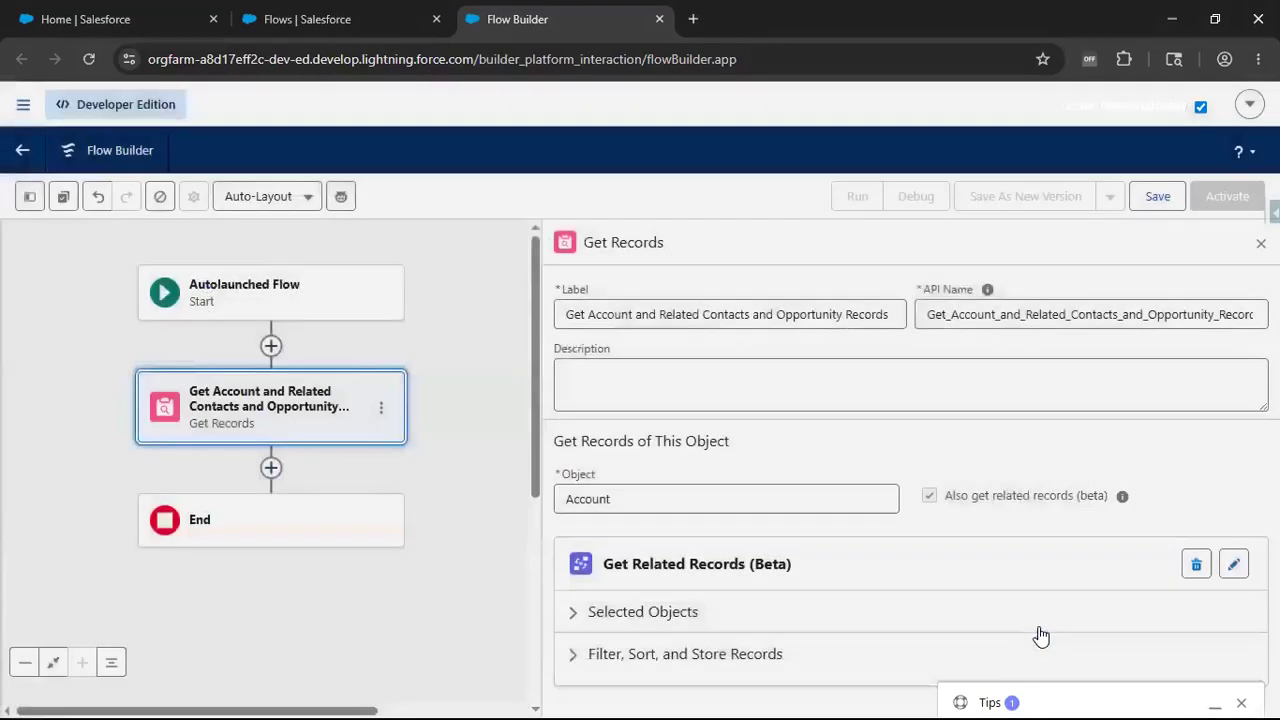
pyautogui.click(29, 204)
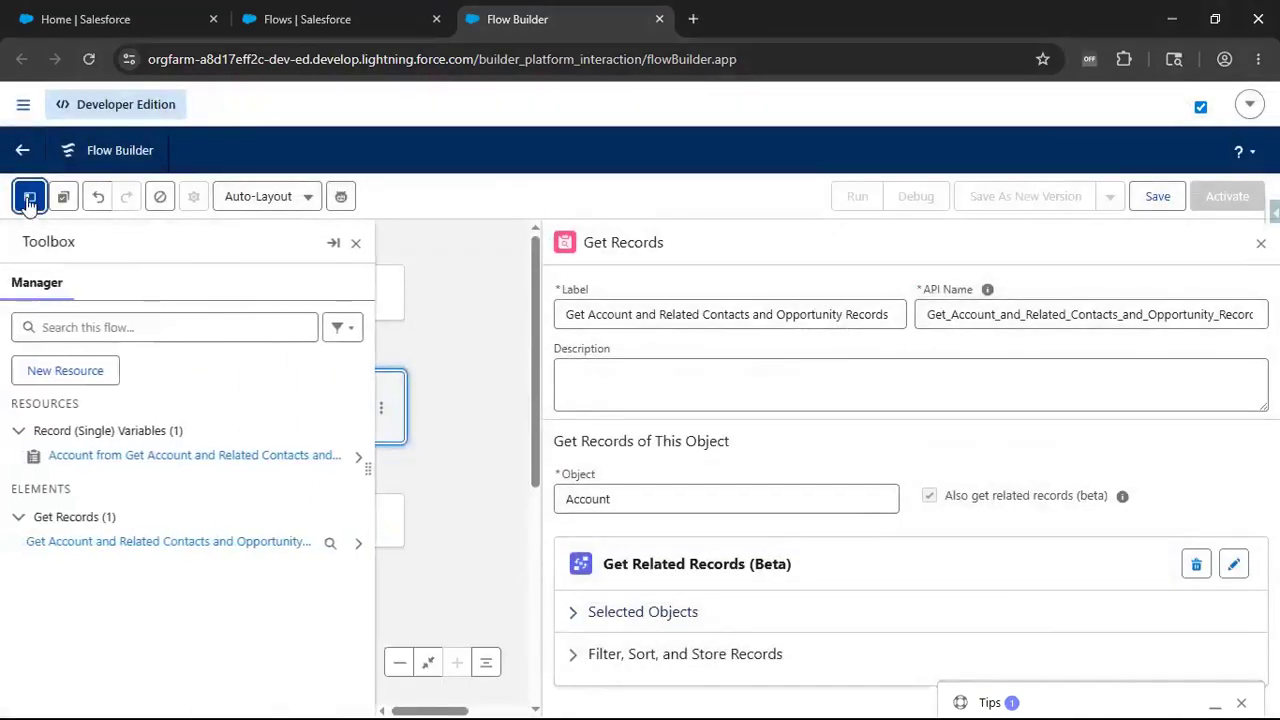
pyautogui.click(68, 370)
pyautogui.click(299, 322)
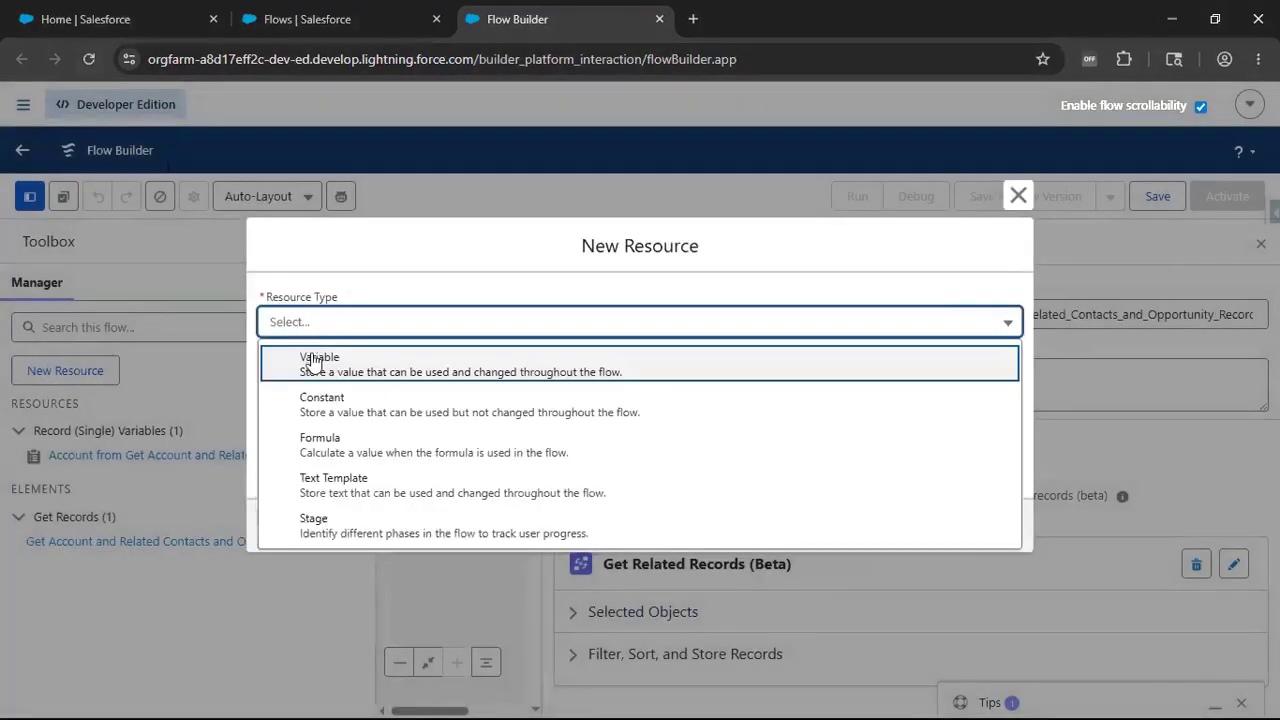
pyautogui.click(312, 362)
pyautogui.click(309, 361)
pyautogui.write('var_Sel')
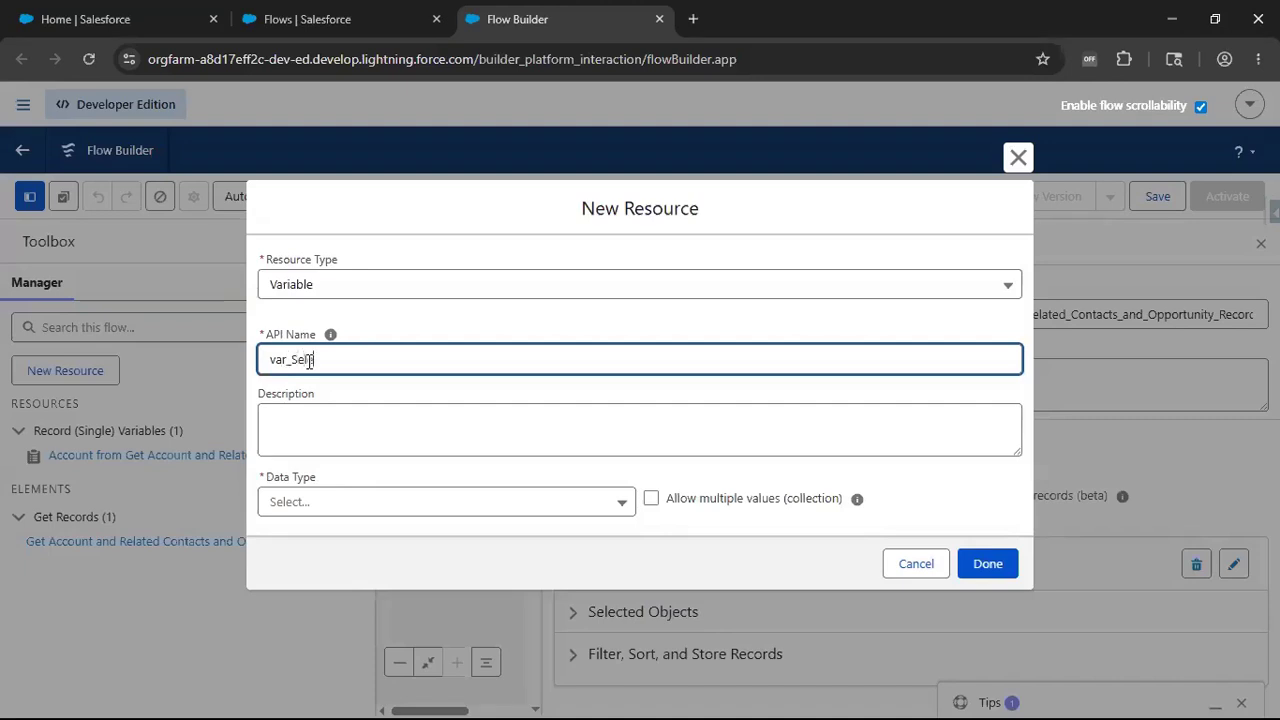
pyautogui.write('ectedAccountId')
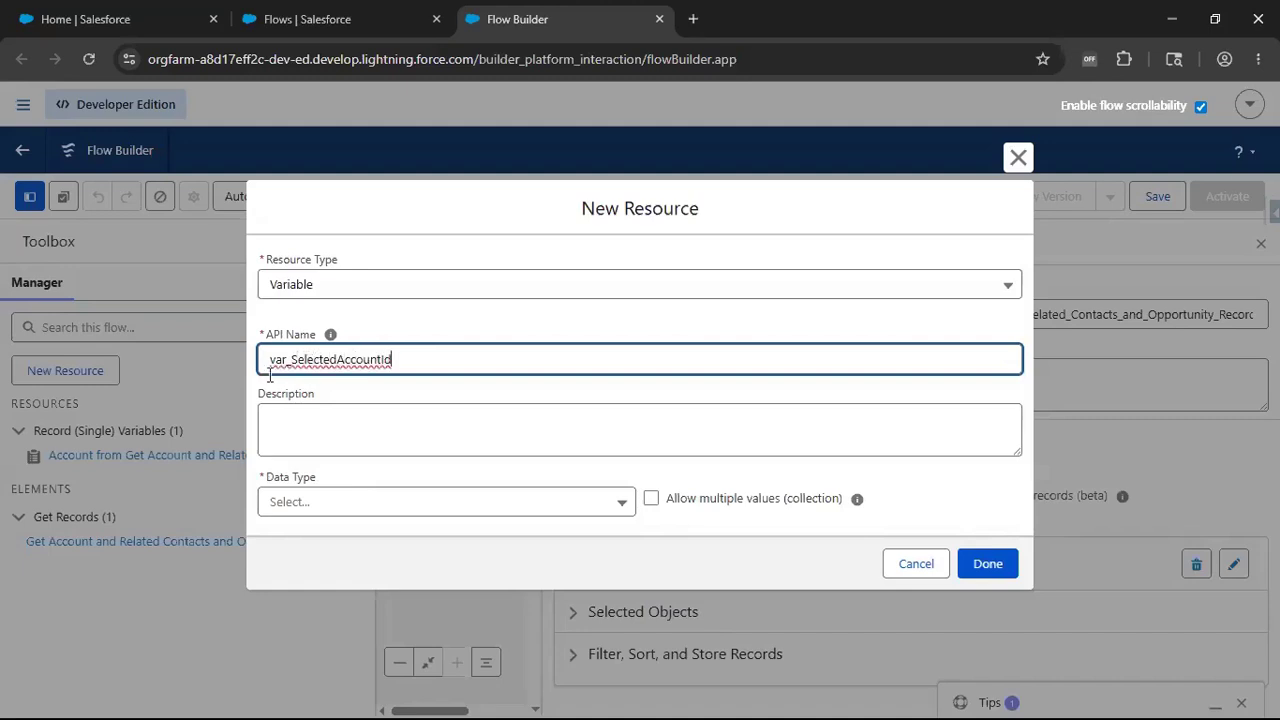
pyautogui.click(340, 466)
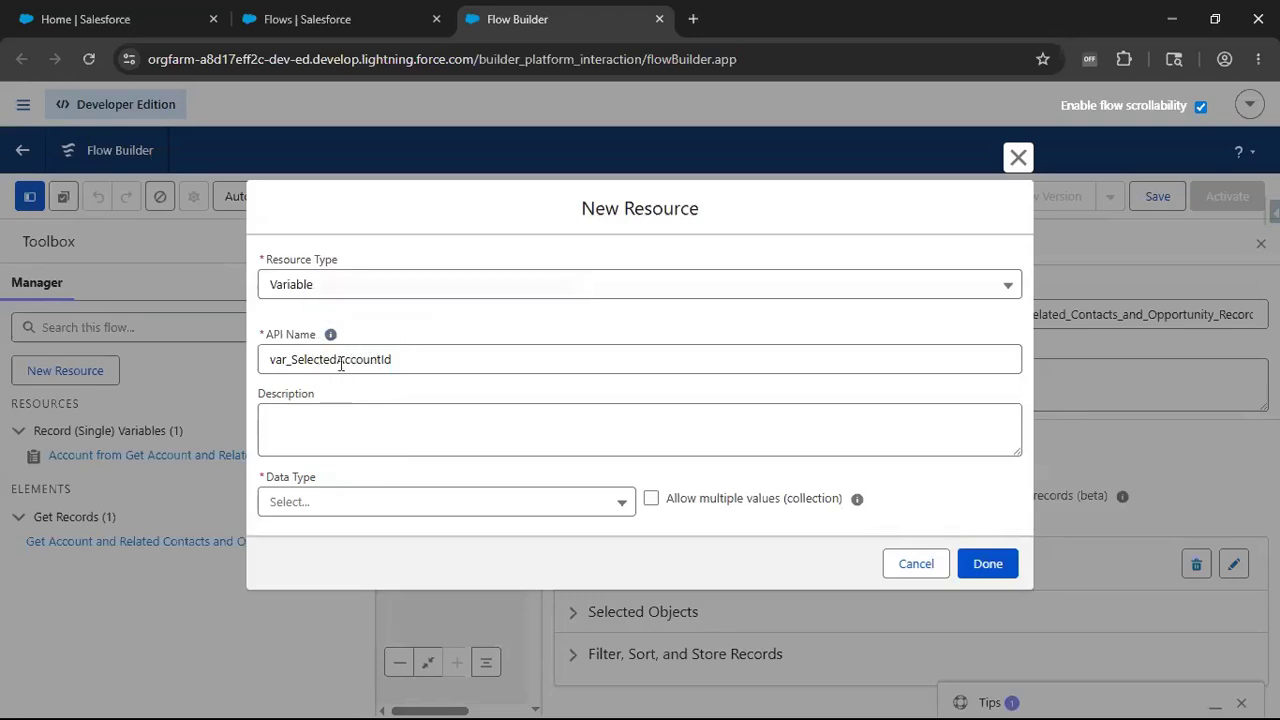
pyautogui.click(337, 504)
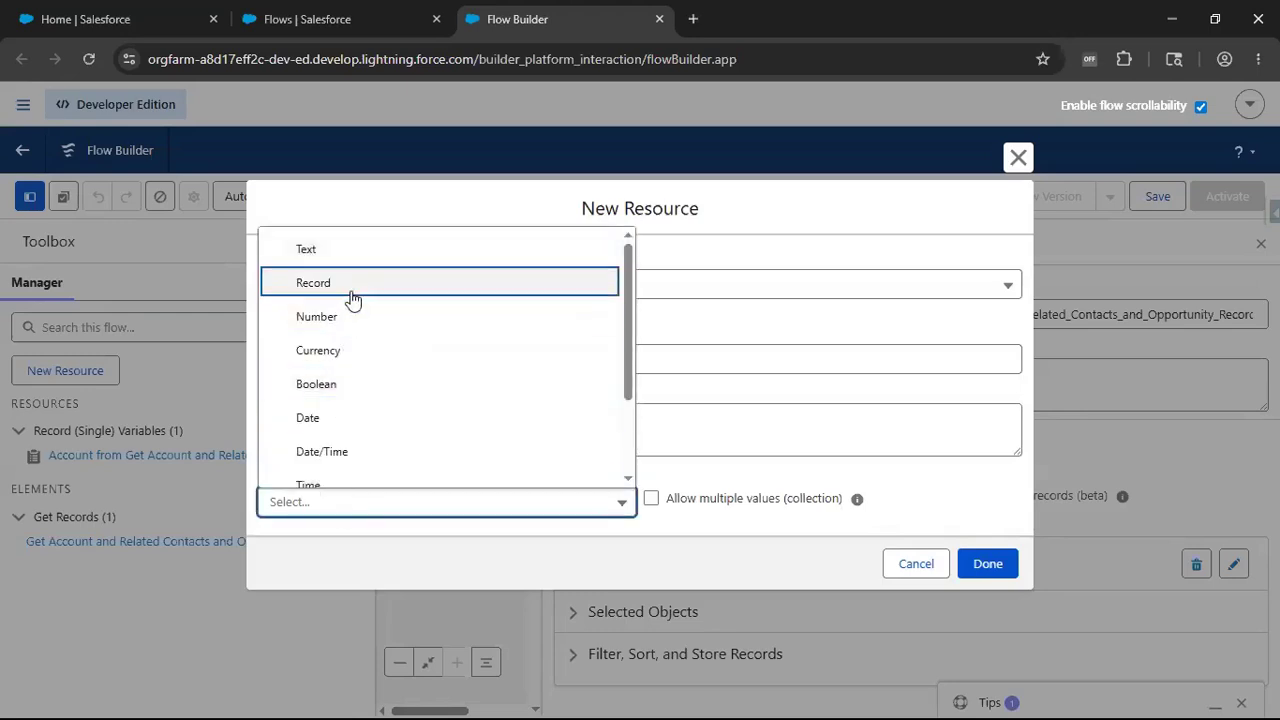
pyautogui.click(352, 284)
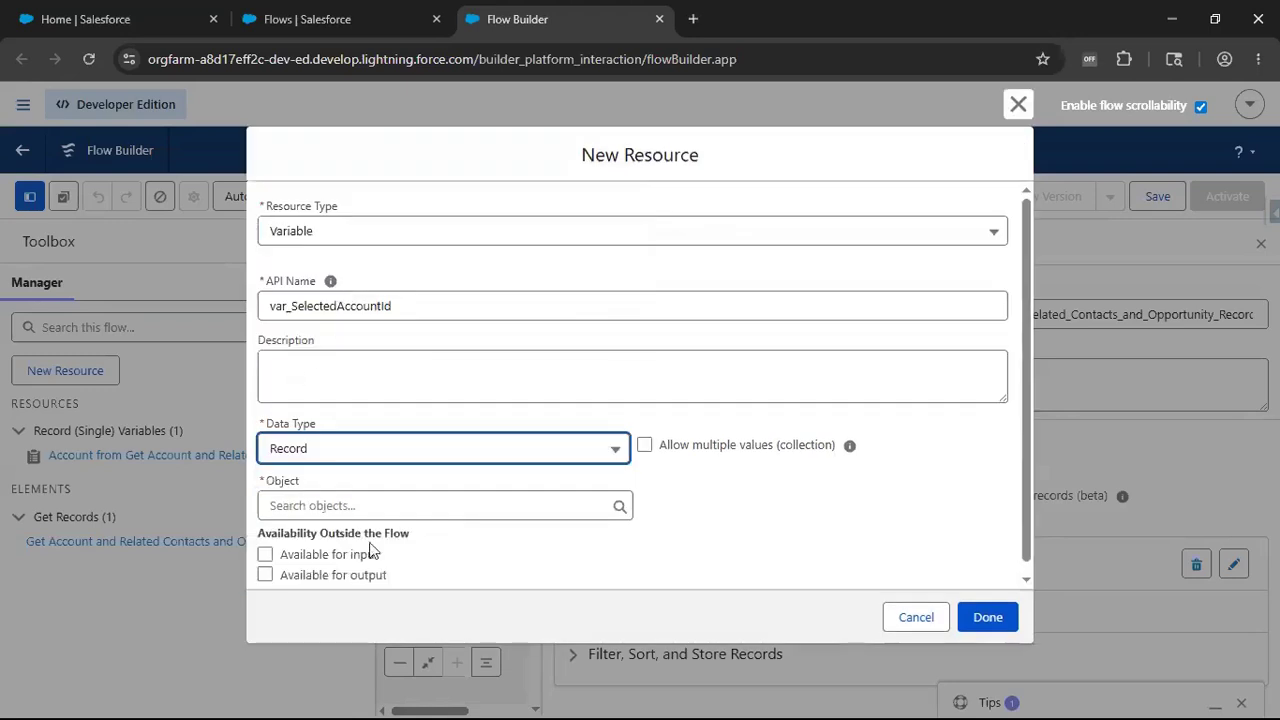
pyautogui.click(357, 500)
pyautogui.write('A')
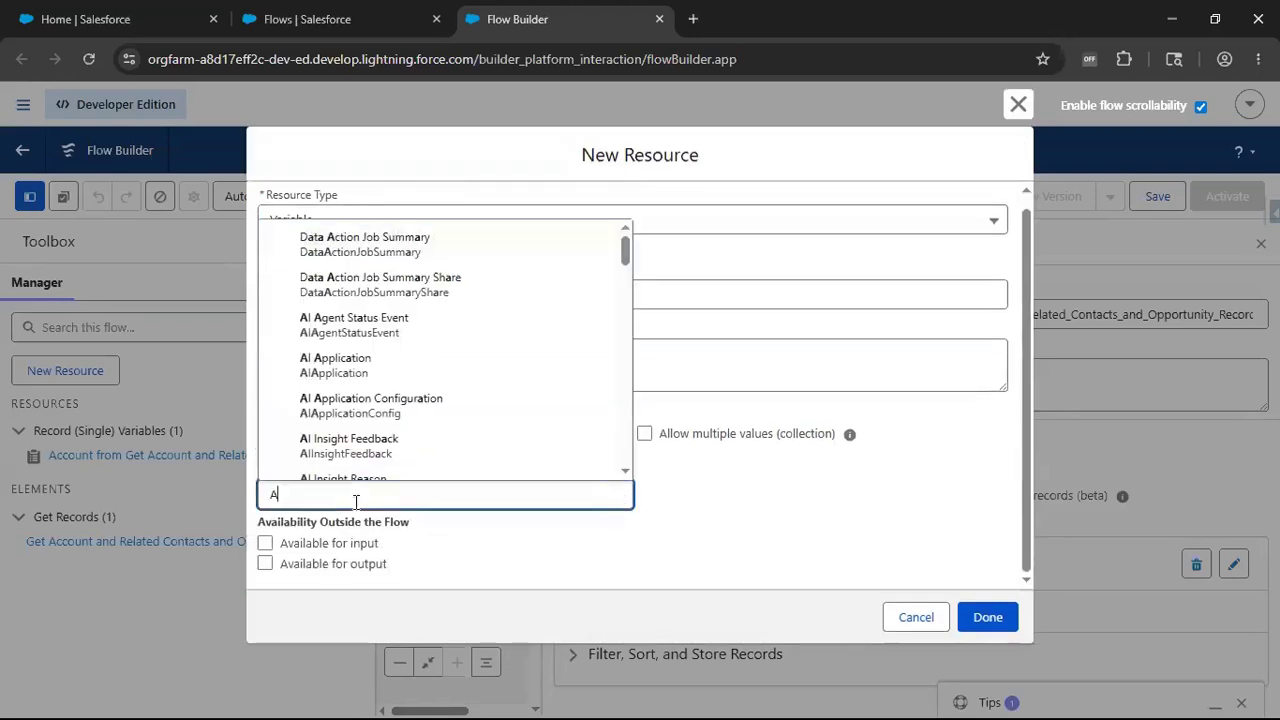
pyautogui.write('ccount')
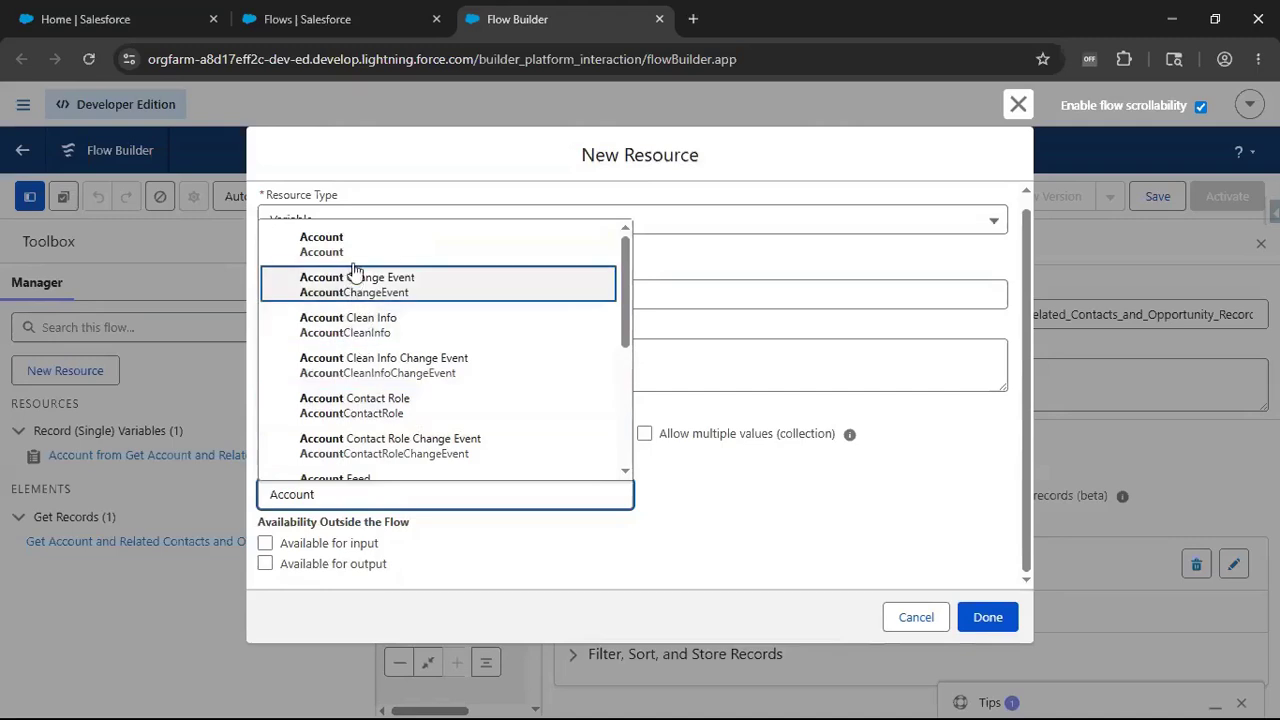
pyautogui.click(583, 575)
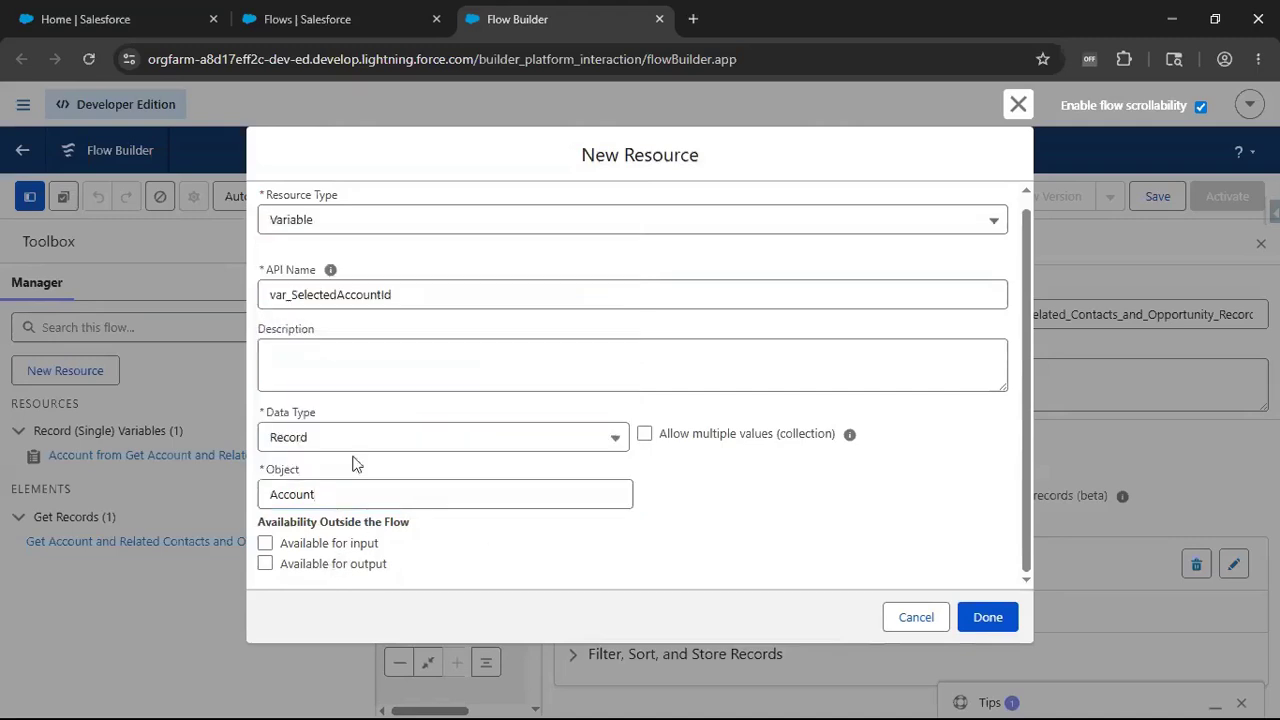
# Set the new variable's data type to Text, make it available for input, and finish creating it
pyautogui.click(335, 437)
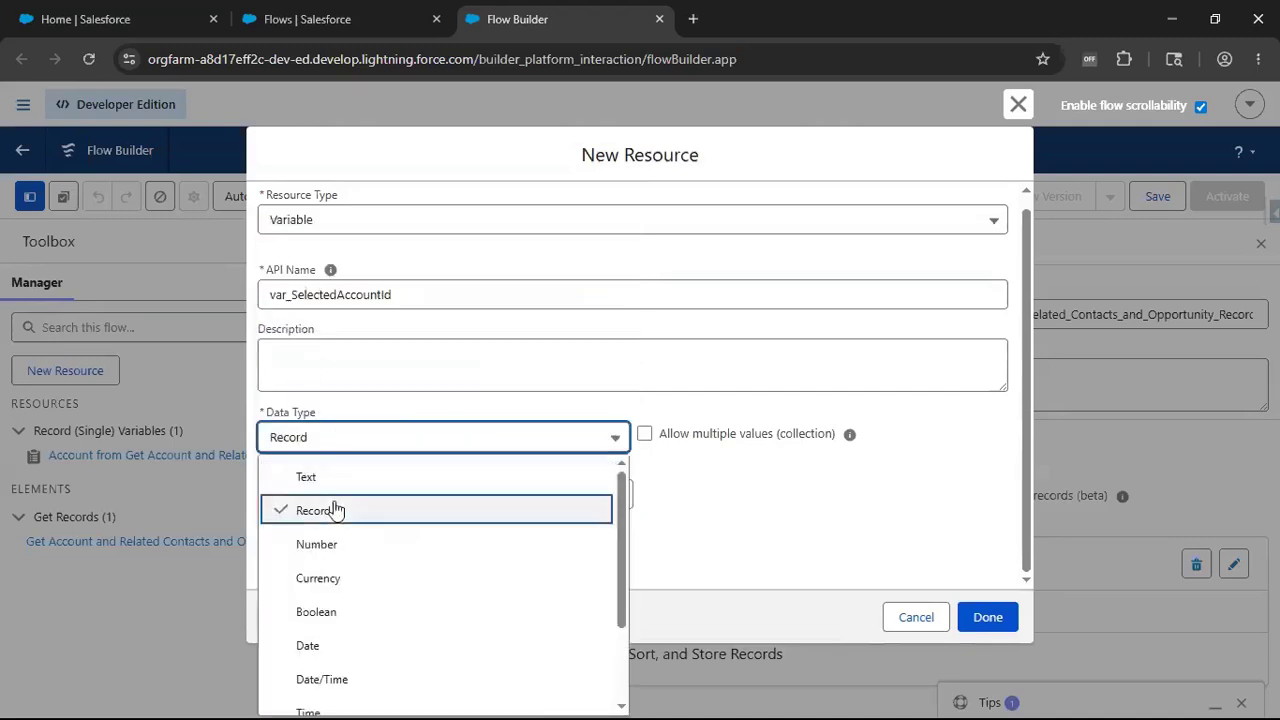
pyautogui.click(335, 478)
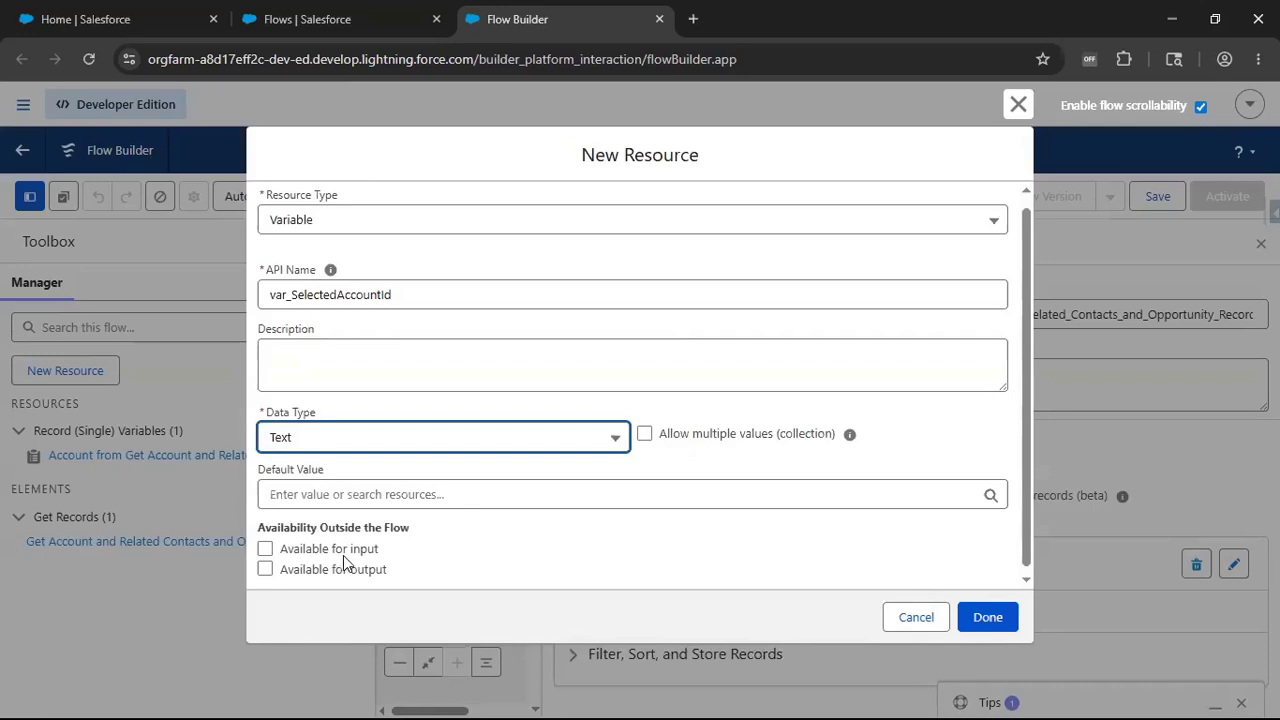
pyautogui.click(266, 551)
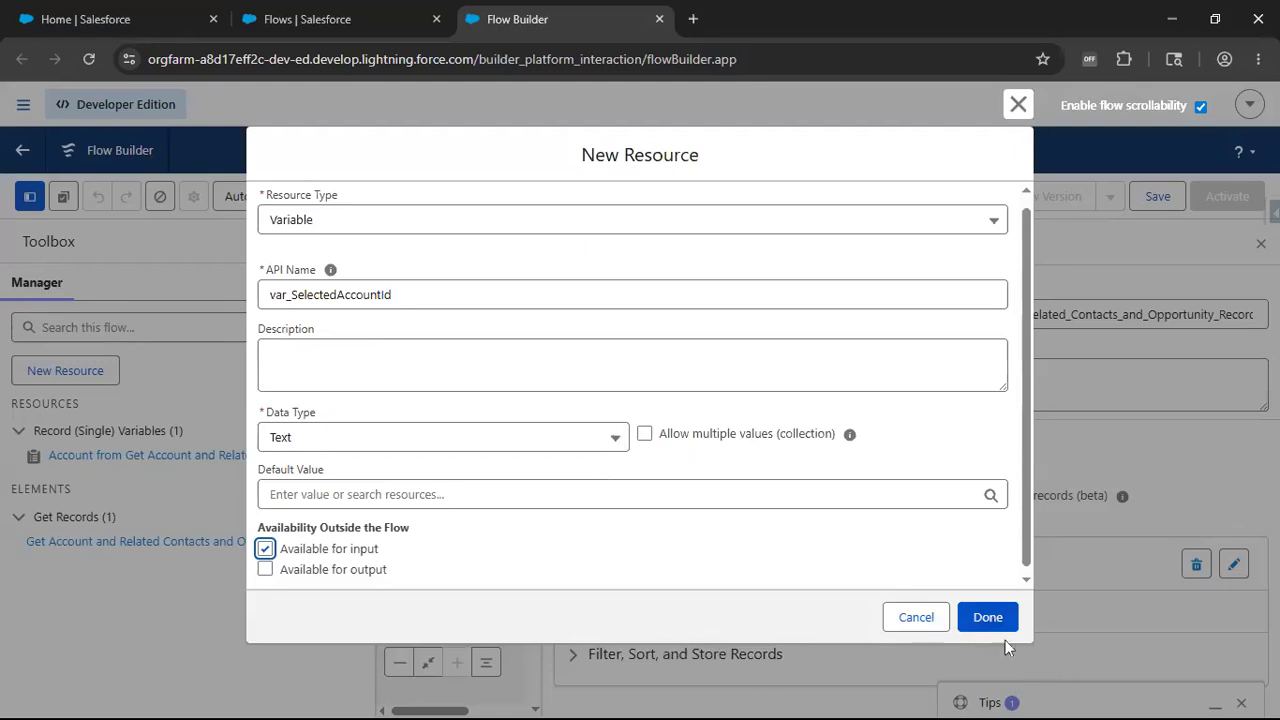
pyautogui.click(980, 617)
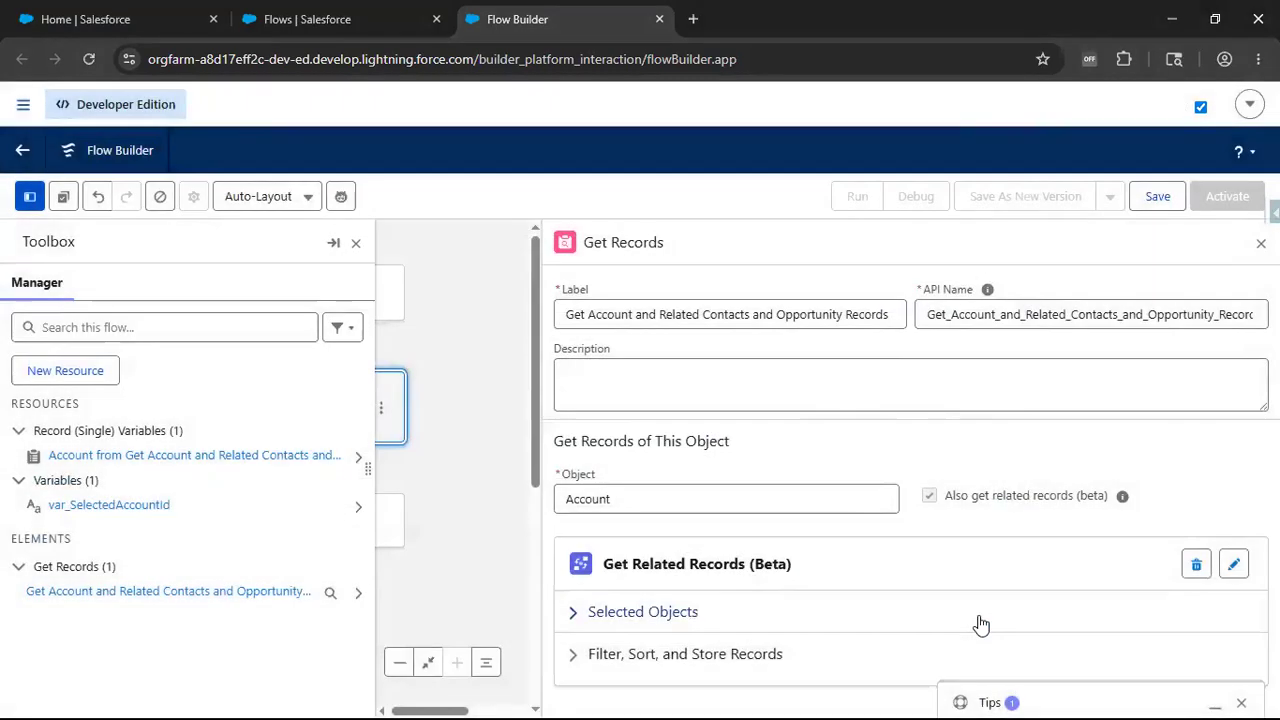
pyautogui.click(355, 243)
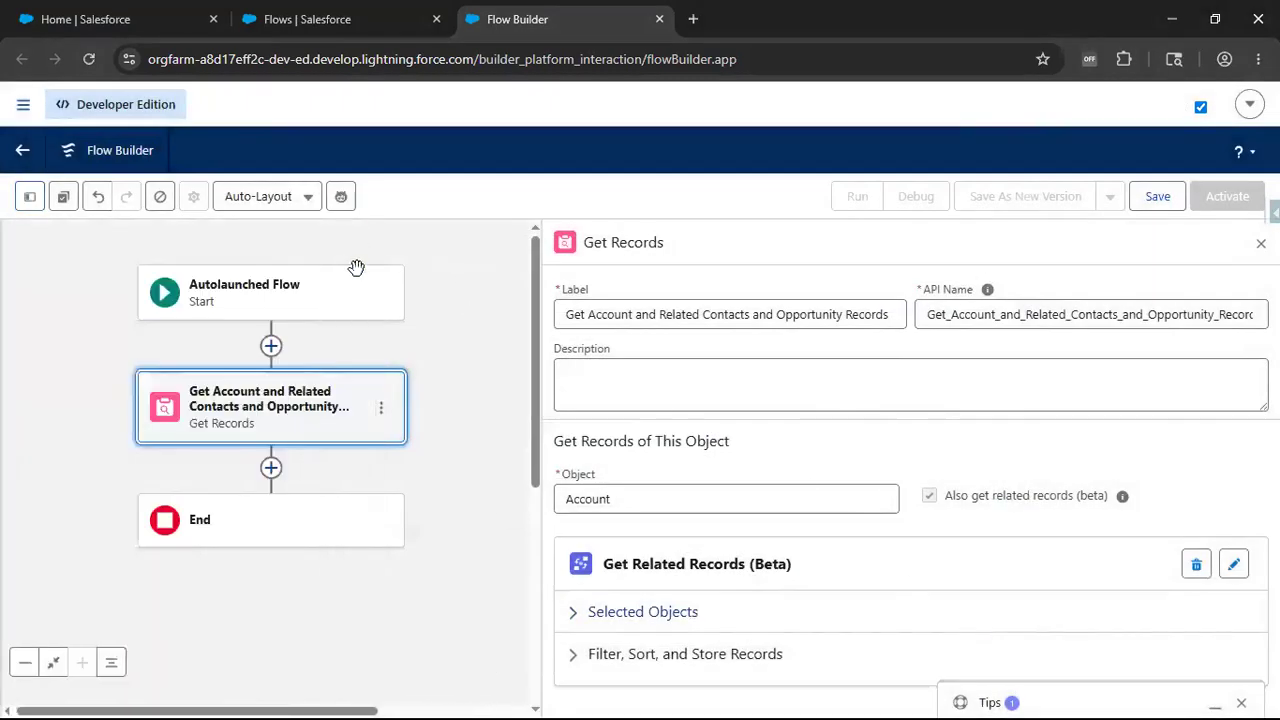
# Edit the related records configuration and set the Account filter's condition requirements to All Conditions Are Met (AND)
pyautogui.click(1234, 566)
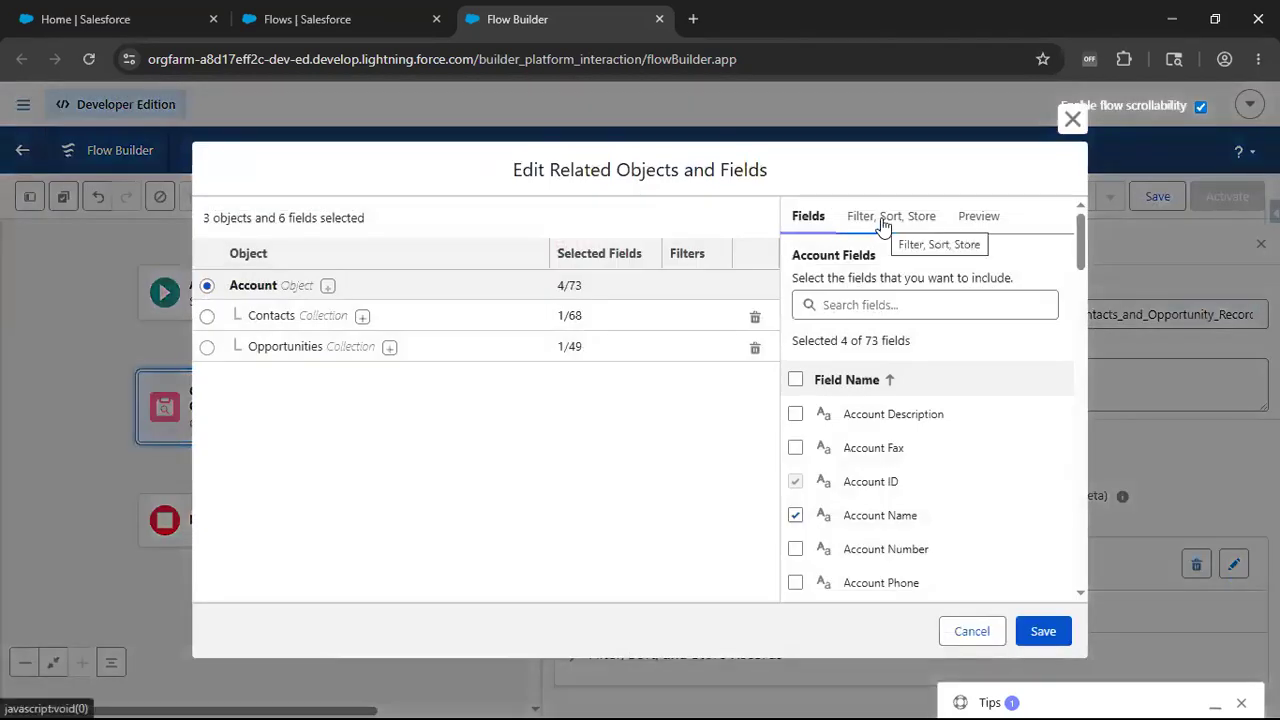
pyautogui.click(883, 220)
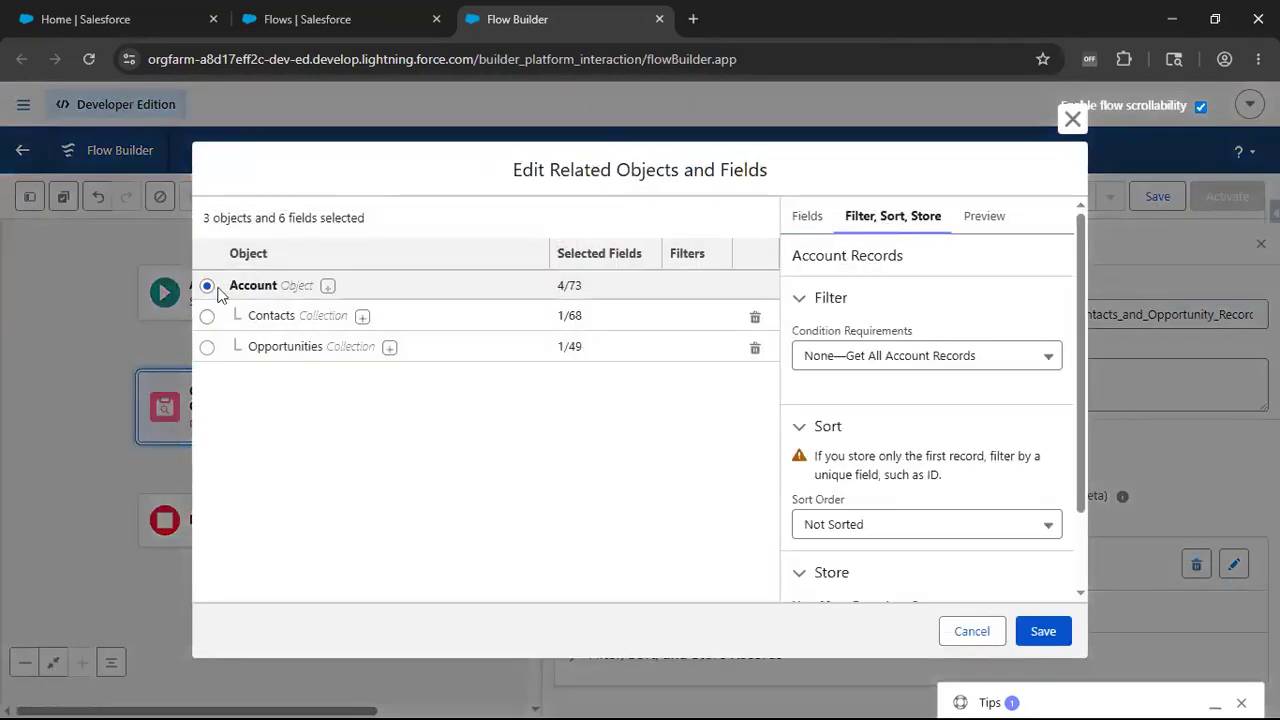
pyautogui.click(891, 358)
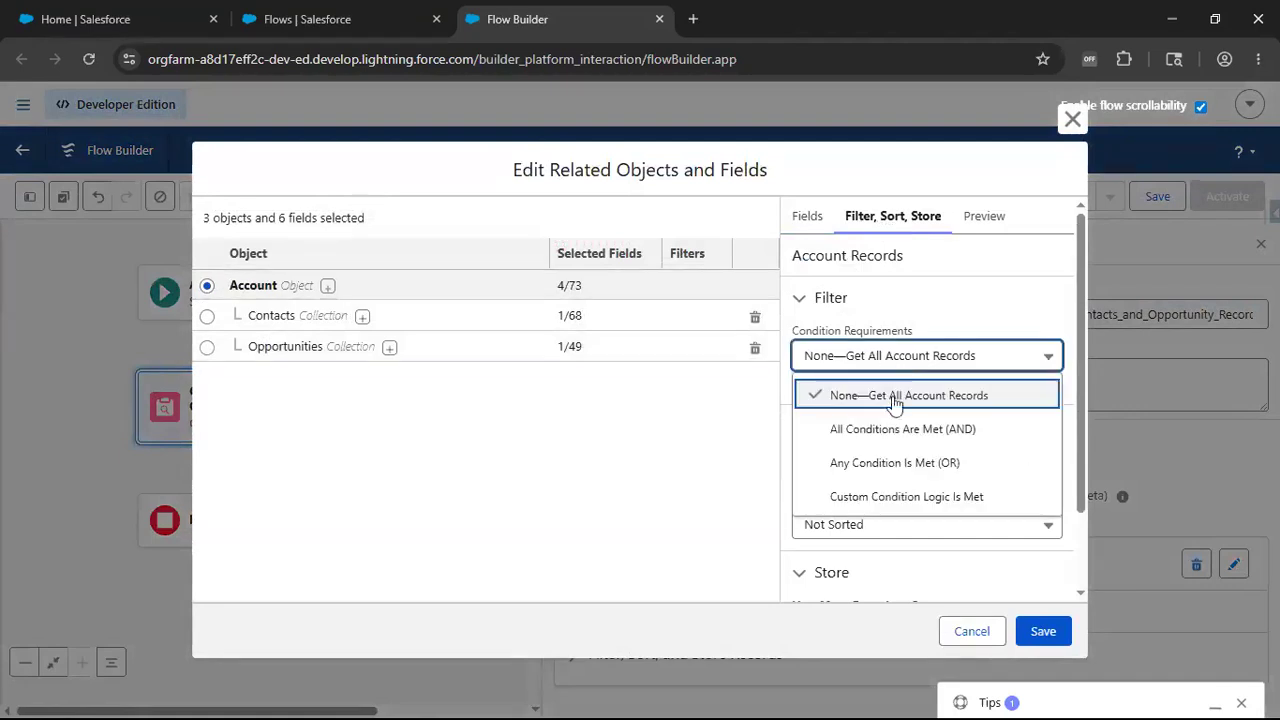
pyautogui.click(893, 432)
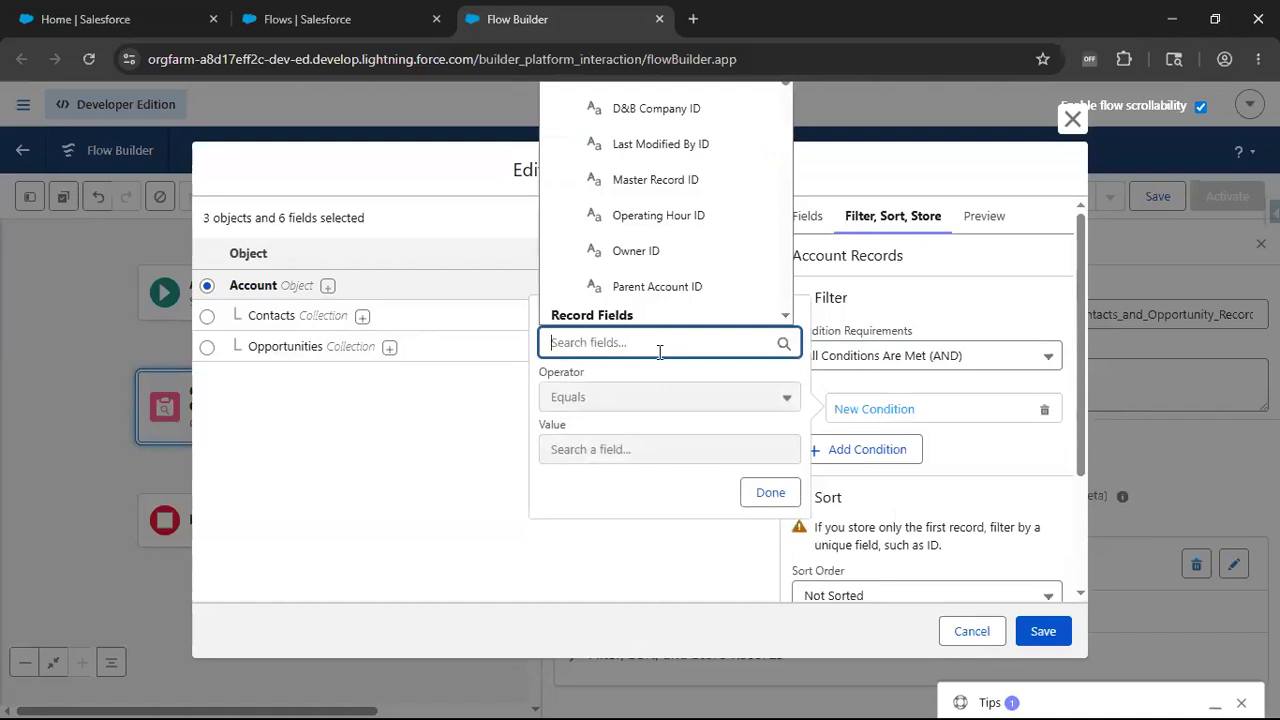
# Define the Account filter condition as Account ID Equals var_SelectedAccountId
pyautogui.write('Account')
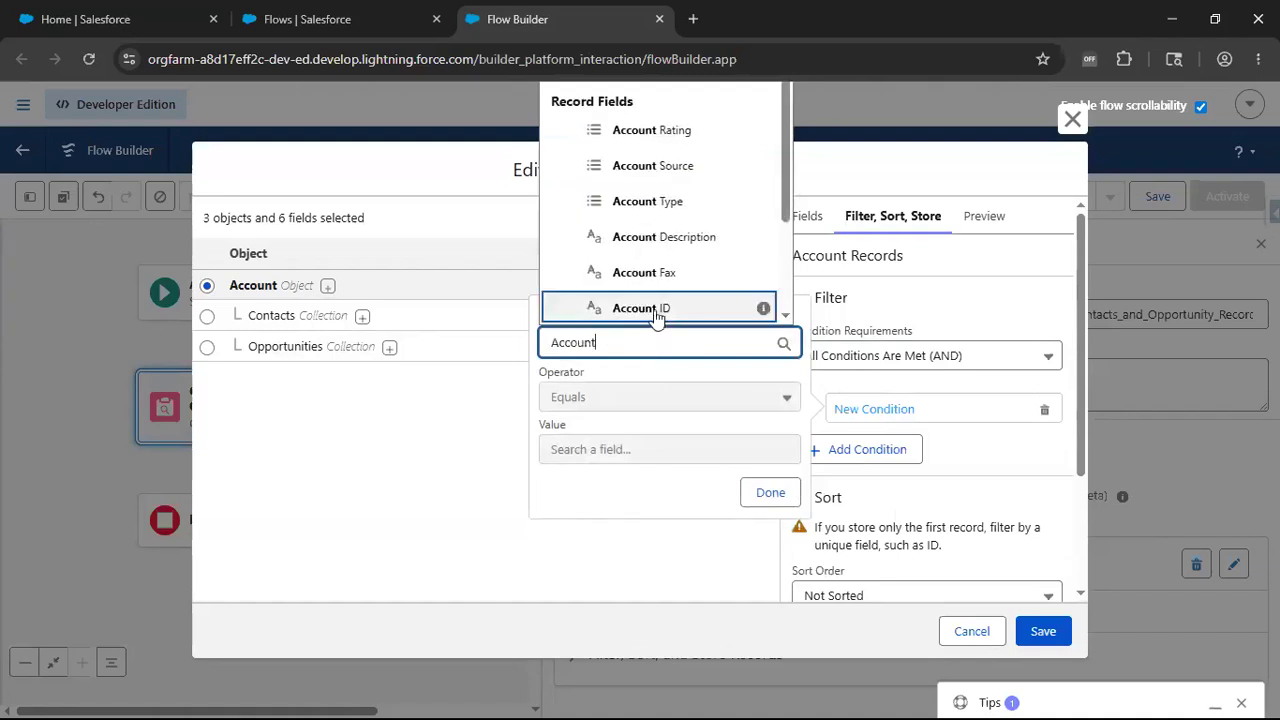
pyautogui.click(658, 310)
pyautogui.click(590, 449)
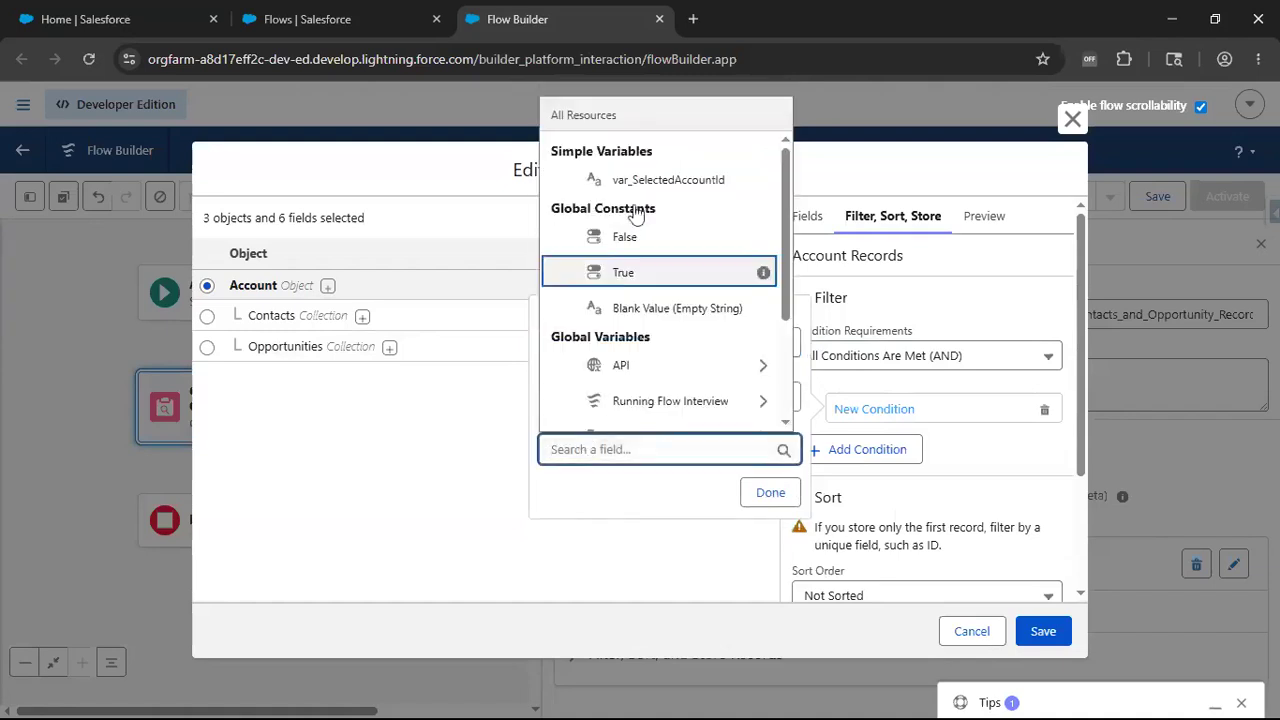
pyautogui.click(675, 182)
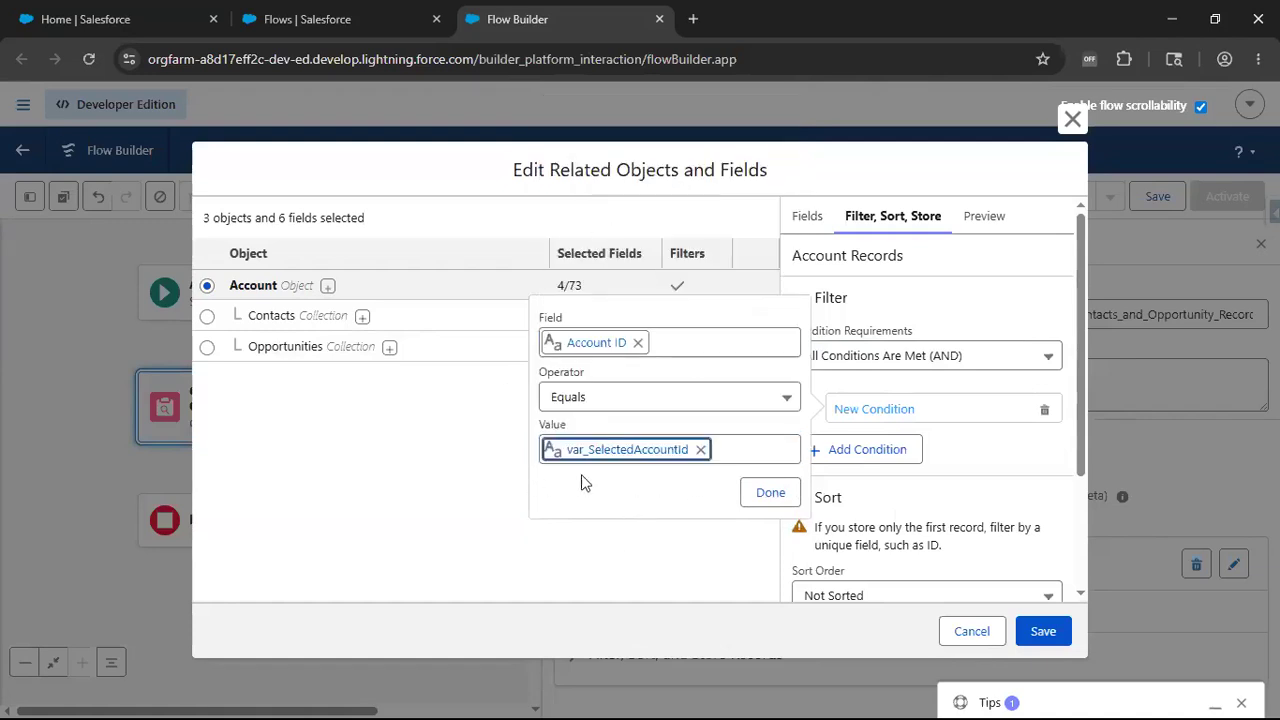
pyautogui.click(764, 495)
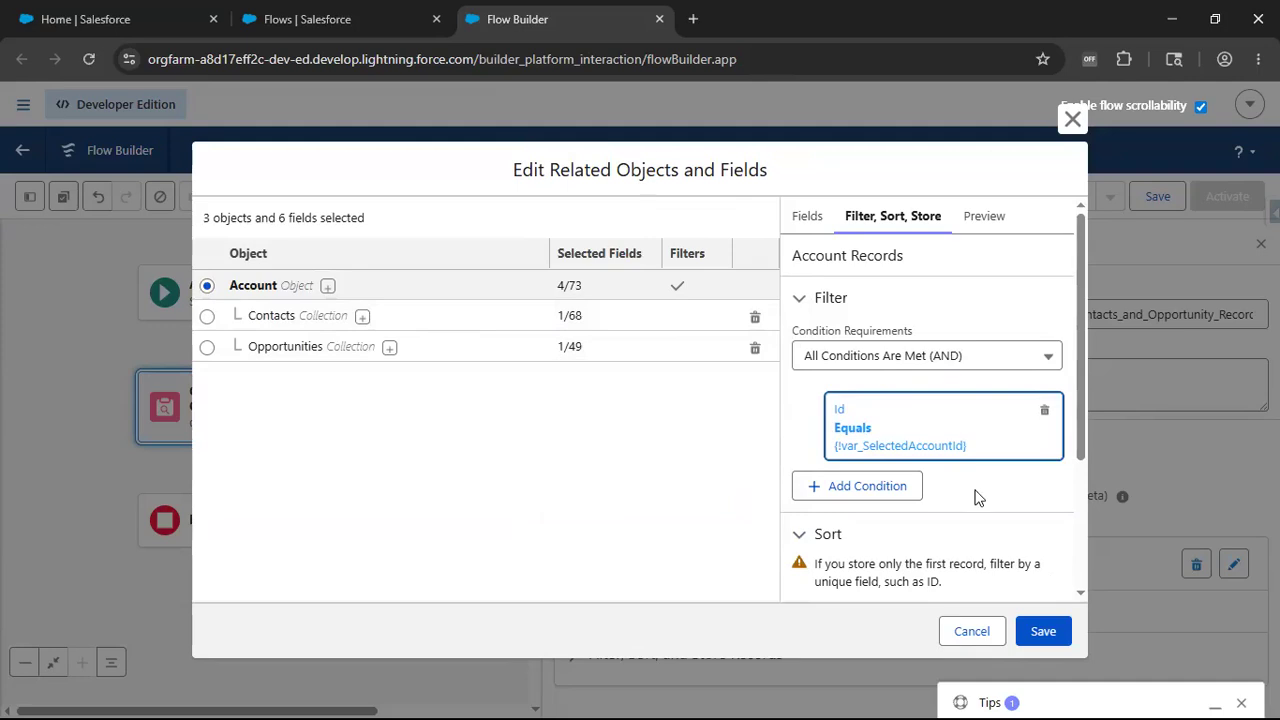
# Review the Account sort and store settings and the preview of the selected objects and fields
pyautogui.scroll(-2, 974, 494)
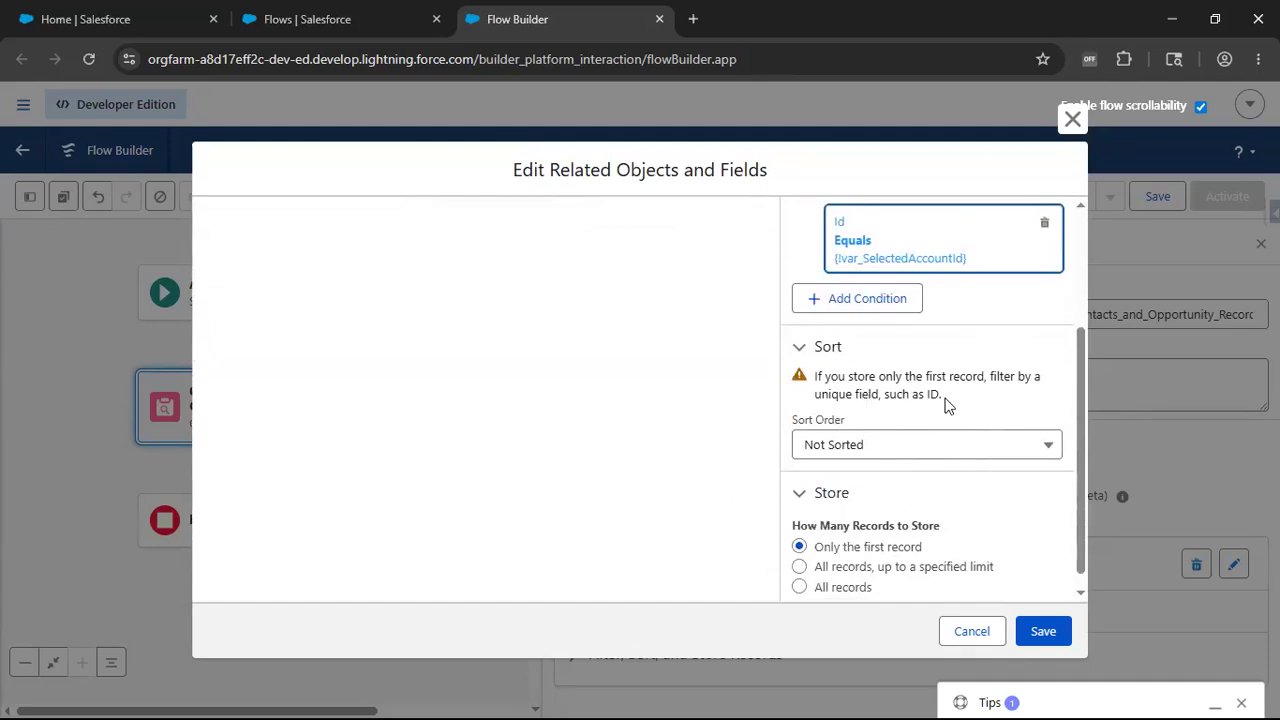
pyautogui.scroll(1, 948, 404)
pyautogui.scroll(-1, 869, 349)
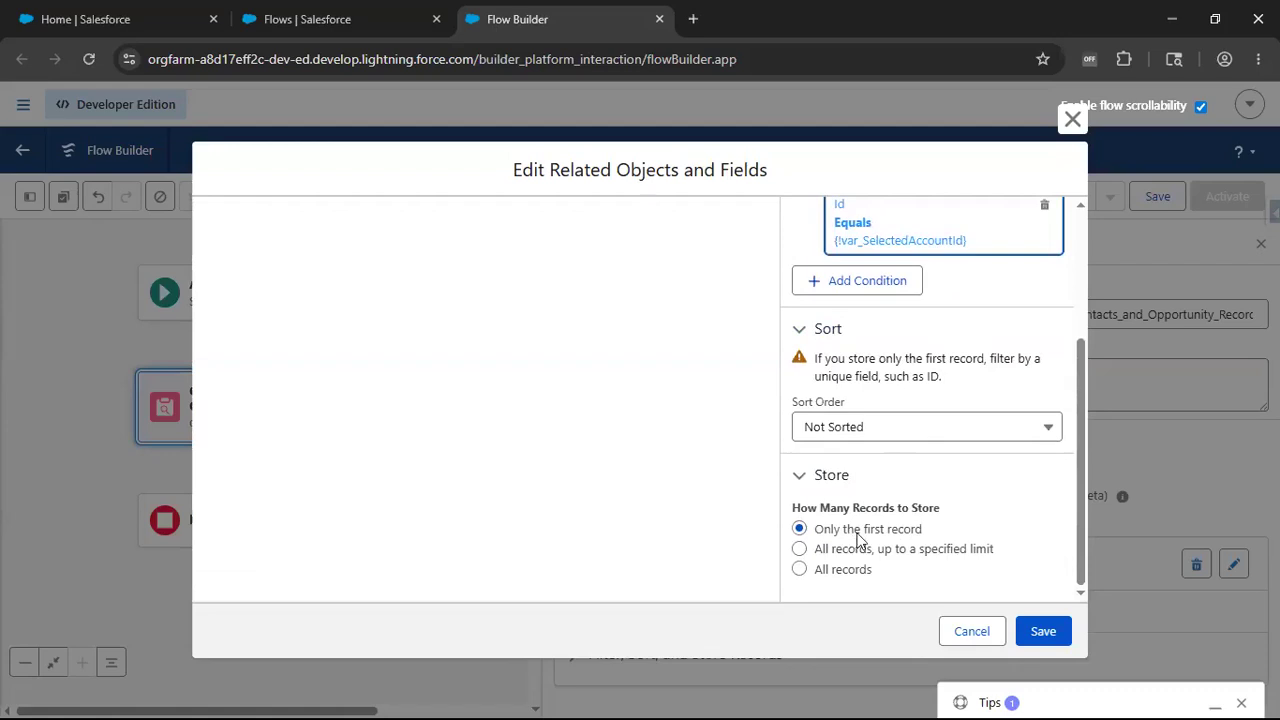
pyautogui.scroll(4, 858, 540)
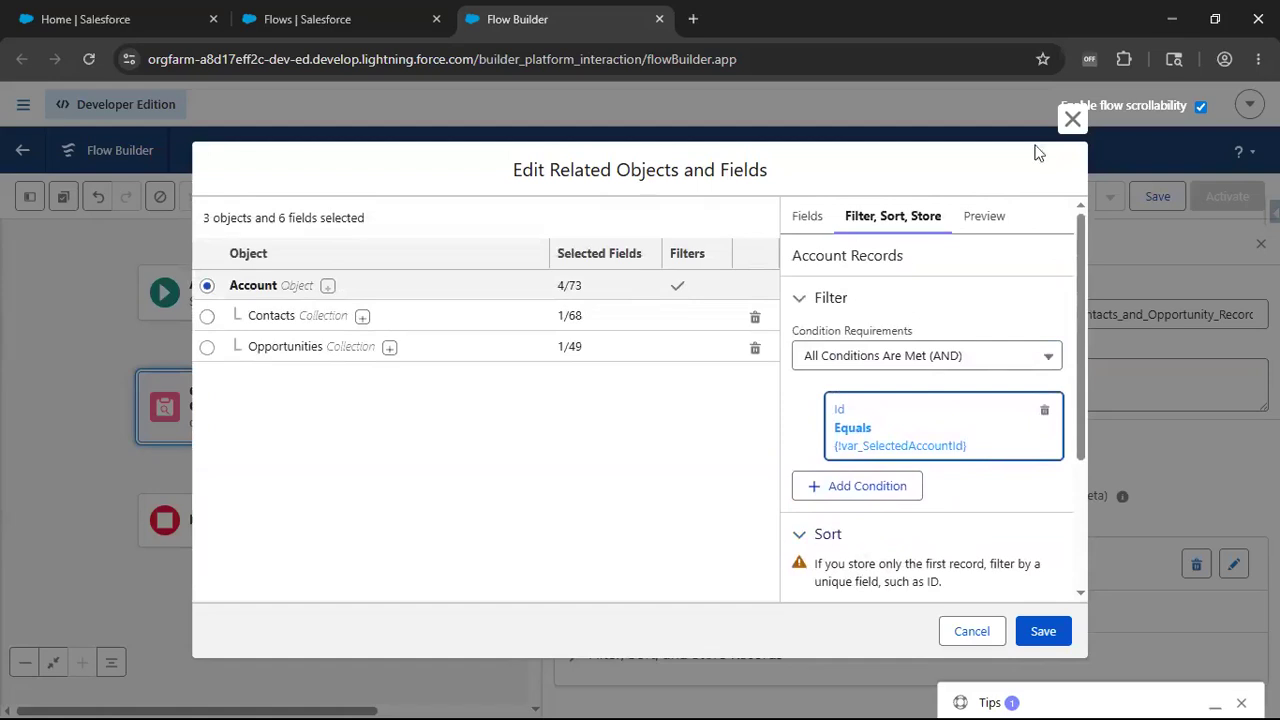
pyautogui.click(986, 220)
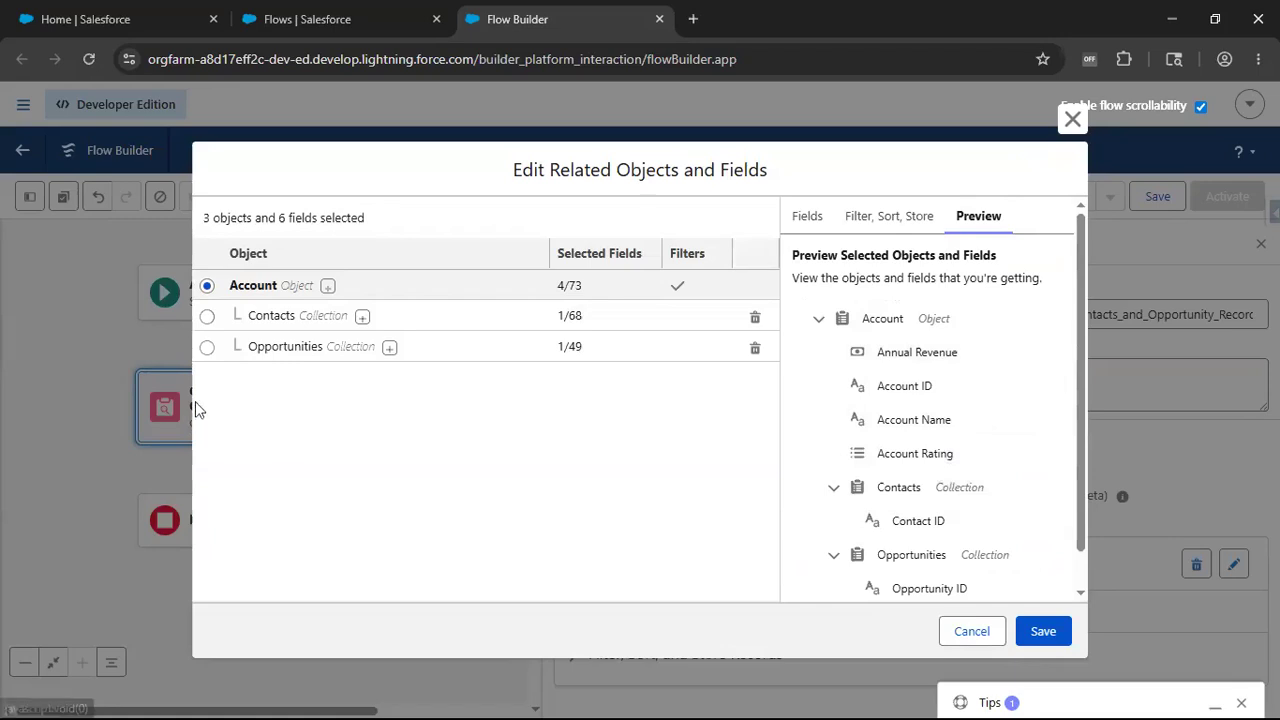
# Include the Full Name, Email and Mobile Phone fields for the related Contacts
pyautogui.click(207, 318)
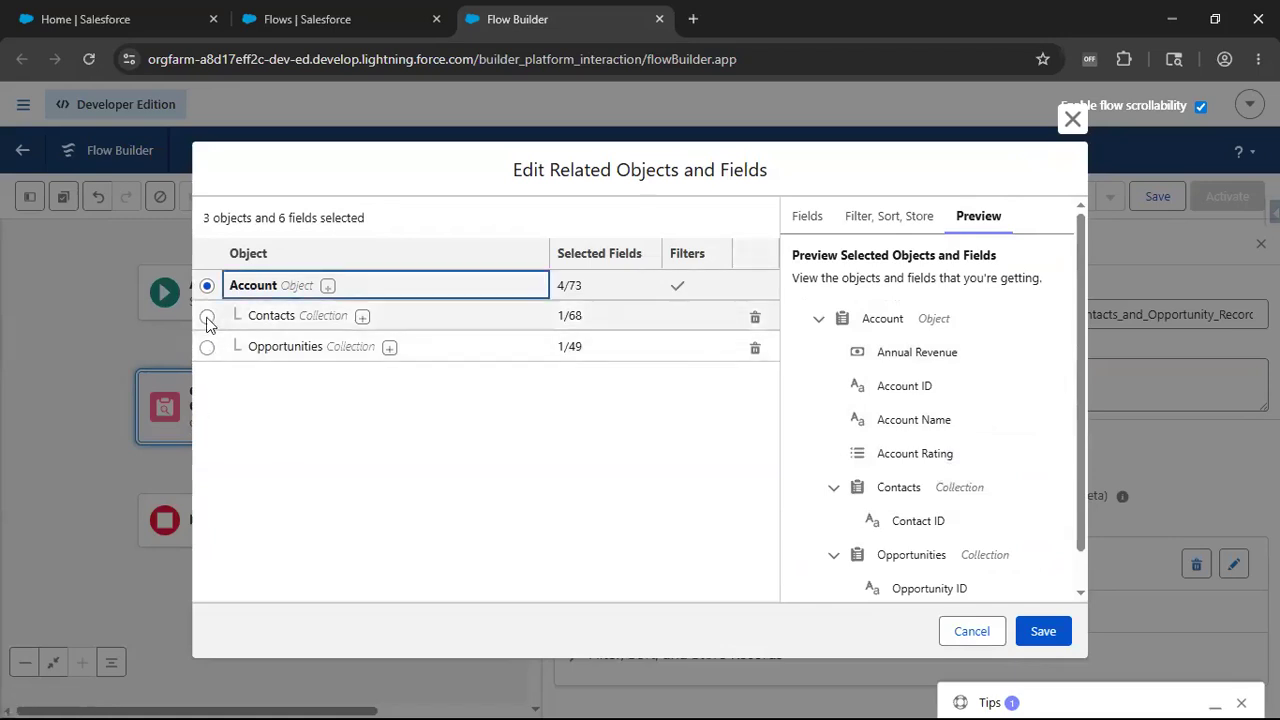
pyautogui.click(207, 318)
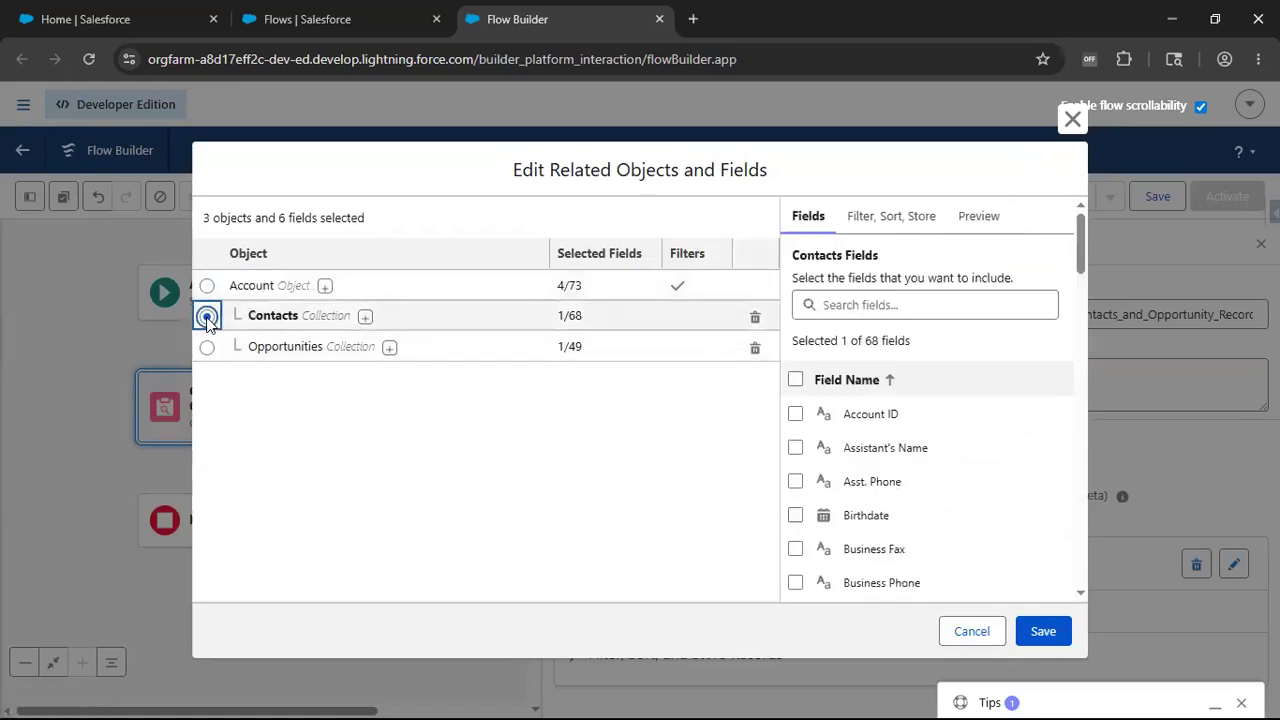
pyautogui.click(851, 309)
pyautogui.write('Full')
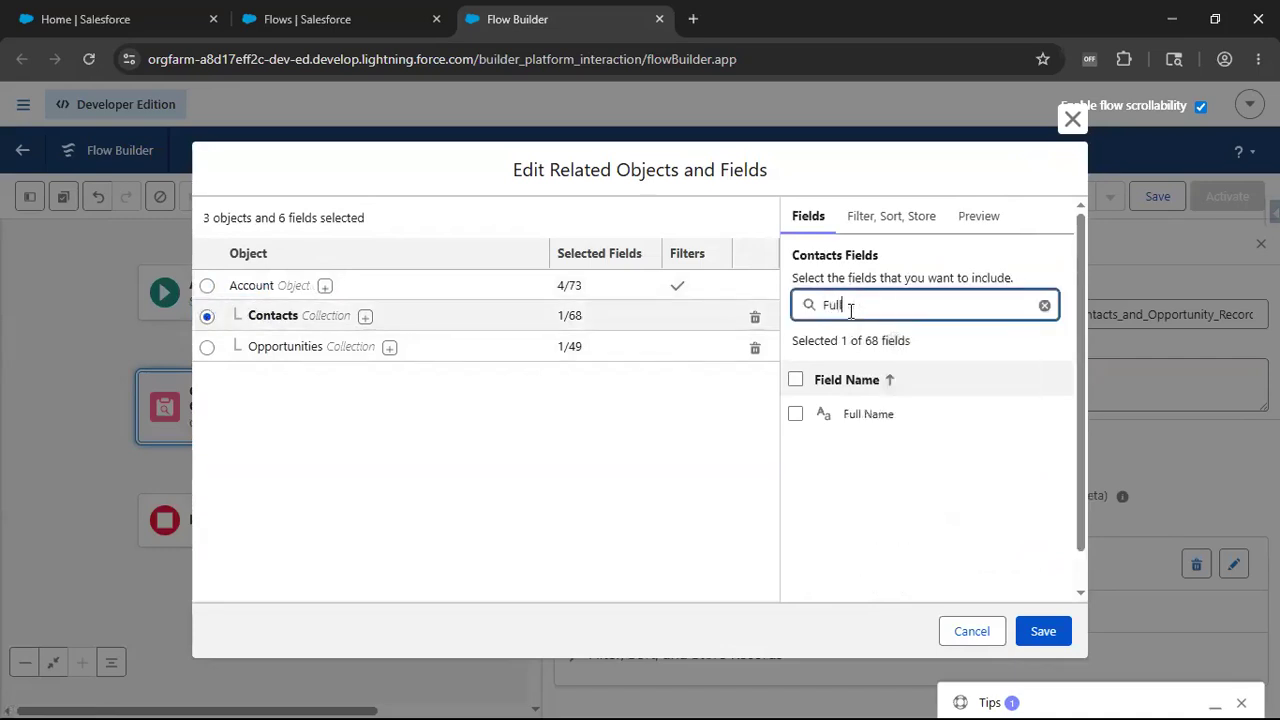
pyautogui.click(795, 414)
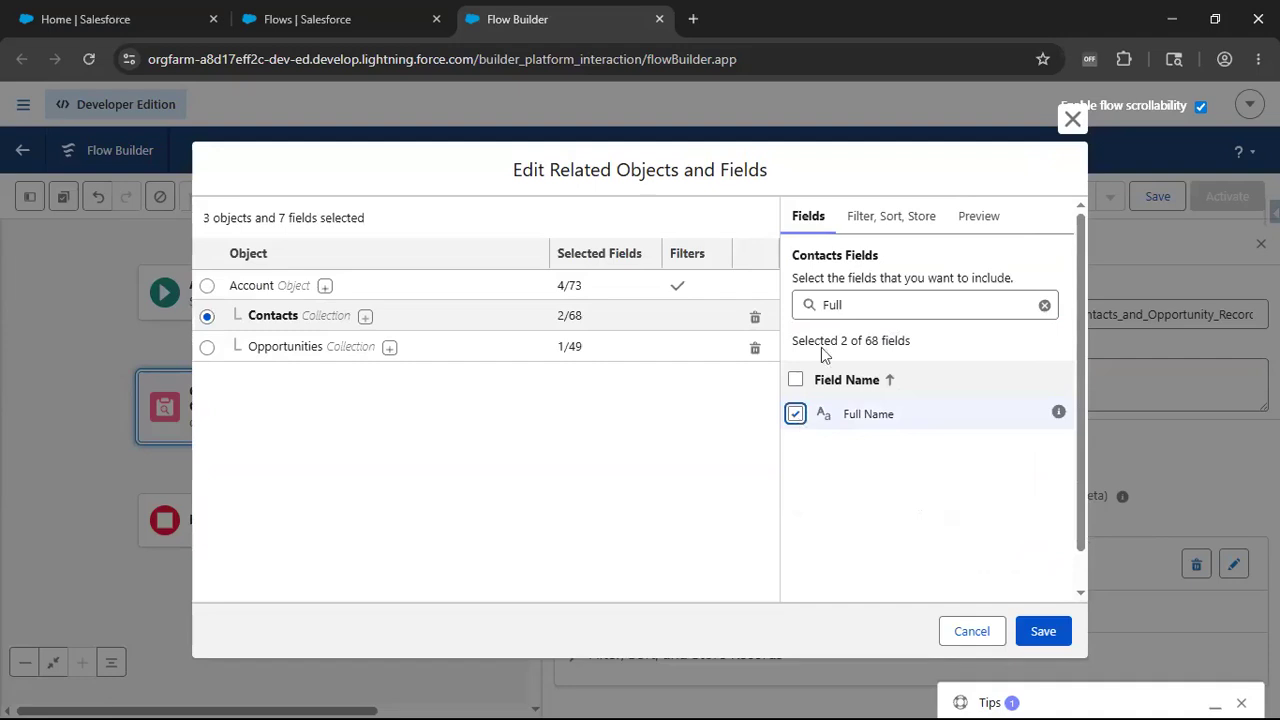
pyautogui.doubleClick(862, 305)
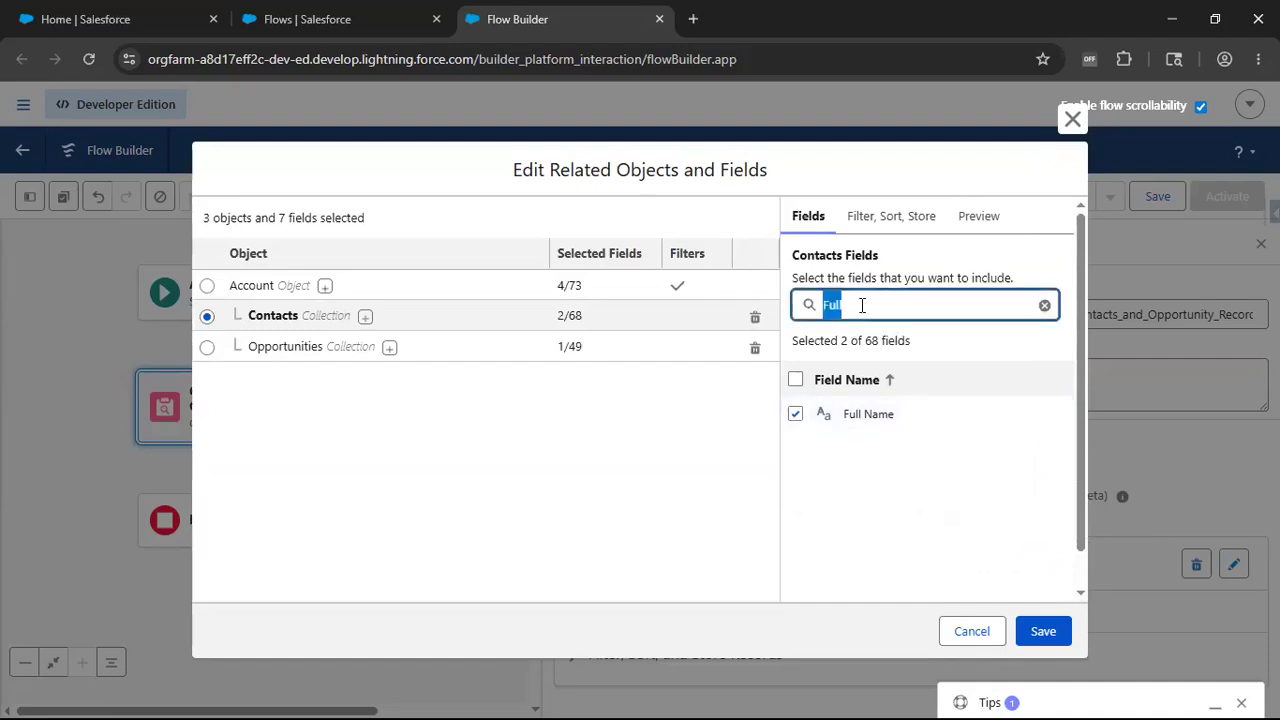
pyautogui.write('Email')
pyautogui.click(795, 414)
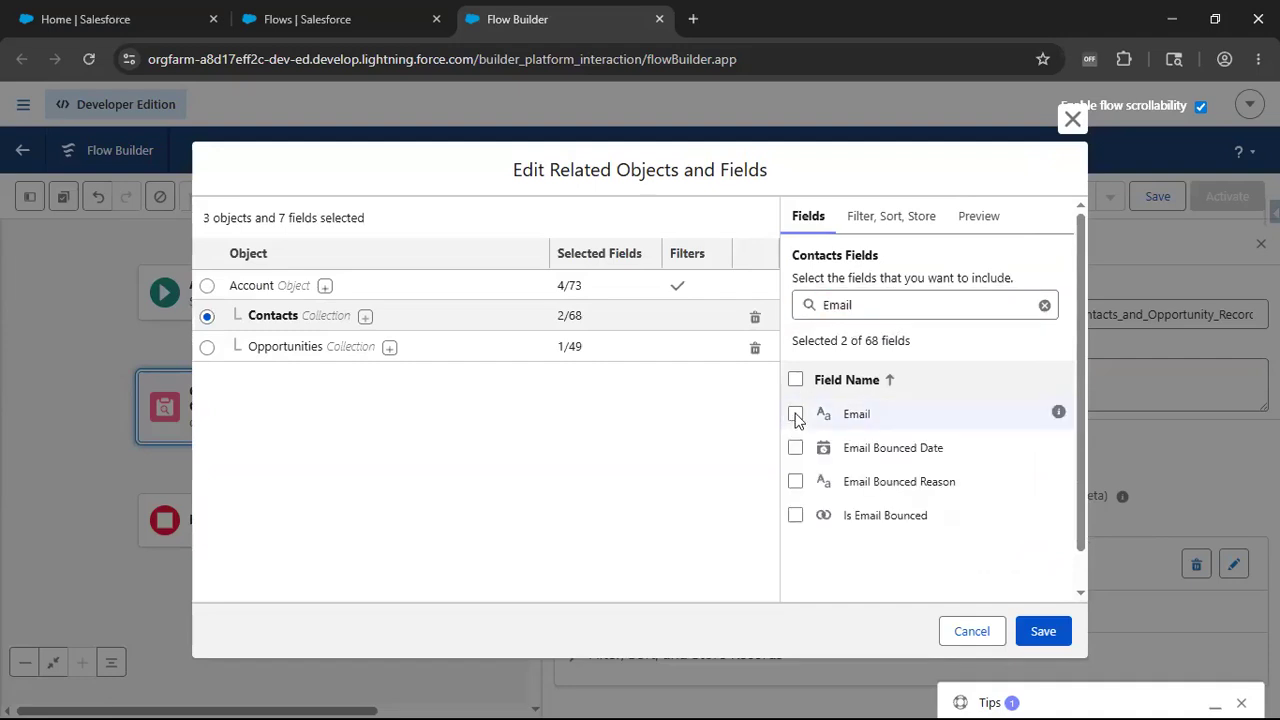
pyautogui.doubleClick(862, 305)
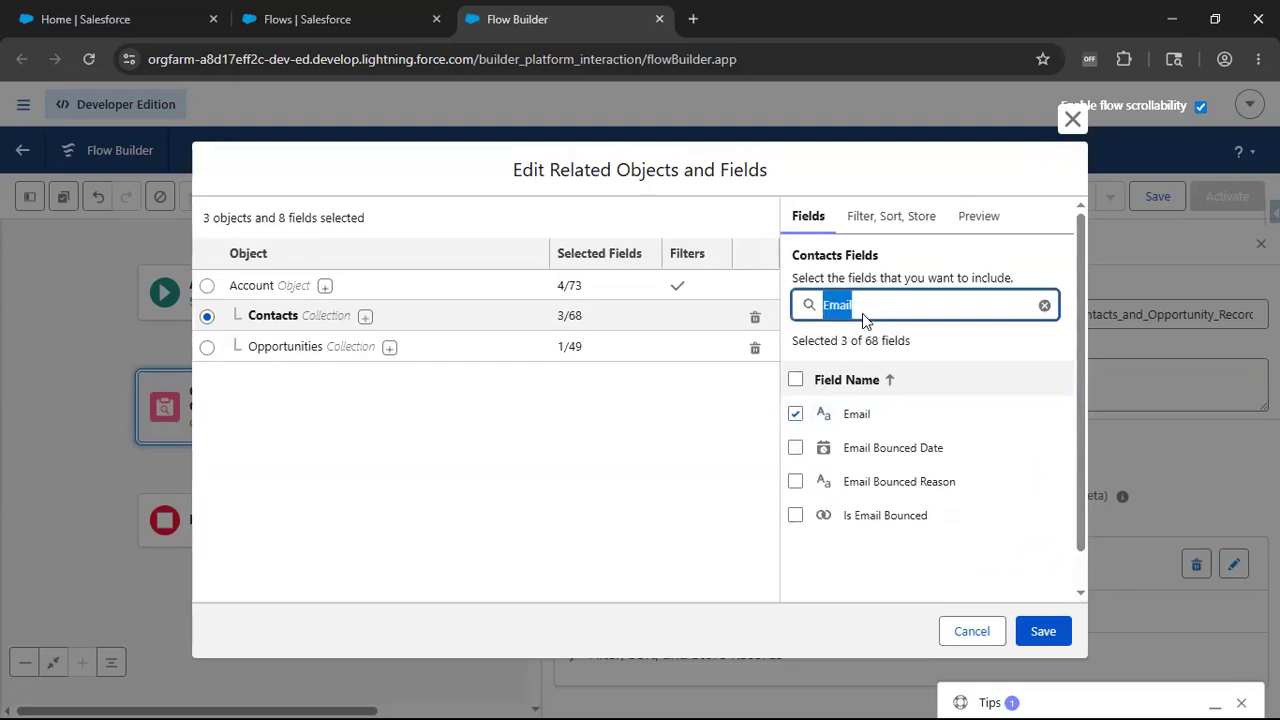
pyautogui.write('Mobil')
pyautogui.click(795, 414)
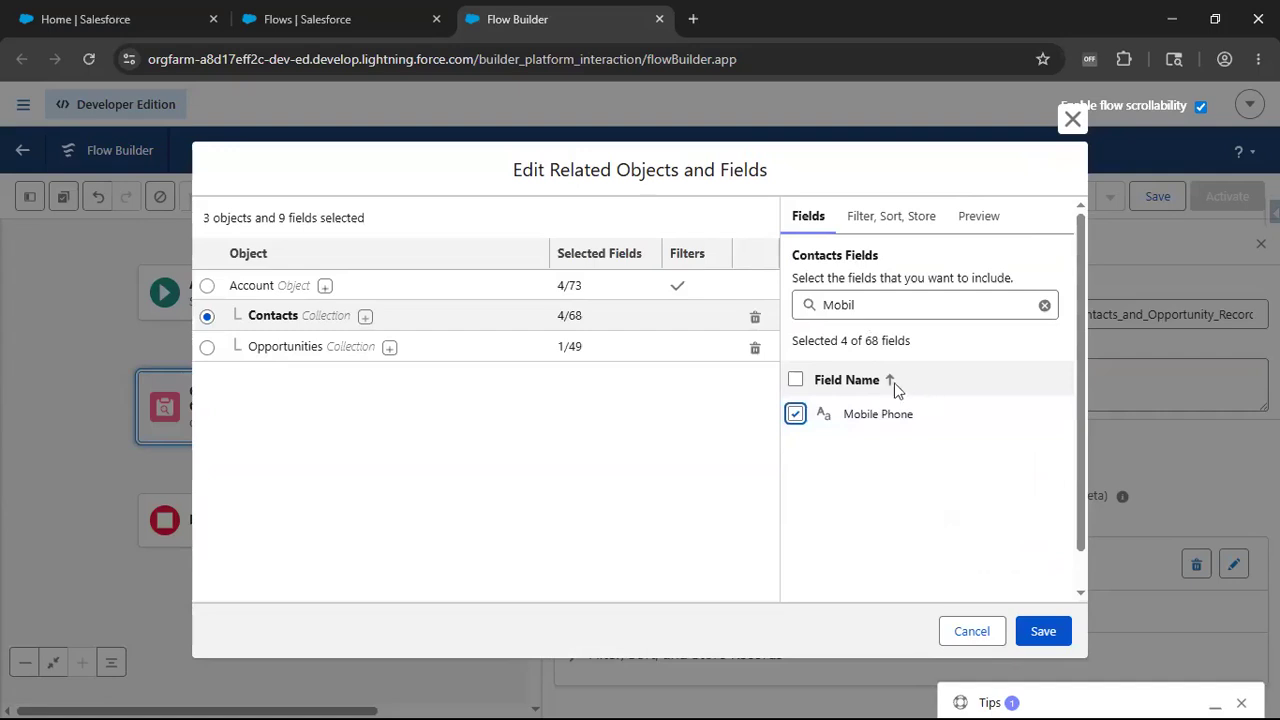
# Check the Contacts filter's condition options, keep None—Get All Contacts Records, and store all Contacts records
pyautogui.click(907, 228)
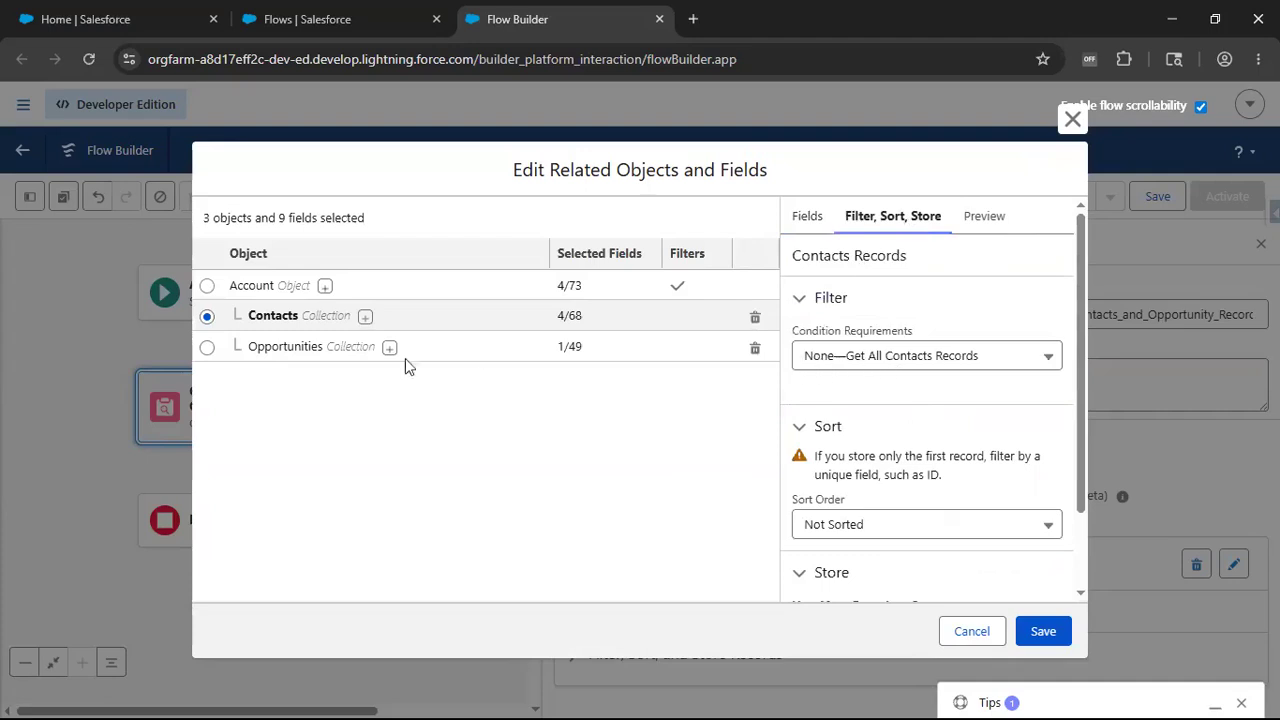
pyautogui.click(890, 366)
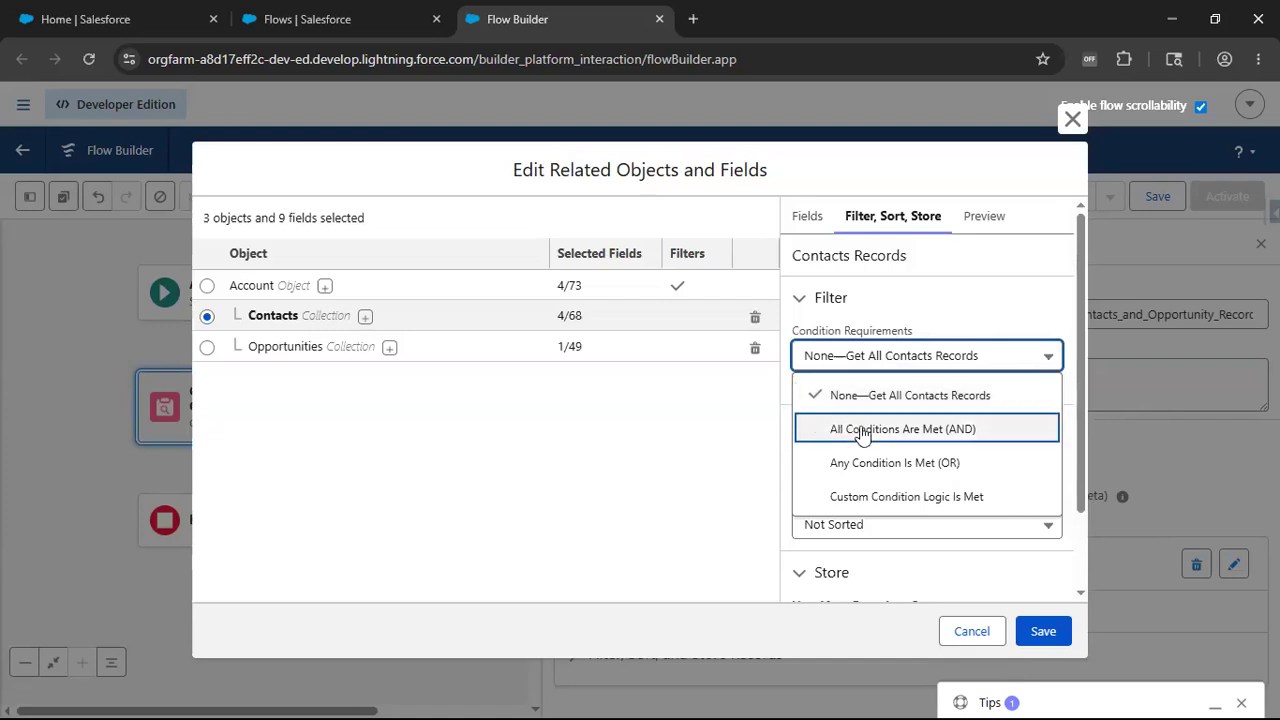
pyautogui.click(828, 365)
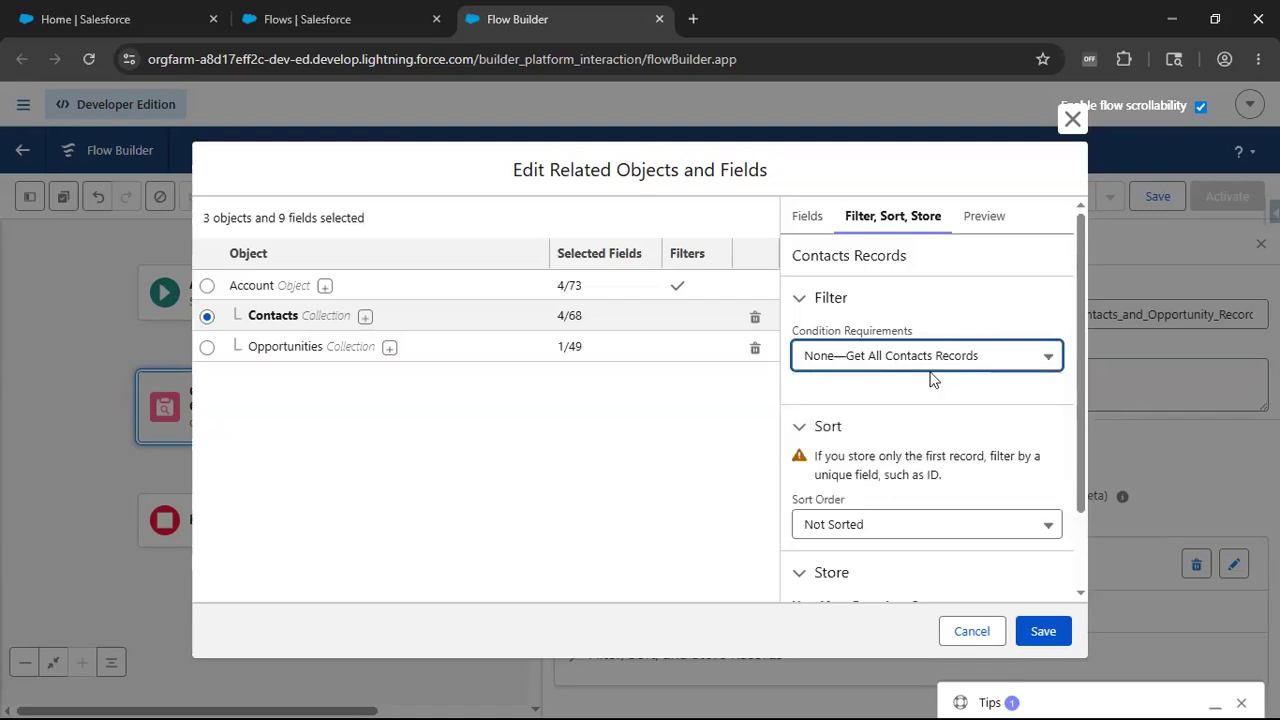
pyautogui.scroll(-1, 928, 378)
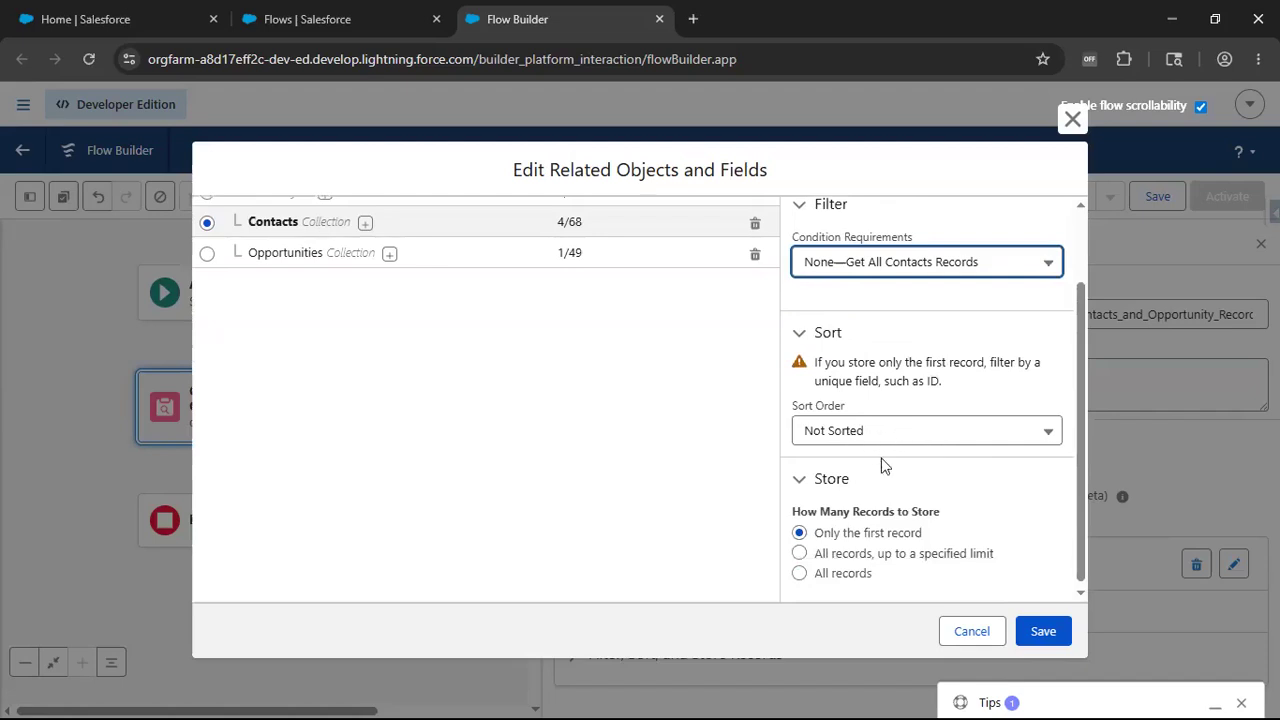
pyautogui.click(800, 575)
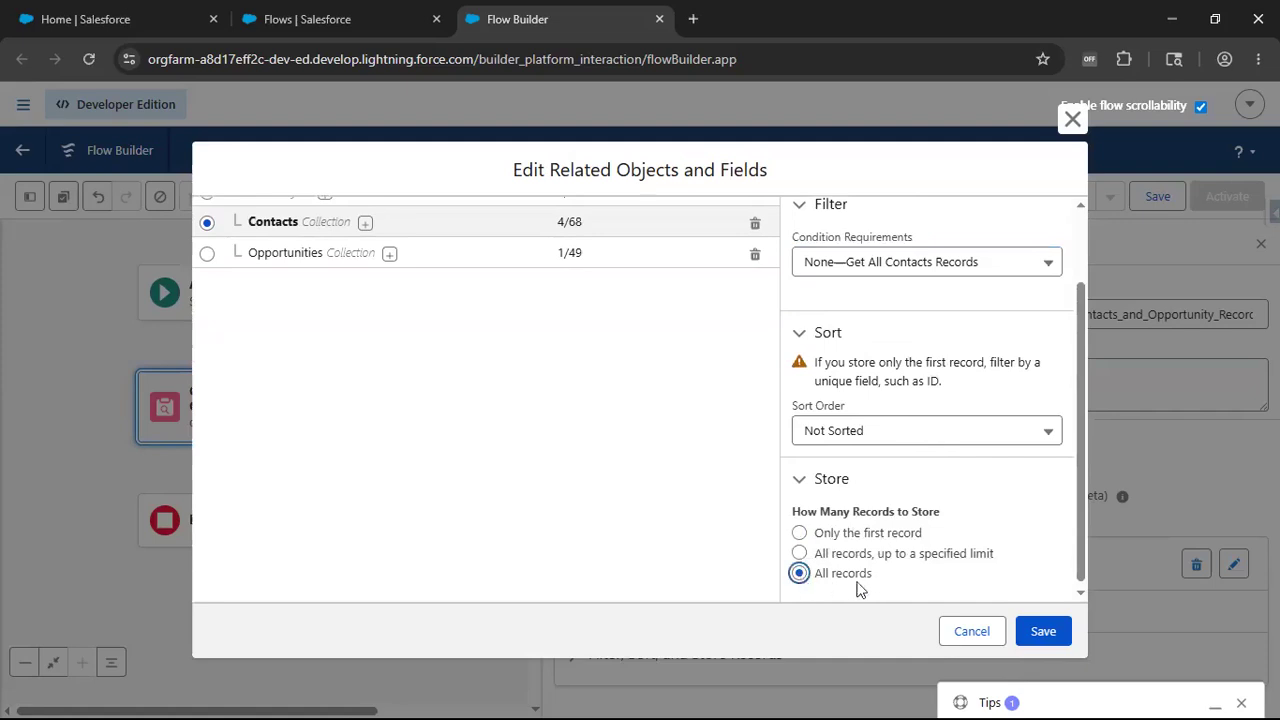
pyautogui.scroll(2, 300, 305)
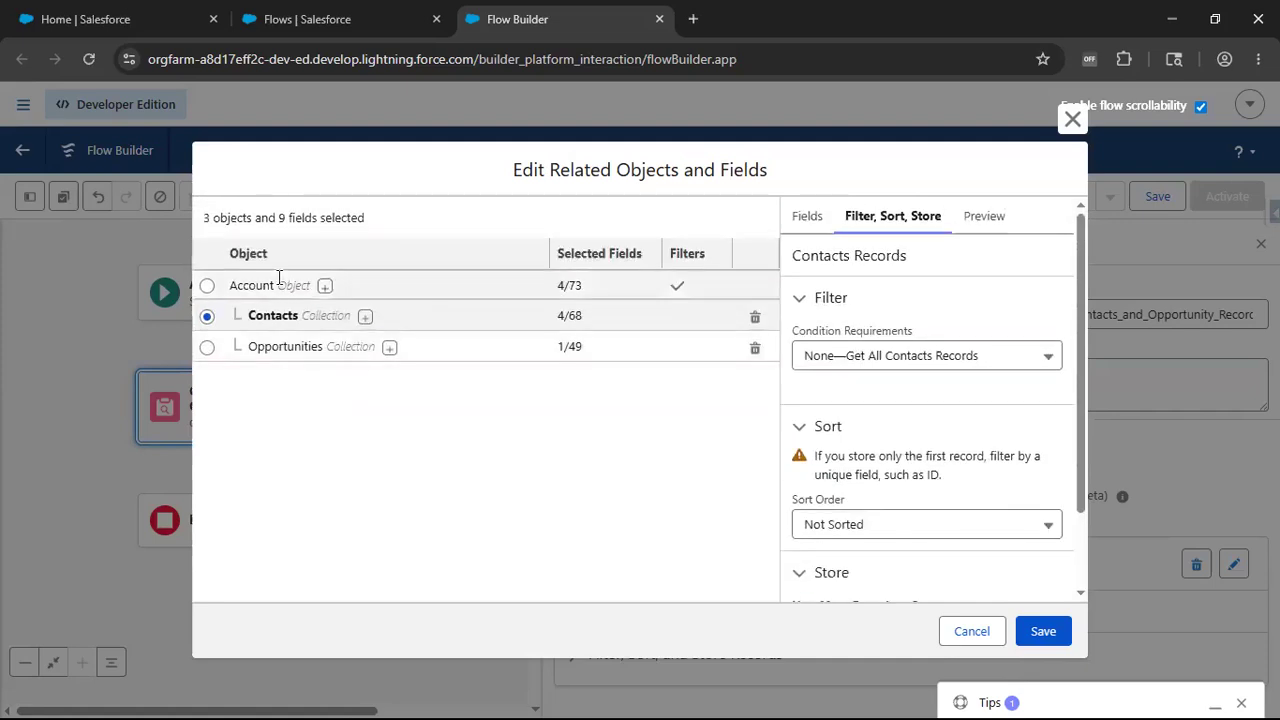
# Sort the related Contacts in ascending order by the Name (Full Name) field
pyautogui.scroll(-2, 906, 485)
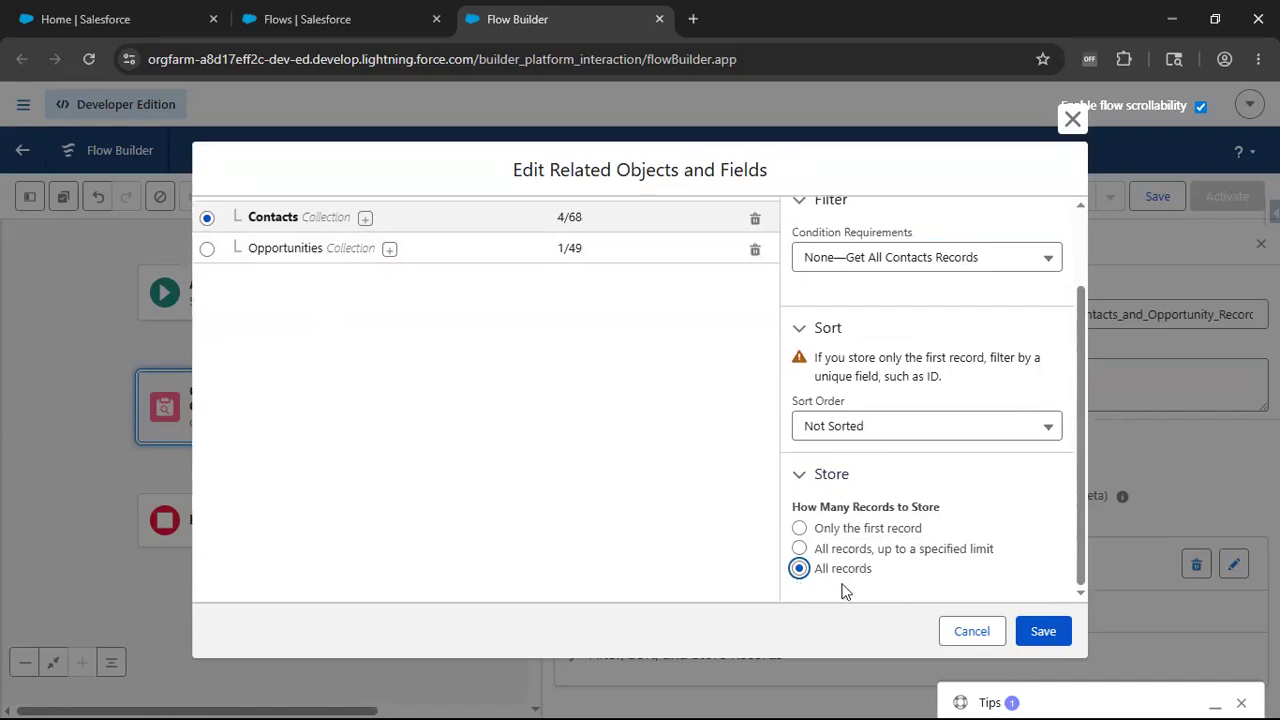
pyautogui.click(872, 433)
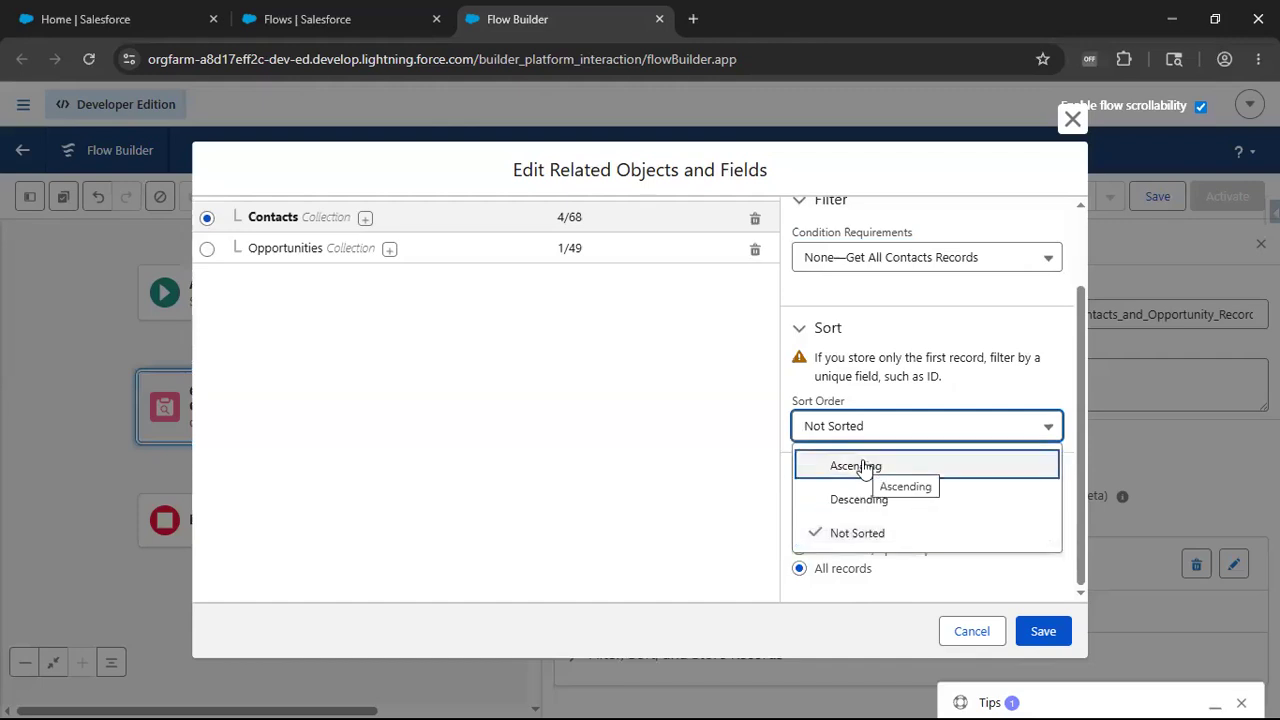
pyautogui.click(863, 466)
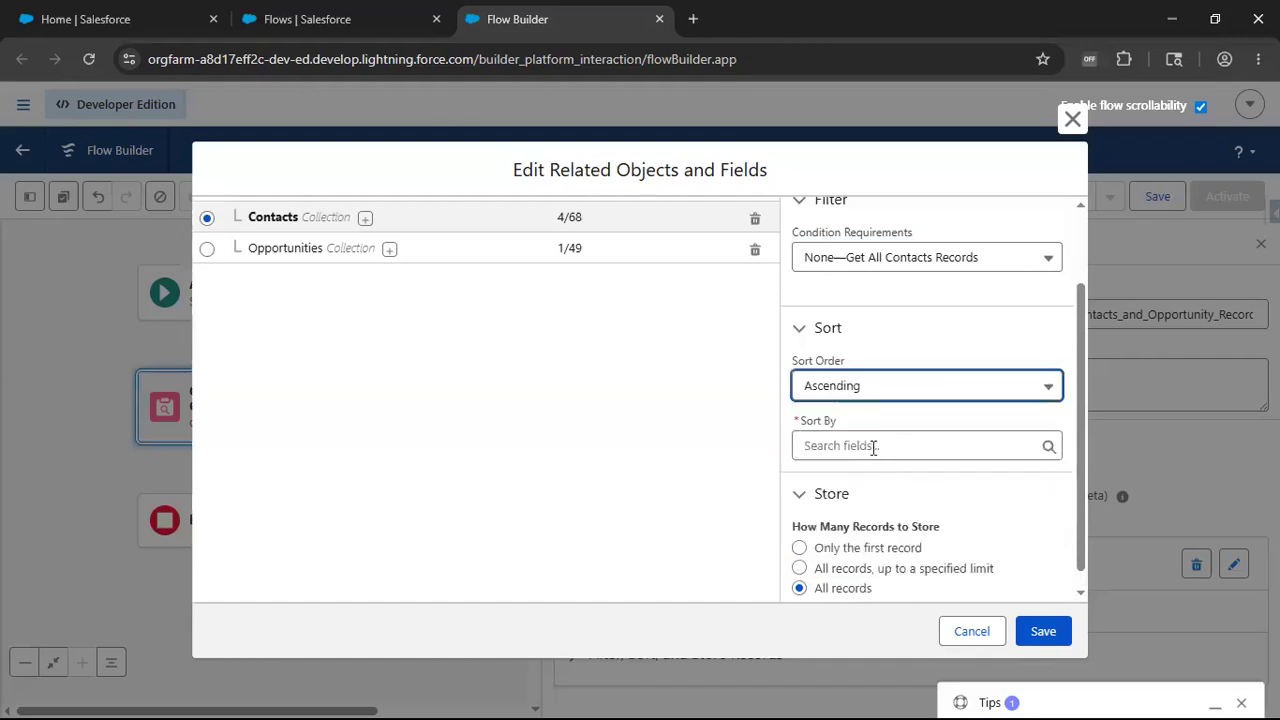
pyautogui.click(872, 446)
pyautogui.write('Full')
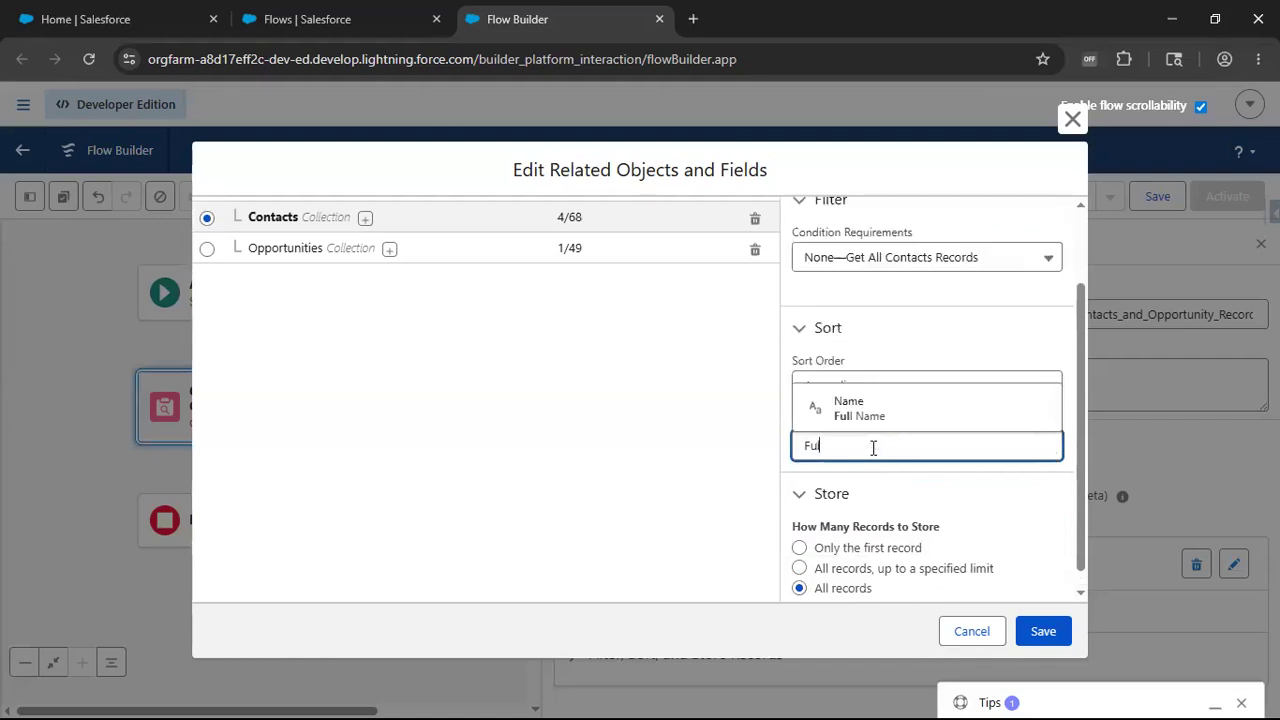
pyautogui.click(876, 410)
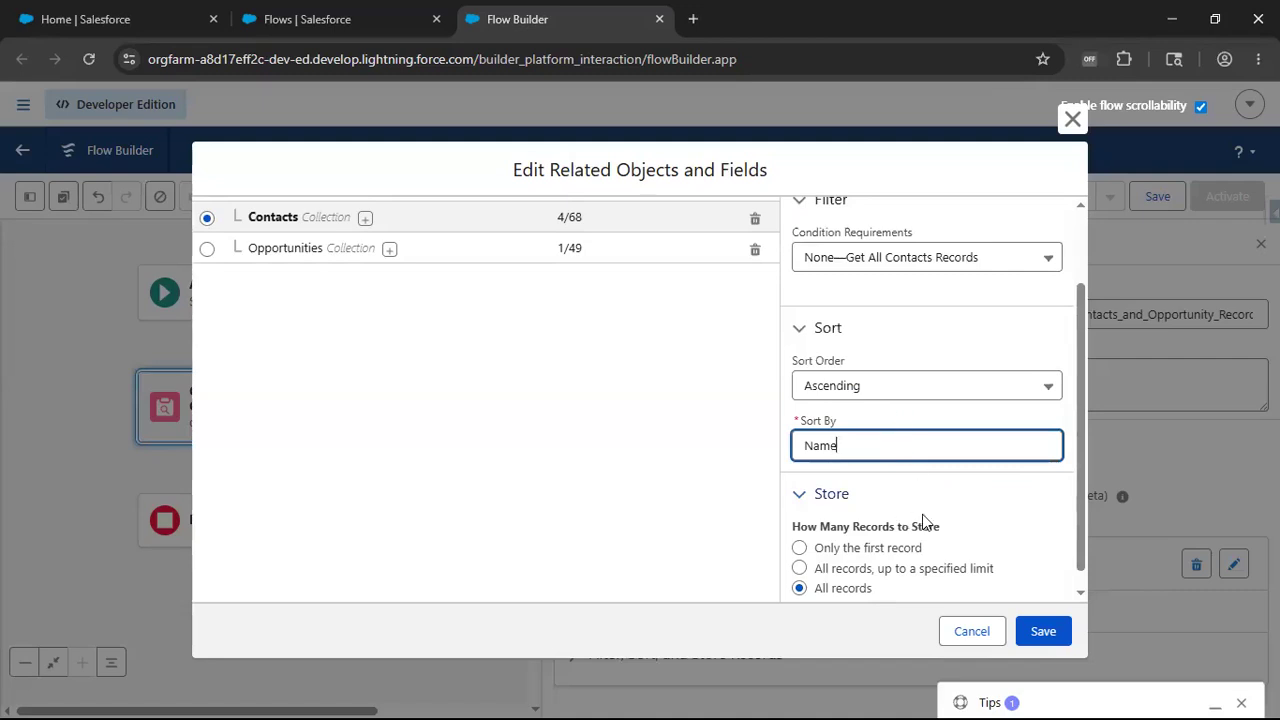
# Review the Contacts sort and store settings and the preview of the selected Contacts fields
pyautogui.scroll(-1, 923, 522)
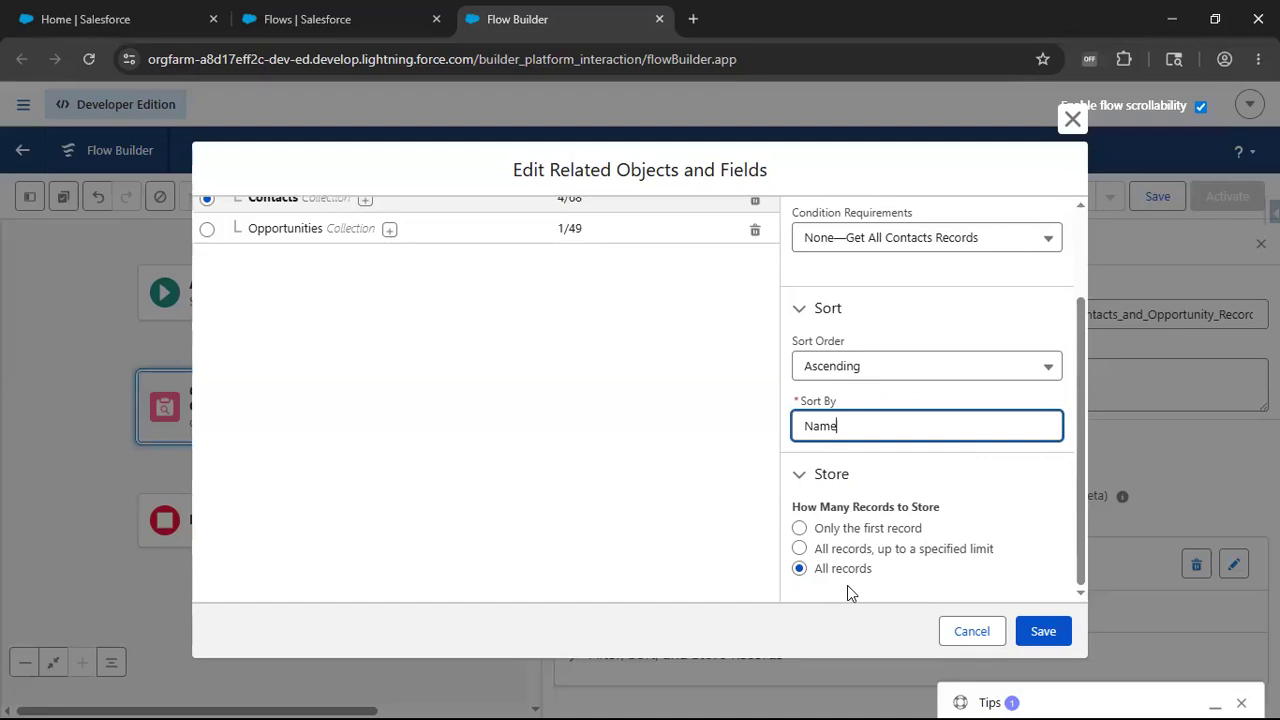
pyautogui.scroll(2, 918, 490)
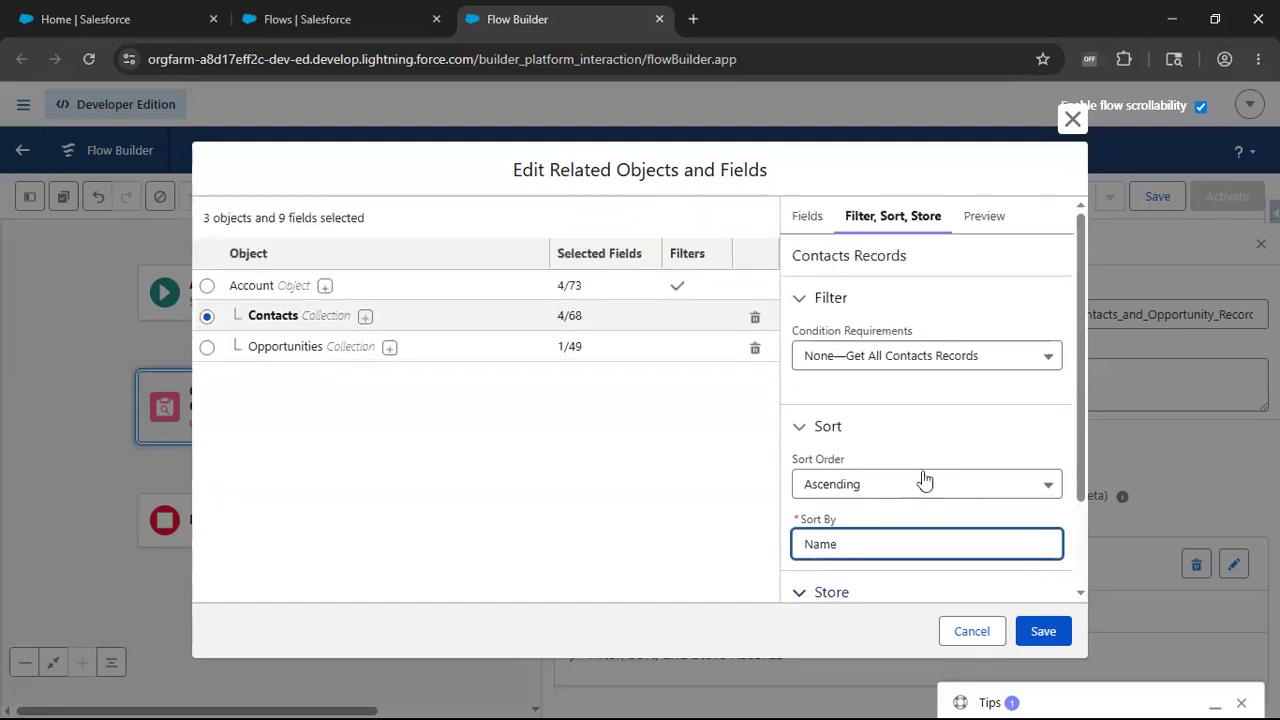
pyautogui.click(988, 224)
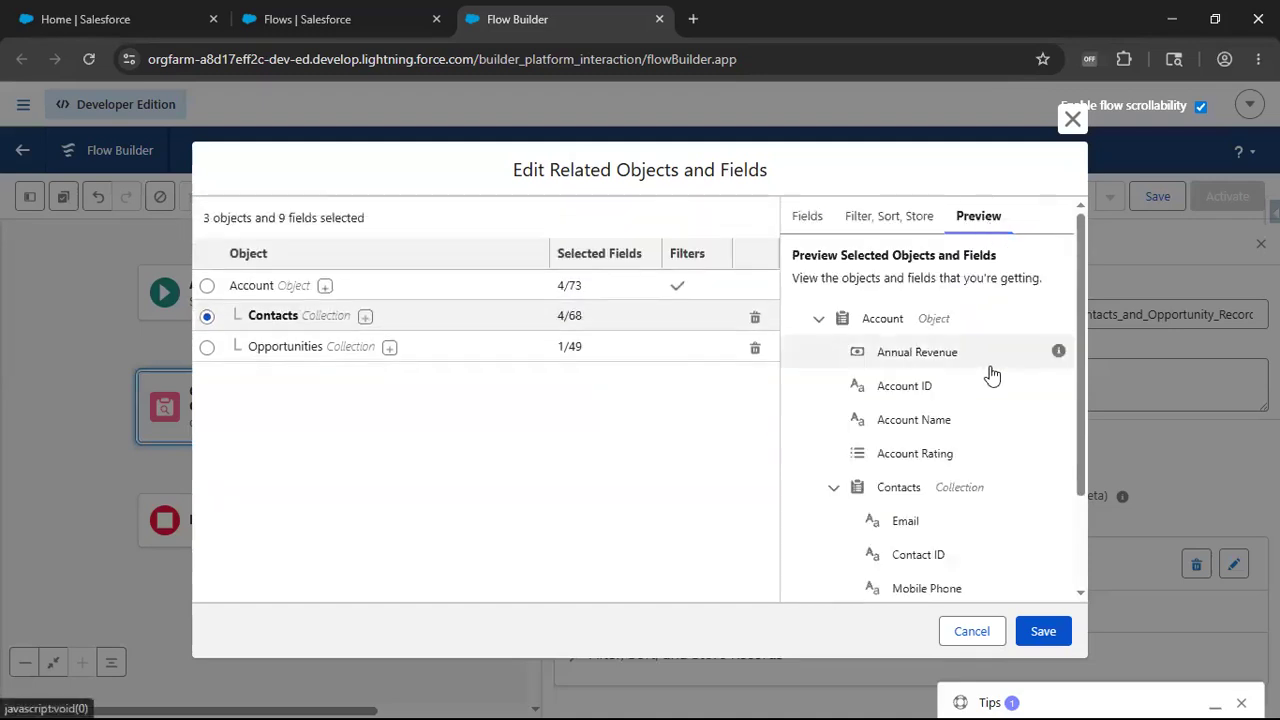
pyautogui.scroll(-1, 990, 373)
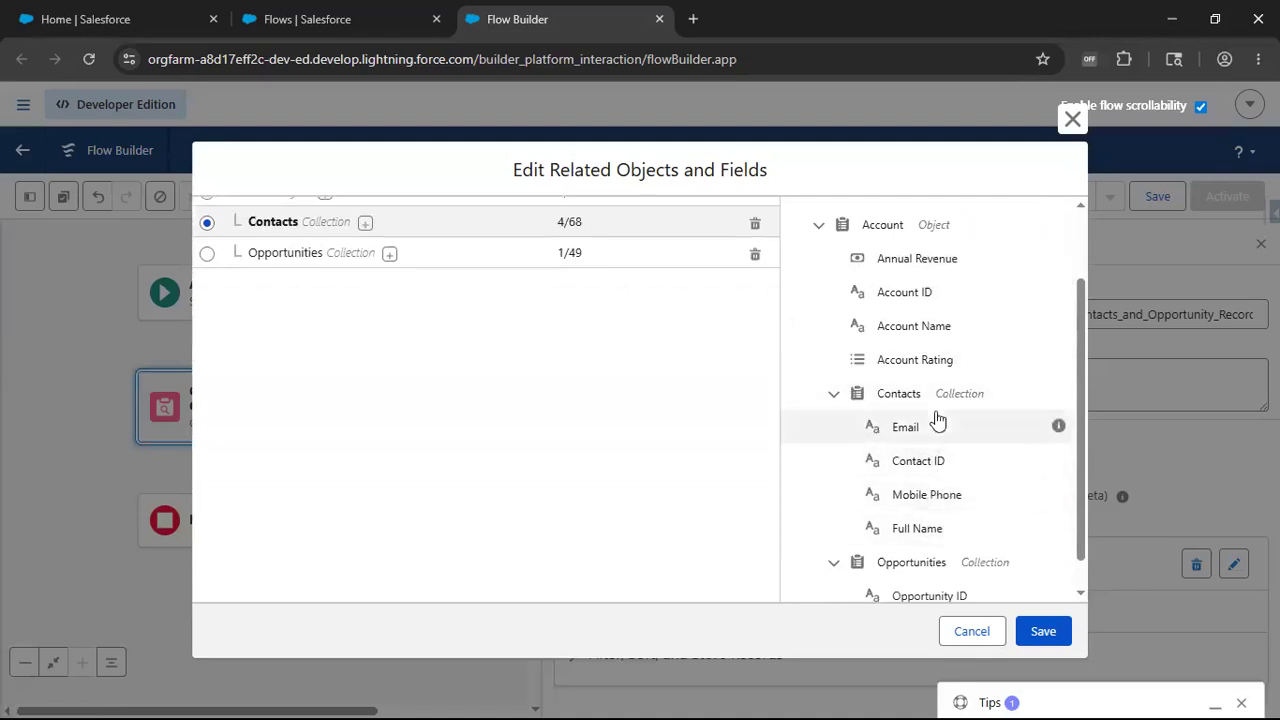
pyautogui.scroll(1, 925, 530)
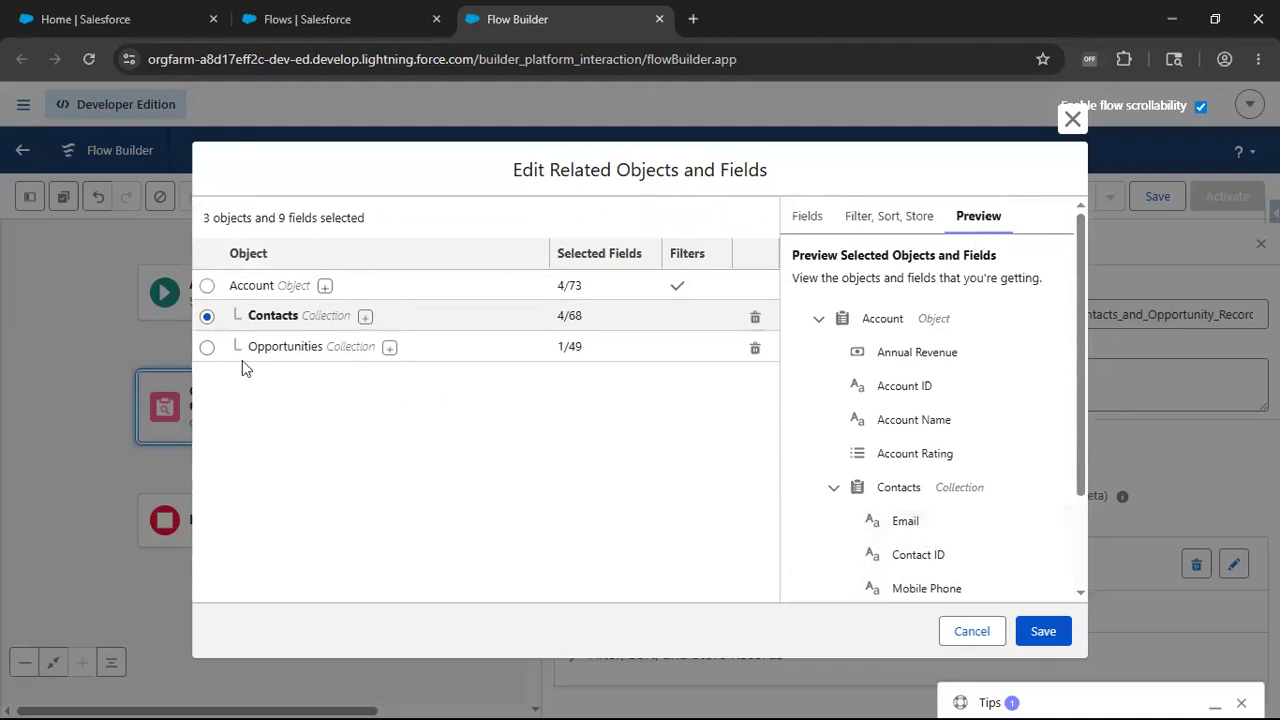
# Include the Name, Amount and Stage fields for the related Opportunities
pyautogui.click(206, 347)
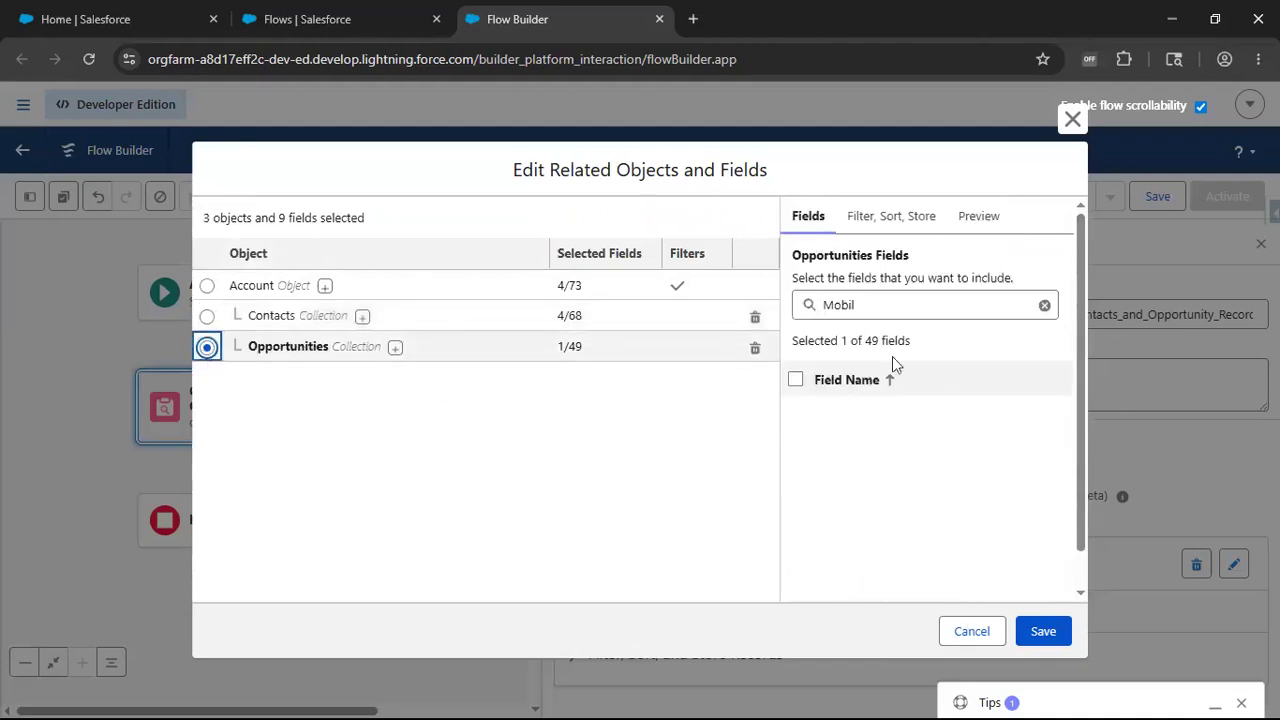
pyautogui.doubleClick(867, 307)
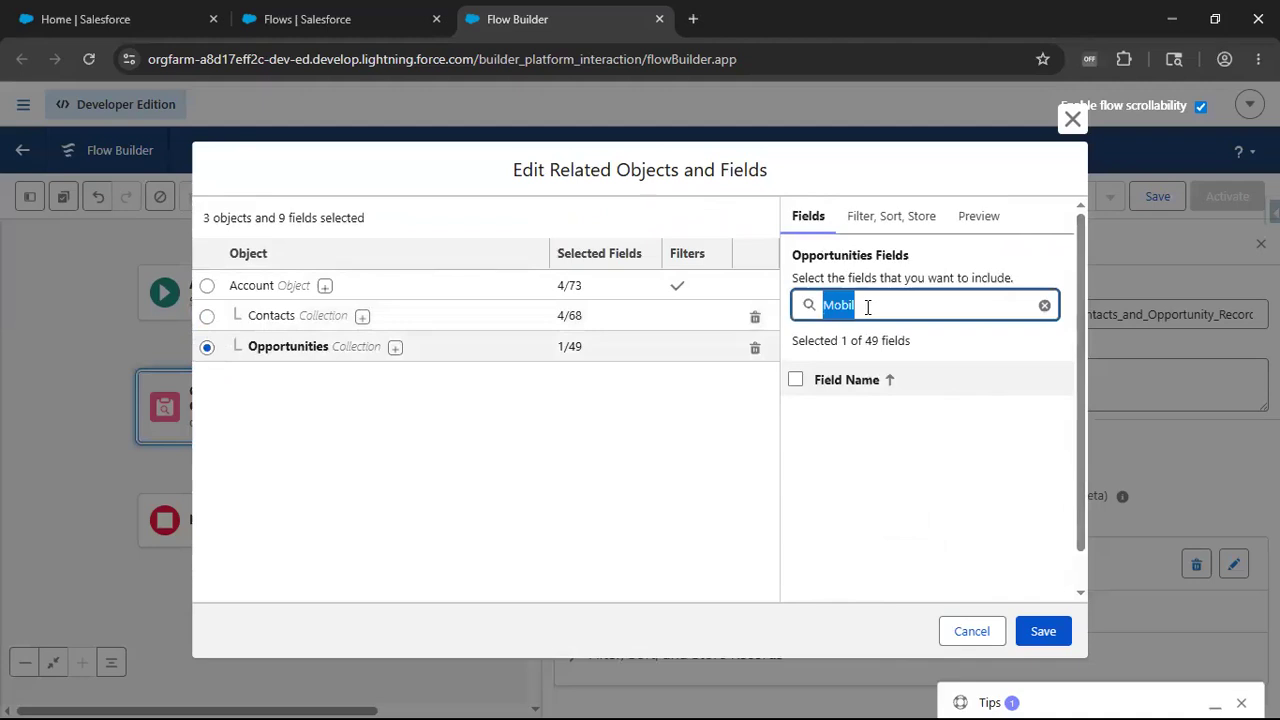
pyautogui.write('Name')
pyautogui.click(795, 413)
pyautogui.doubleClick(866, 306)
pyautogui.write('Amoun')
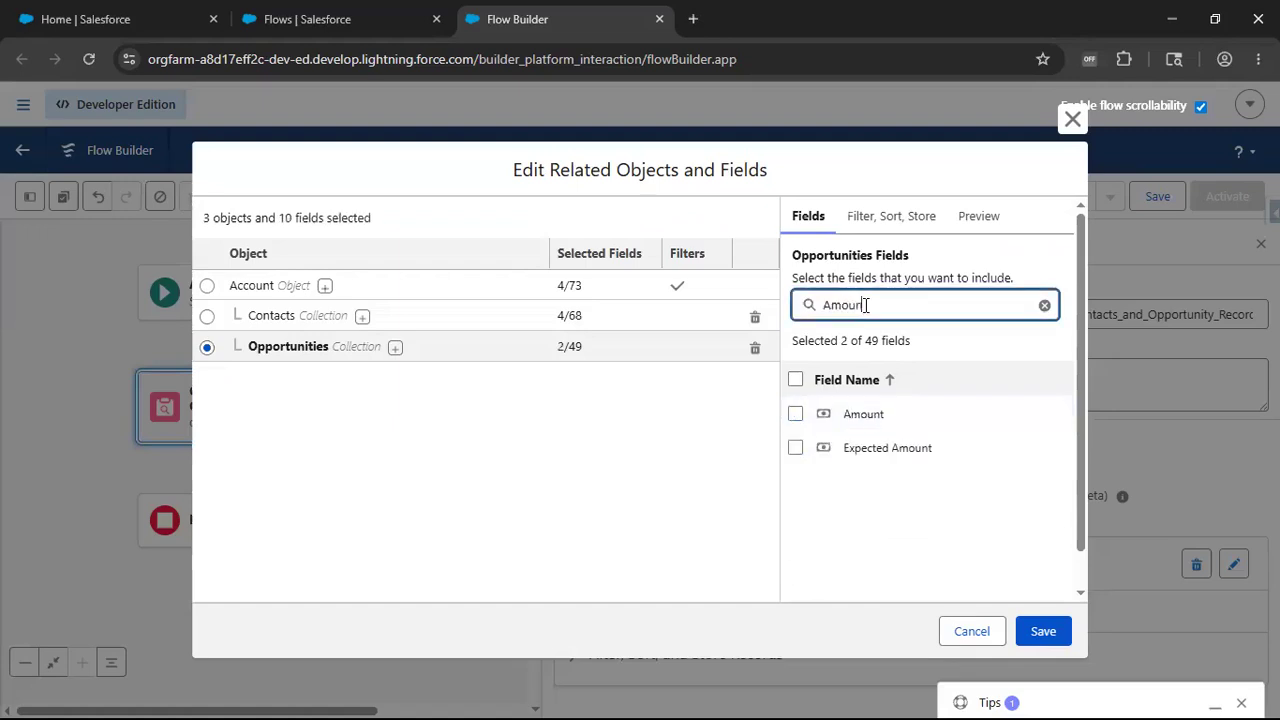
pyautogui.write('t')
pyautogui.click(795, 413)
pyautogui.doubleClick(887, 308)
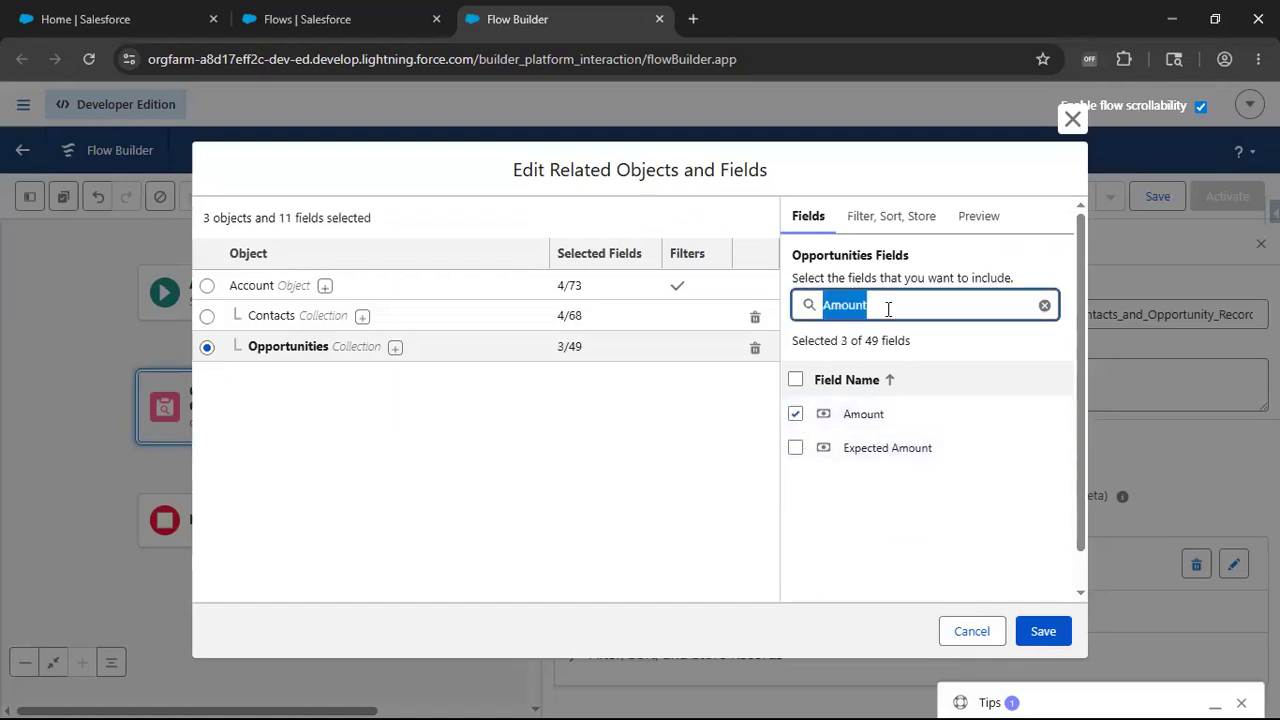
pyautogui.write('Stage')
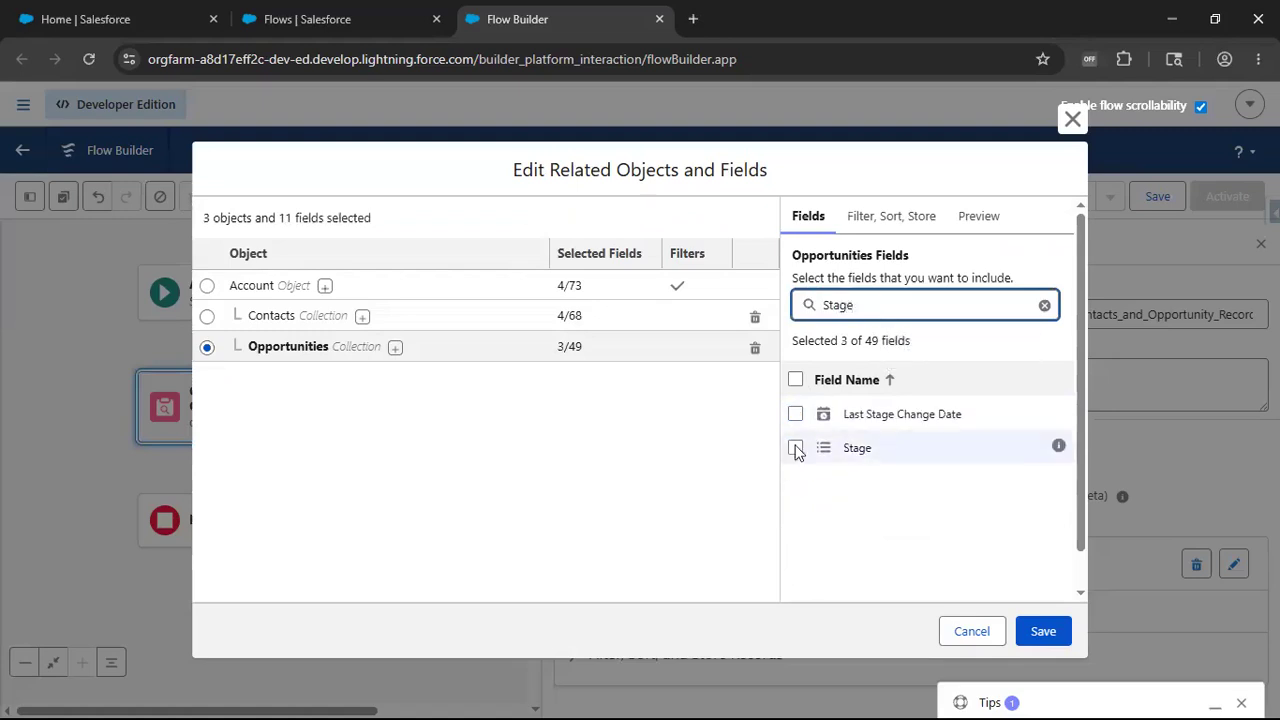
pyautogui.click(796, 448)
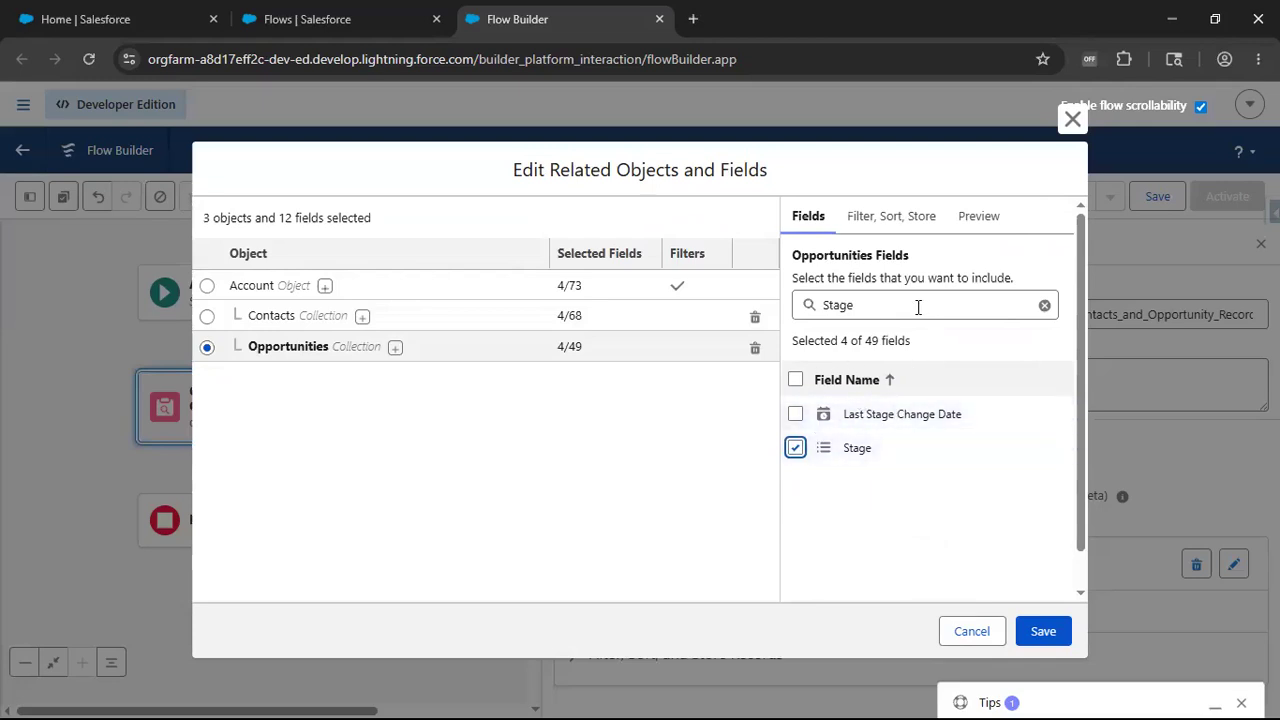
# Keep None—Get All Opportunities Records as the Opportunities filter and sort the related Opportunities in ascending order by Name
pyautogui.click(909, 232)
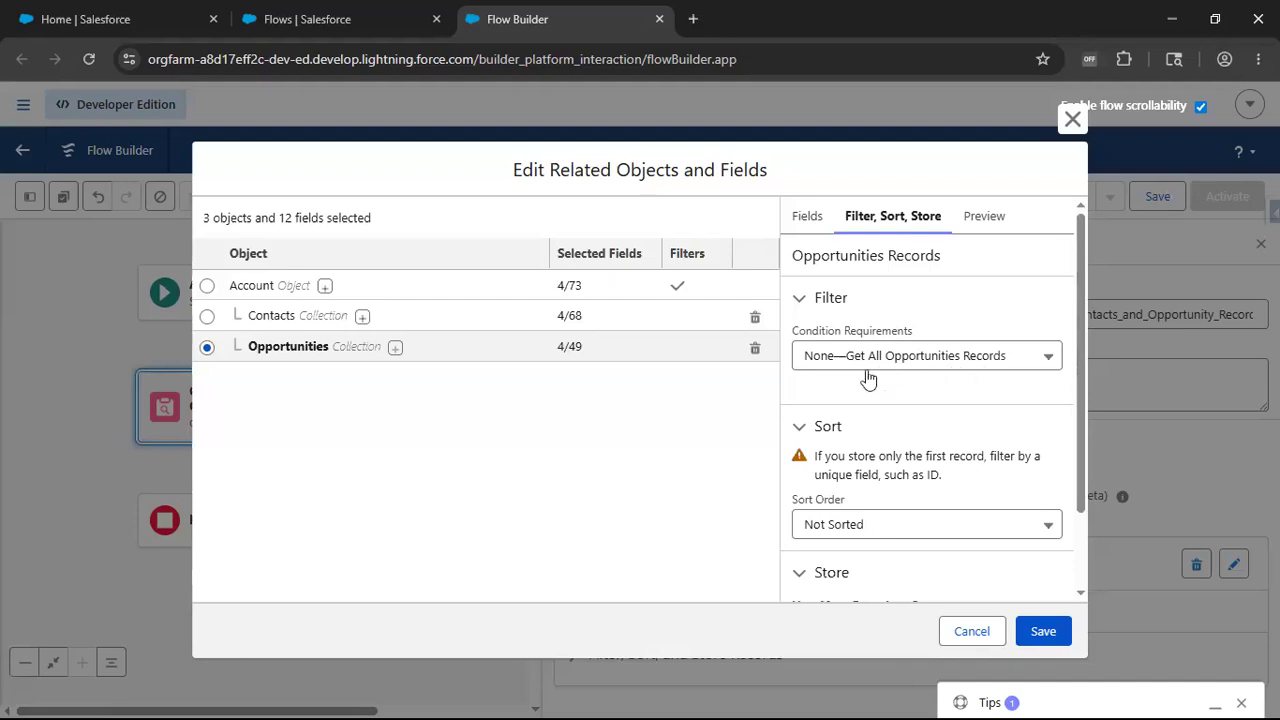
pyautogui.click(945, 370)
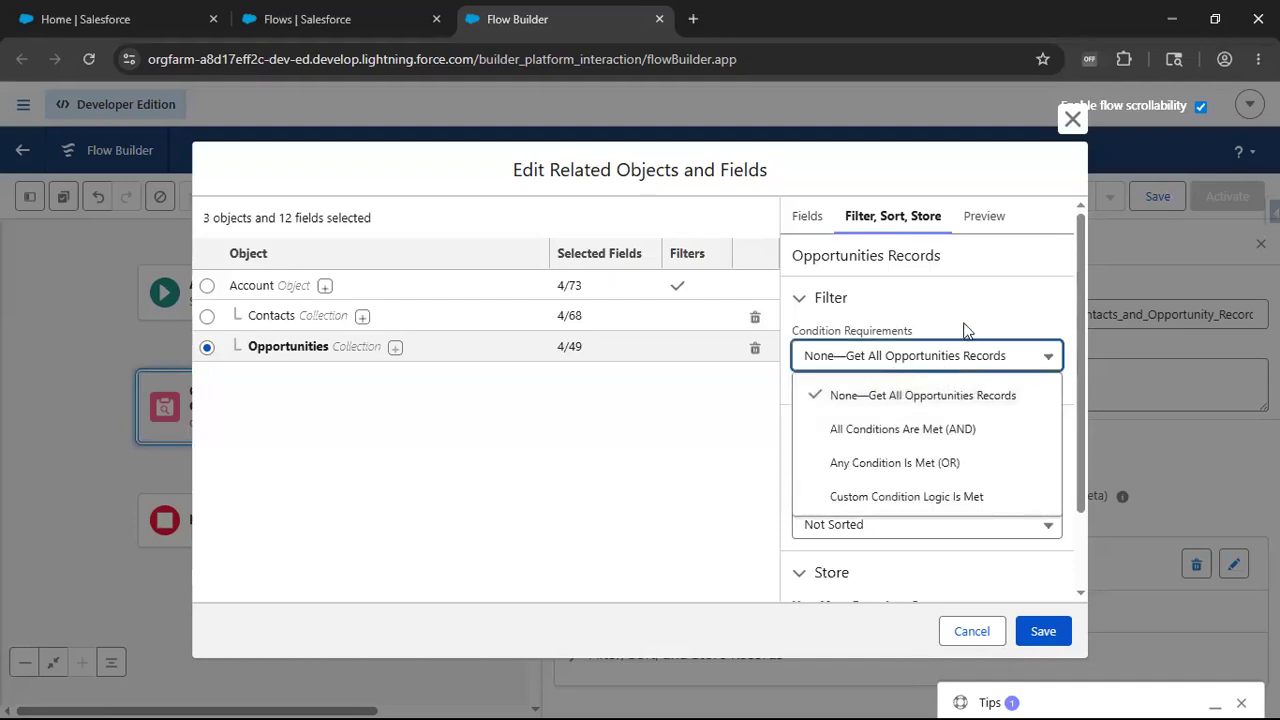
pyautogui.click(965, 330)
pyautogui.scroll(-1, 955, 350)
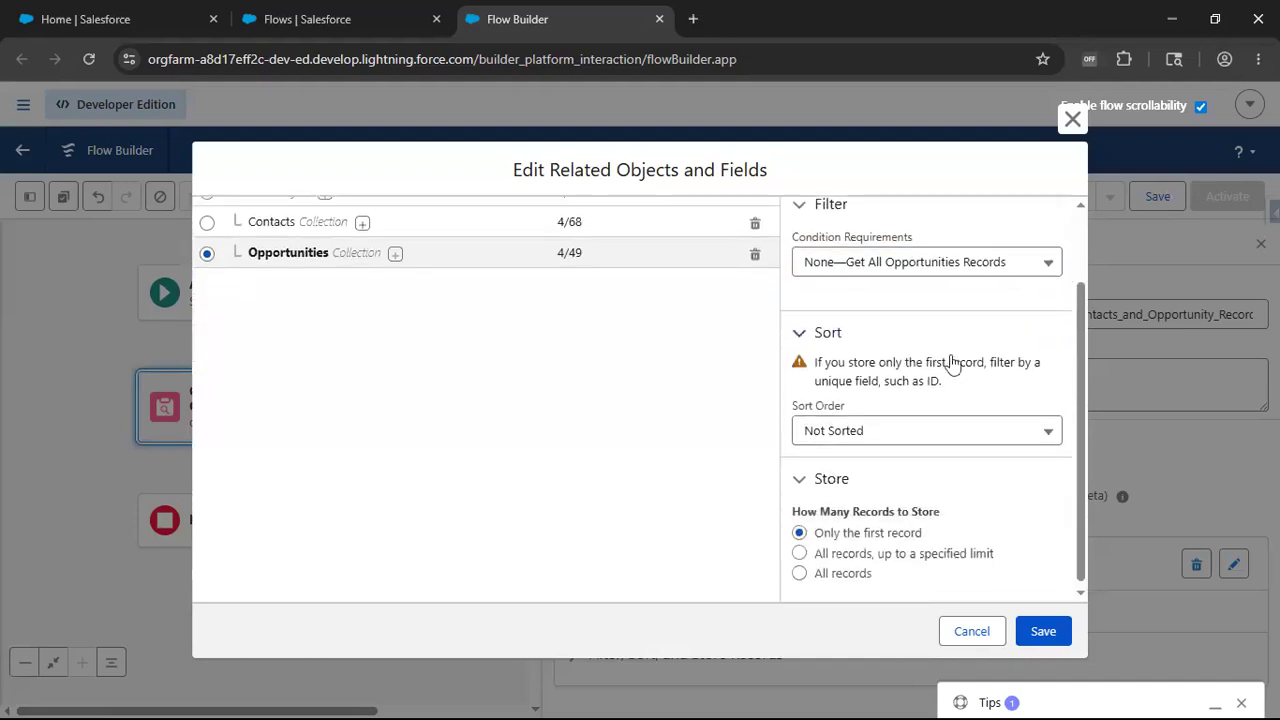
pyautogui.click(917, 431)
pyautogui.click(900, 470)
pyautogui.click(896, 450)
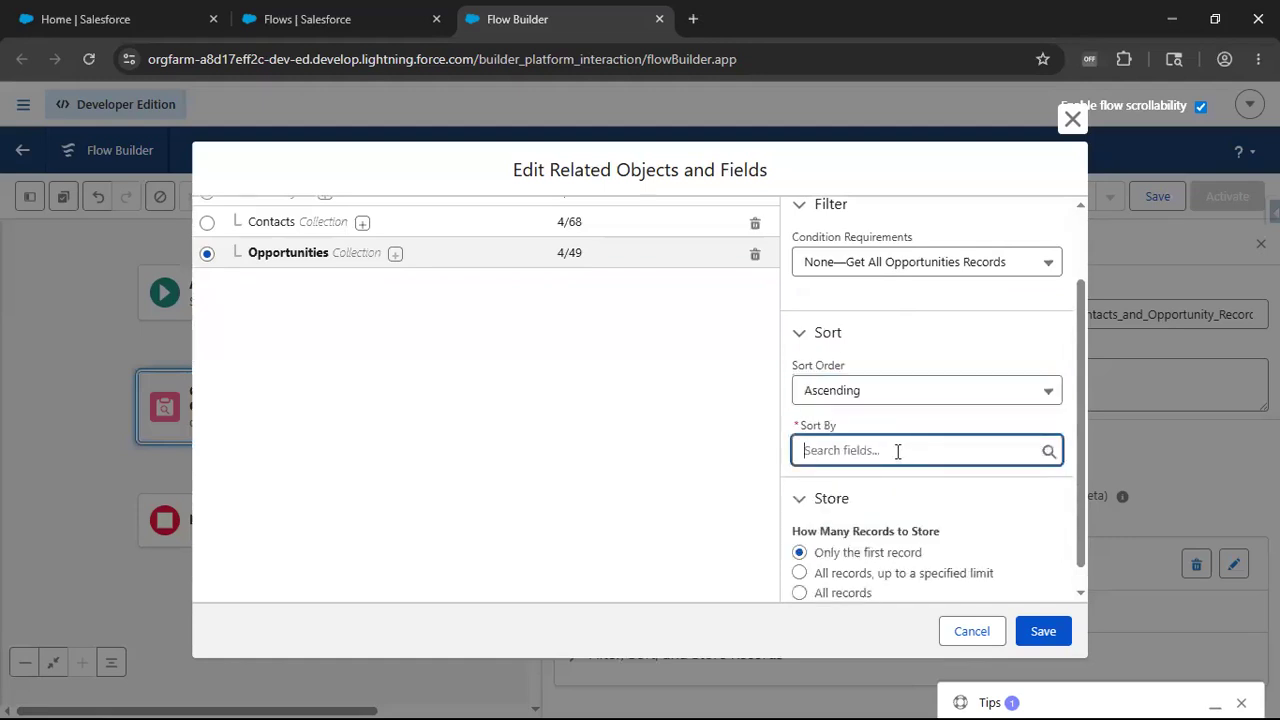
pyautogui.write('Name')
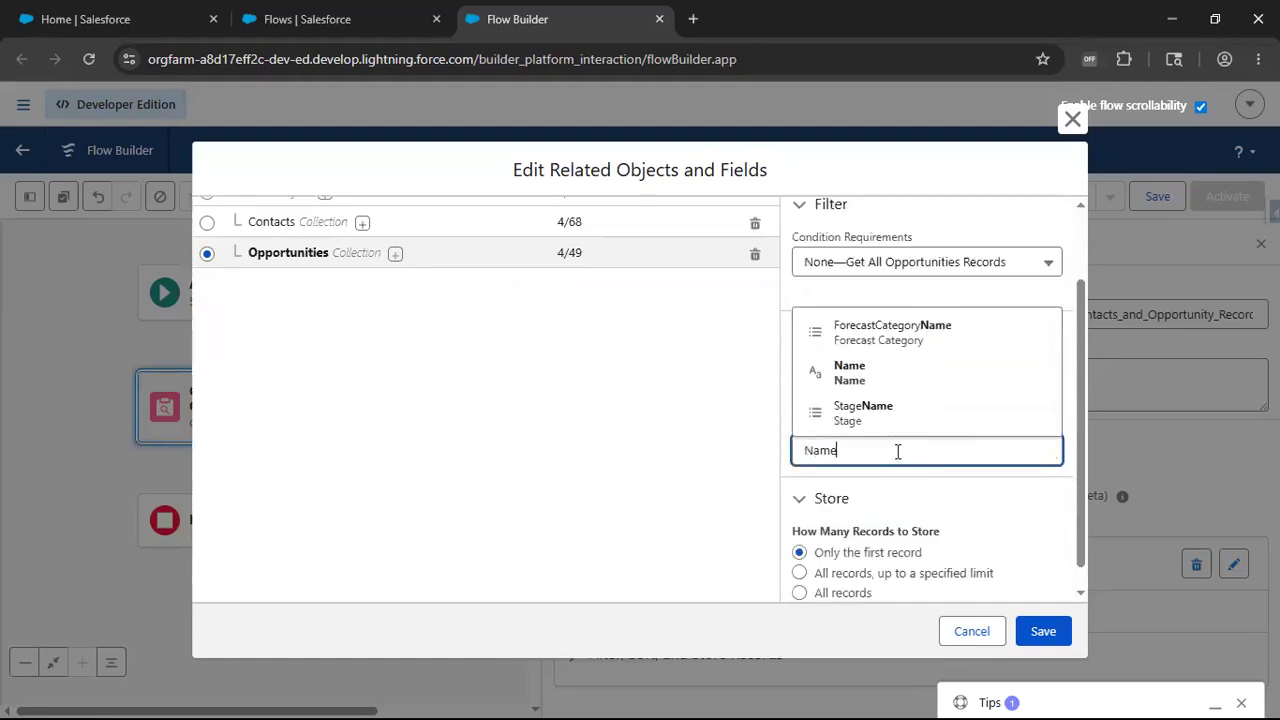
pyautogui.click(850, 372)
# Store all related Opportunities records and save the related objects and fields configuration
pyautogui.scroll(-1, 712, 434)
pyautogui.click(821, 569)
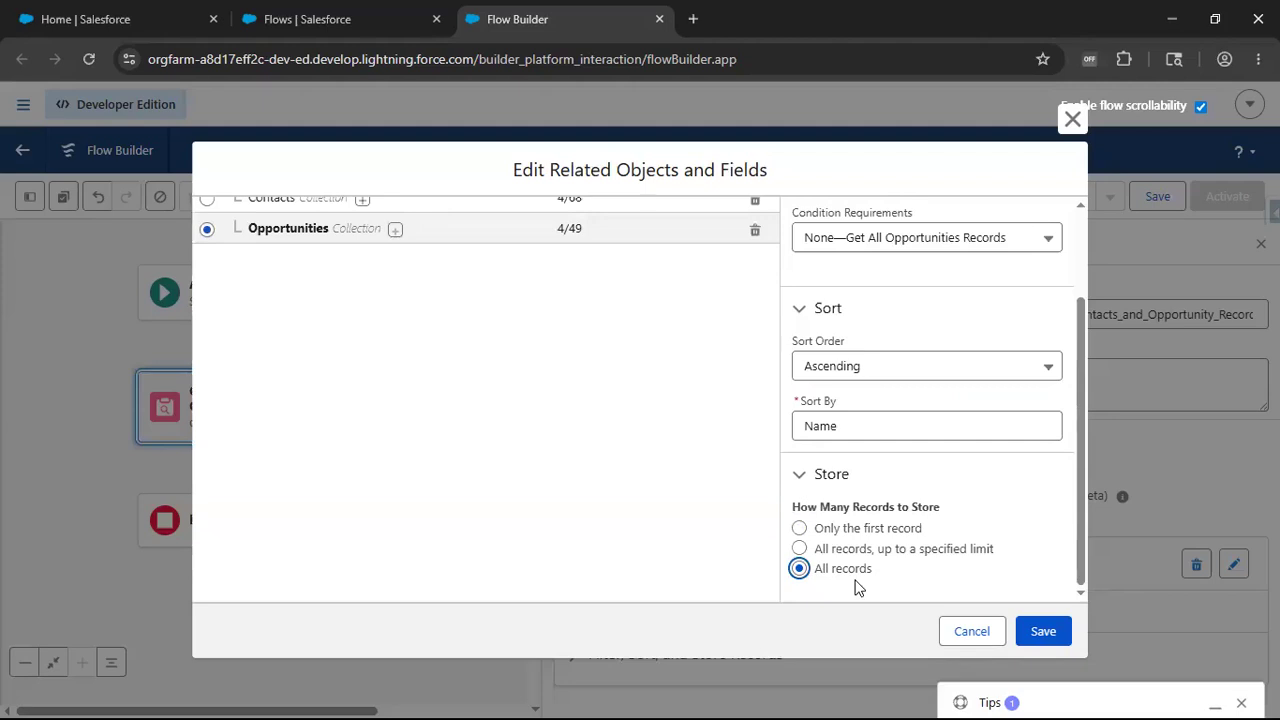
pyautogui.click(1052, 640)
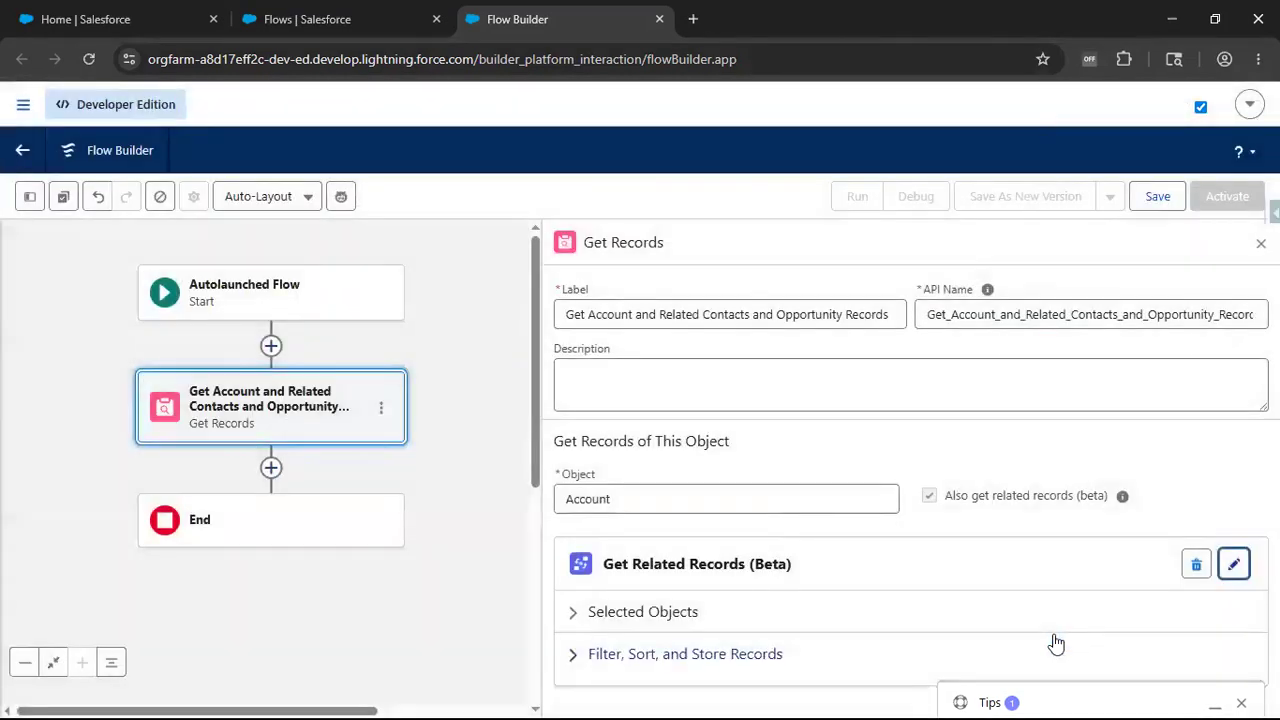
# Review the selected Account, Contacts and Opportunities fields in the Get Related Records summary
pyautogui.click(578, 612)
pyautogui.scroll(-3, 785, 545)
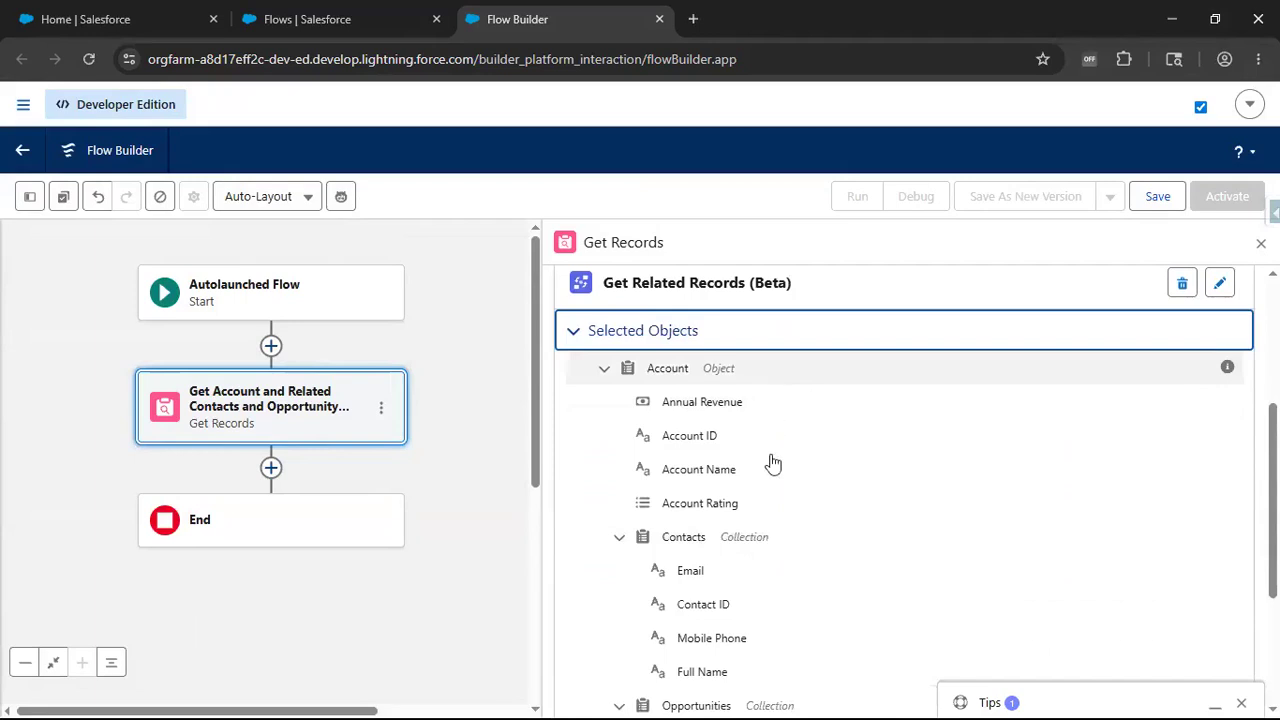
pyautogui.scroll(-1, 785, 423)
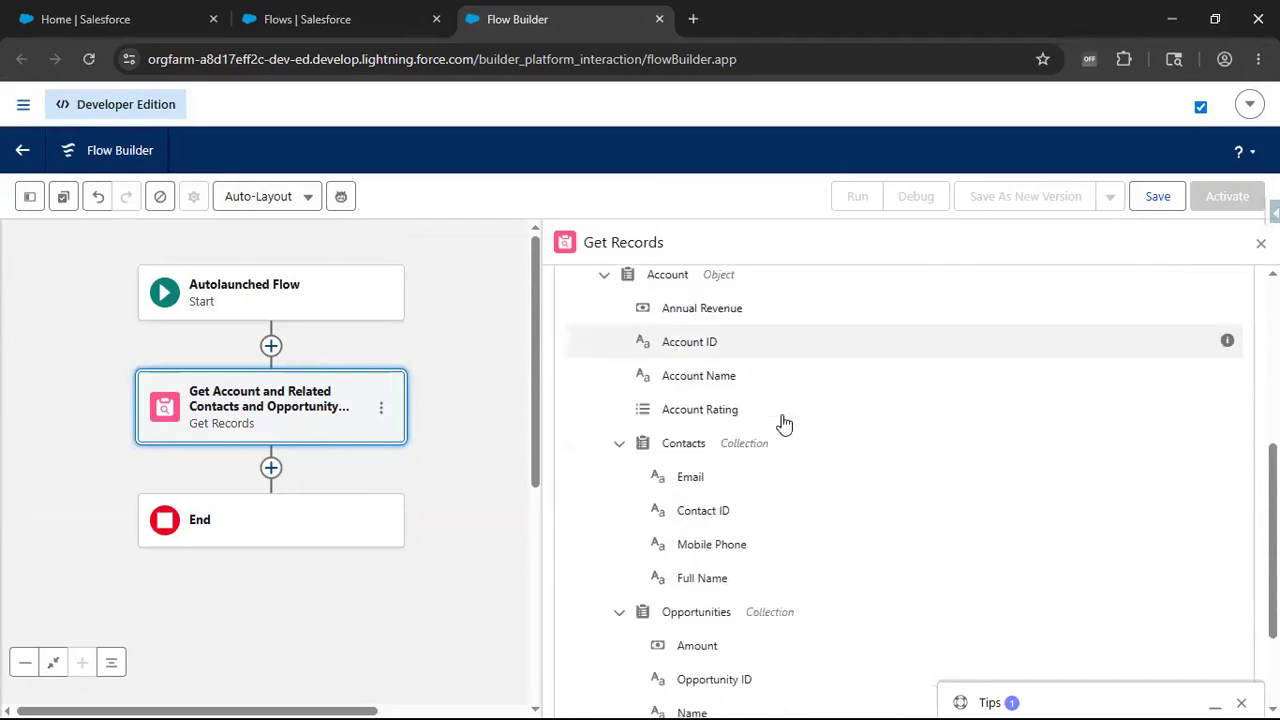
pyautogui.scroll(-2, 770, 458)
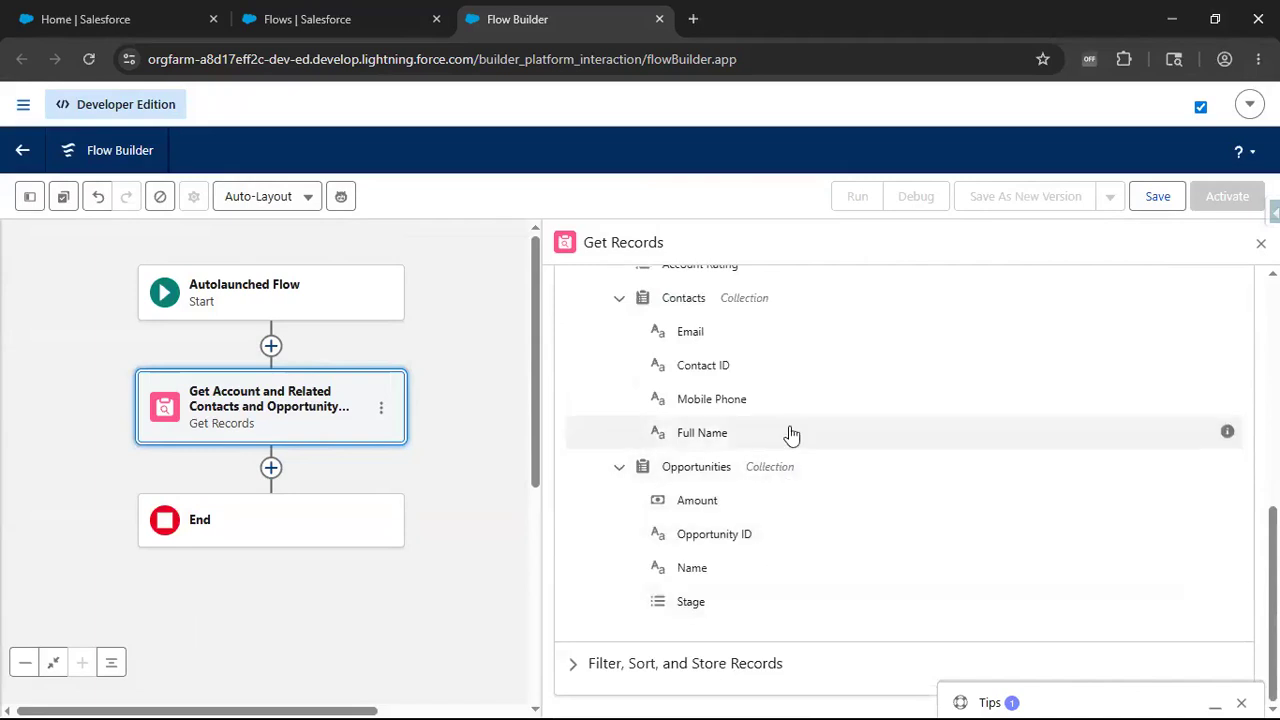
pyautogui.scroll(1, 790, 535)
pyautogui.scroll(2, 787, 508)
pyautogui.click(574, 391)
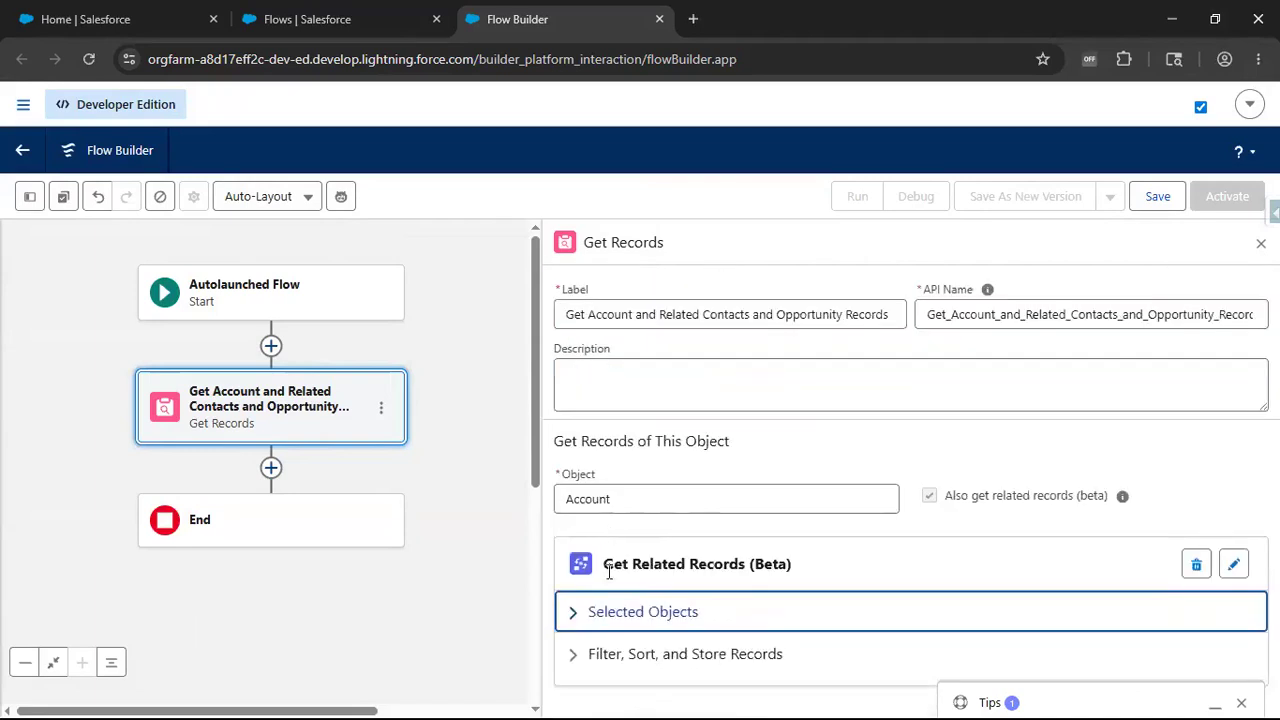
# Review the filter, sort and store settings of Account, Contacts and Opportunities, and close the Get Records element's properties
pyautogui.click(578, 654)
pyautogui.scroll(-3, 829, 458)
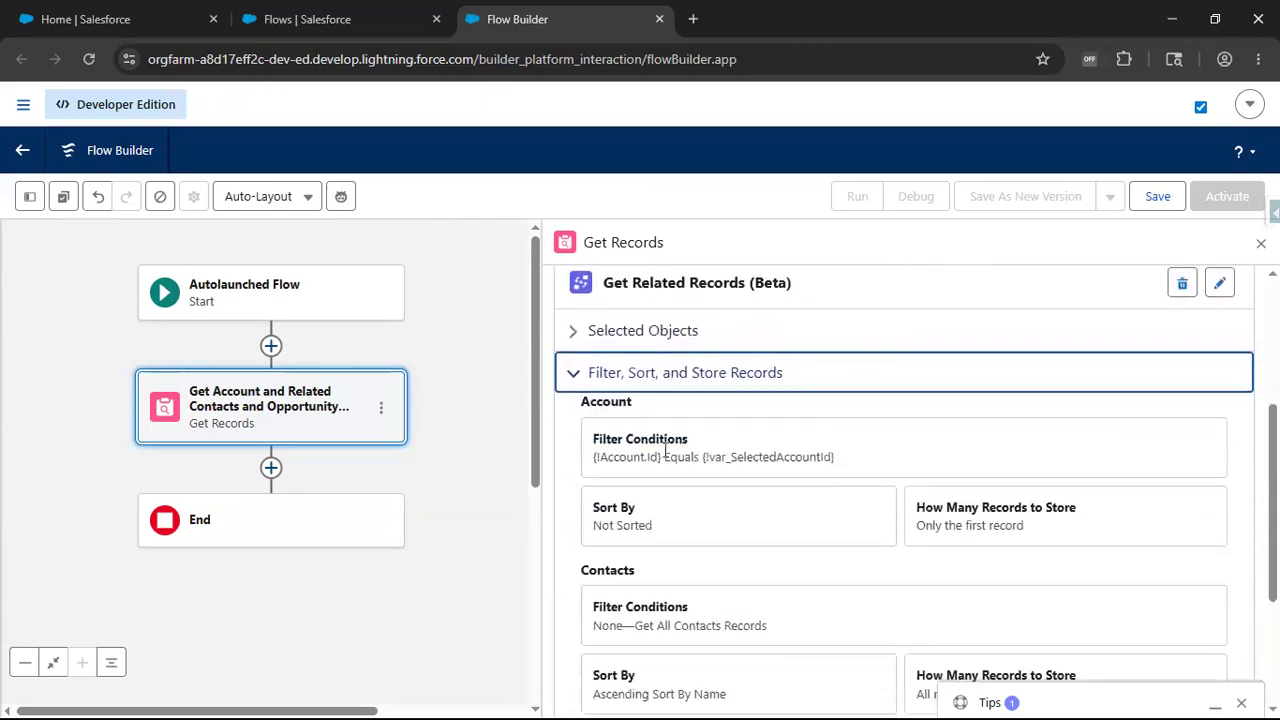
pyautogui.moveTo(607, 457); pyautogui.dragTo(838, 466)
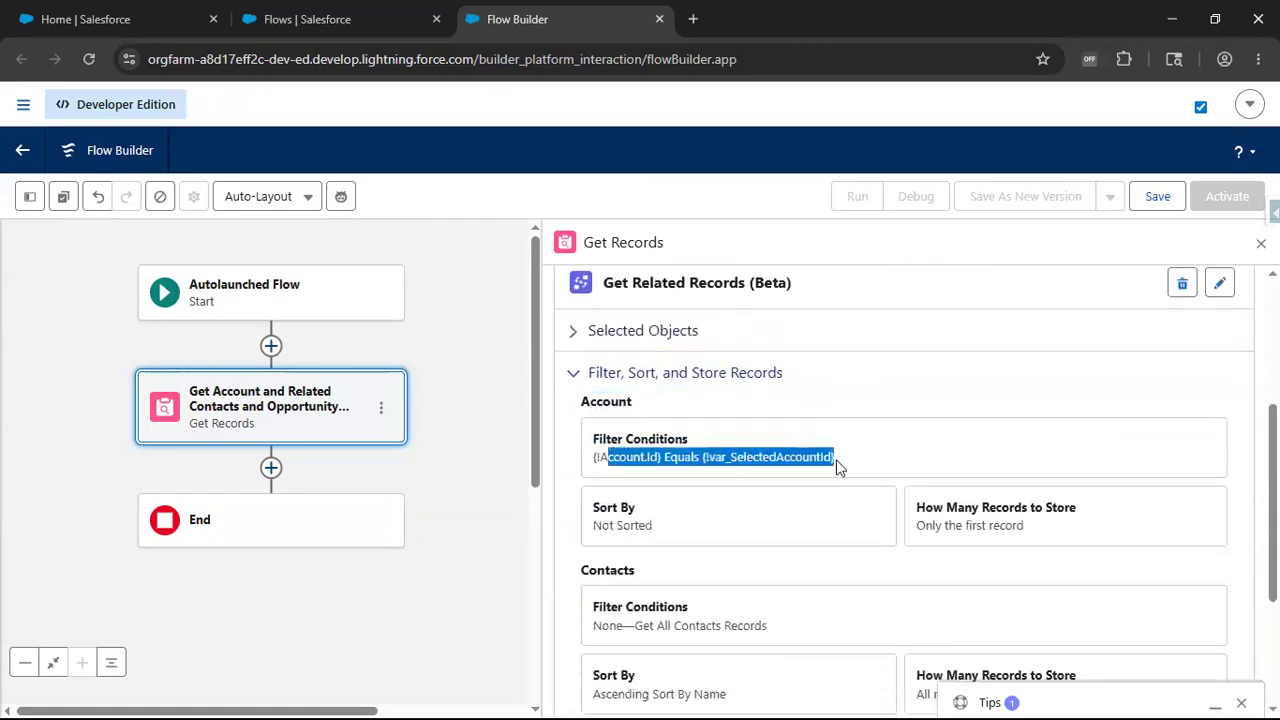
pyautogui.click(837, 463)
pyautogui.scroll(-2, 834, 466)
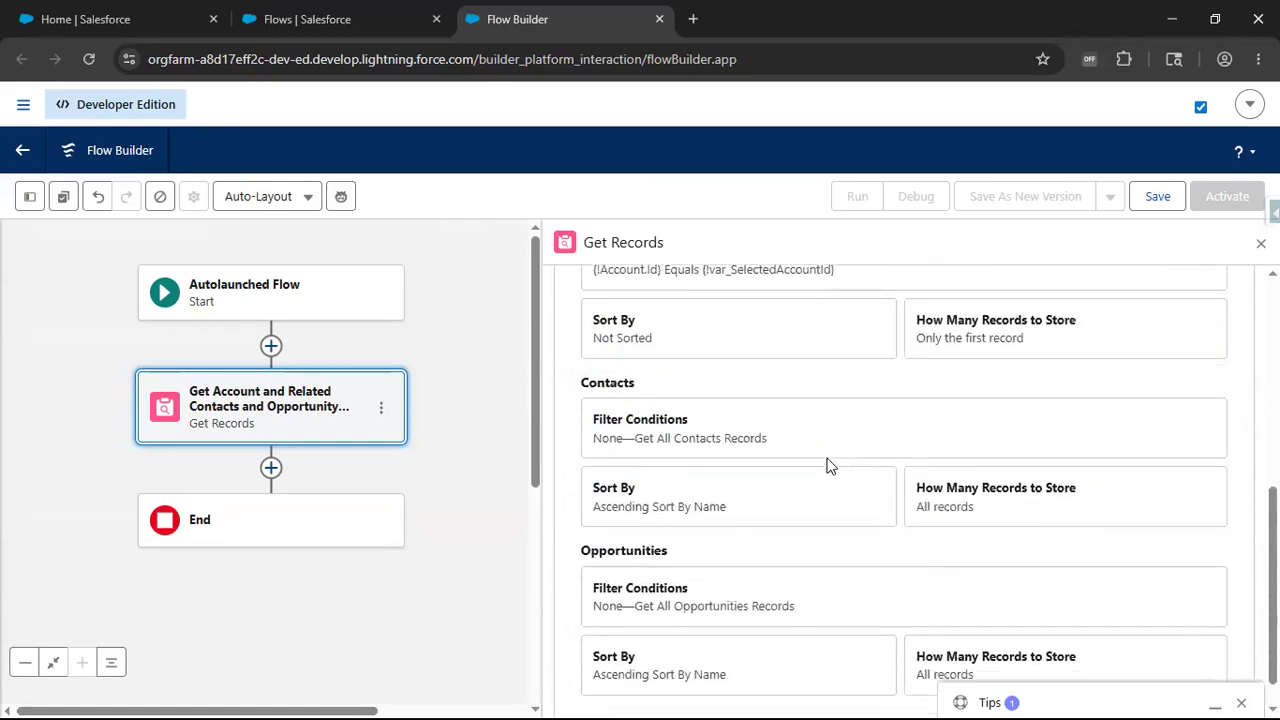
pyautogui.moveTo(636, 446); pyautogui.dragTo(817, 452)
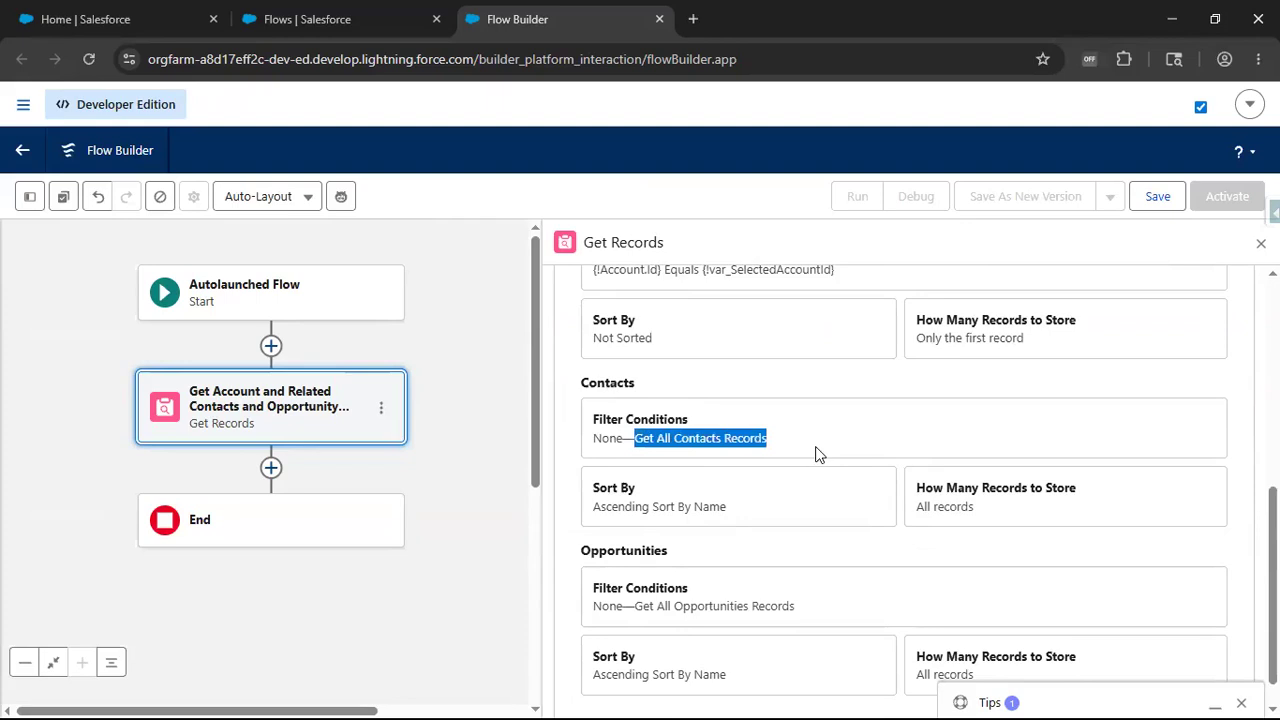
pyautogui.scroll(-1, 810, 470)
pyautogui.moveTo(675, 568); pyautogui.dragTo(795, 567)
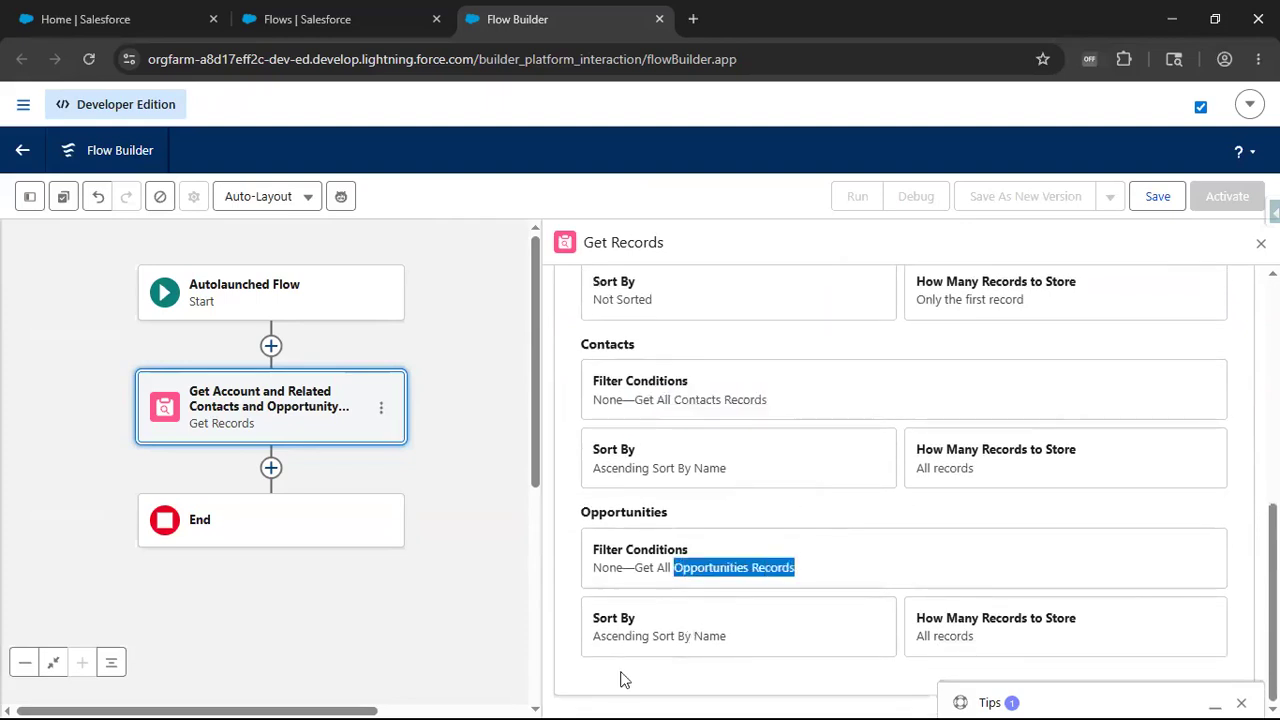
pyautogui.moveTo(613, 641); pyautogui.dragTo(652, 472)
pyautogui.doubleClick(652, 473)
pyautogui.scroll(10, 652, 473)
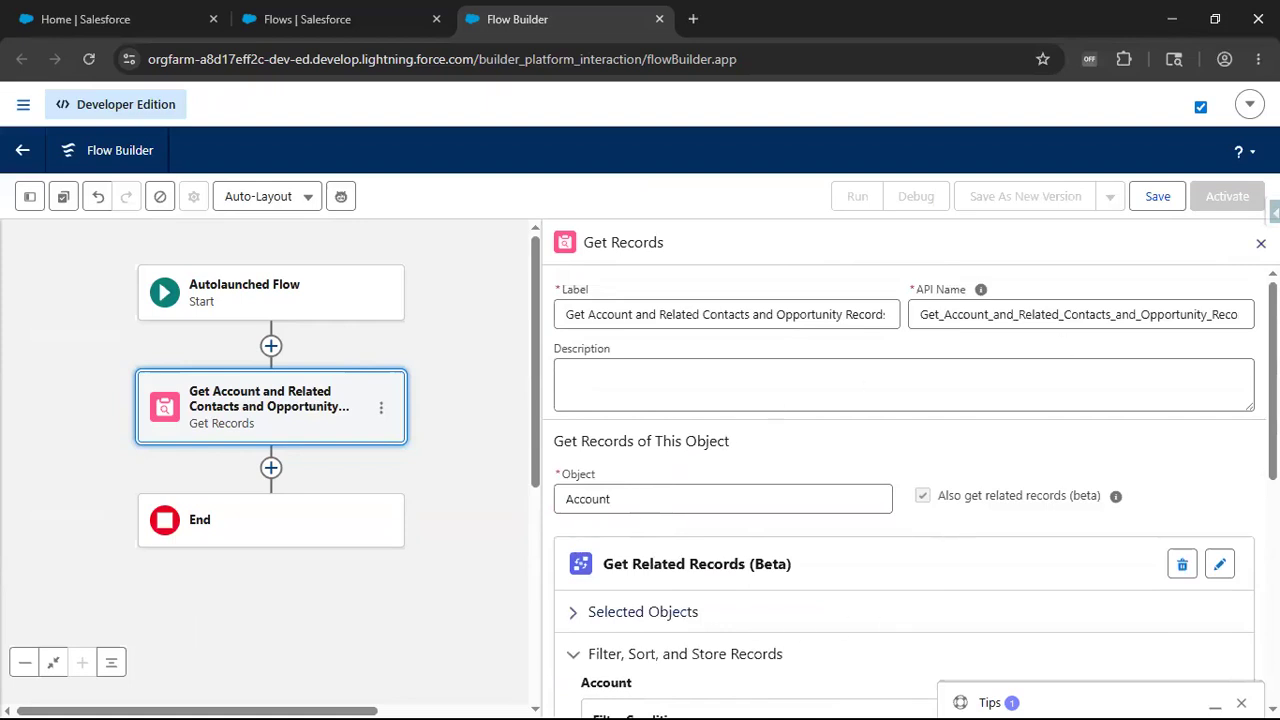
pyautogui.click(1259, 244)
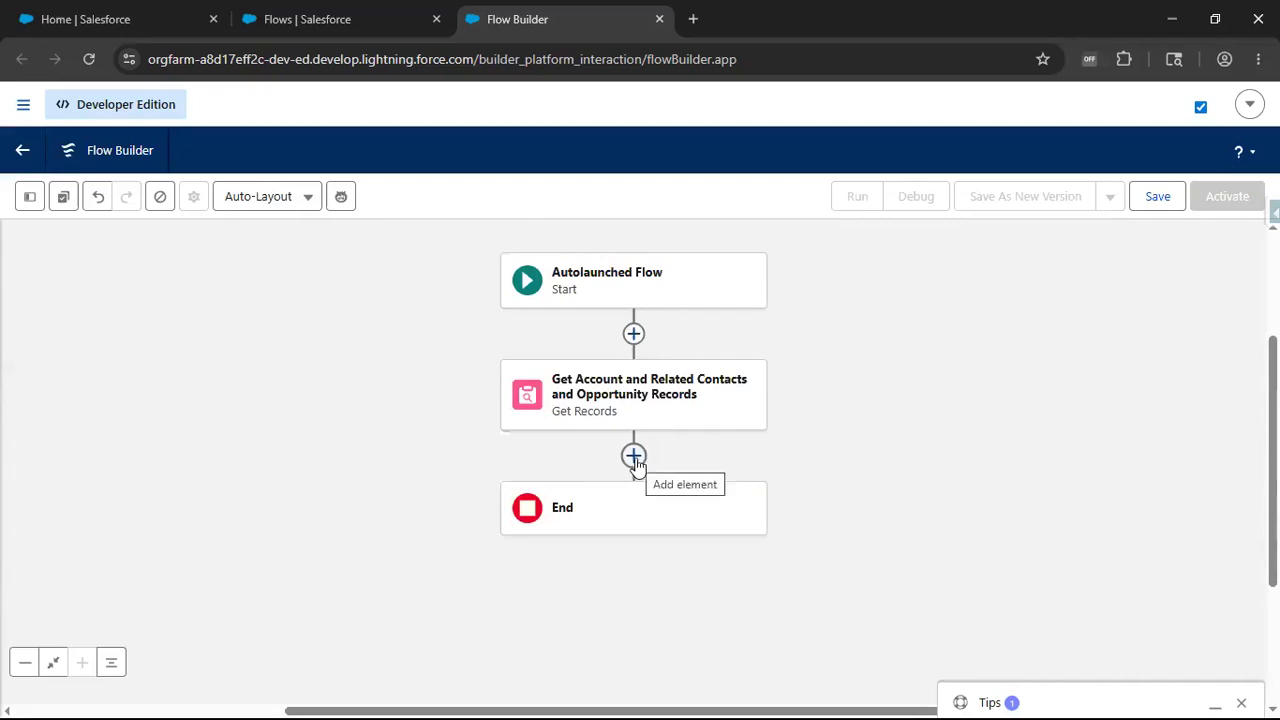
# Add an Assignment element labelled Assign to Data between the Get Records element and the end of the flow
pyautogui.click(634, 457)
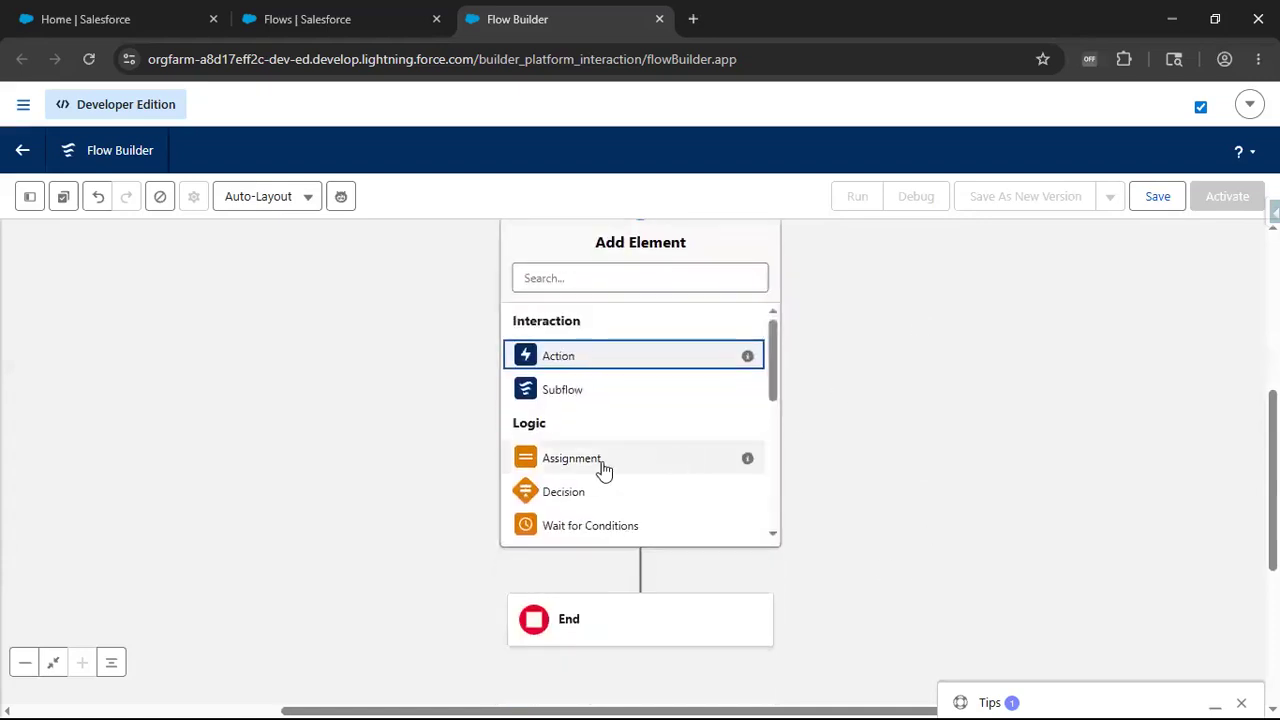
pyautogui.click(572, 458)
pyautogui.write('Assign')
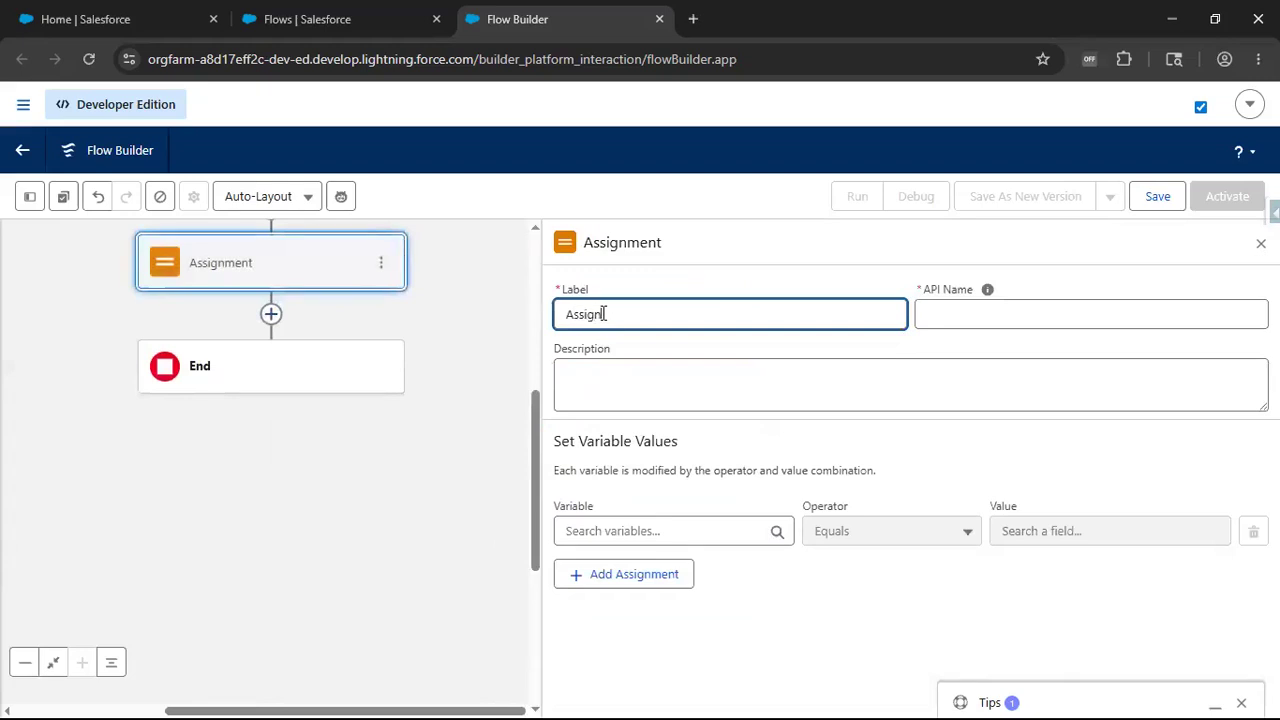
pyautogui.write(' to Data')
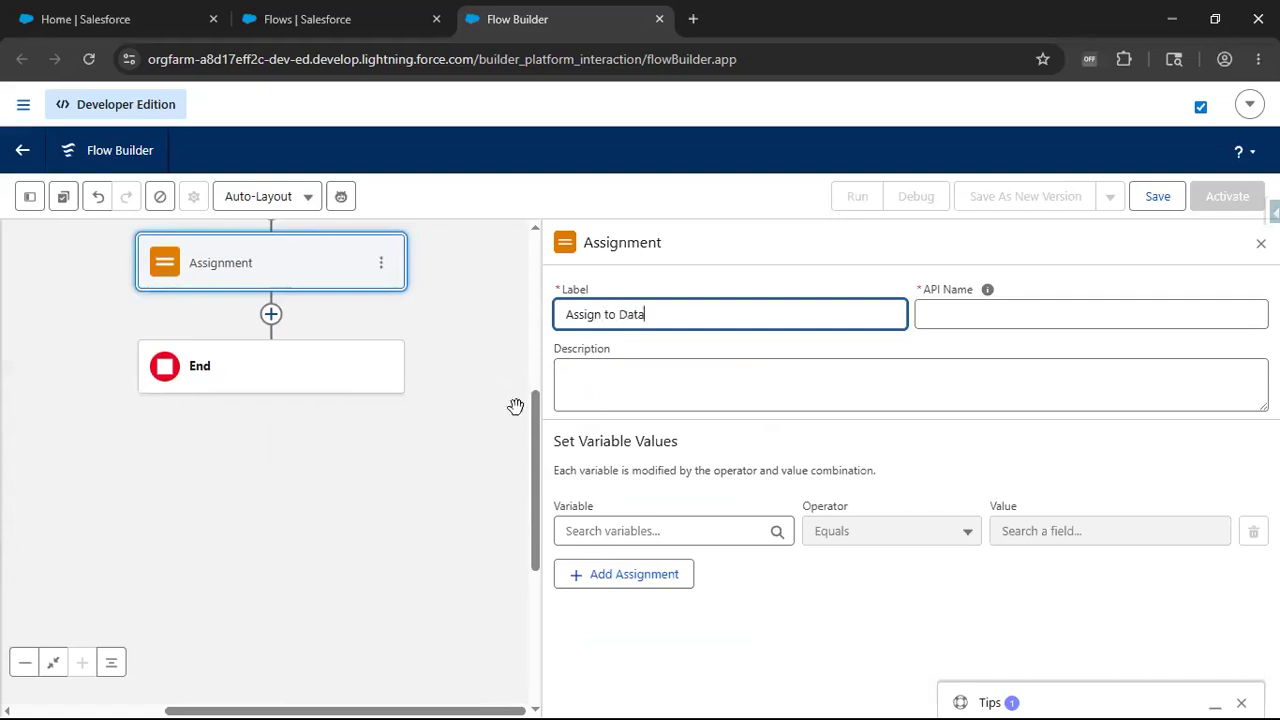
# Start a new variable resource for the assignment with the API name var_AccountRecord
pyautogui.click(676, 530)
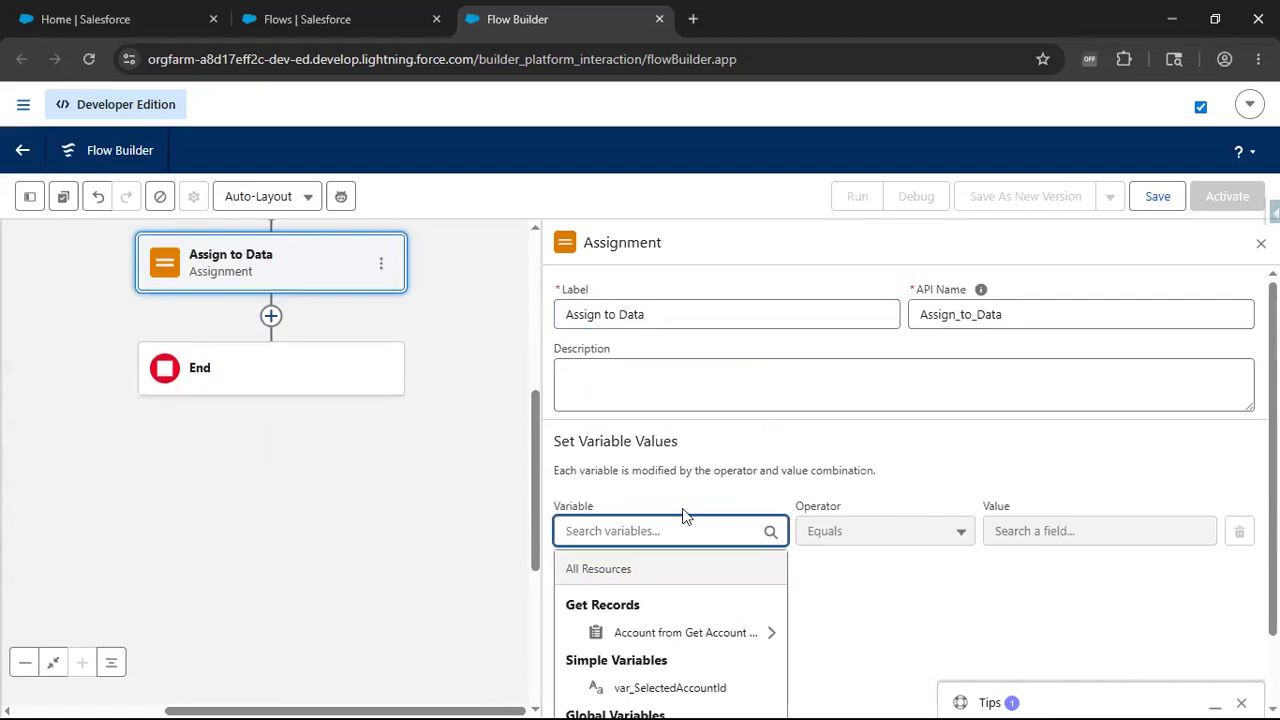
pyautogui.scroll(-1, 684, 518)
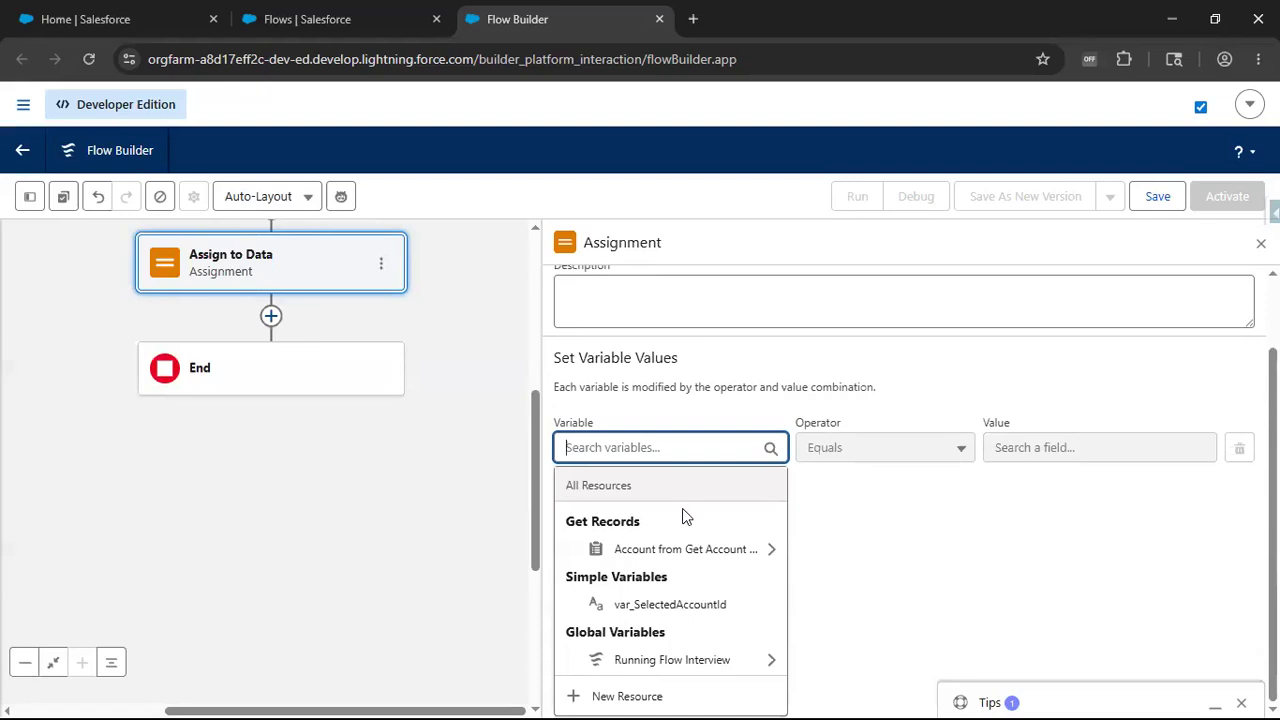
pyautogui.click(636, 696)
pyautogui.click(397, 337)
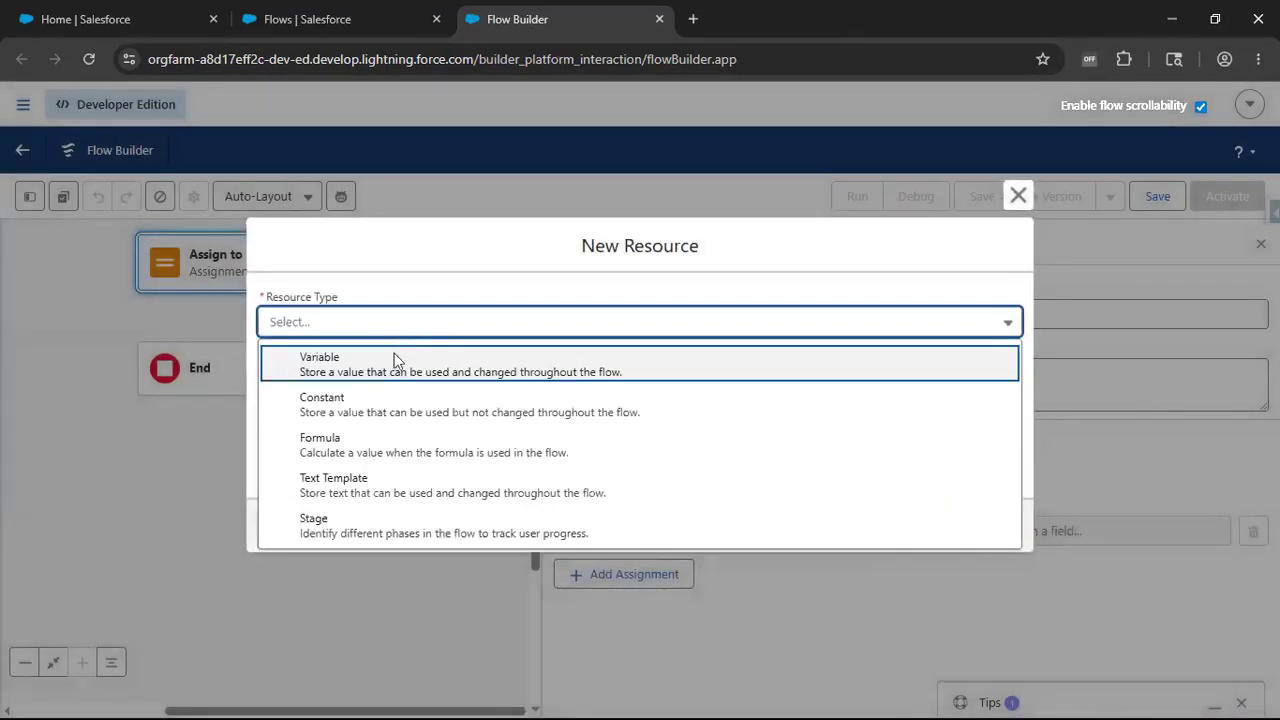
pyautogui.click(395, 362)
pyautogui.click(393, 360)
pyautogui.write('var_Account')
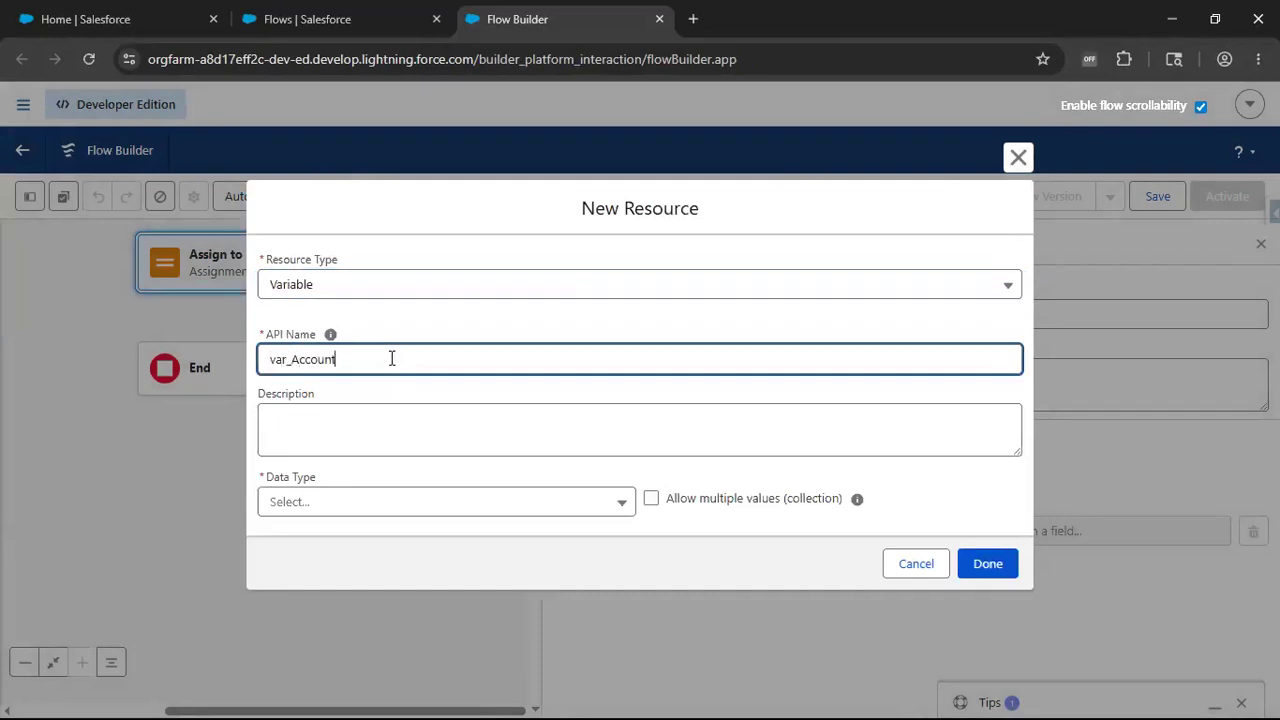
pyautogui.write('Record')
# Give the new variable the Record data type and Account object, make it available for output, and finish creating it
pyautogui.click(356, 512)
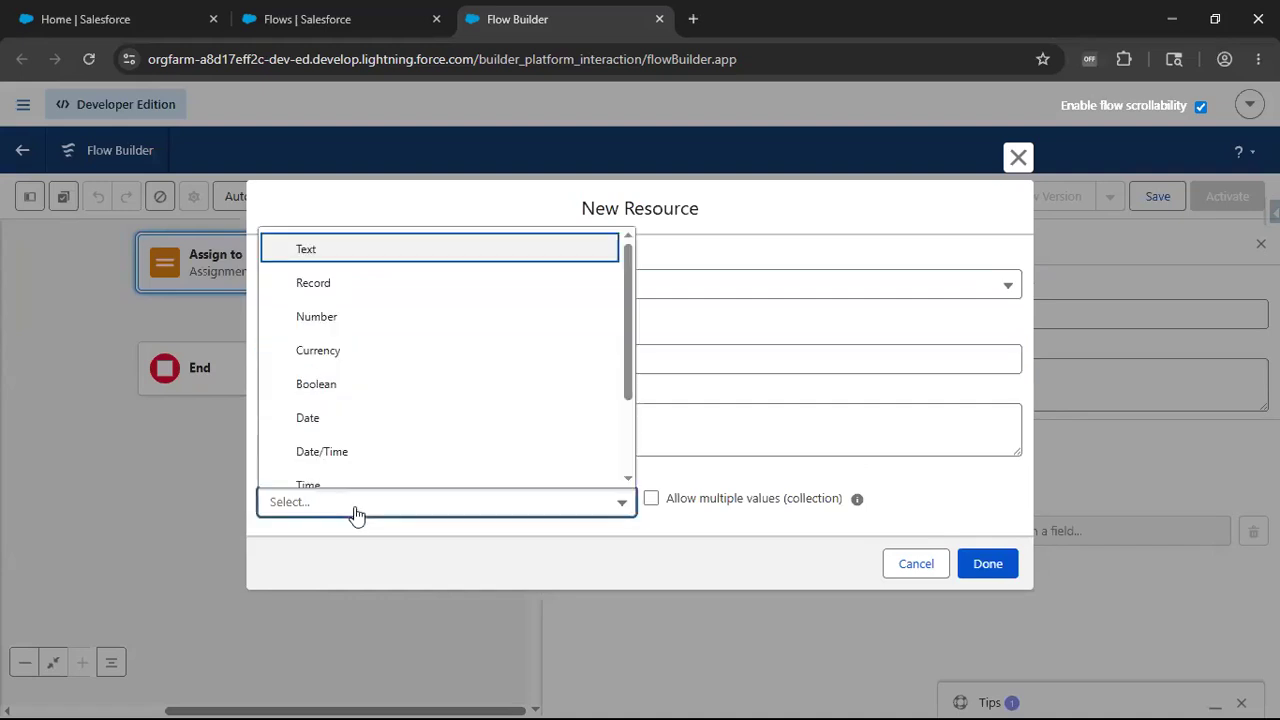
pyautogui.click(377, 292)
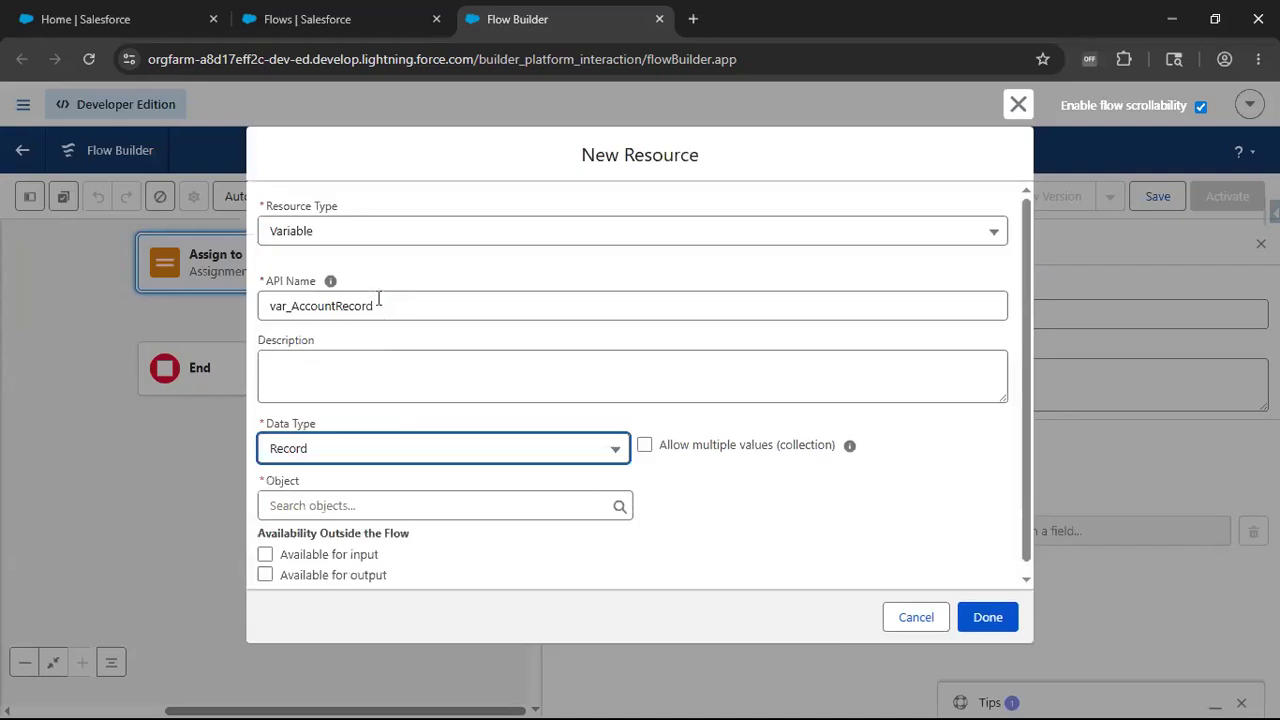
pyautogui.click(374, 494)
pyautogui.write('Acc')
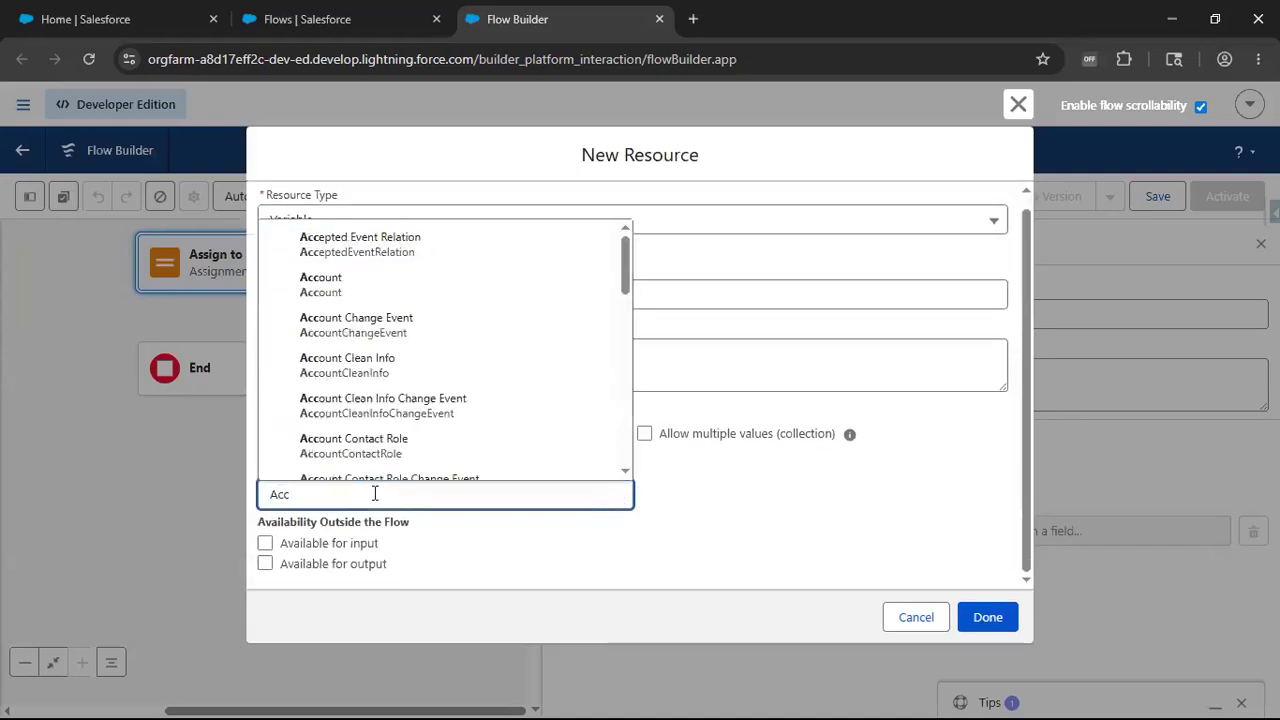
pyautogui.click(380, 280)
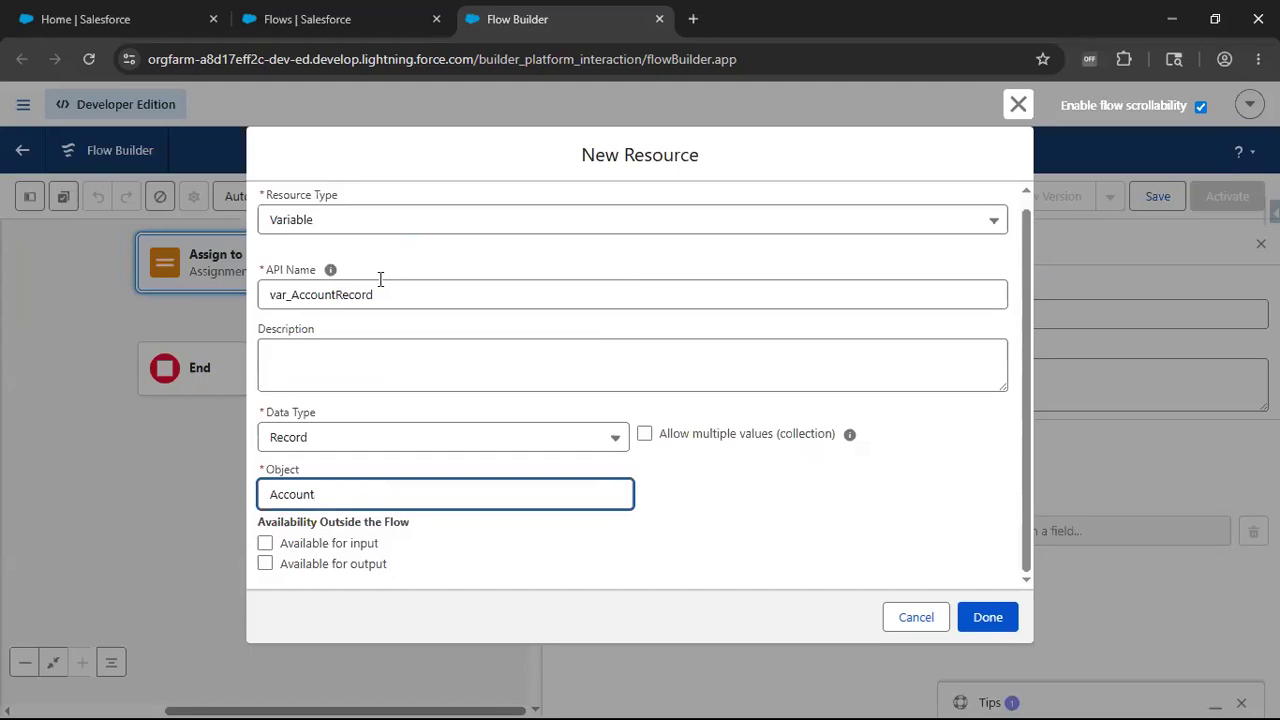
pyautogui.click(378, 568)
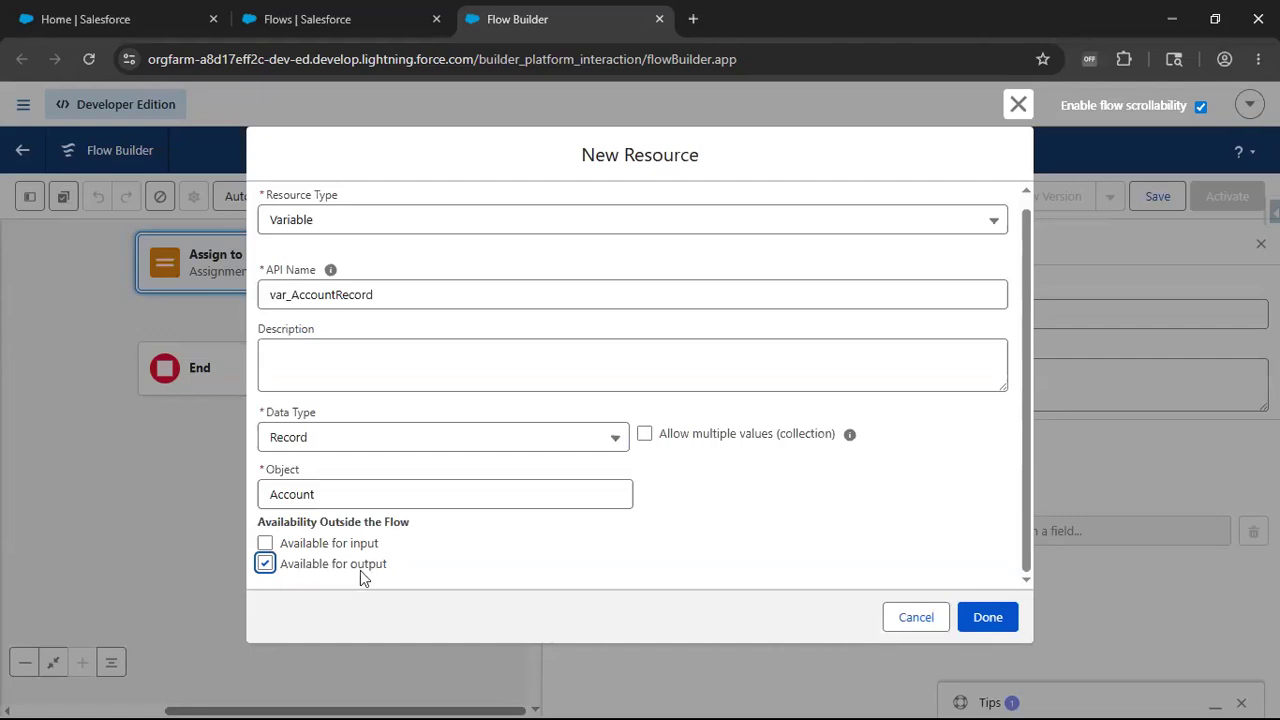
pyautogui.click(987, 617)
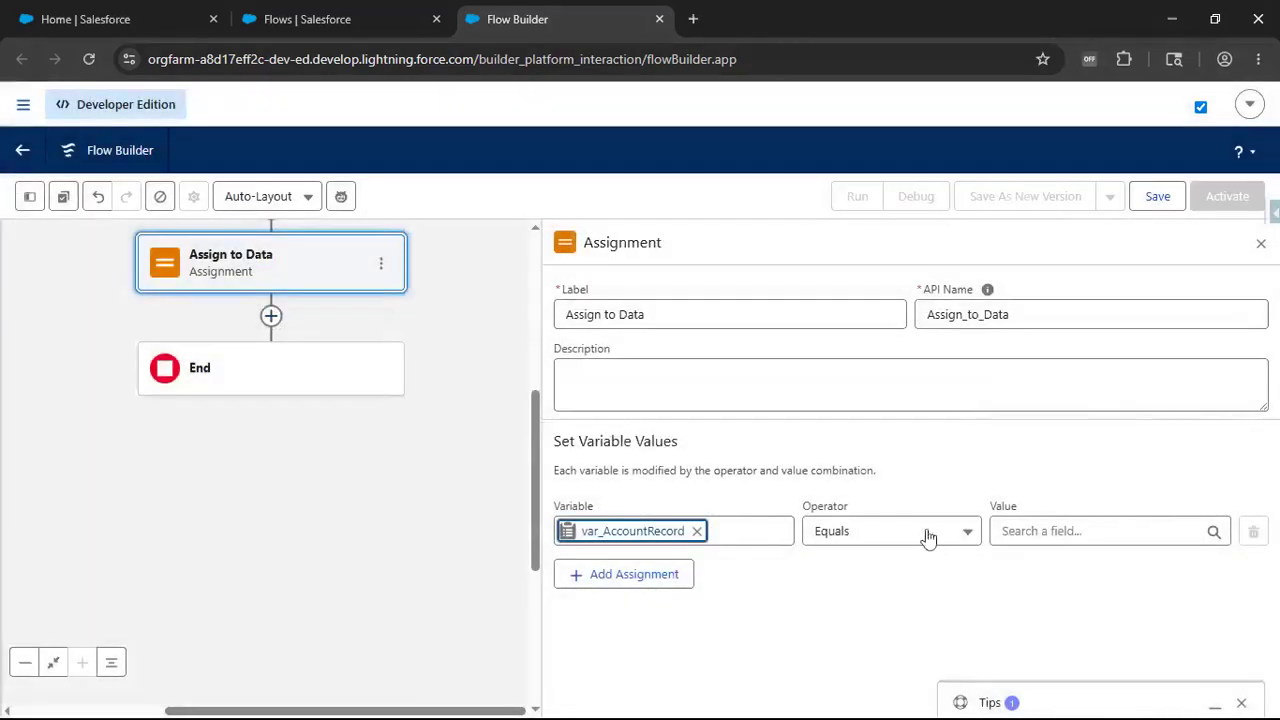
# Set var_AccountRecord equal to the entire Account resource from the Get Records element, and add another assignment row
pyautogui.click(1087, 531)
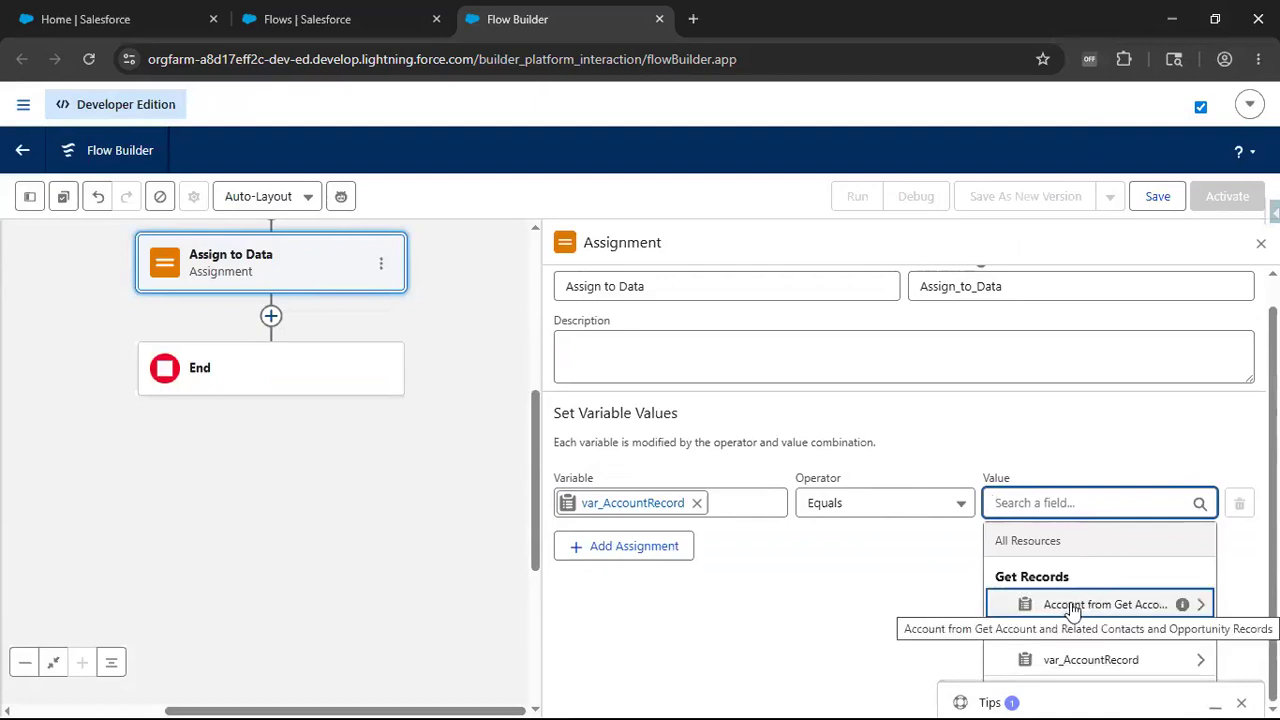
pyautogui.click(1072, 606)
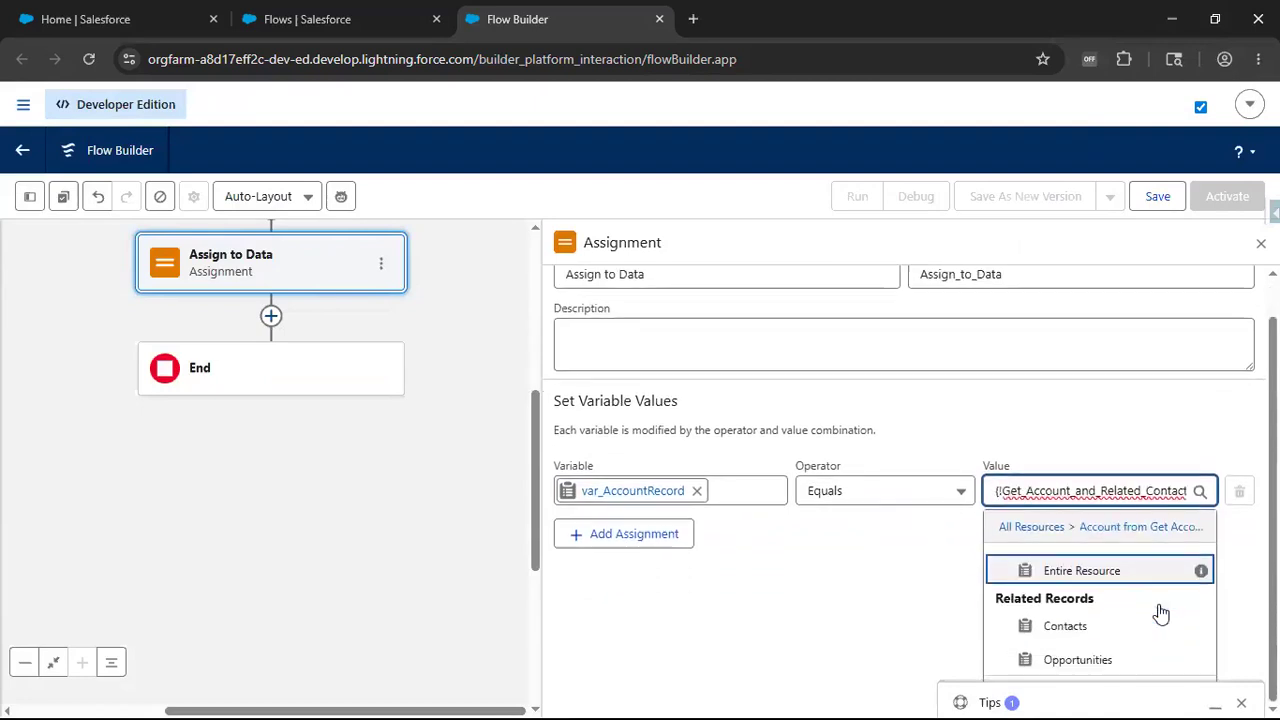
pyautogui.click(1082, 576)
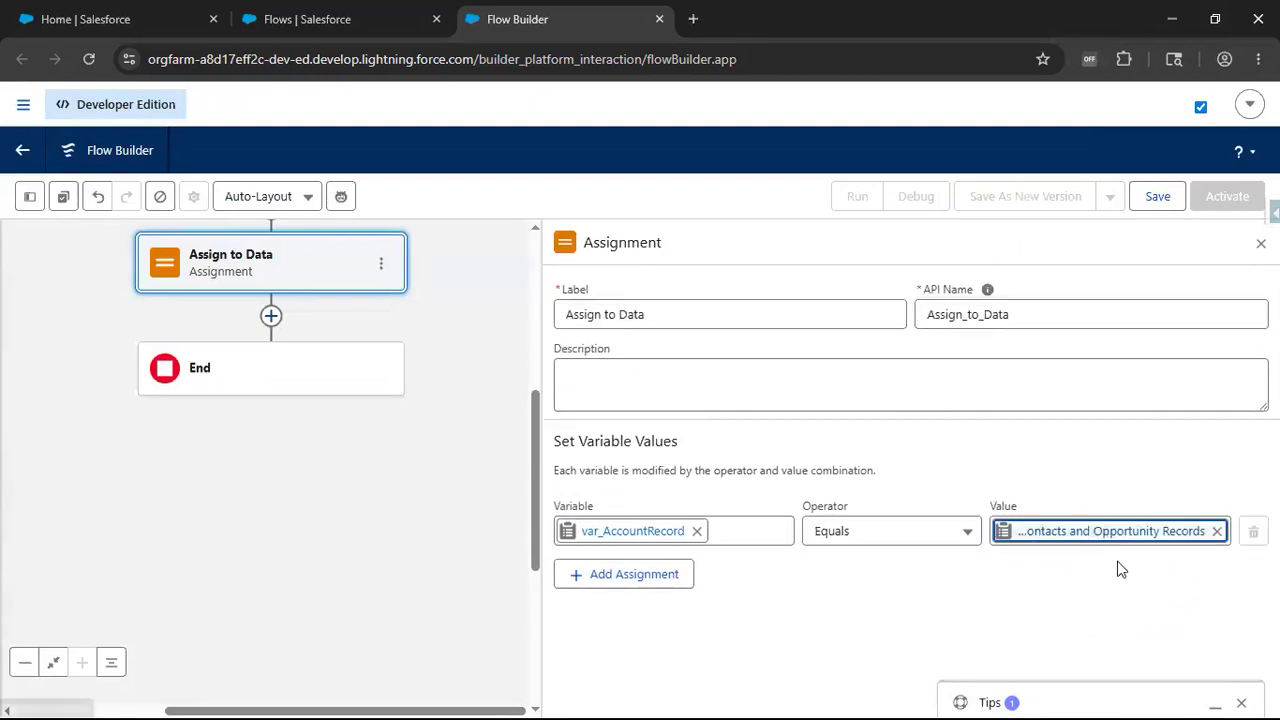
pyautogui.click(808, 585)
pyautogui.click(610, 587)
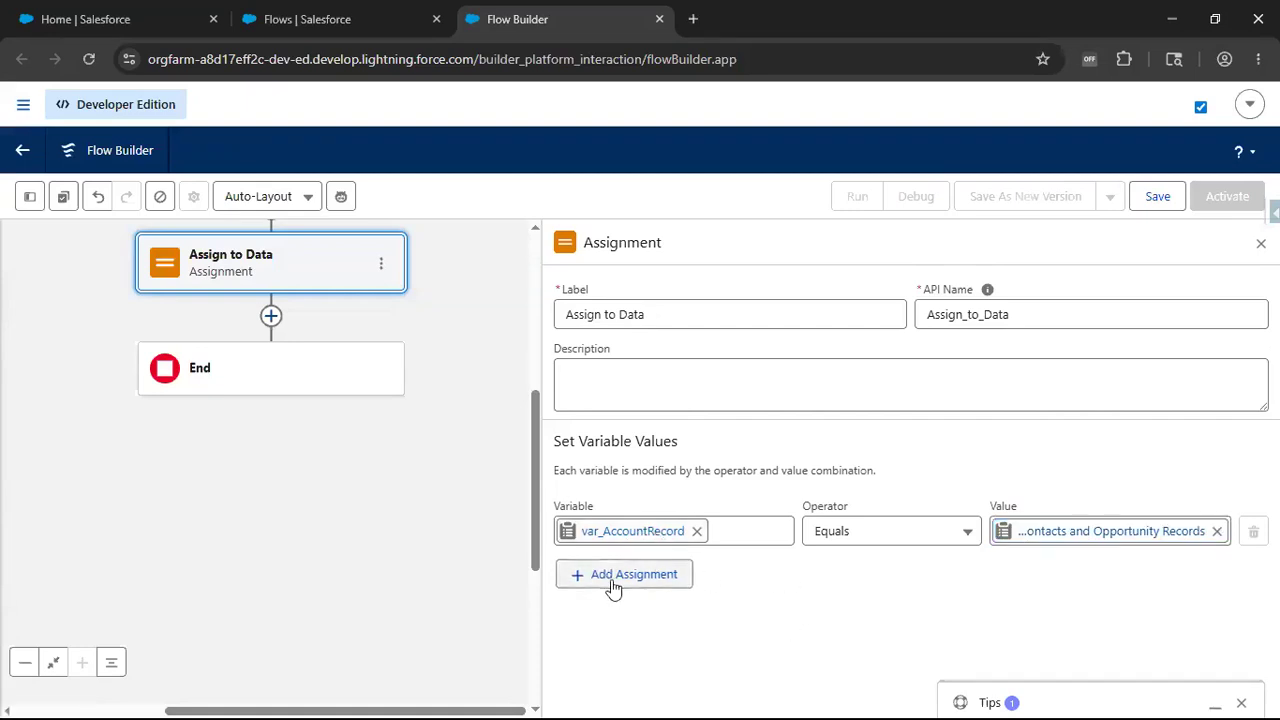
# Start a new variable resource for the second assignment row with the API name var_ContactRecord
pyautogui.scroll(-1, 640, 555)
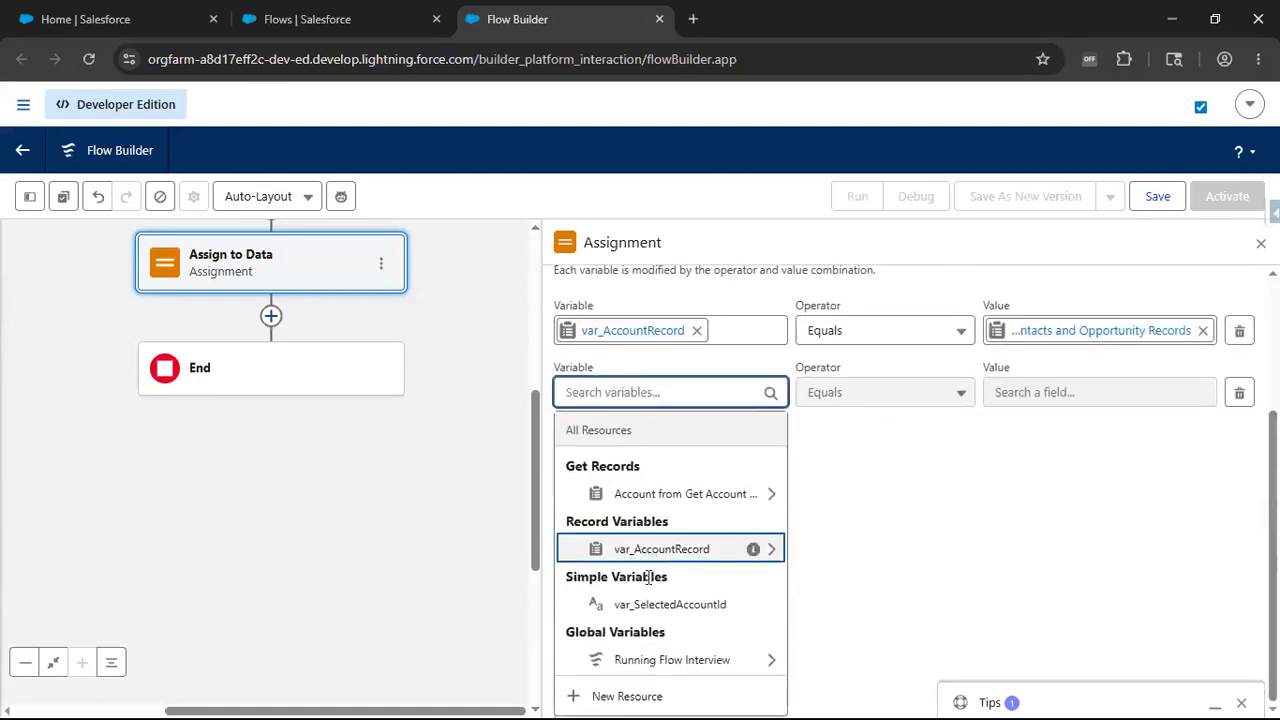
pyautogui.click(627, 696)
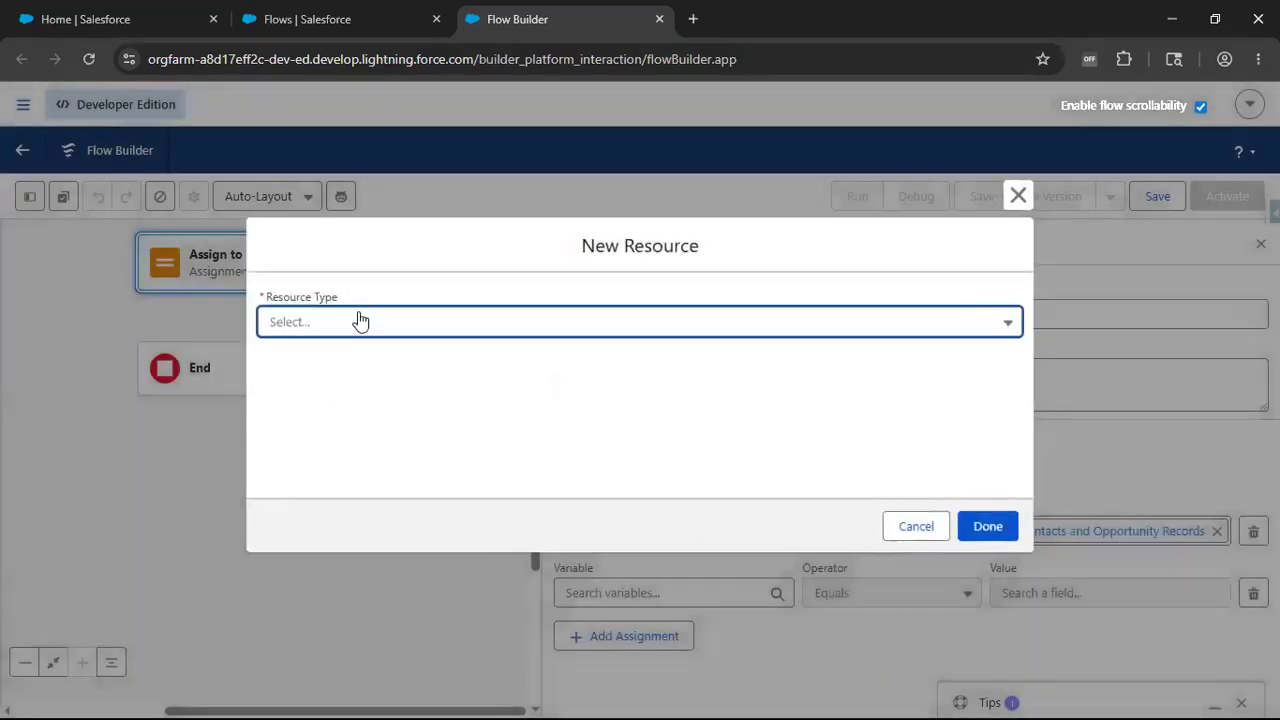
pyautogui.click(357, 321)
pyautogui.click(340, 372)
pyautogui.click(340, 367)
pyautogui.write('va')
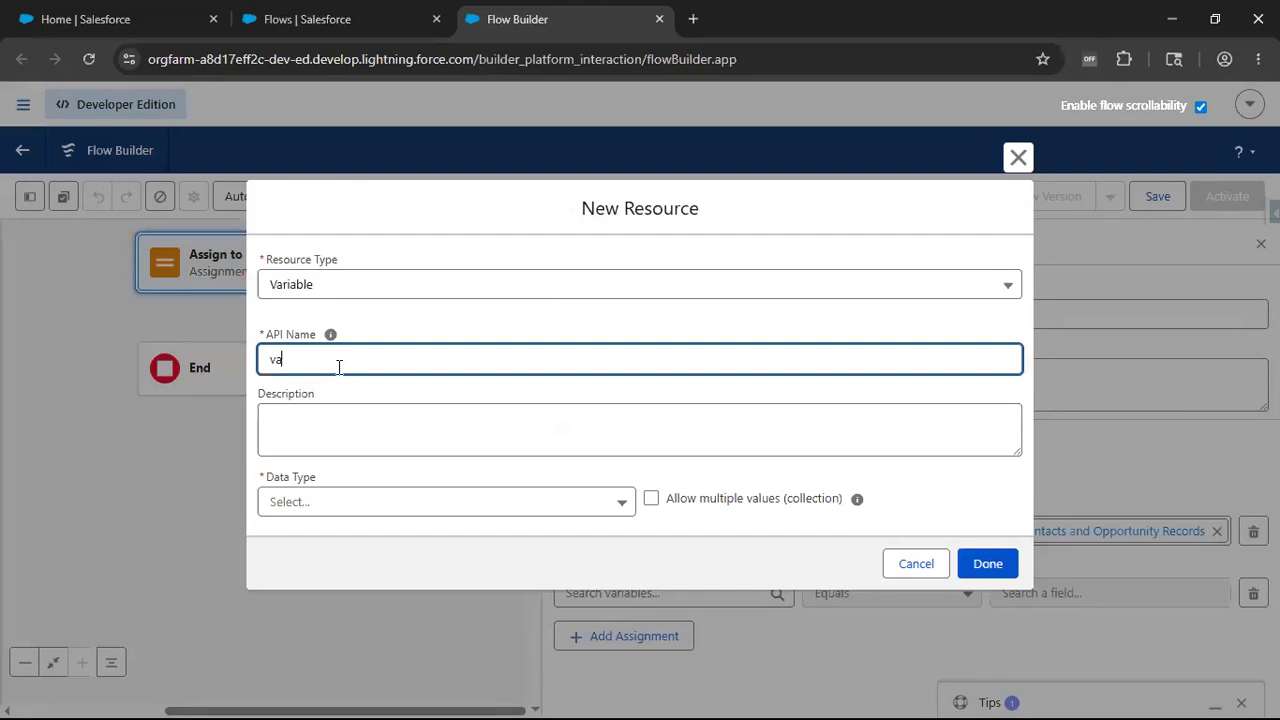
pyautogui.write('r_ContactRecord')
# Make the new variable a Record collection of the Contact object that is available for output, and finish creating it
pyautogui.click(305, 505)
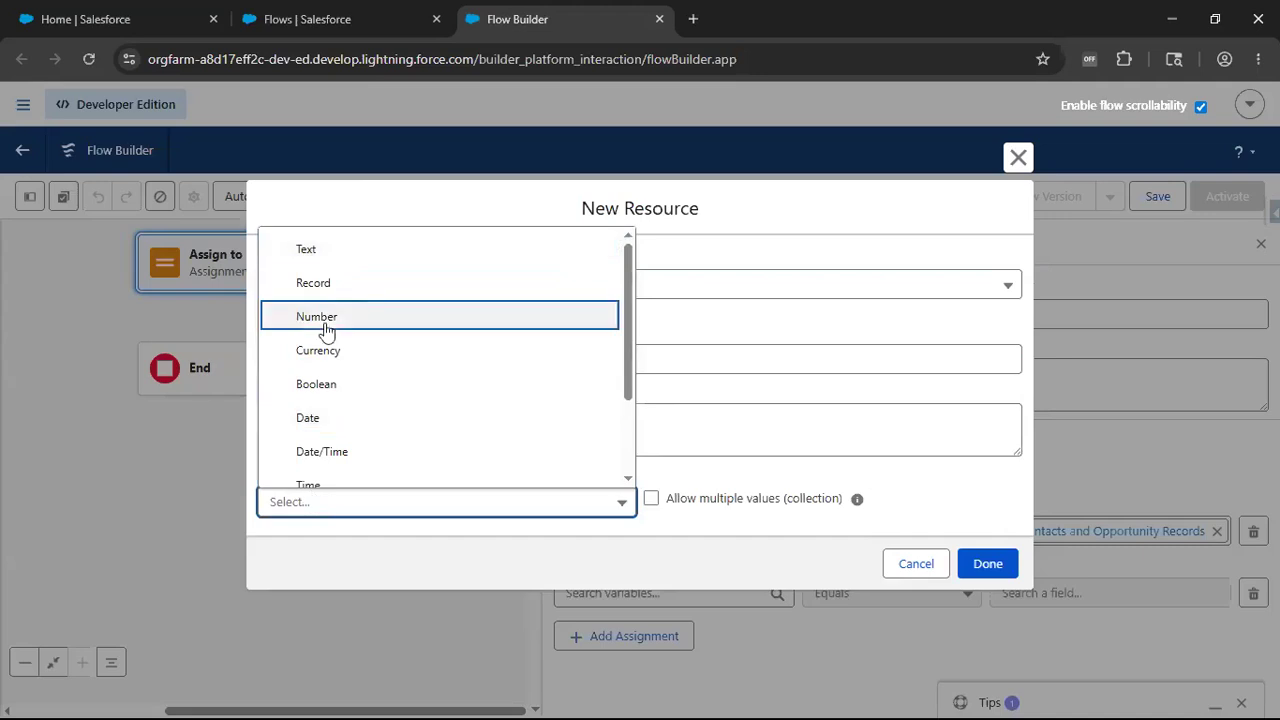
pyautogui.click(333, 285)
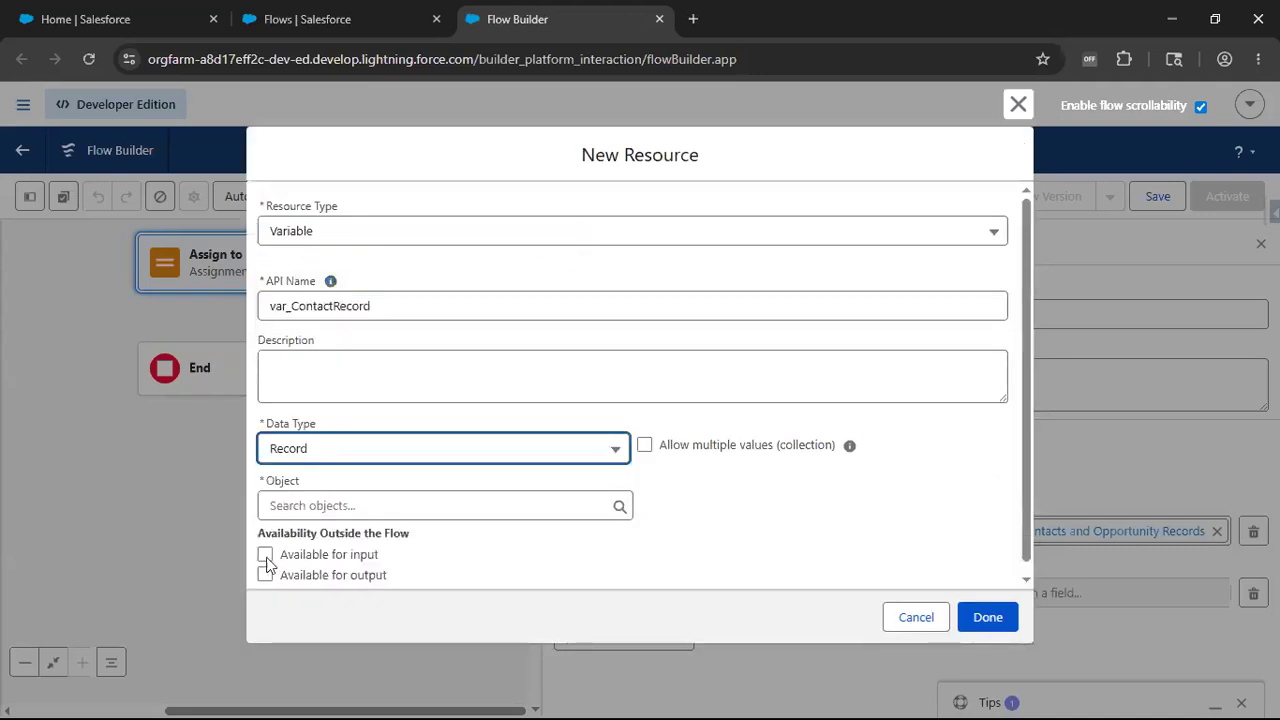
pyautogui.click(301, 505)
pyautogui.write('Contact')
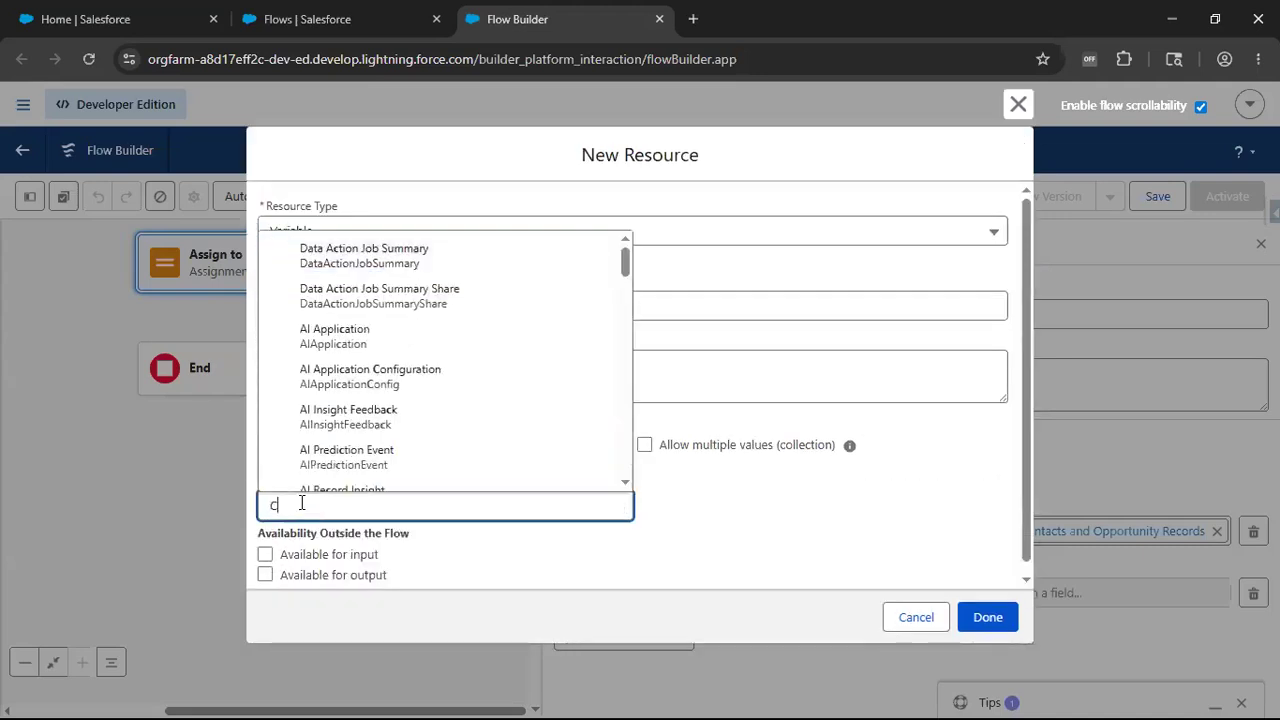
pyautogui.scroll(-2, 355, 300)
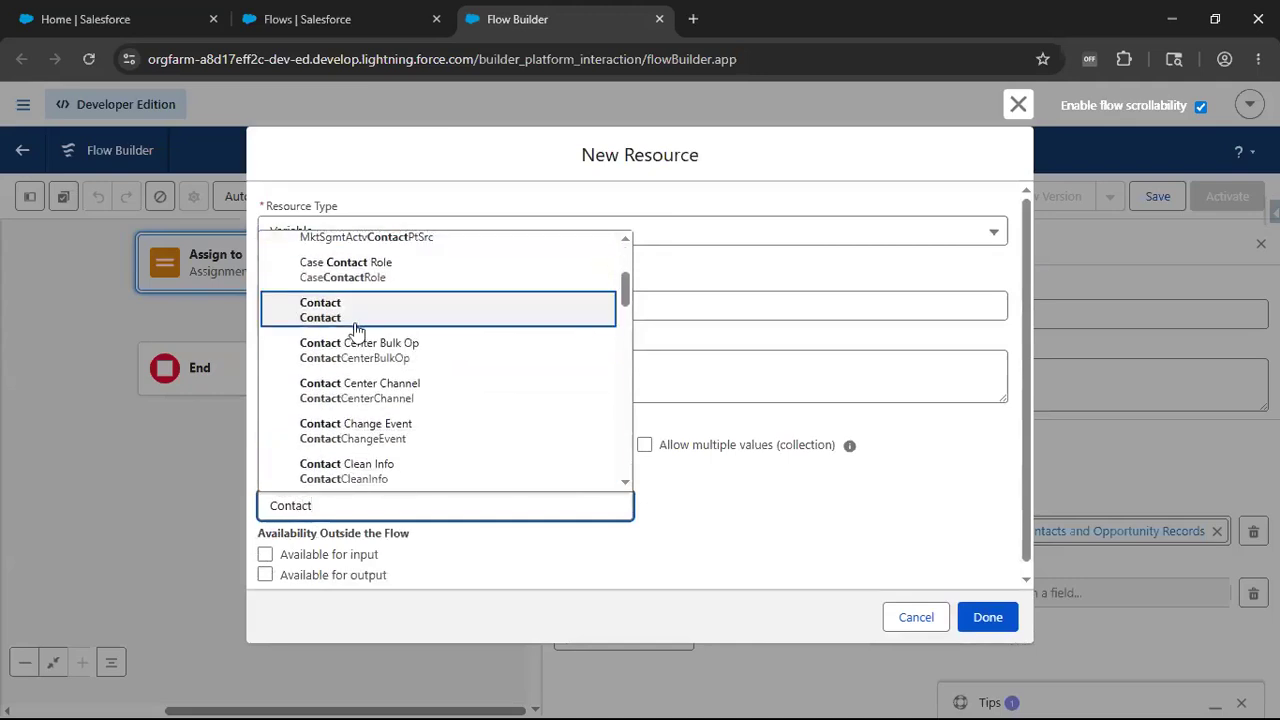
pyautogui.click(354, 301)
pyautogui.click(646, 448)
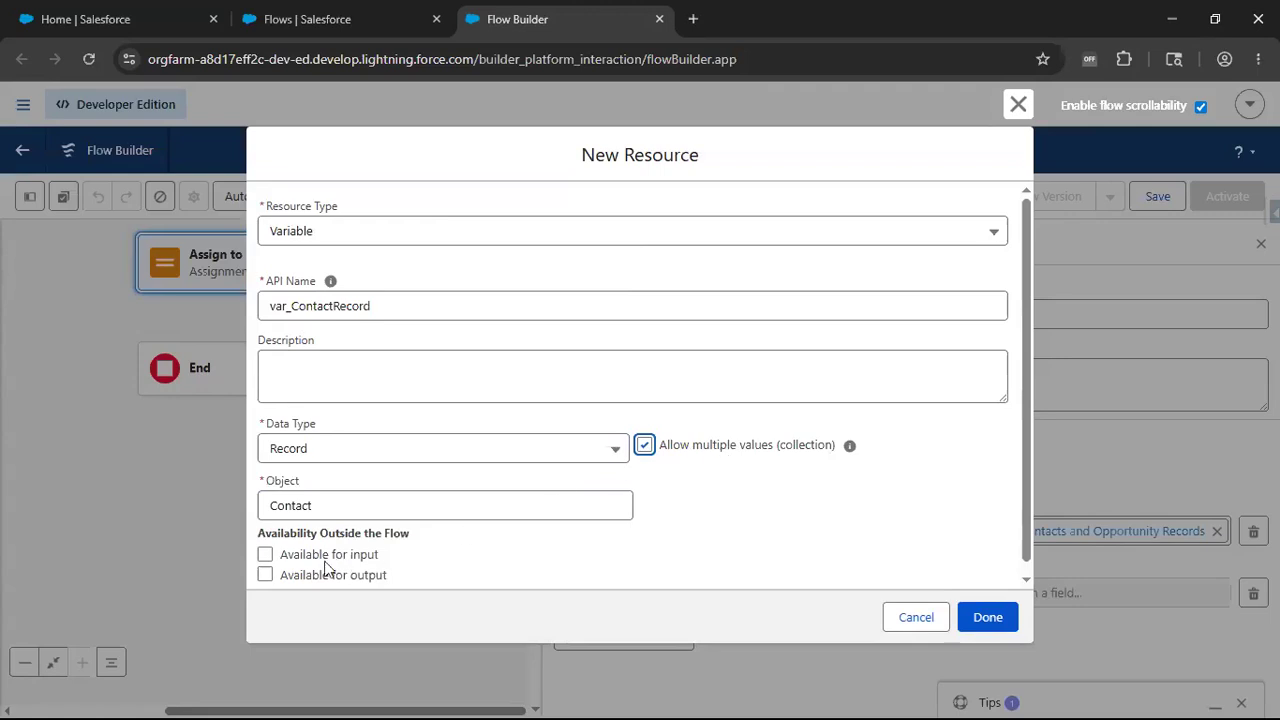
pyautogui.click(265, 576)
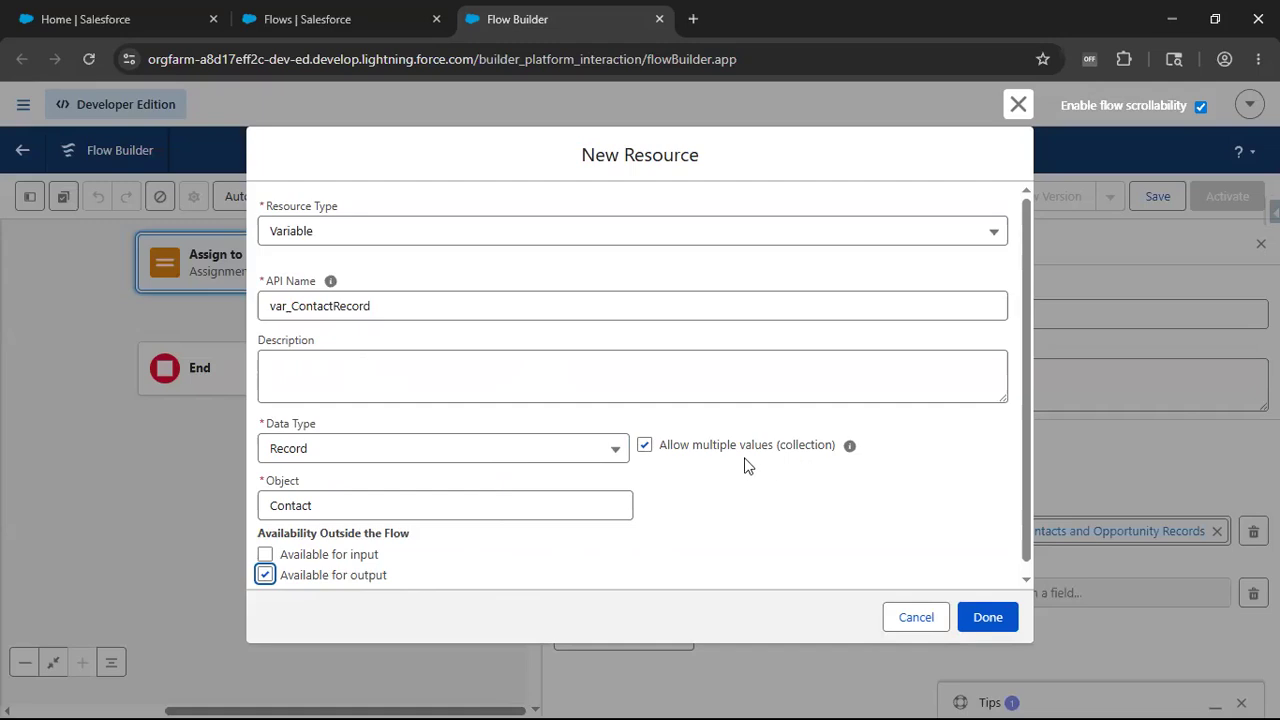
pyautogui.click(990, 620)
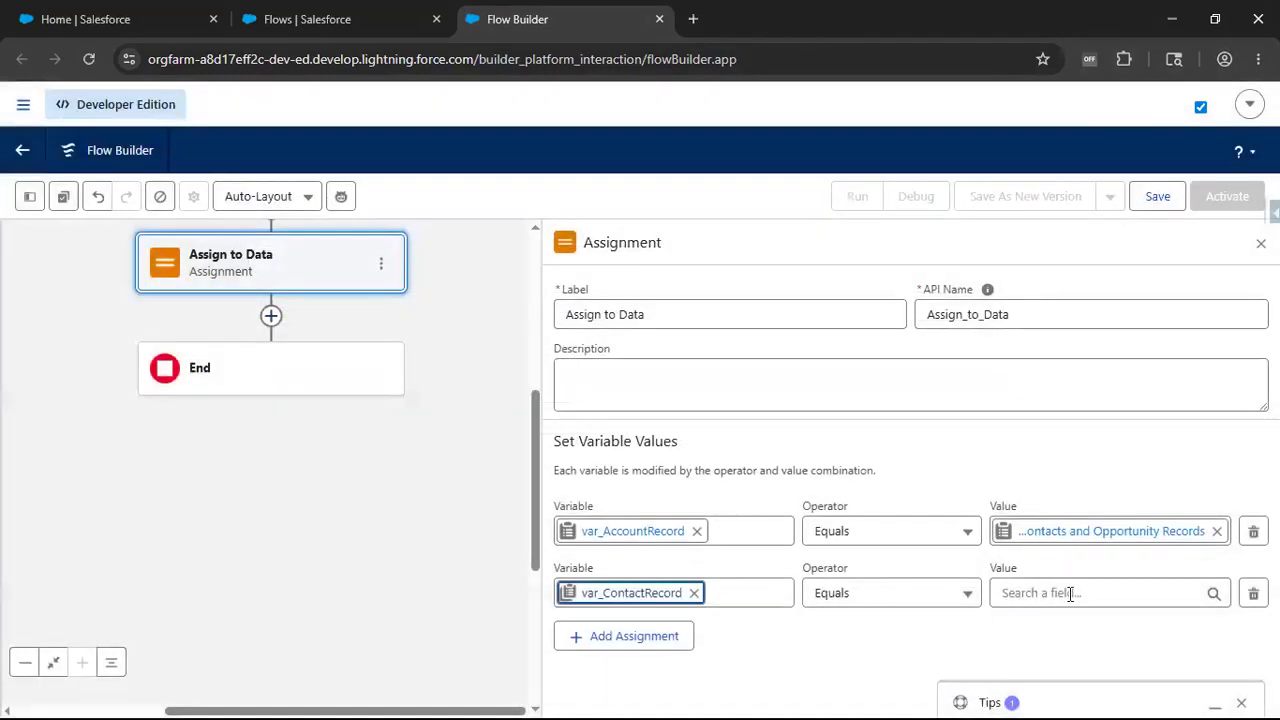
# Add the related Contacts from the Get Records account to var_ContactRecord using the Add operator, and insert a third assignment row
pyautogui.click(1070, 594)
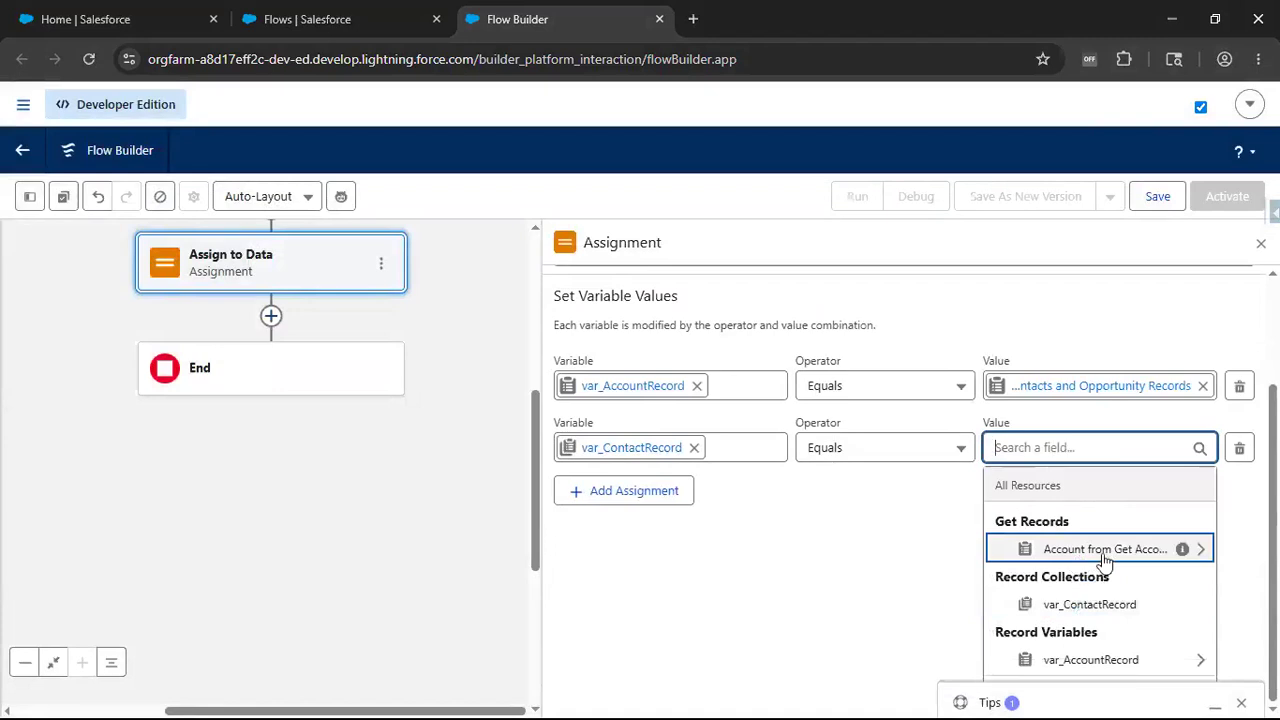
pyautogui.click(1104, 553)
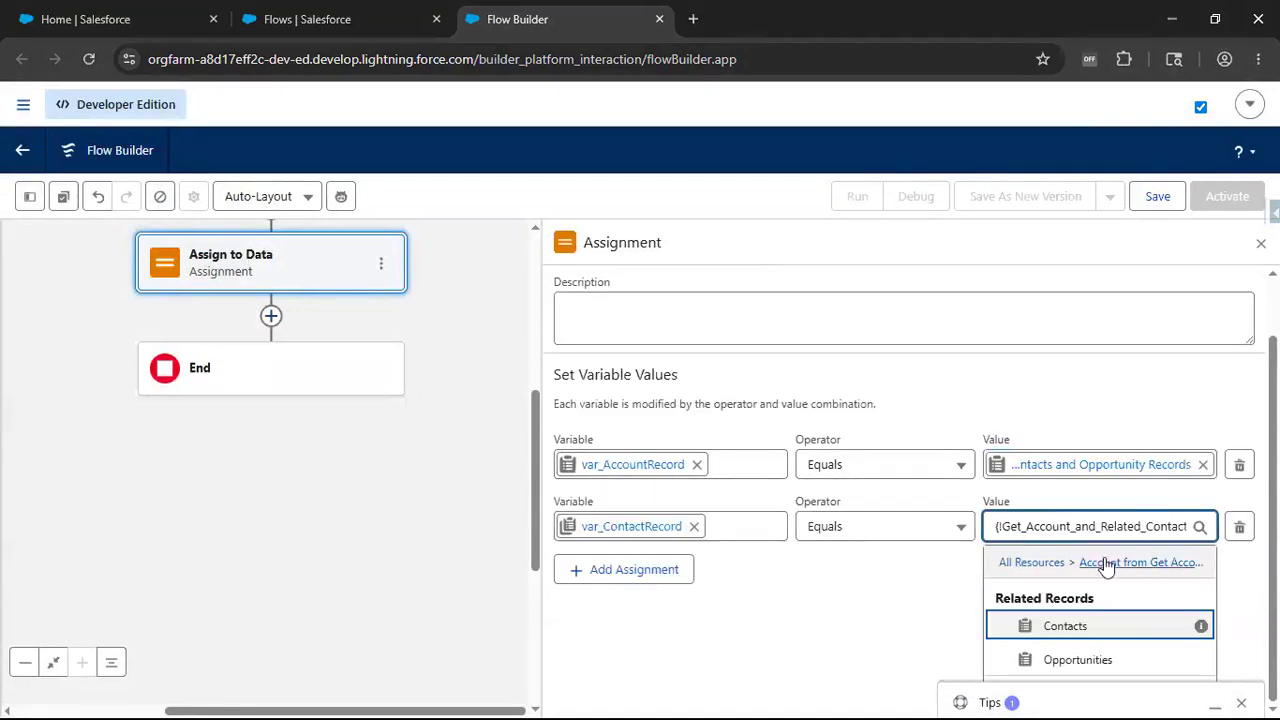
pyautogui.click(1065, 627)
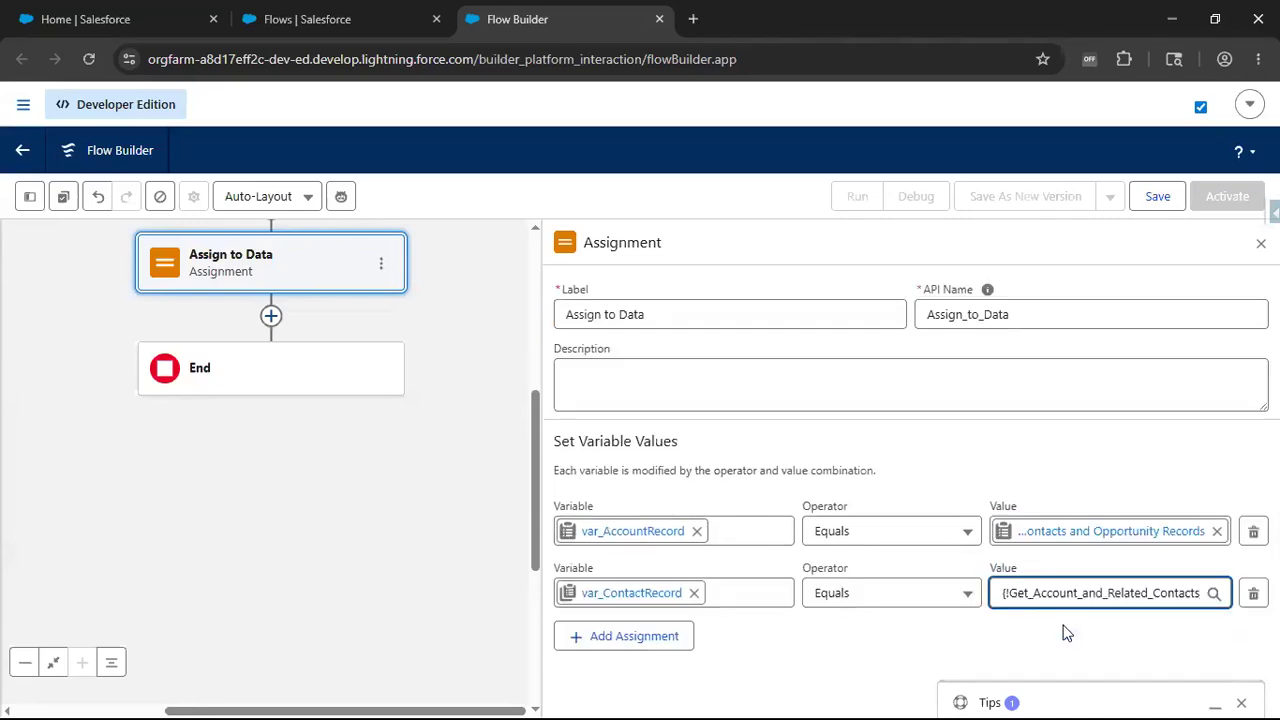
pyautogui.click(890, 600)
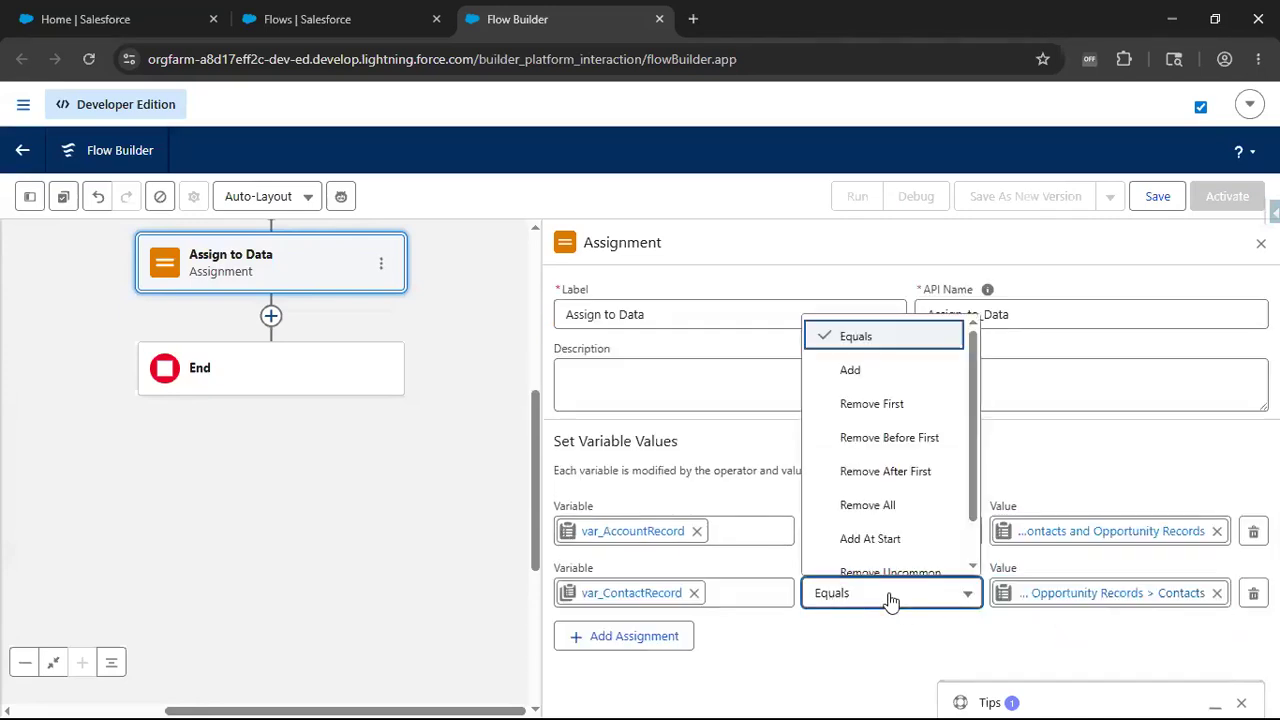
pyautogui.click(895, 377)
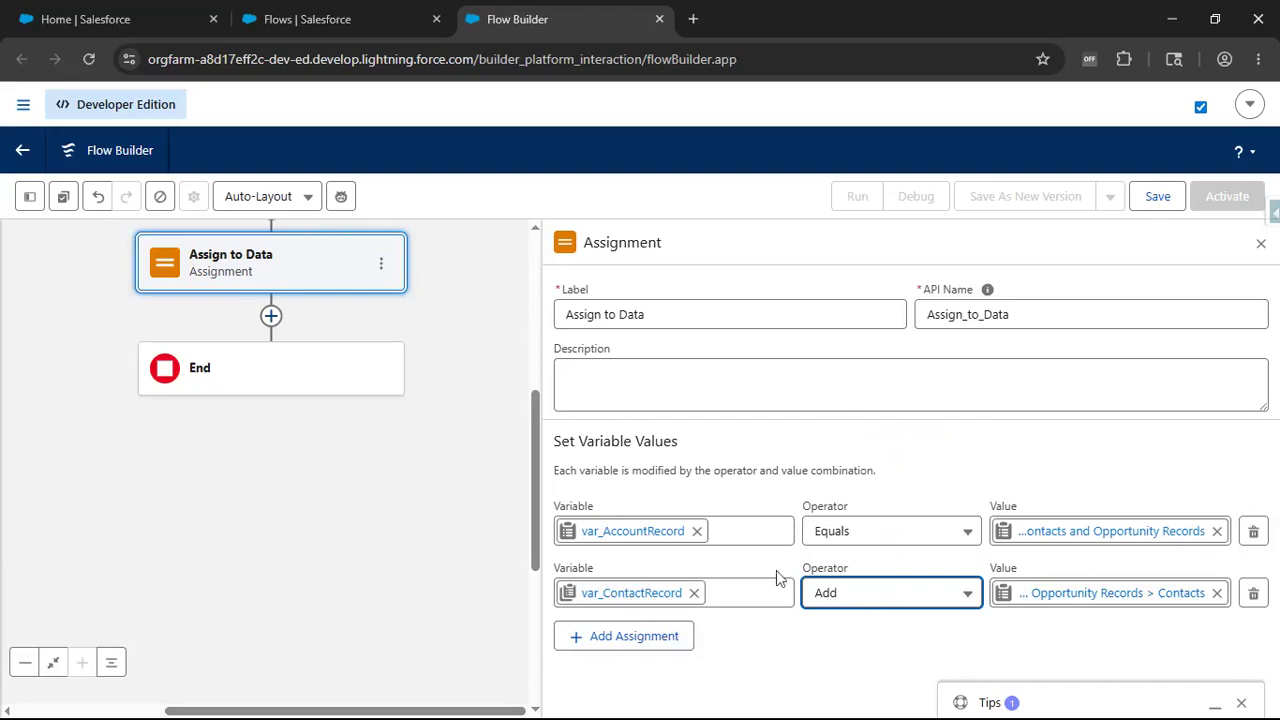
pyautogui.click(650, 641)
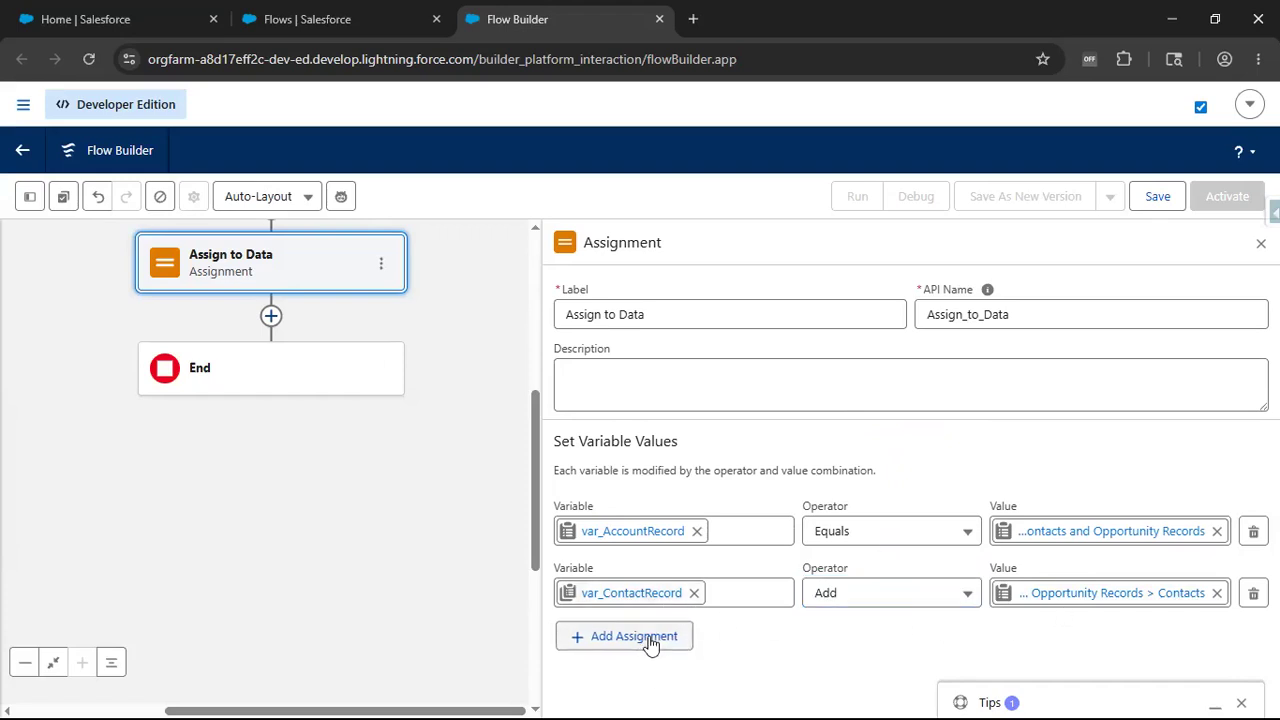
pyautogui.scroll(-2, 880, 622)
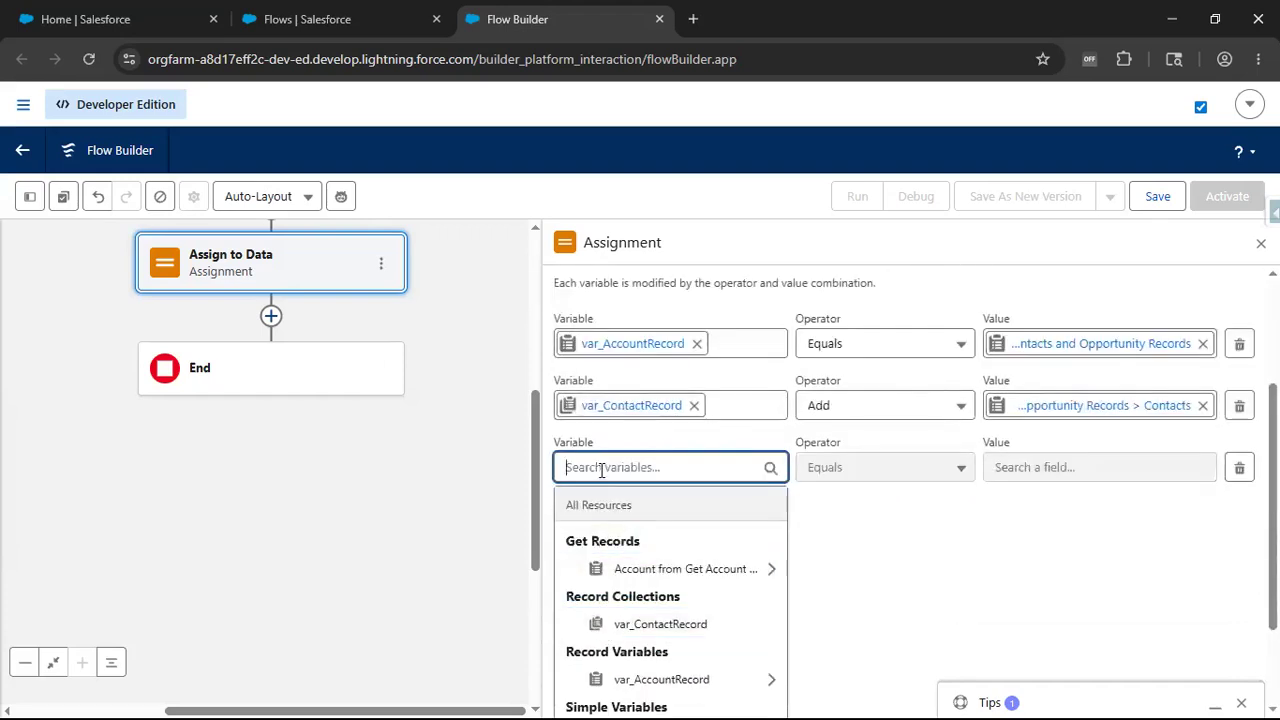
pyautogui.write('var_')
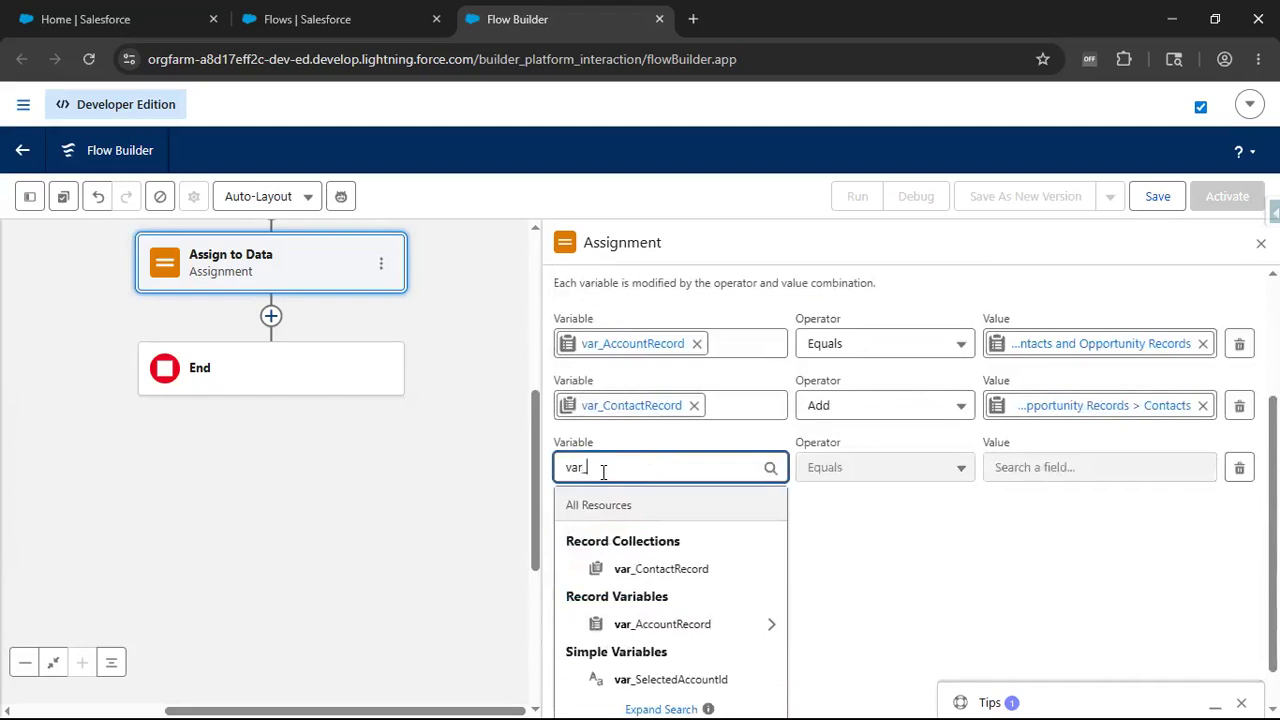
pyautogui.press('BackSpace')
pyautogui.press('BackSpace')
pyautogui.press('BackSpace')
pyautogui.press('BackSpace')
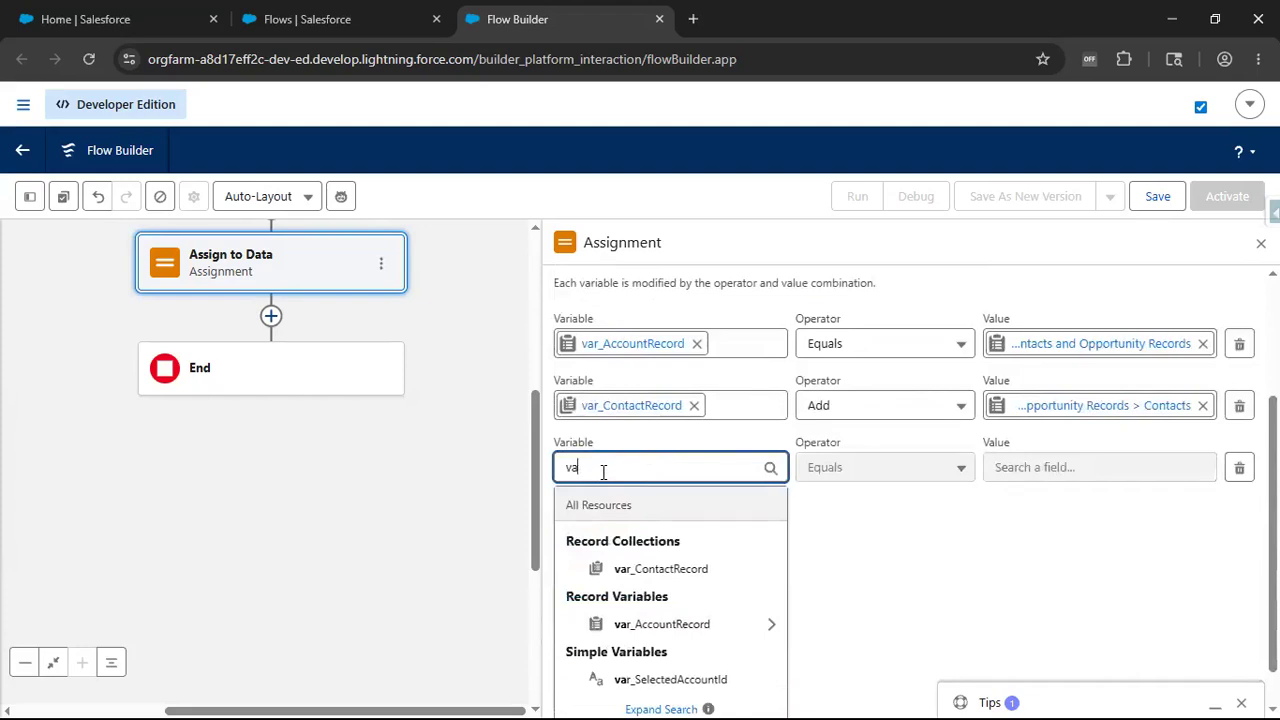
# Start a new variable resource for the third assignment row with the API name var_OpportunityRecords
pyautogui.scroll(-1, 647, 672)
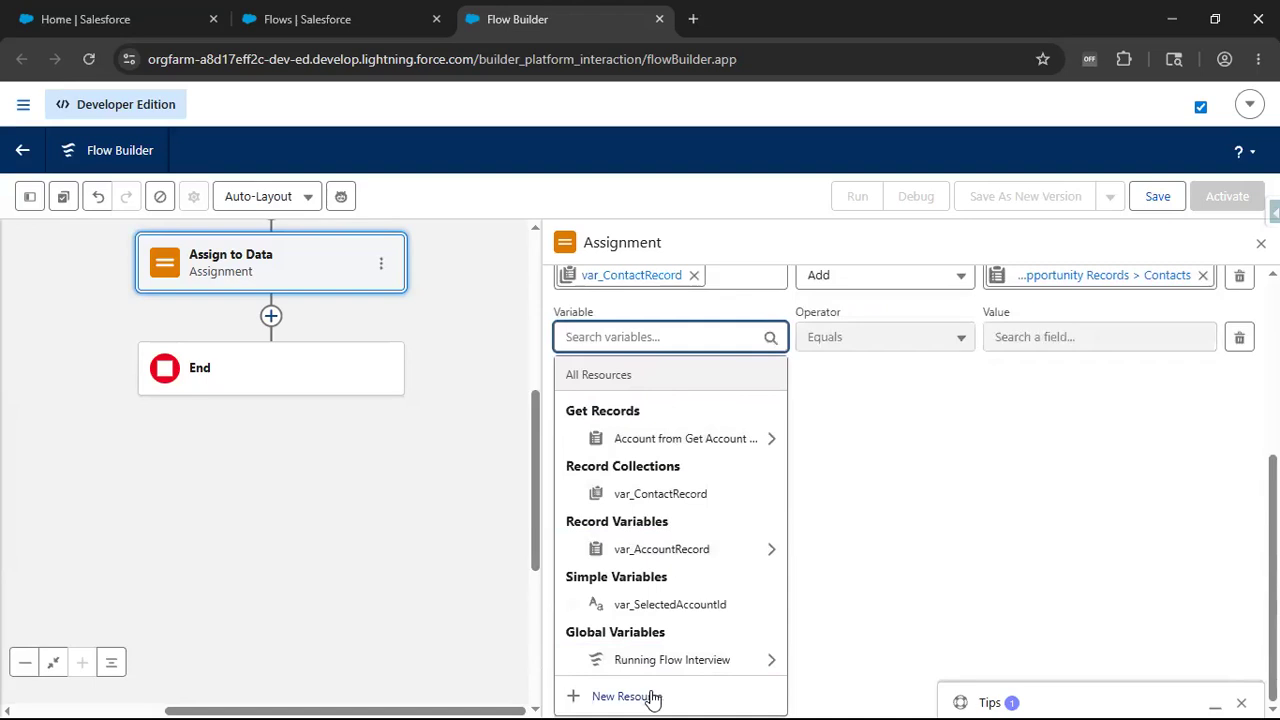
pyautogui.click(617, 697)
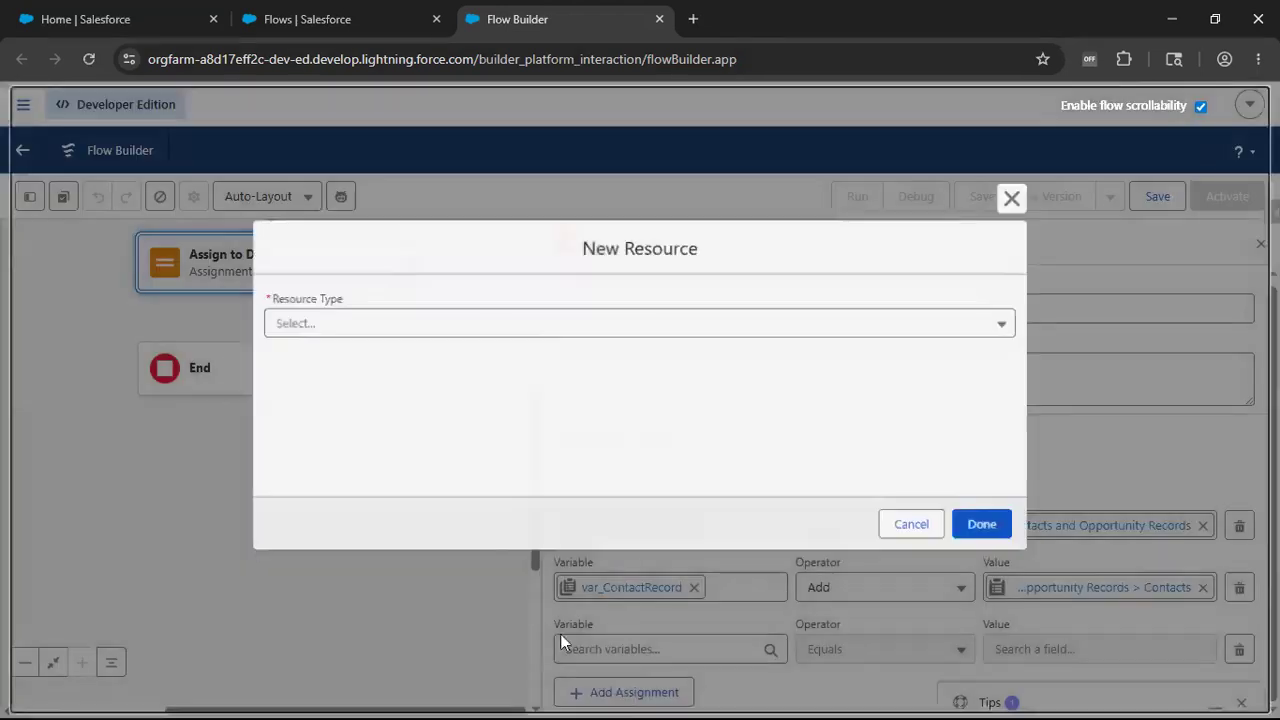
pyautogui.click(350, 323)
pyautogui.click(337, 368)
pyautogui.click(337, 369)
pyautogui.write('var_')
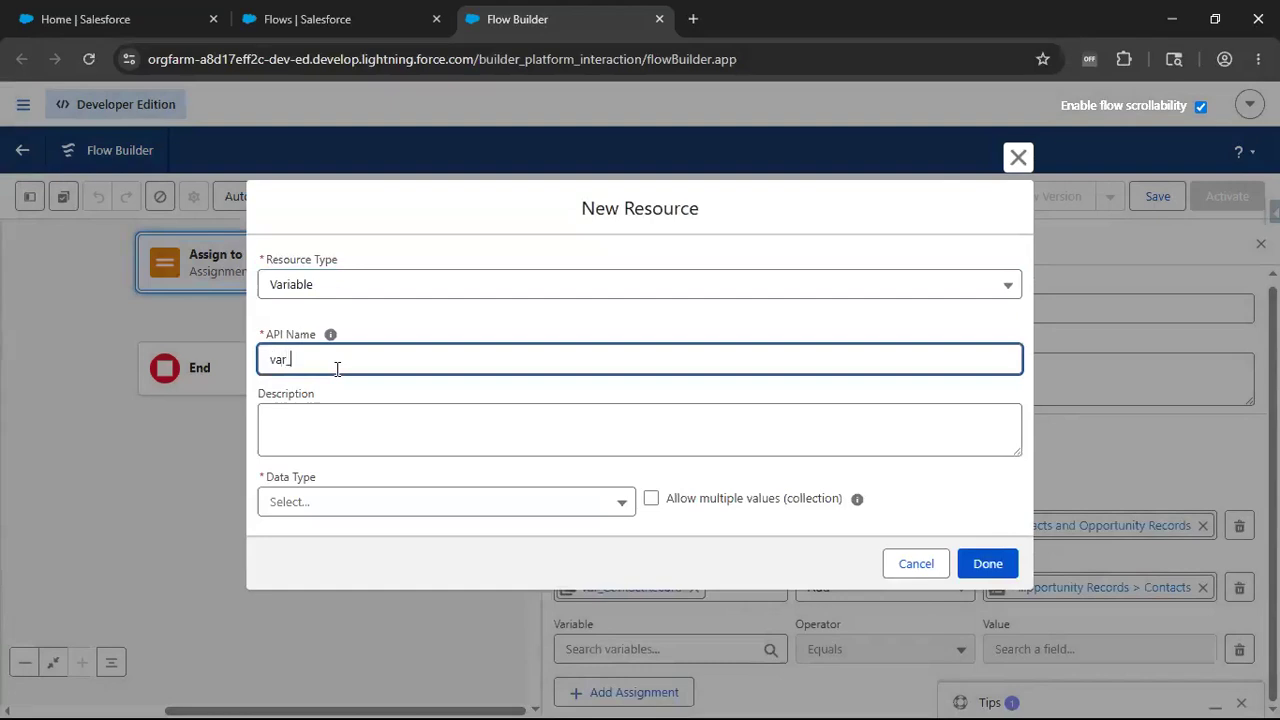
pyautogui.write('OpportunityRecords')
# Make var_OpportunityRecords a Record collection of the Opportunity object that is available for output, and finish creating it
pyautogui.click(333, 500)
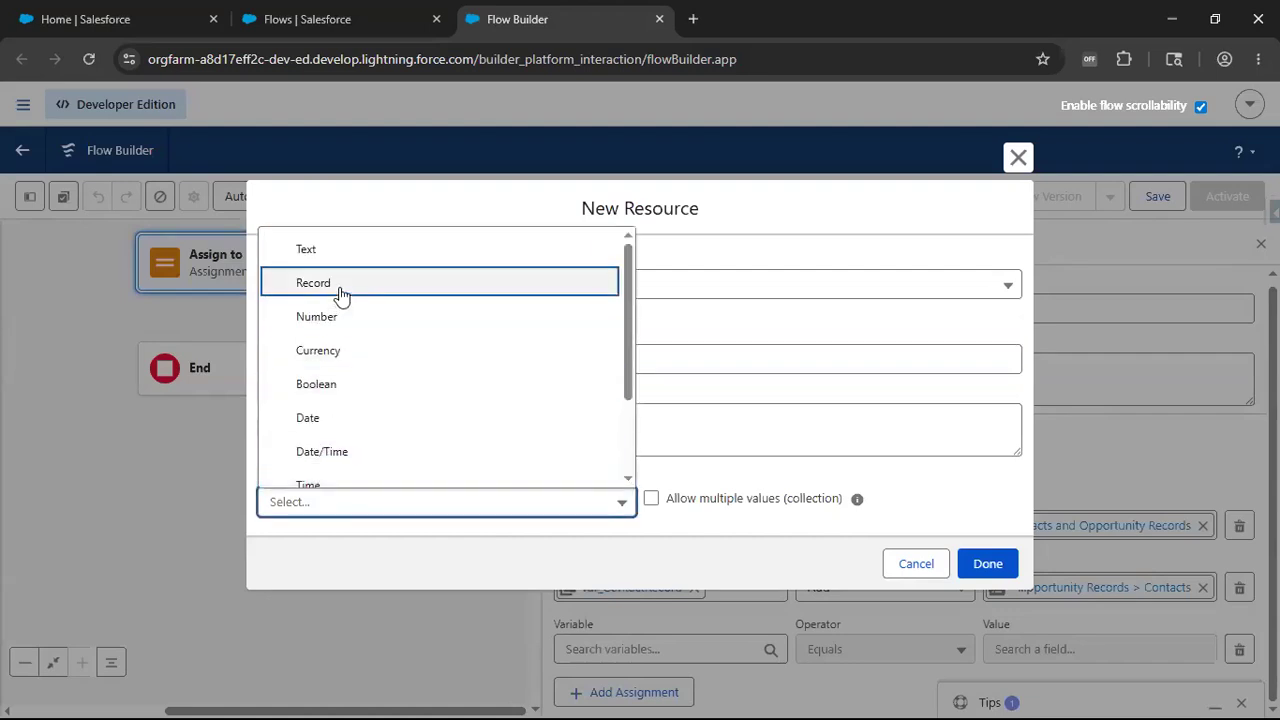
pyautogui.click(341, 290)
pyautogui.click(644, 446)
pyautogui.click(333, 506)
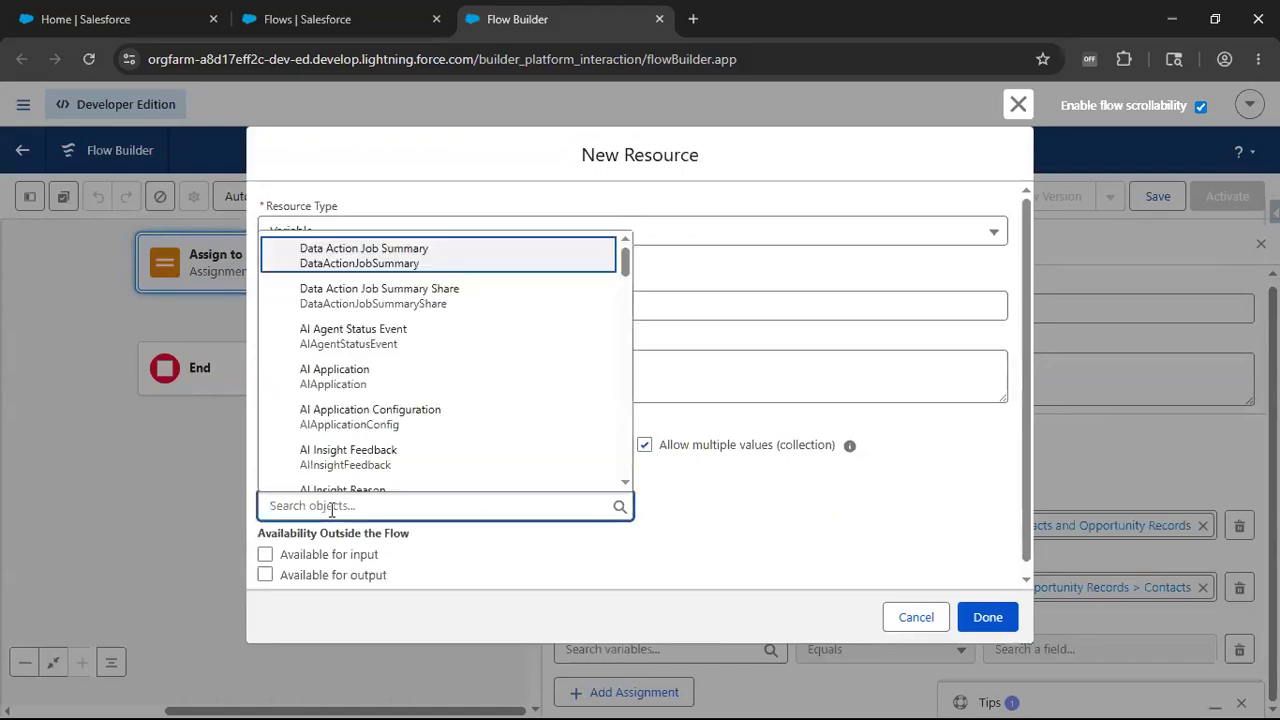
pyautogui.write('Oppo')
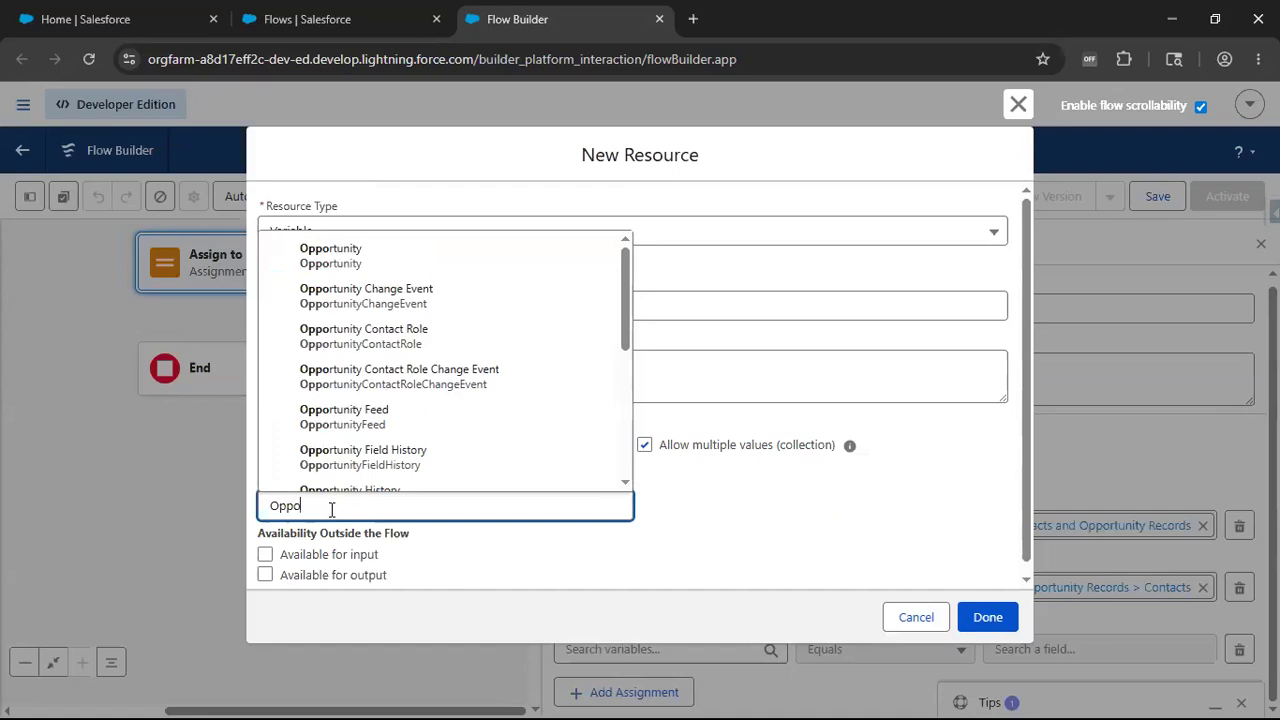
pyautogui.click(315, 258)
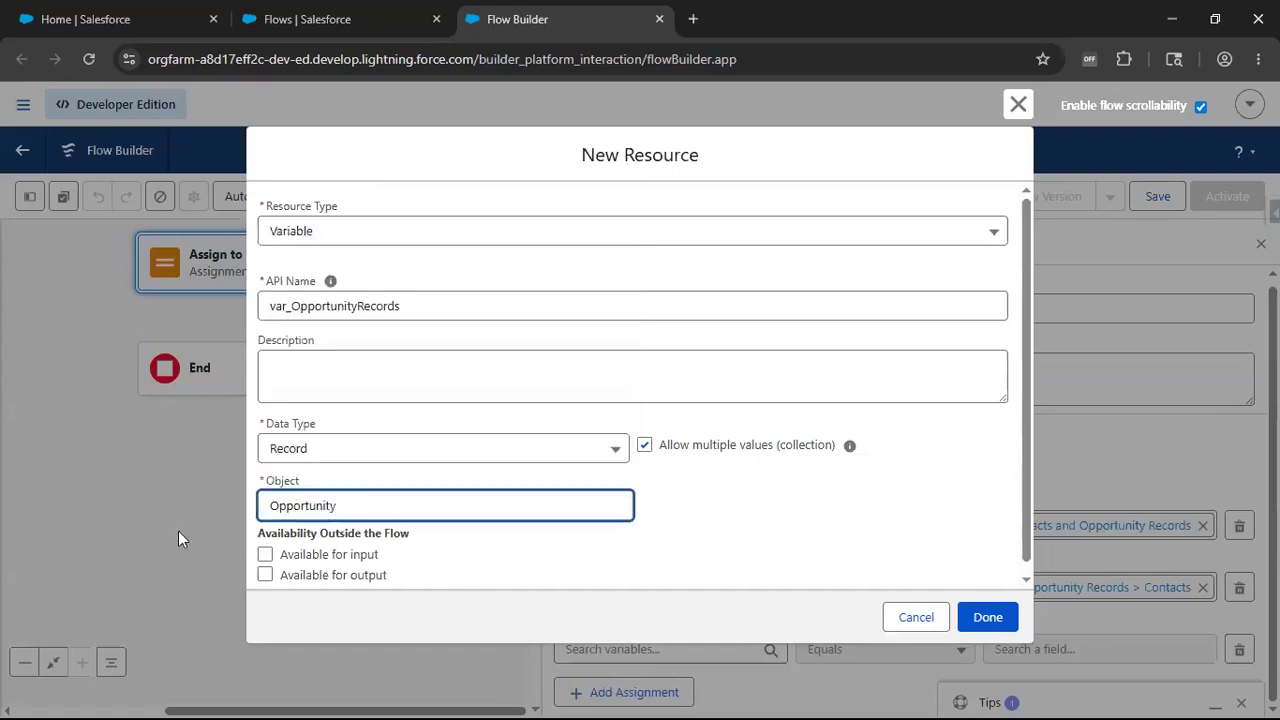
pyautogui.click(345, 576)
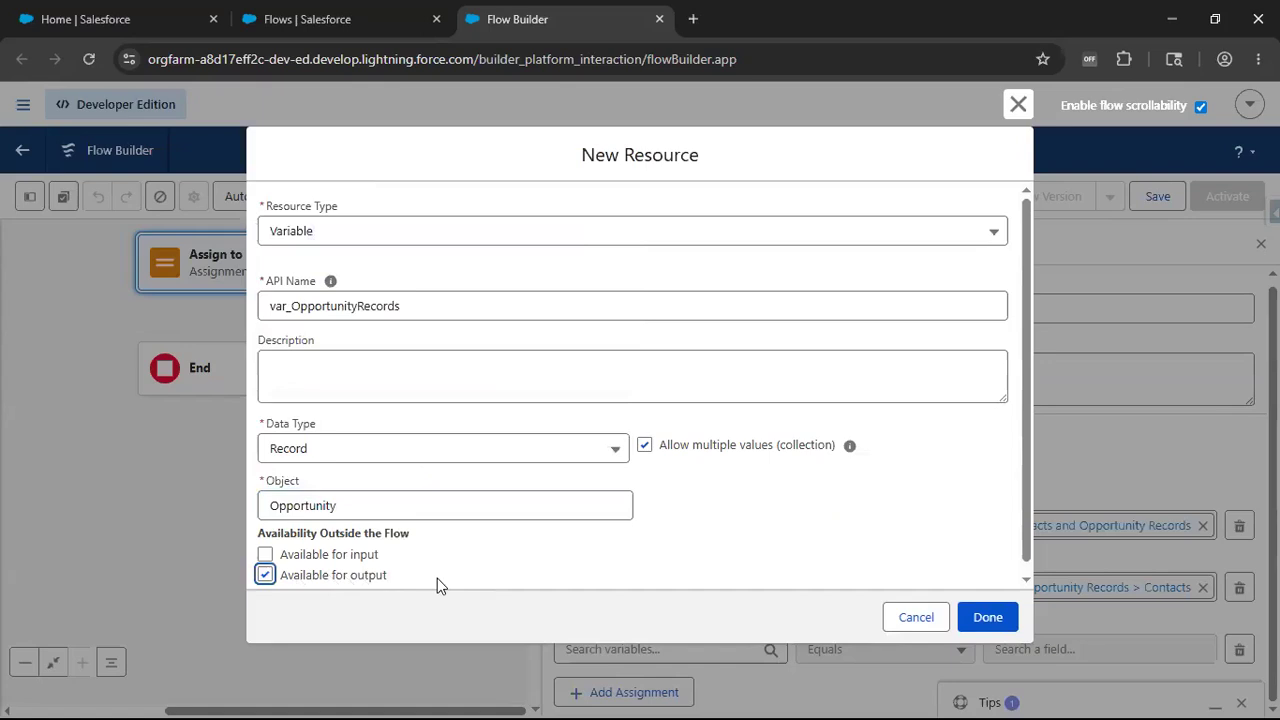
pyautogui.click(988, 619)
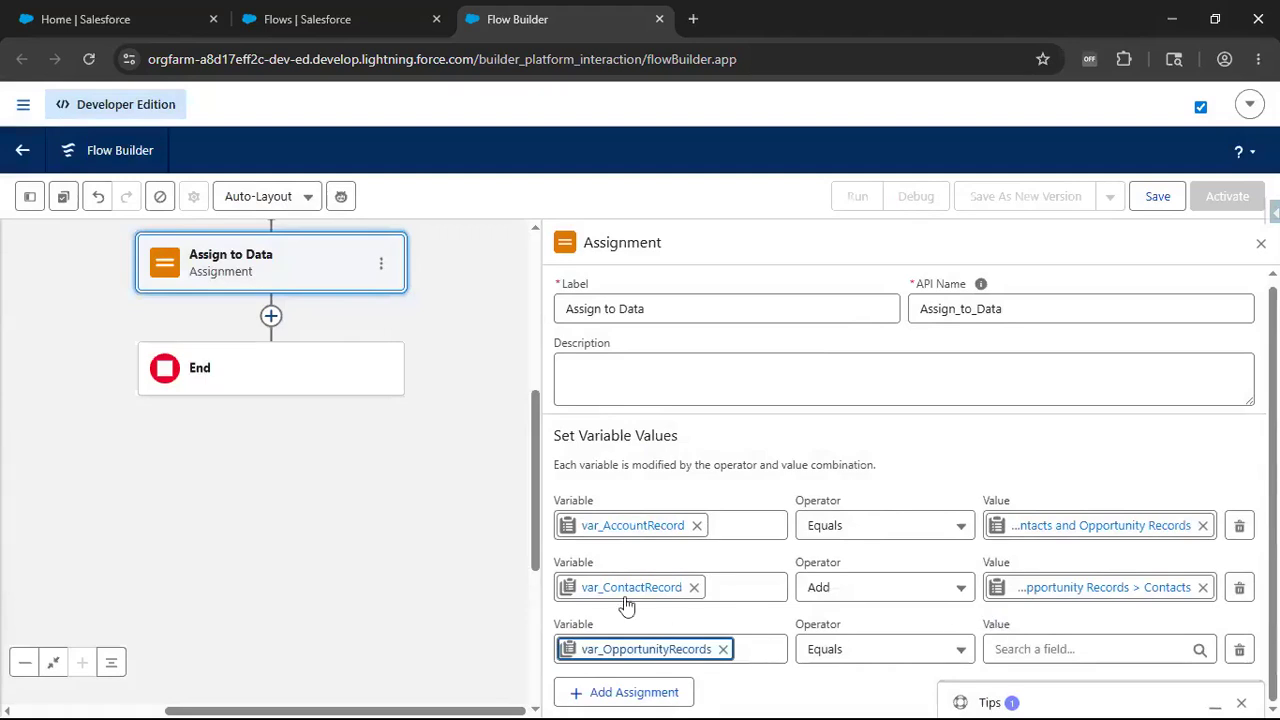
# Rename the contact collection variable to var_ContactRecords through the flow's resource manager
pyautogui.click(29, 198)
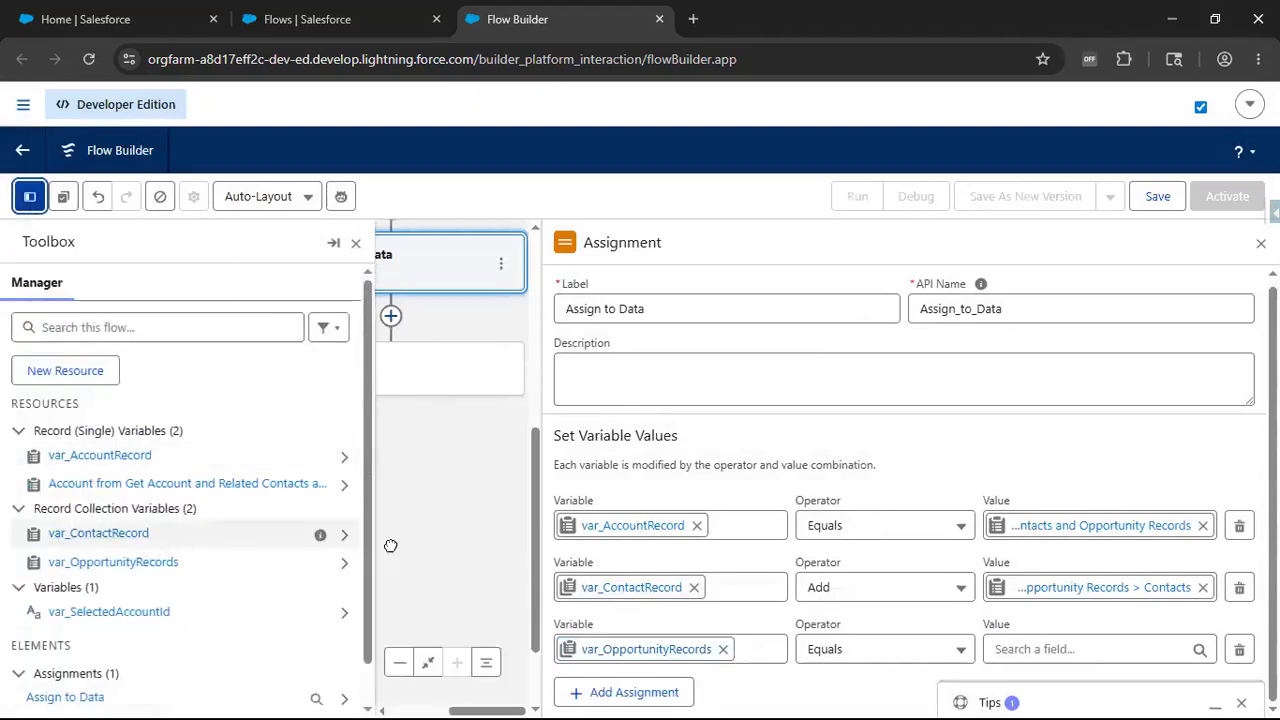
pyautogui.click(344, 541)
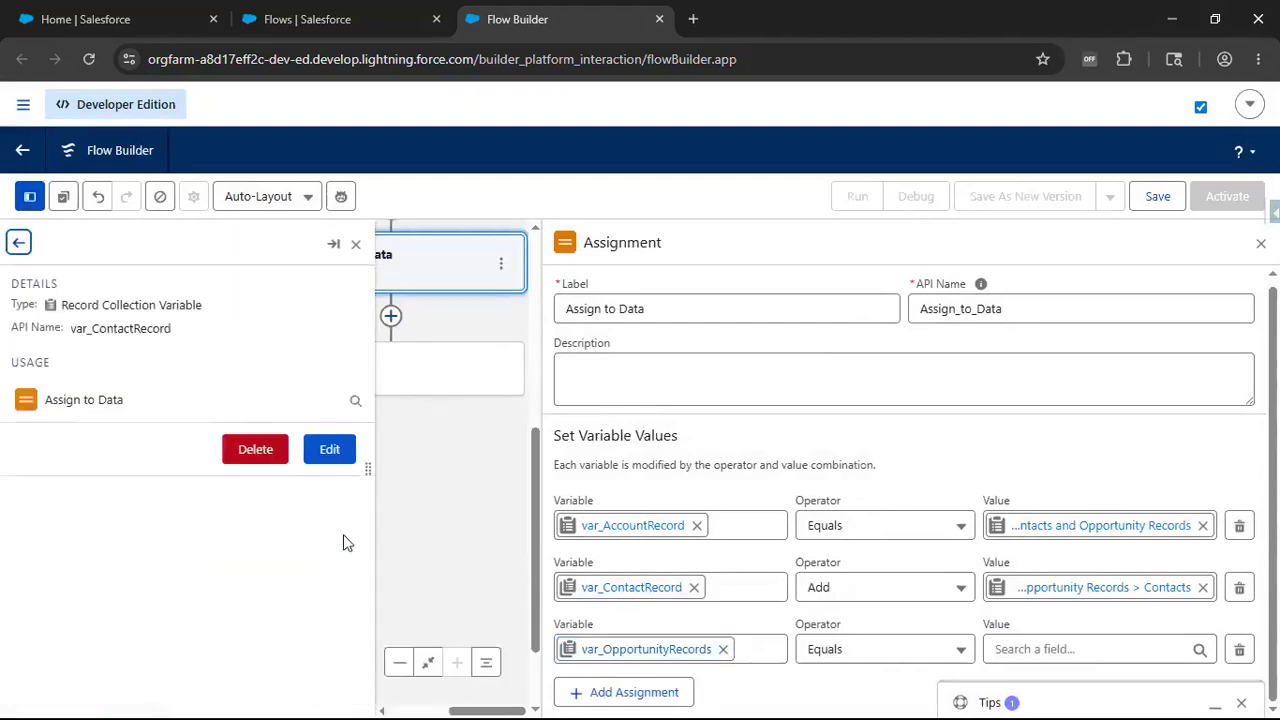
pyautogui.click(335, 453)
pyautogui.click(404, 259)
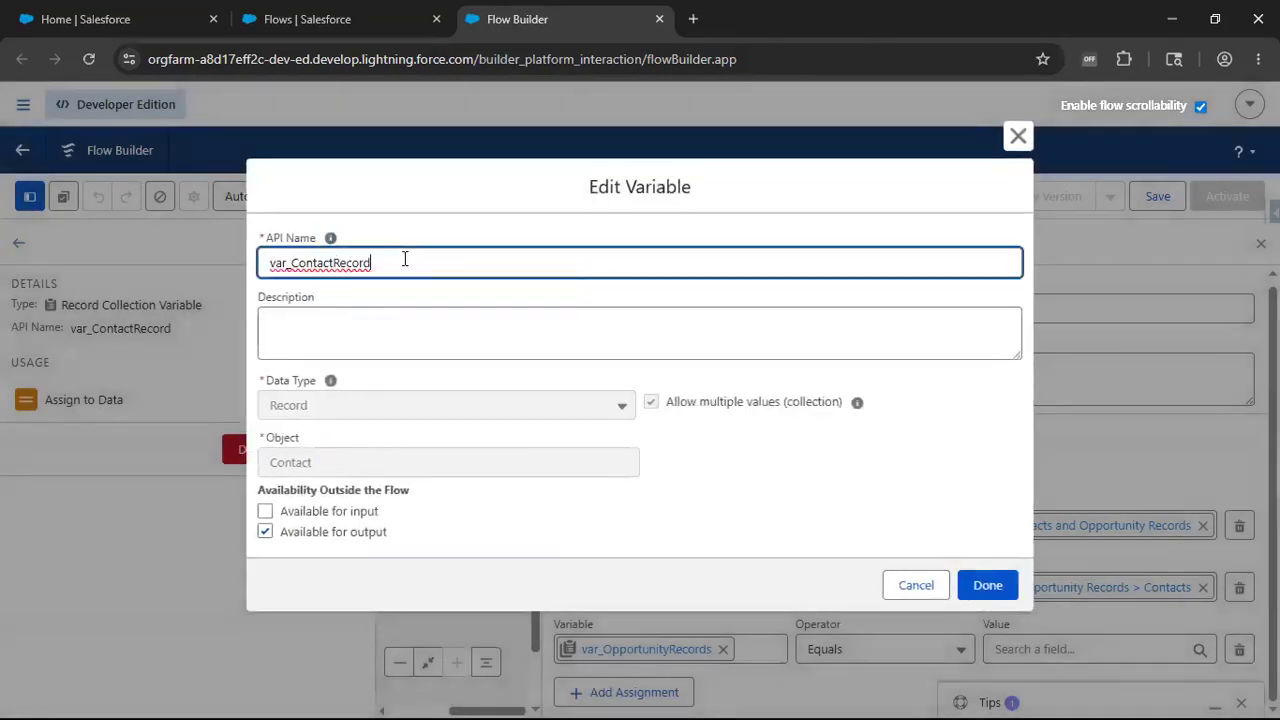
pyautogui.write('s')
pyautogui.click(987, 586)
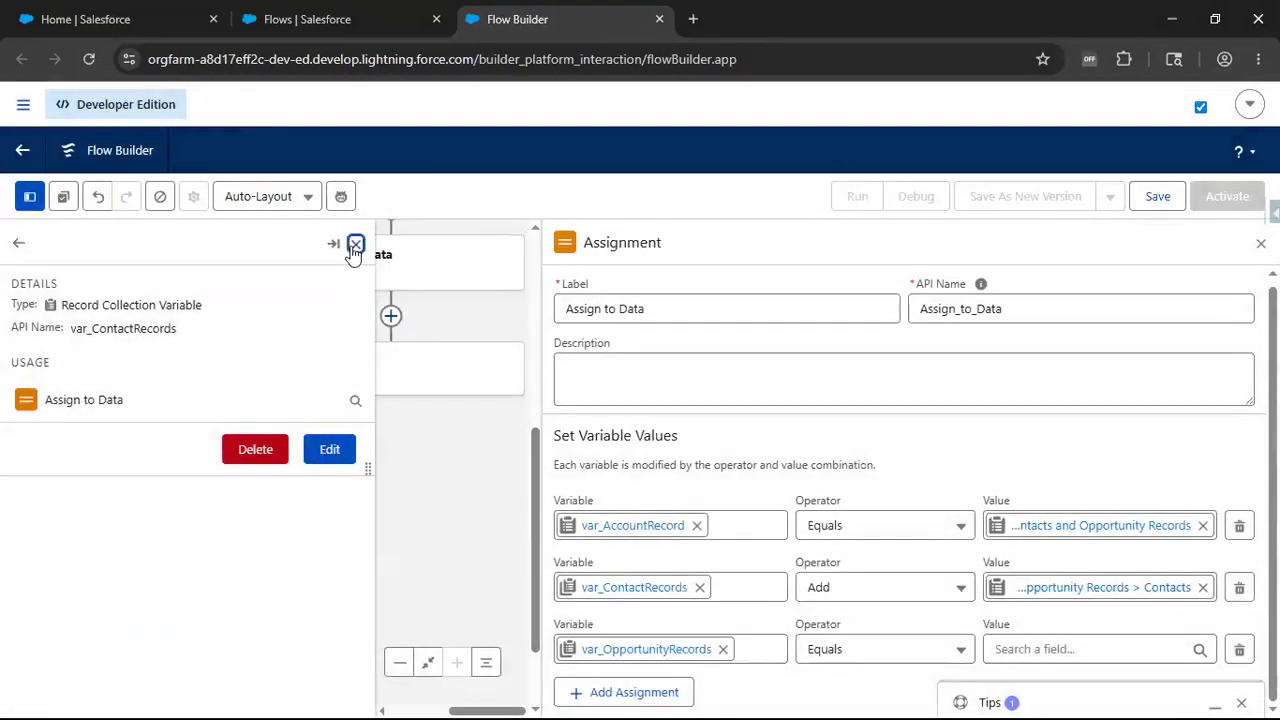
pyautogui.click(355, 244)
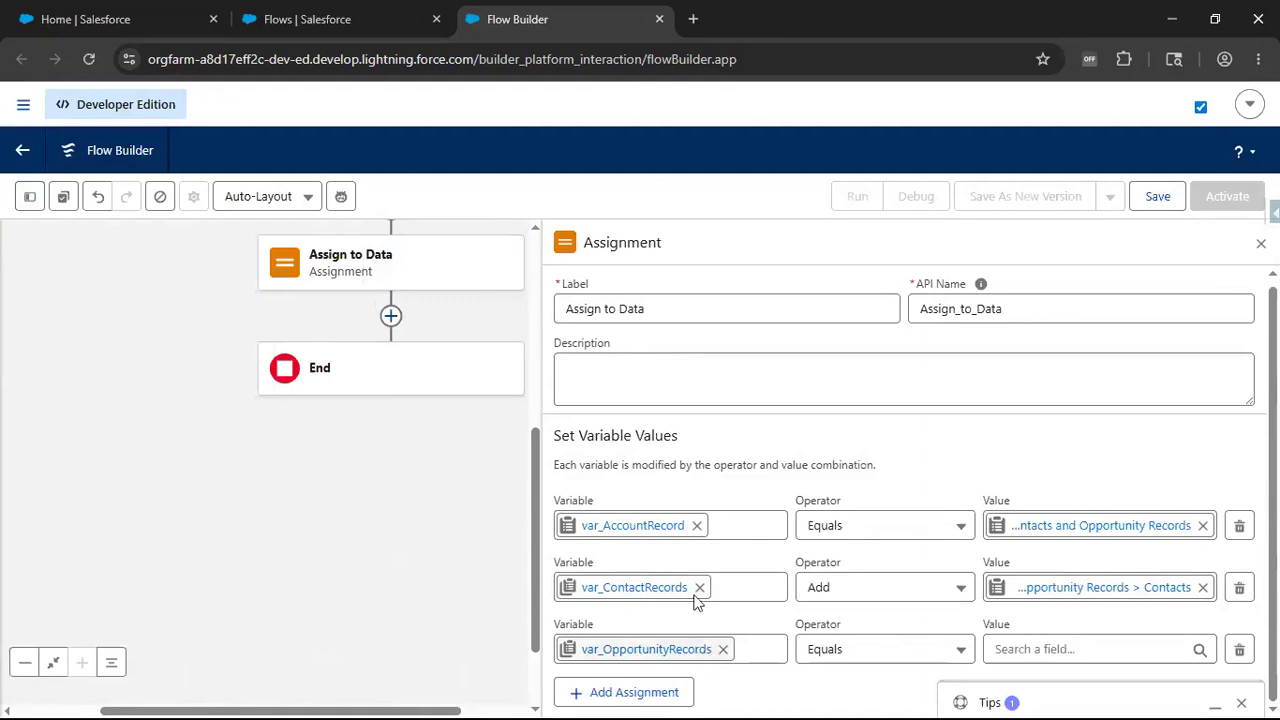
# Add the related Opportunities from the Get Records account to var_OpportunityRecords using the Add operator
pyautogui.click(880, 651)
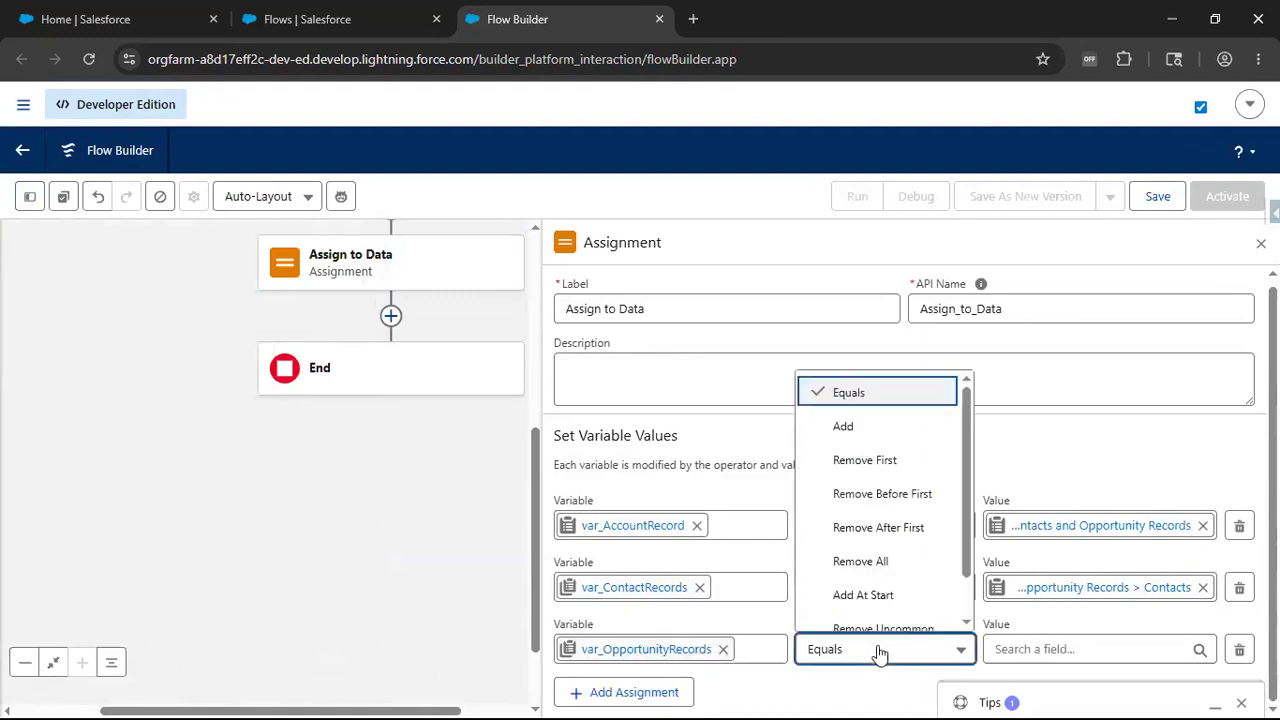
pyautogui.click(870, 432)
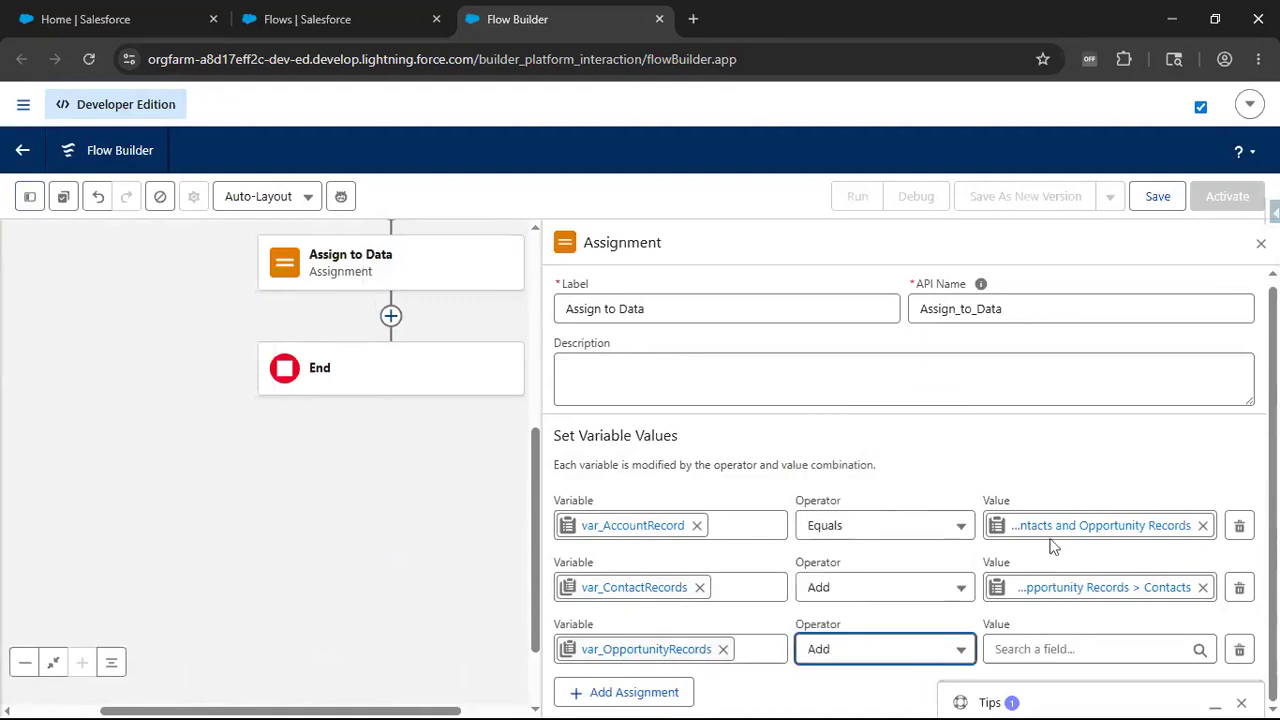
pyautogui.click(1075, 649)
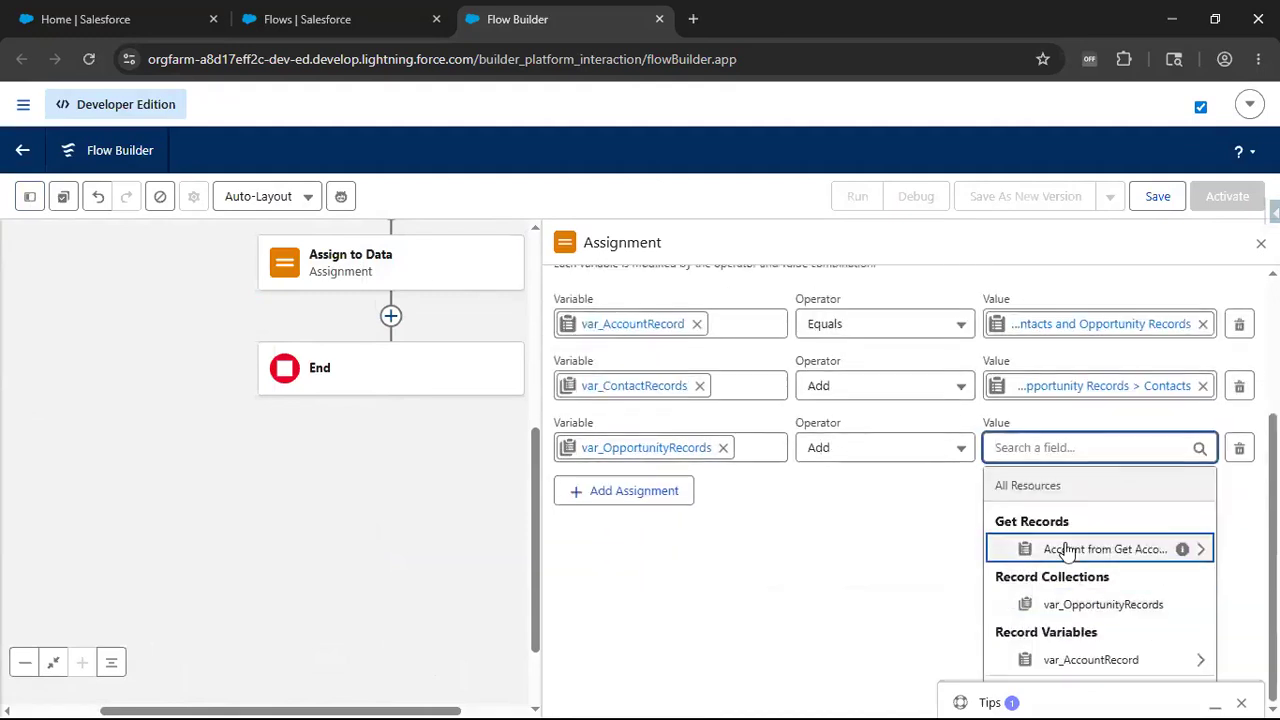
pyautogui.click(1068, 549)
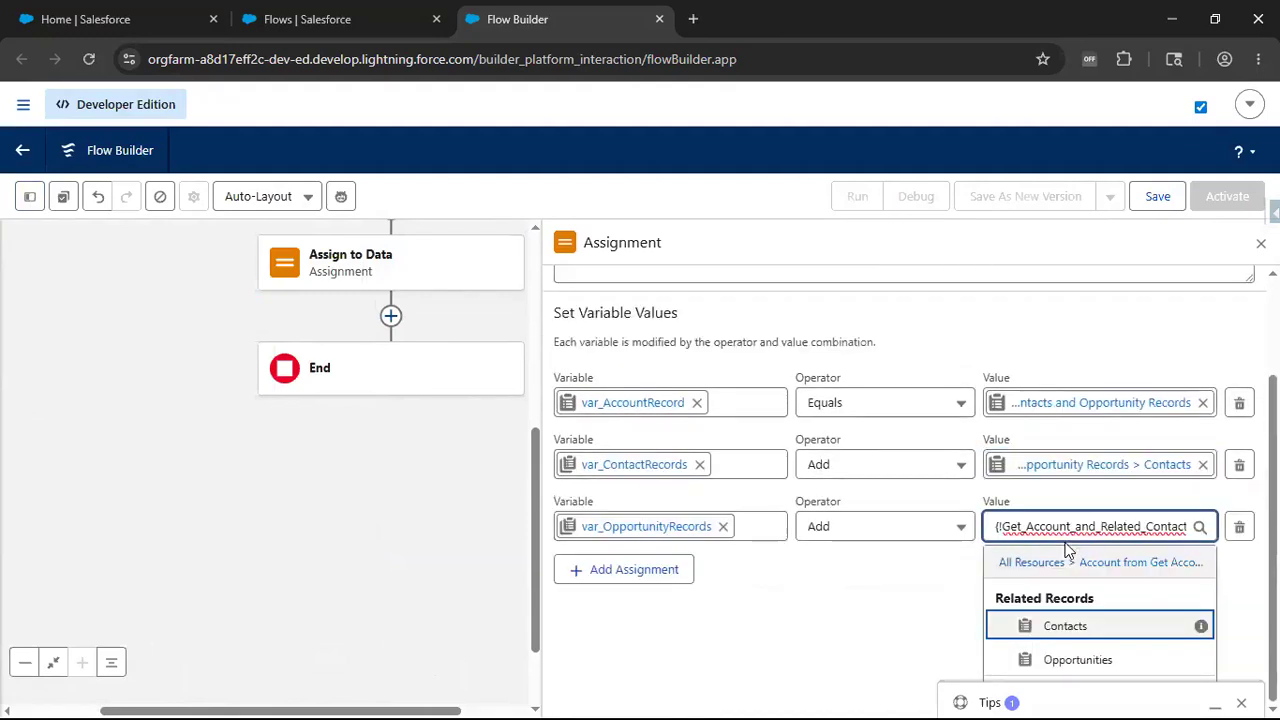
pyautogui.click(1066, 658)
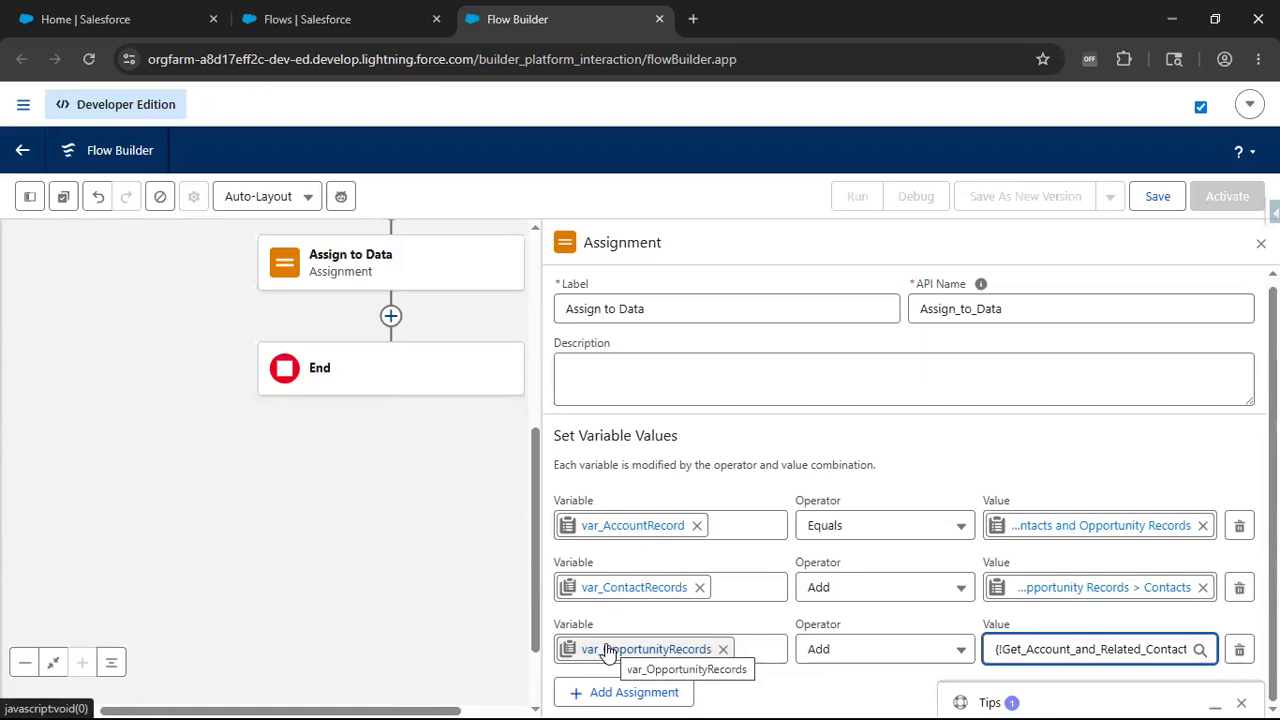
# Start saving the flow and set its label to "Get Account along with Contact and Opportunity Records"
pyautogui.click(1155, 198)
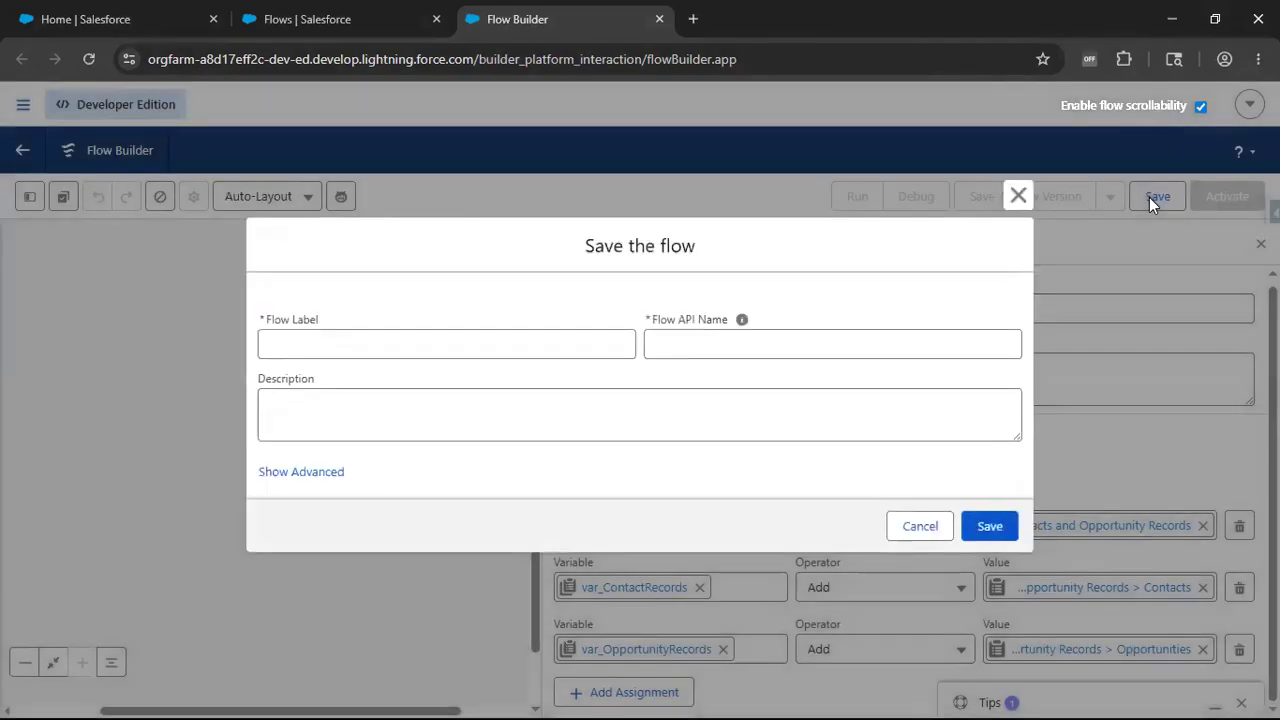
pyautogui.click(438, 344)
pyautogui.write('Get Account along with Contac')
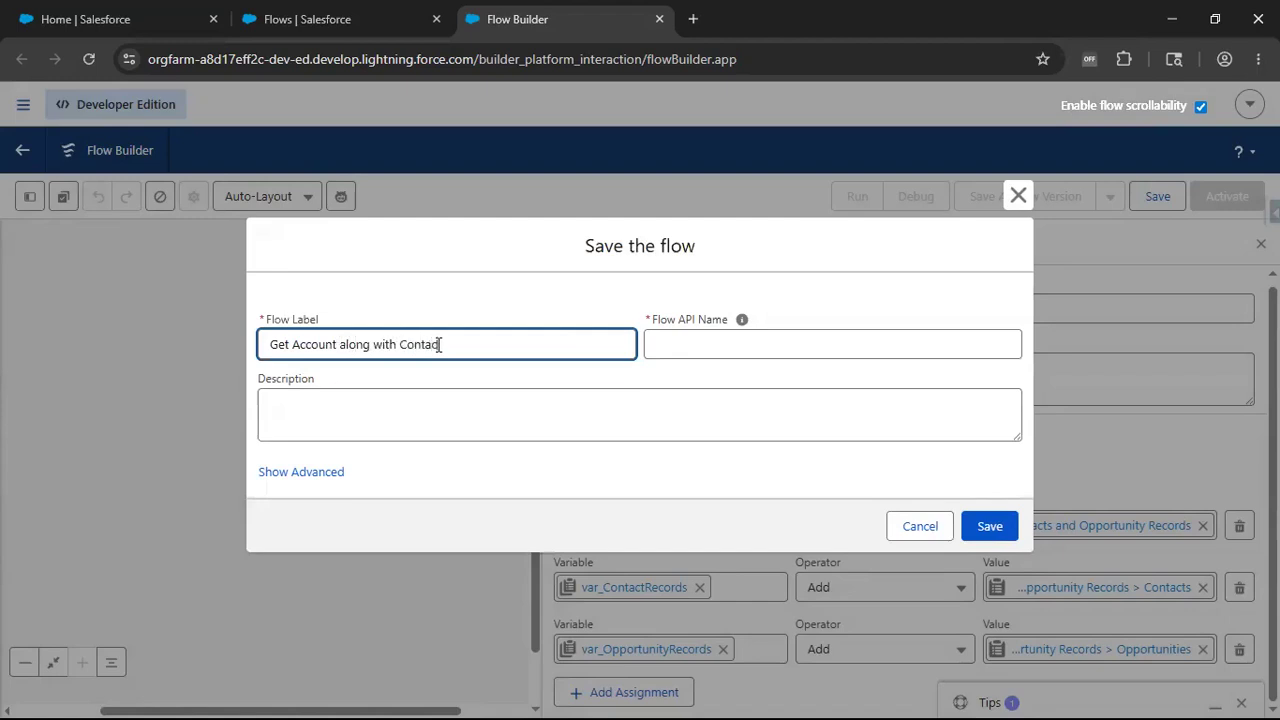
pyautogui.write('pportu')
pyautogui.press('BackSpace')
pyautogui.write('Records')
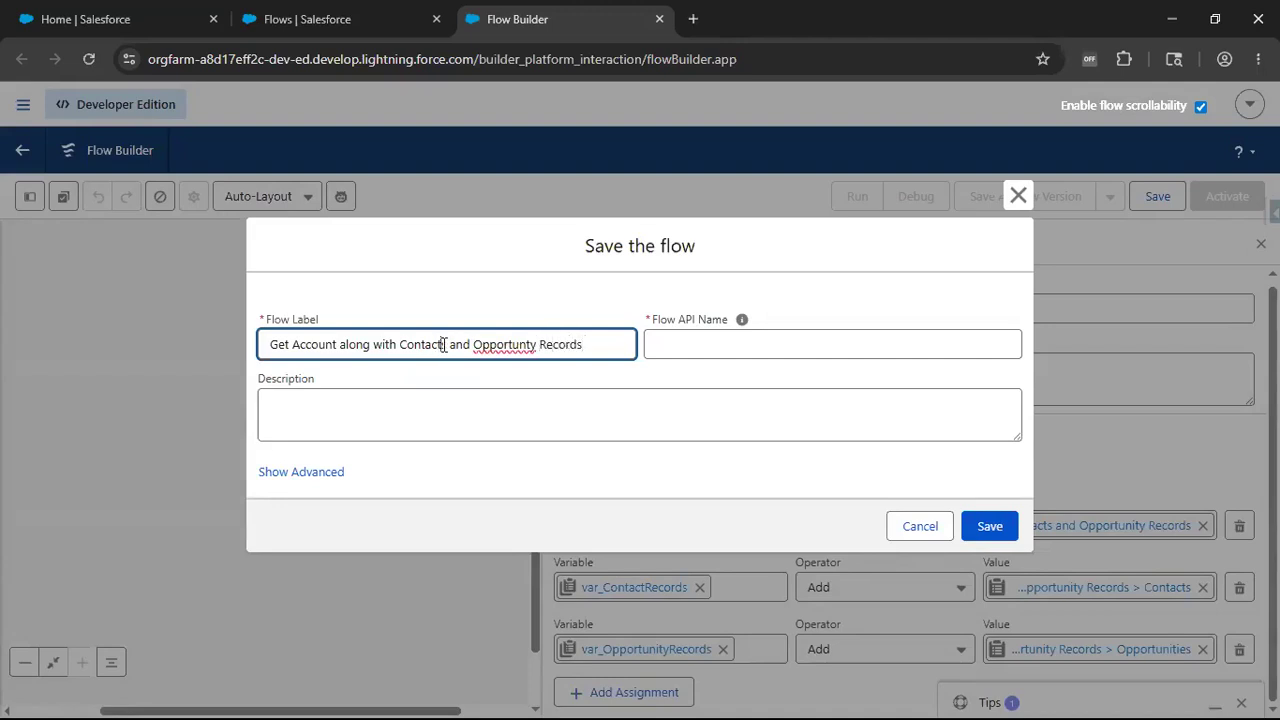
pyautogui.rightClick(506, 343)
pyautogui.click(471, 386)
pyautogui.doubleClick(500, 344)
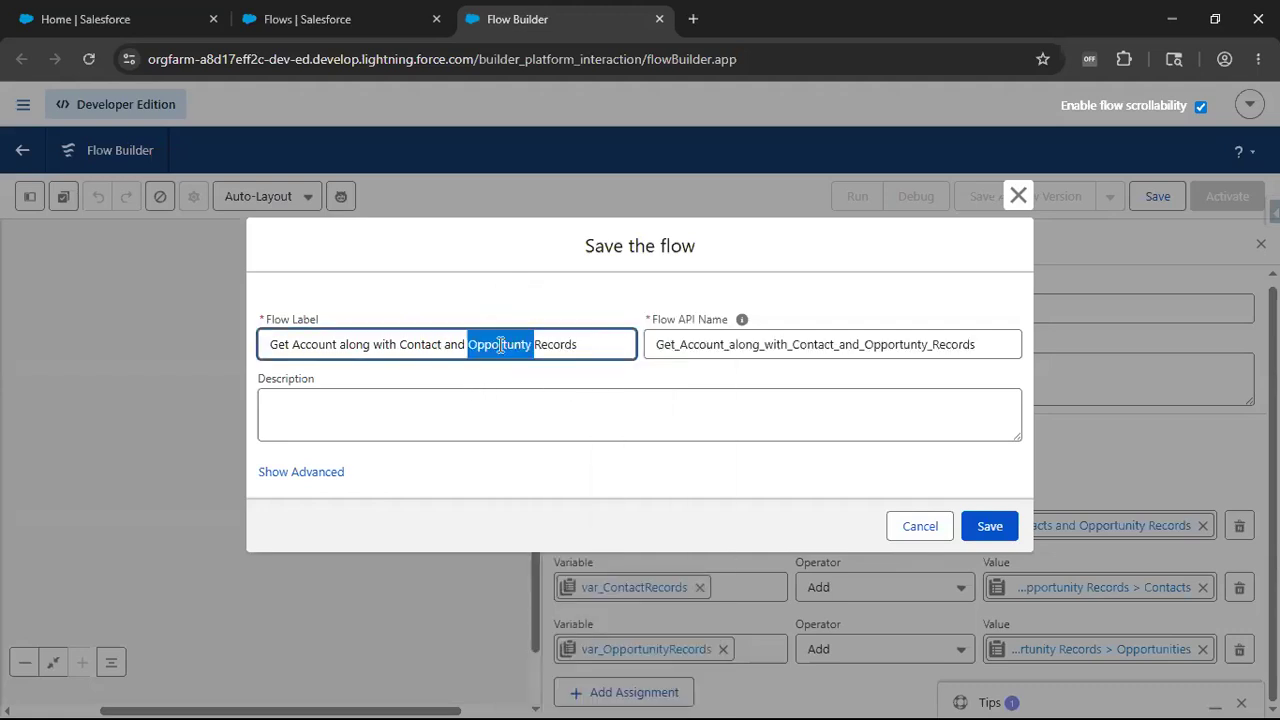
pyautogui.write('Opportun')
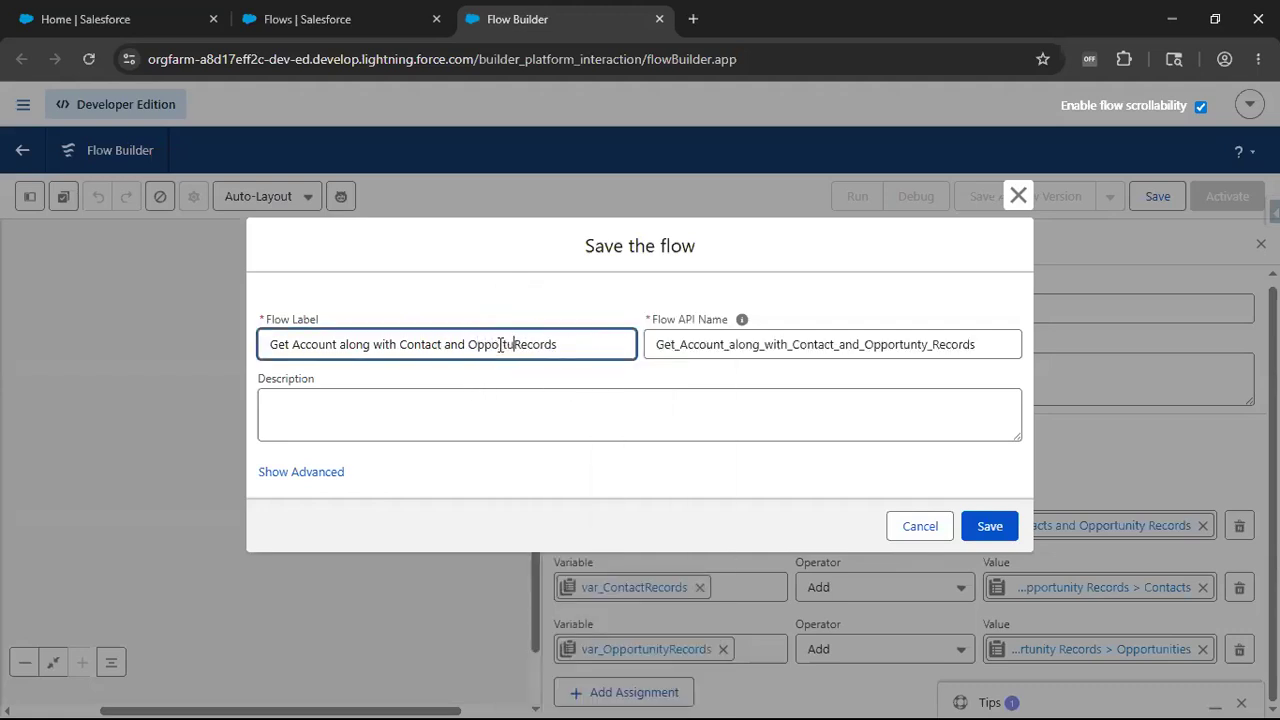
pyautogui.write('ity')
# Clear the flow API name and regenerate it from the corrected label
pyautogui.click(698, 351)
pyautogui.press('BackSpace')
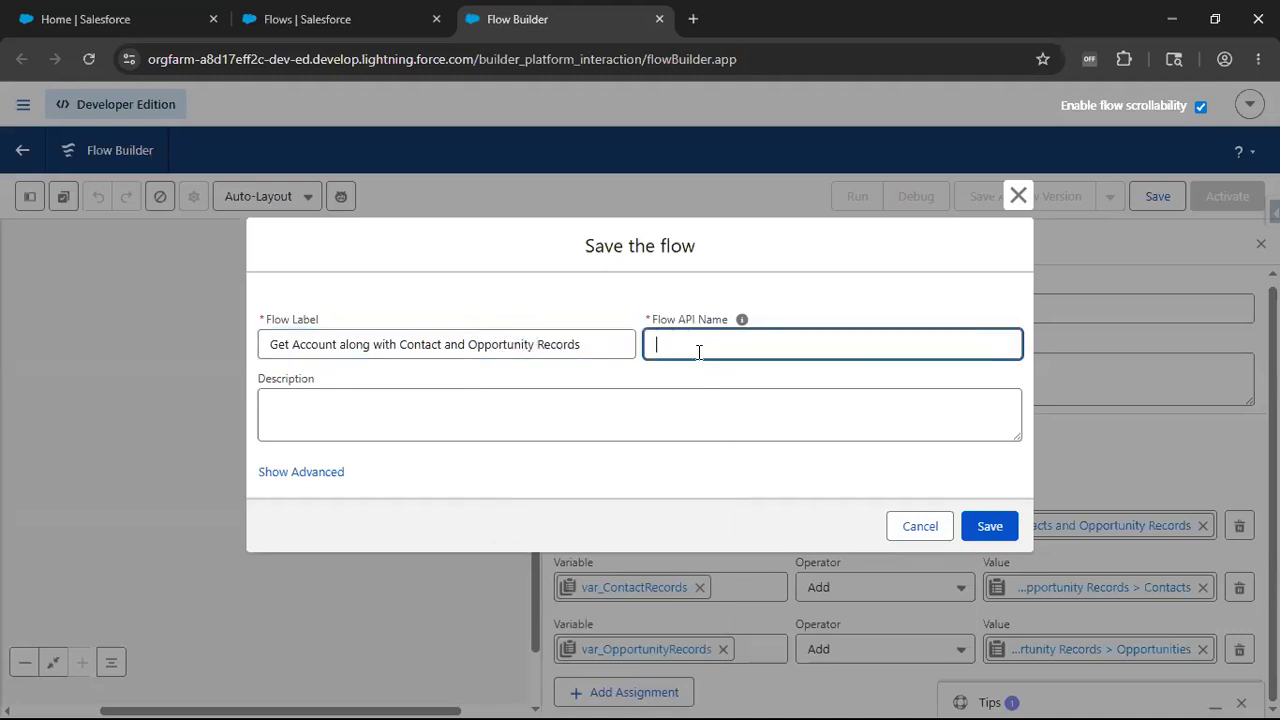
pyautogui.click(487, 331)
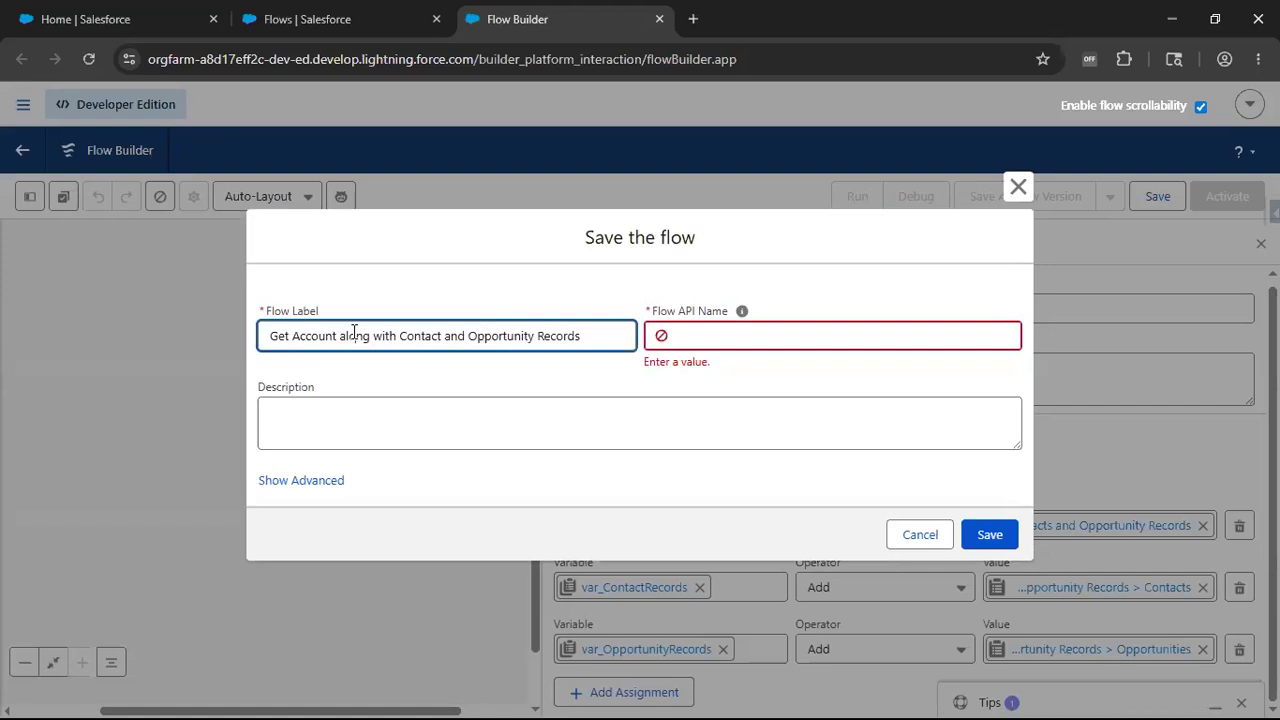
pyautogui.press('Tab')
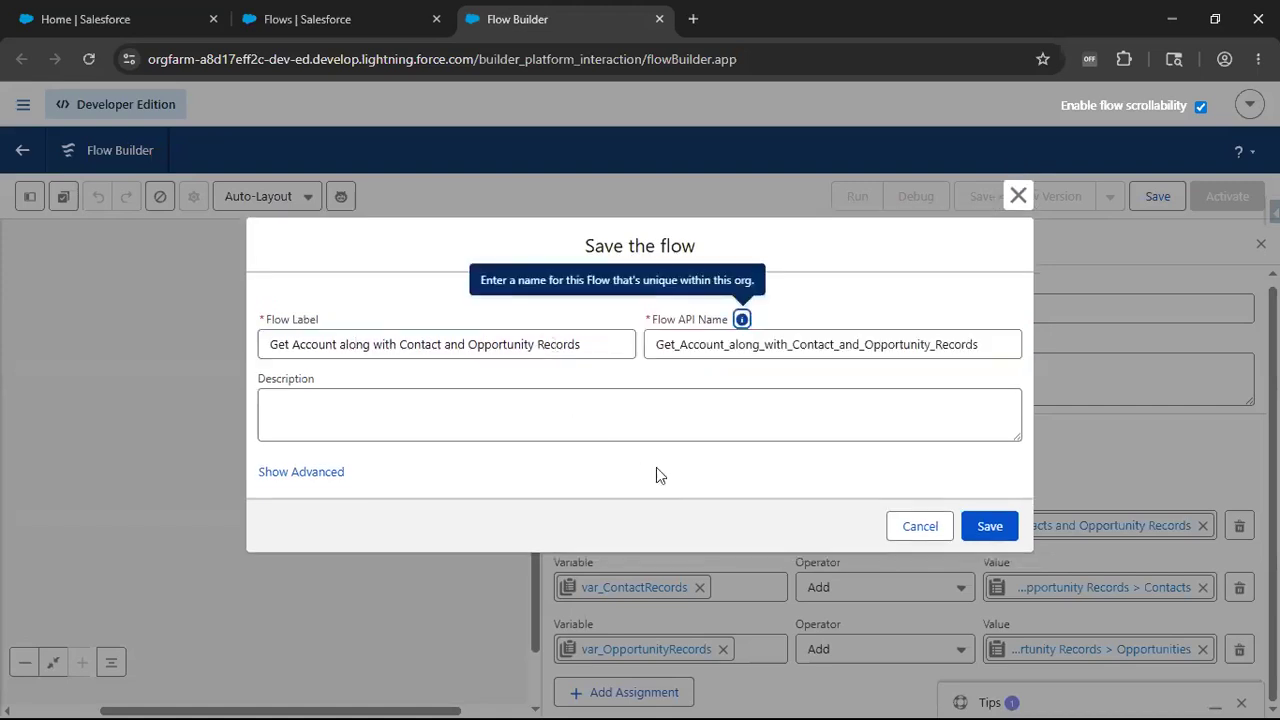
# Append "Subflow" to the flow label, regenerate the API name as Get_Account_along_with_Contact_and_Opportunity_Records_Subflow, and save the flow
pyautogui.click(613, 340)
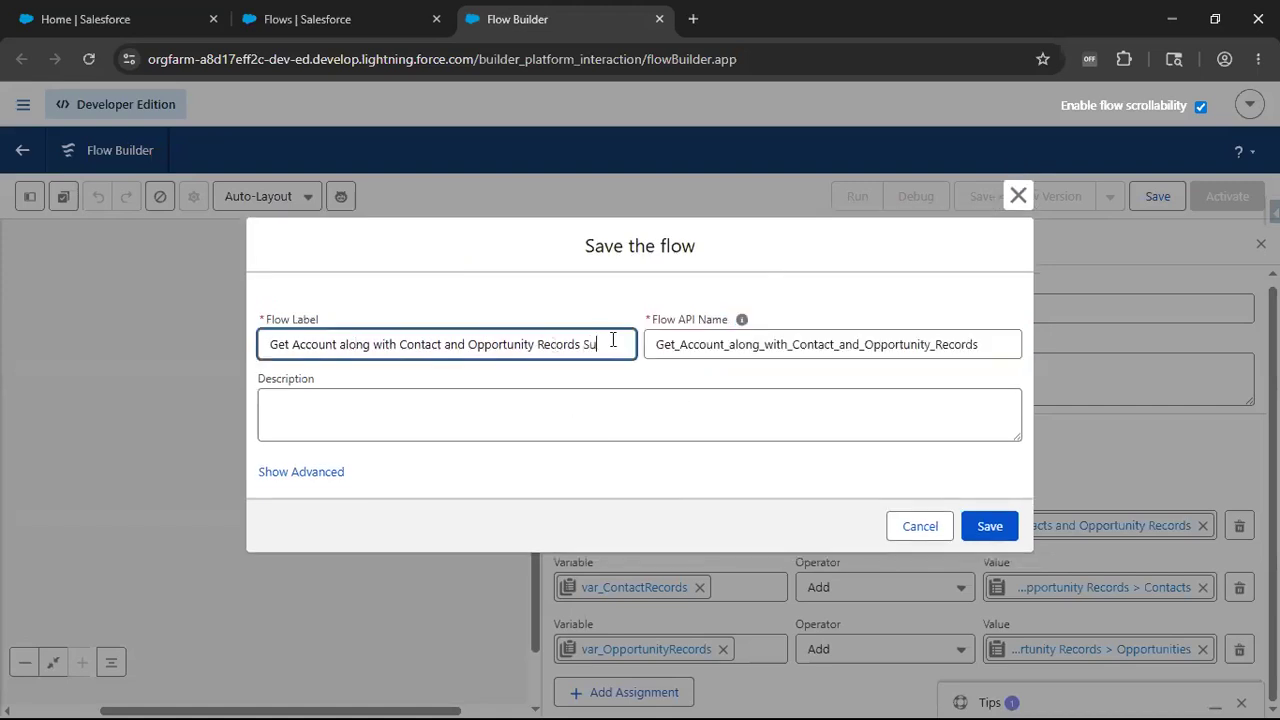
pyautogui.write('Subflow')
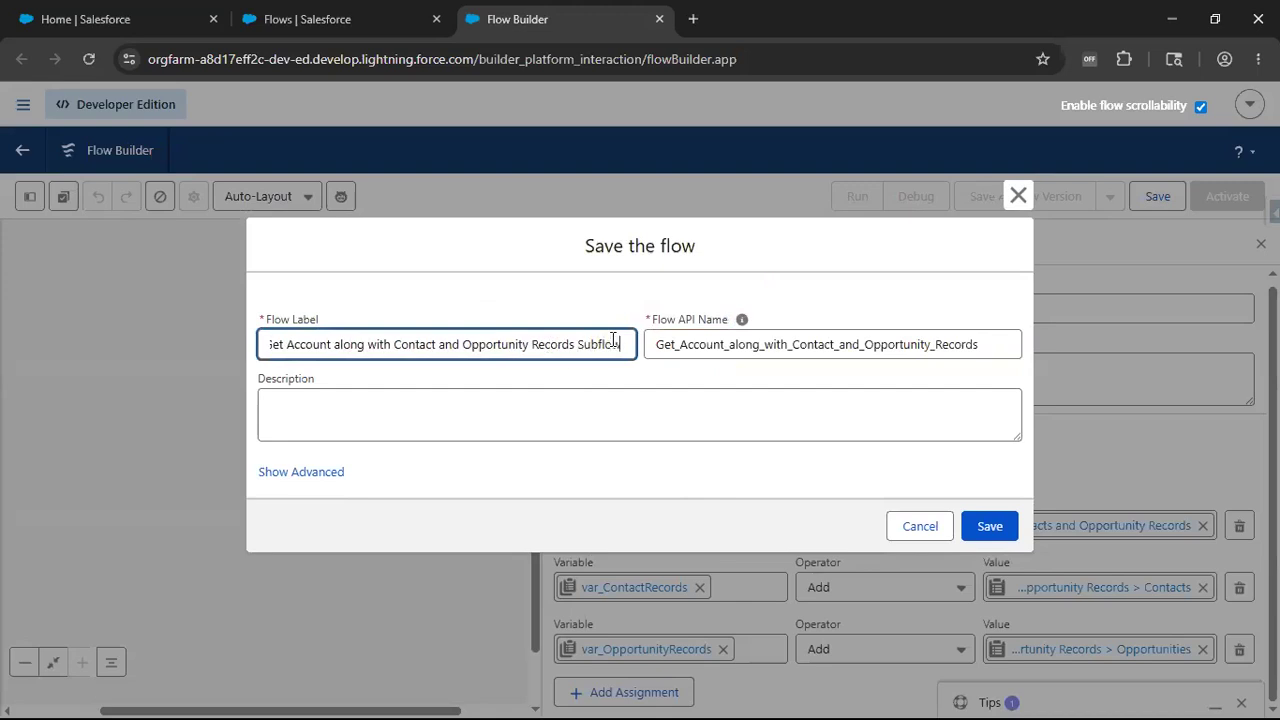
pyautogui.tripleClick(723, 343)
pyautogui.press('BackSpace')
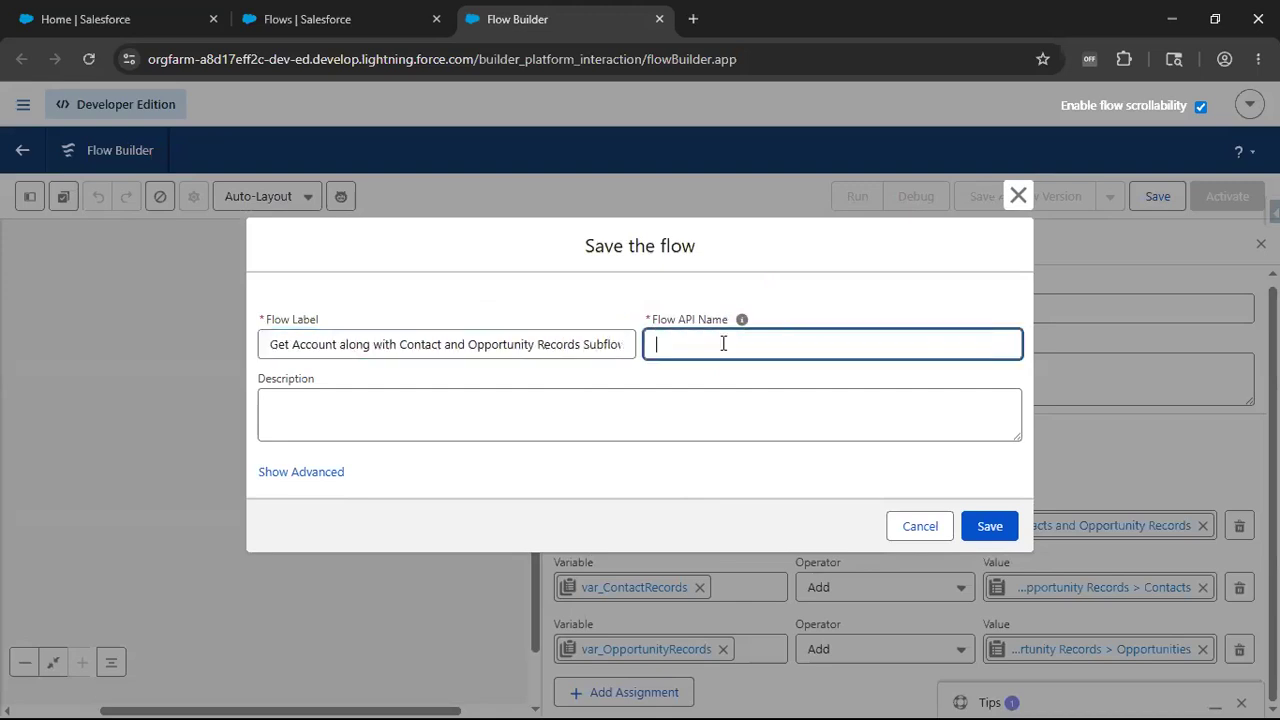
pyautogui.click(626, 341)
pyautogui.press('Tab')
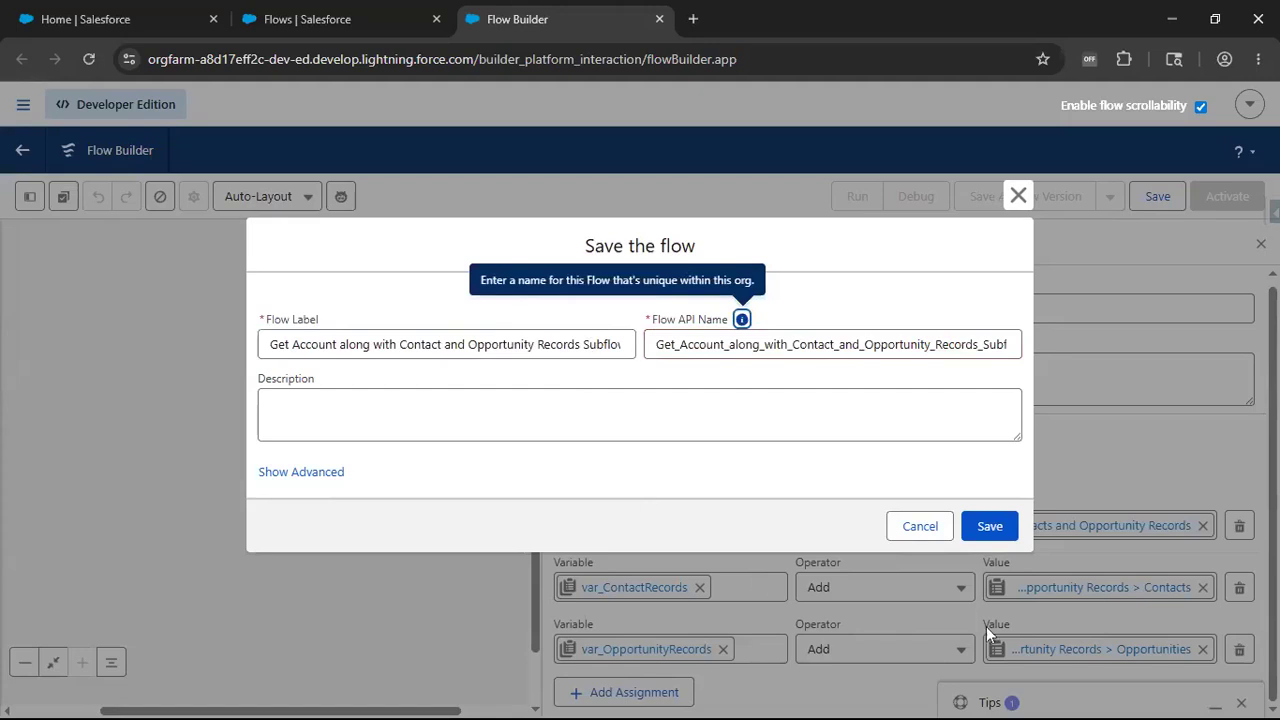
pyautogui.click(986, 530)
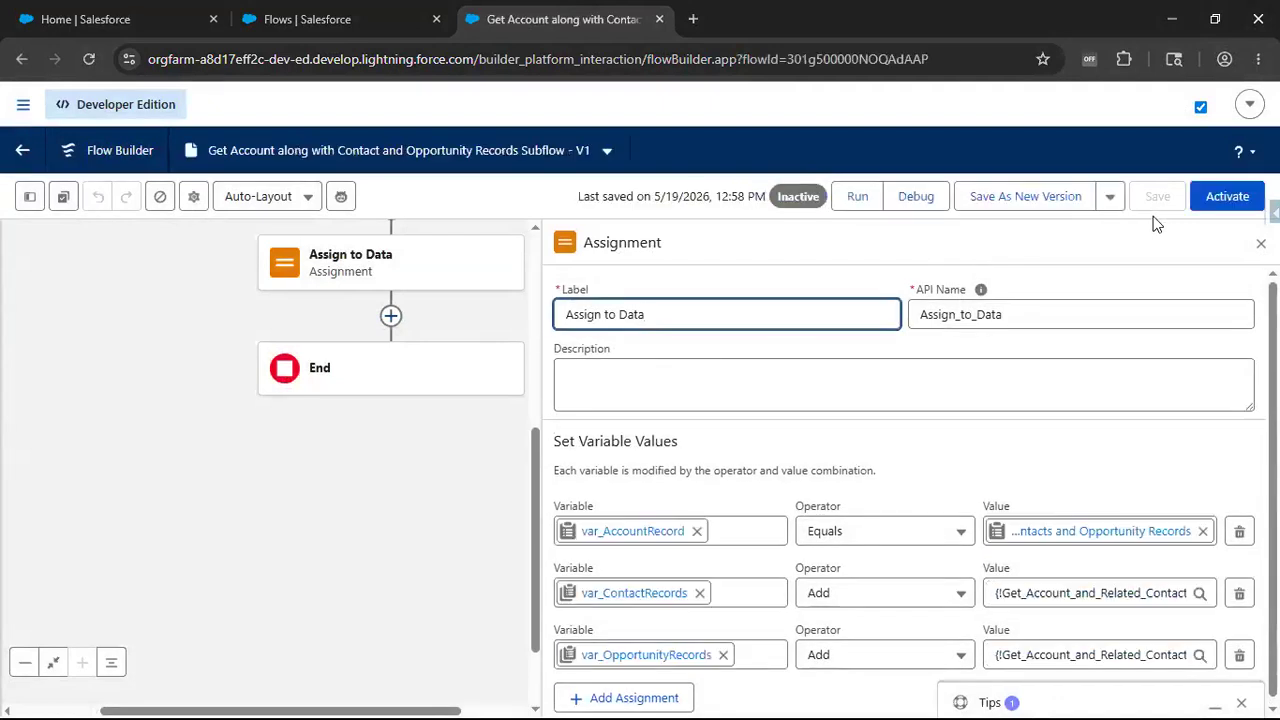
# Run the saved flow once and close its result page, and open the debug setup at the var_SelectedAccountId input
pyautogui.click(858, 197)
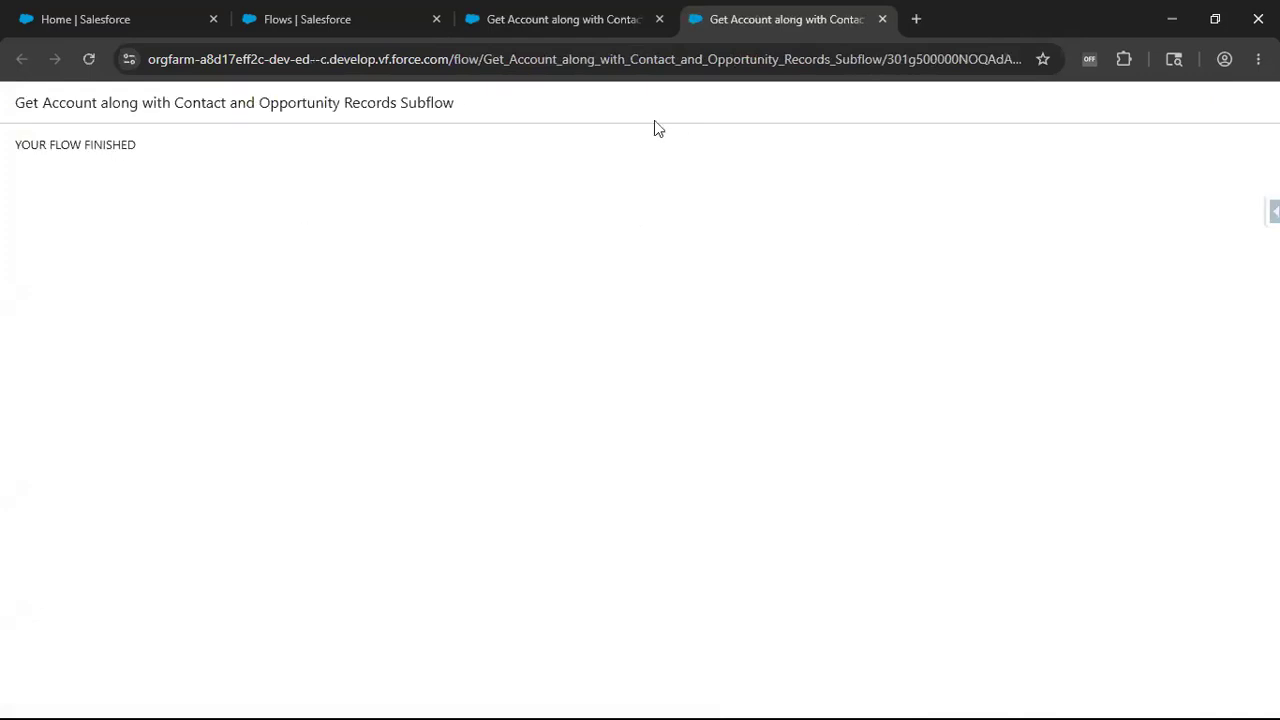
pyautogui.click(881, 19)
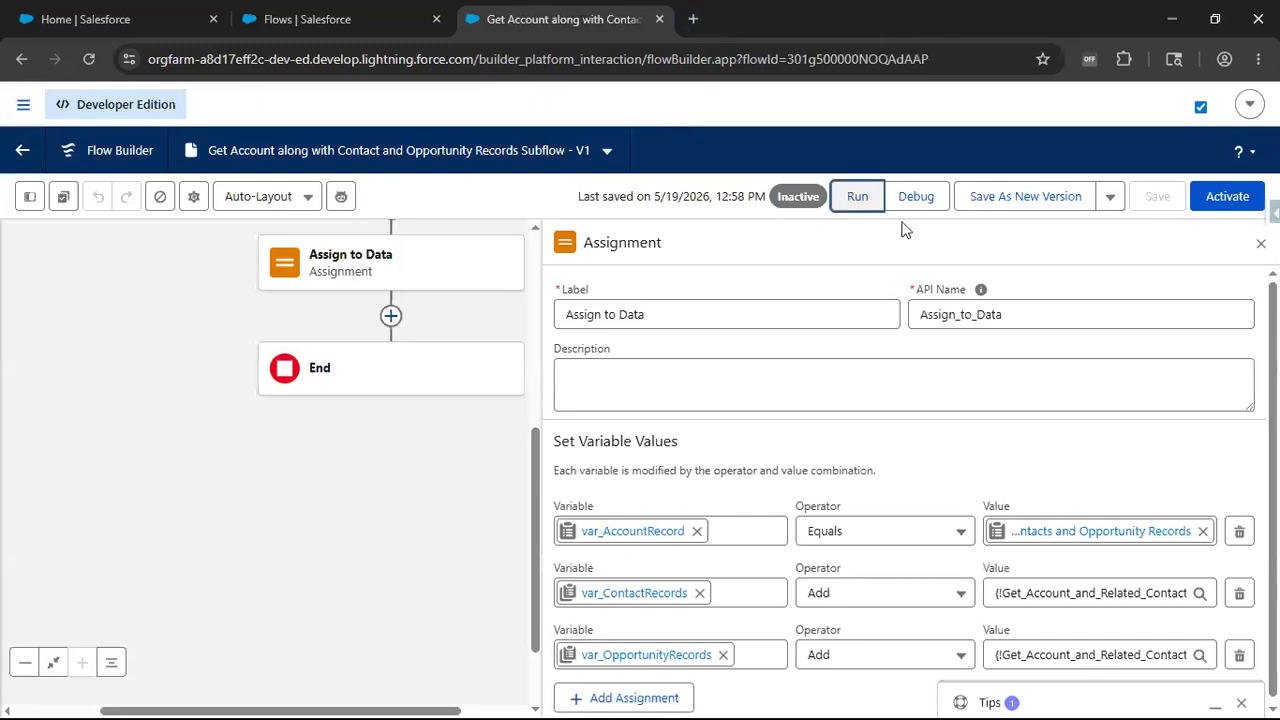
pyautogui.click(916, 205)
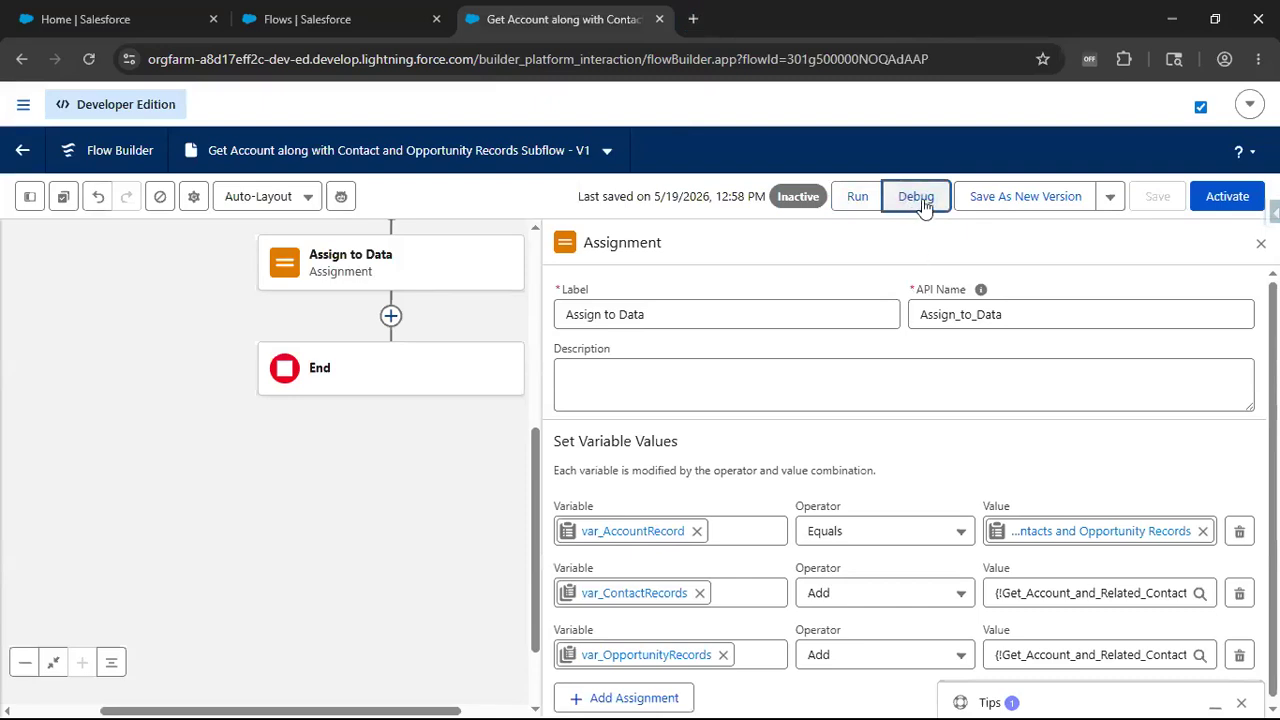
pyautogui.click(918, 199)
pyautogui.click(78, 479)
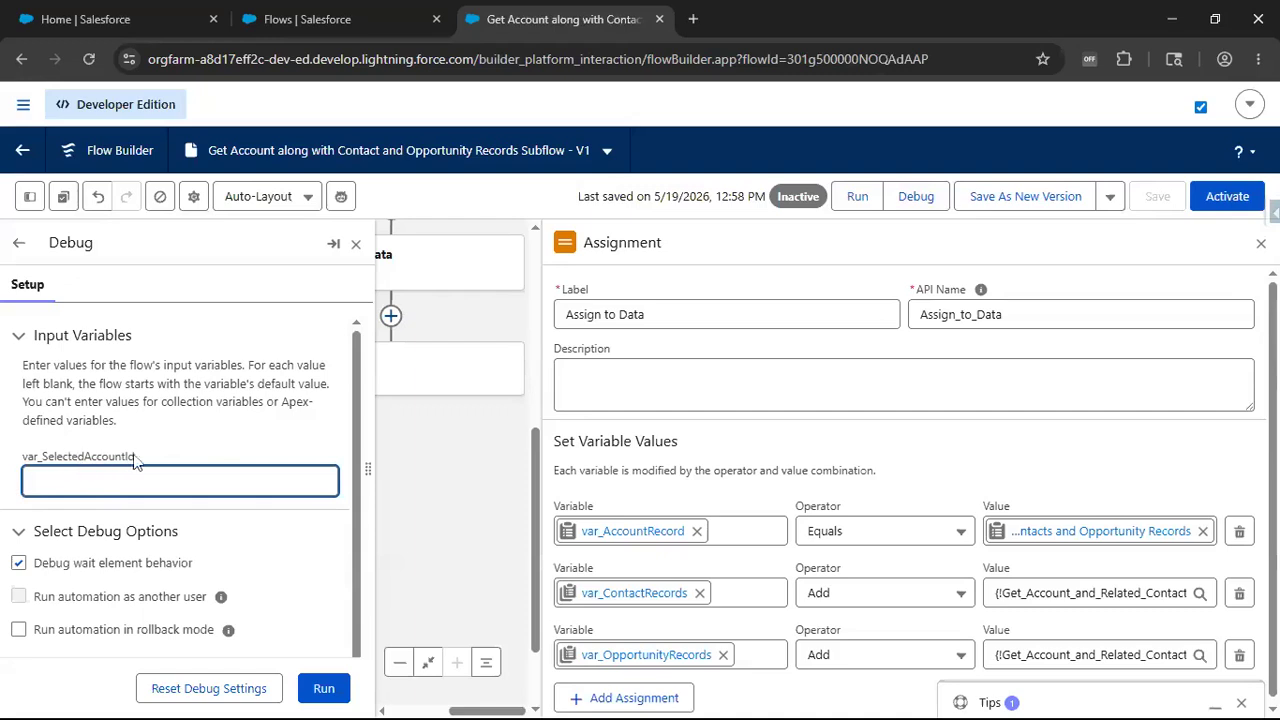
# Find Accounts through the App Launcher on the Salesforce home page, open the list in a separate tab, and open the Edge Communications account
pyautogui.click(128, 19)
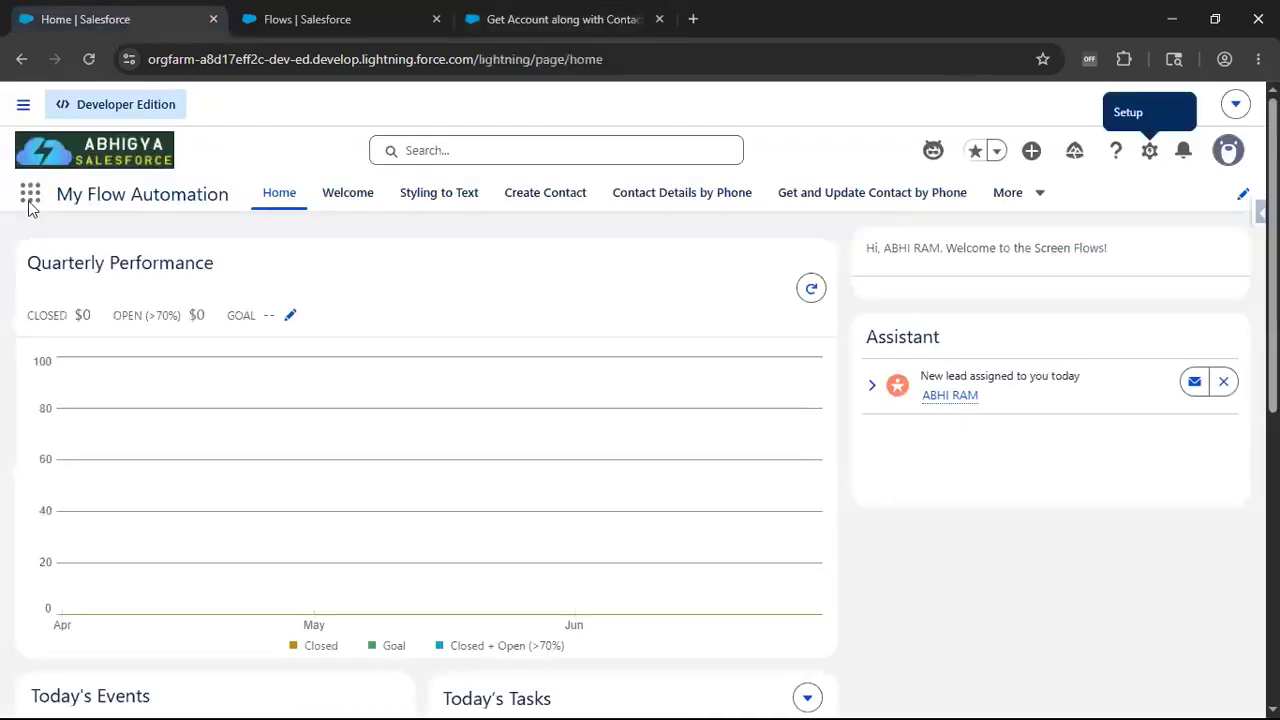
pyautogui.click(31, 203)
pyautogui.write('A')
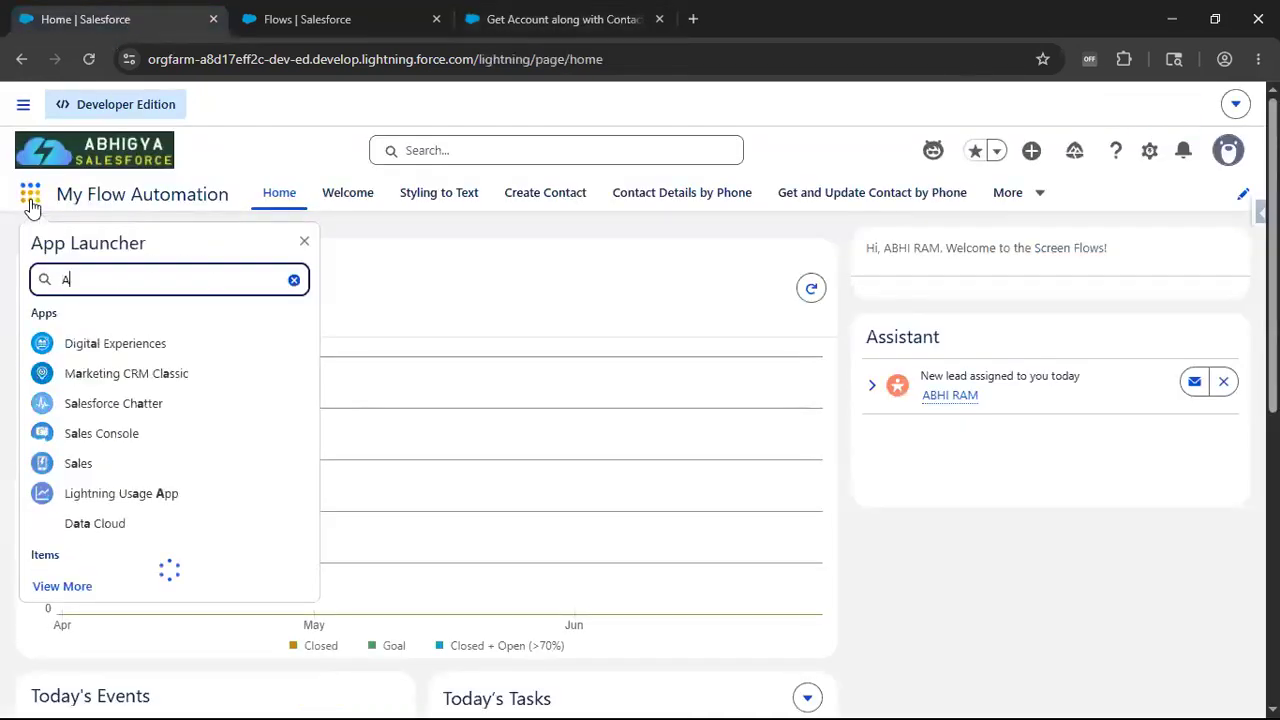
pyautogui.write('ccount')
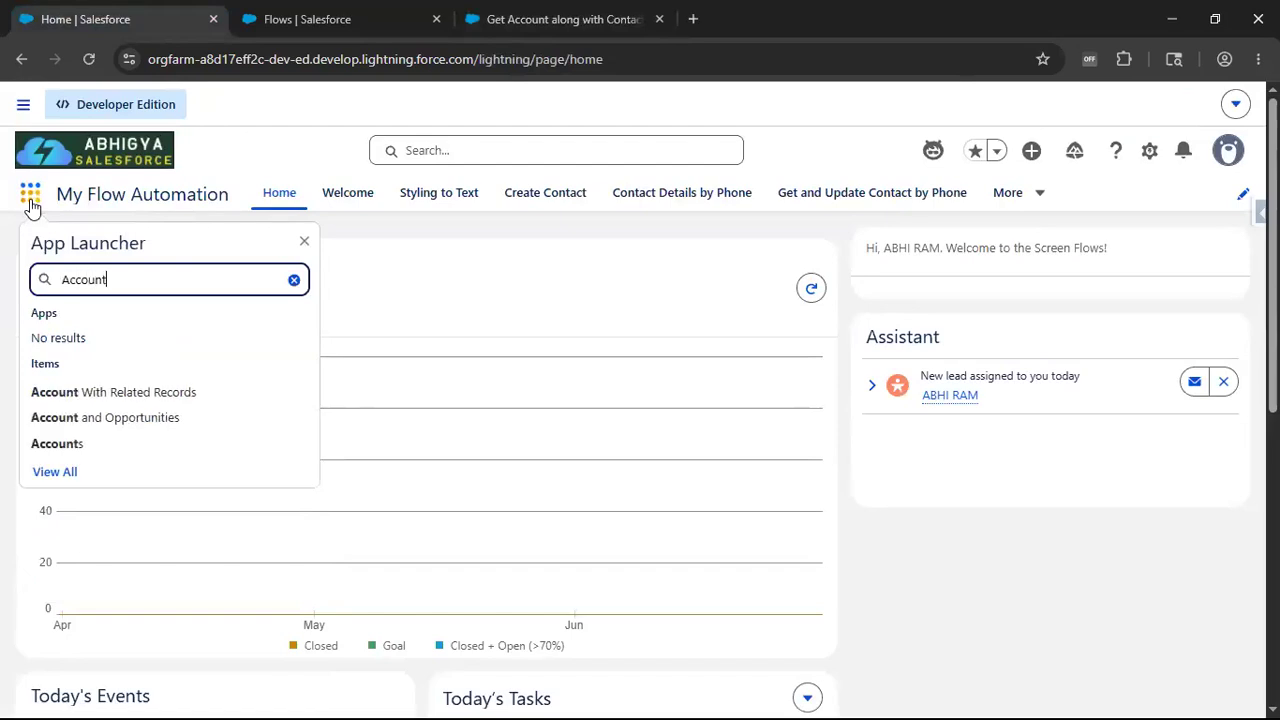
pyautogui.middleClick(57, 443)
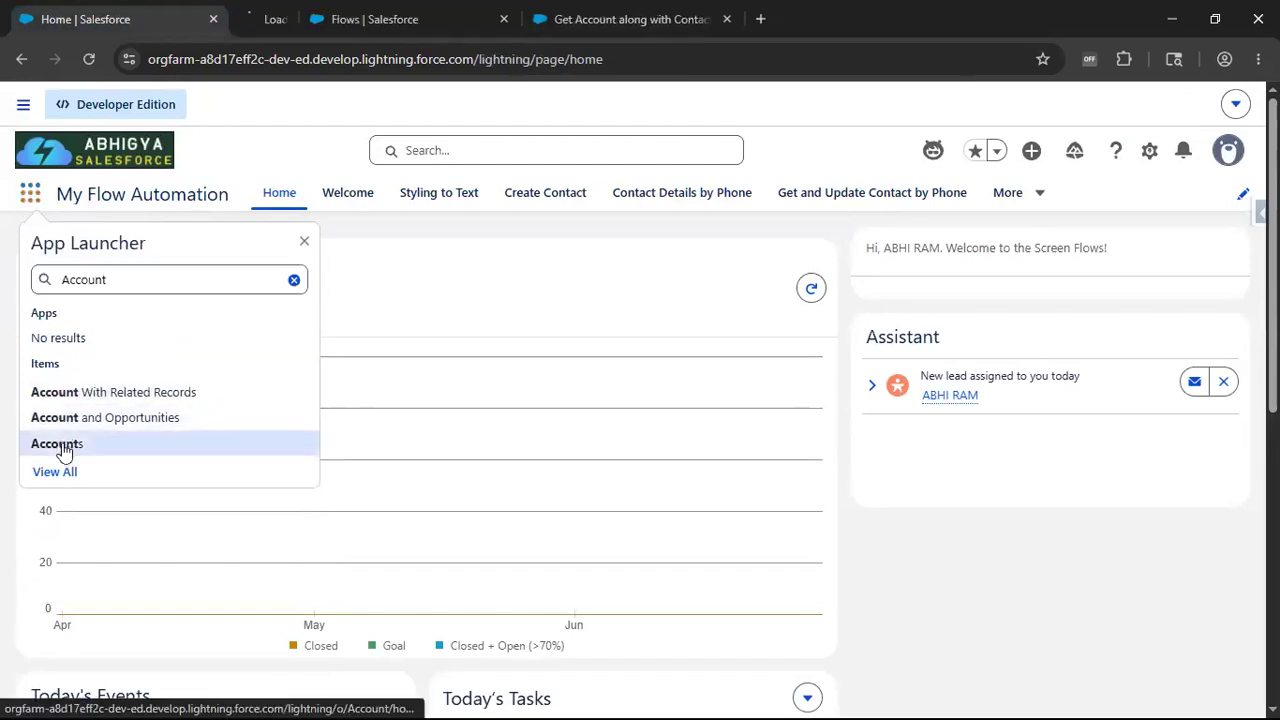
pyautogui.click(354, 29)
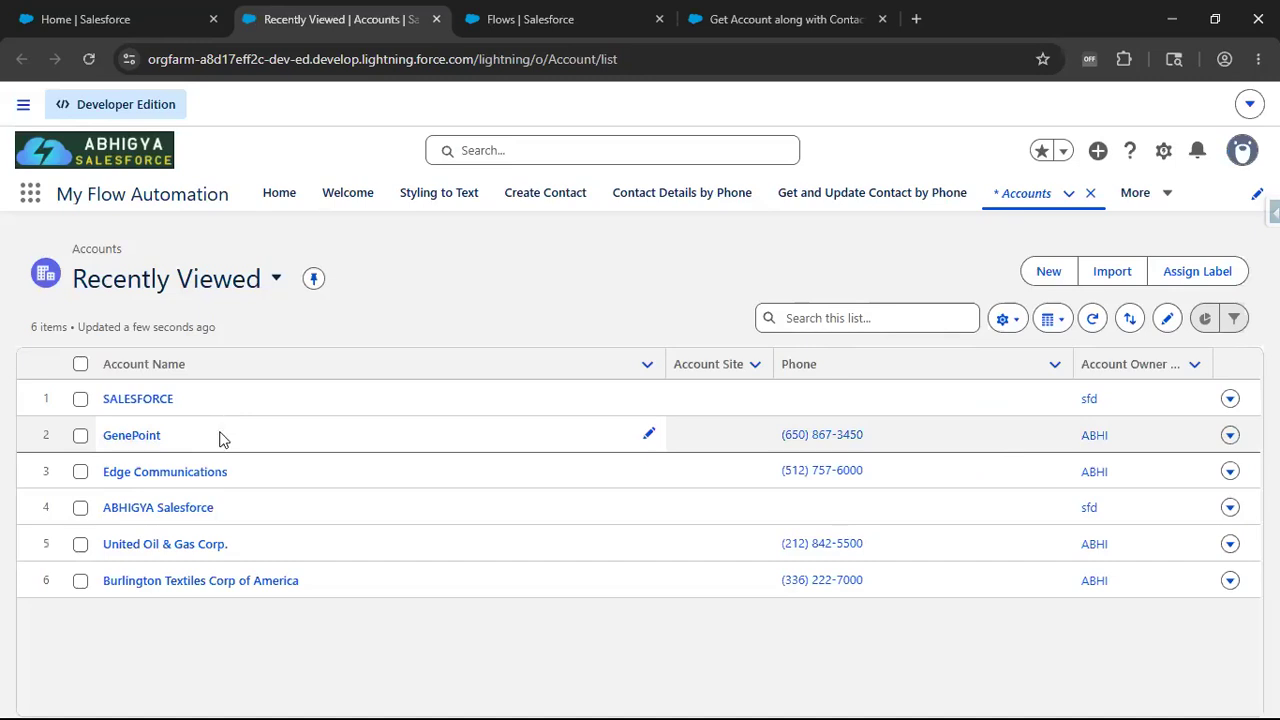
pyautogui.click(165, 472)
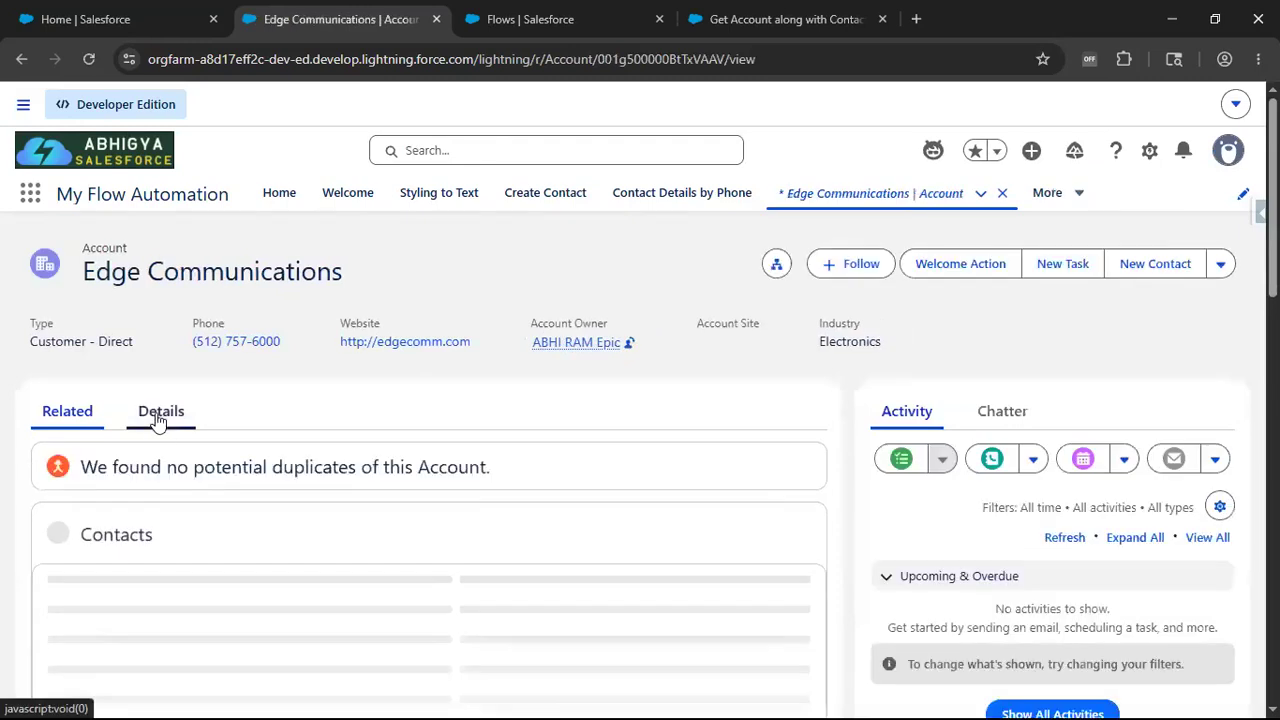
# Check the related Contacts and Opportunities of Edge Communications and copy the account's record ID from the page URL
pyautogui.scroll(-1, 150, 541)
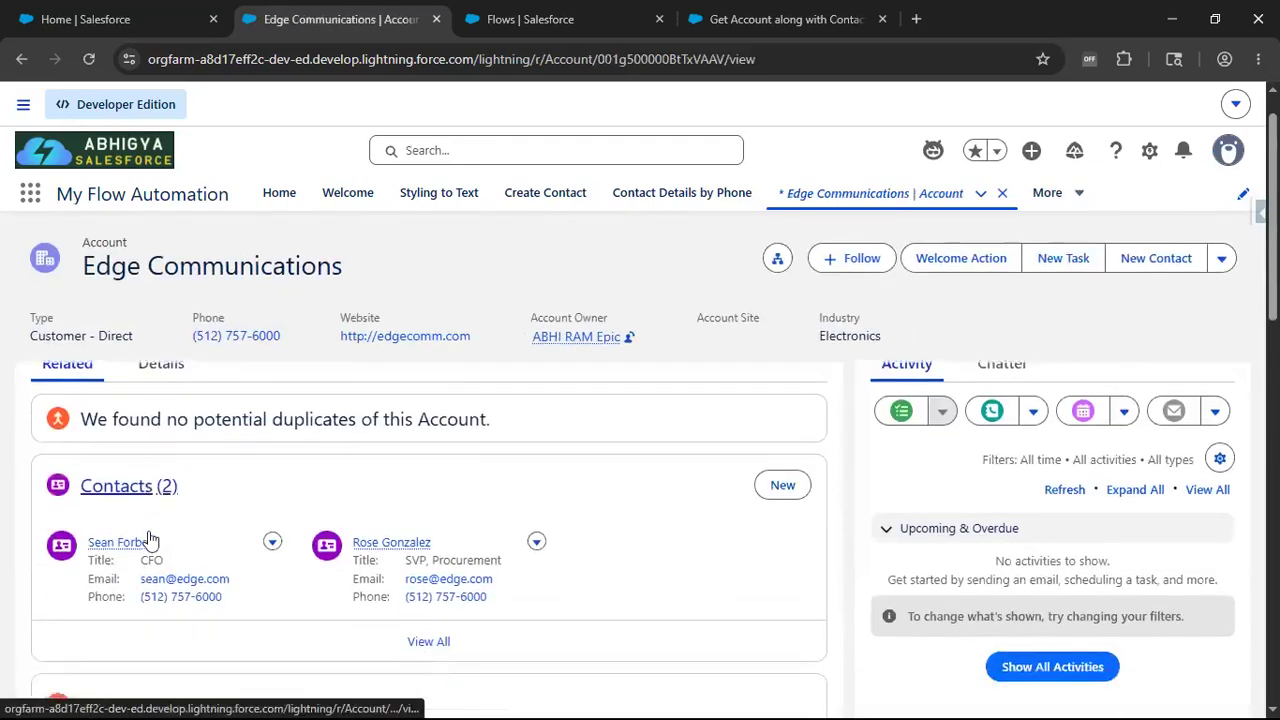
pyautogui.scroll(-3, 150, 541)
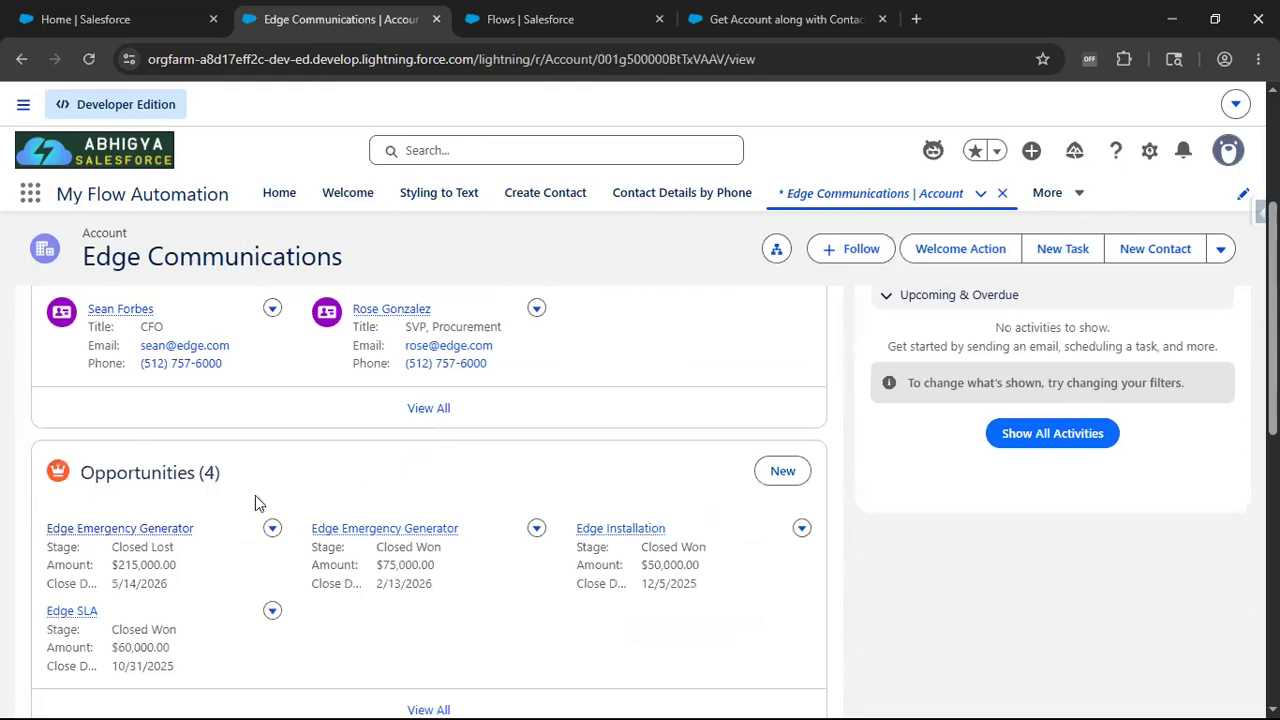
pyautogui.scroll(5, 222, 522)
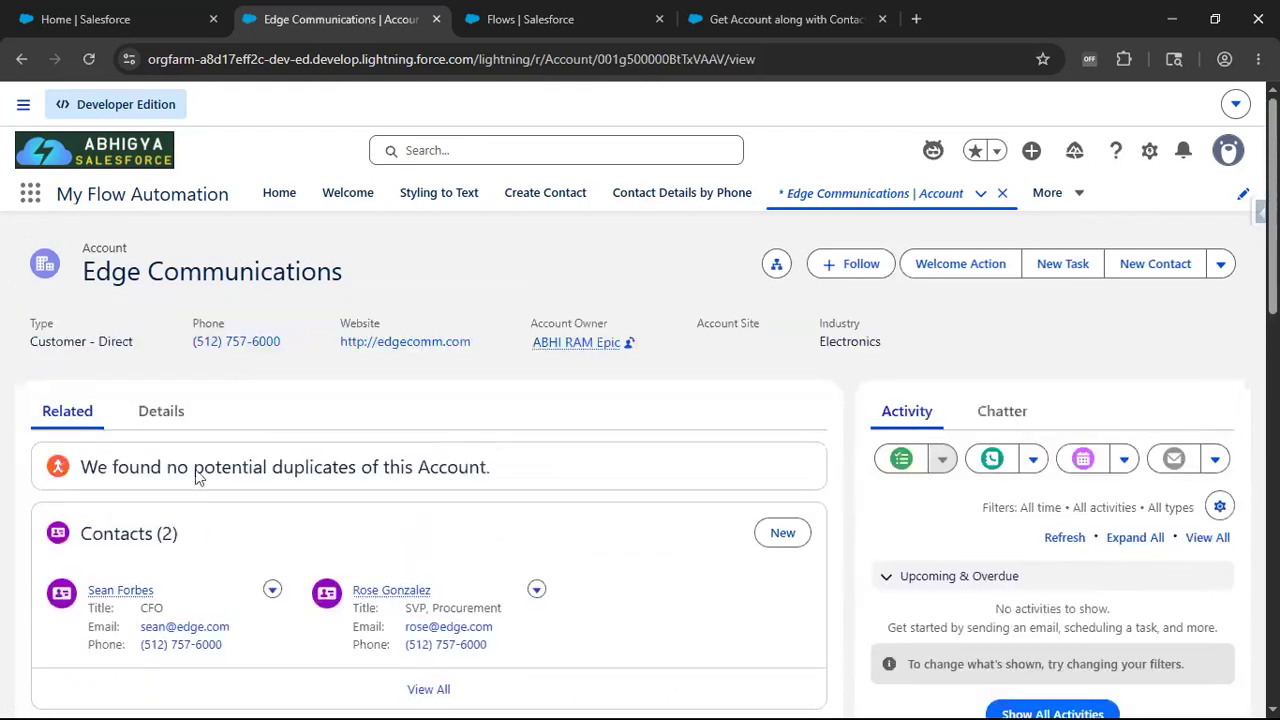
pyautogui.doubleClick(641, 57)
pyautogui.hotkey('ctrl', 'c')
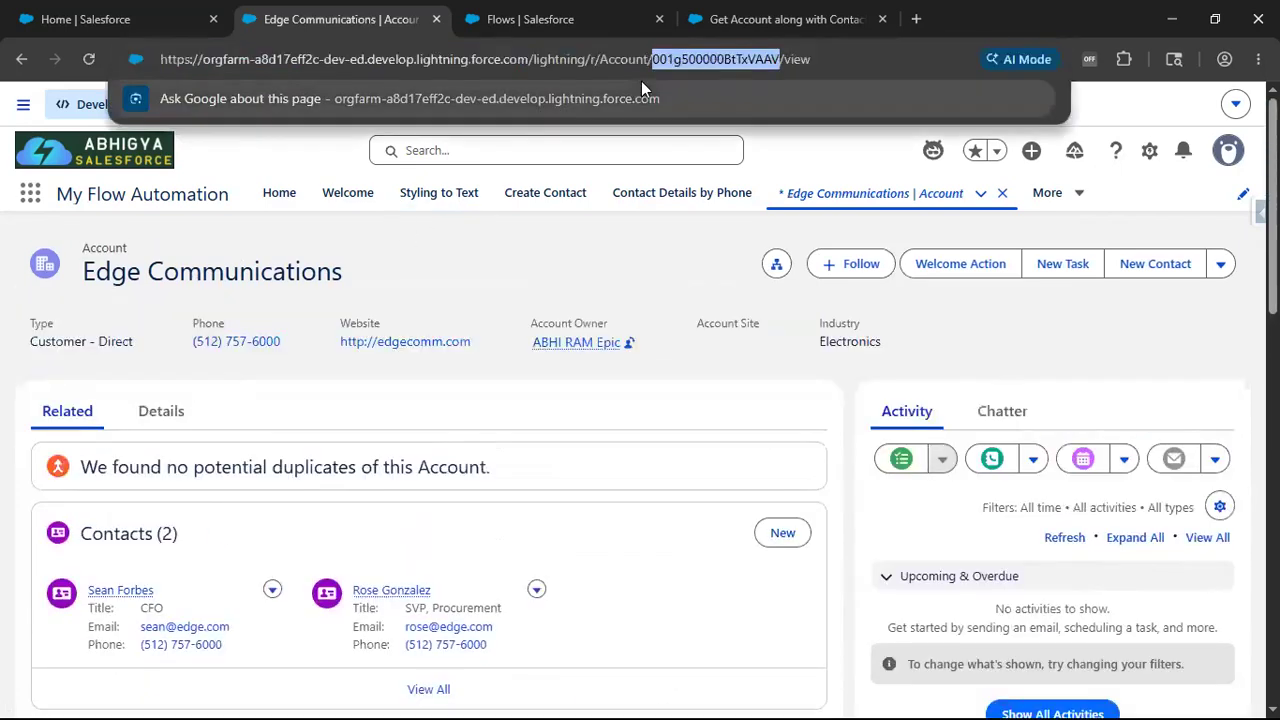
# Switch back to the flow and run the debug with the copied account record ID as var_SelectedAccountId
pyautogui.click(775, 19)
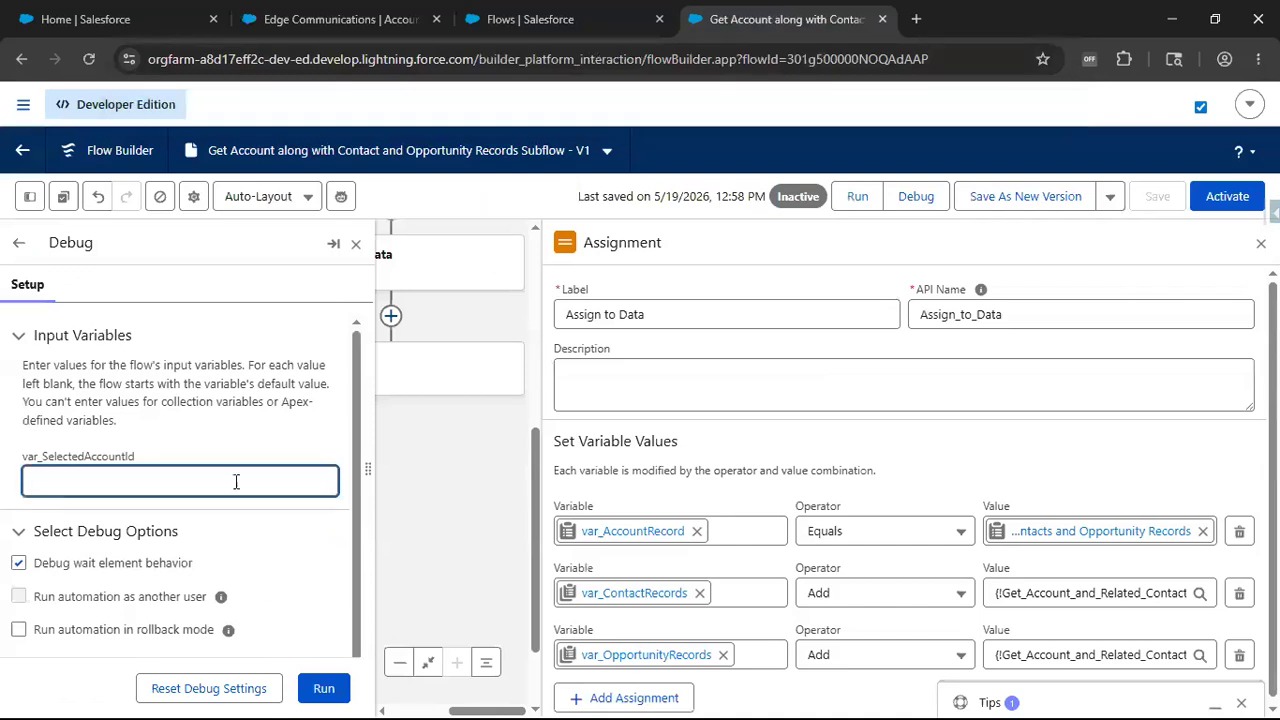
pyautogui.hotkey('ctrl', 'v')
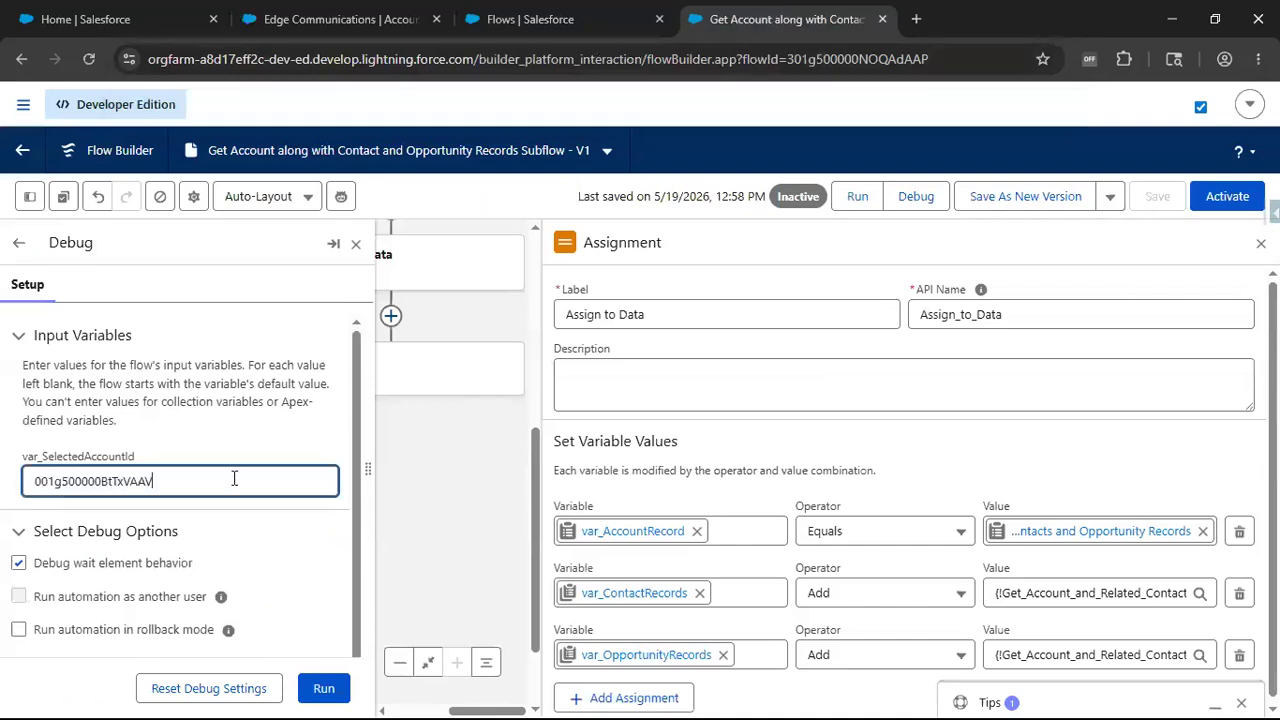
pyautogui.click(320, 688)
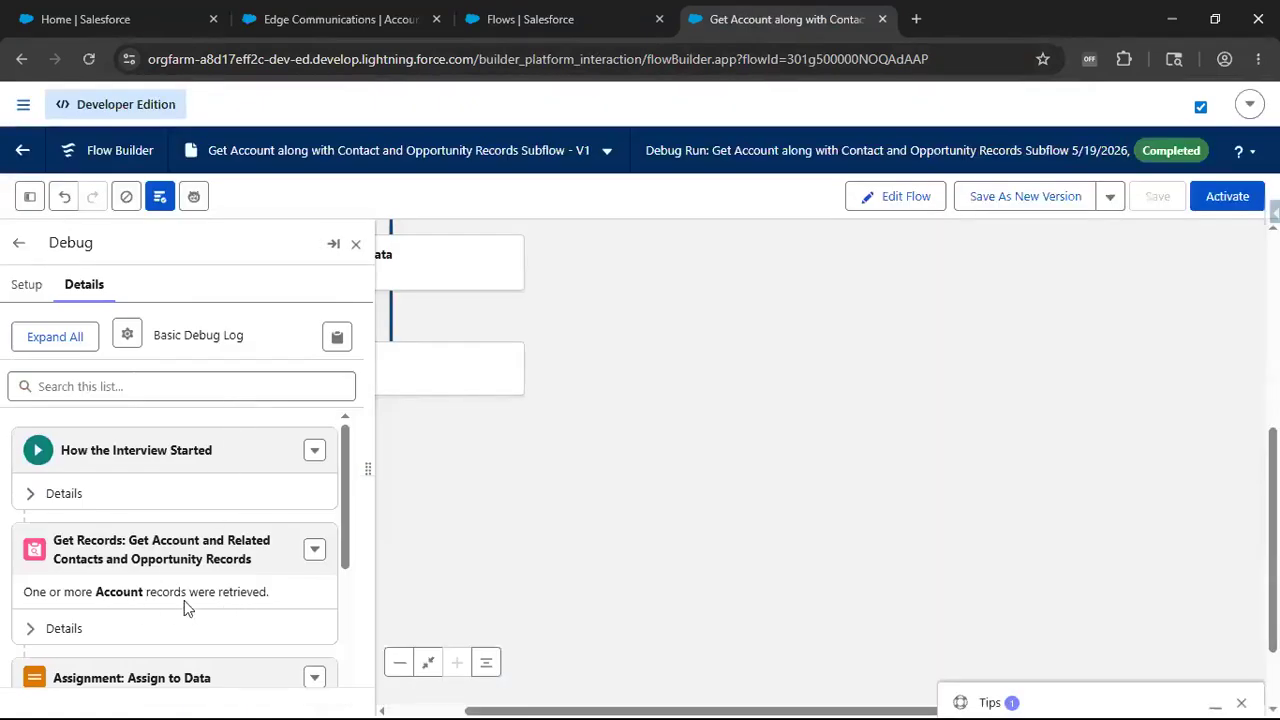
# Expand the interview start and Get Records details in the debug log and examine the input variable, filter, stored fields and result
pyautogui.click(40, 504)
pyautogui.scroll(-2, 215, 505)
pyautogui.scroll(1, 215, 505)
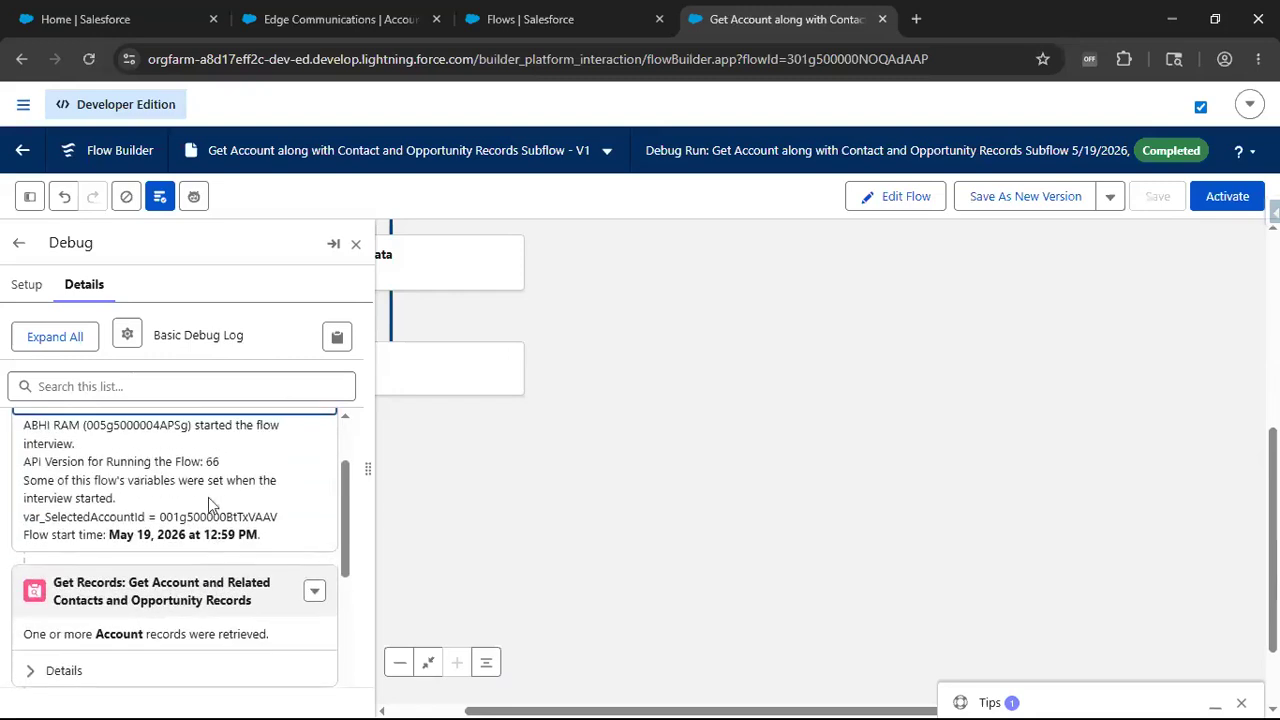
pyautogui.scroll(-1, 228, 517)
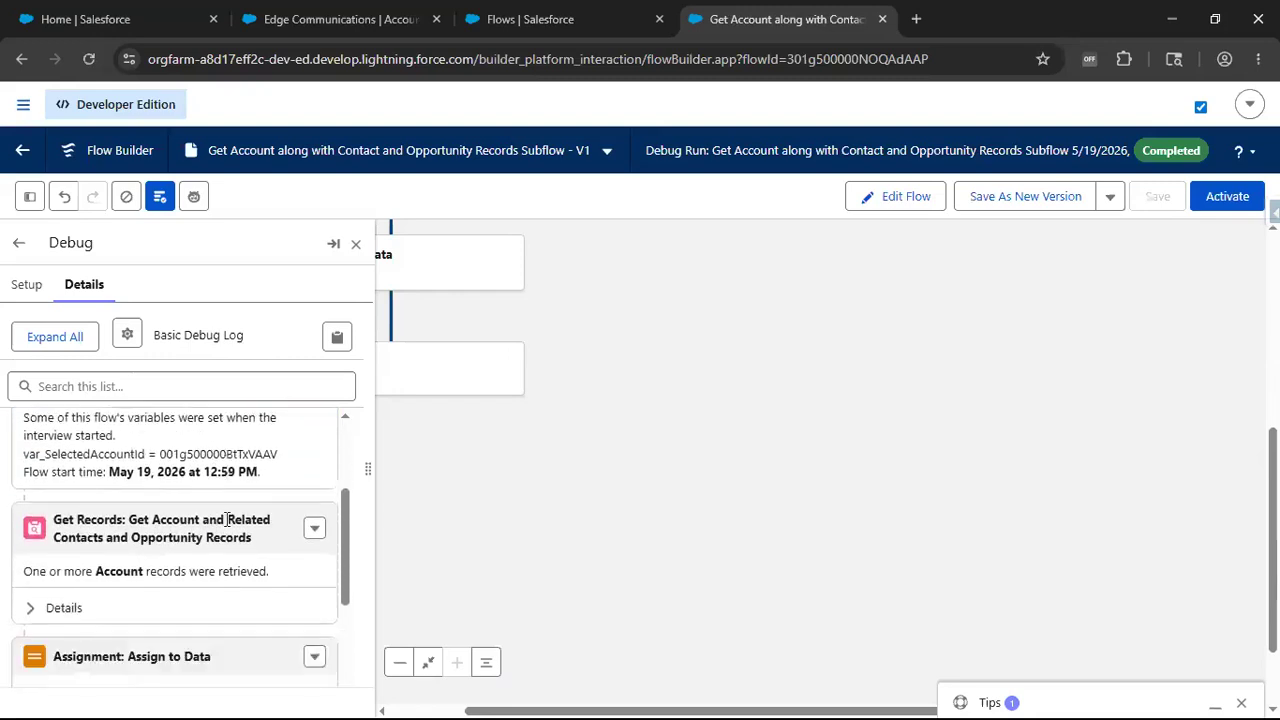
pyautogui.click(83, 572)
pyautogui.scroll(-2, 191, 514)
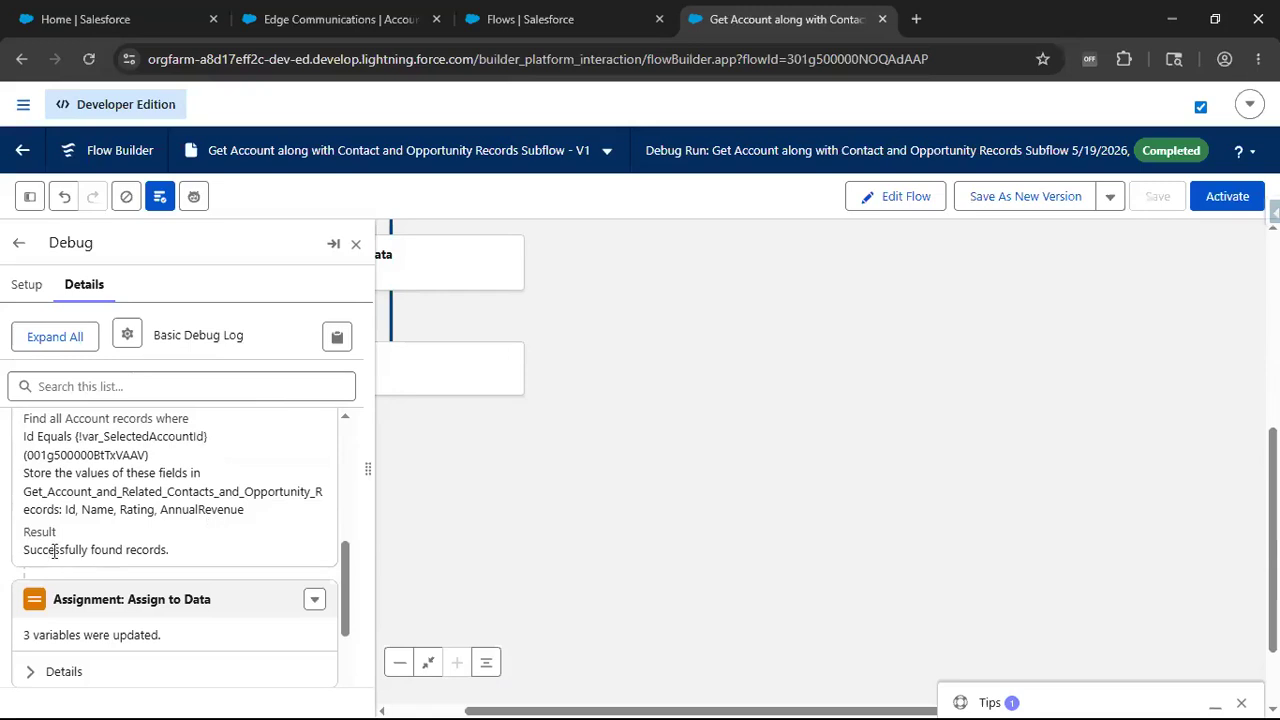
pyautogui.moveTo(54, 550); pyautogui.dragTo(180, 560)
pyautogui.scroll(-2, 233, 520)
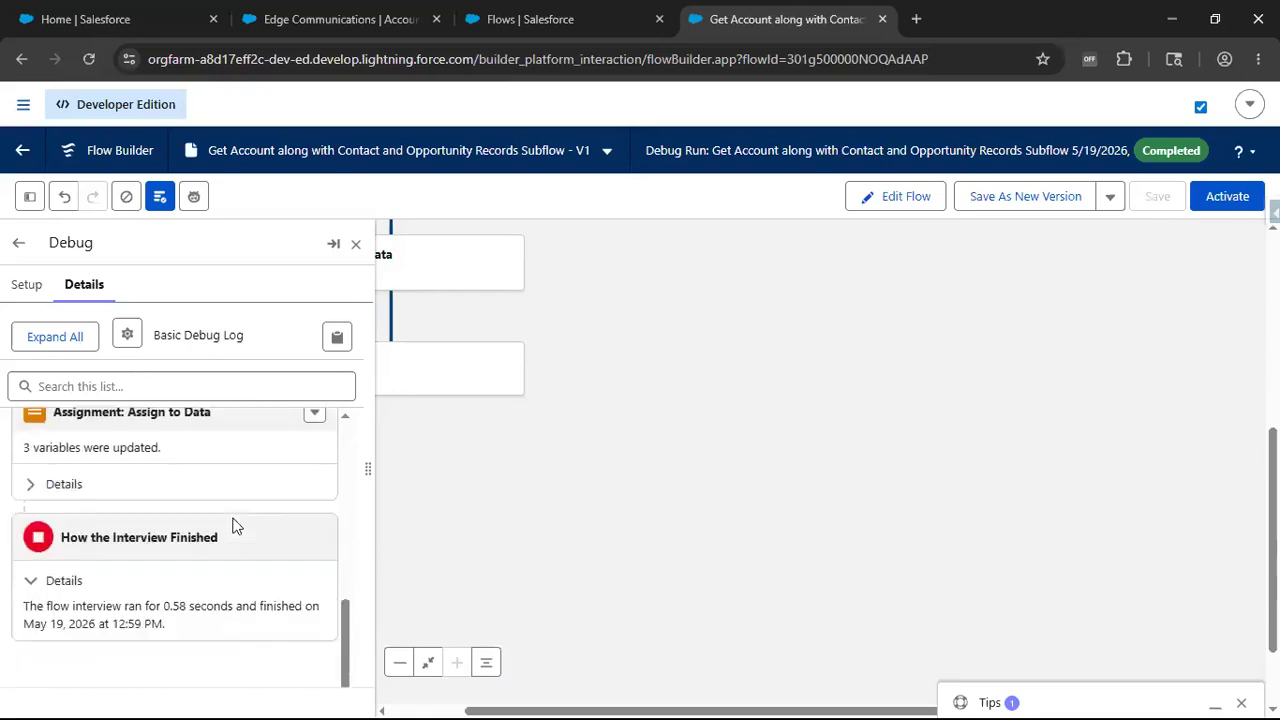
# Expand the Assign to Data assignment's debug details and examine the Opportunity records assigned to var_OpportunityRecords
pyautogui.scroll(1, 233, 521)
pyautogui.click(64, 578)
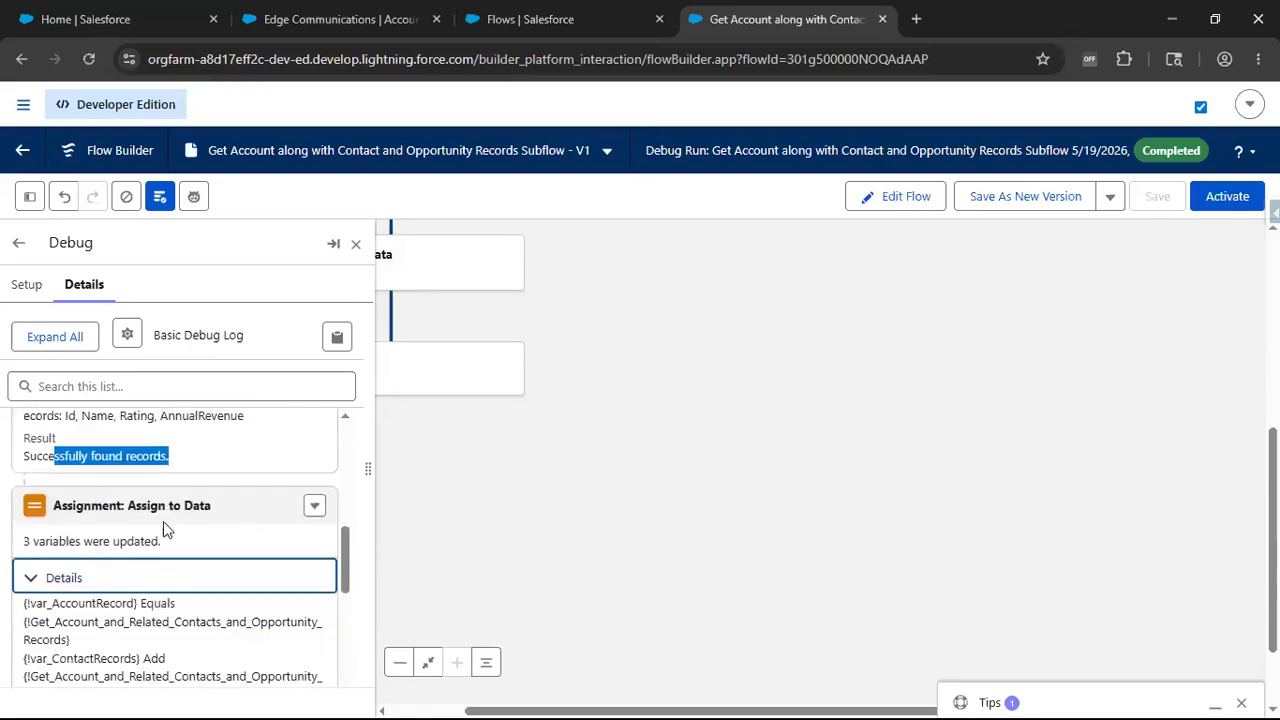
pyautogui.scroll(-2, 170, 522)
pyautogui.scroll(-1, 170, 522)
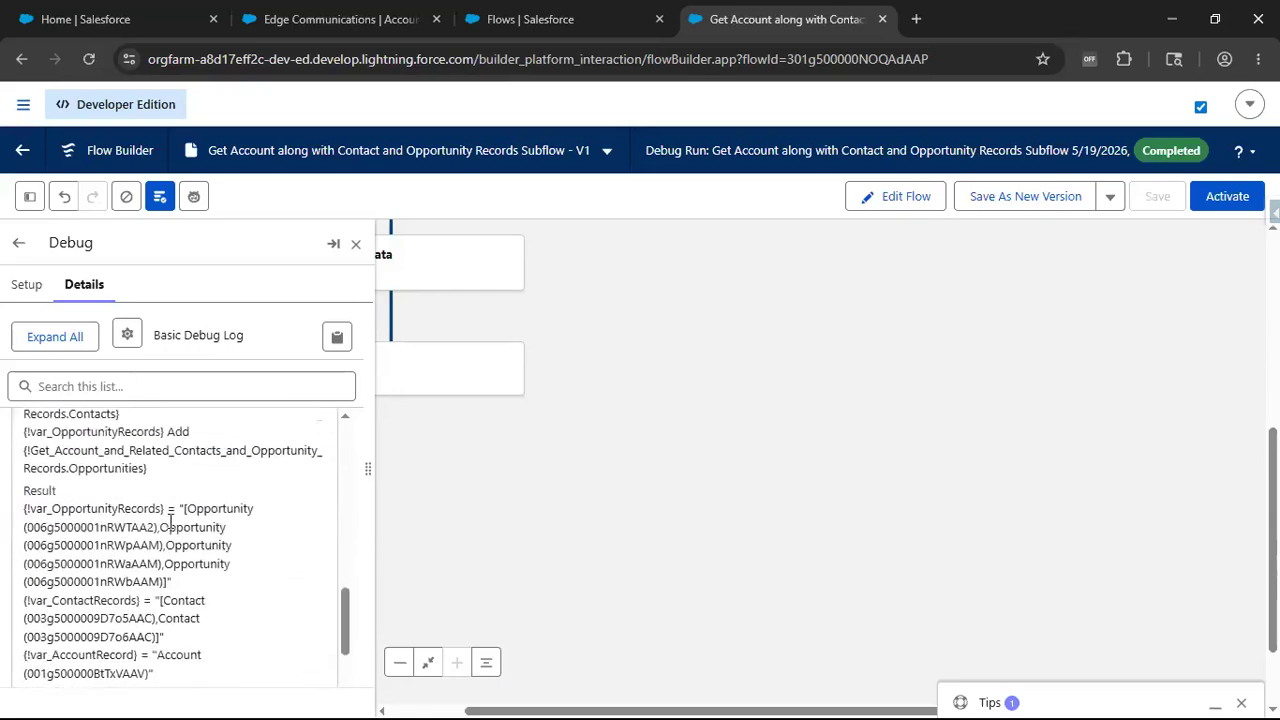
pyautogui.scroll(1, 111, 510)
pyautogui.scroll(-1, 111, 510)
pyautogui.moveTo(24, 527); pyautogui.dragTo(190, 587)
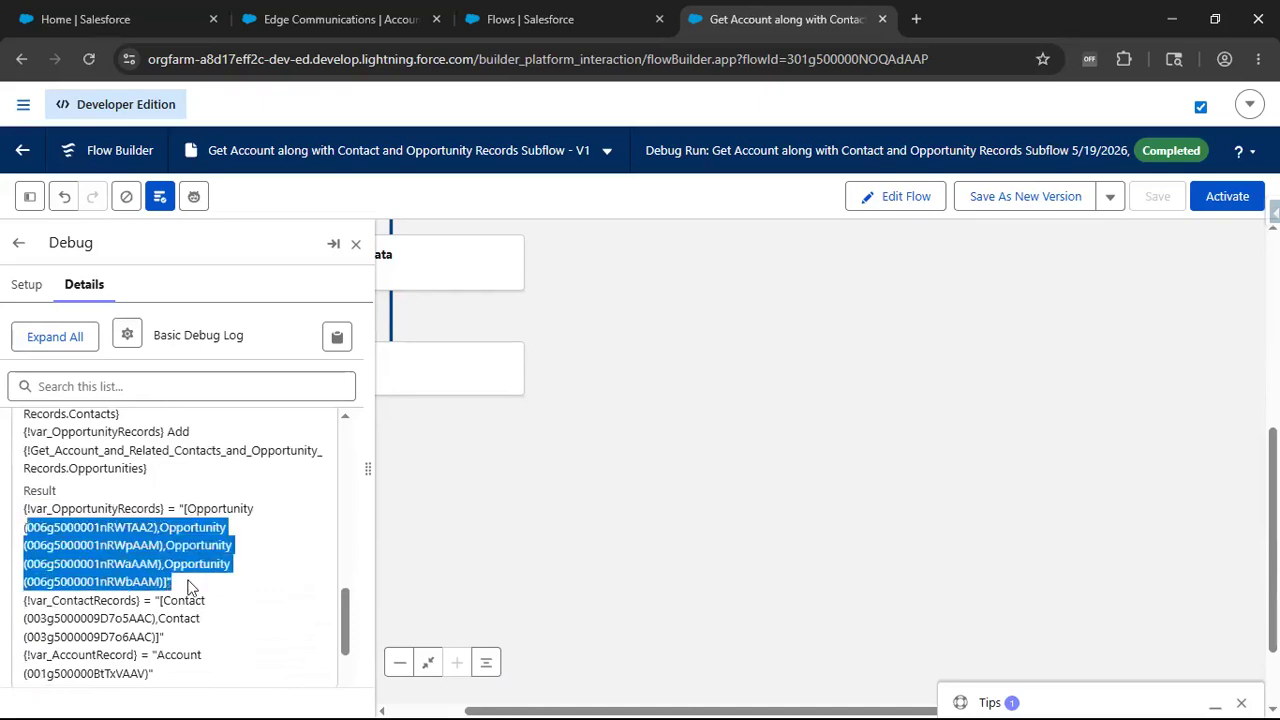
pyautogui.click(190, 587)
# Examine the Contact record IDs assigned to var_ContactRecords in the assignment result
pyautogui.scroll(-2, 226, 570)
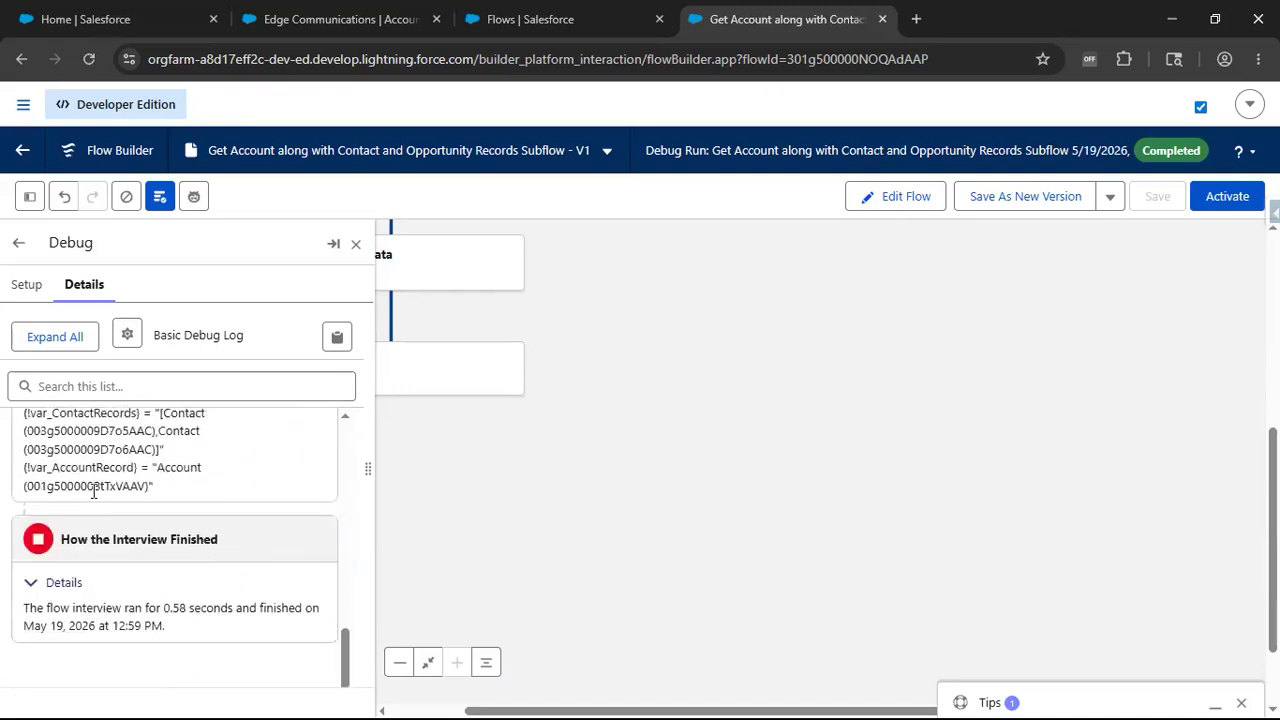
pyautogui.scroll(1, 104, 505)
pyautogui.moveTo(26, 522); pyautogui.dragTo(195, 550)
pyautogui.click(180, 550)
pyautogui.doubleClick(107, 506)
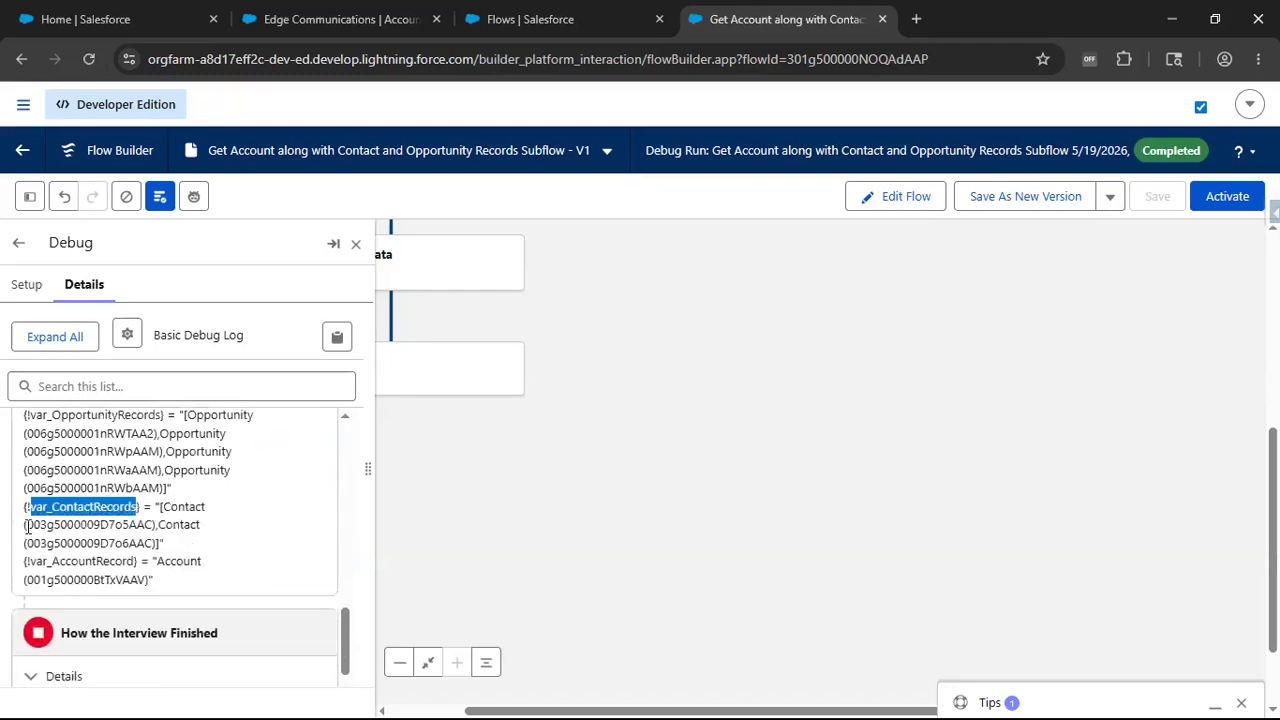
# Examine the debug log's Assign to Data results for the account, contact and opportunity variables, along with the Get Records details
pyautogui.moveTo(26, 521); pyautogui.dragTo(222, 552)
pyautogui.click(109, 580)
pyautogui.doubleClick(109, 580)
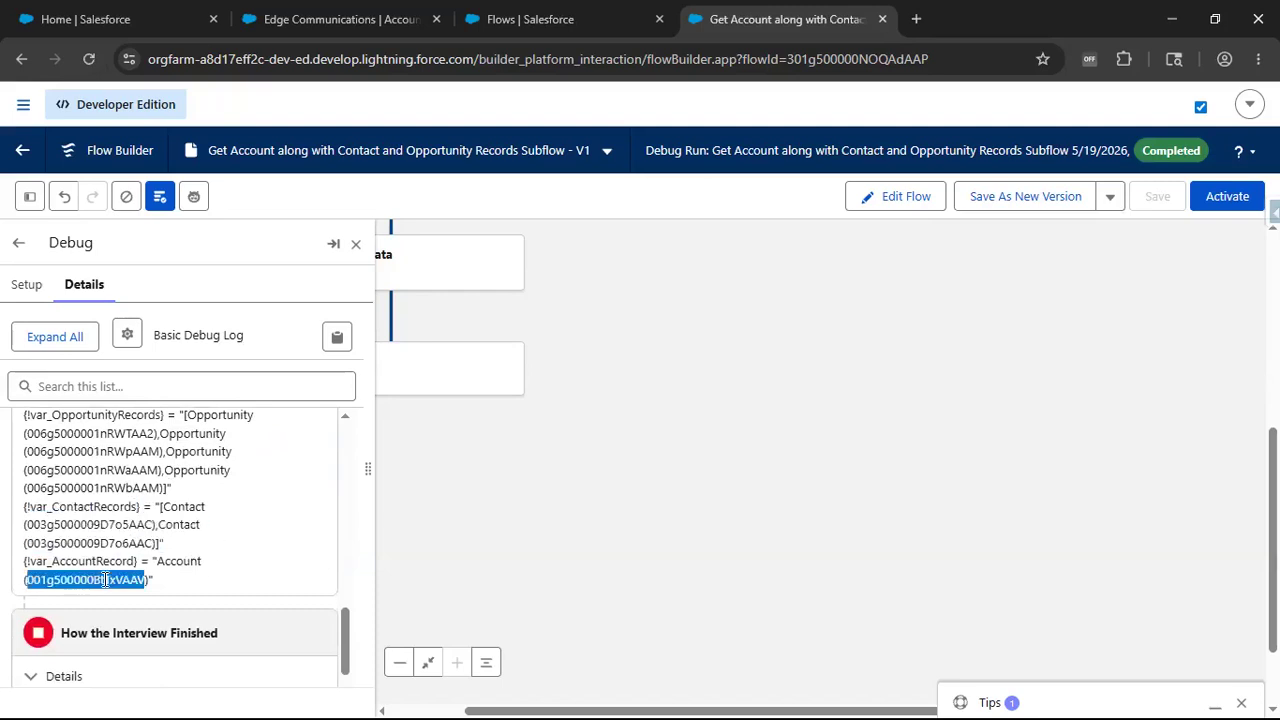
pyautogui.scroll(1, 115, 575)
pyautogui.scroll(-1, 127, 558)
pyautogui.moveTo(27, 435); pyautogui.dragTo(240, 491)
pyautogui.moveTo(24, 522); pyautogui.dragTo(195, 538)
pyautogui.click(195, 540)
pyautogui.doubleClick(103, 578)
pyautogui.scroll(5, 218, 568)
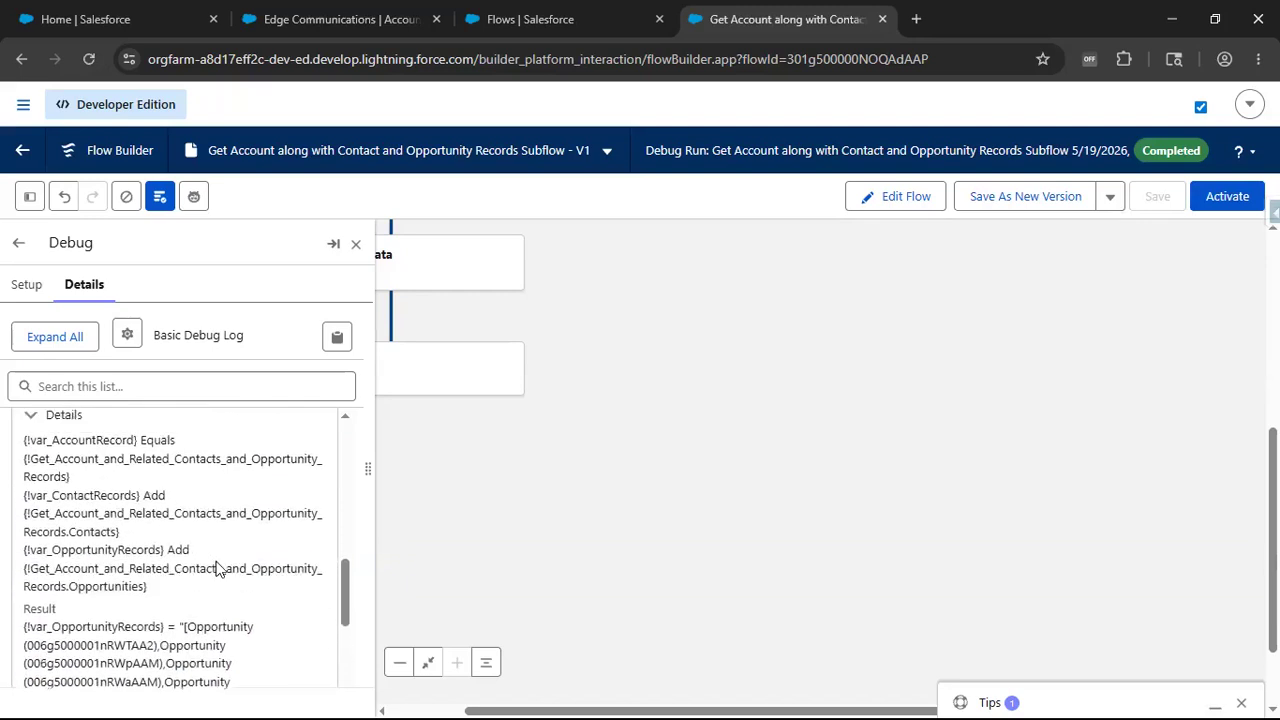
pyautogui.scroll(2, 174, 505)
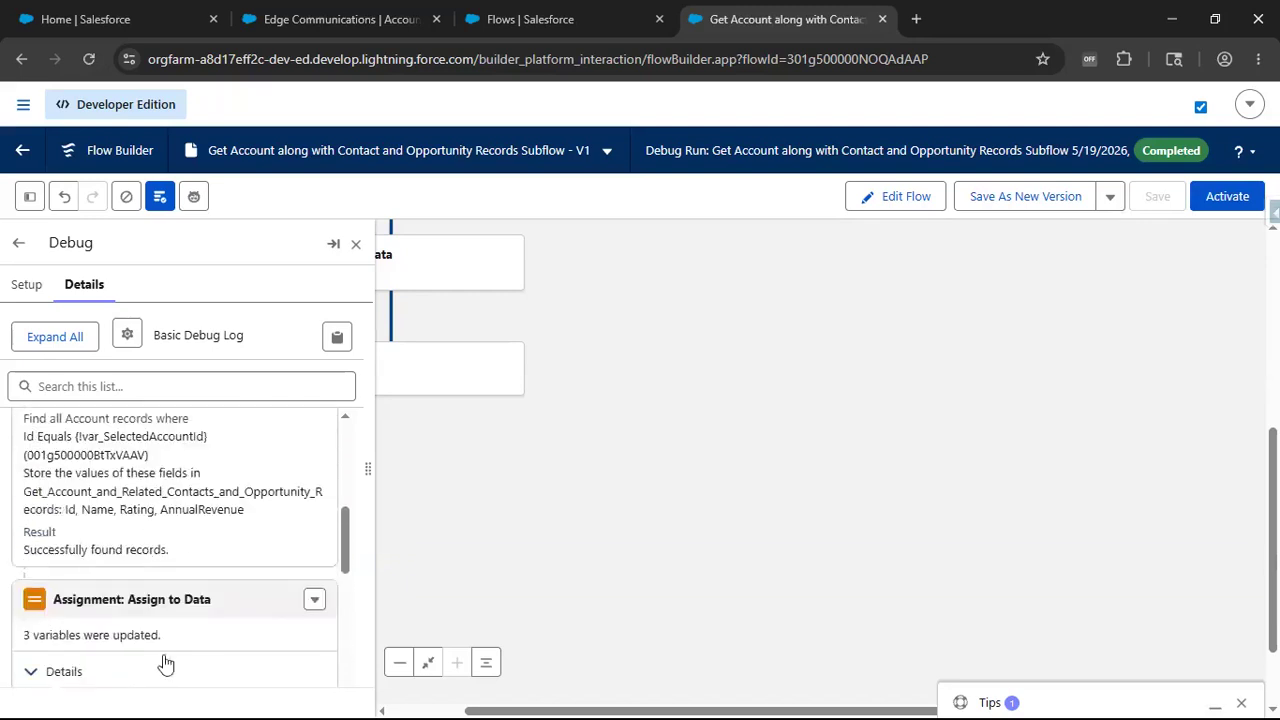
pyautogui.scroll(-6, 195, 602)
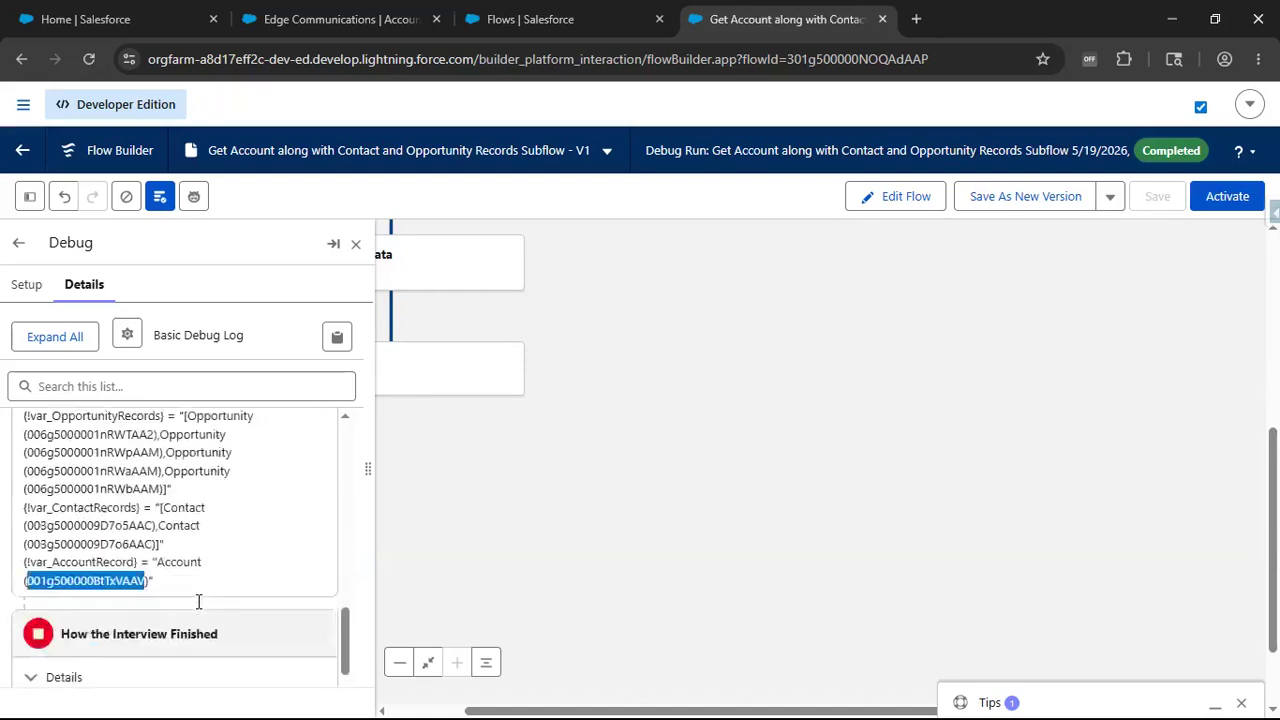
# Close the debug details and activate the Get Account along with Contact and Opportunity Records Subflow
pyautogui.click(355, 243)
pyautogui.scroll(3, 689, 364)
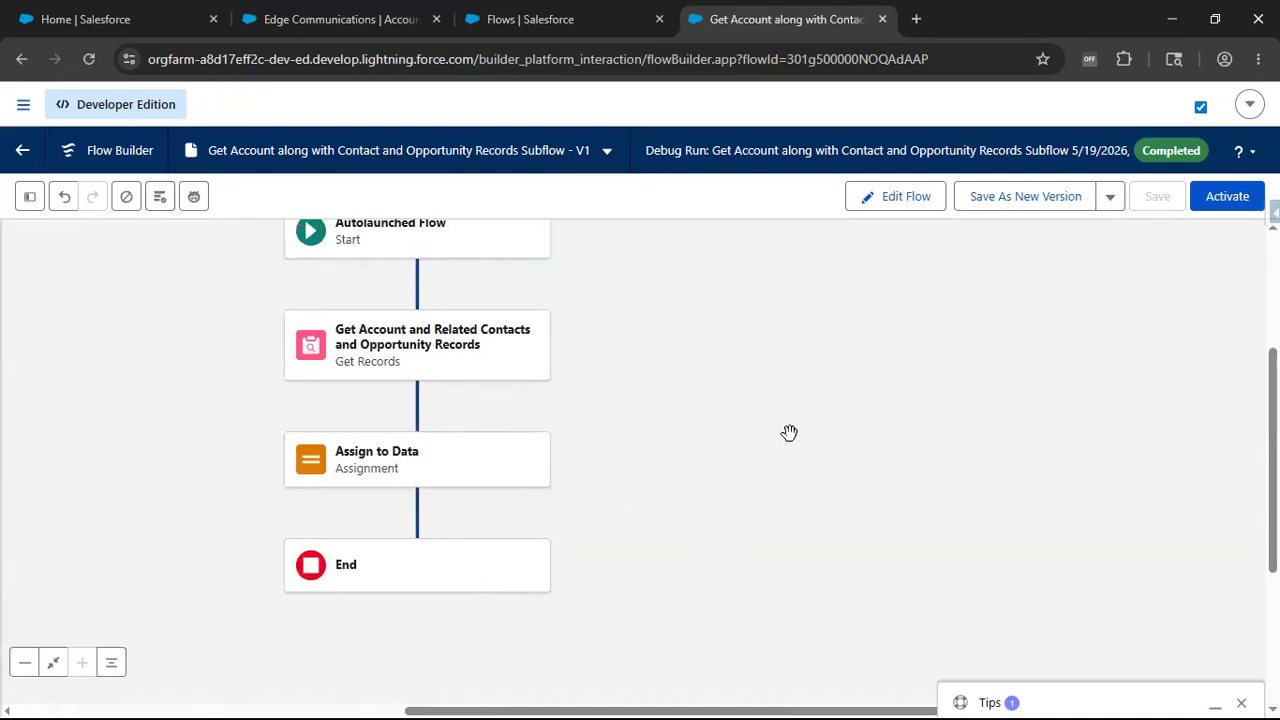
pyautogui.click(1230, 196)
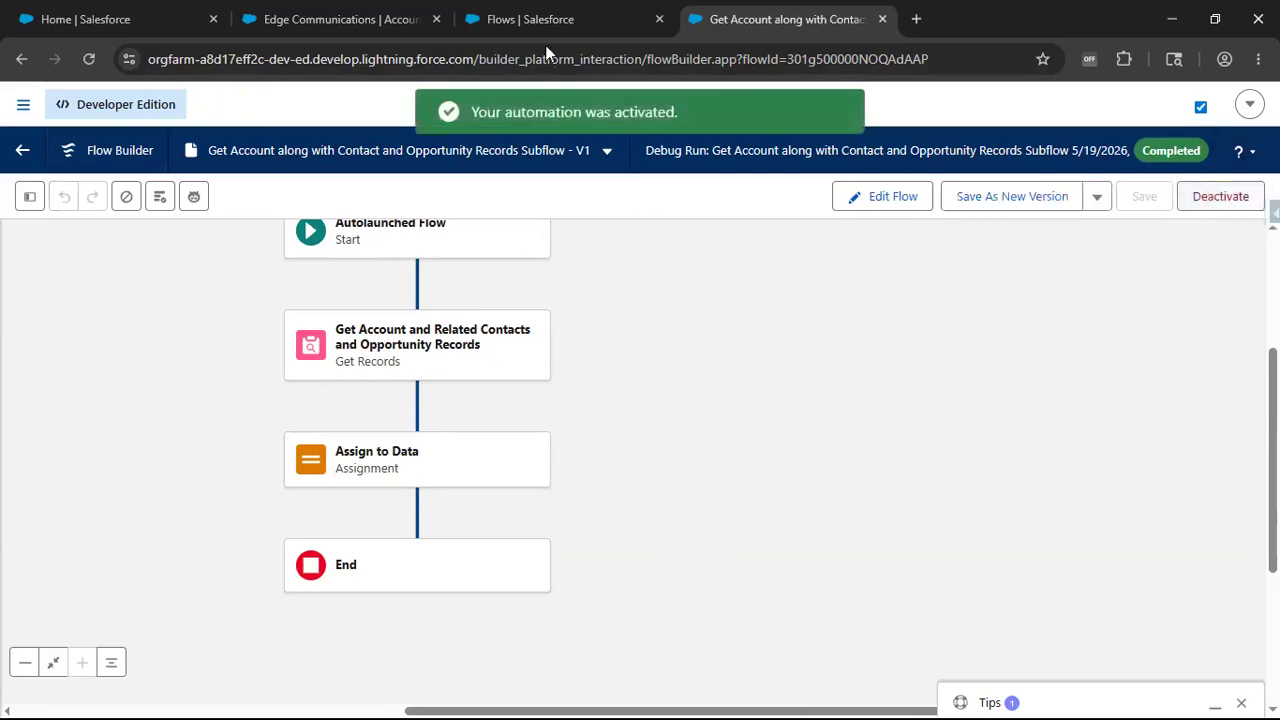
# Create a new Screen Flow from the Flows list in Setup
pyautogui.click(547, 20)
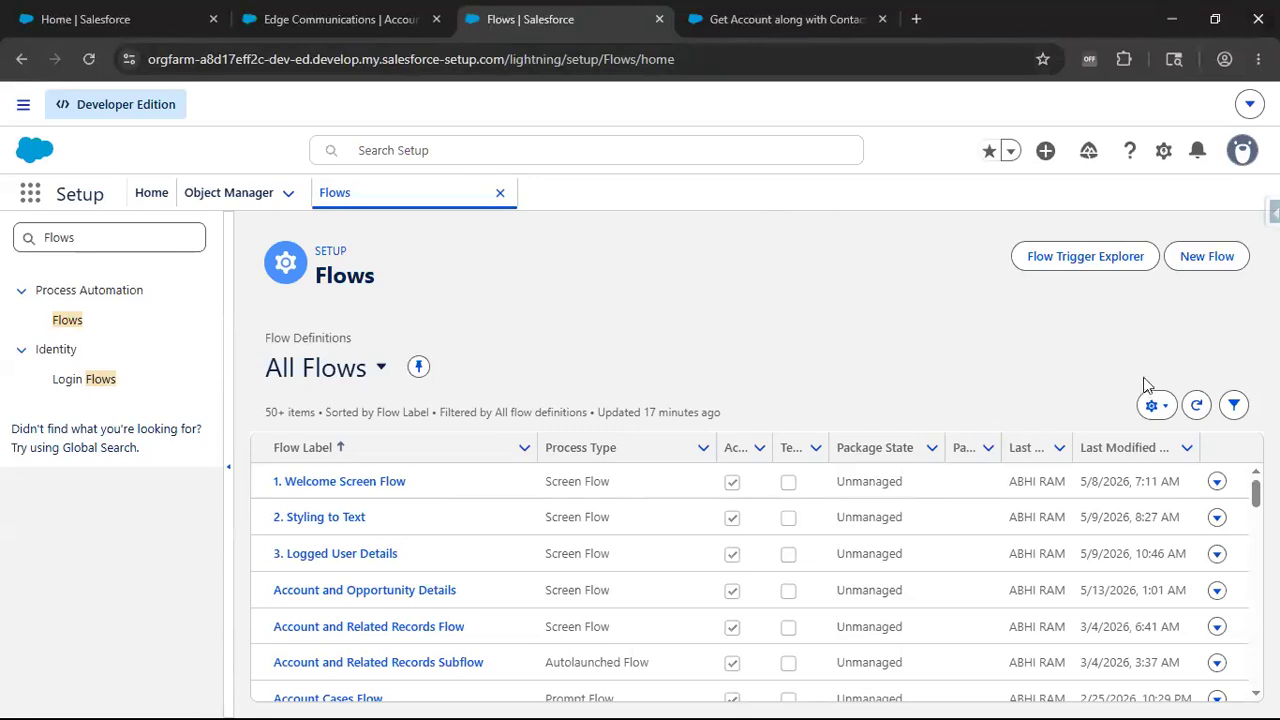
pyautogui.click(1216, 257)
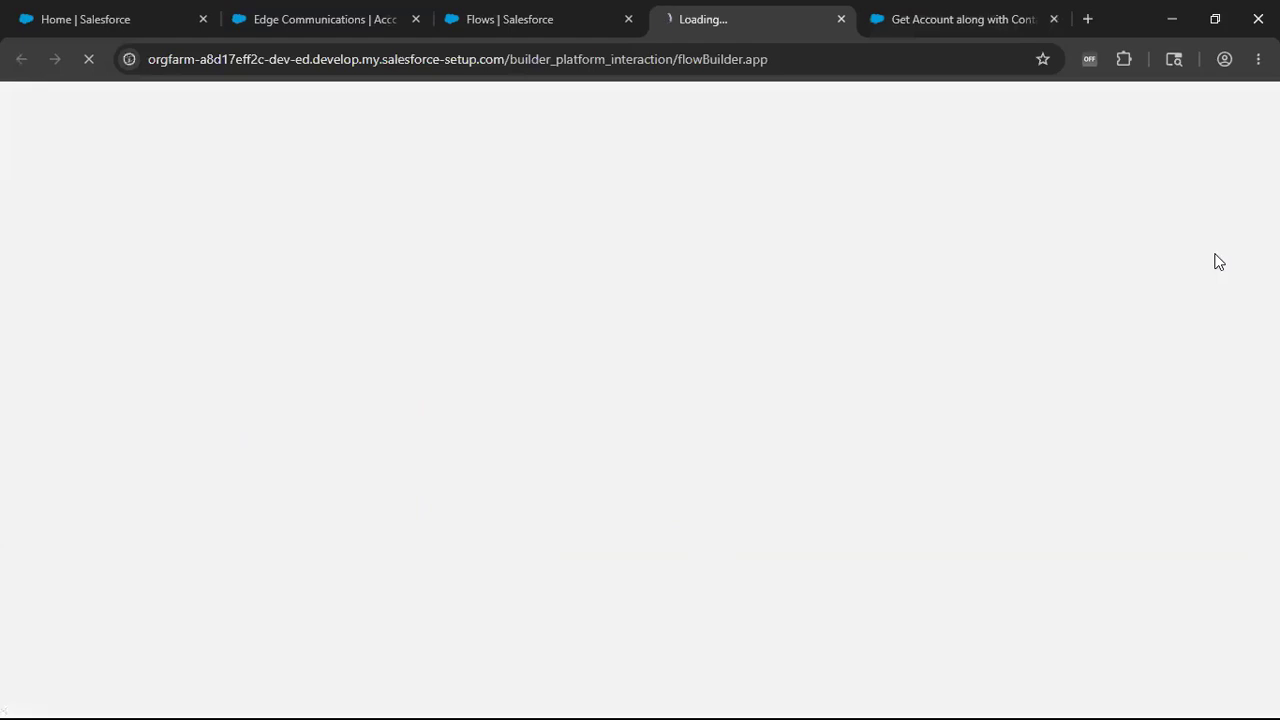
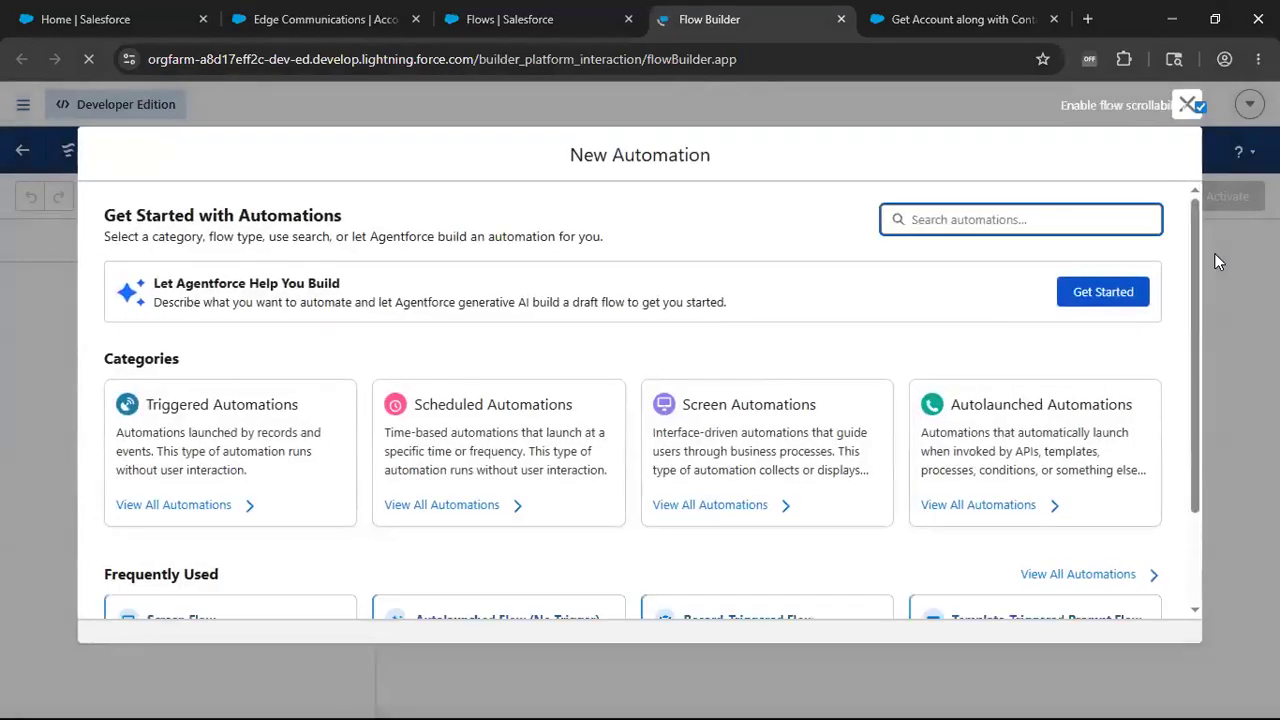
pyautogui.scroll(-2, 701, 251)
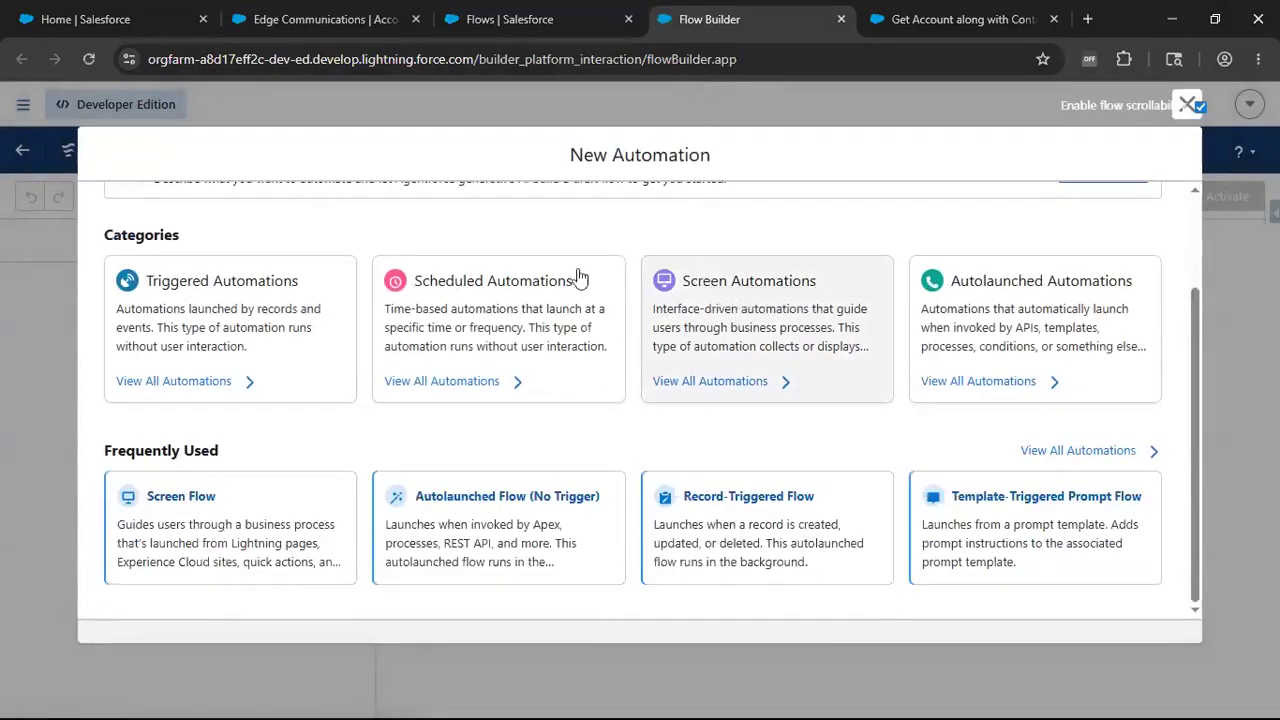
pyautogui.click(186, 502)
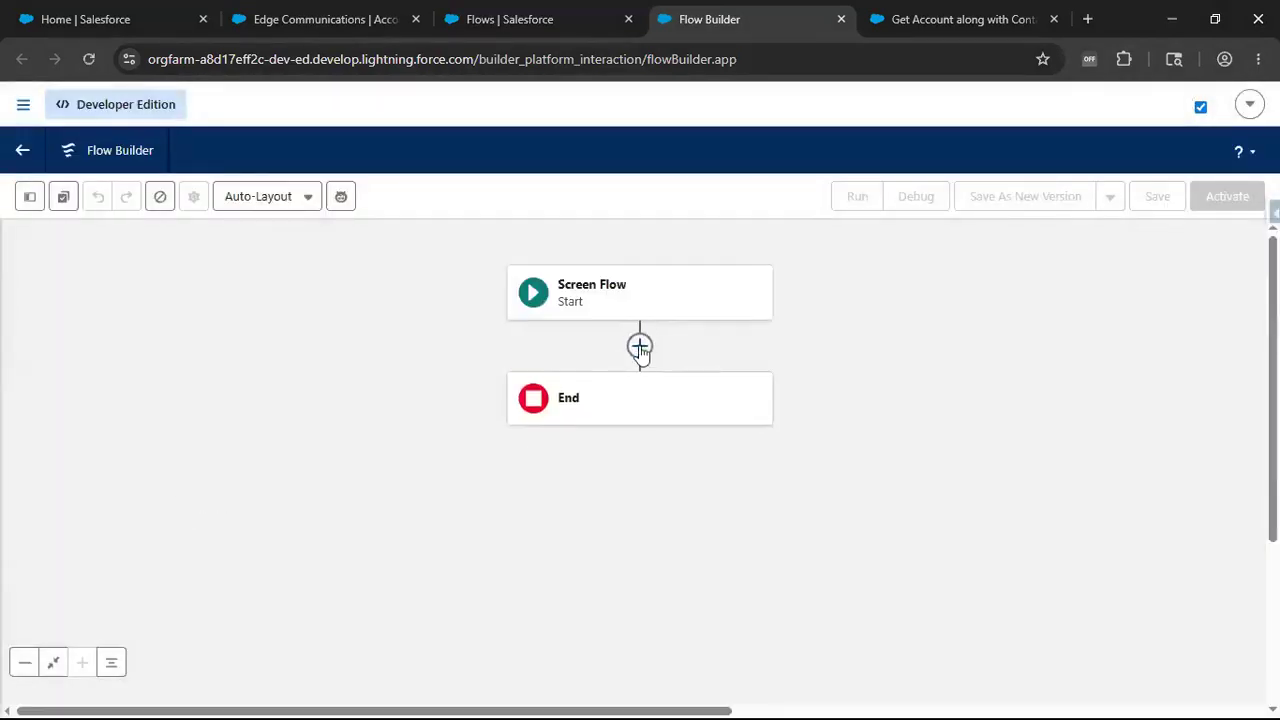
# Add a Screen element after Start, labelled "Account Details Screen" with the API name Account_Details_Screen
pyautogui.click(640, 346)
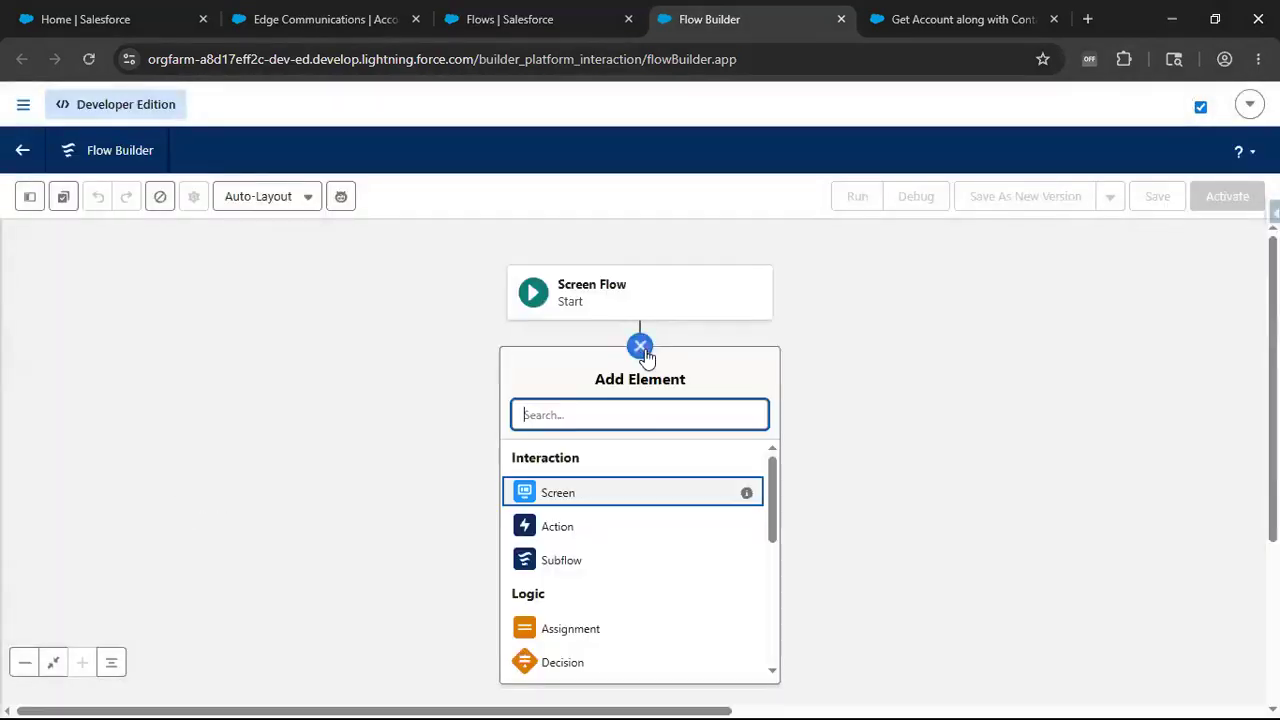
pyautogui.click(565, 505)
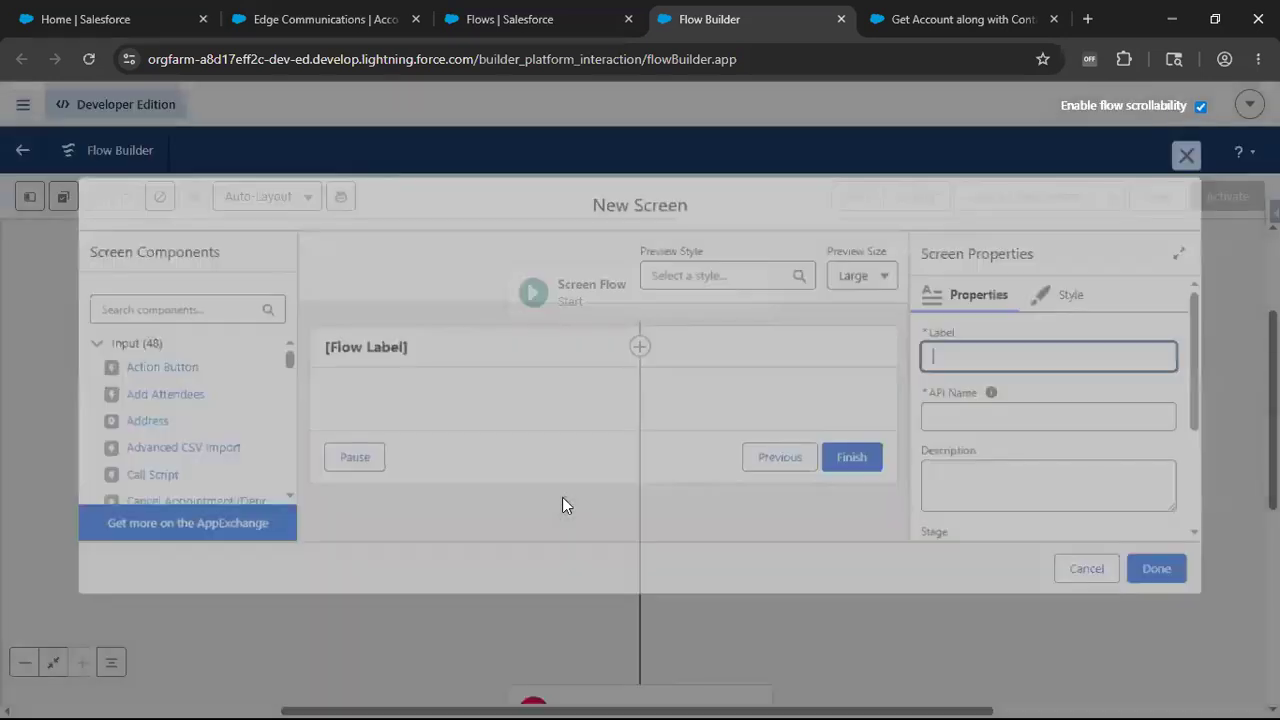
pyautogui.write('Acc')
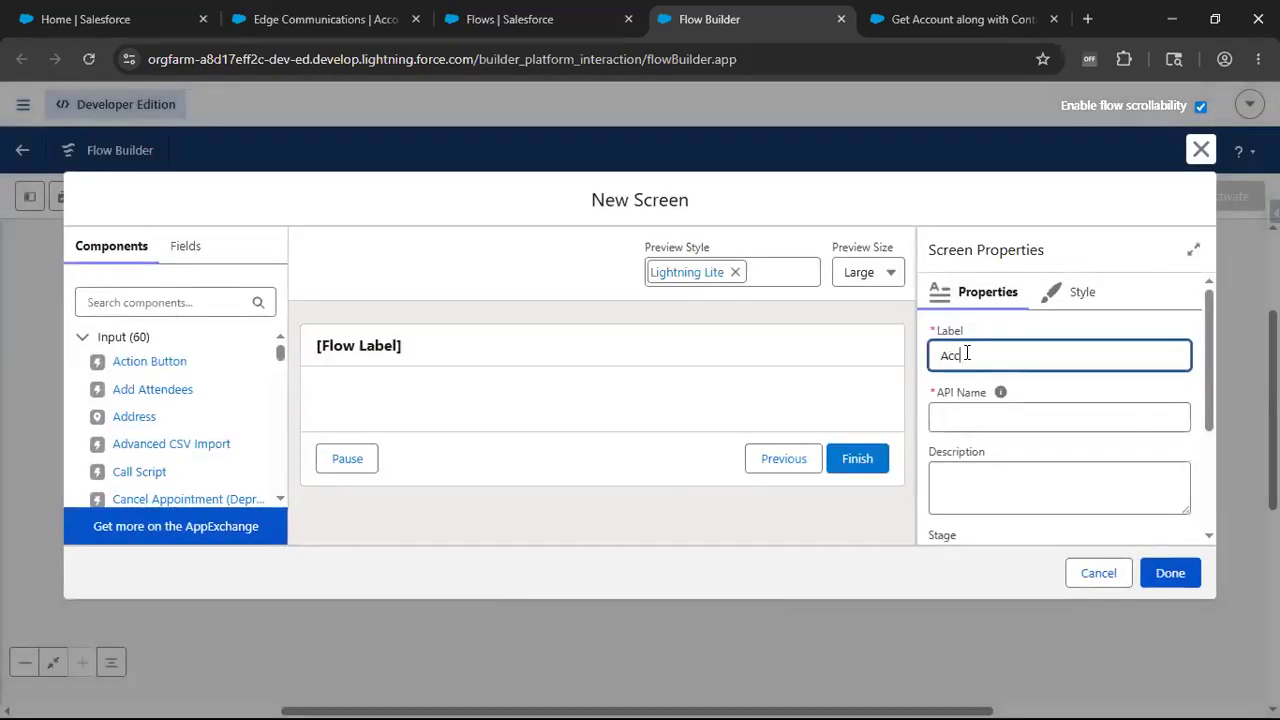
pyautogui.write('ount Details Screen-1')
pyautogui.click(714, 398)
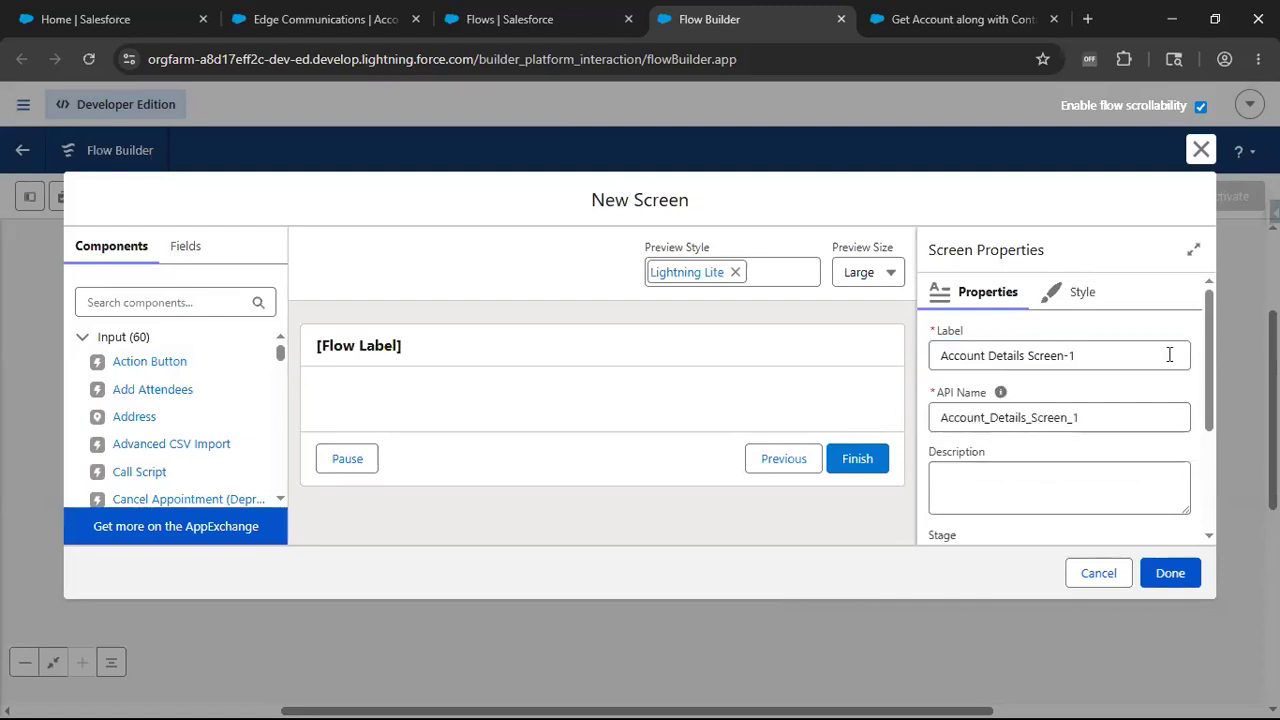
pyautogui.moveTo(1068, 357); pyautogui.dragTo(1126, 356)
pyautogui.press('BackSpace')
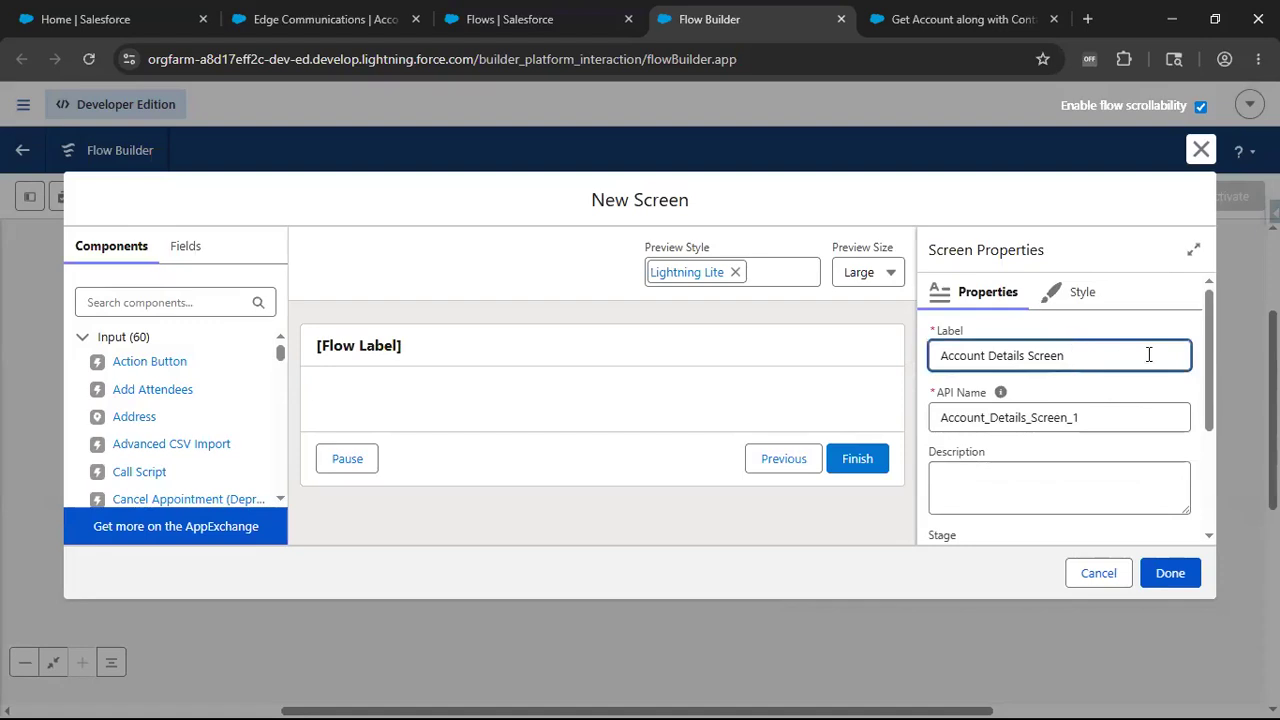
pyautogui.click(1122, 417)
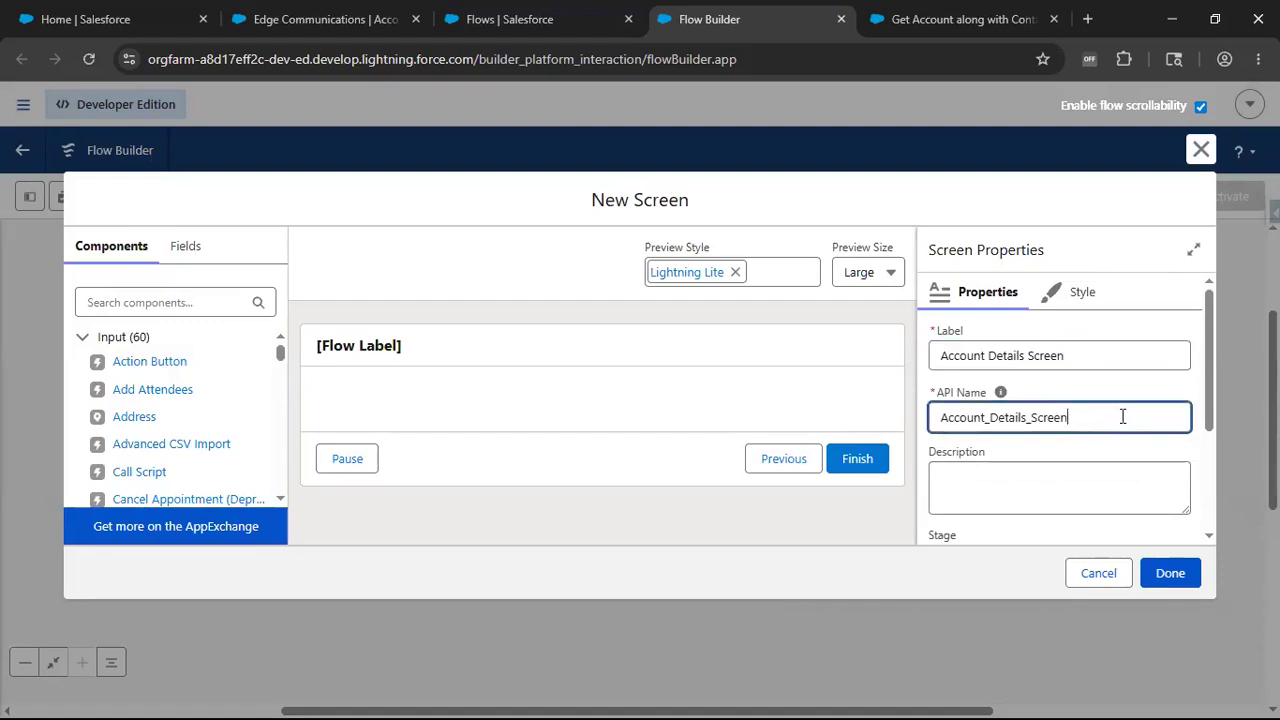
# Add a Lookup component to the screen and set its API name to parentAccountId
pyautogui.click(194, 302)
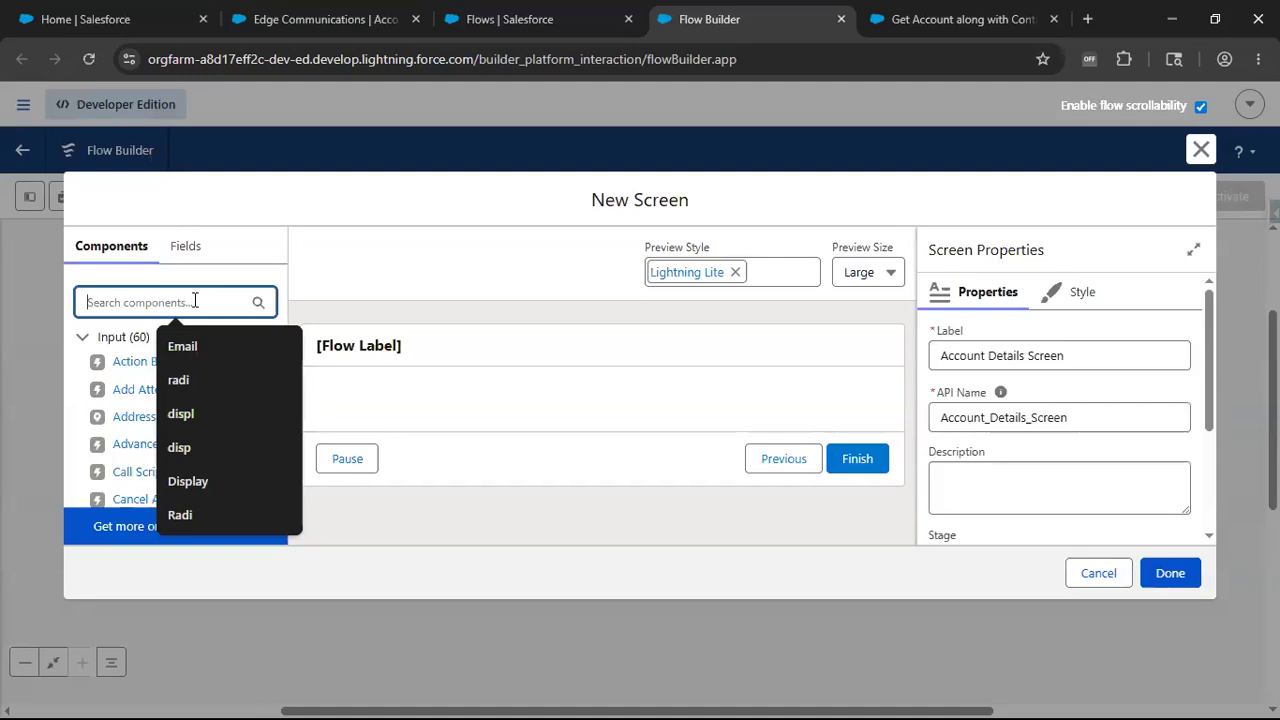
pyautogui.write('look')
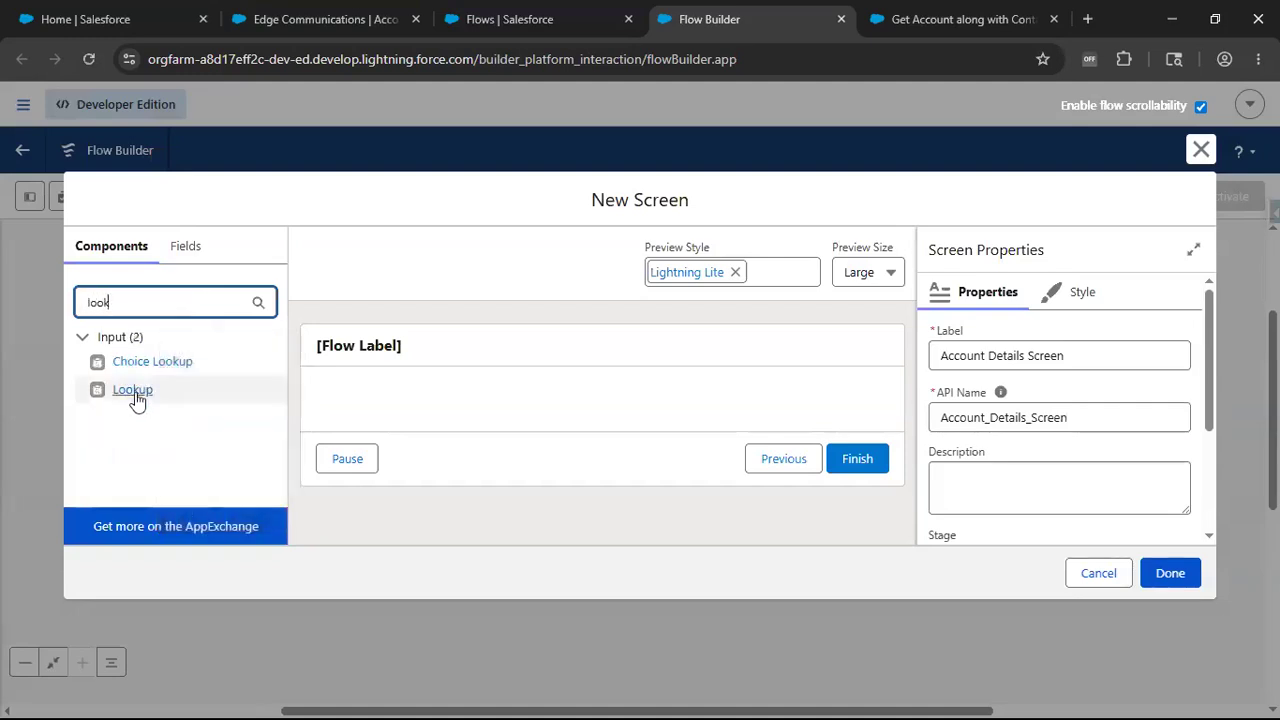
pyautogui.moveTo(134, 398); pyautogui.dragTo(393, 417)
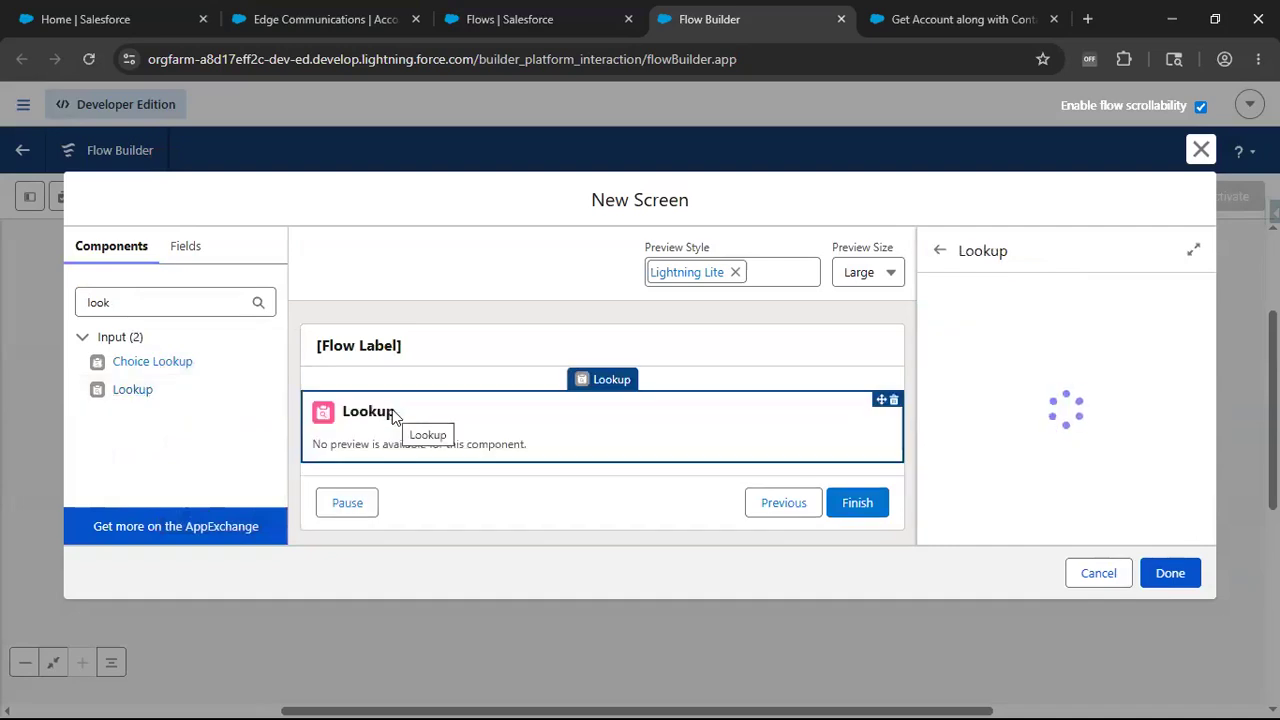
pyautogui.click(982, 356)
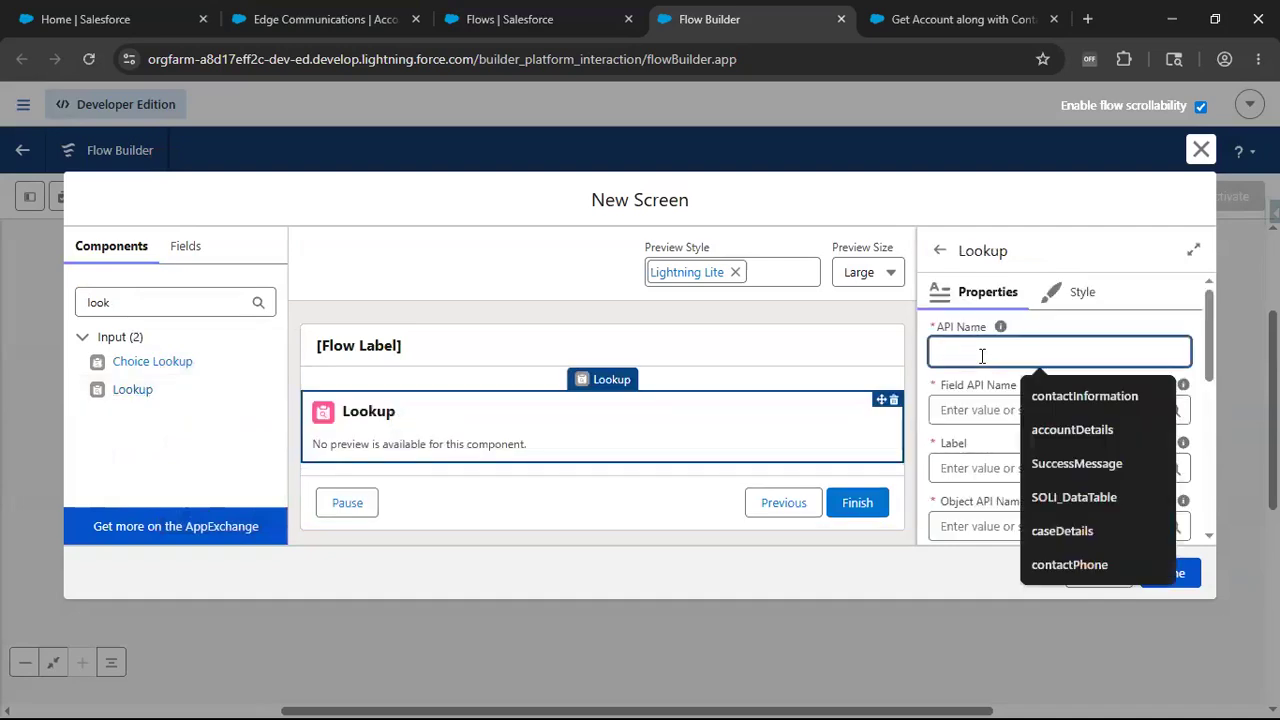
pyautogui.write('parentAccount')
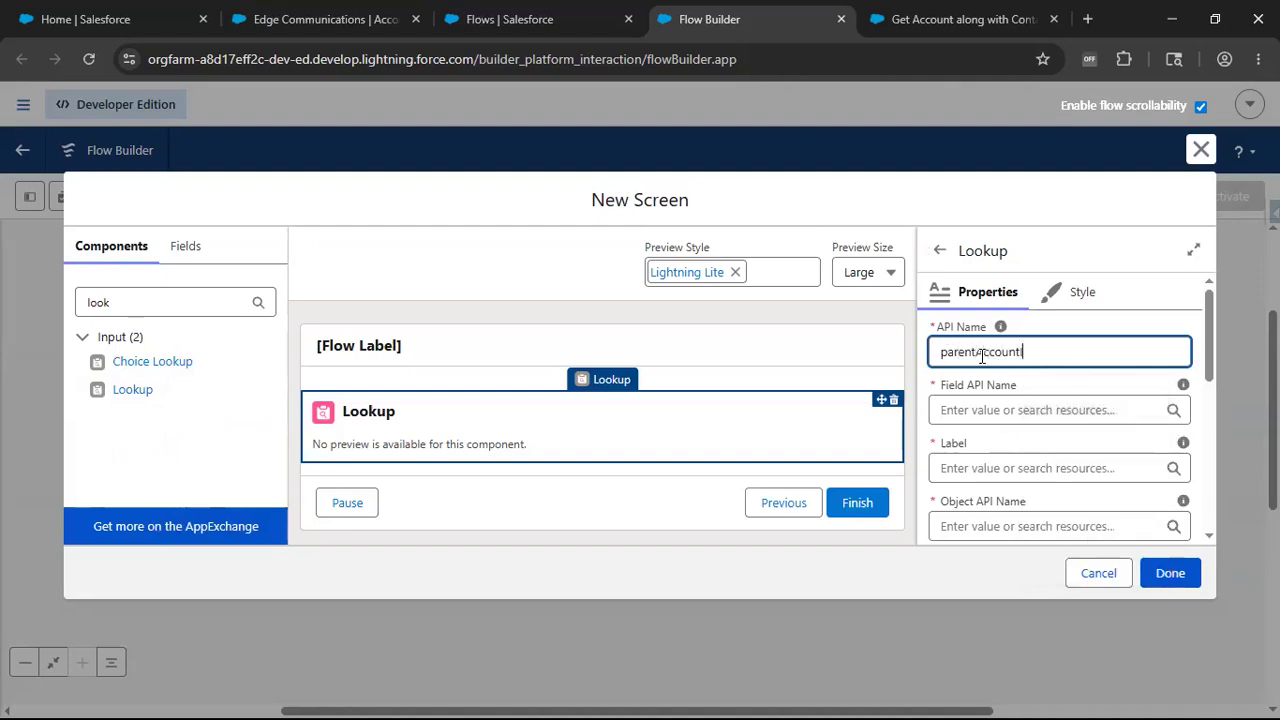
# Inspect the Parent Account lookup field on the Edge Communications account record and return to the new screen
pyautogui.click(369, 24)
pyautogui.click(145, 418)
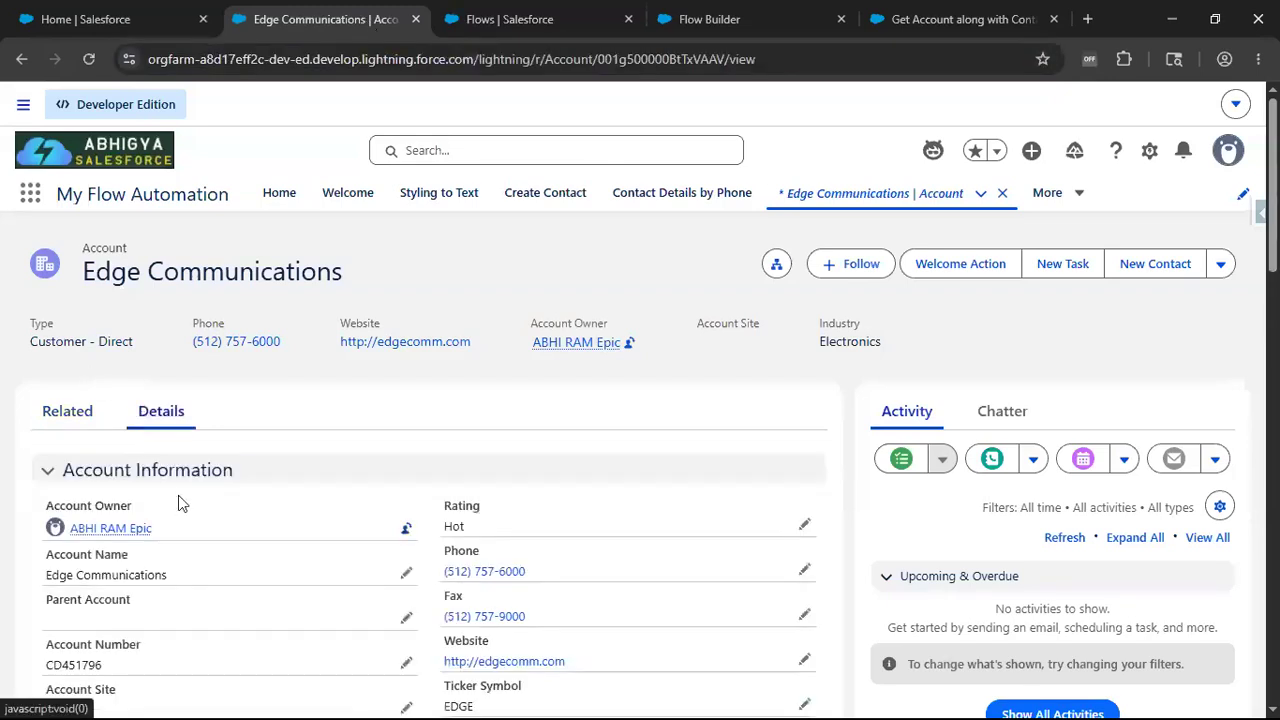
pyautogui.scroll(-2, 178, 495)
pyautogui.moveTo(45, 412); pyautogui.dragTo(157, 421)
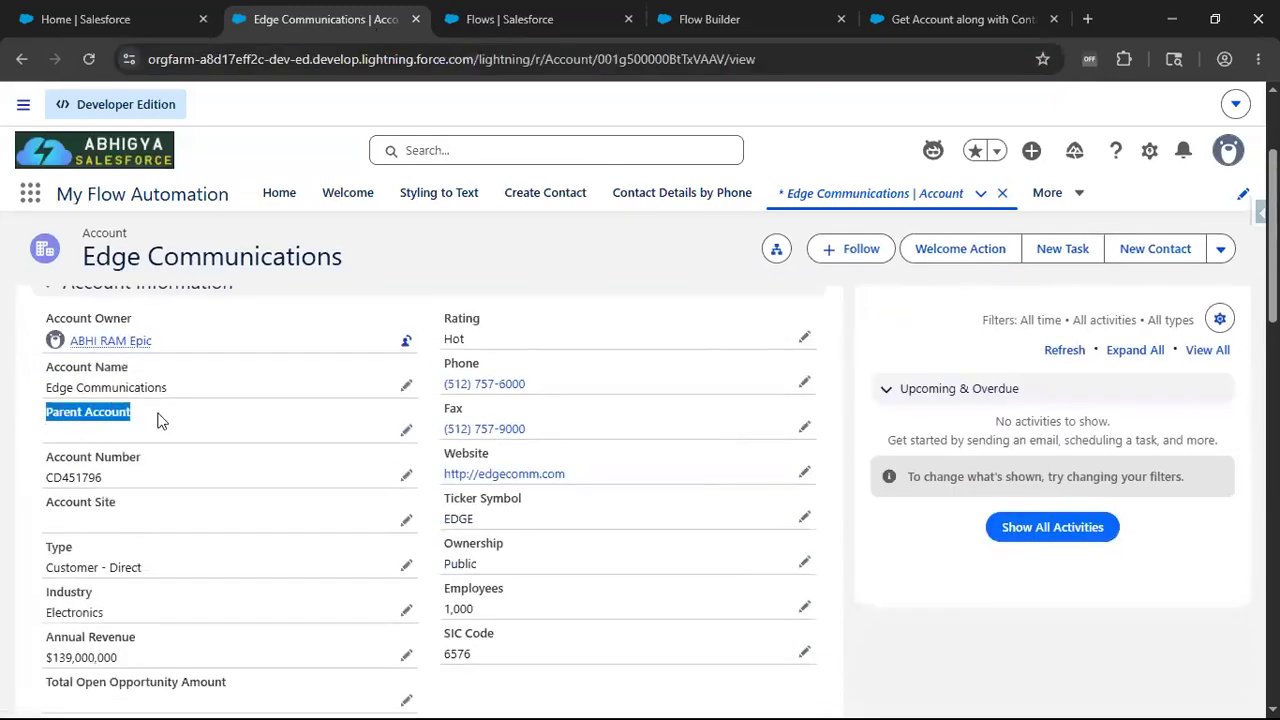
pyautogui.click(405, 430)
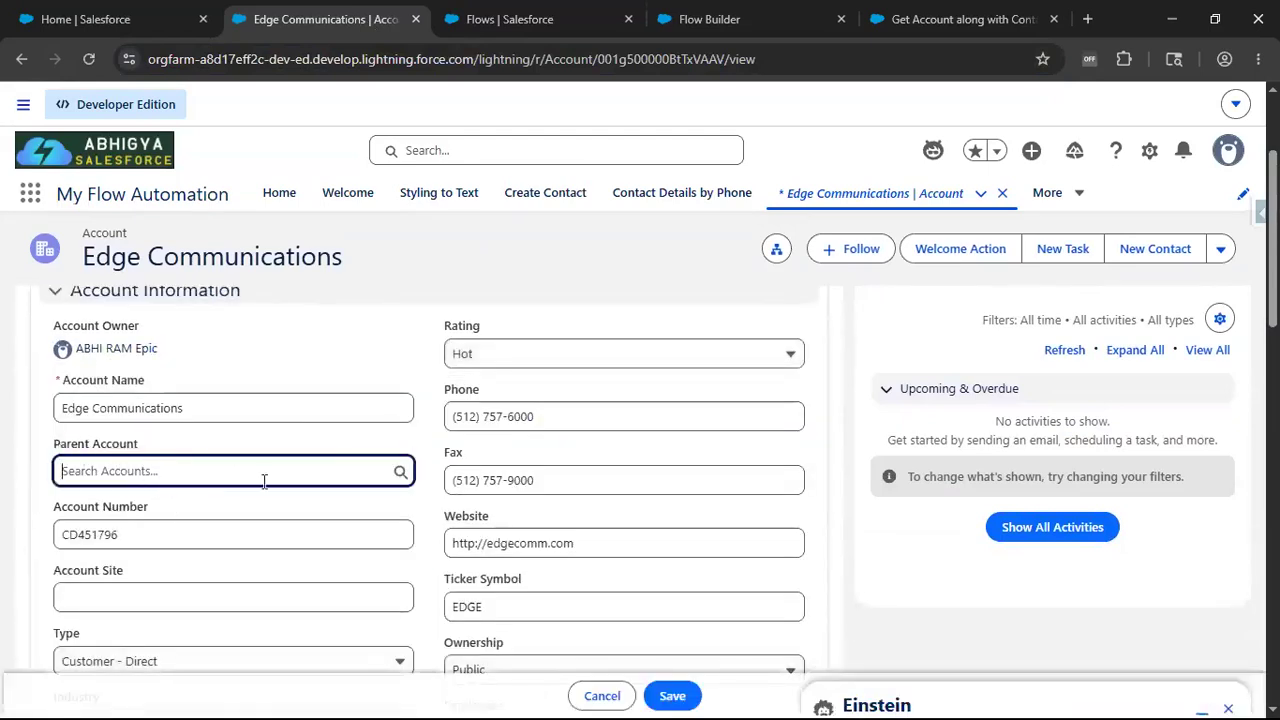
pyautogui.click(914, 20)
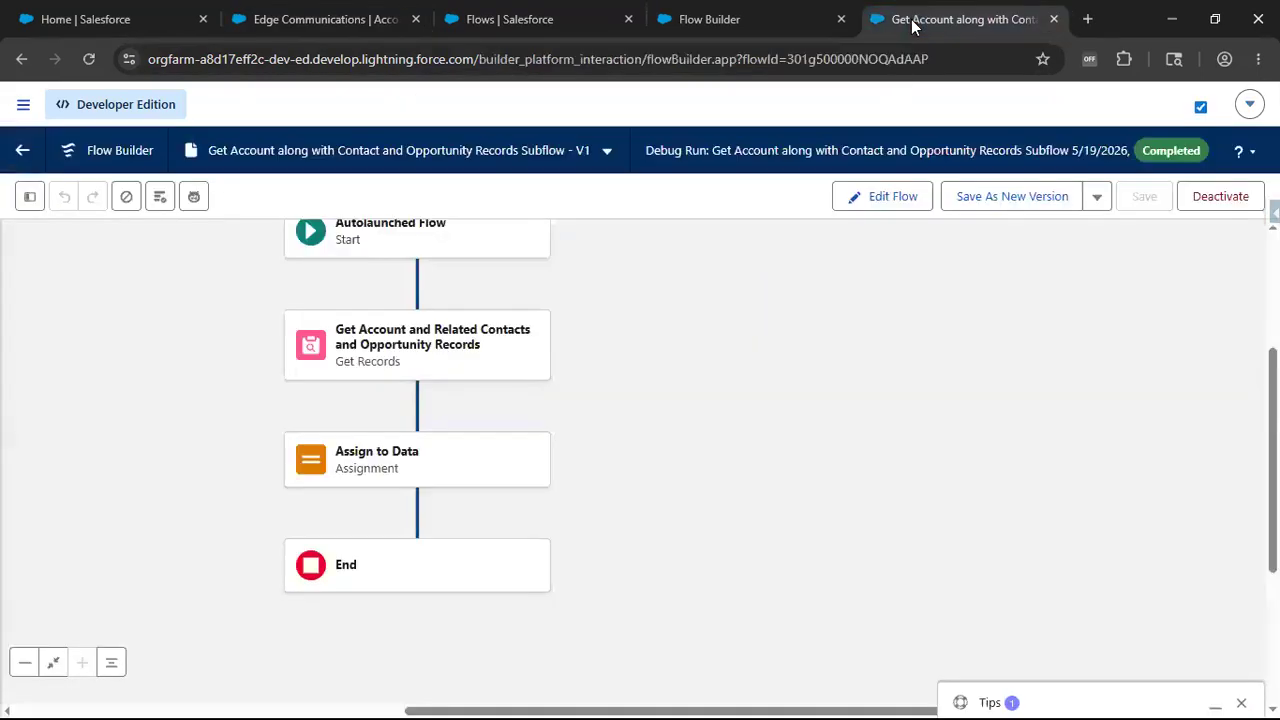
pyautogui.click(712, 26)
# Set the Lookup component's Field API Name to parentId
pyautogui.click(1008, 414)
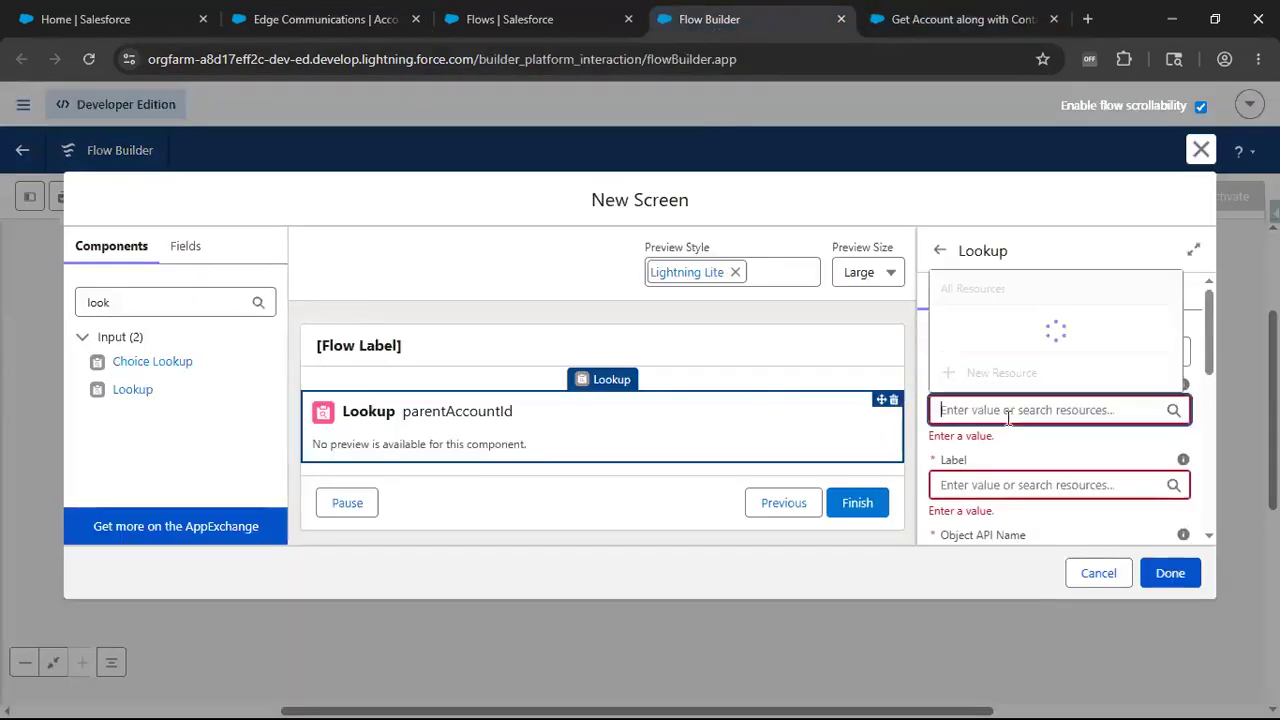
pyautogui.write('pare')
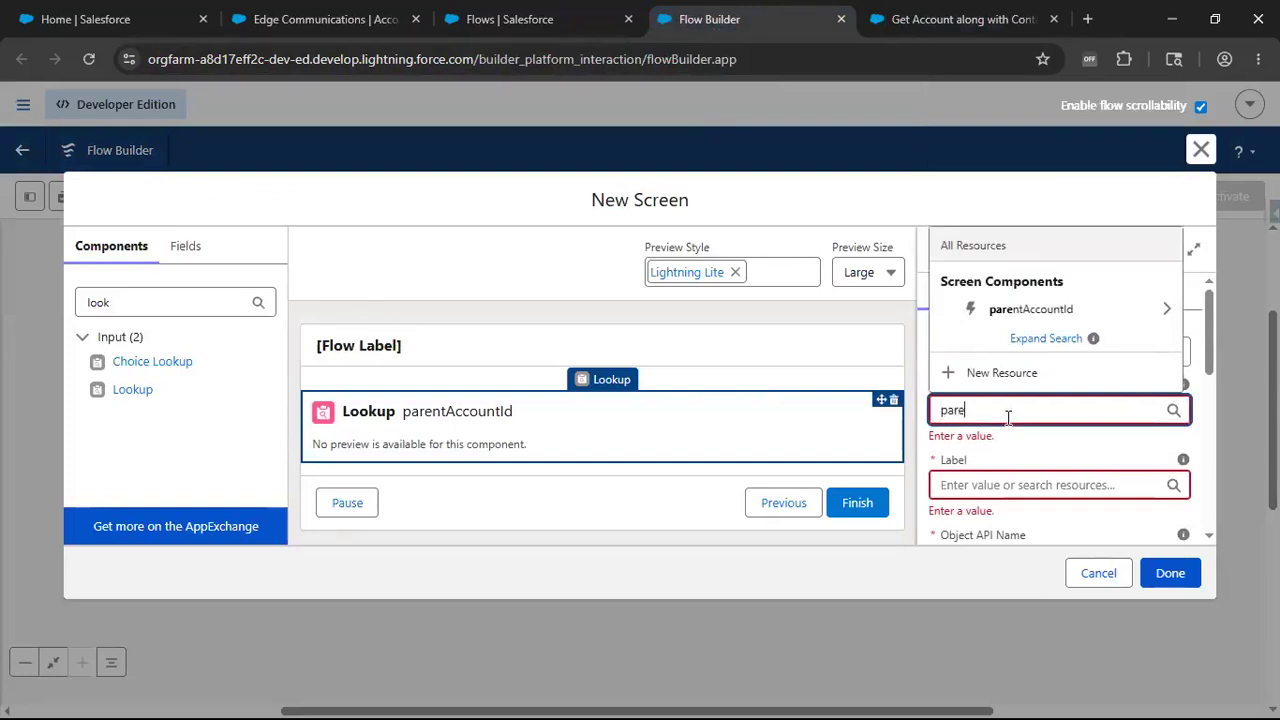
pyautogui.write('ntId')
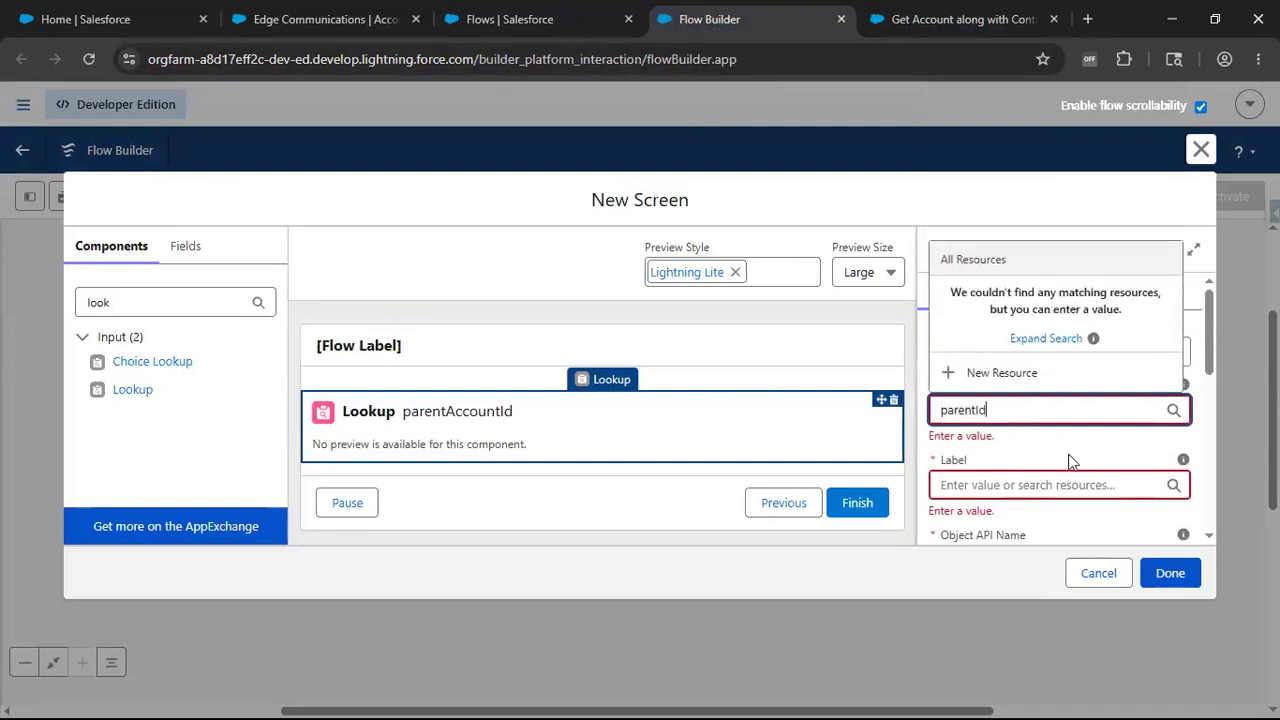
pyautogui.click(1012, 481)
pyautogui.click(1013, 468)
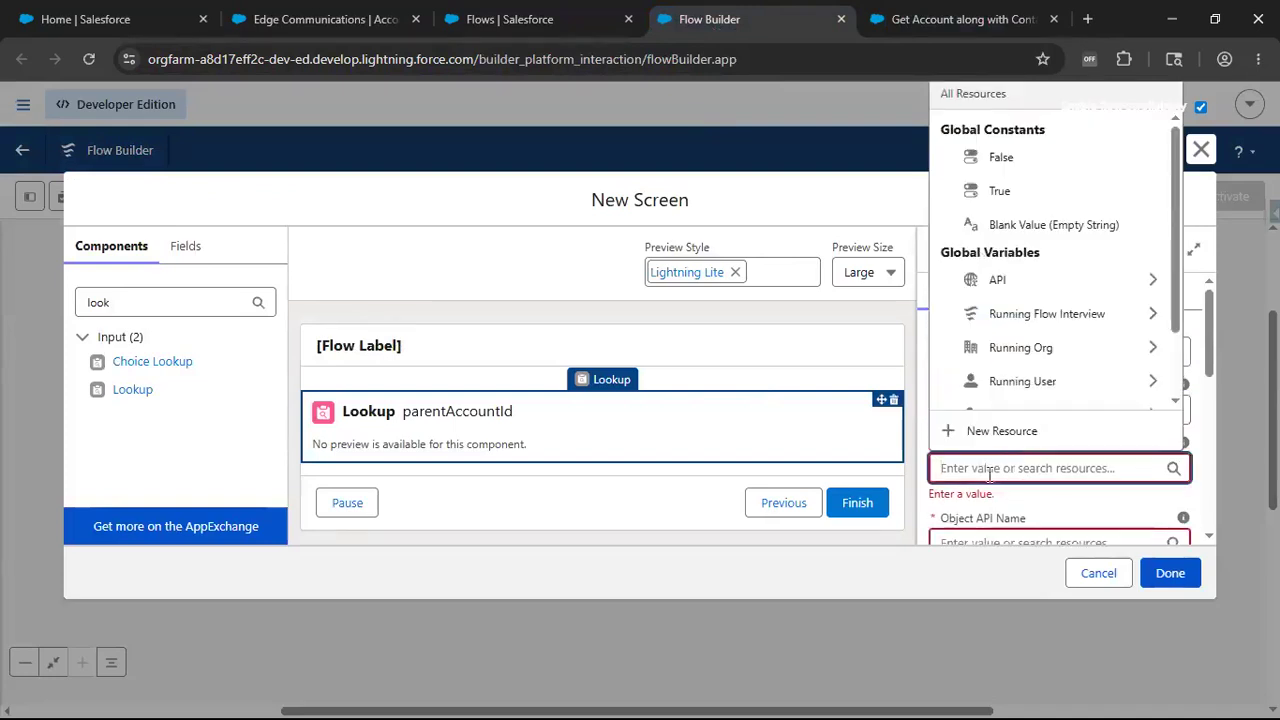
# Check the Parent Account field's label on the Edge Communications record and return to the new screen
pyautogui.click(337, 28)
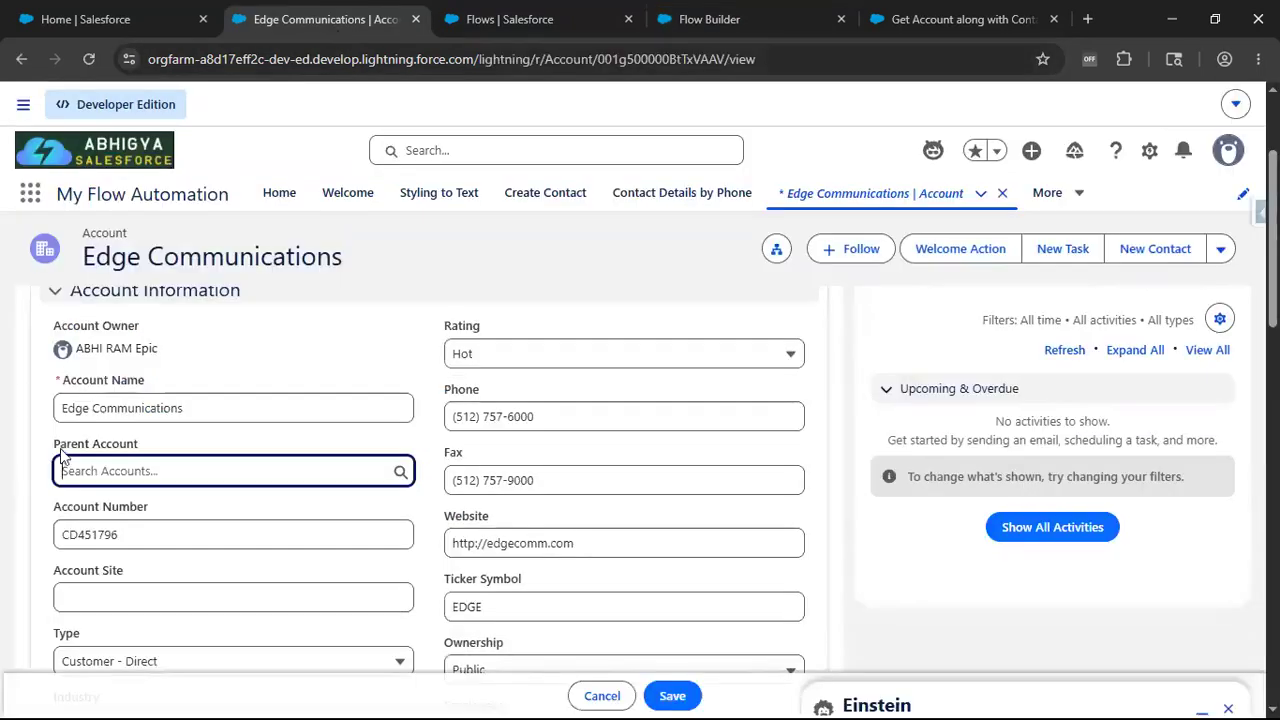
pyautogui.click(533, 20)
pyautogui.click(705, 19)
pyautogui.click(974, 468)
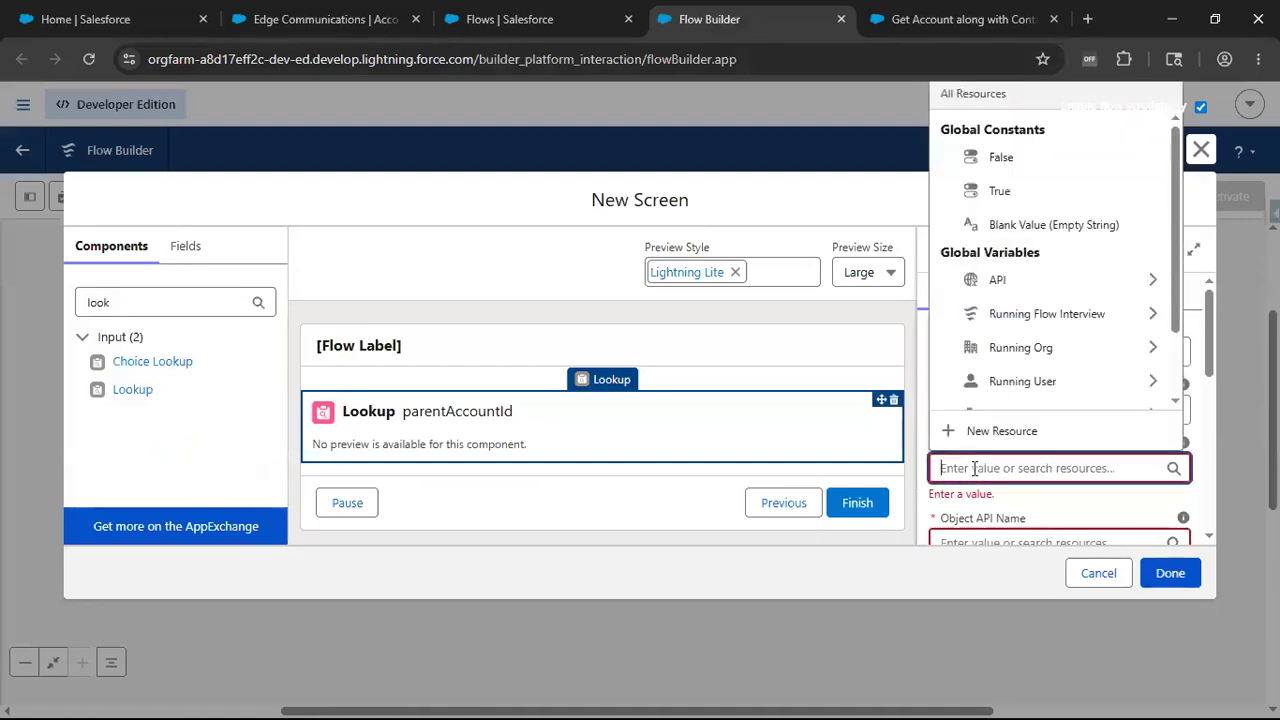
pyautogui.write('Enter')
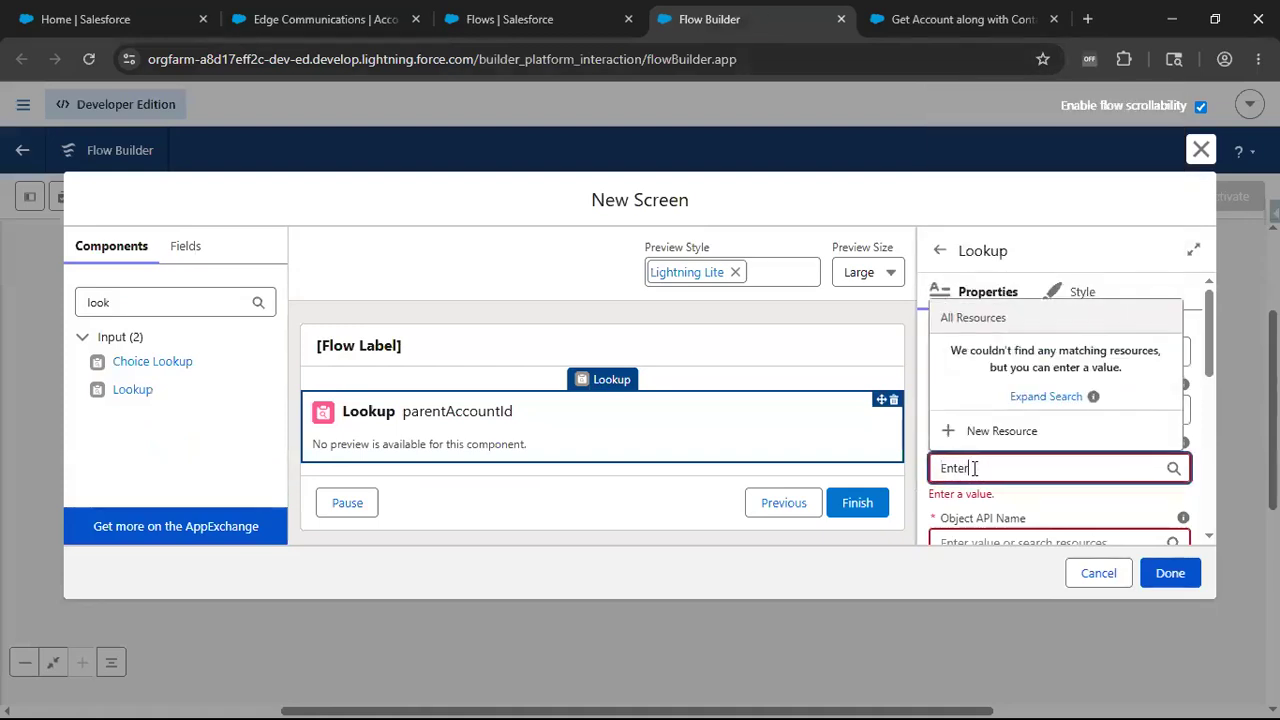
pyautogui.press('BackSpace')
pyautogui.press('BackSpace')
pyautogui.press('BackSpace')
pyautogui.press('BackSpace')
pyautogui.press('BackSpace')
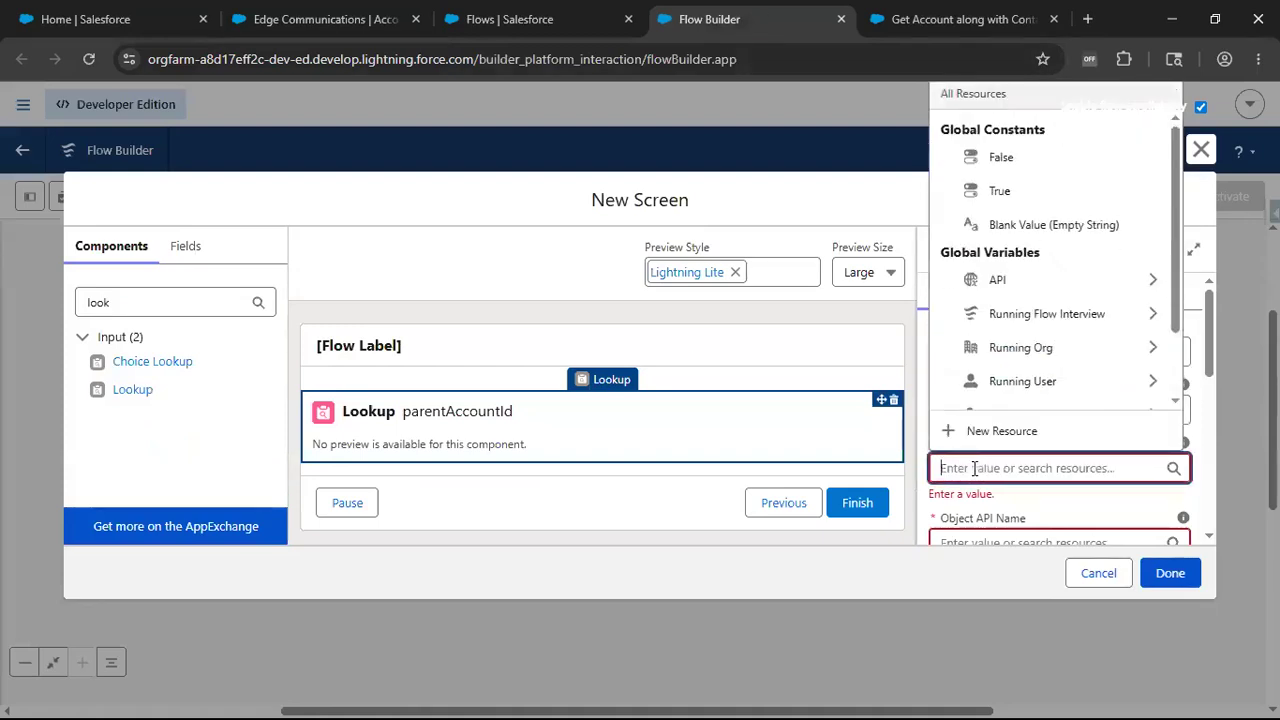
# Set the Lookup component's Label to Select Account Name
pyautogui.write('Sel')
pyautogui.press('BackSpace')
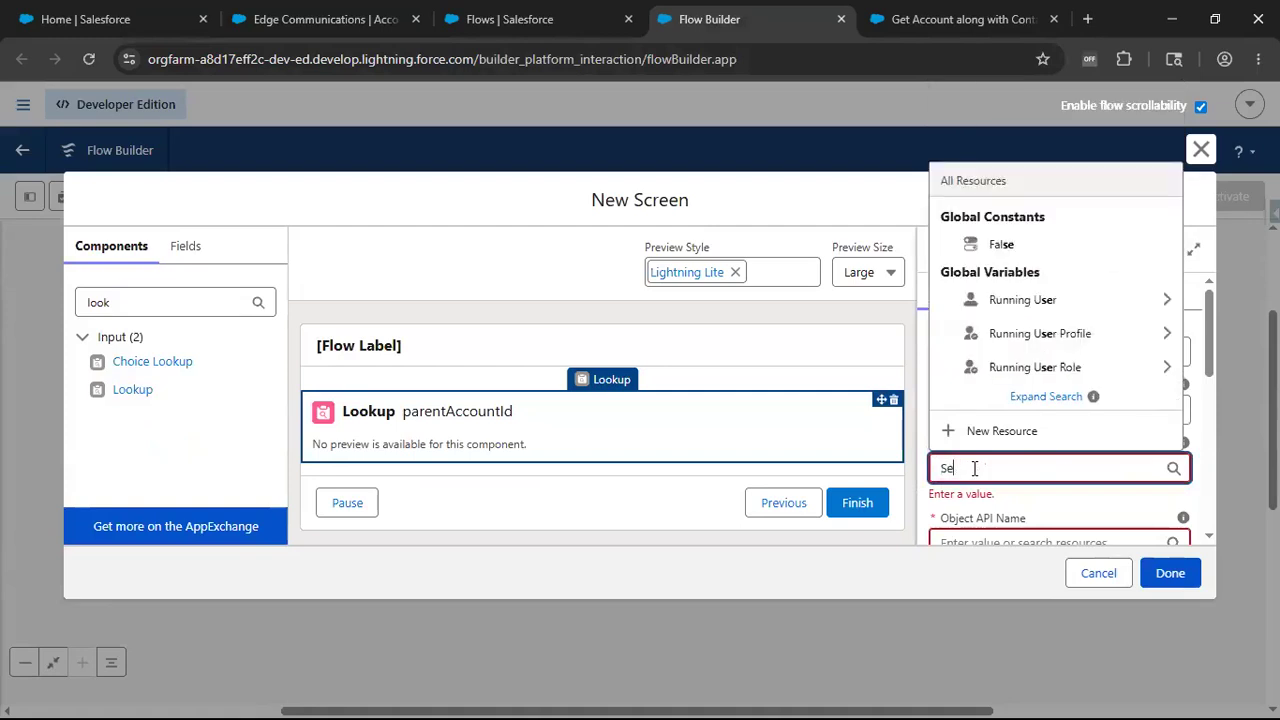
pyautogui.write('lect Accou')
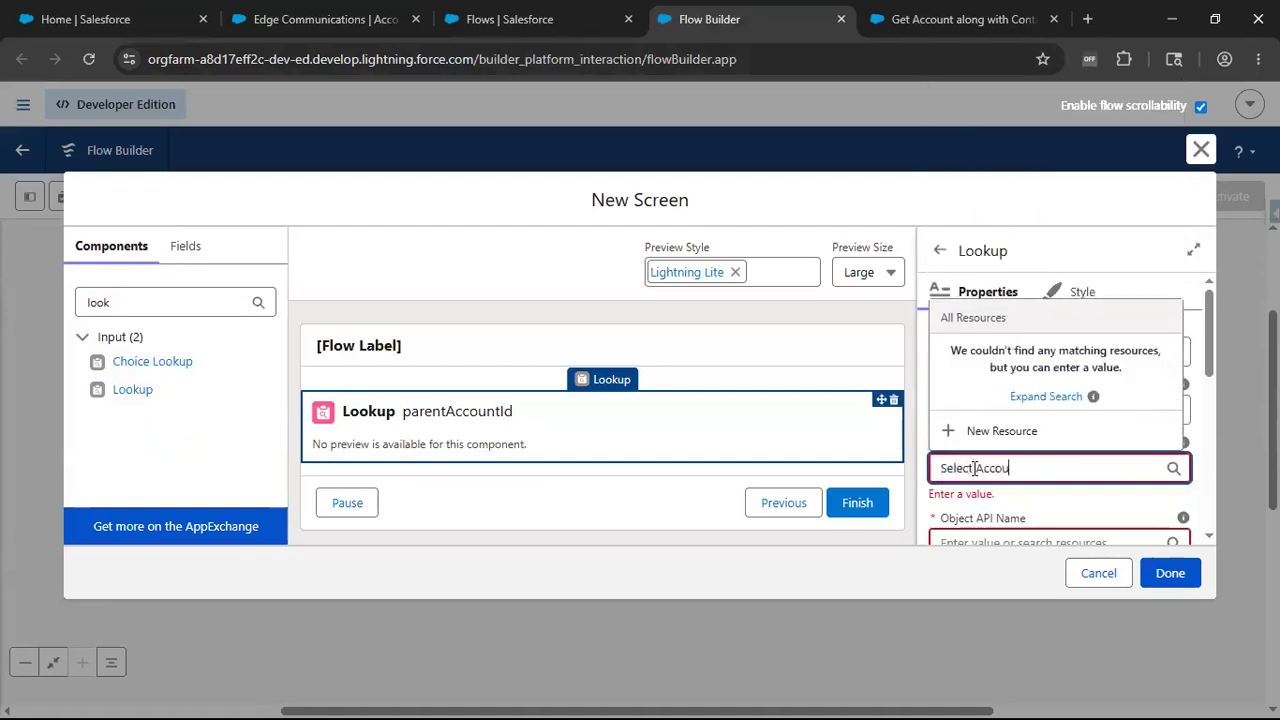
pyautogui.write('nt Name')
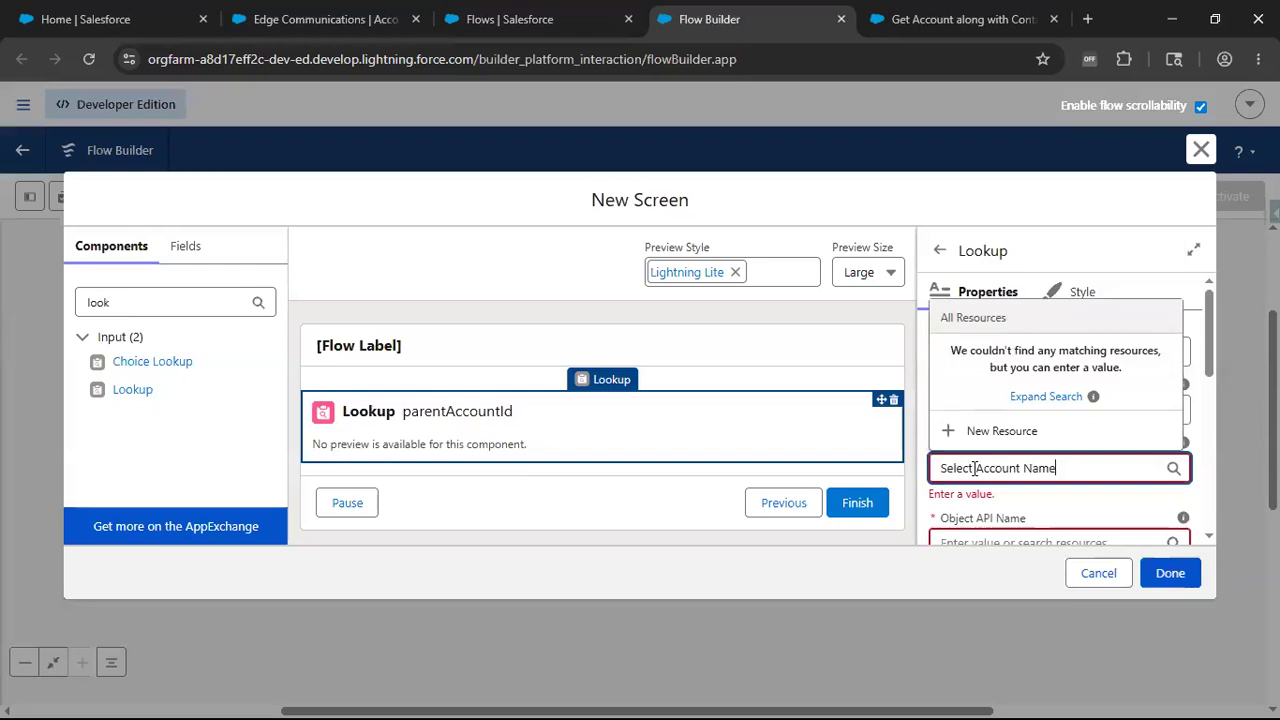
pyautogui.click(652, 446)
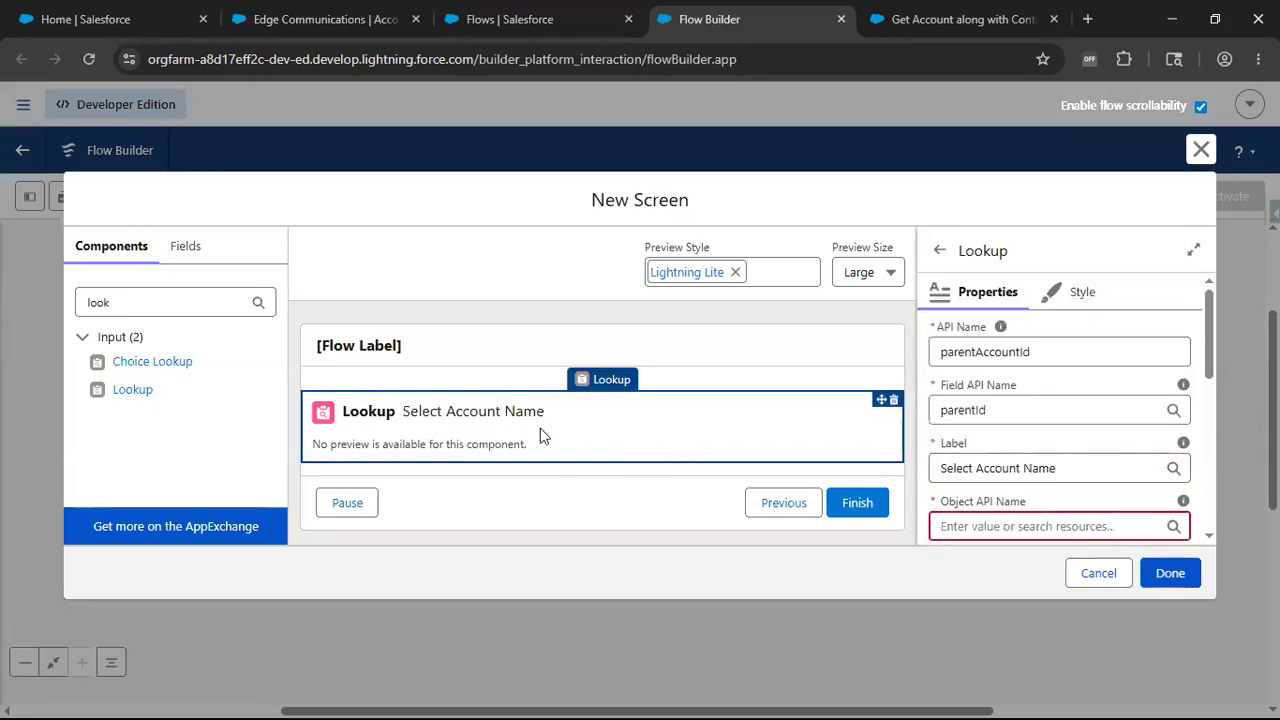
# Set the Lookup component's Object API Name to Account
pyautogui.scroll(-1, 1070, 432)
pyautogui.click(967, 432)
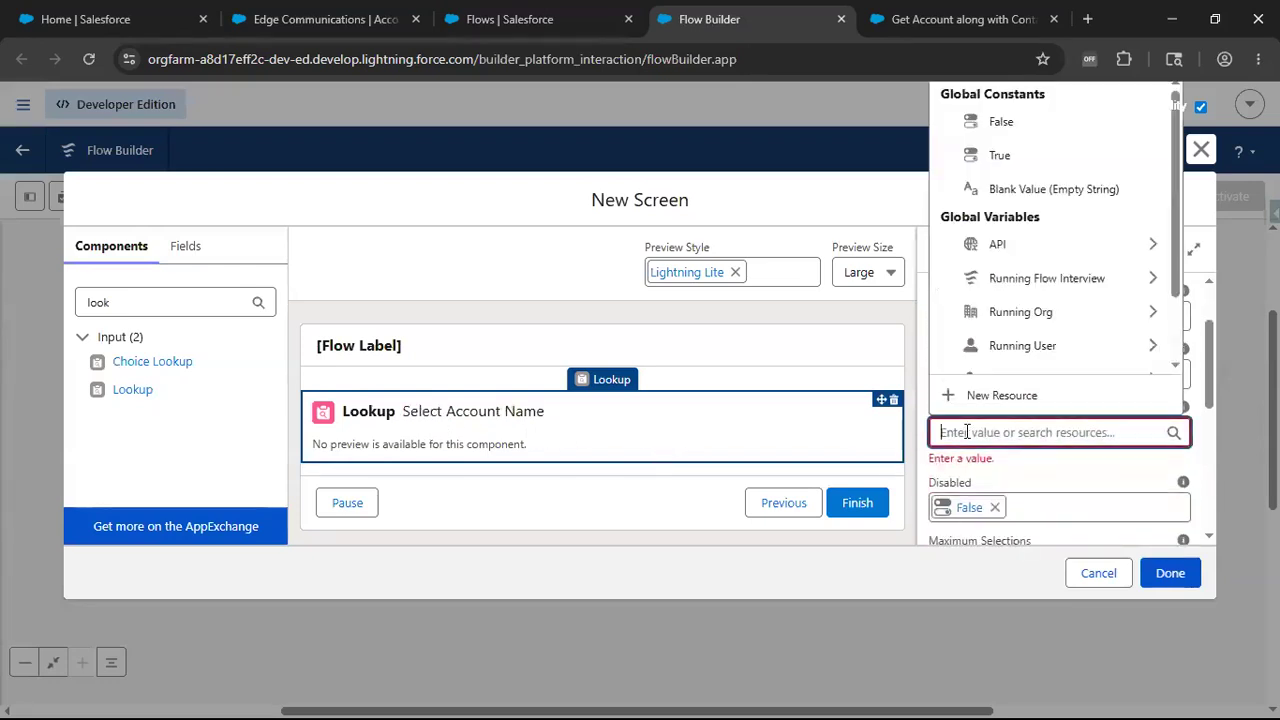
pyautogui.write('Account')
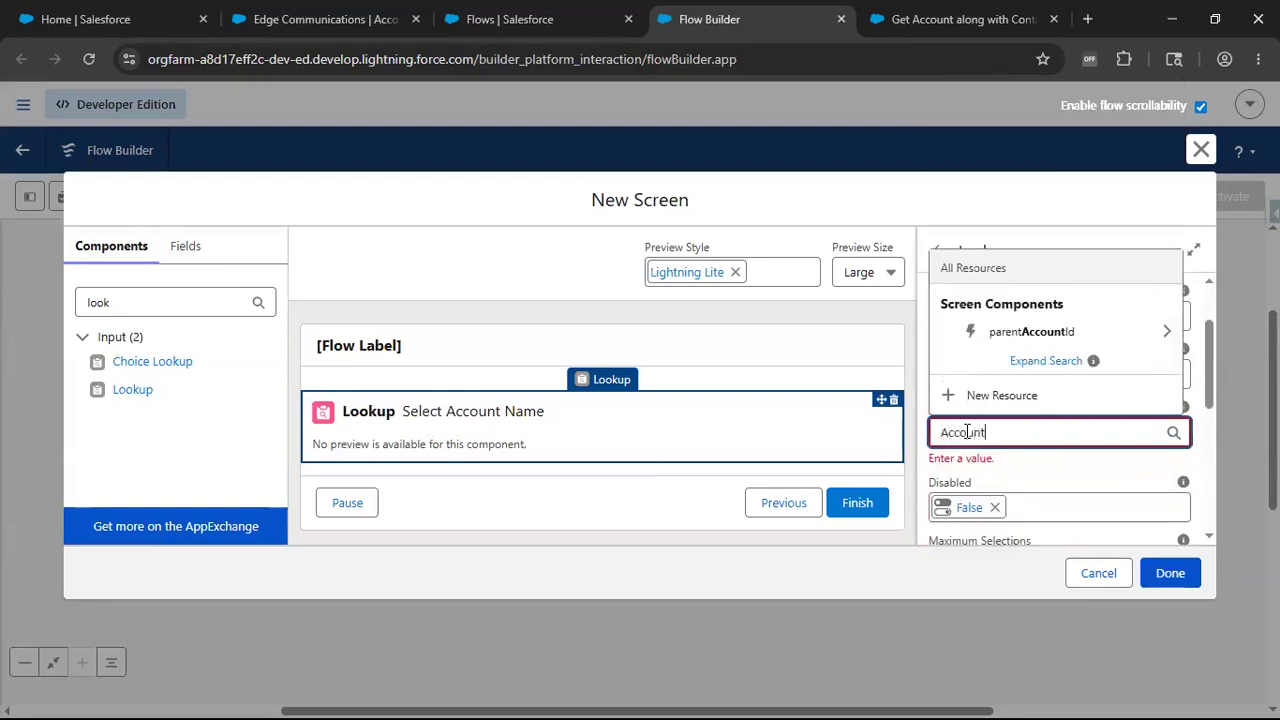
pyautogui.click(1068, 467)
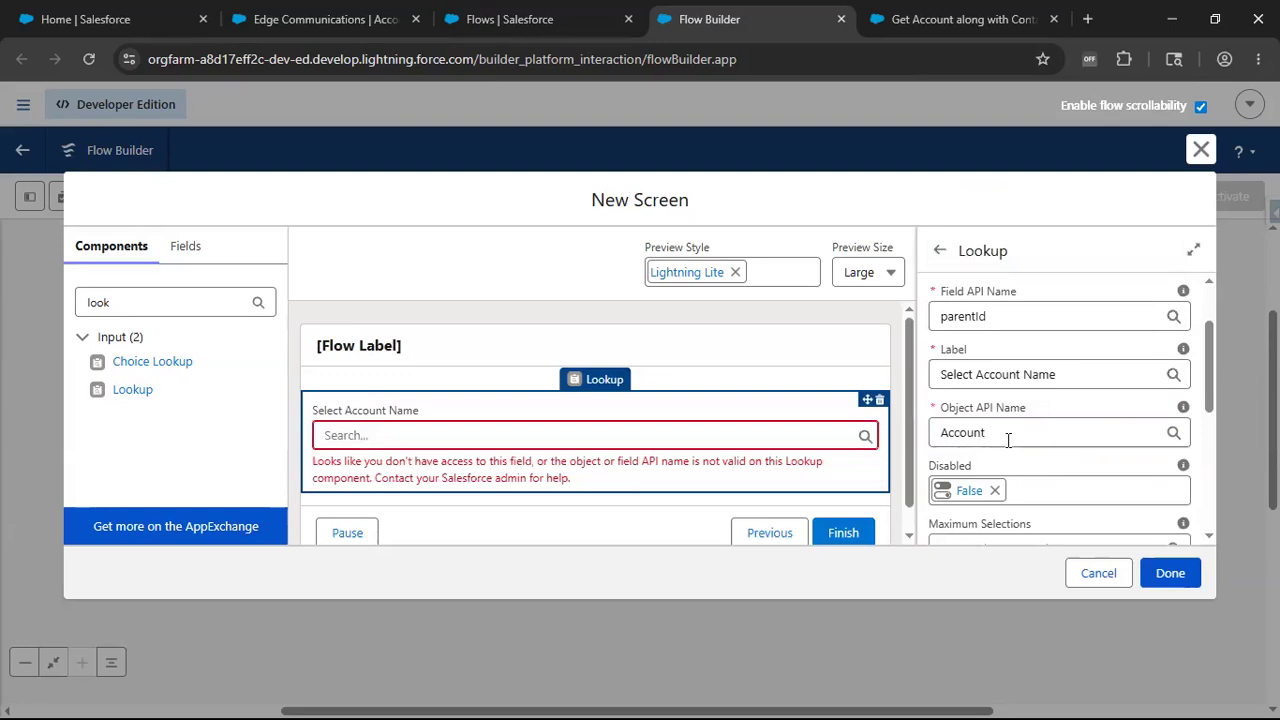
pyautogui.click(1008, 440)
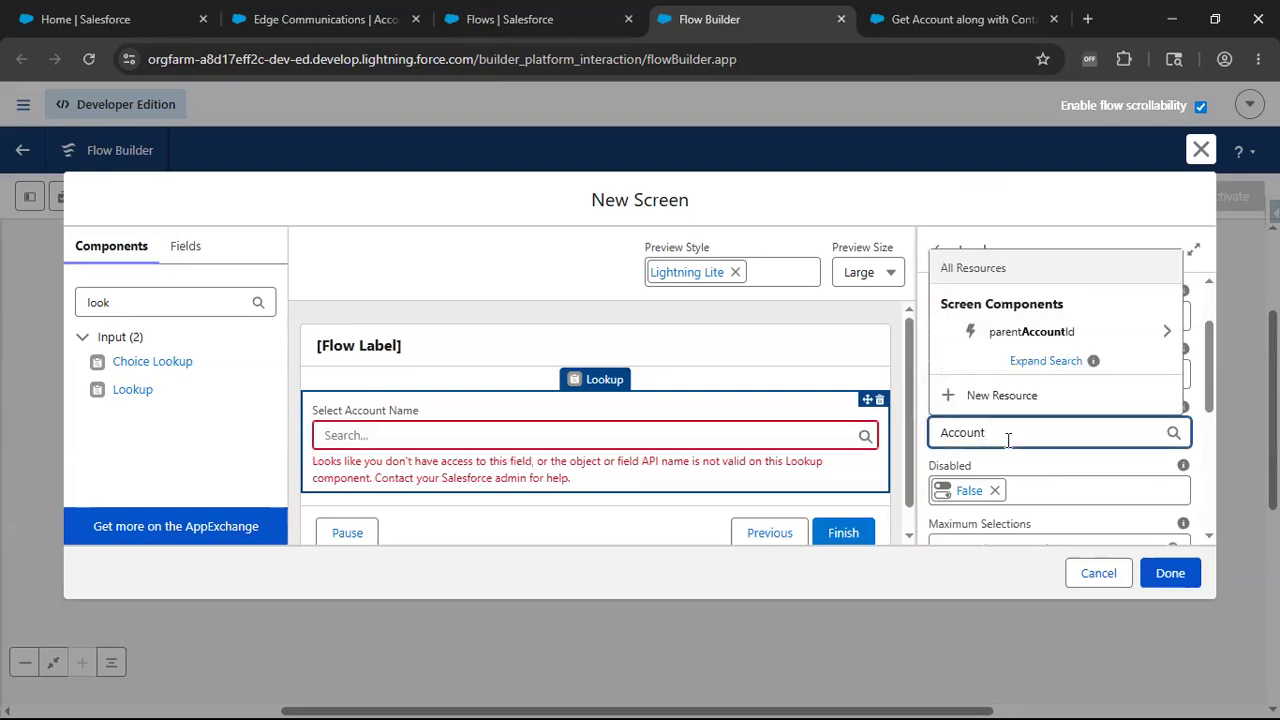
pyautogui.click(1087, 472)
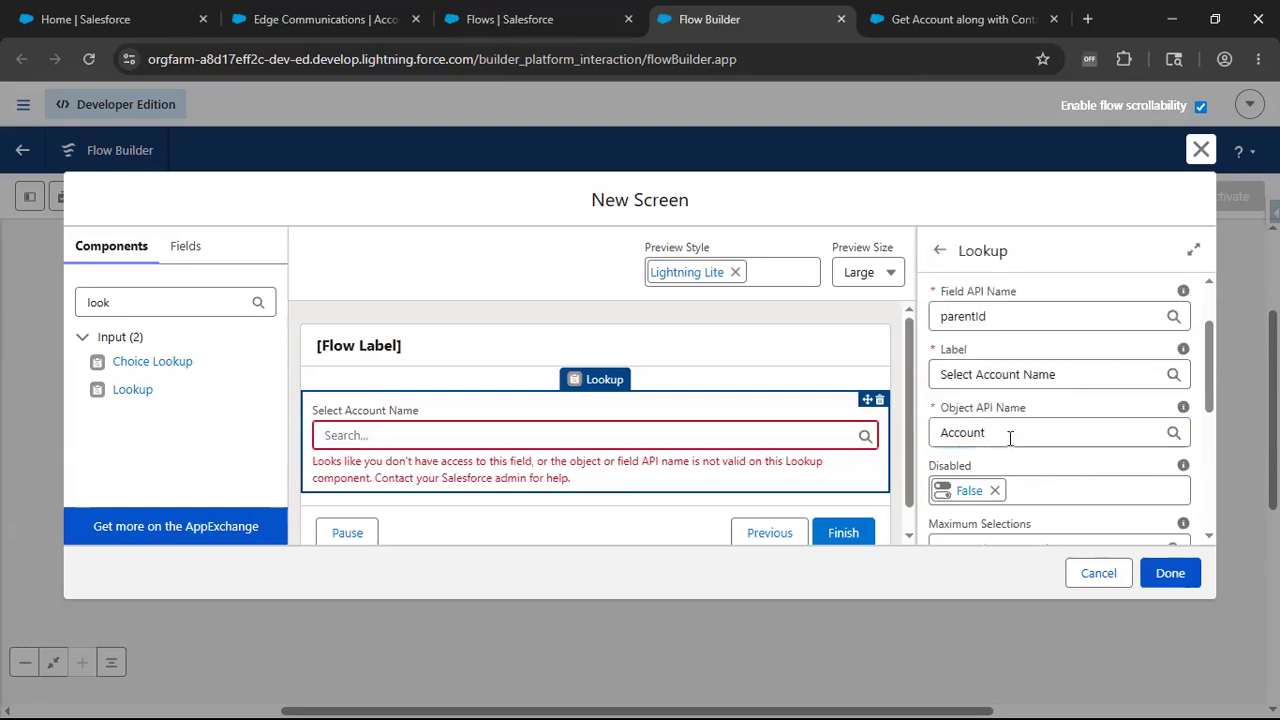
pyautogui.click(1010, 437)
pyautogui.click(1089, 467)
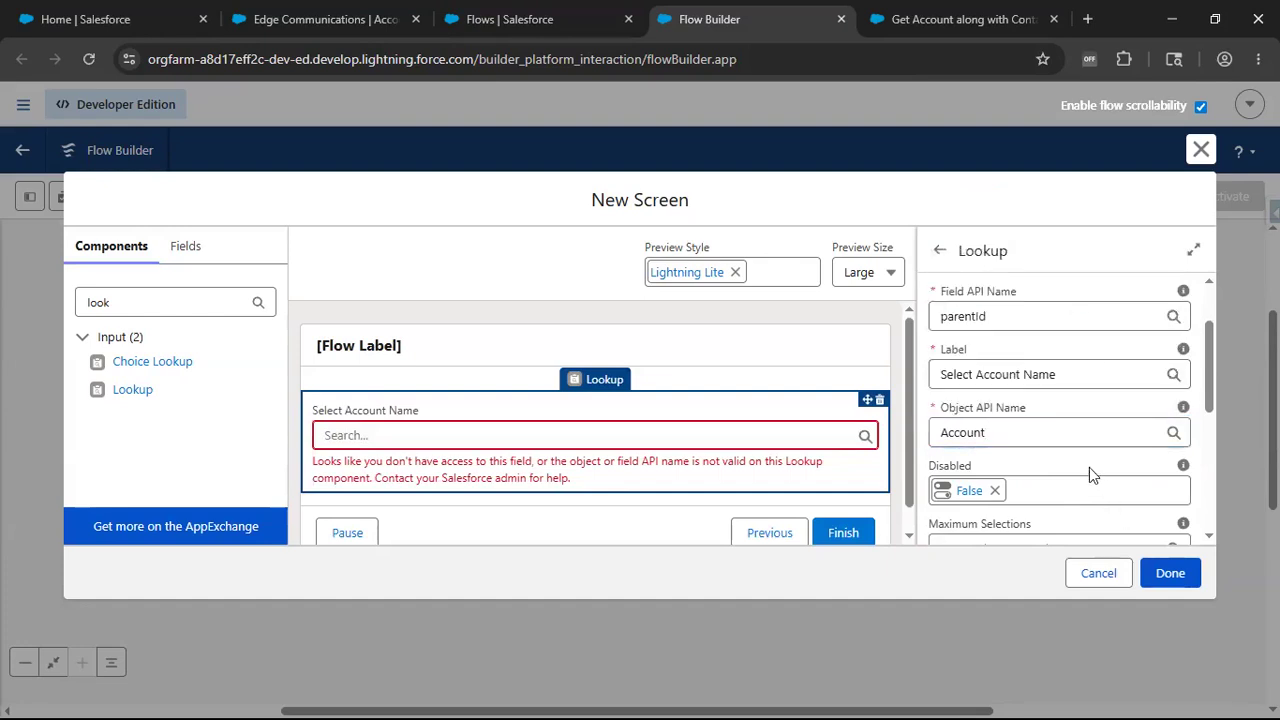
# Correct the Lookup component's Field API Name to ParentId with a capital P
pyautogui.doubleClick(966, 315)
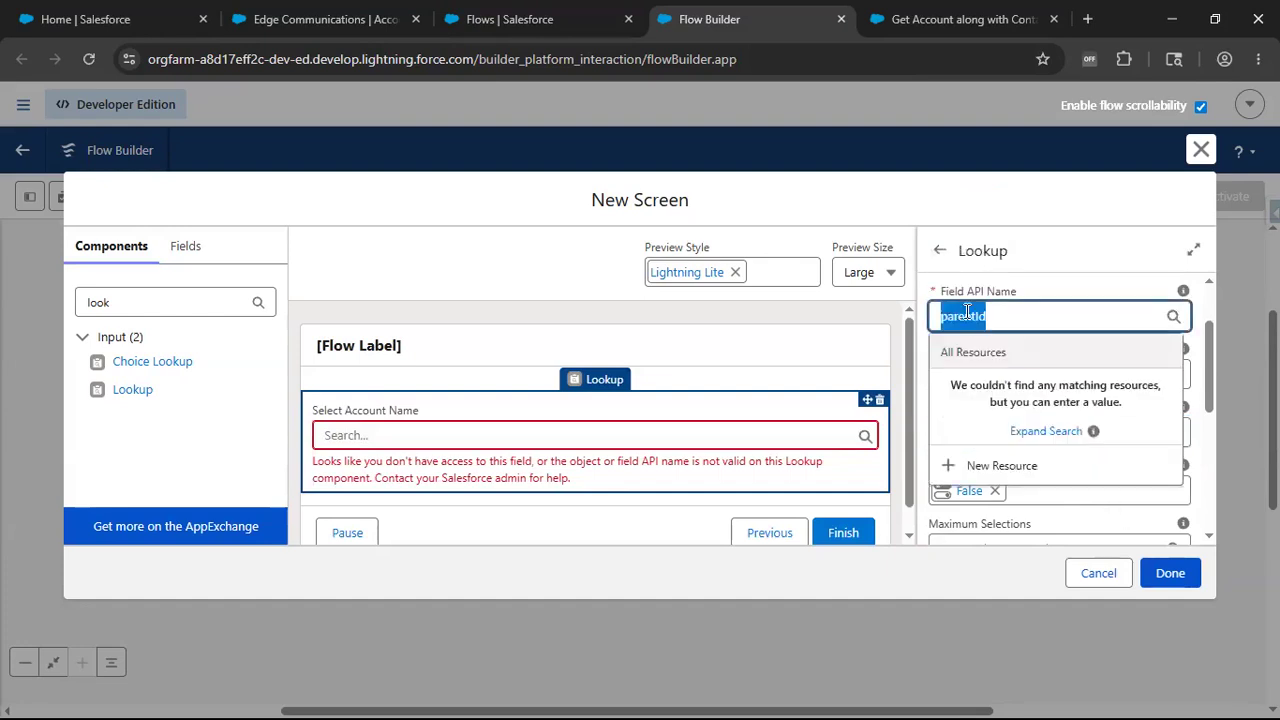
pyautogui.write('ParentI')
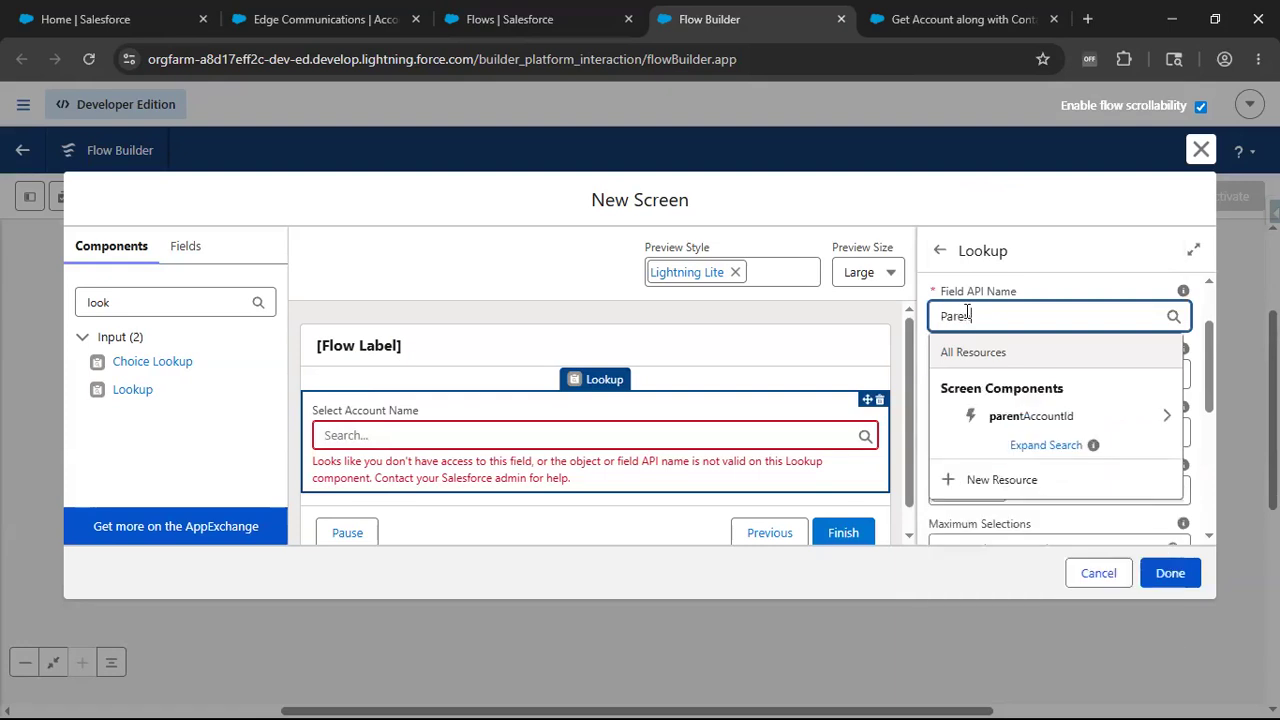
pyautogui.click(789, 372)
pyautogui.click(671, 426)
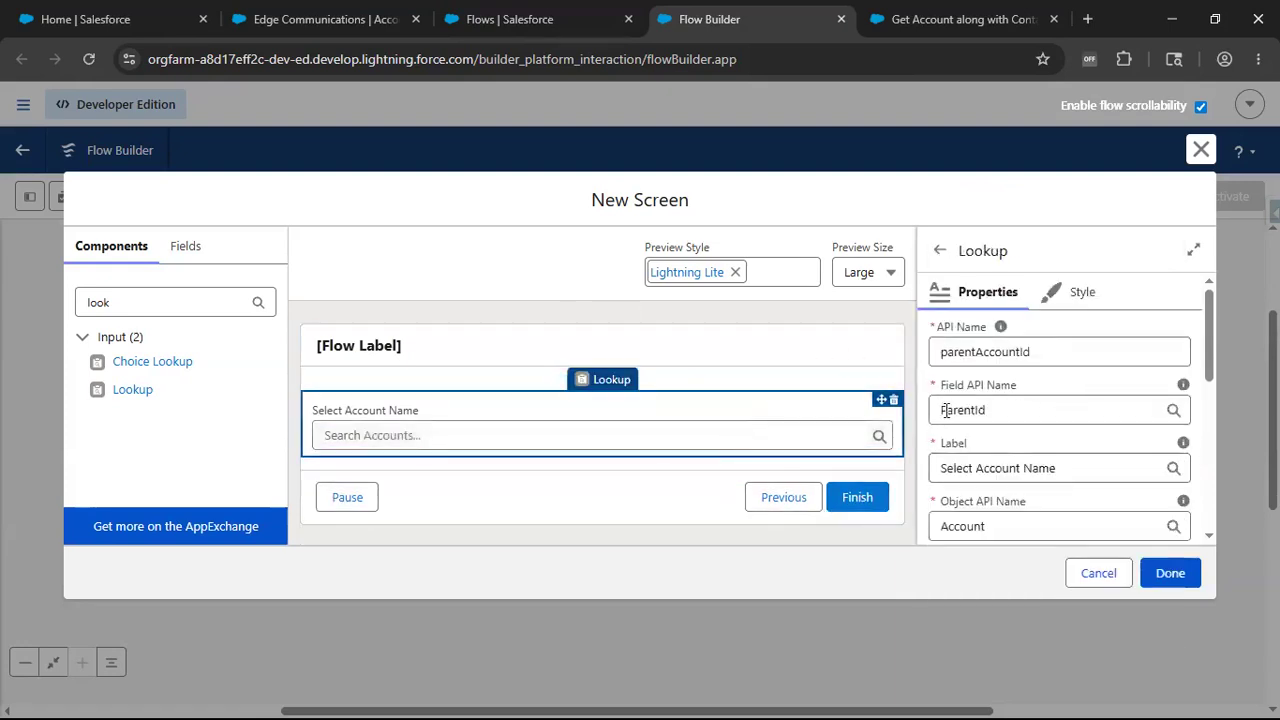
pyautogui.doubleClick(1046, 414)
pyautogui.click(1045, 441)
pyautogui.scroll(-1, 1019, 418)
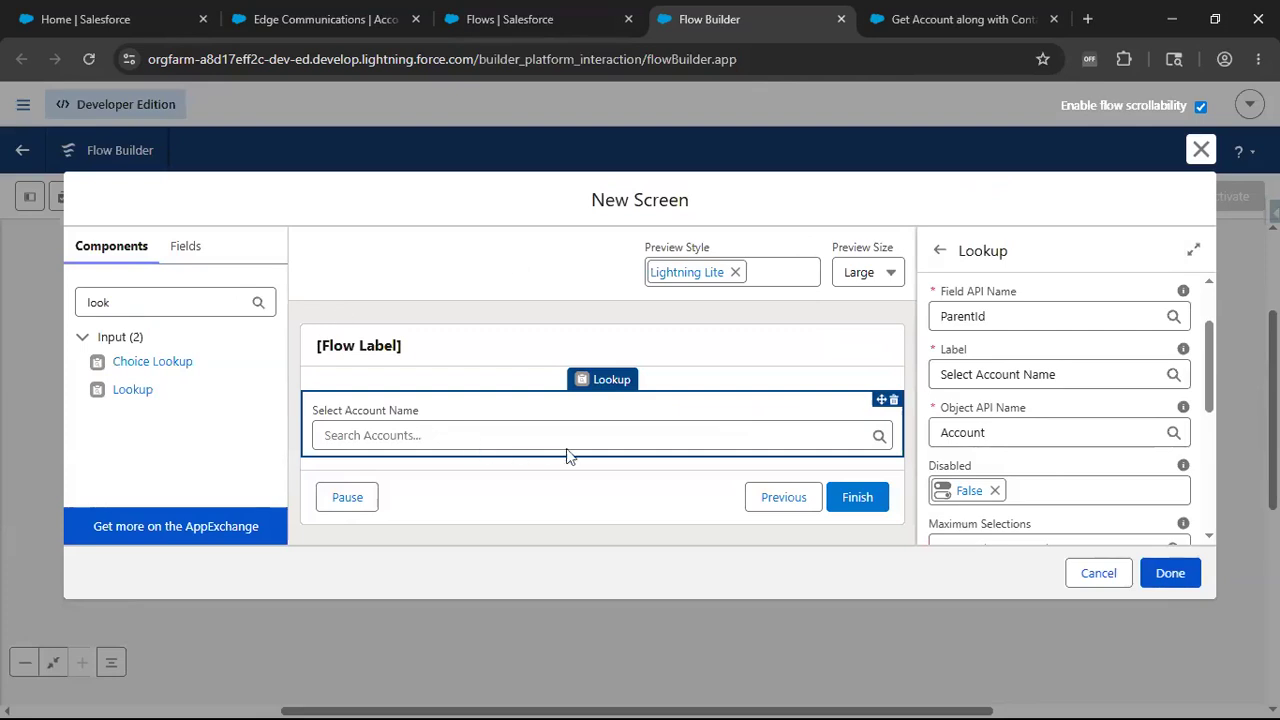
# Search the components for a button and add an Action Button below the Select Account Name lookup
pyautogui.doubleClick(200, 302)
pyautogui.write('butt')
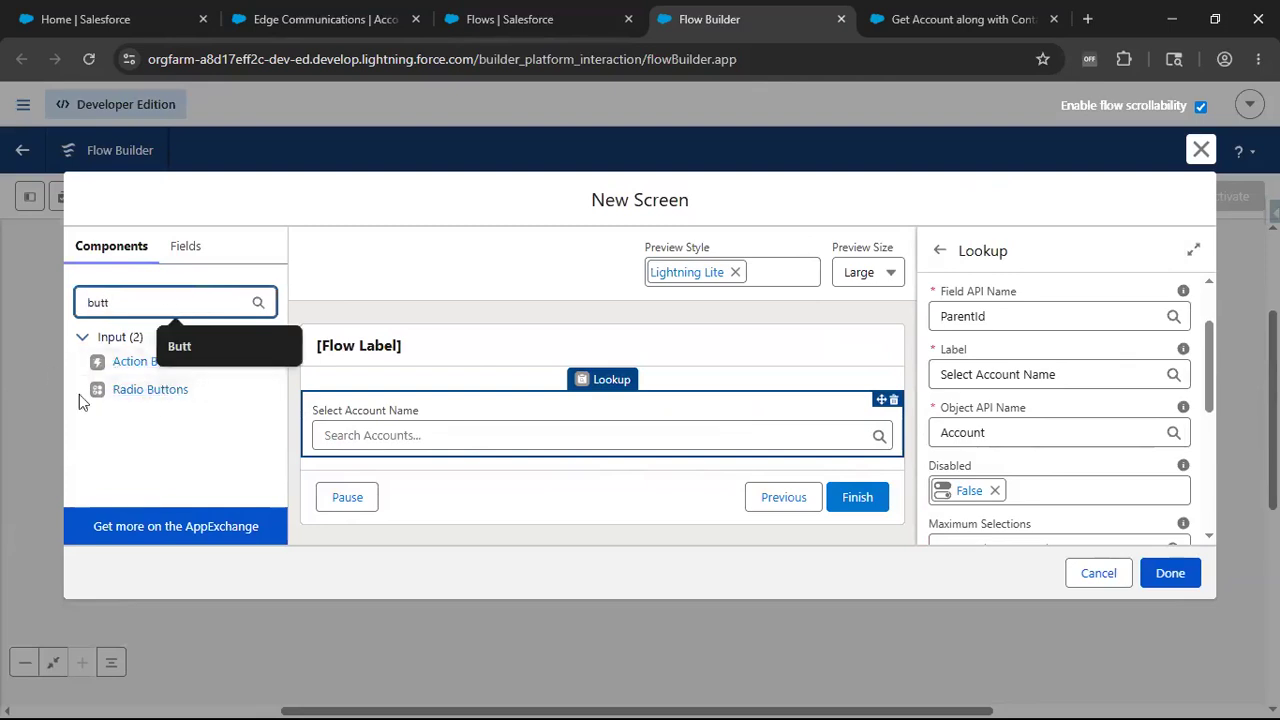
pyautogui.moveTo(148, 370); pyautogui.dragTo(870, 432)
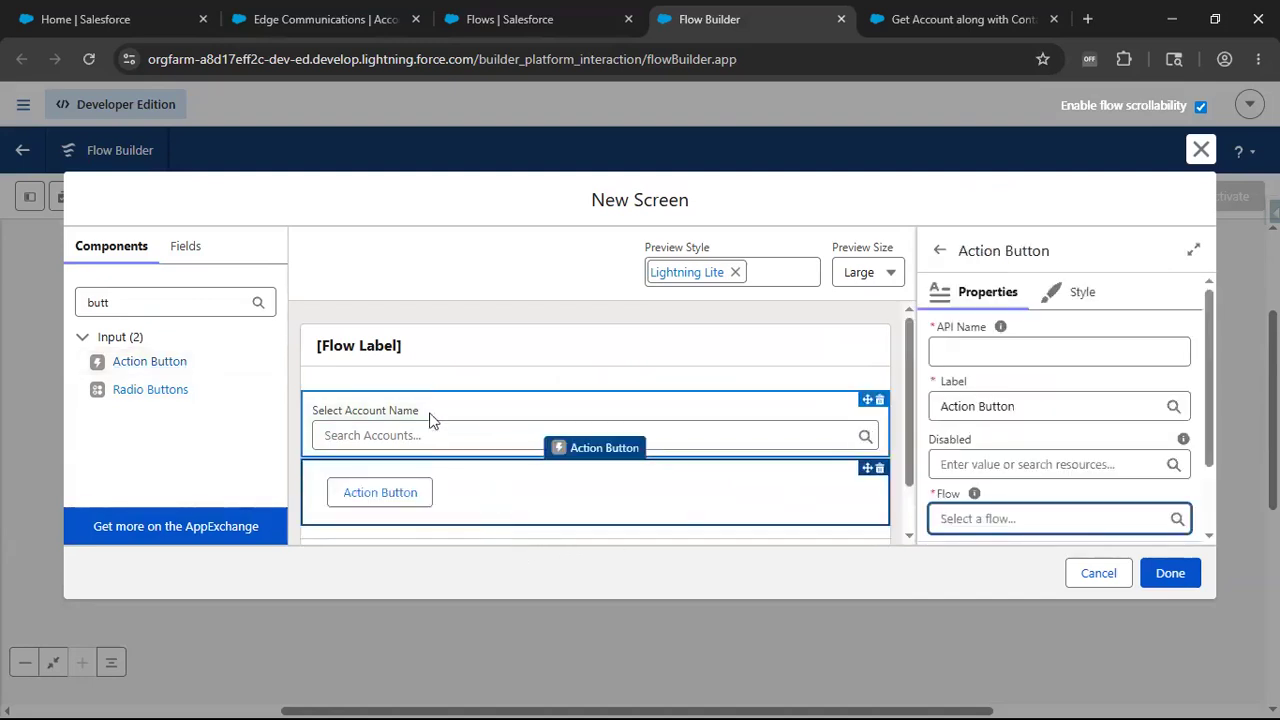
# Add a Section component above the Select Account Name lookup
pyautogui.doubleClick(188, 305)
pyautogui.write('sec')
pyautogui.moveTo(118, 364); pyautogui.dragTo(403, 417)
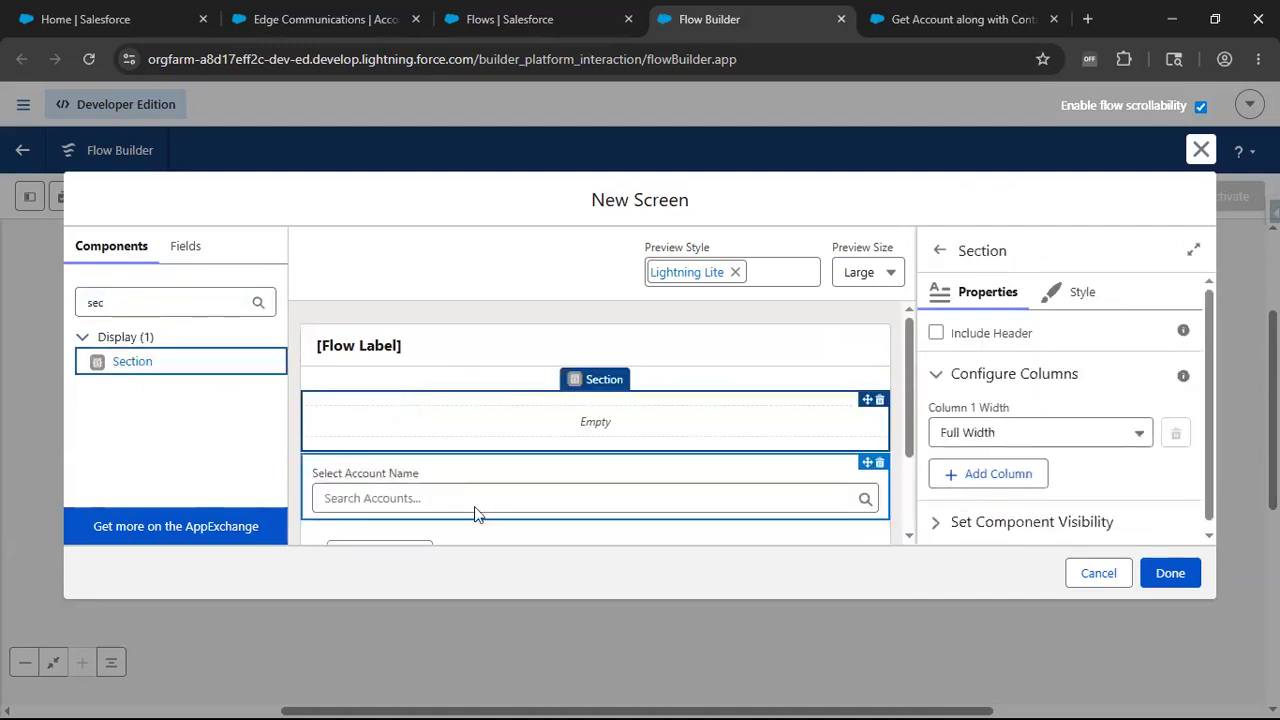
pyautogui.scroll(-2, 477, 480)
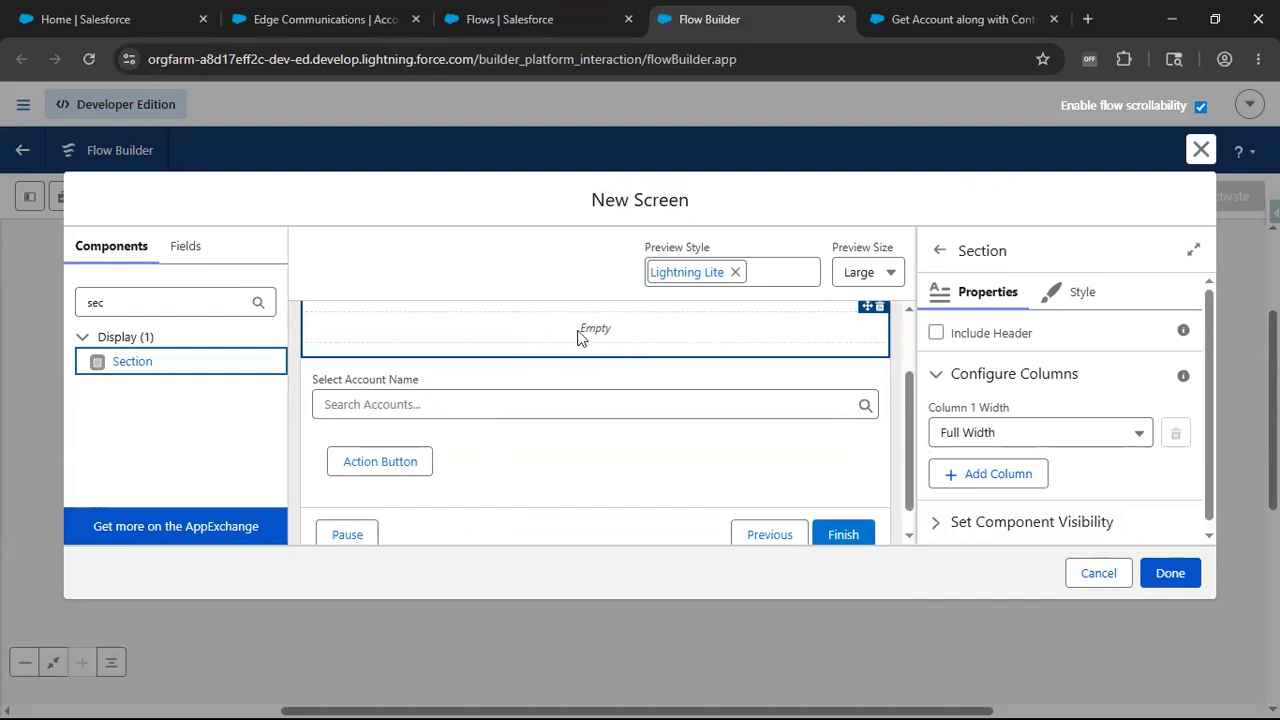
# Give the section two columns, 9 of 12 and 3 of 12 wide, and move the lookup into the first and the action button into the second
pyautogui.click(1024, 474)
pyautogui.click(1028, 440)
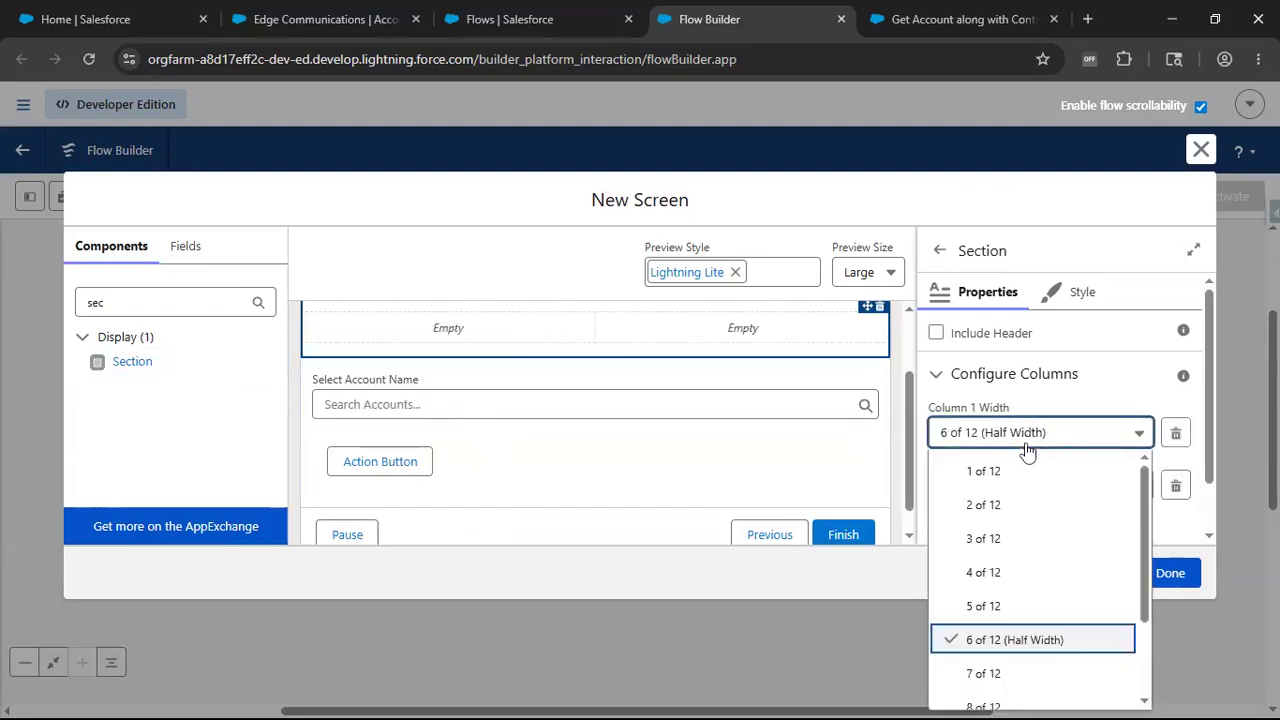
pyautogui.scroll(-2, 1014, 660)
pyautogui.click(1012, 617)
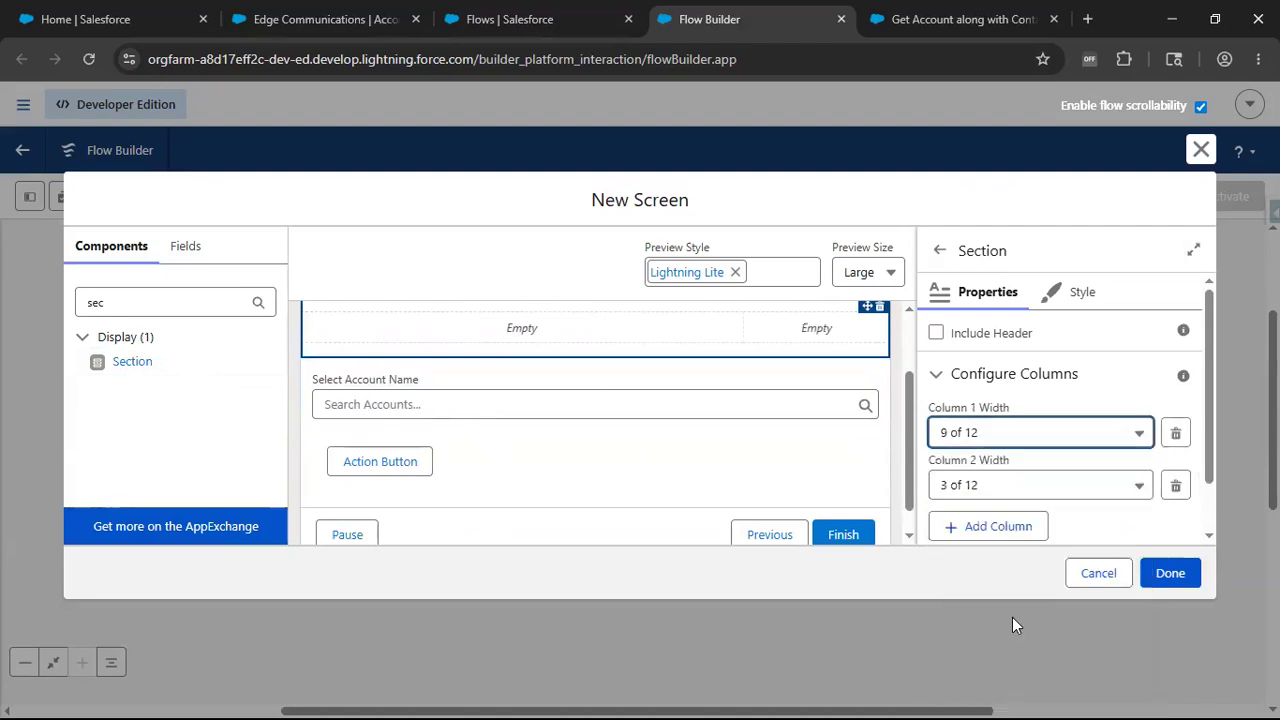
pyautogui.moveTo(422, 405); pyautogui.dragTo(420, 332)
pyautogui.moveTo(600, 430); pyautogui.dragTo(814, 352)
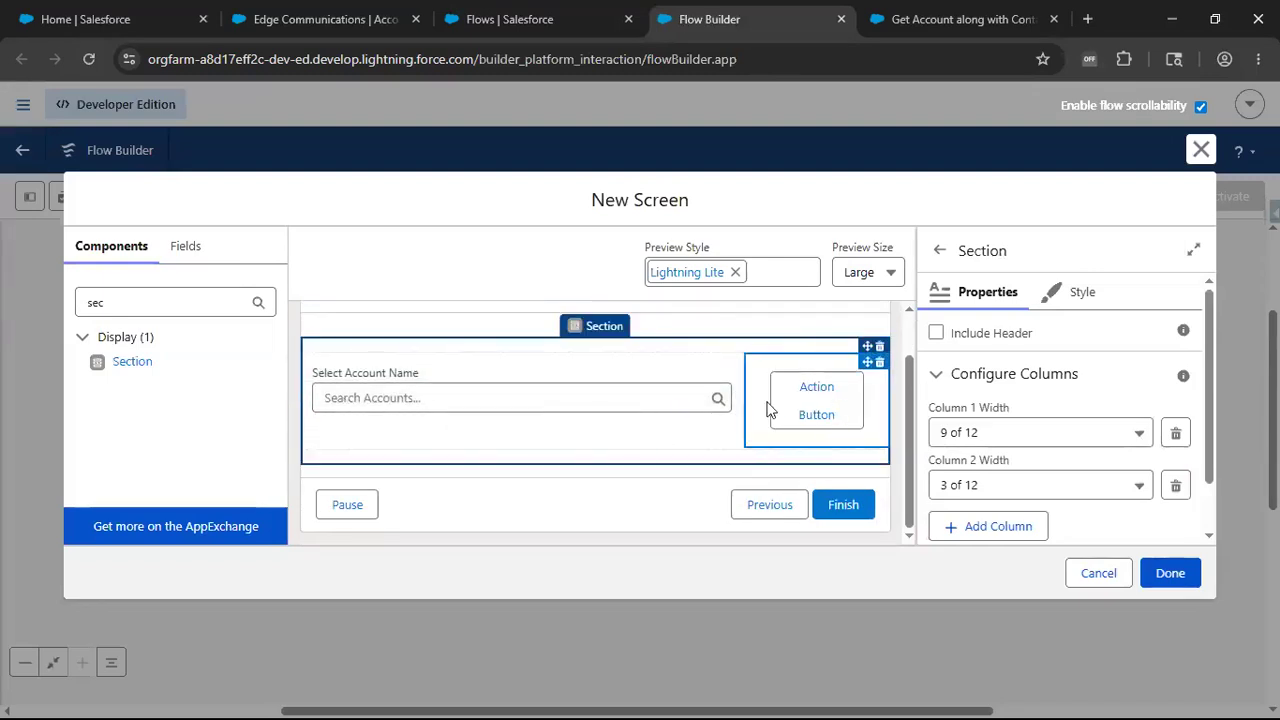
# Set the action button's API Name to submit and its Label to Submit
pyautogui.click(830, 405)
pyautogui.click(1000, 359)
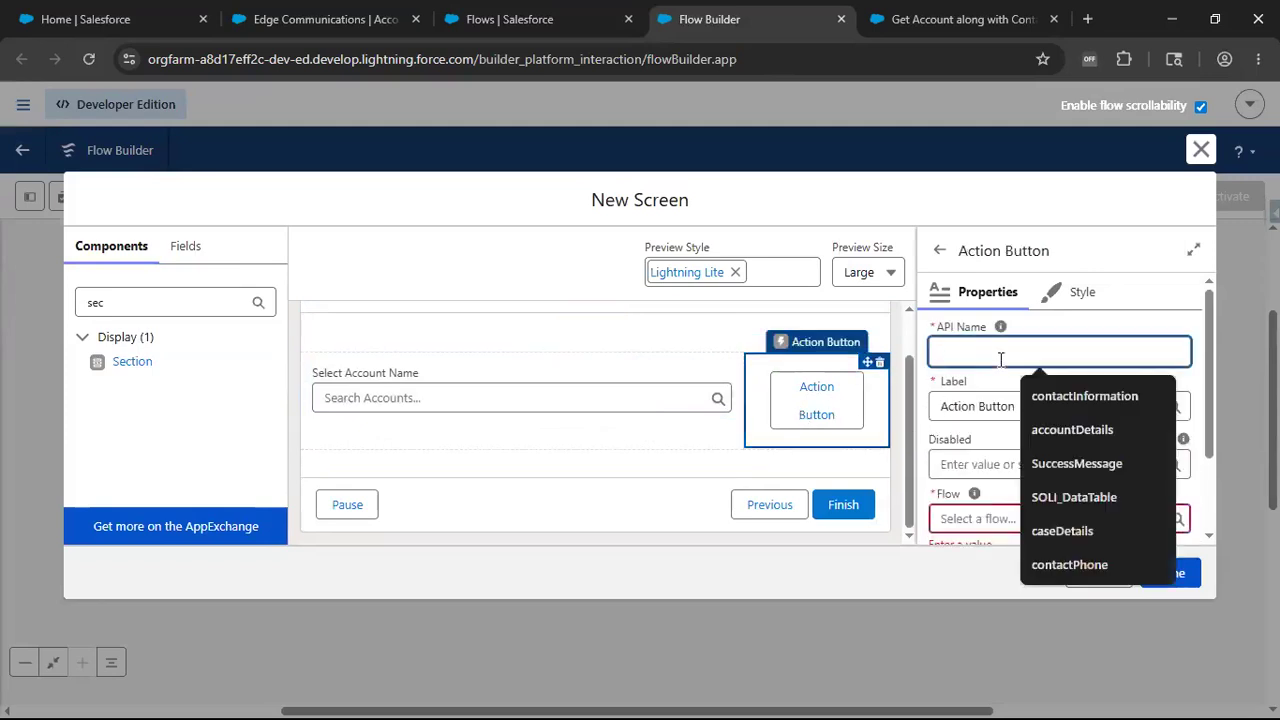
pyautogui.write('submi')
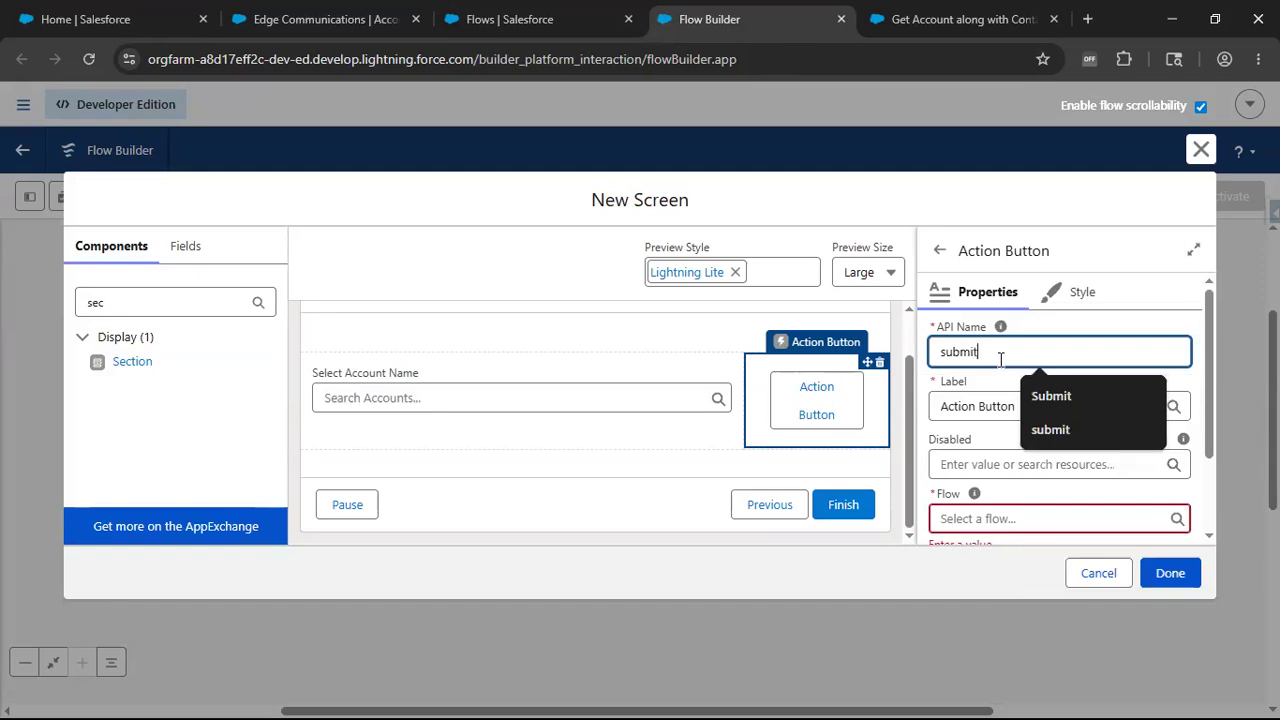
pyautogui.write('t')
pyautogui.click(1050, 429)
pyautogui.click(1034, 405)
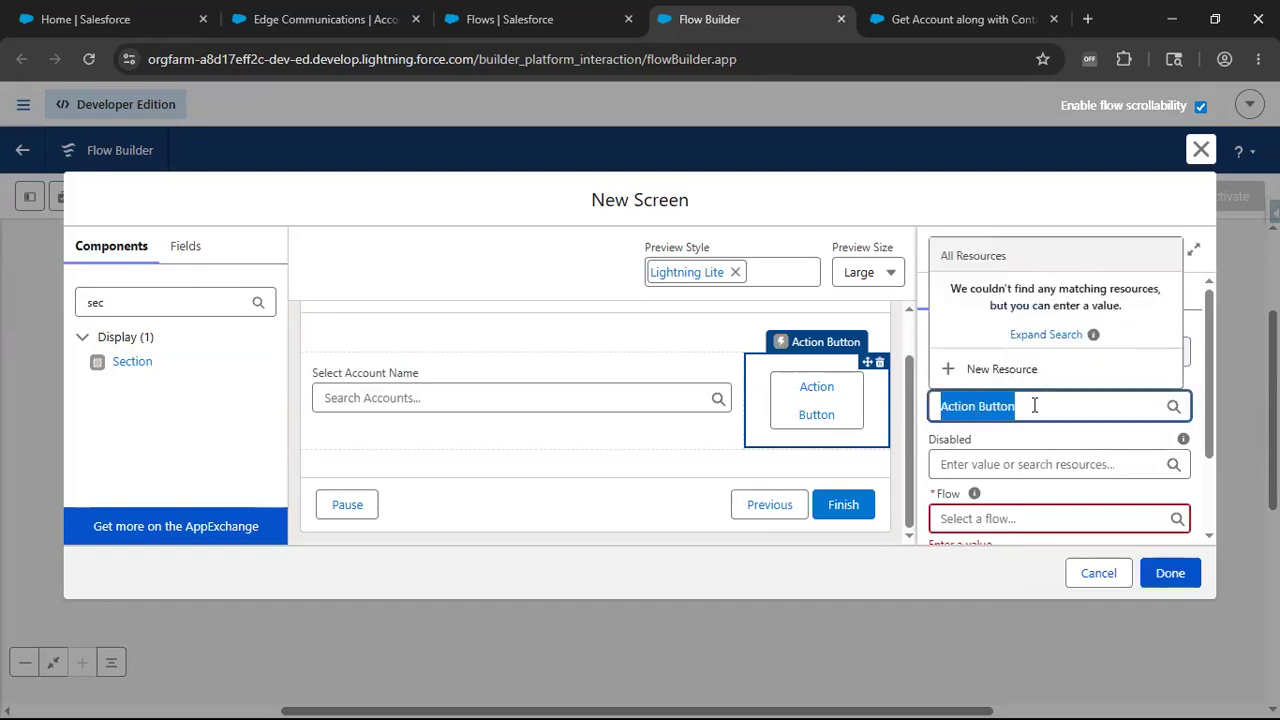
pyautogui.write('Submit')
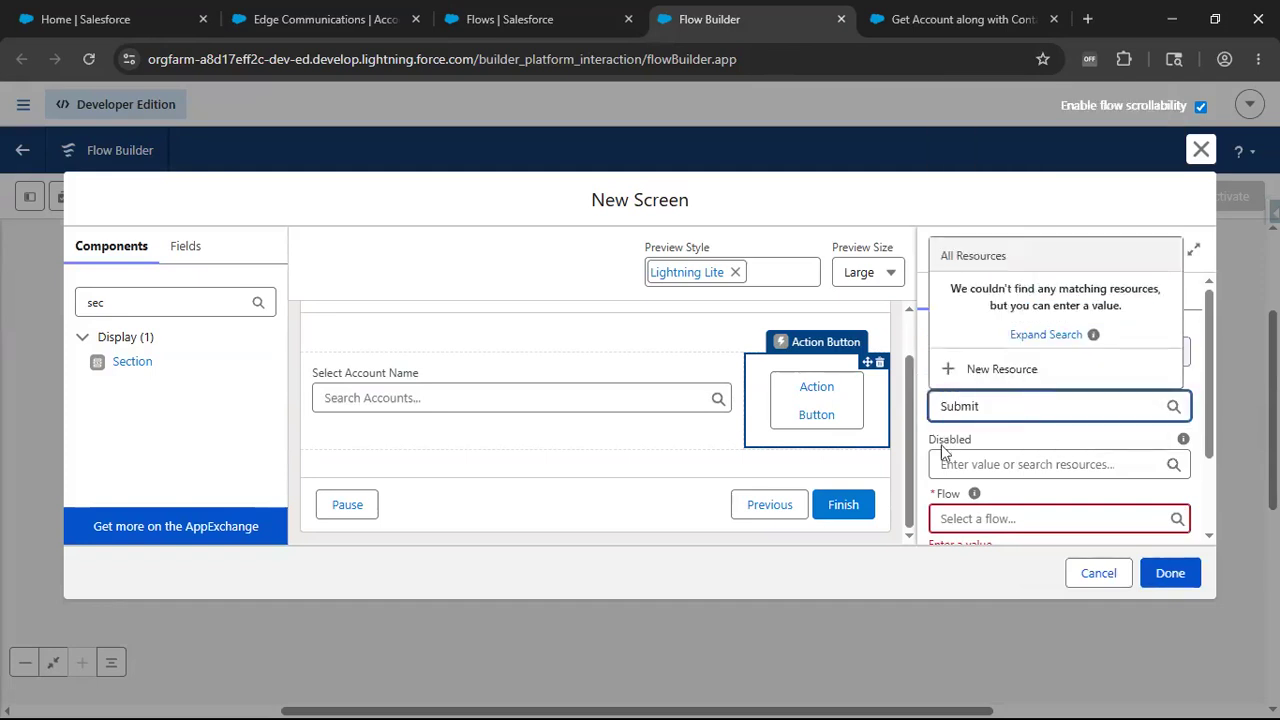
pyautogui.click(985, 450)
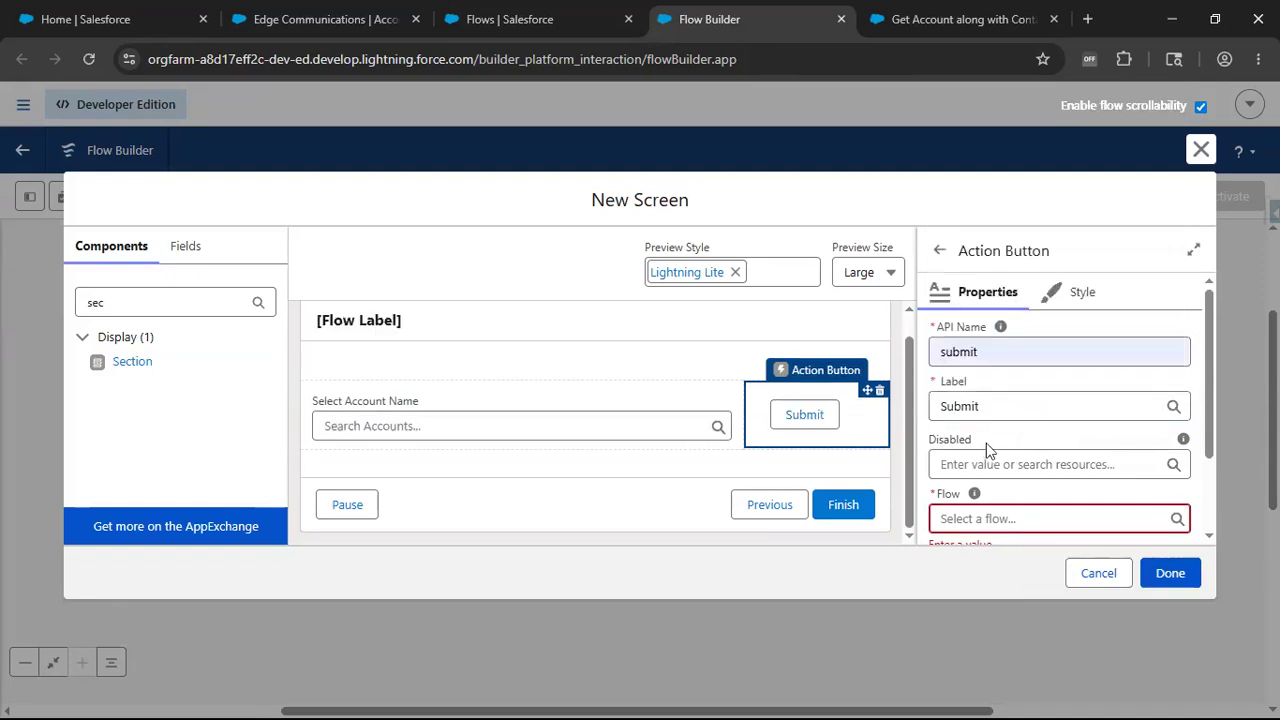
# Assign the Get Account along with Contact and Opportunity Records subflow as the flow the Submit button runs
pyautogui.scroll(-1, 985, 450)
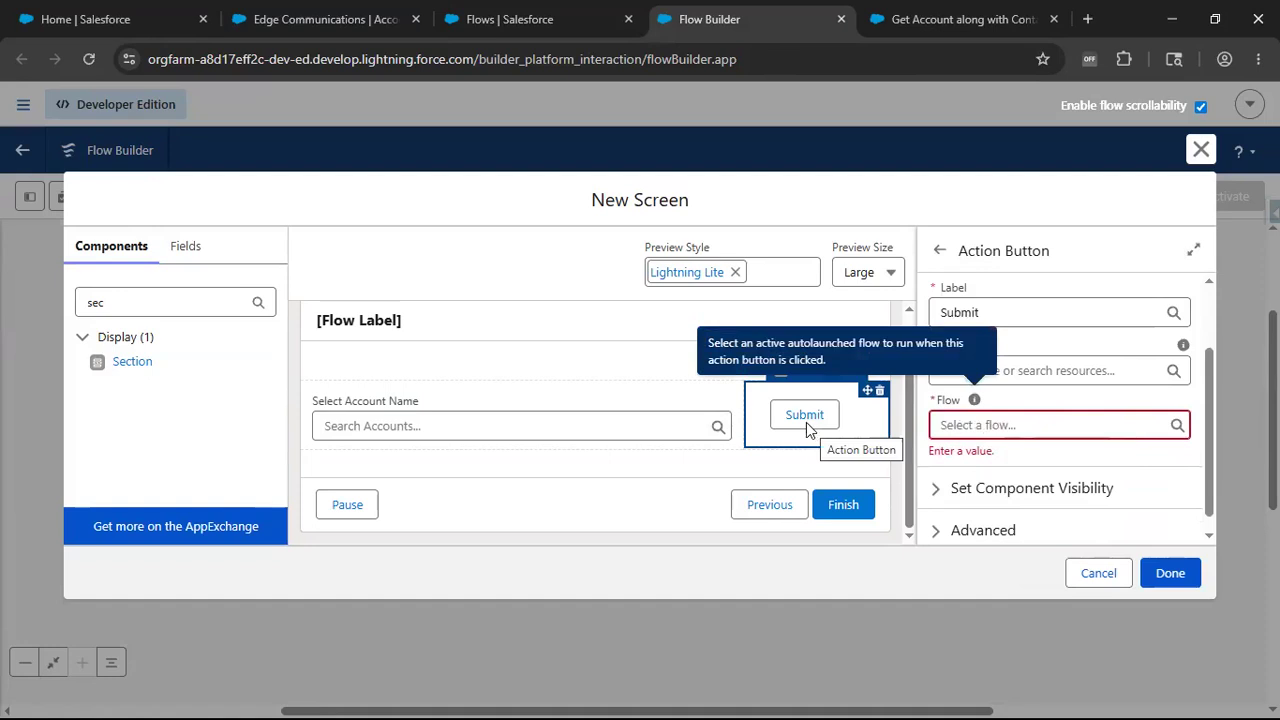
pyautogui.click(988, 425)
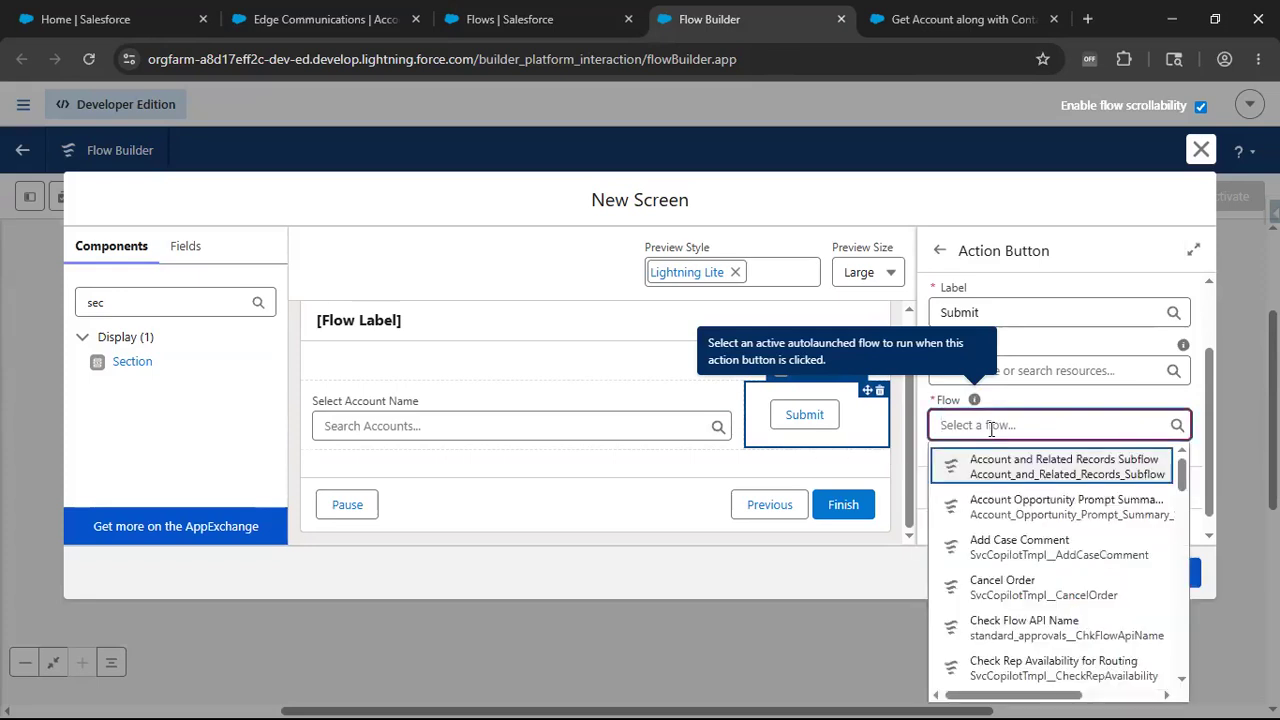
pyautogui.write('get')
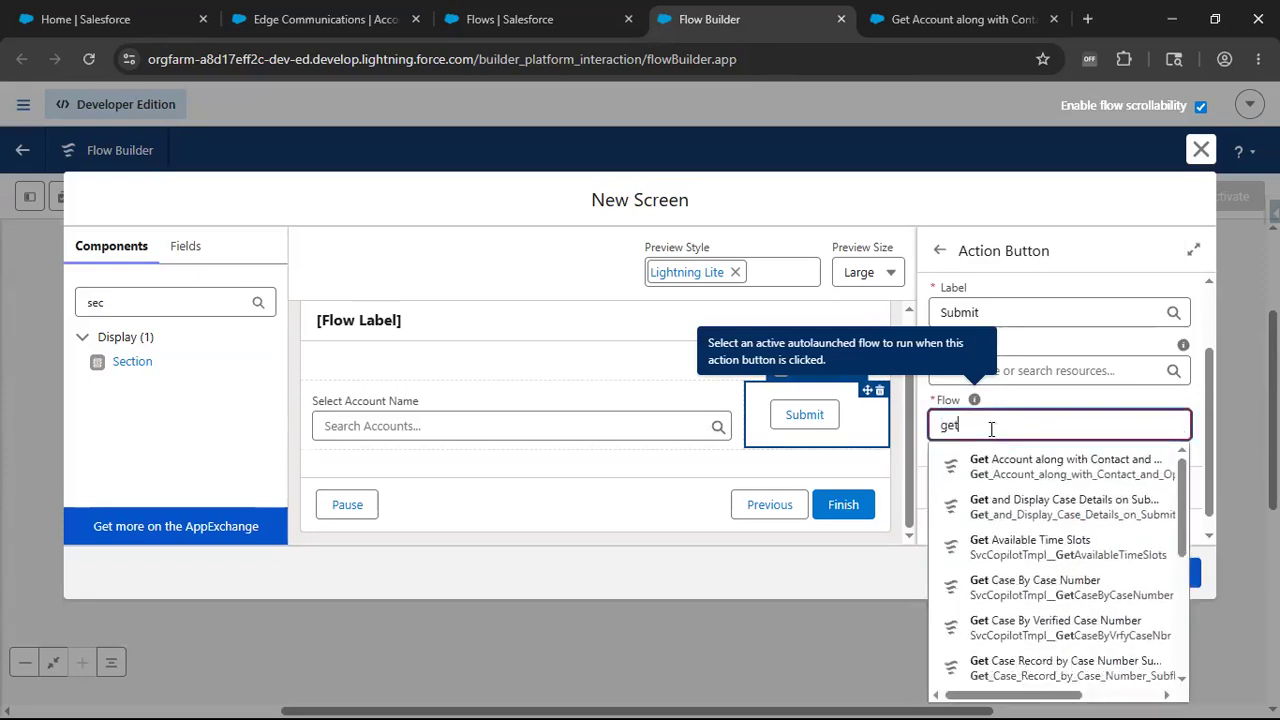
pyautogui.click(1104, 474)
# Fill in the API Name of the Submit button's flow action from its label
pyautogui.scroll(-2, 1104, 474)
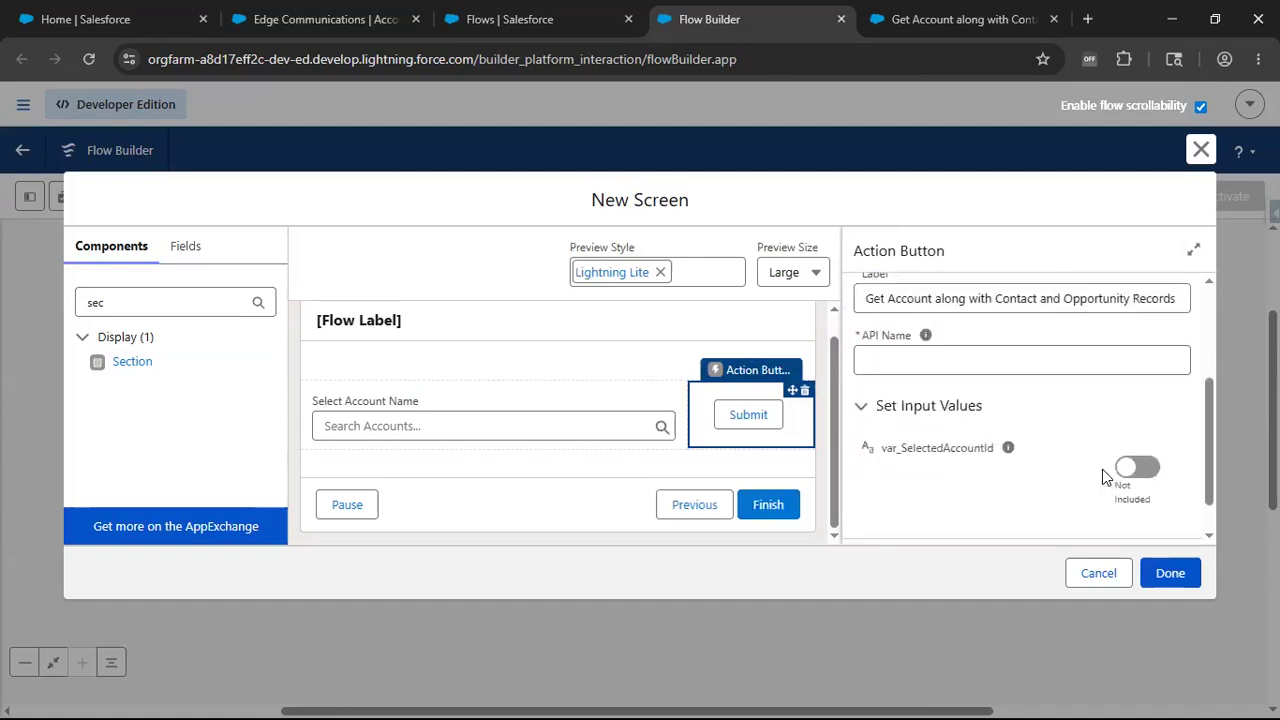
pyautogui.click(930, 358)
pyautogui.click(899, 305)
pyautogui.press('Tab')
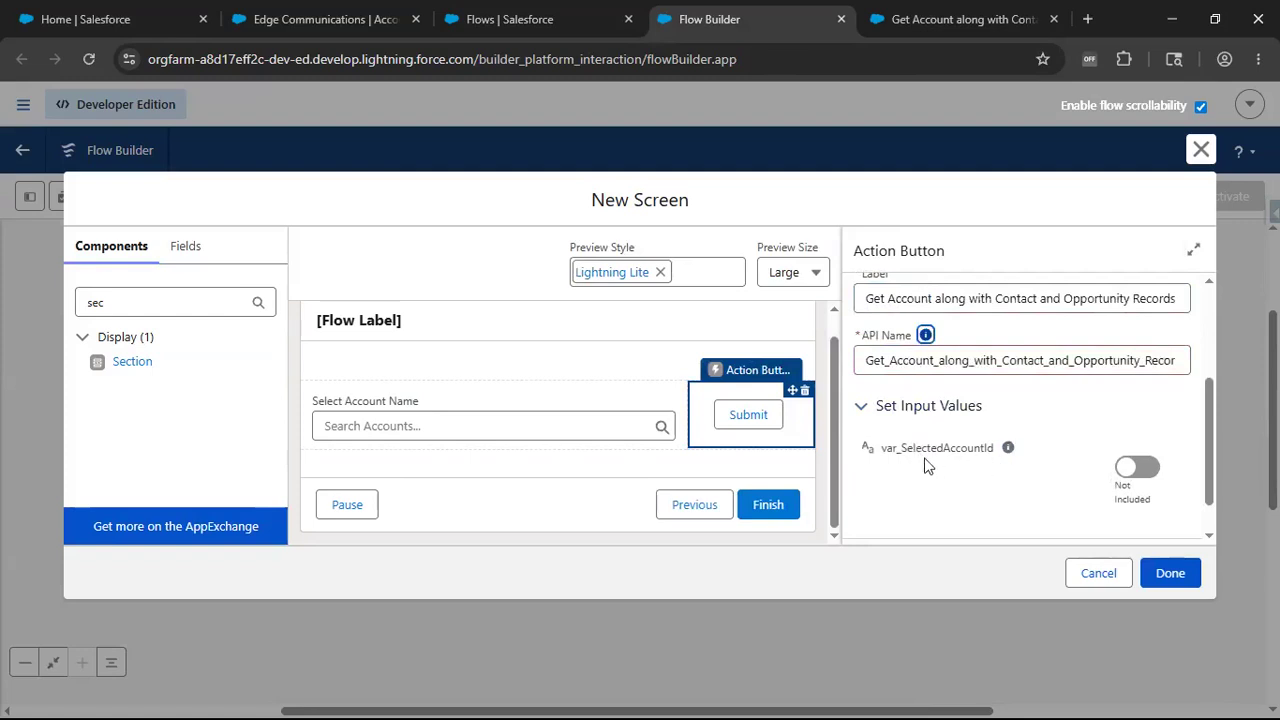
# Include the var_SelectedAccountId input for the Submit button's flow and set it to the Select Account Name lookup's Record ID
pyautogui.click(1137, 467)
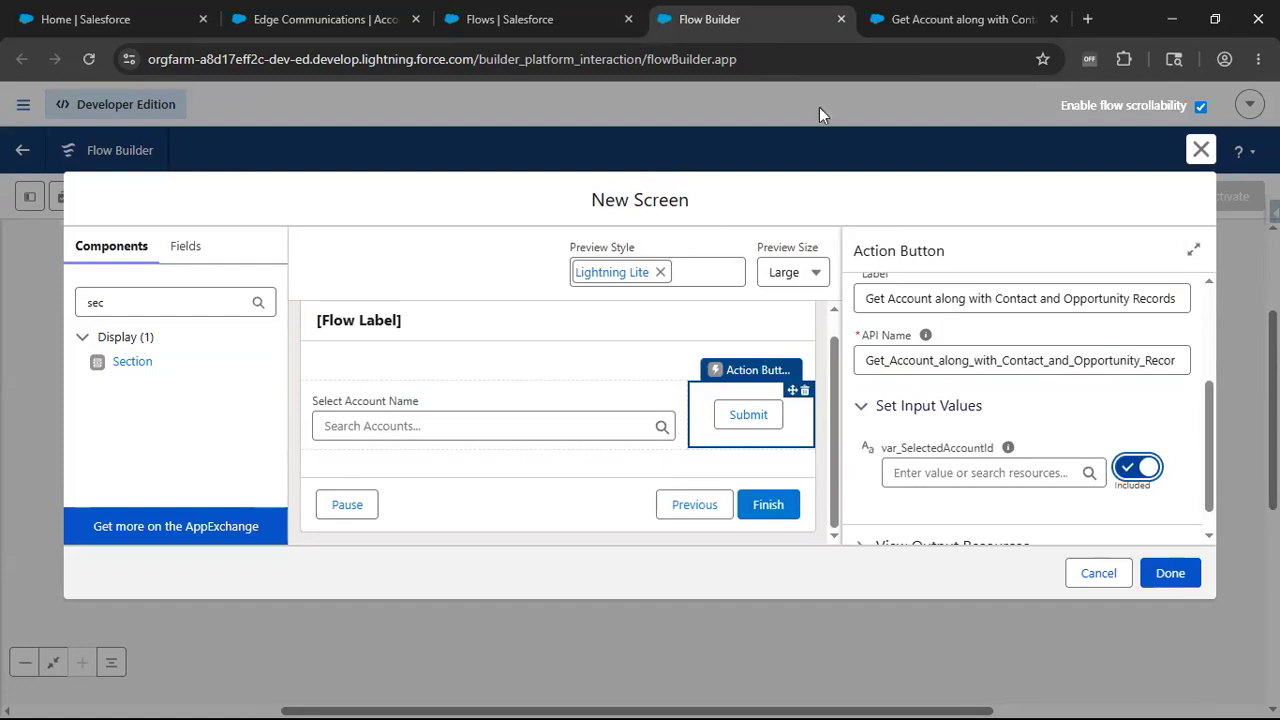
pyautogui.hotkey('ctrl', 'Tab')
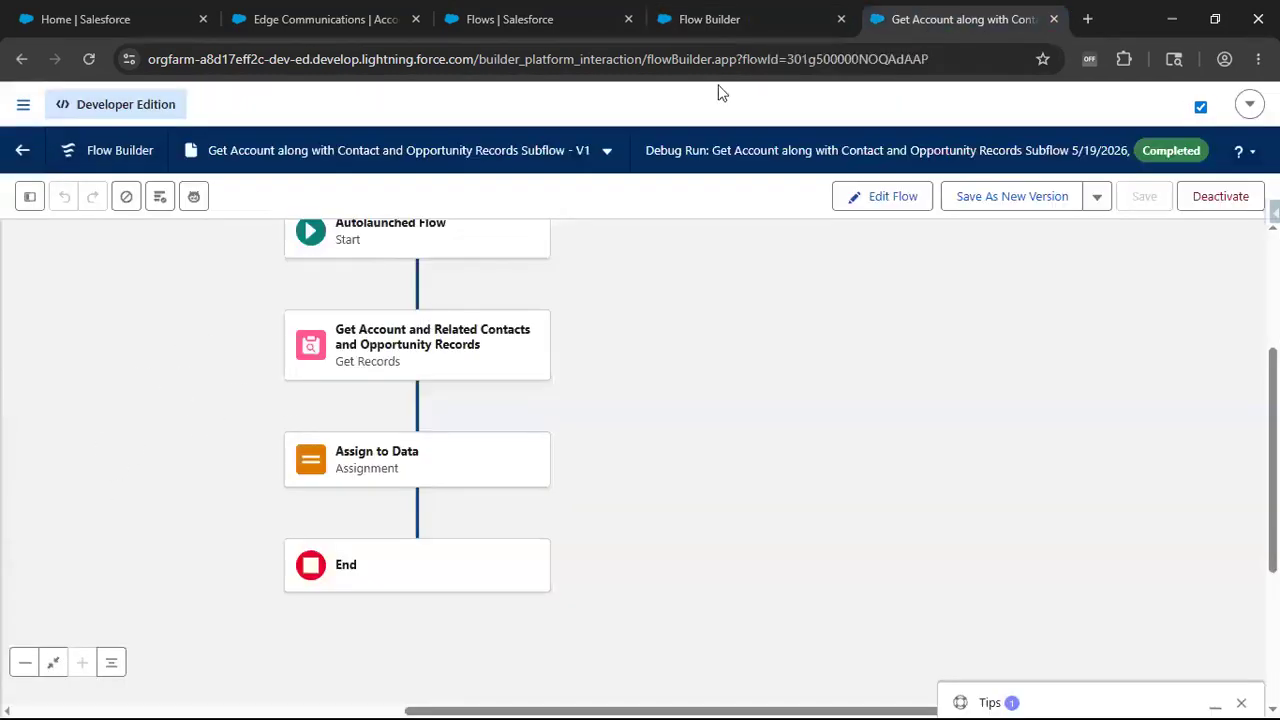
pyautogui.click(714, 20)
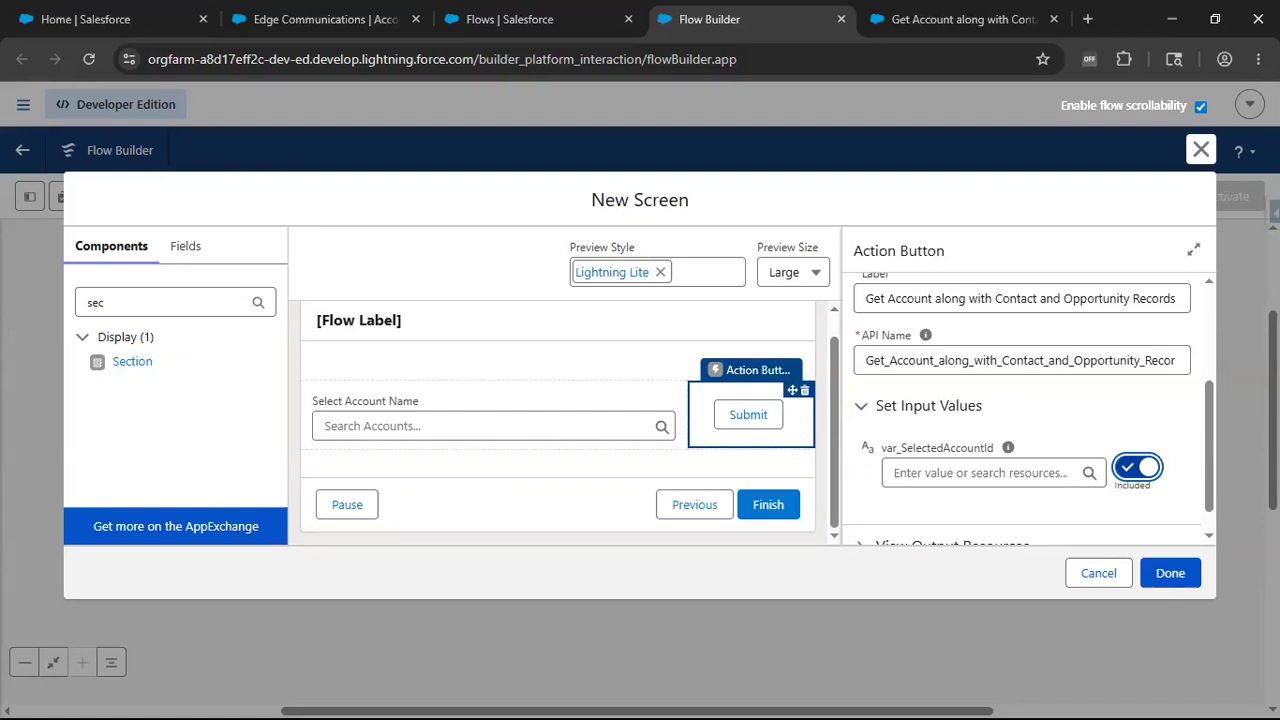
pyautogui.click(975, 474)
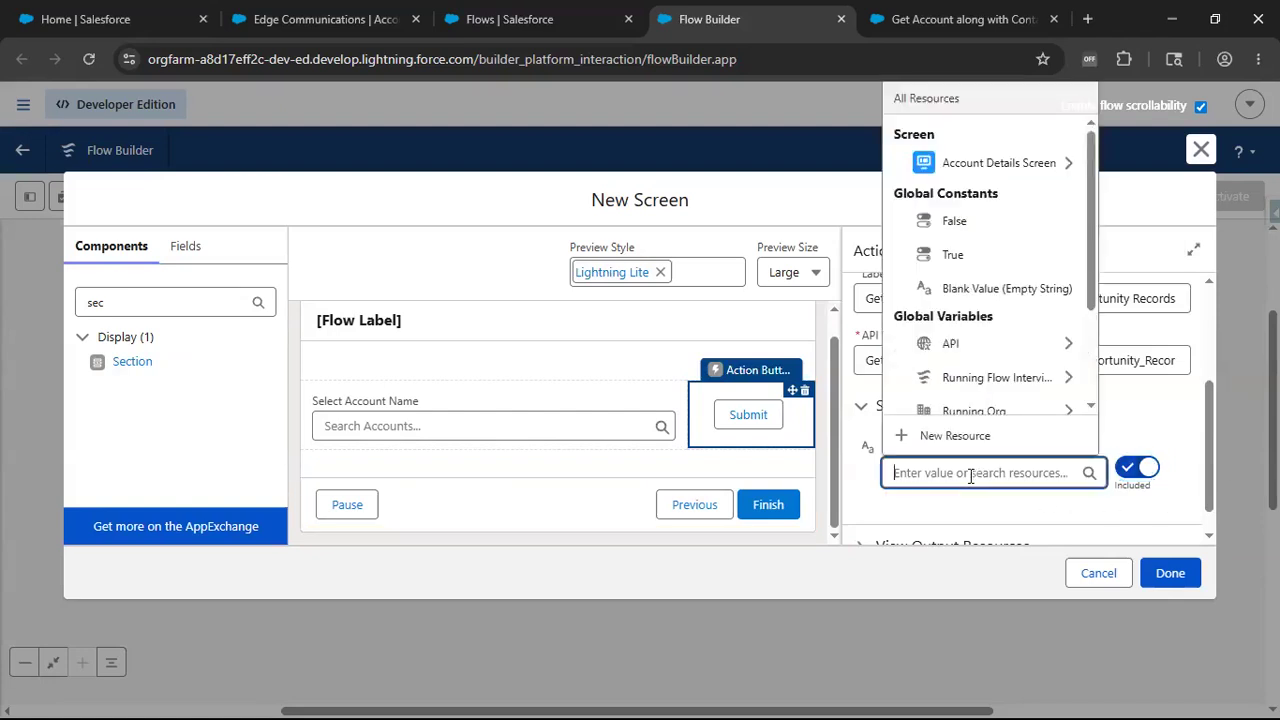
pyautogui.click(972, 165)
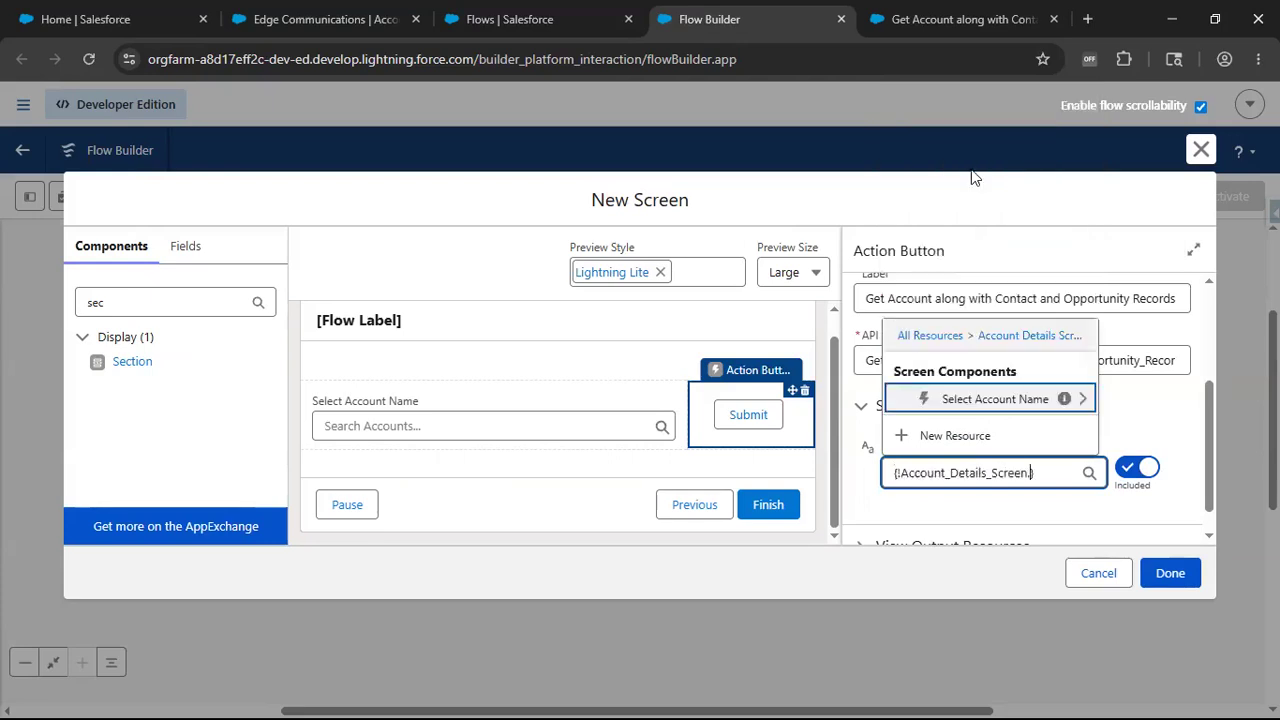
pyautogui.click(993, 405)
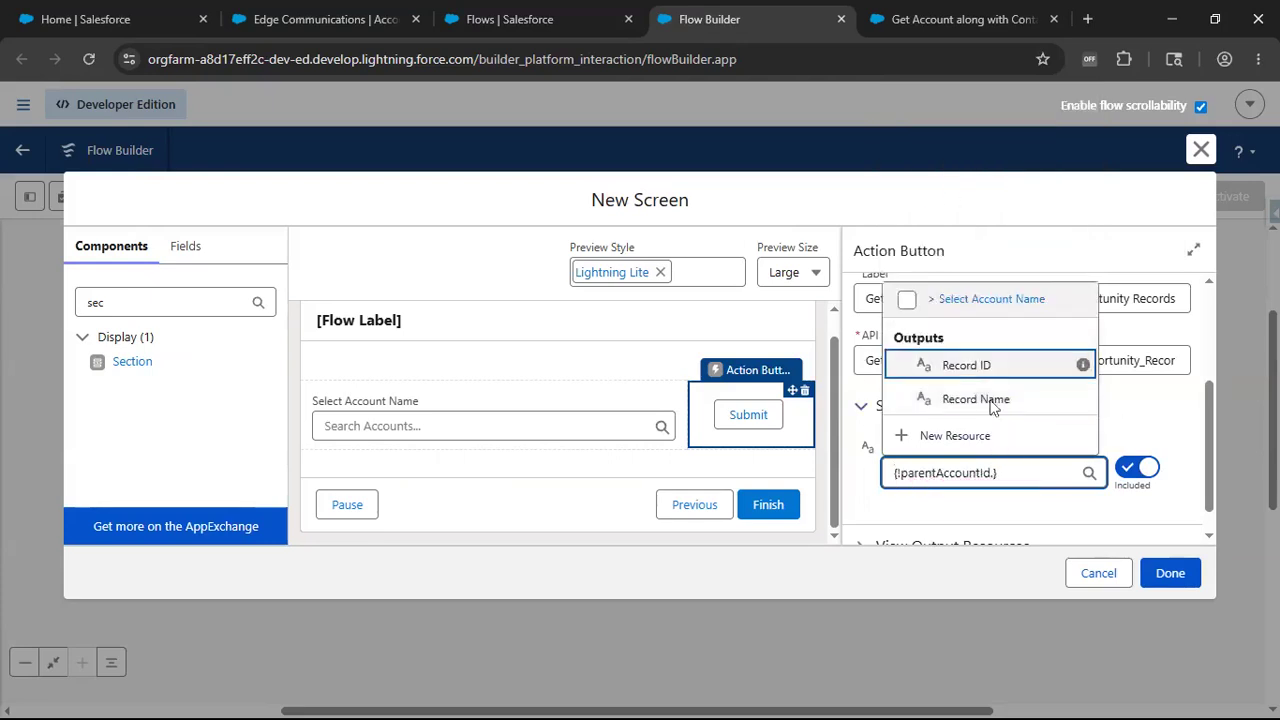
pyautogui.click(986, 367)
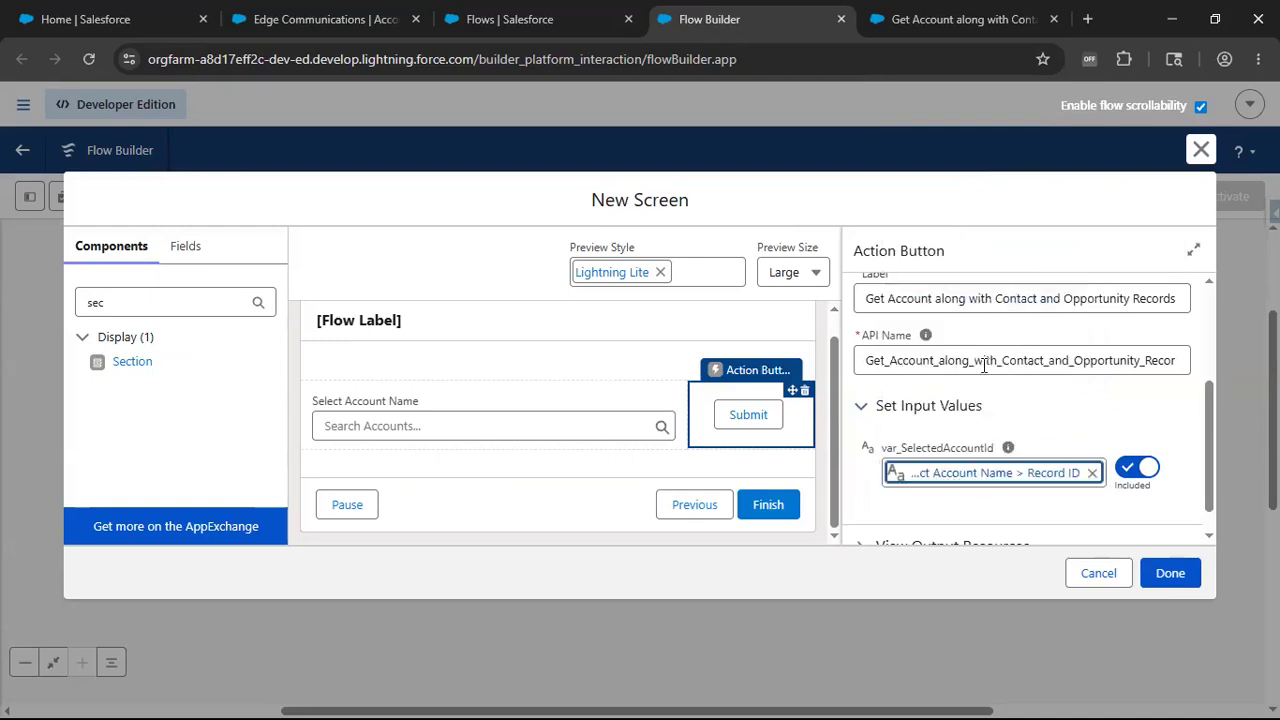
pyautogui.click(1029, 508)
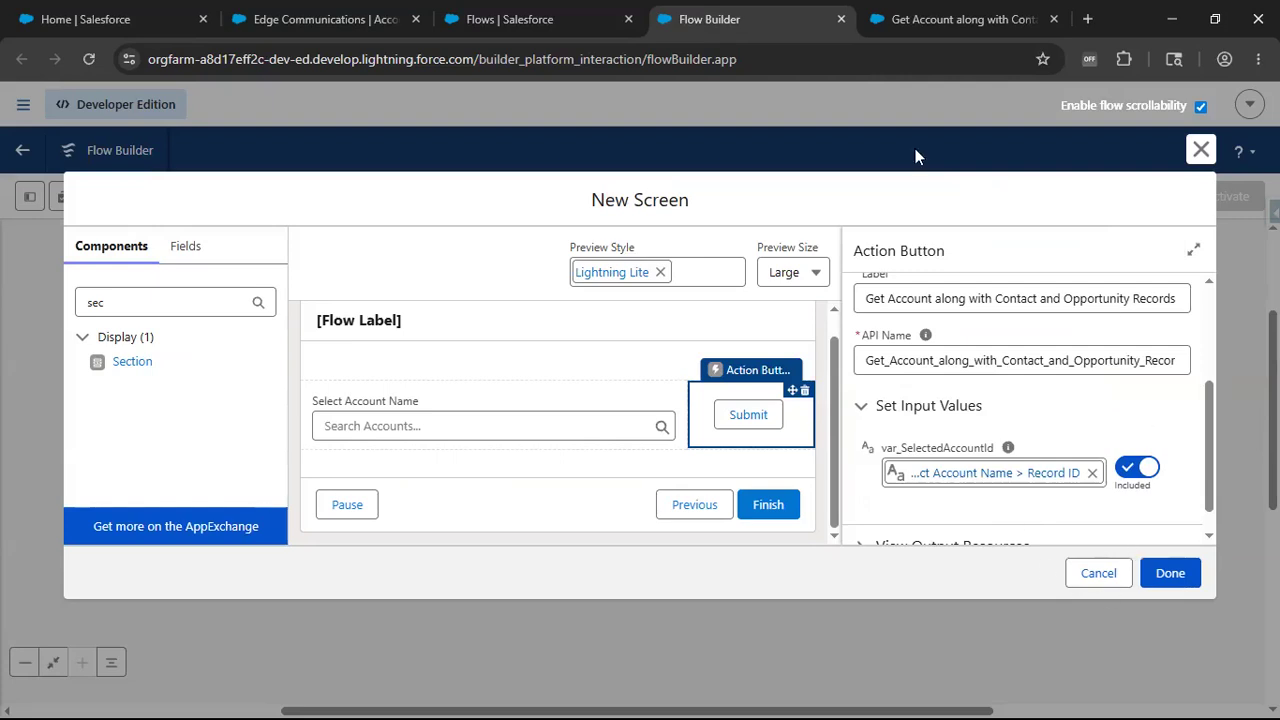
pyautogui.click(955, 19)
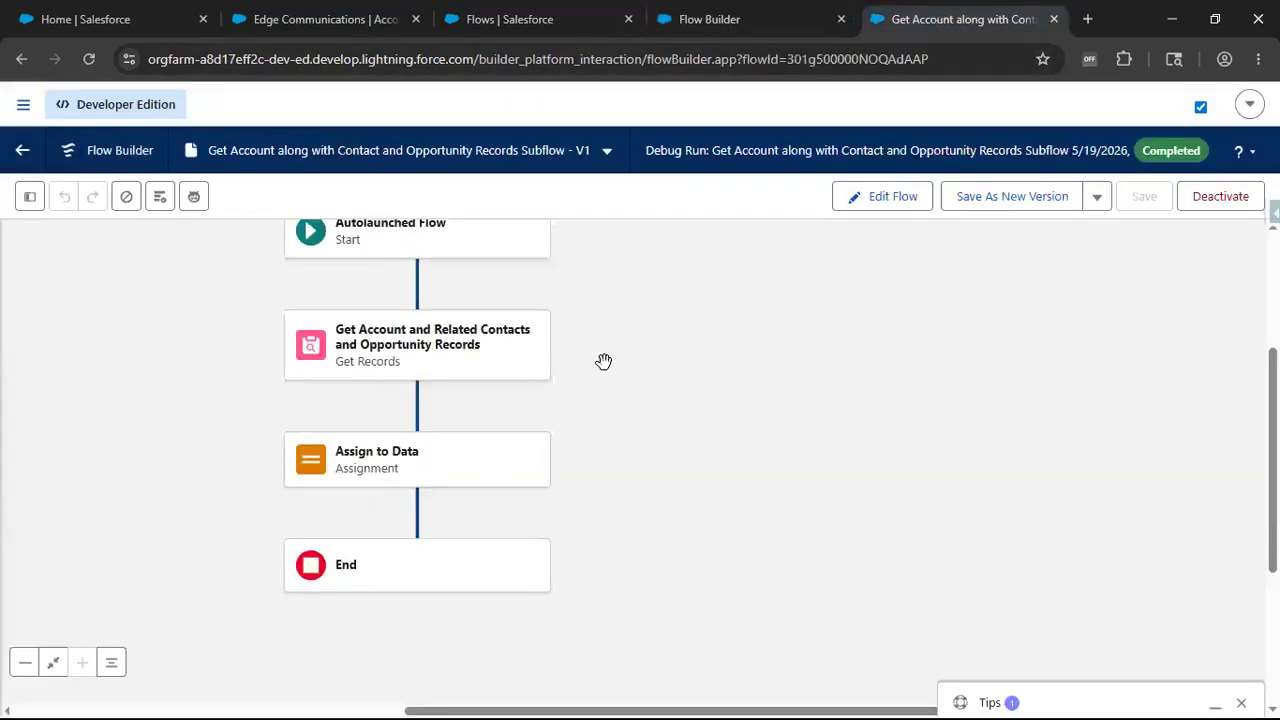
pyautogui.click(772, 26)
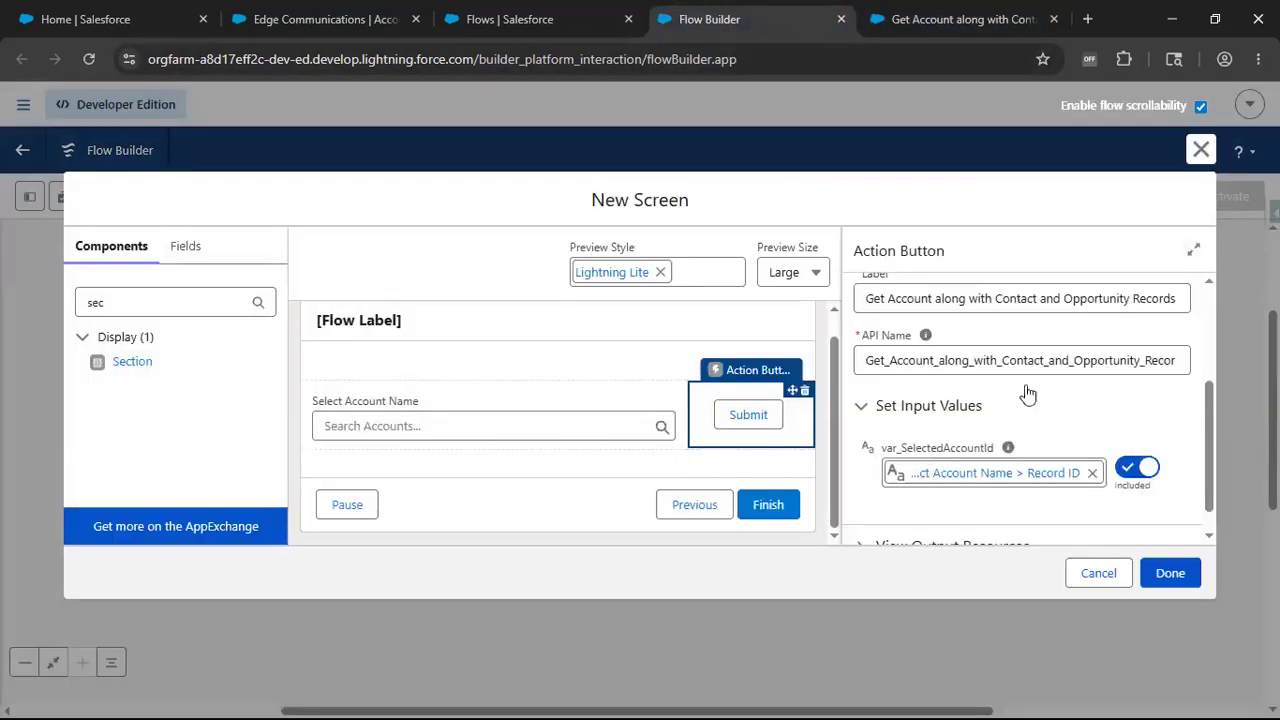
pyautogui.scroll(-1, 1082, 387)
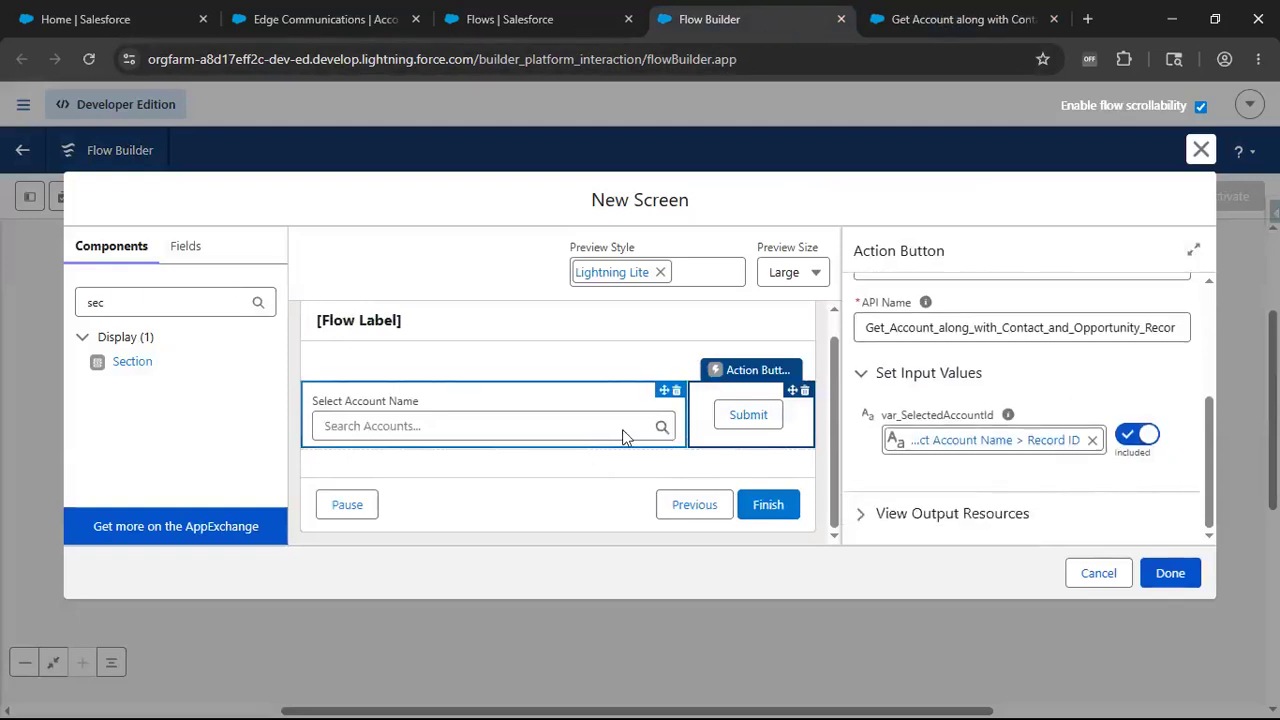
# Add a Display Text component below the section with the lookup and Submit button, with API Name displayAccountDetails
pyautogui.doubleClick(137, 298)
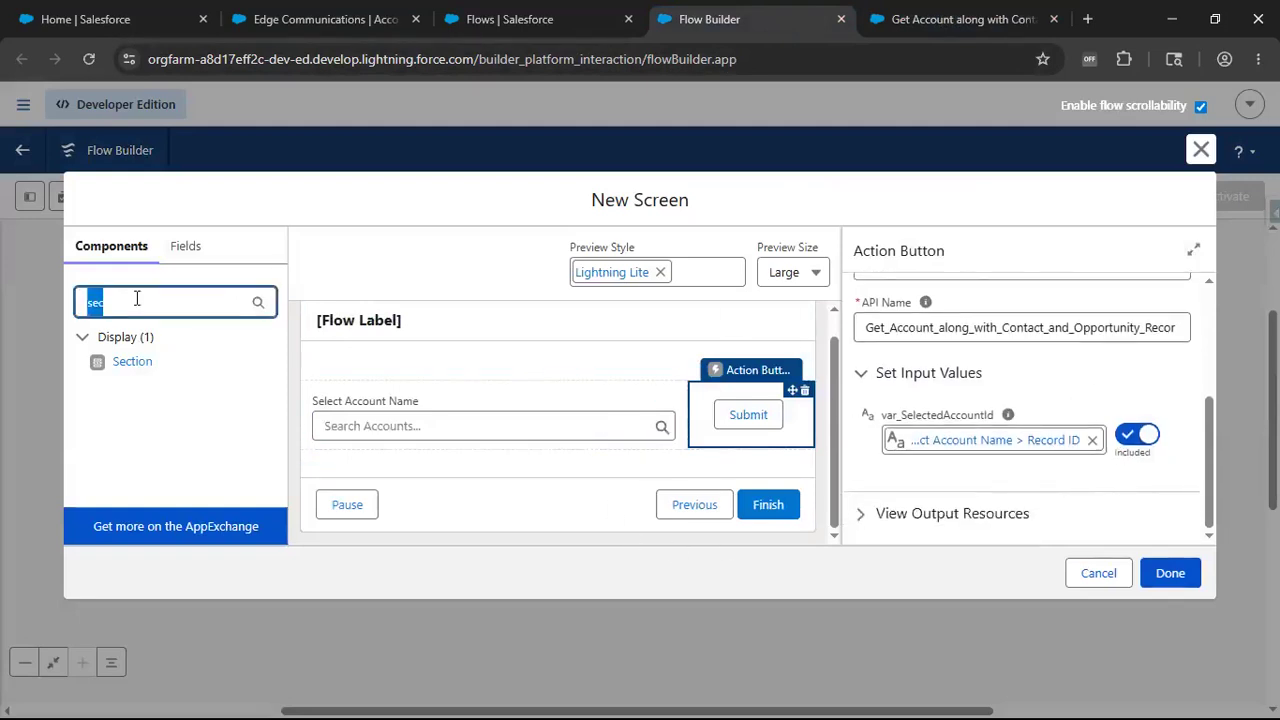
pyautogui.write('Display')
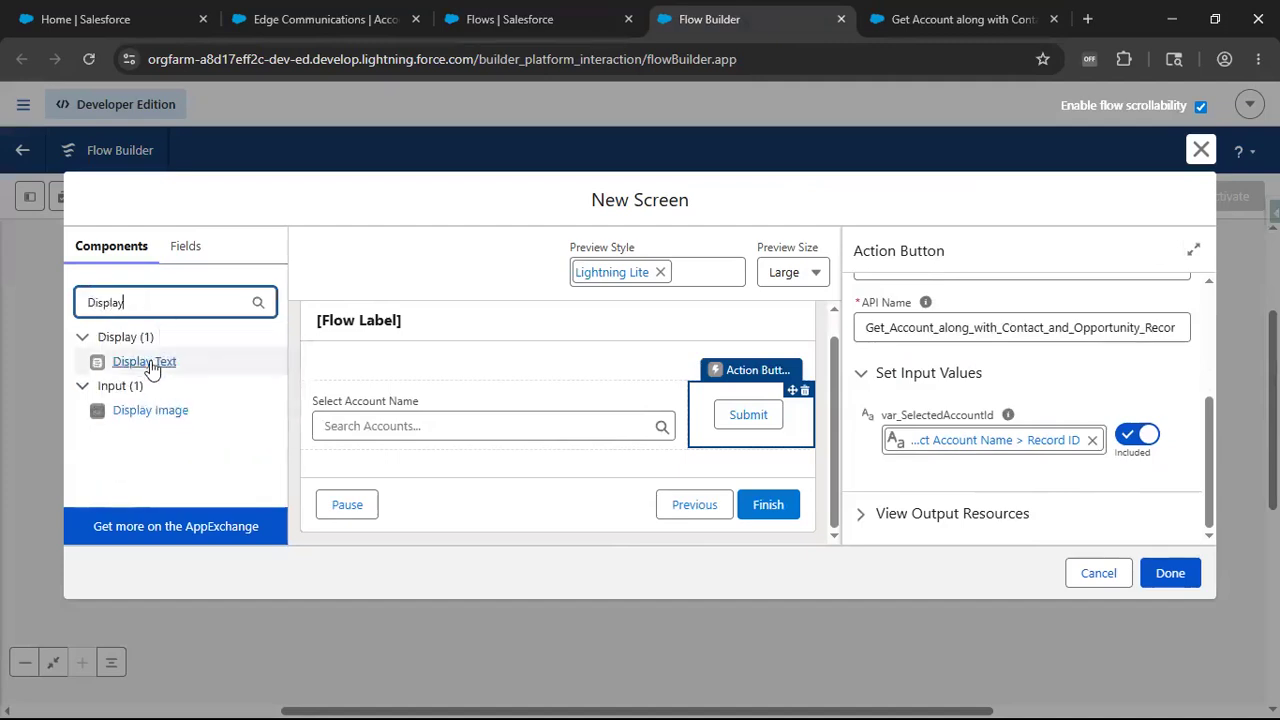
pyautogui.moveTo(148, 363); pyautogui.dragTo(400, 471)
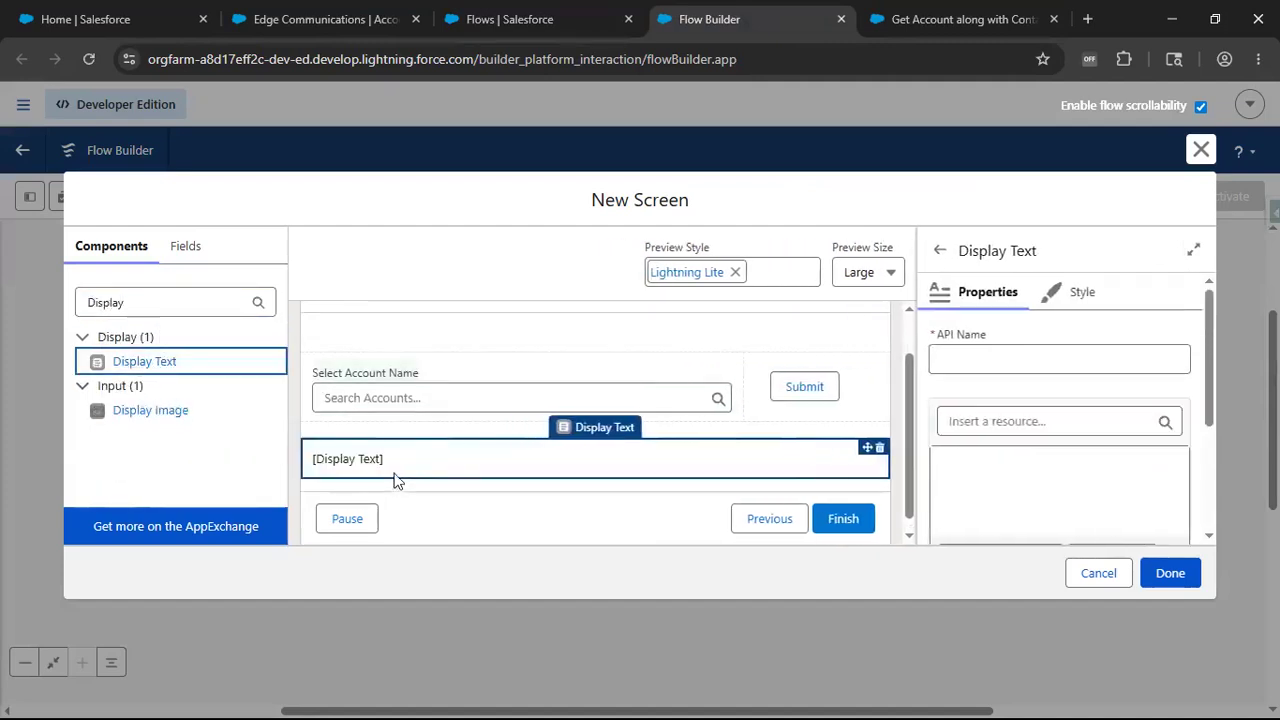
pyautogui.click(1019, 358)
pyautogui.write('displayAccoun')
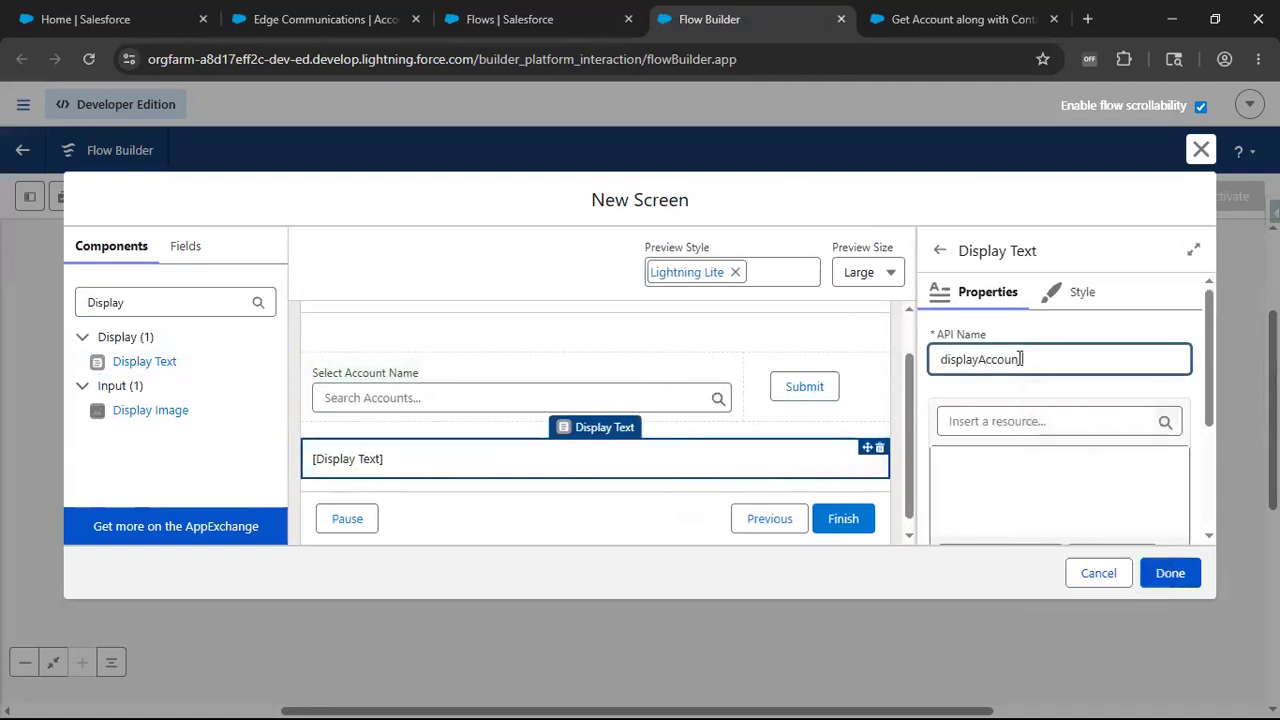
pyautogui.write('tDetails')
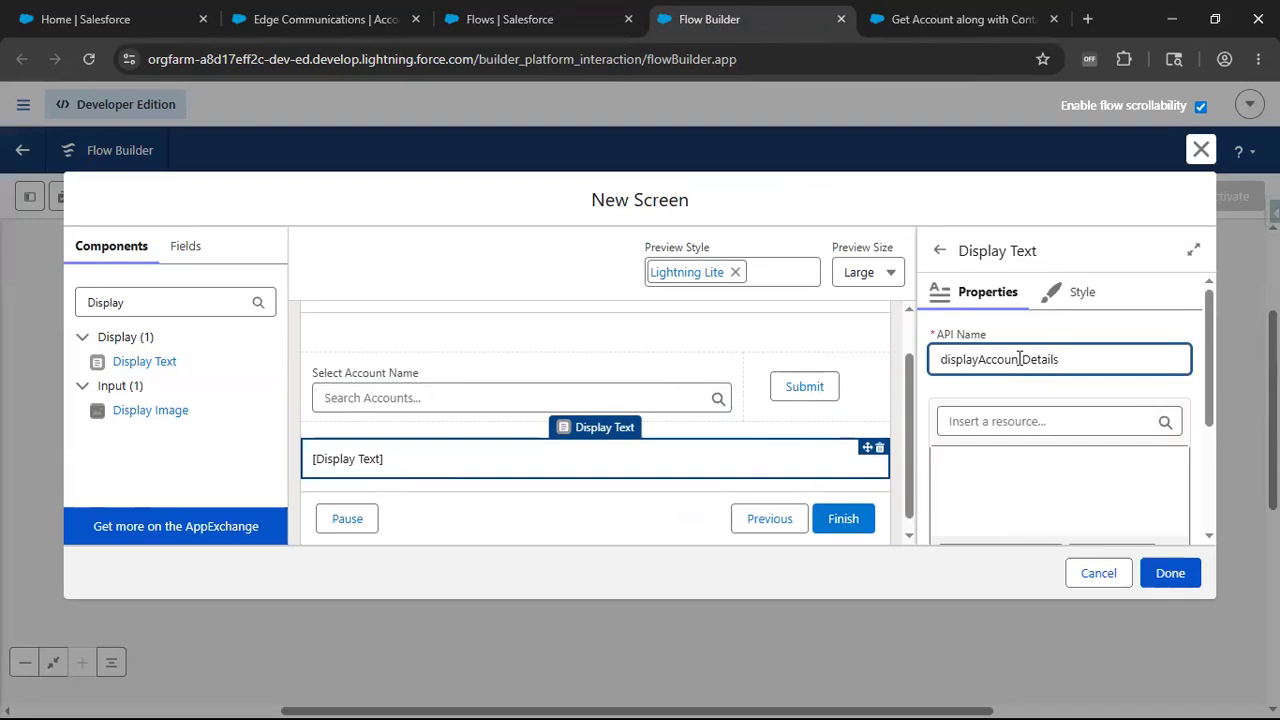
# Enter "Account Details:" as the content of the Display Text component
pyautogui.click(1004, 421)
pyautogui.click(1002, 492)
pyautogui.write('Account Details:')
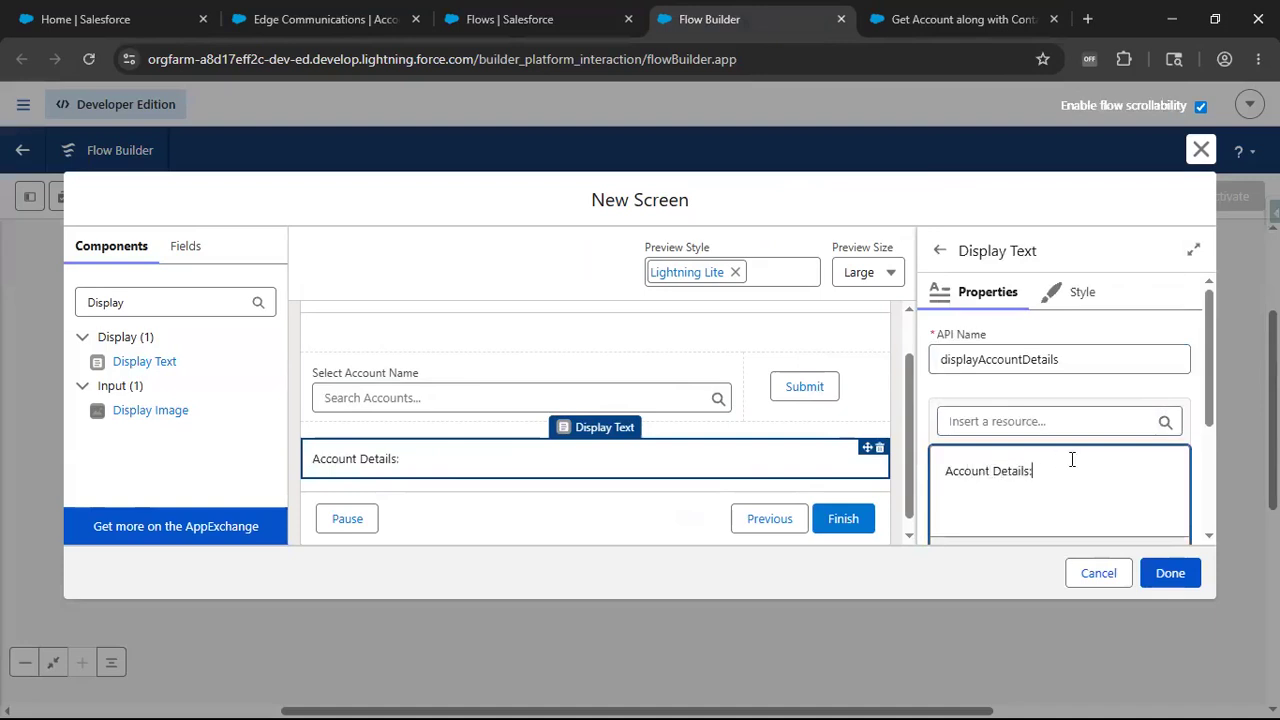
# Format the "Account Details:" heading at size 20, bold, underlined and in green #19A65B
pyautogui.scroll(-1, 1072, 460)
pyautogui.moveTo(1053, 378); pyautogui.dragTo(944, 378)
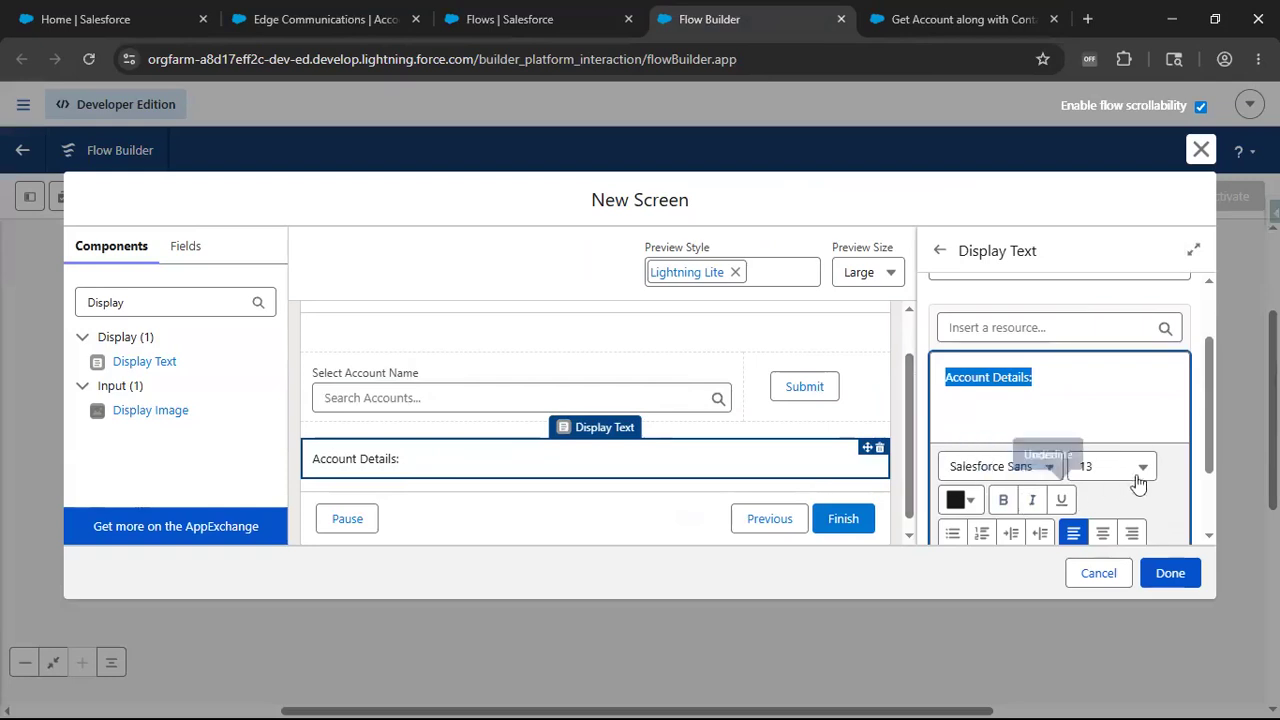
pyautogui.click(1135, 478)
pyautogui.scroll(-1, 1090, 425)
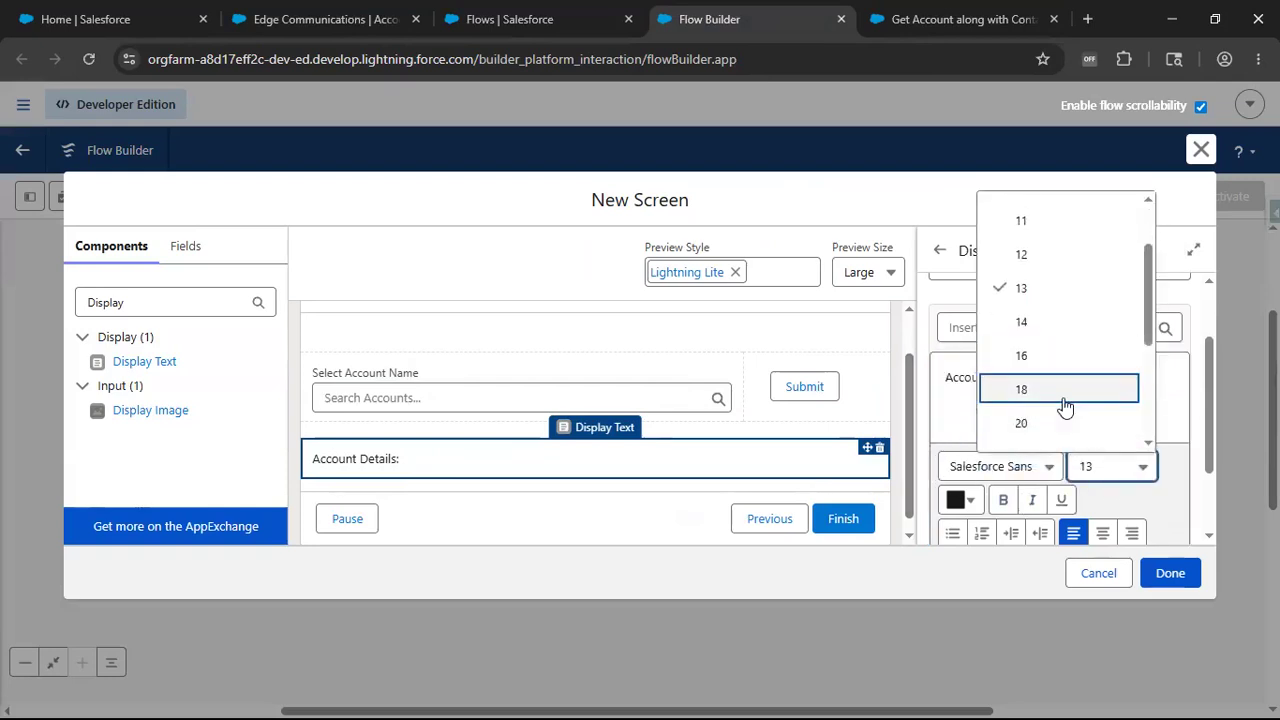
pyautogui.click(1049, 421)
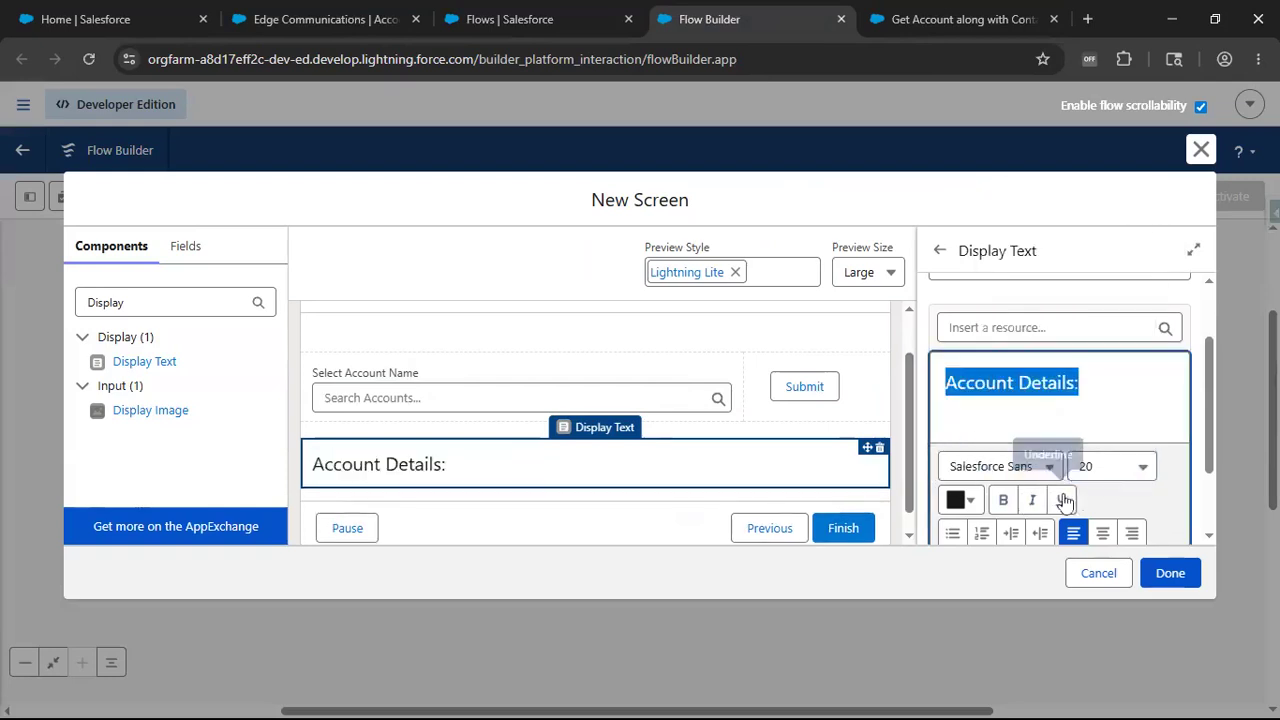
pyautogui.click(1003, 500)
pyautogui.click(1062, 500)
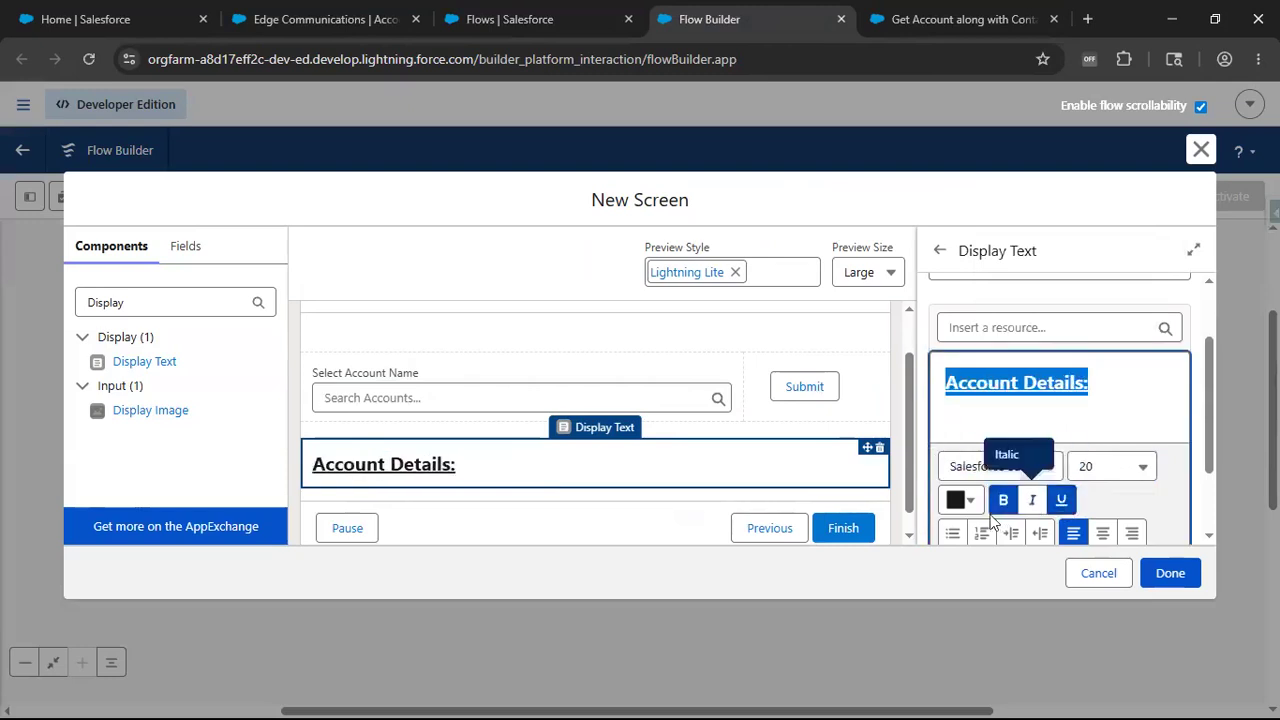
pyautogui.click(963, 500)
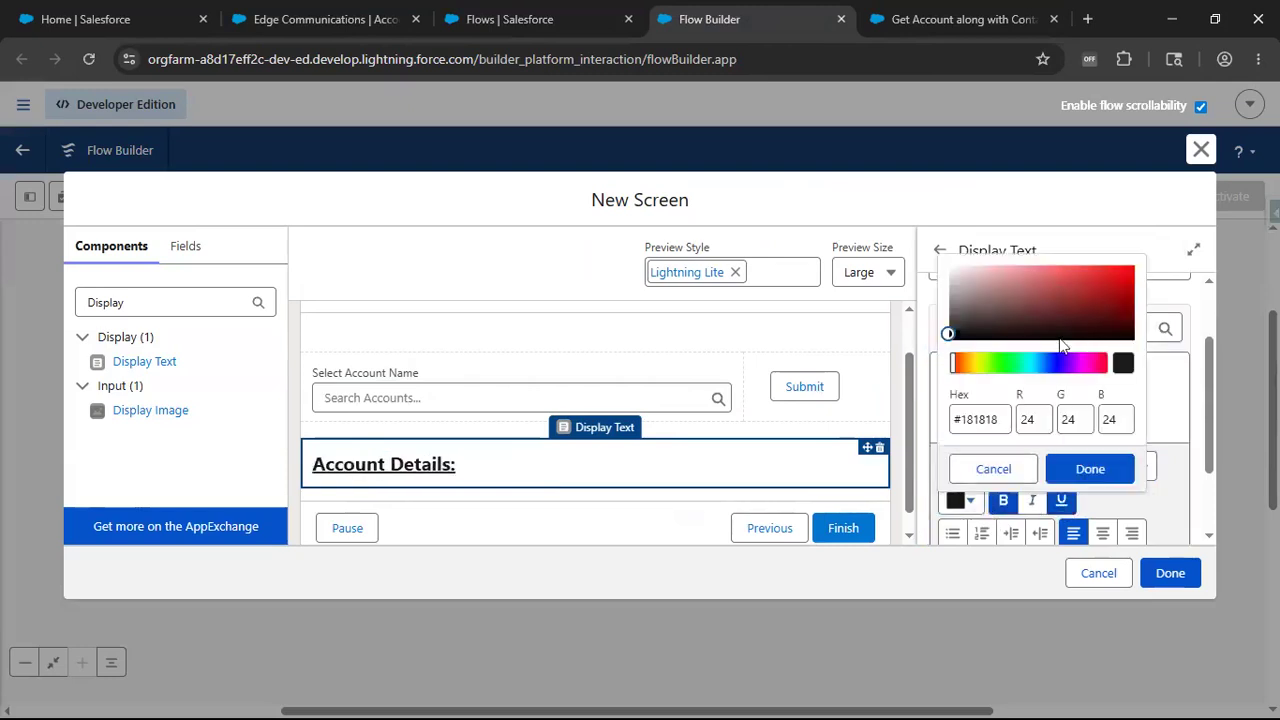
pyautogui.click(1016, 363)
pyautogui.moveTo(1068, 338); pyautogui.dragTo(1104, 292)
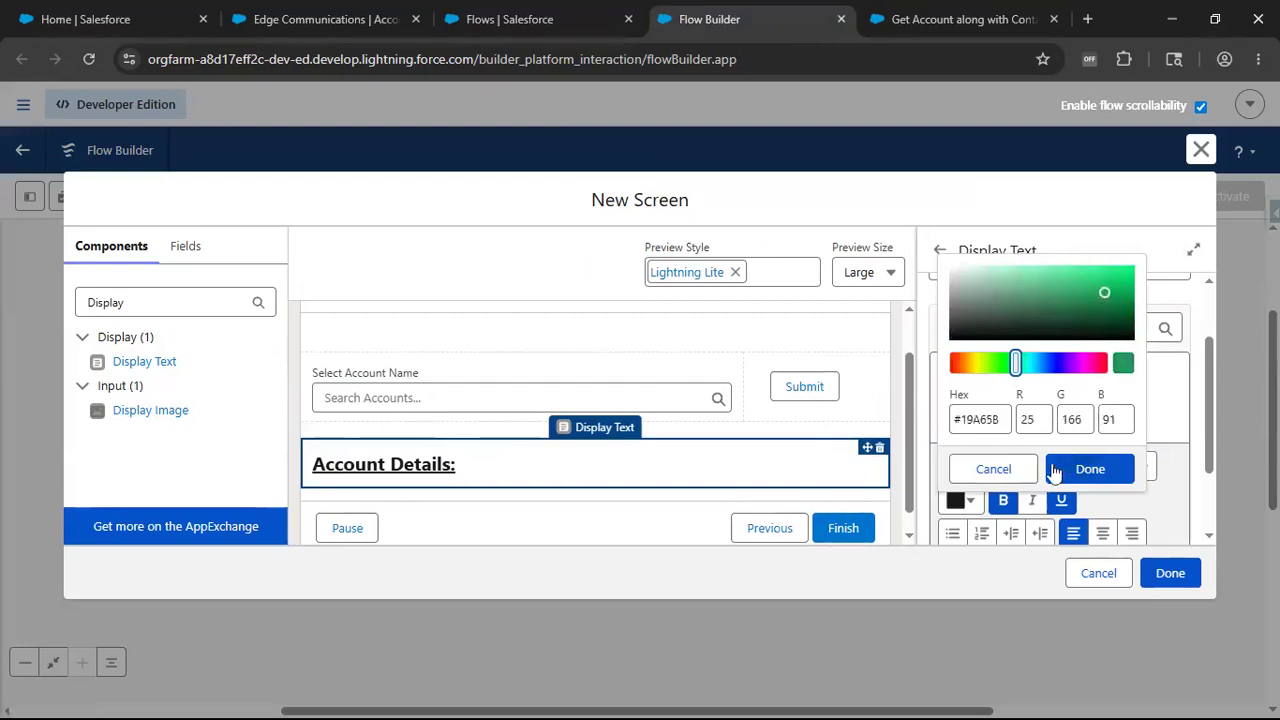
pyautogui.click(1090, 469)
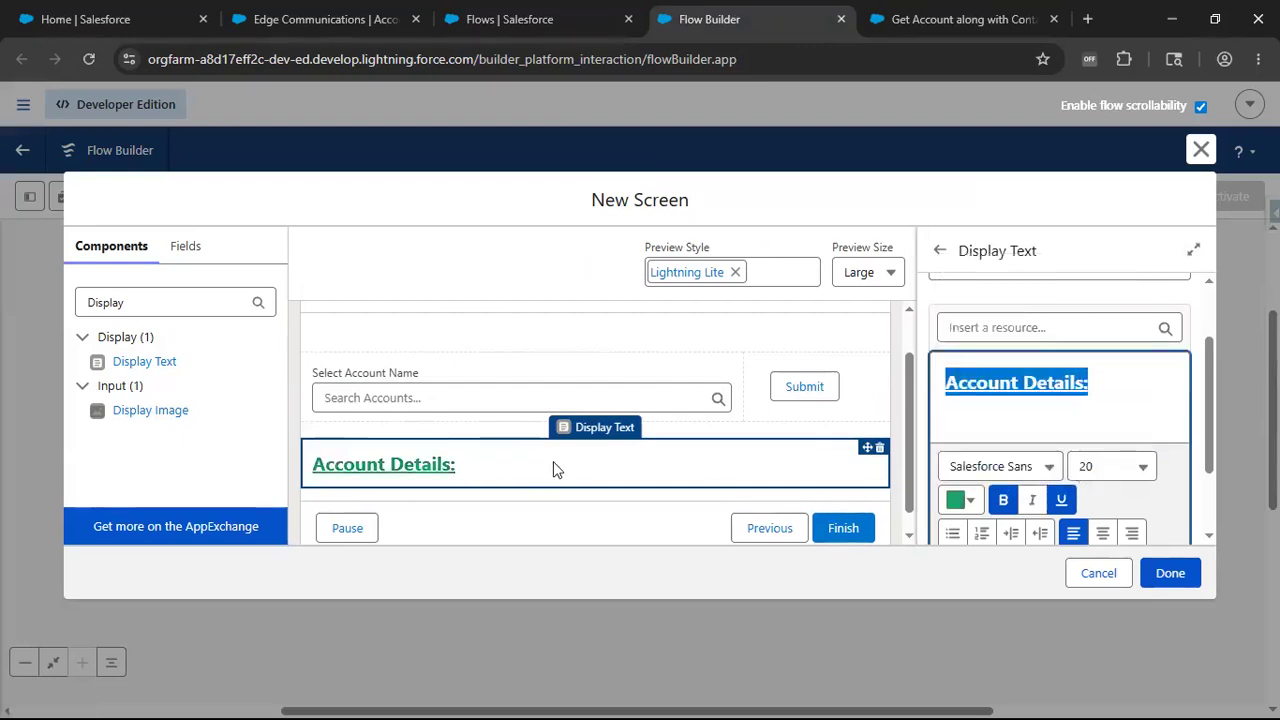
# Start a new line below the heading with bold and underline off, font size 13 and text color #180202
pyautogui.click(1143, 401)
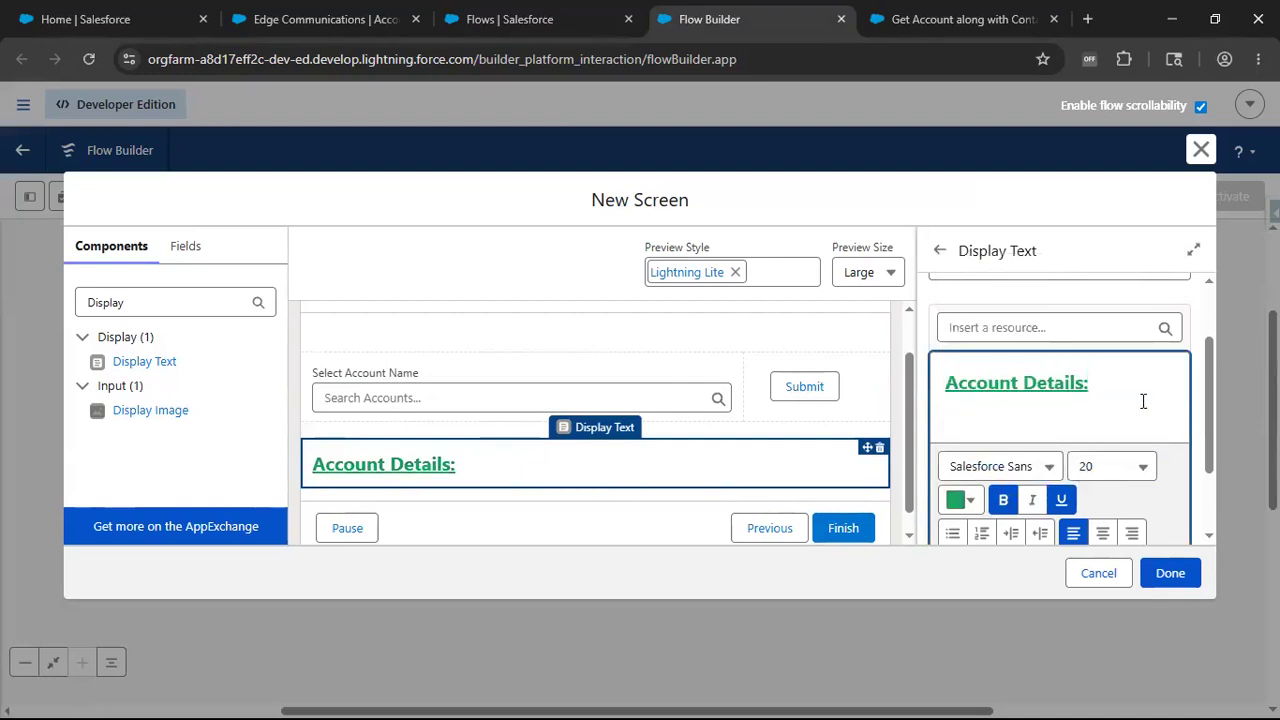
pyautogui.press('Return')
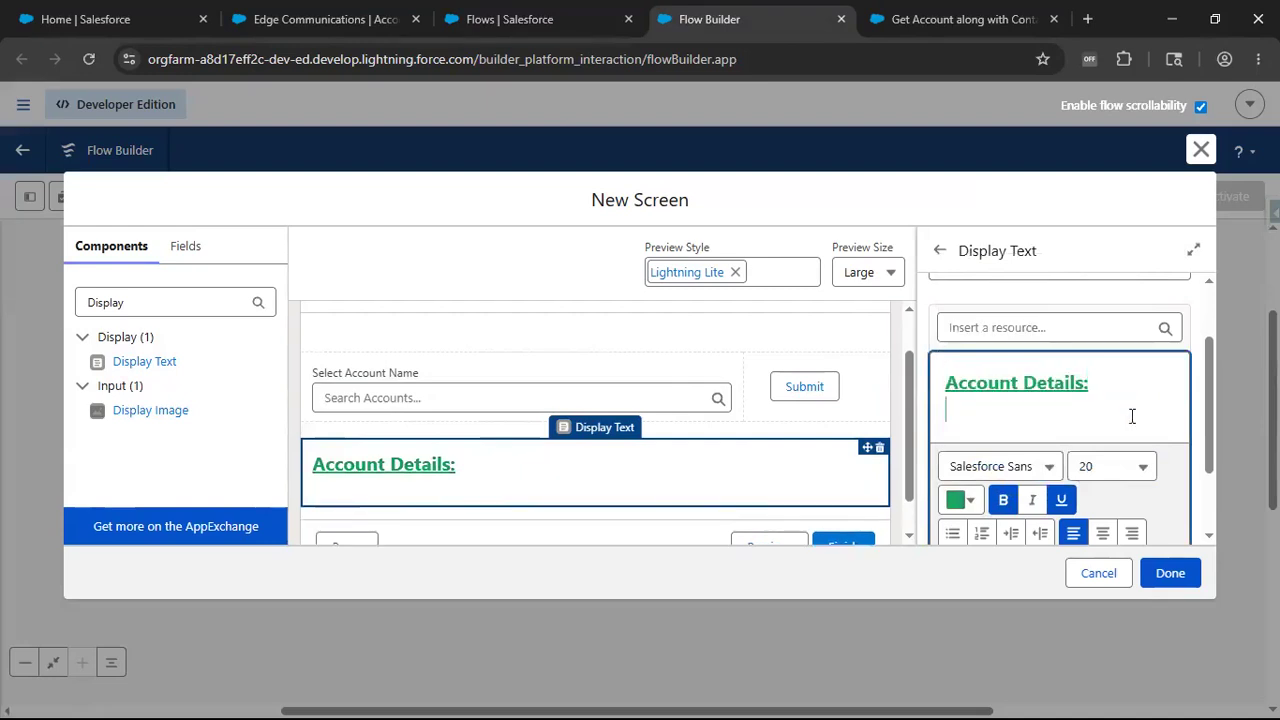
pyautogui.click(1003, 499)
pyautogui.click(1061, 499)
pyautogui.click(1140, 469)
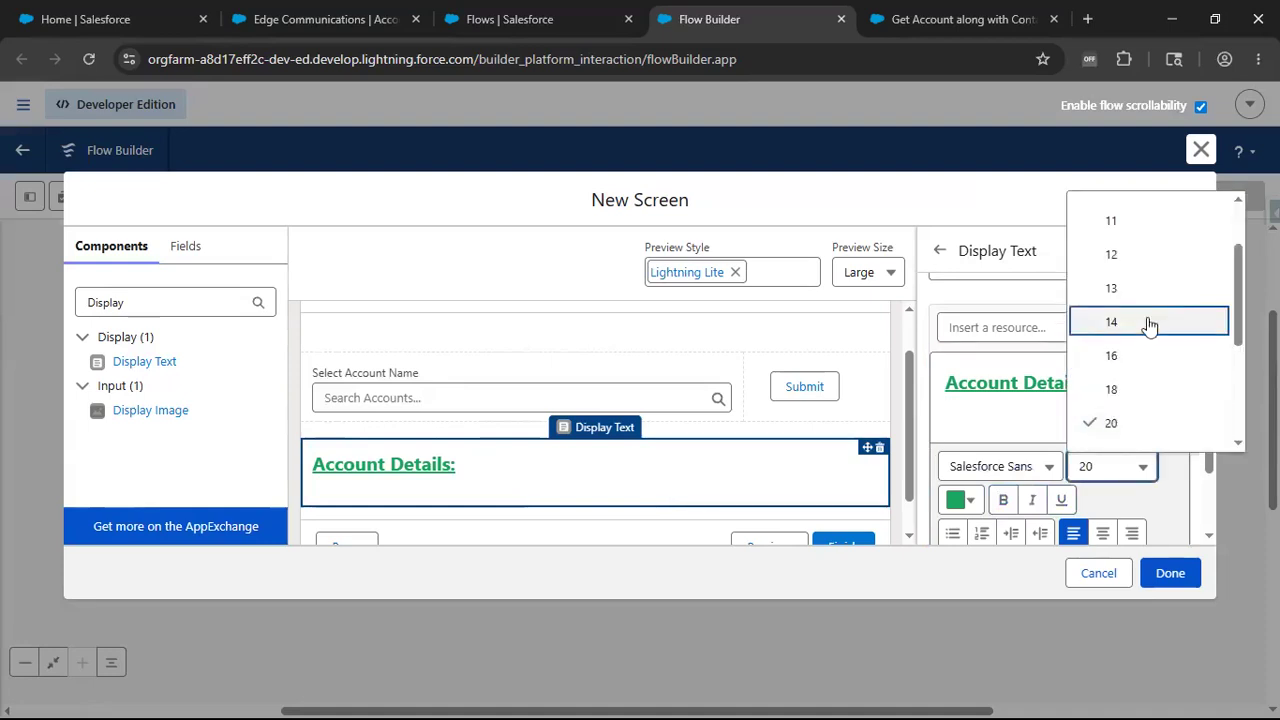
pyautogui.click(1145, 288)
pyautogui.click(970, 501)
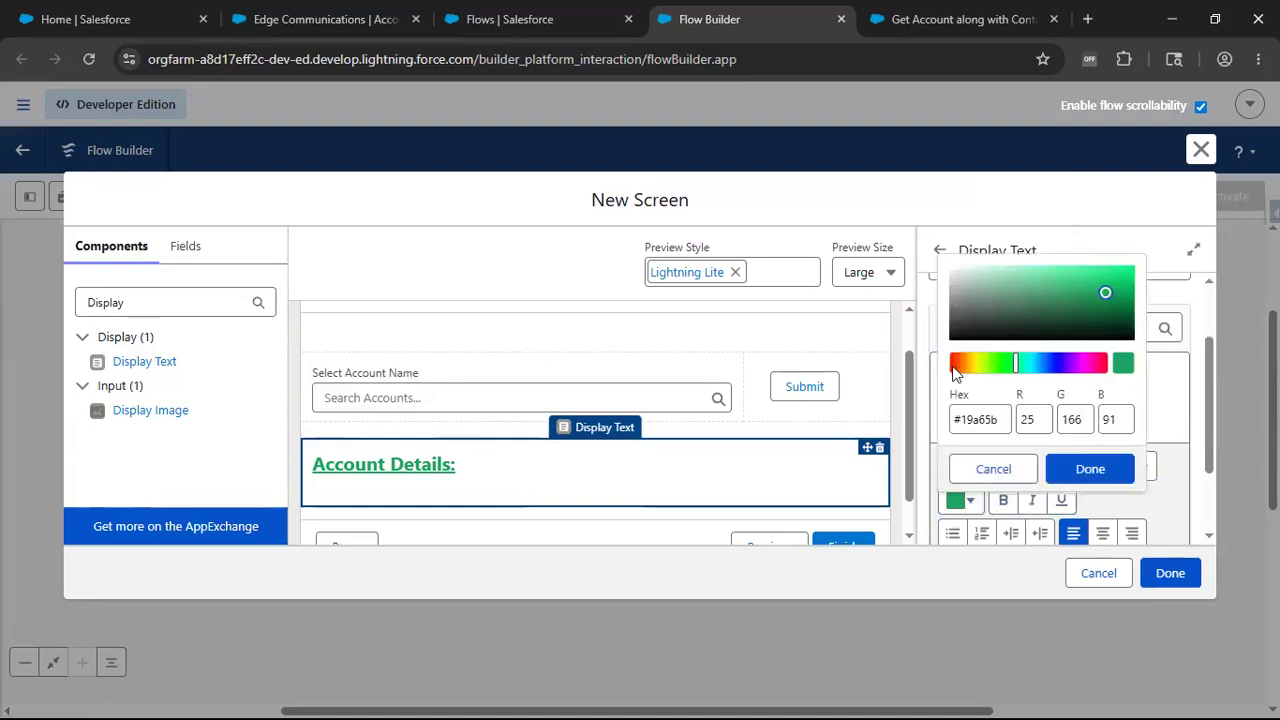
pyautogui.click(955, 366)
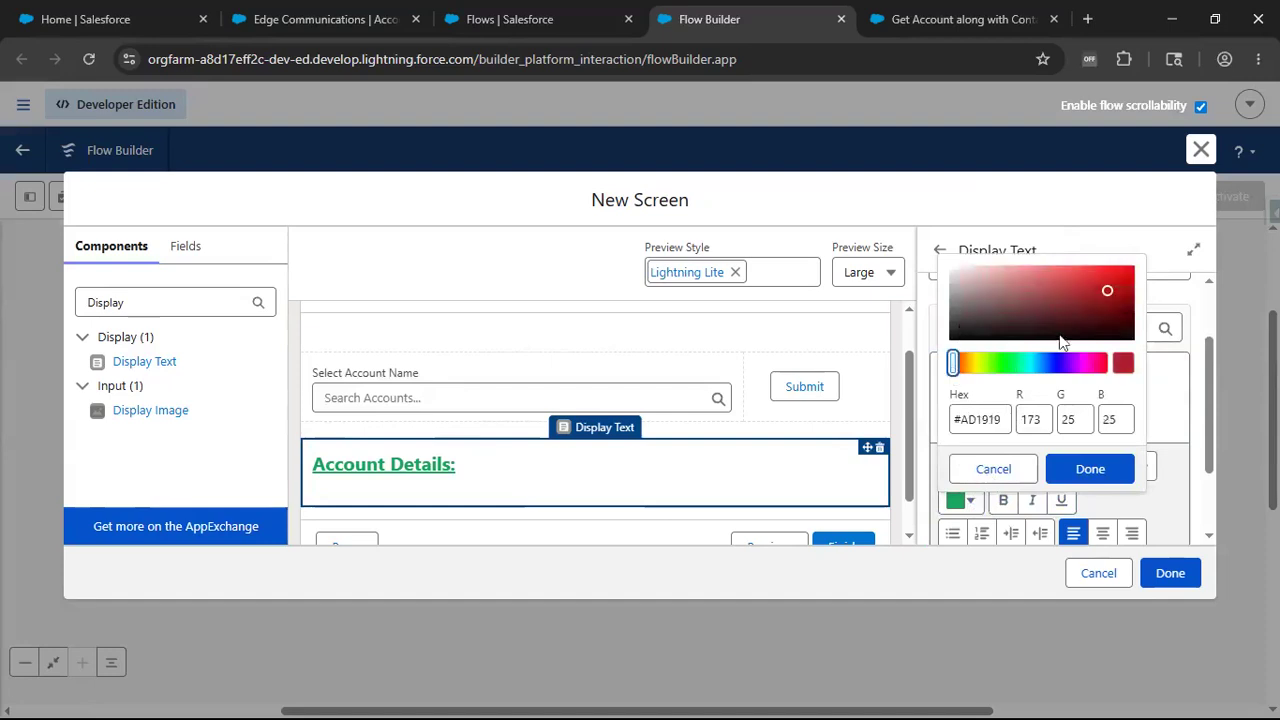
pyautogui.click(1119, 333)
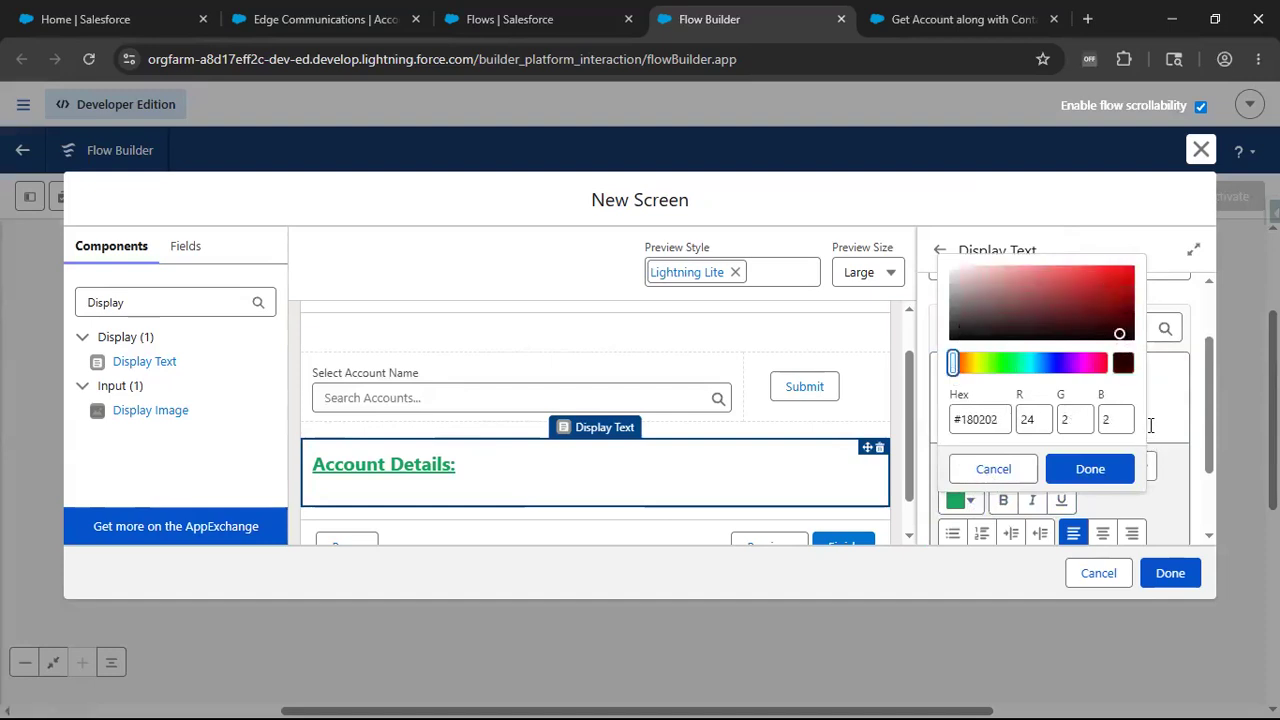
pyautogui.click(1090, 469)
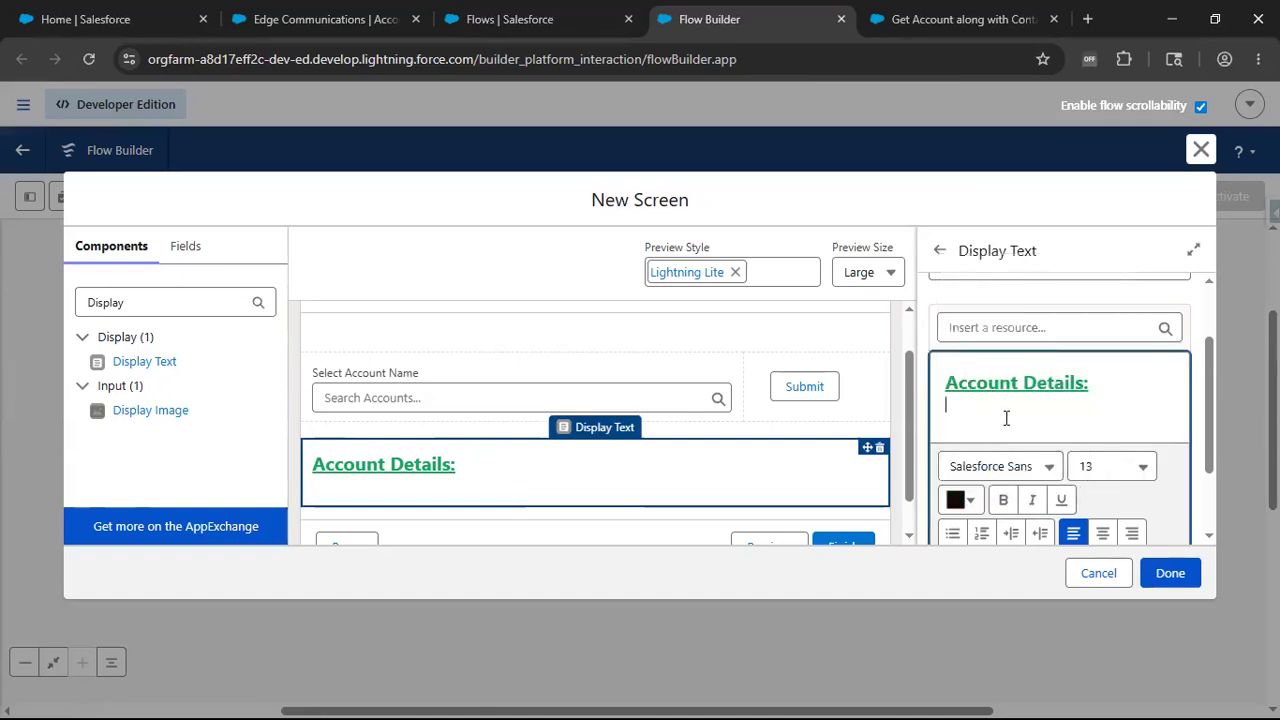
# Add an "Account Name:" line below the heading, followed by the Account Name field of var_AccountRecord from the subflow's results
pyautogui.press('Return')
pyautogui.write('Account Name:')
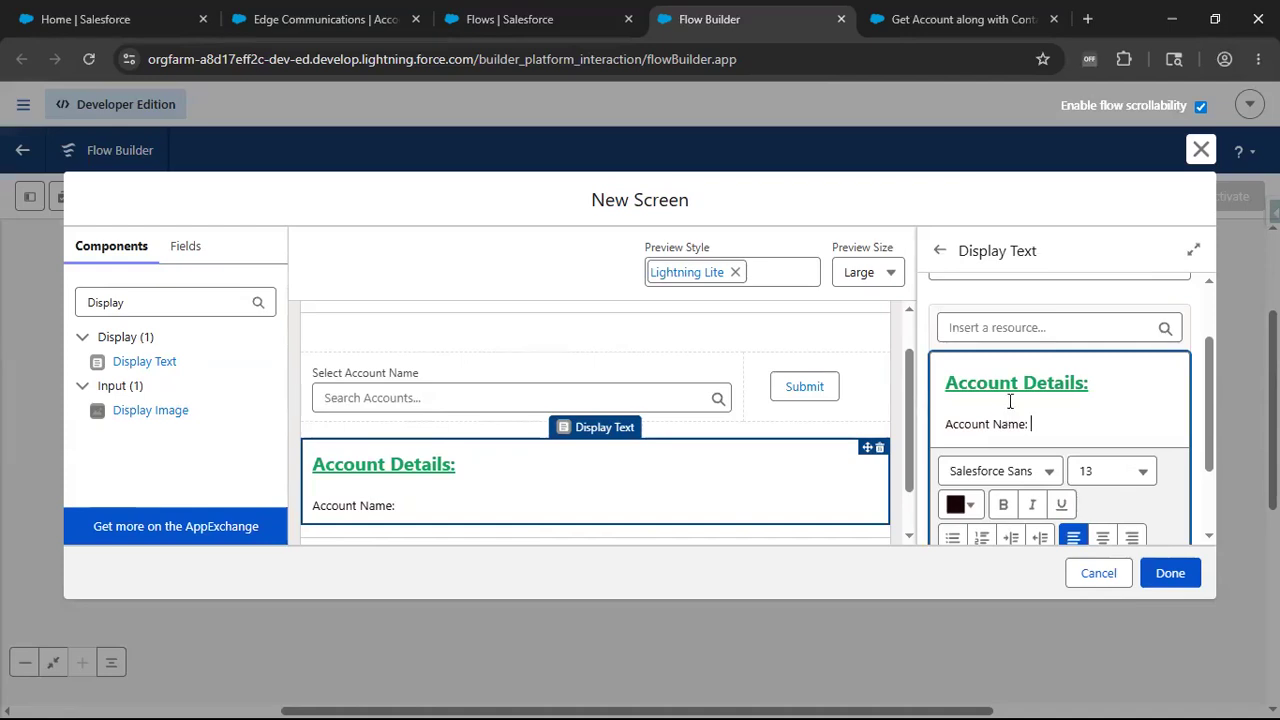
pyautogui.click(1017, 328)
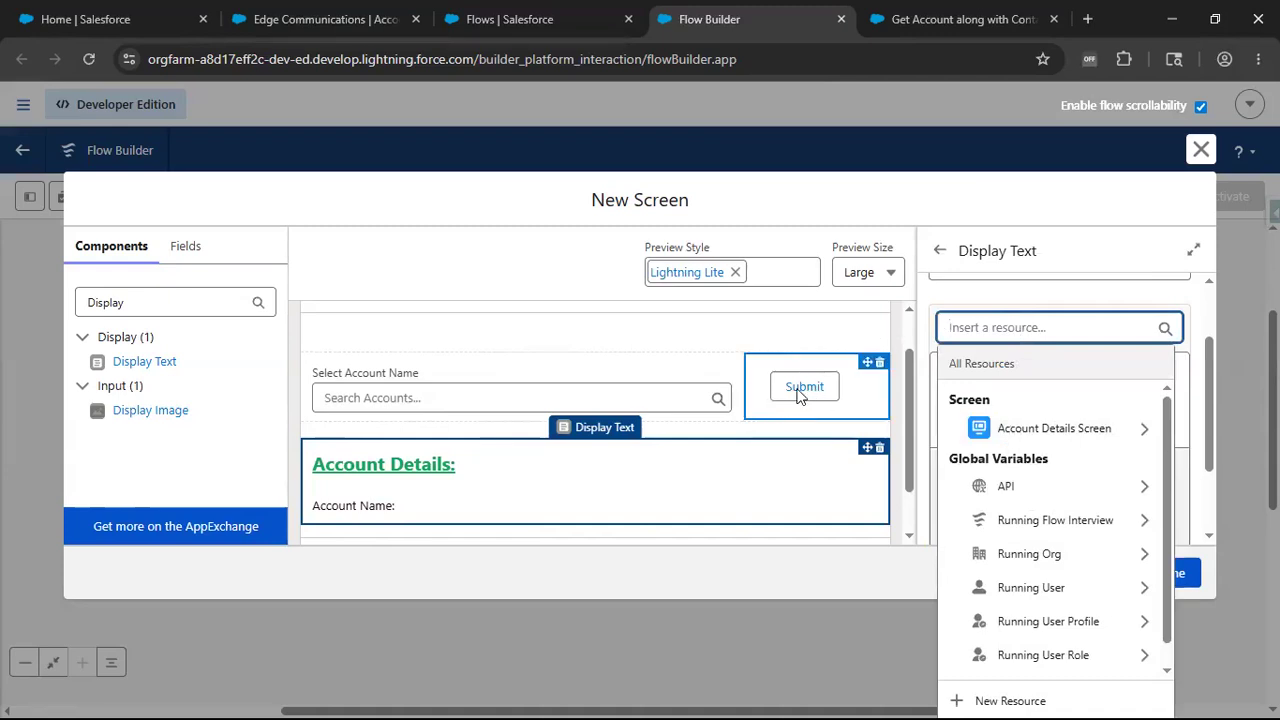
pyautogui.scroll(-1, 1082, 534)
pyautogui.scroll(1, 1082, 535)
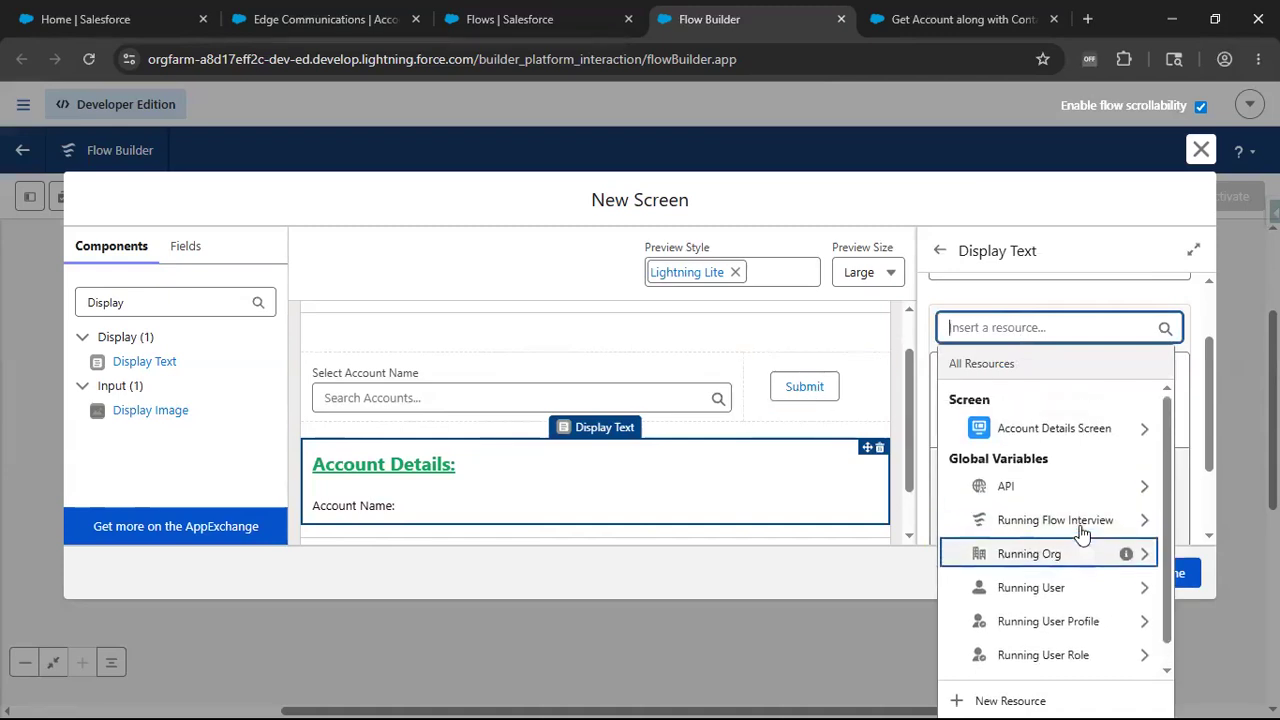
pyautogui.click(1064, 432)
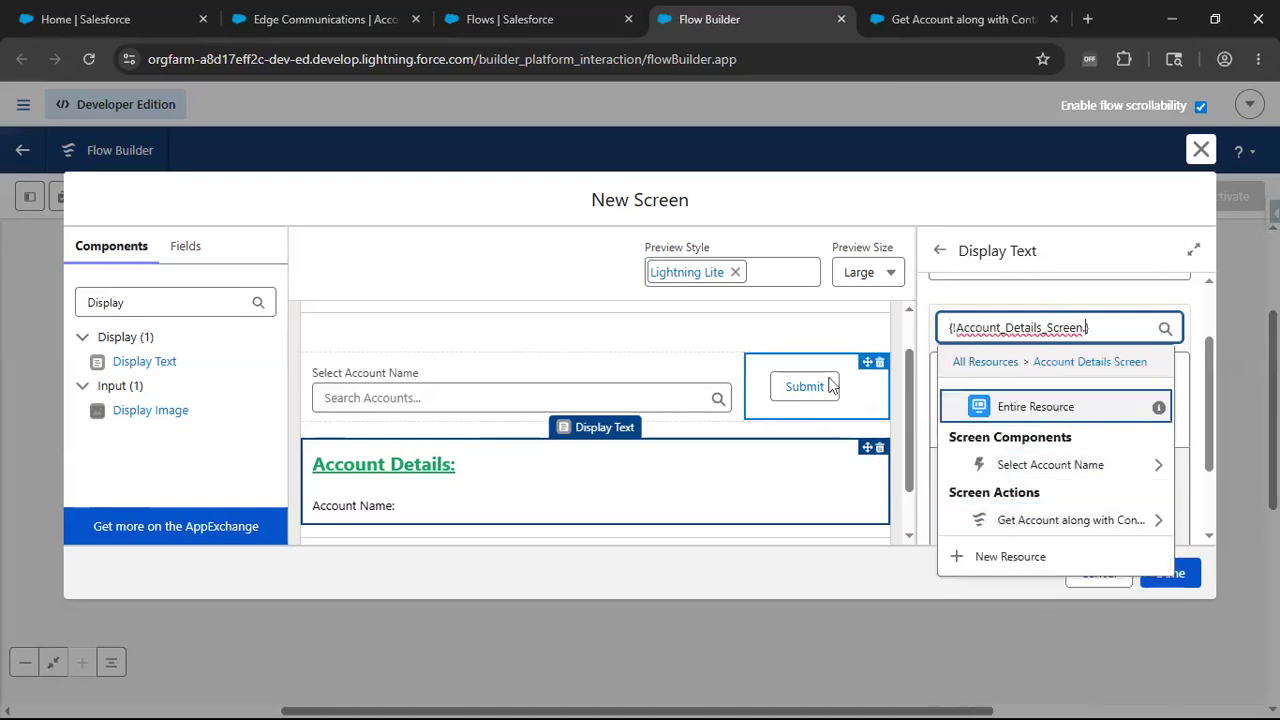
pyautogui.click(1085, 521)
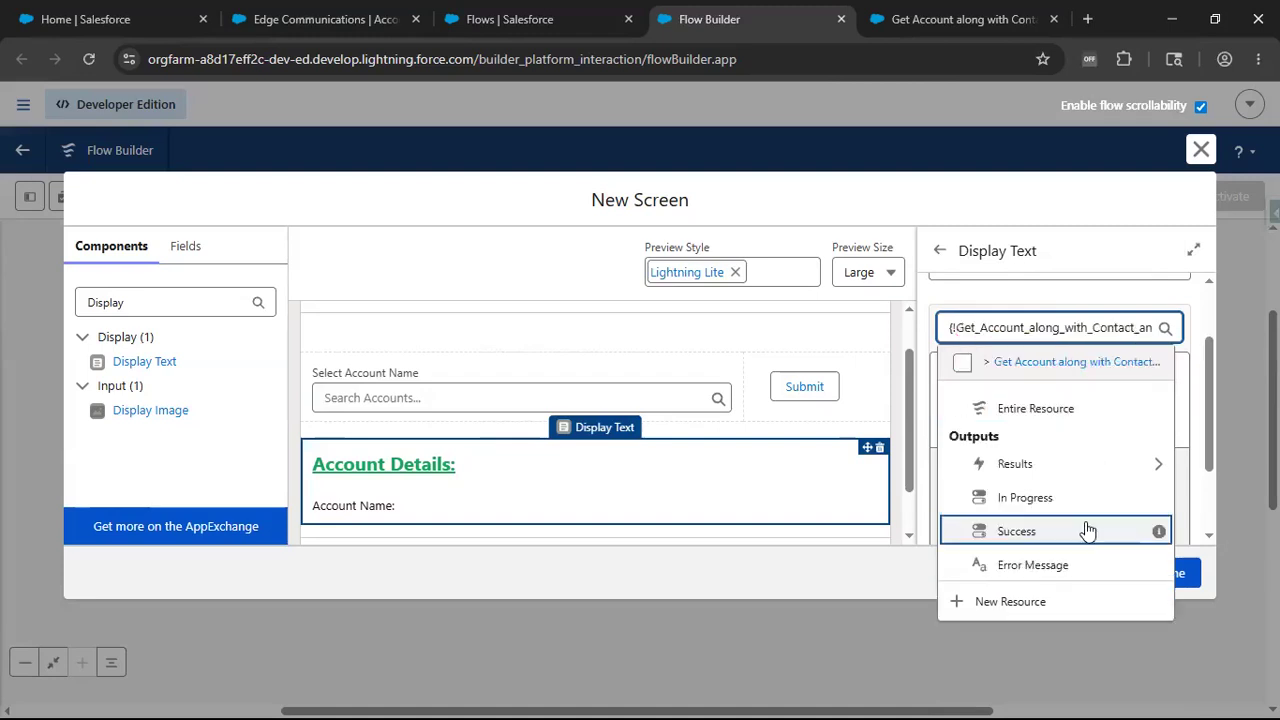
pyautogui.click(1060, 468)
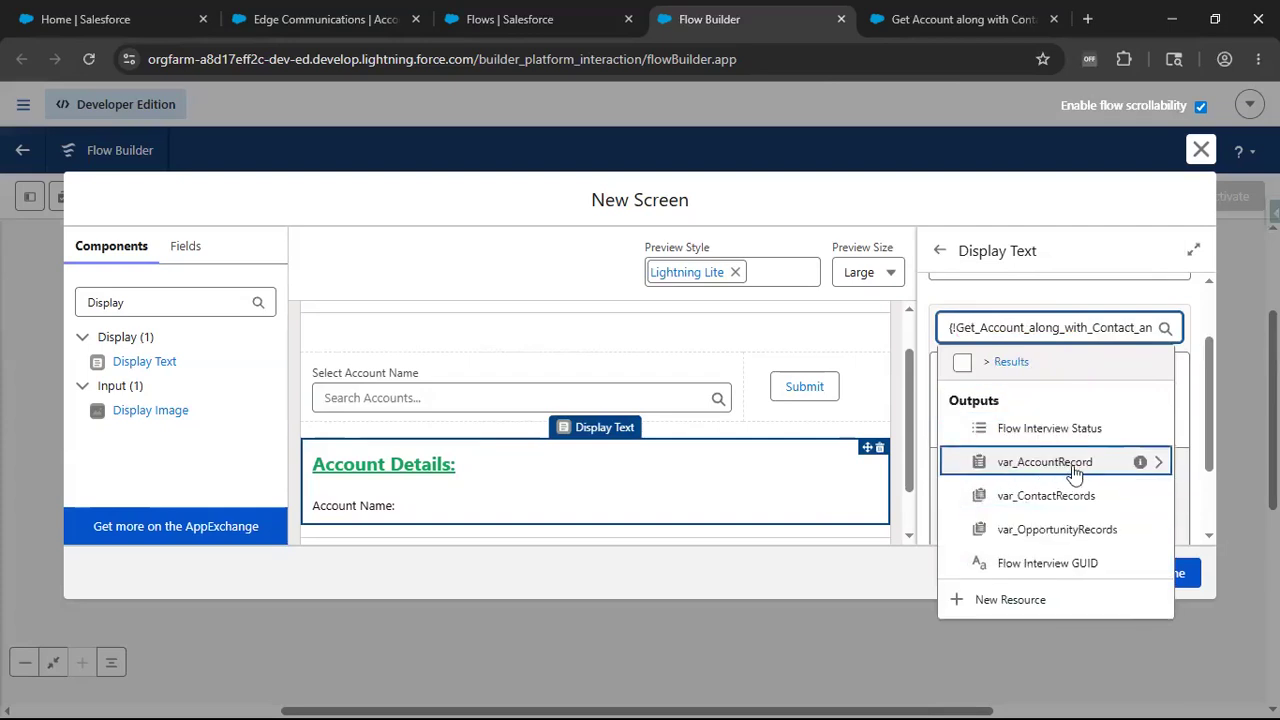
pyautogui.click(1073, 466)
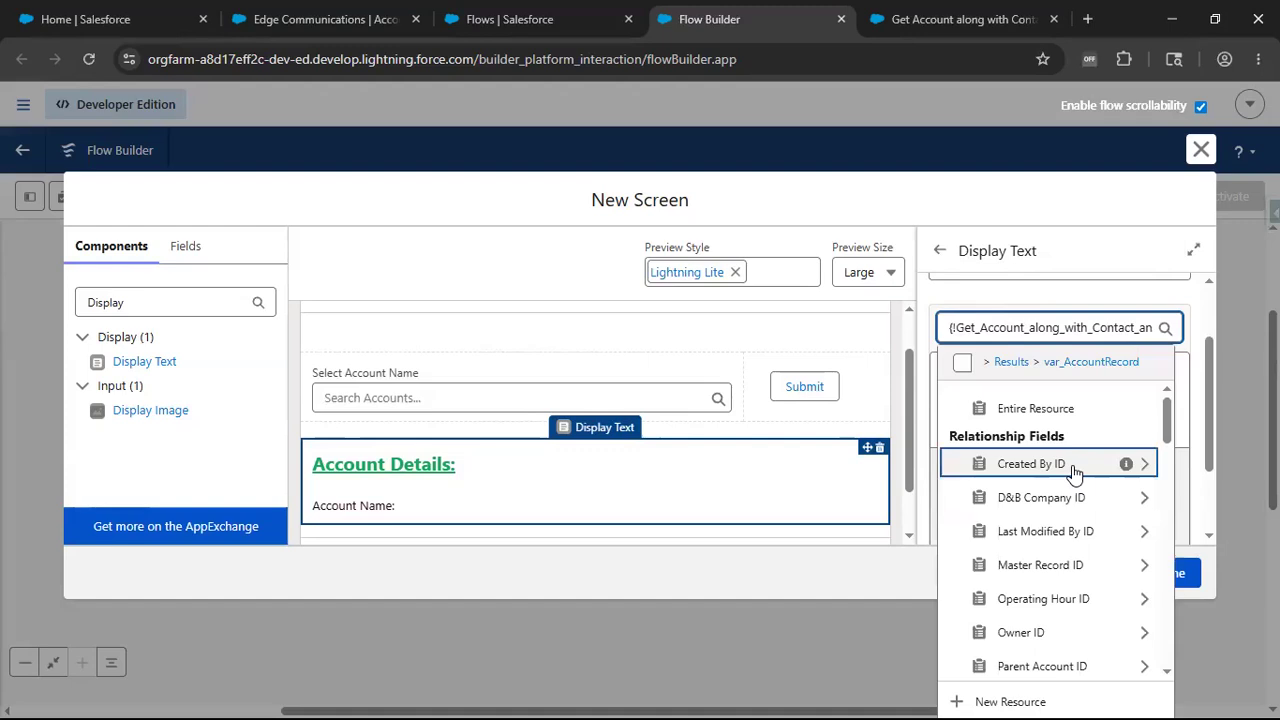
pyautogui.scroll(-2, 1078, 478)
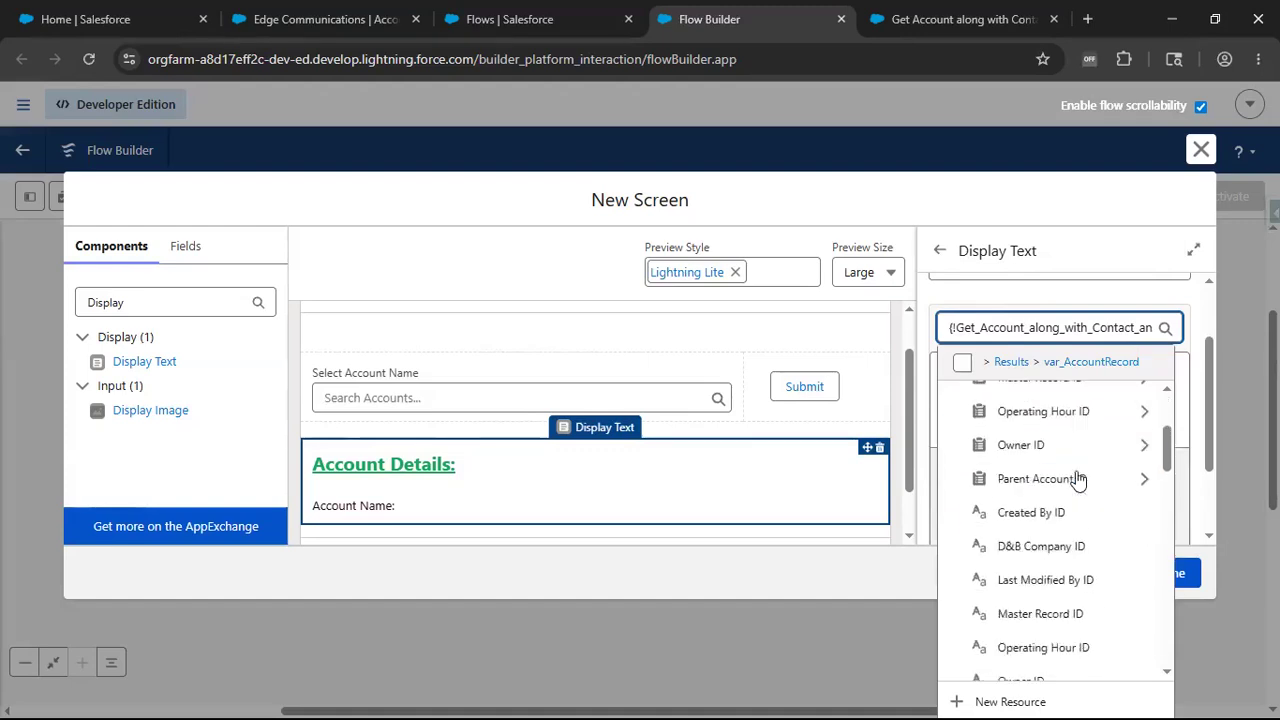
pyautogui.write('Name')
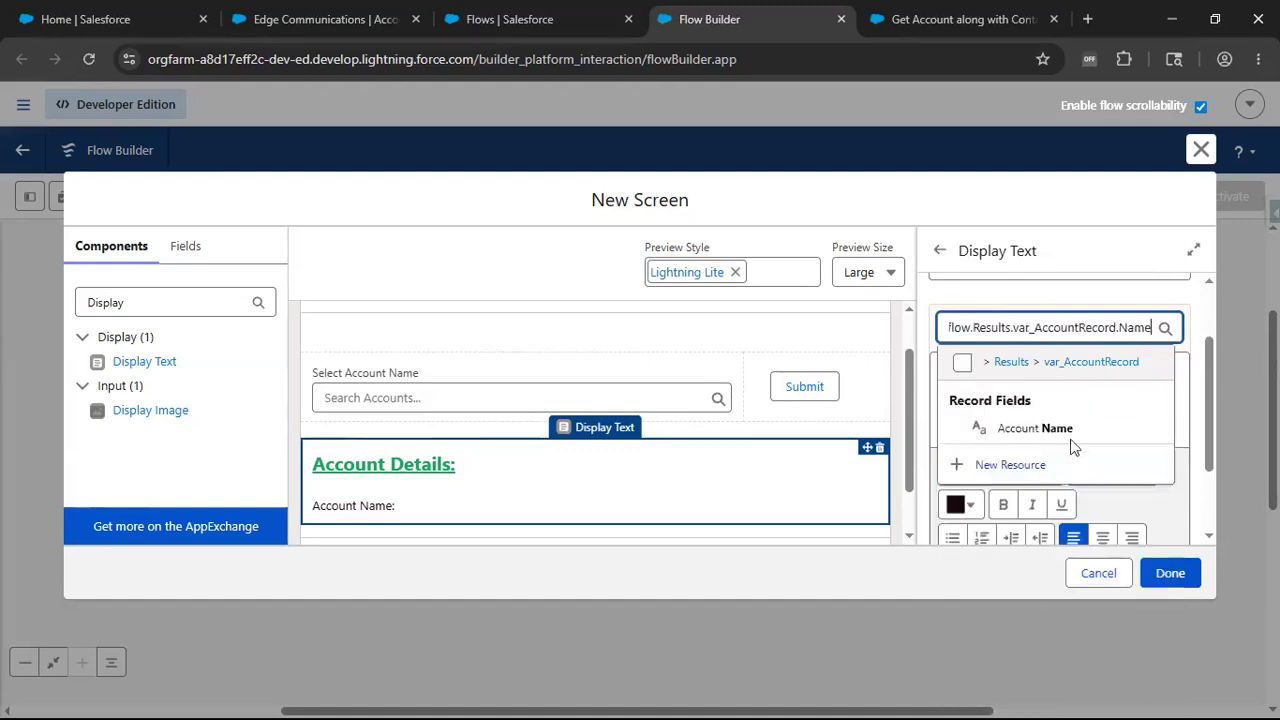
pyautogui.click(1062, 427)
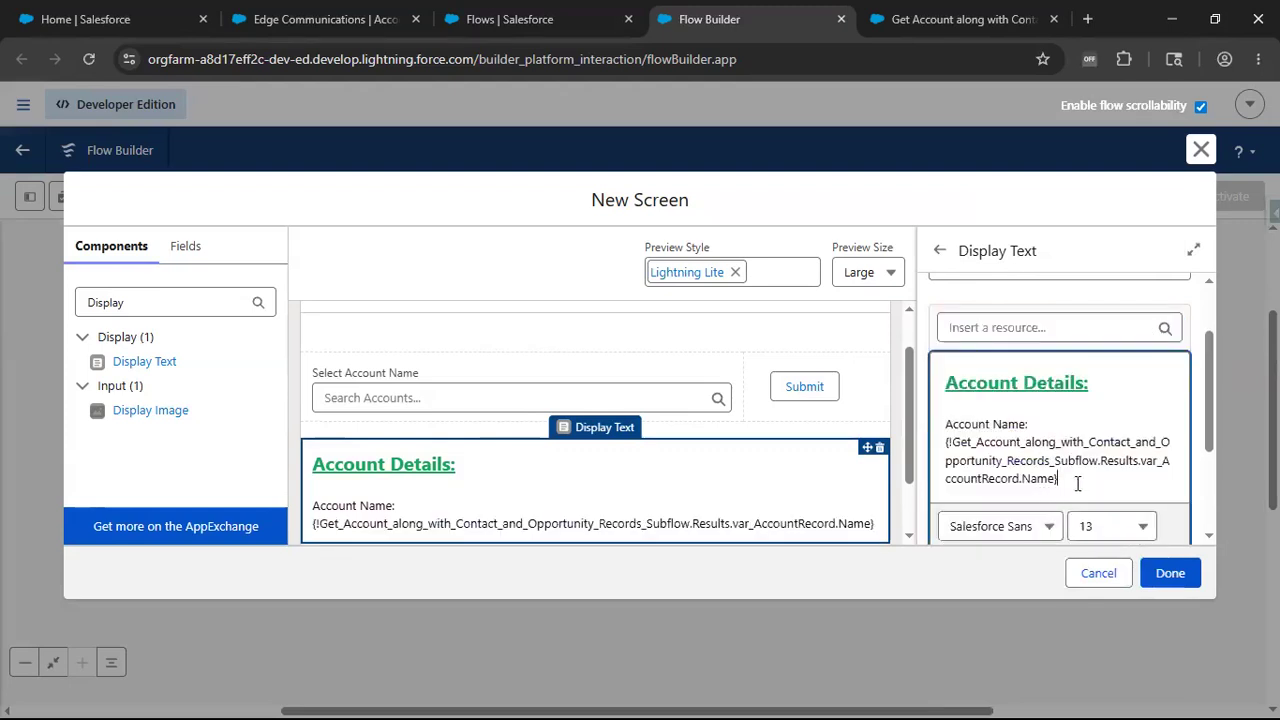
# Add a "Rating:" line below the account name, followed by the Account Rating field of var_AccountRecord from the subflow's results
pyautogui.press('Return')
pyautogui.press('Return')
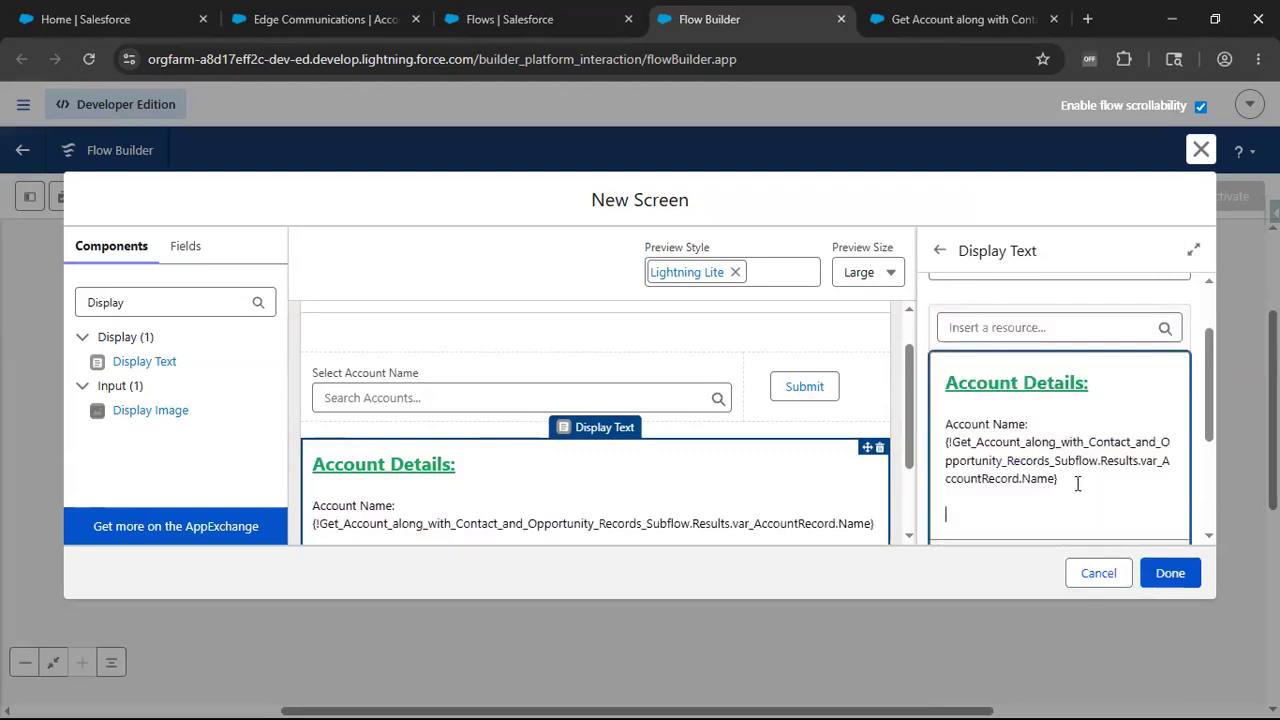
pyautogui.press('BackSpace')
pyautogui.write('Rating:')
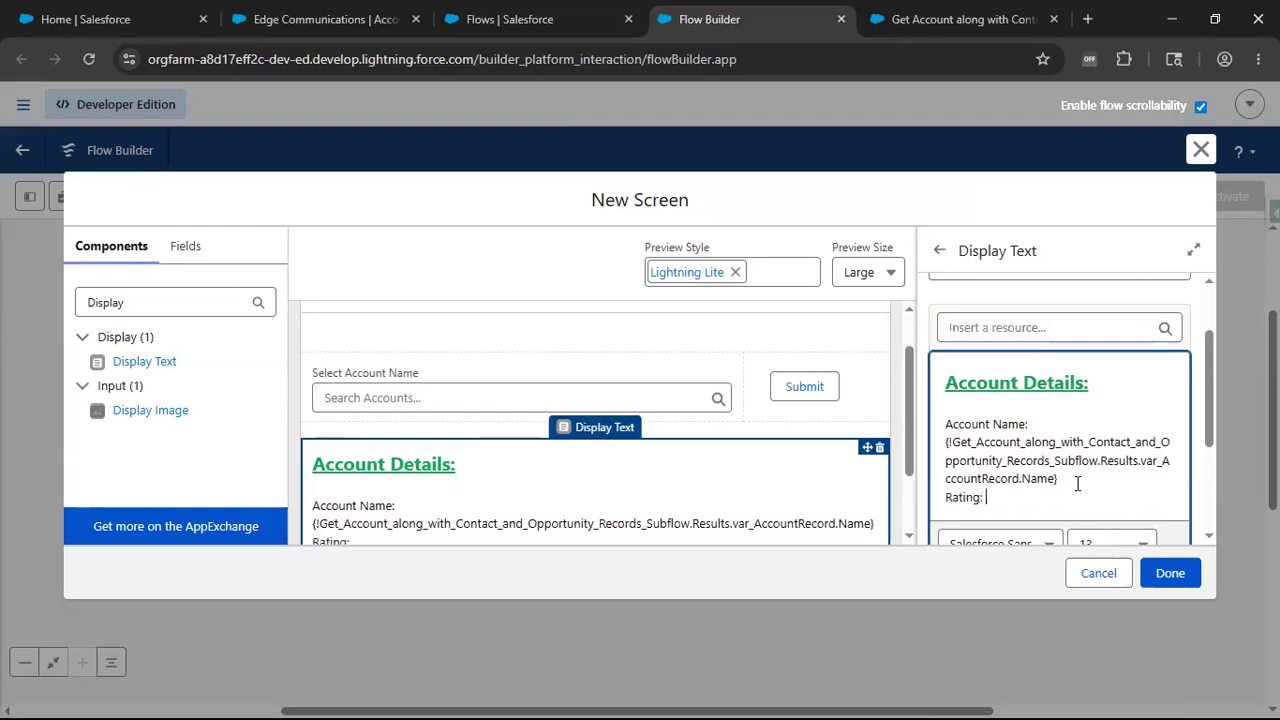
pyautogui.click(1058, 330)
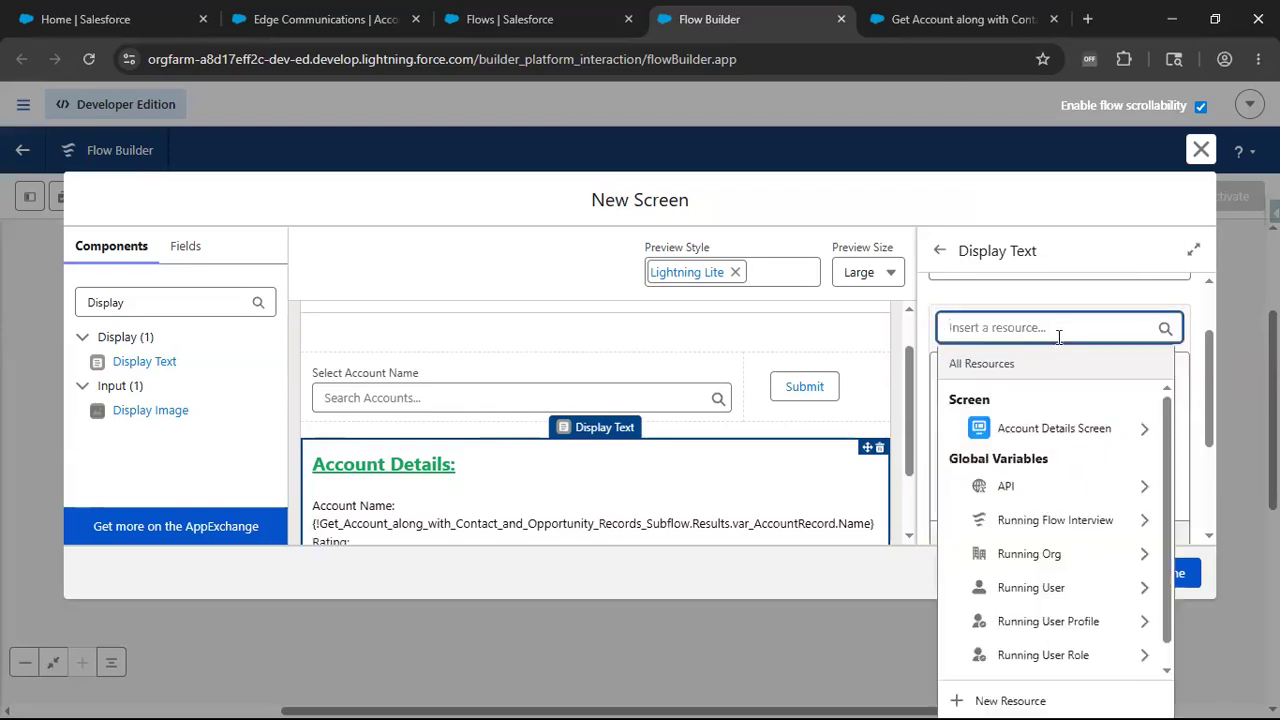
pyautogui.click(1078, 430)
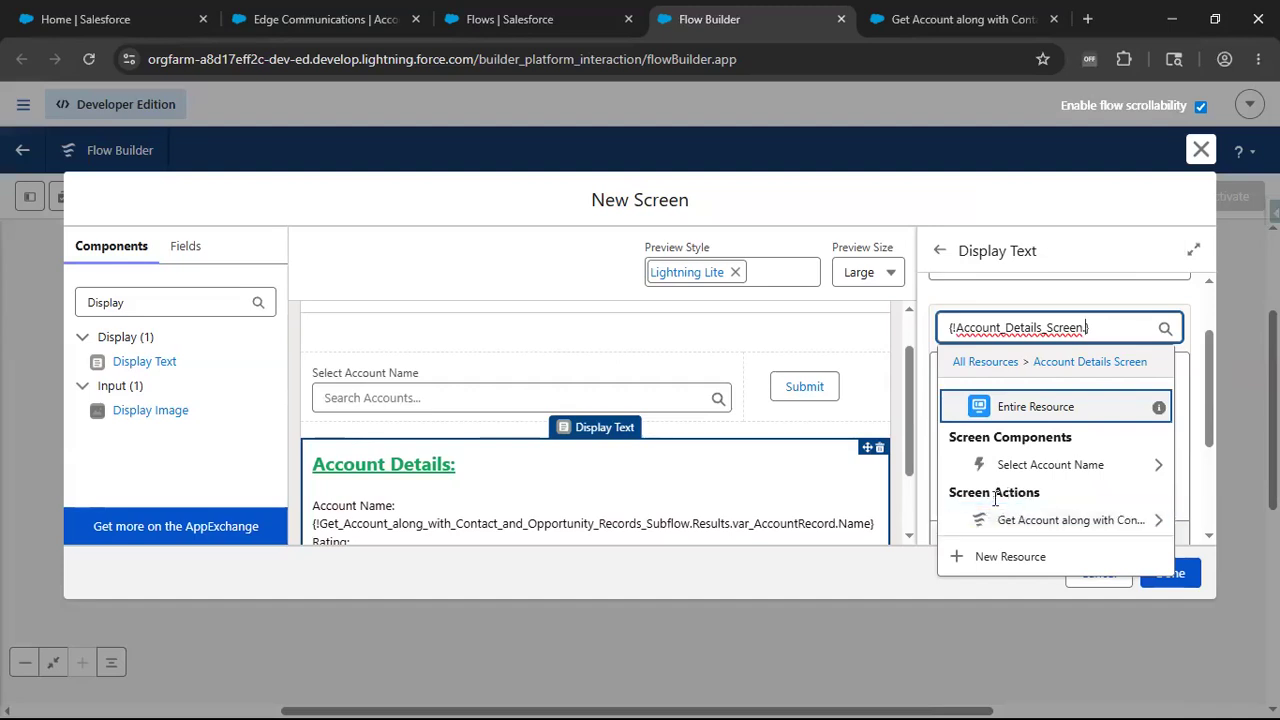
pyautogui.click(1055, 520)
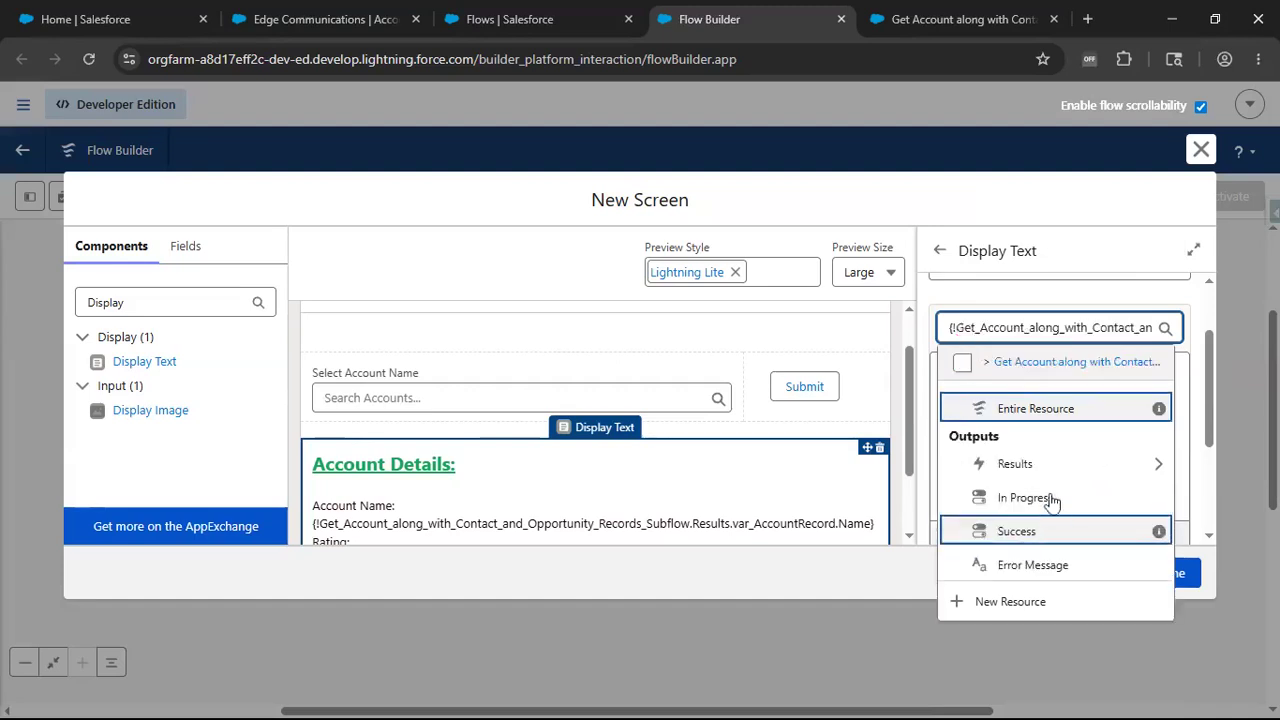
pyautogui.click(1048, 464)
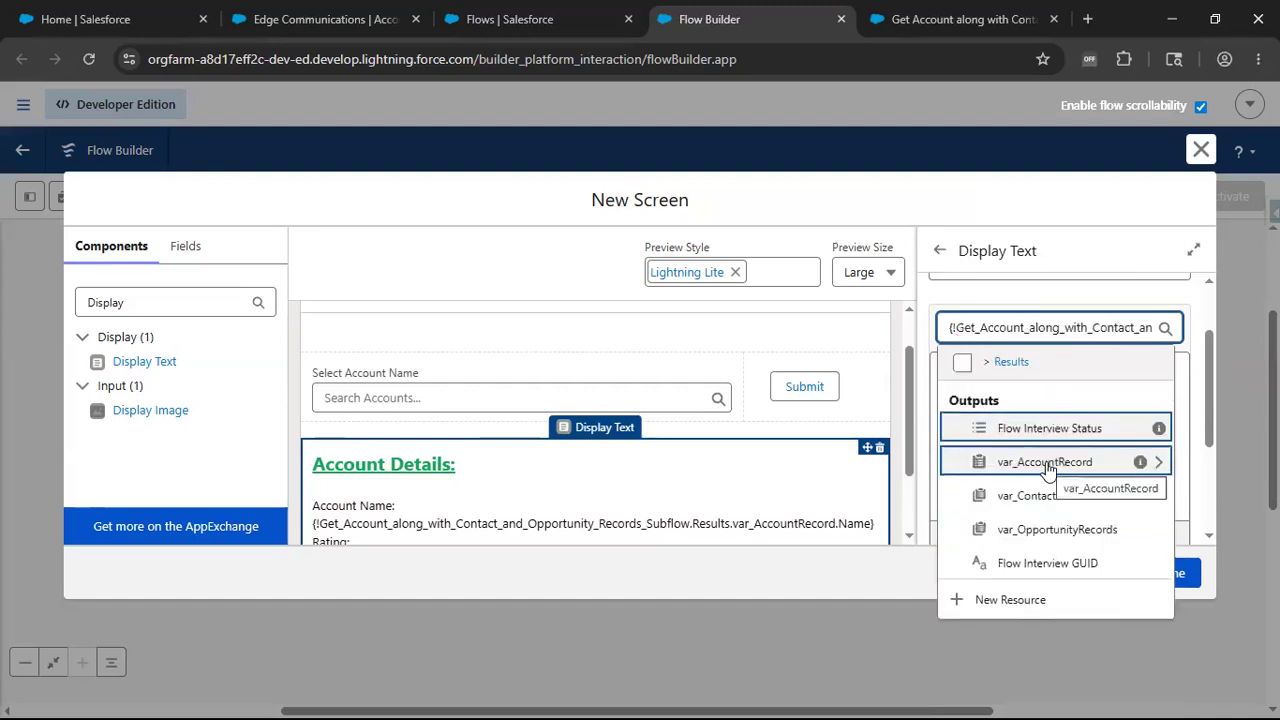
pyautogui.click(1046, 463)
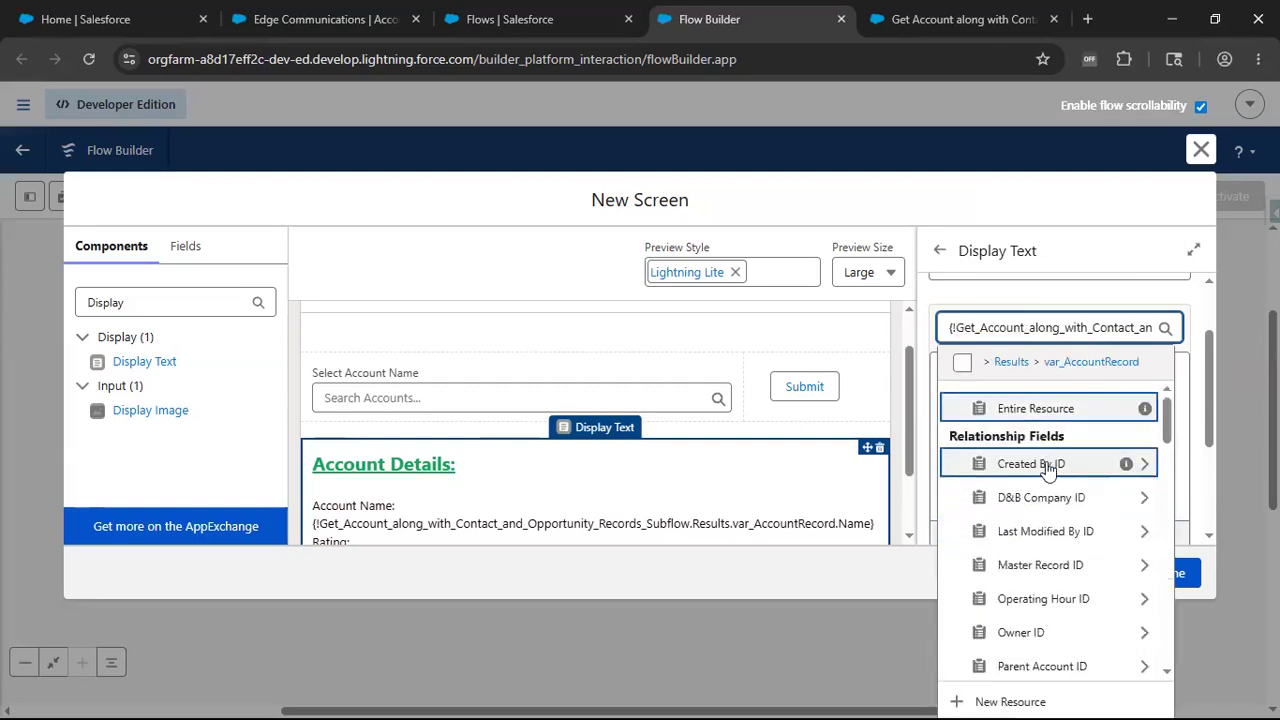
pyautogui.write('Rating')
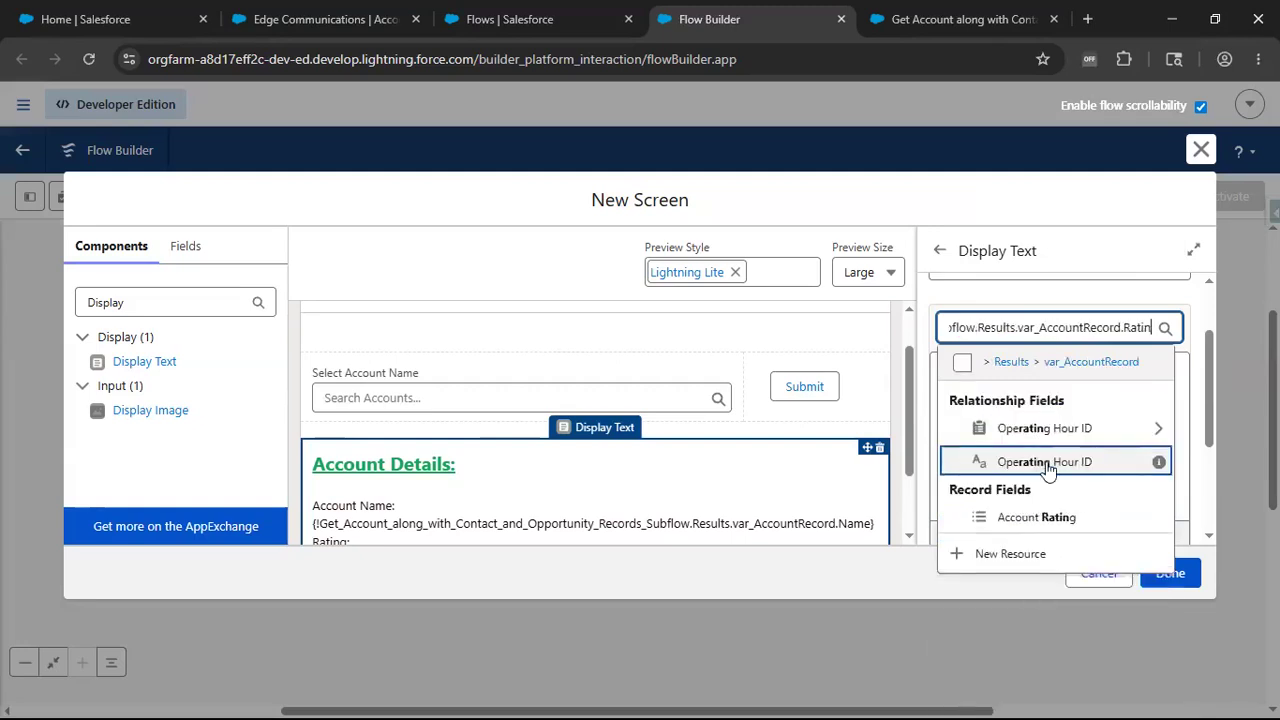
pyautogui.click(1033, 520)
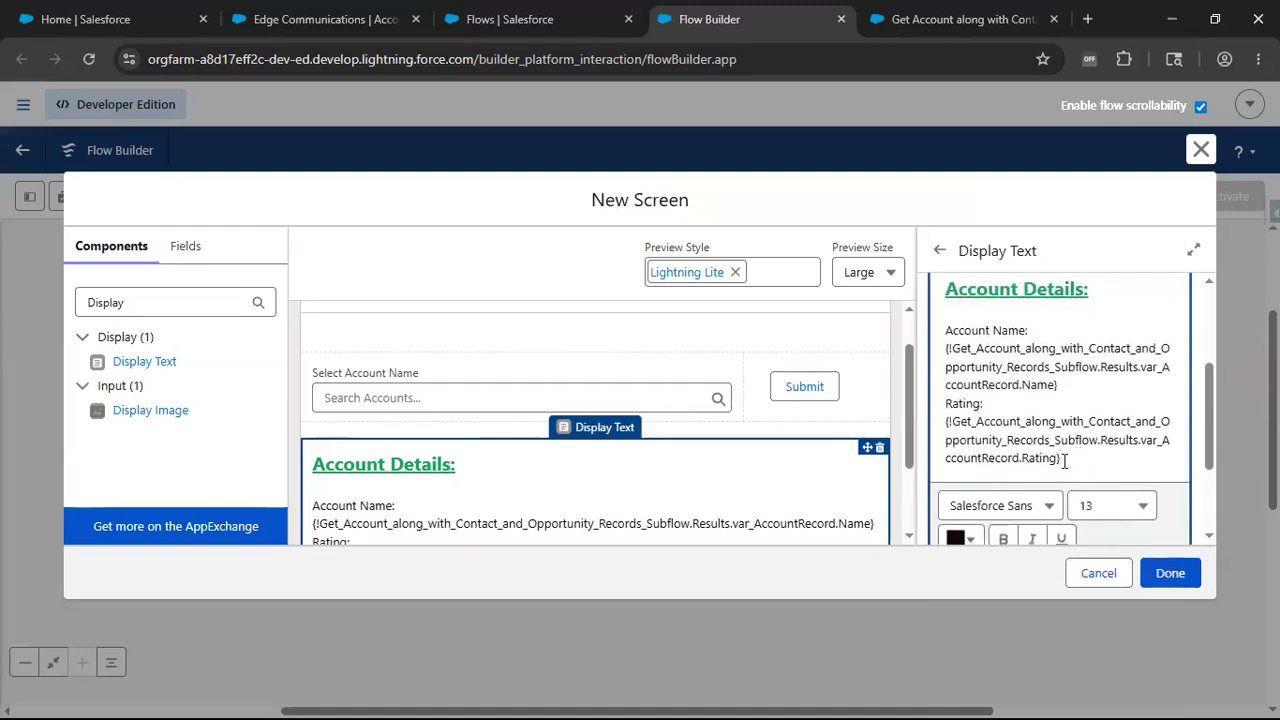
# Add an "Annual Revenue:" line with the Annual Revenue field of var_AccountRecord from the subflow's results, and finish the screen
pyautogui.press('Return')
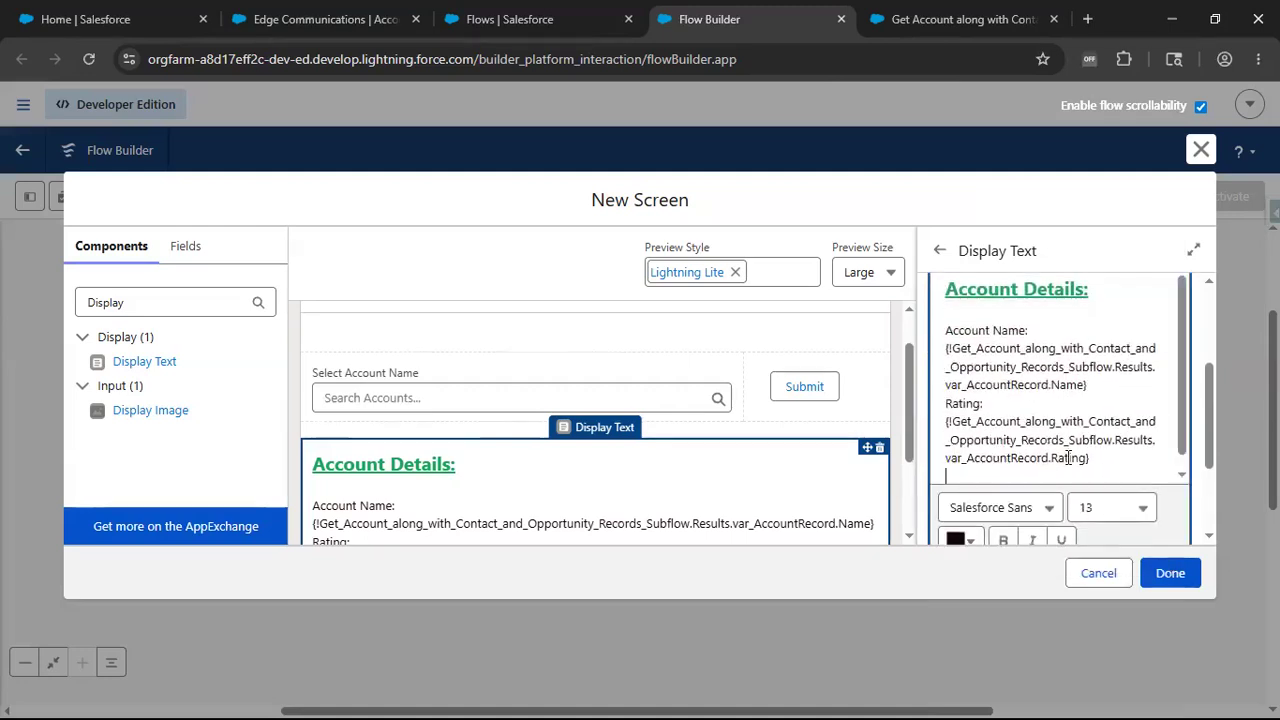
pyautogui.write('Annual Revenue:')
pyautogui.scroll(3, 1050, 400)
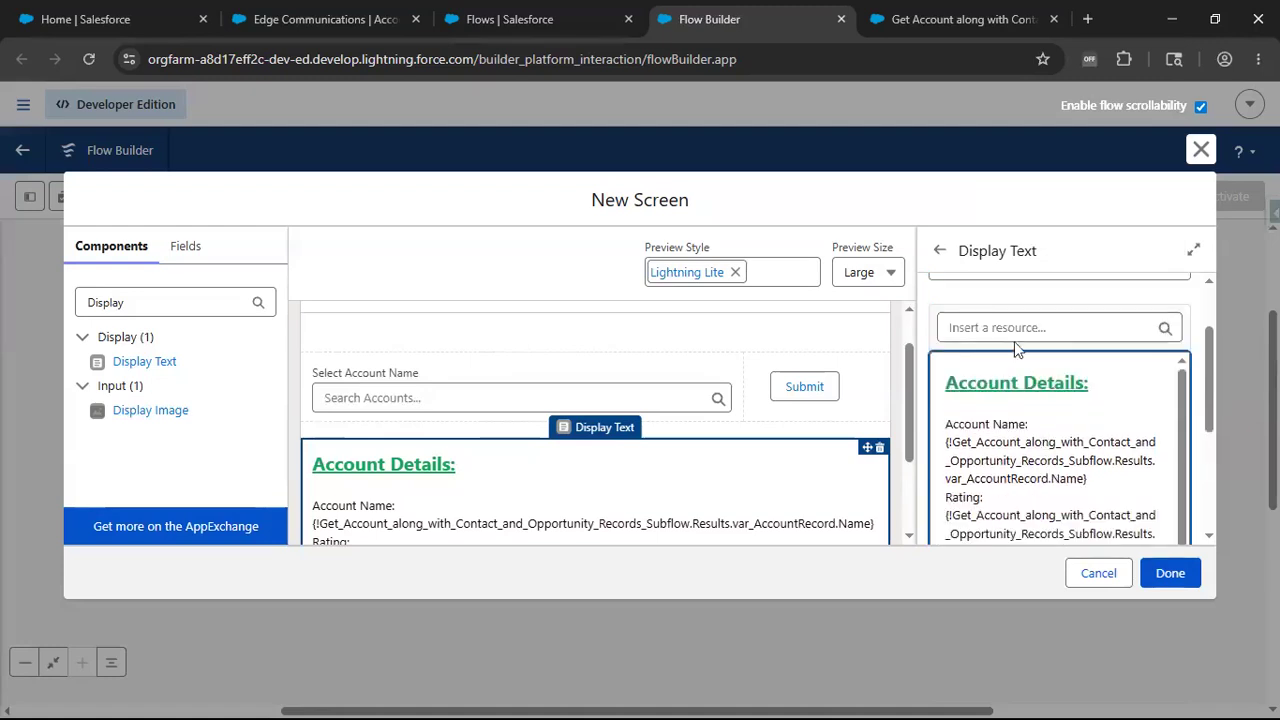
pyautogui.click(1016, 328)
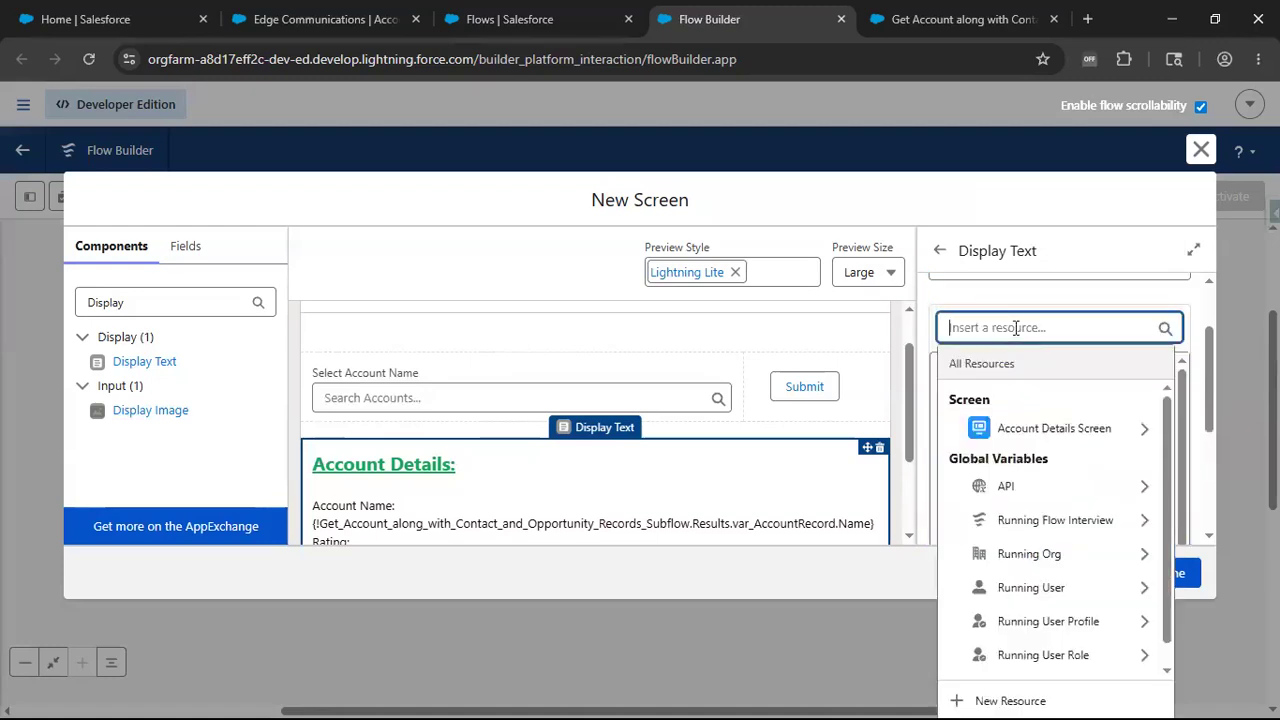
pyautogui.click(1017, 429)
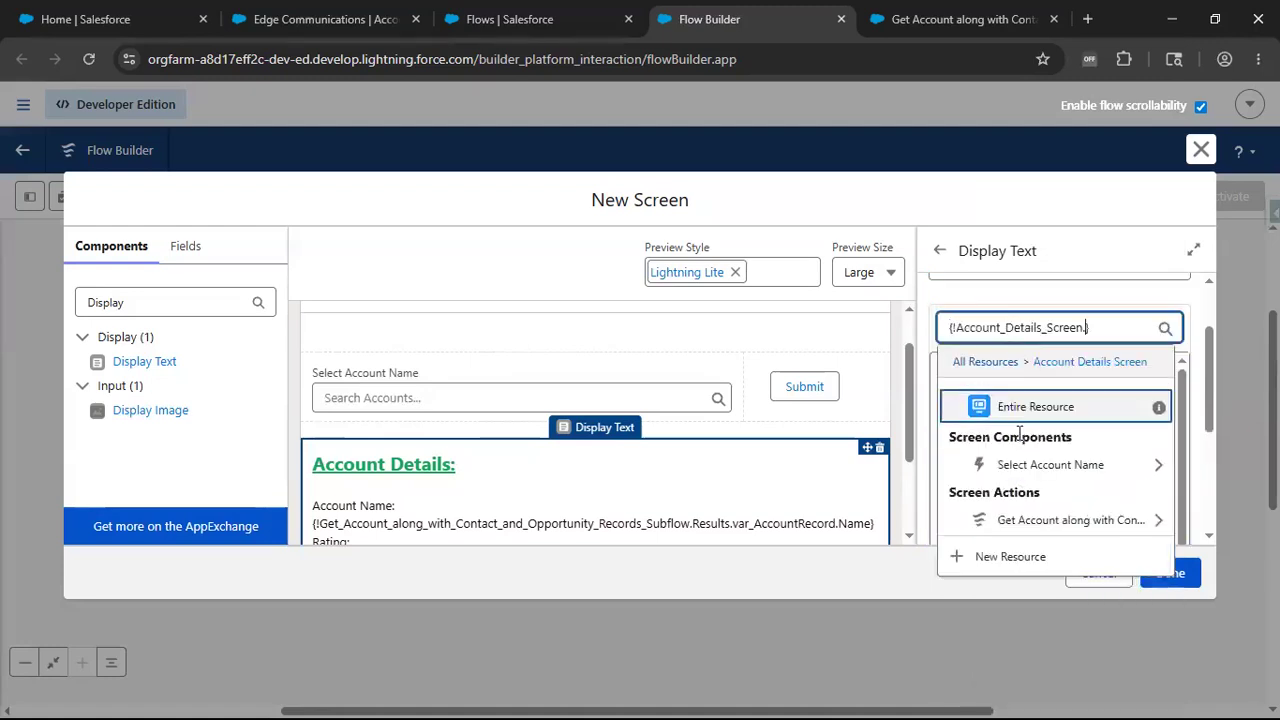
pyautogui.click(1015, 520)
pyautogui.click(1043, 466)
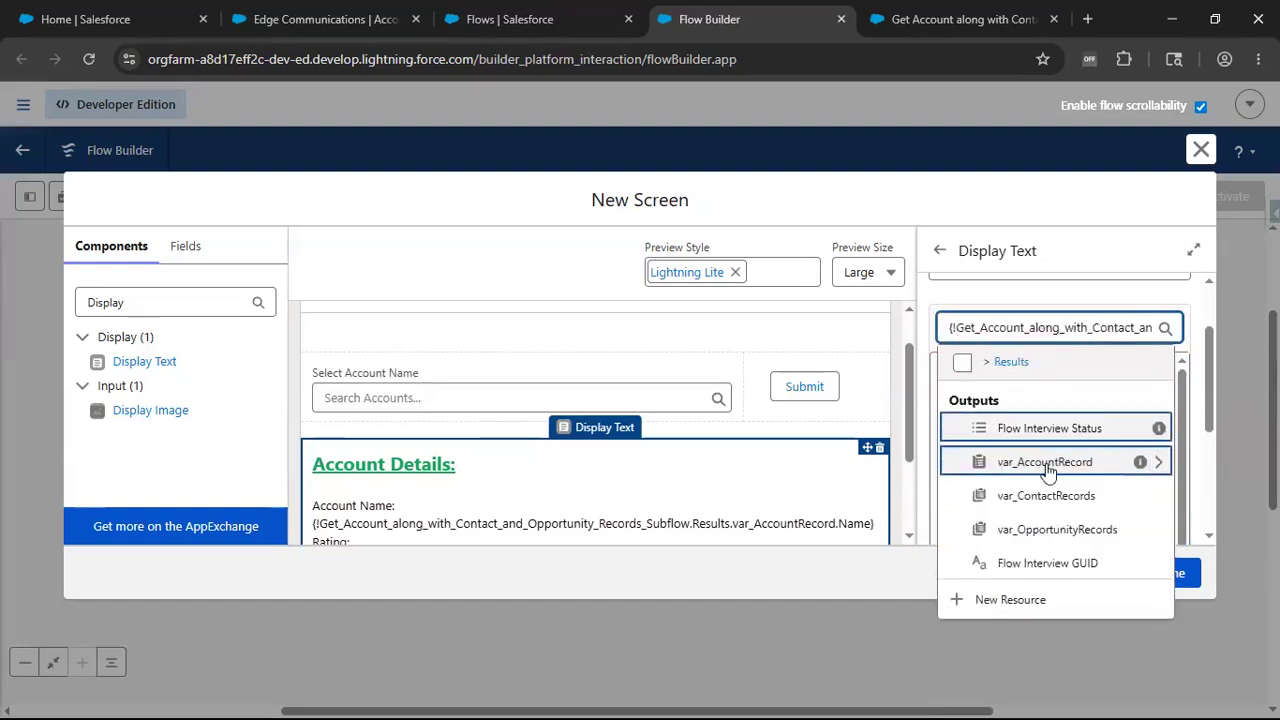
pyautogui.click(1053, 466)
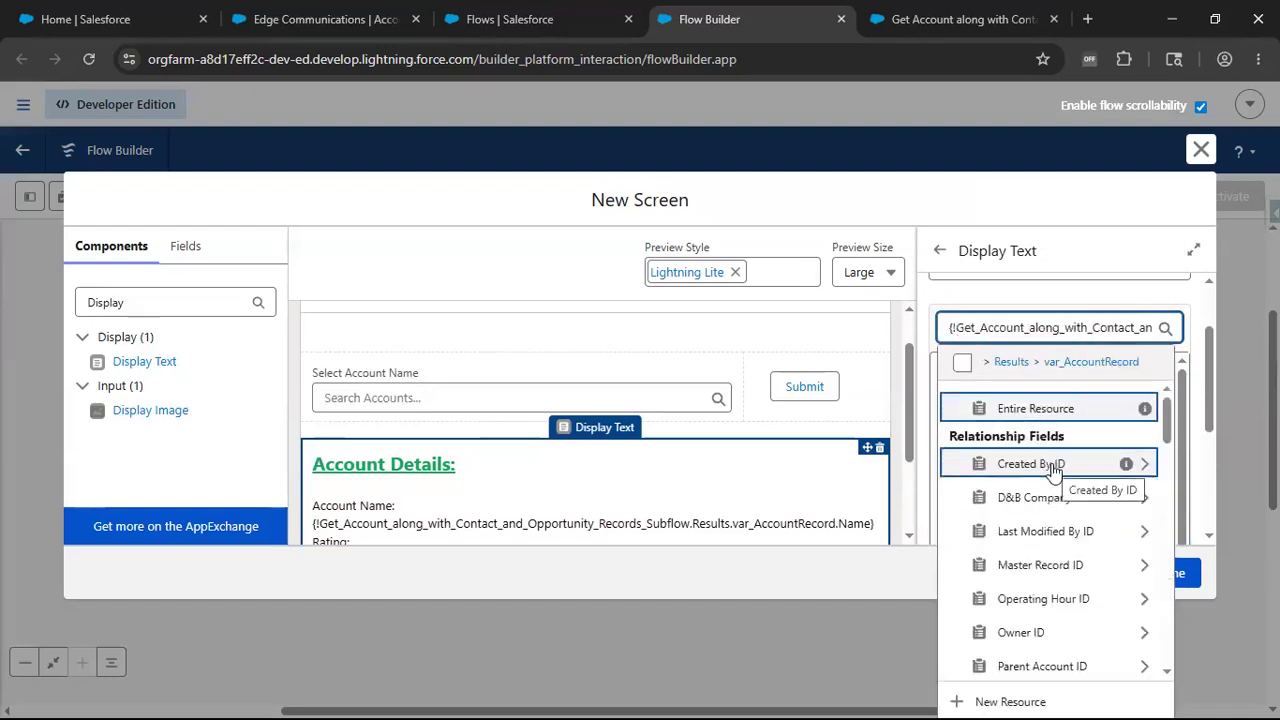
pyautogui.write('Annual')
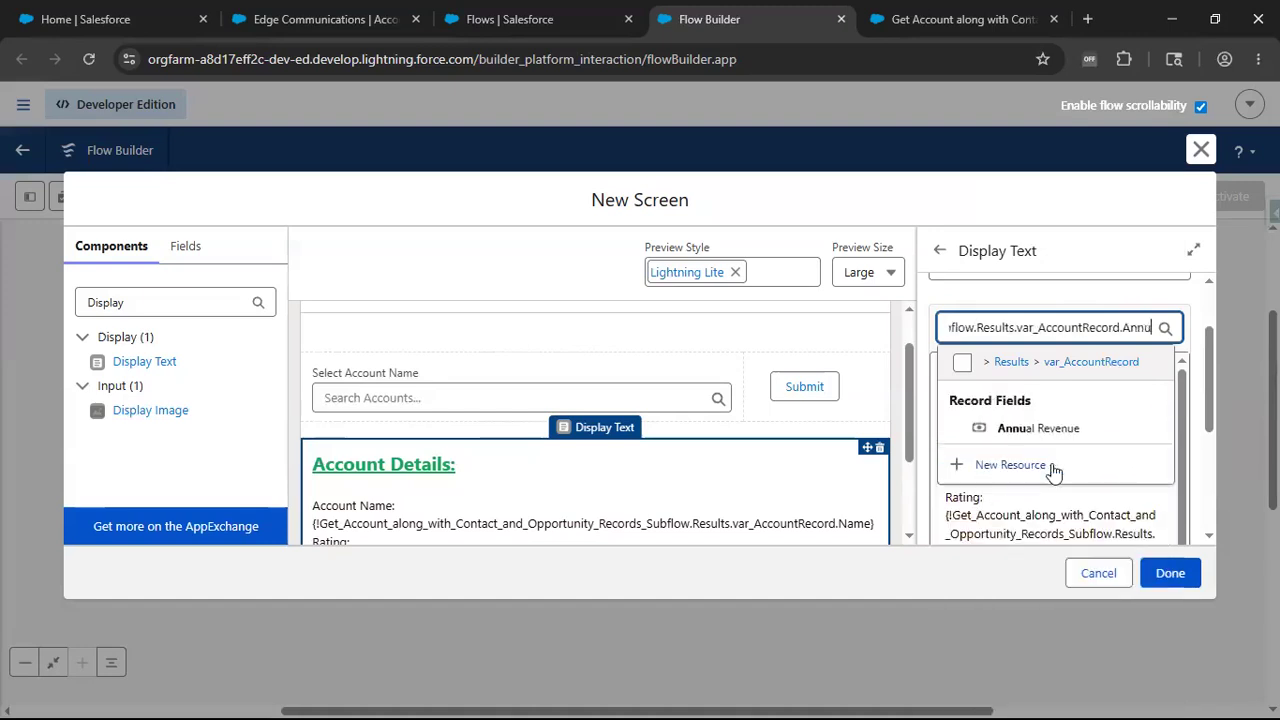
pyautogui.click(1062, 430)
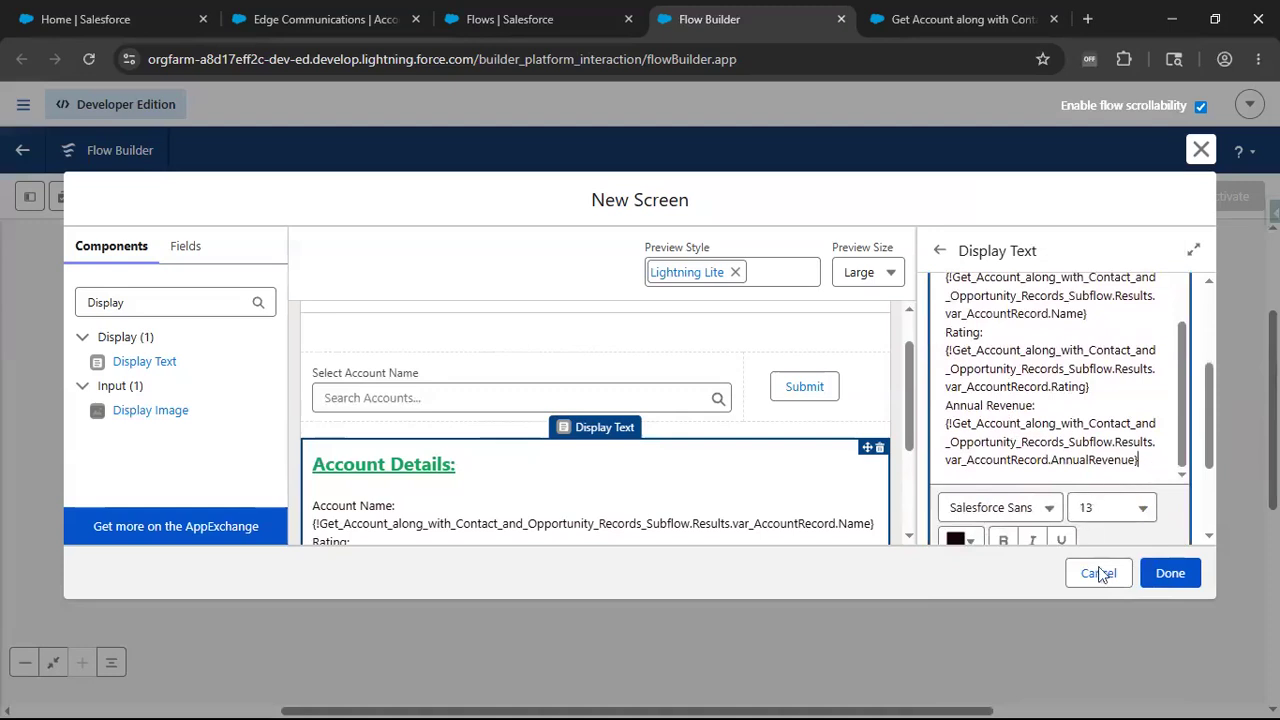
pyautogui.click(1179, 586)
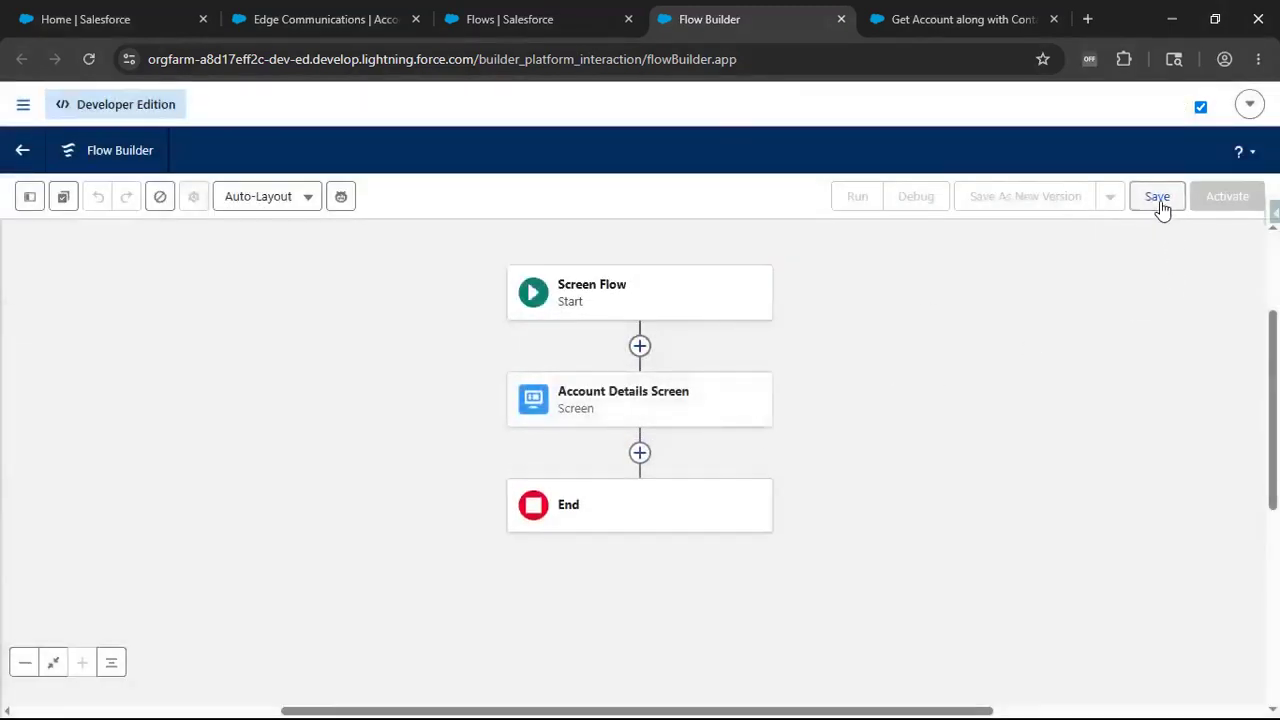
# Save the flow with the label "Get Account along with Contact and Opportunity Records"
pyautogui.click(1160, 205)
pyautogui.click(491, 340)
pyautogui.write('Get ')
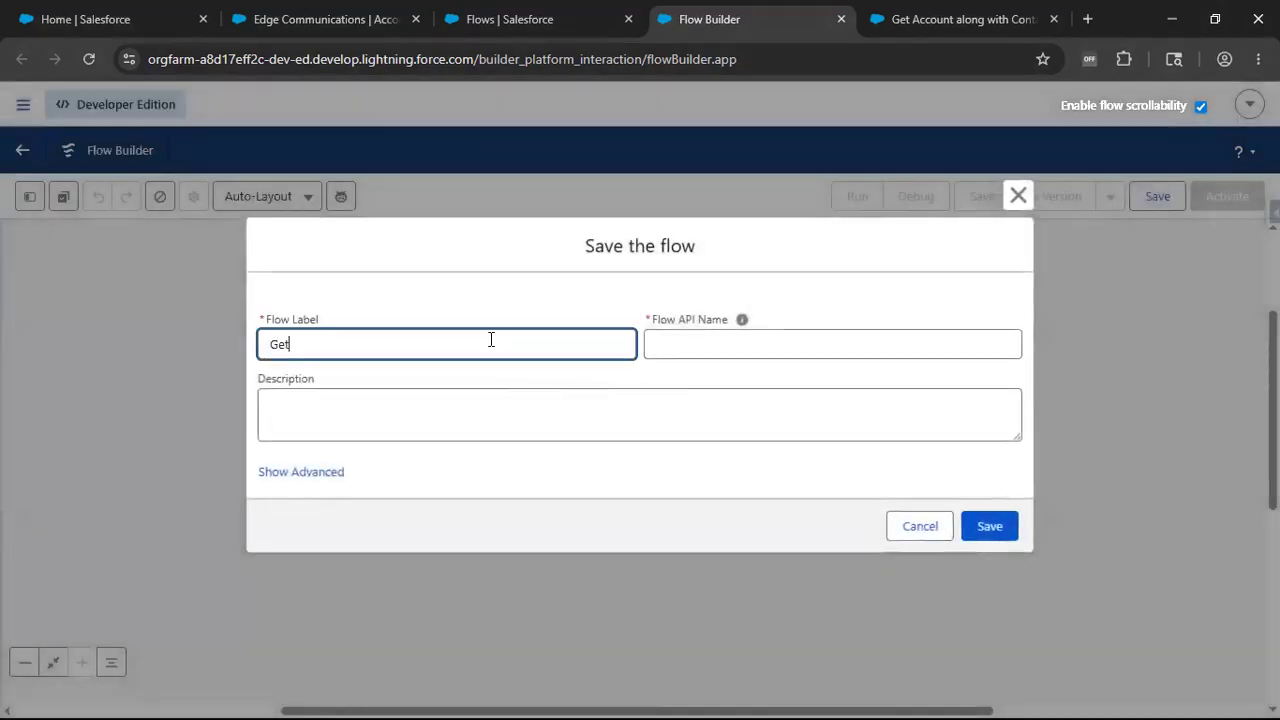
pyautogui.write('Account')
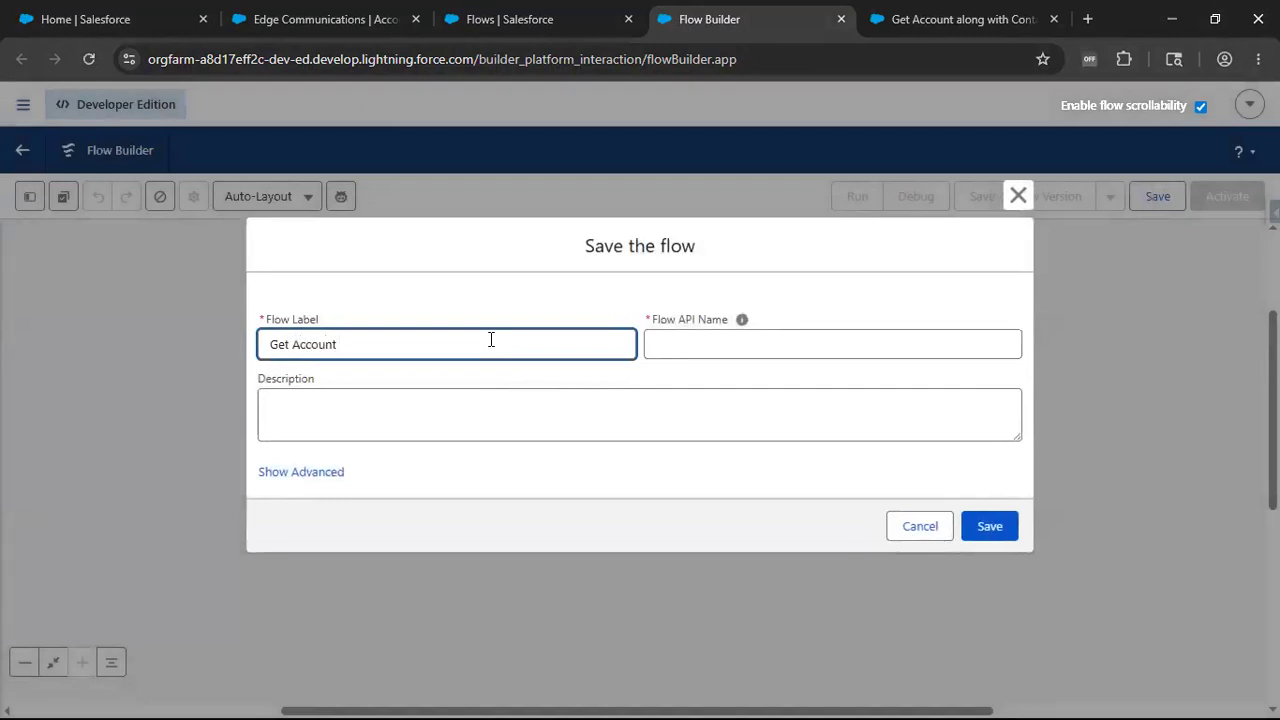
pyautogui.write('along with C')
pyautogui.write('ontac')
pyautogui.write('t ANd')
pyautogui.write('nd Opportunit')
pyautogui.write('iy REcords')
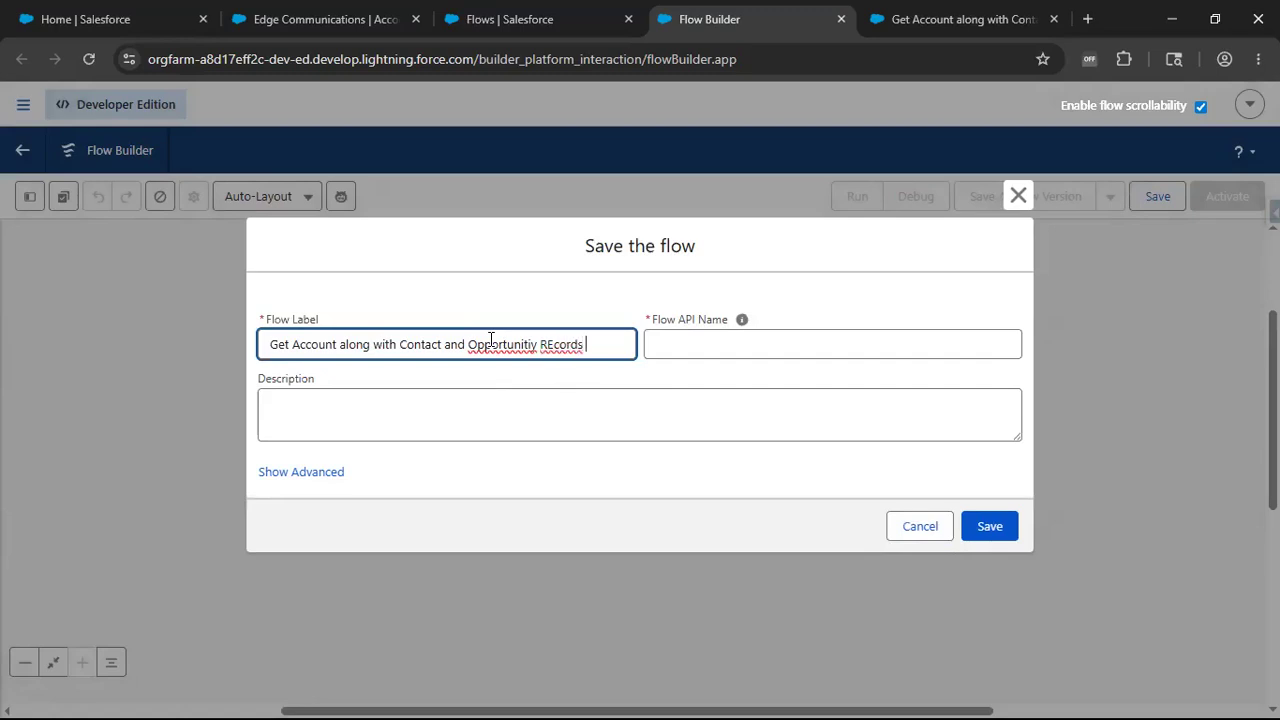
pyautogui.press('BackSpace')
pyautogui.press('BackSpace')
pyautogui.press('BackSpace')
pyautogui.write('ords')
pyautogui.rightClick(490, 339)
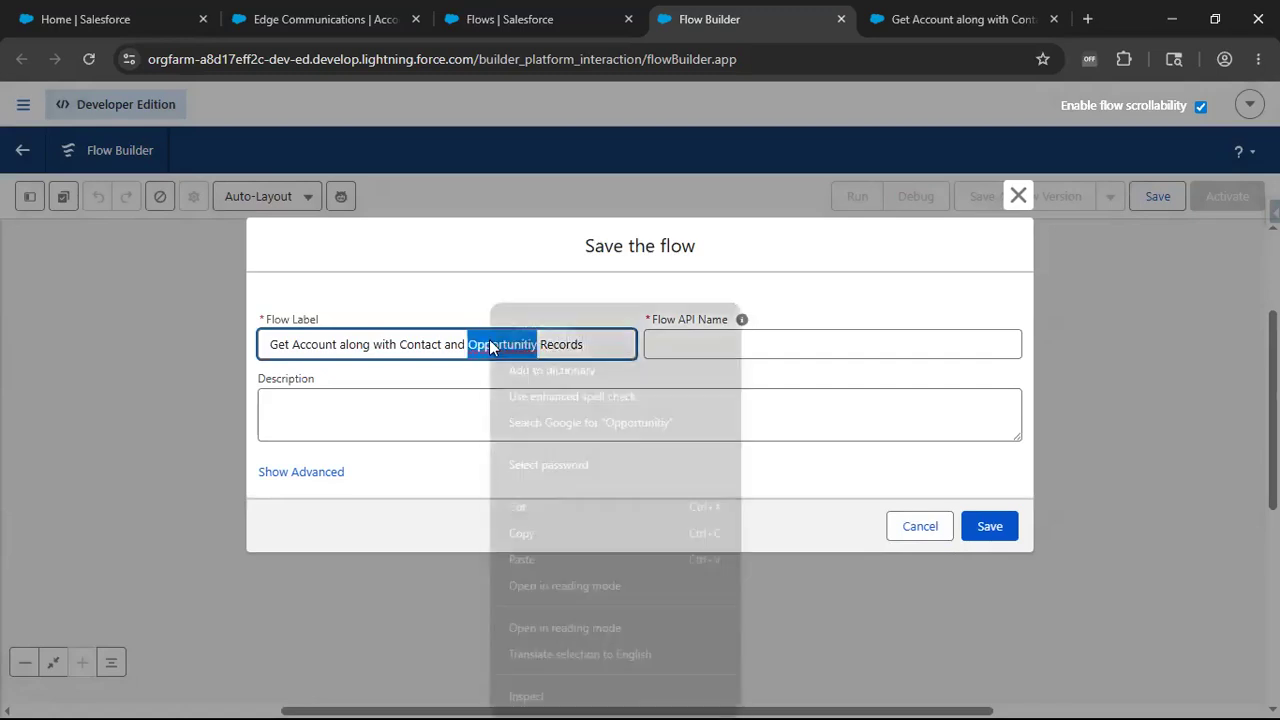
pyautogui.click(530, 328)
pyautogui.click(680, 345)
pyautogui.click(990, 526)
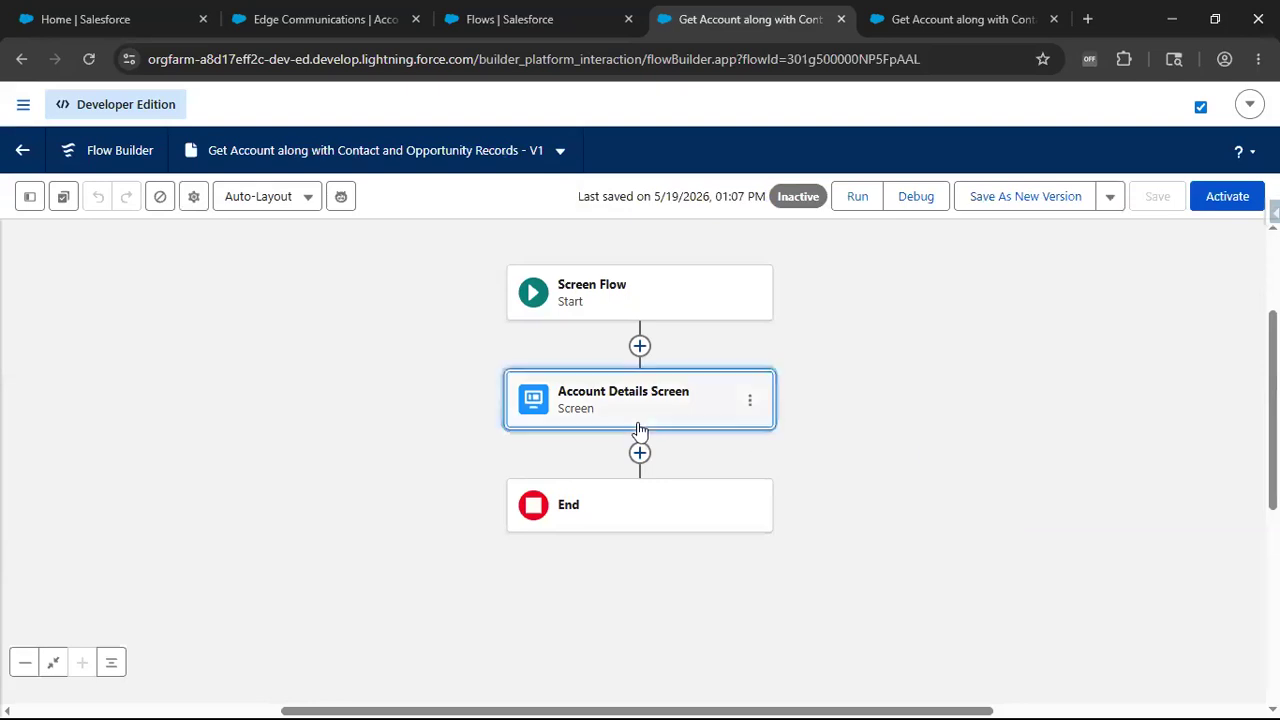
# Open the Account Details Screen for editing and make the "Account Name:" label in its Display Text bold
pyautogui.doubleClick(514, 417)
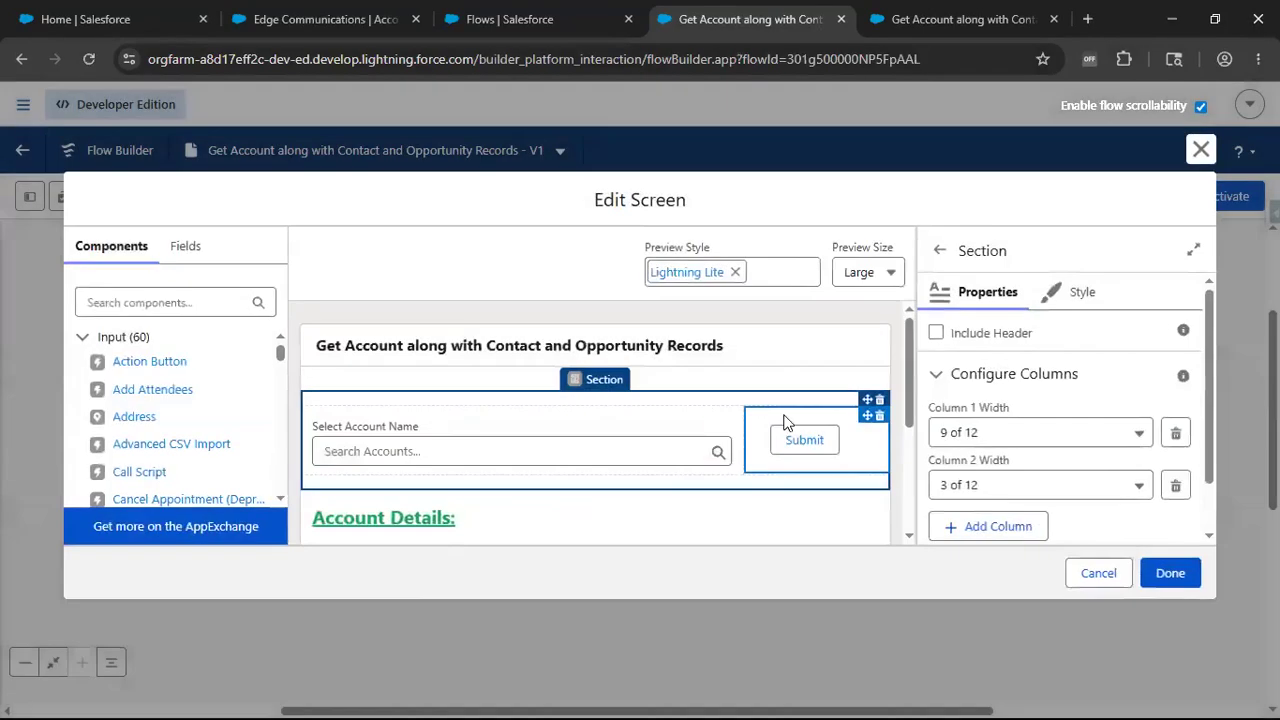
pyautogui.click(793, 436)
pyautogui.scroll(-2, 666, 466)
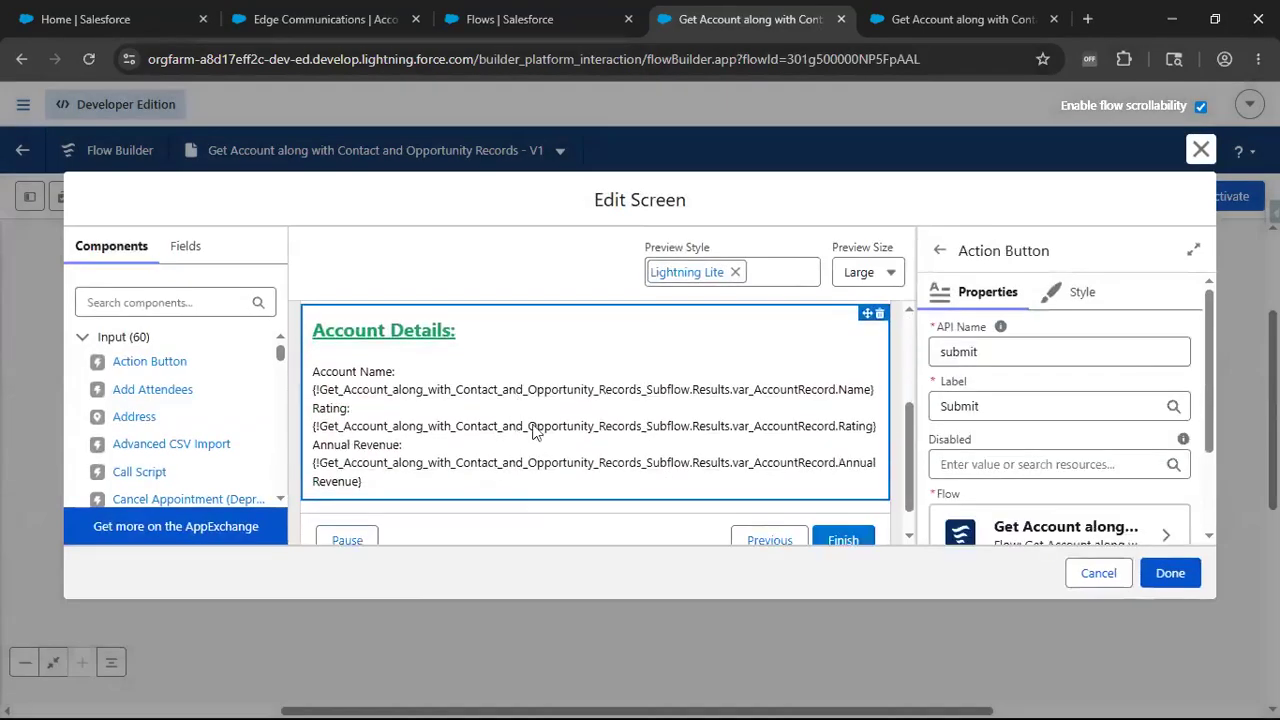
pyautogui.scroll(-1, 1080, 455)
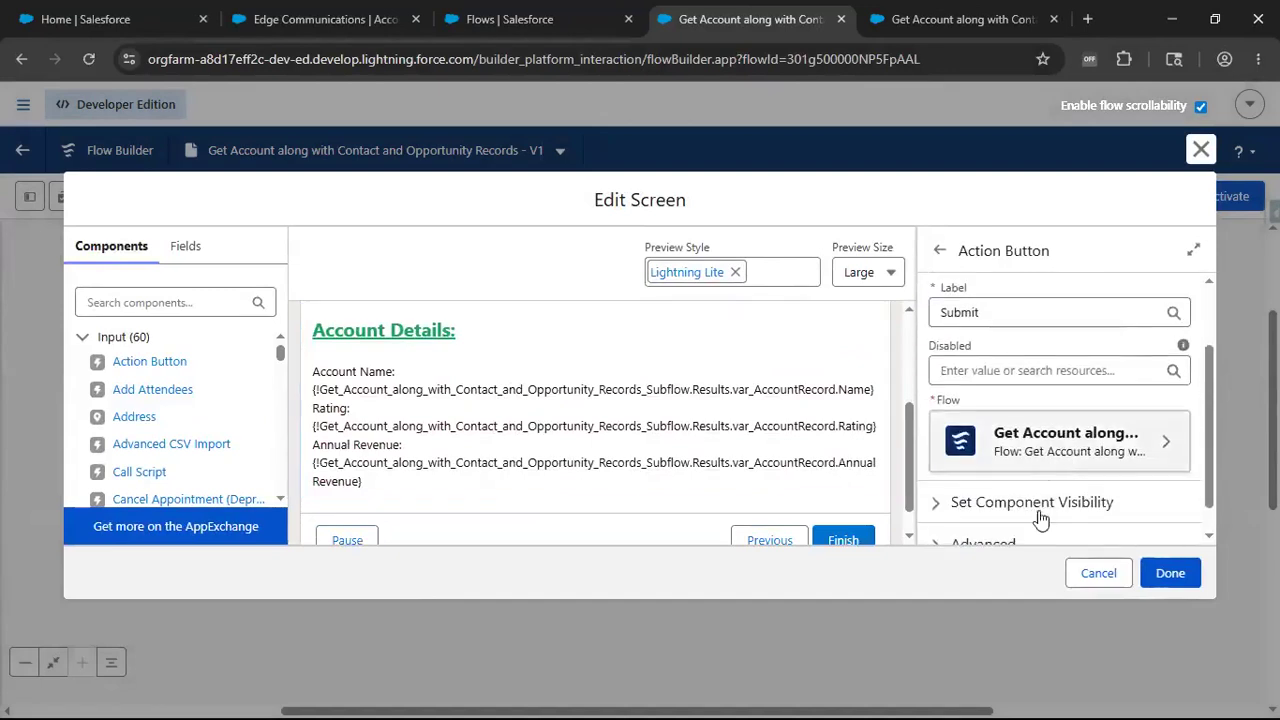
pyautogui.click(493, 430)
pyautogui.scroll(-4, 1010, 427)
pyautogui.moveTo(1029, 331); pyautogui.dragTo(945, 333)
pyautogui.moveTo(1034, 435); pyautogui.dragTo(945, 437)
pyautogui.scroll(-3, 1030, 480)
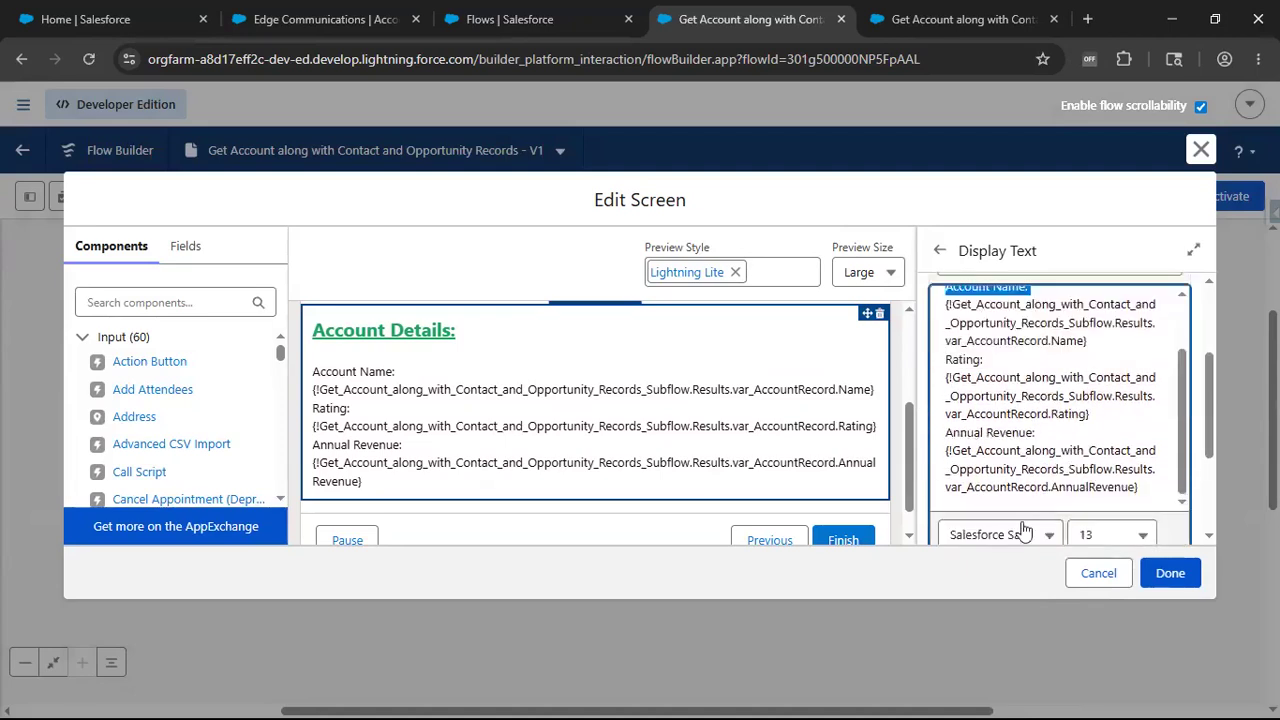
pyautogui.scroll(-3, 1023, 530)
pyautogui.click(1003, 473)
# Make the "Annual Revenue:" and "Rating:" labels in the Display Text bold
pyautogui.moveTo(1045, 347); pyautogui.dragTo(945, 347)
pyautogui.click(1005, 473)
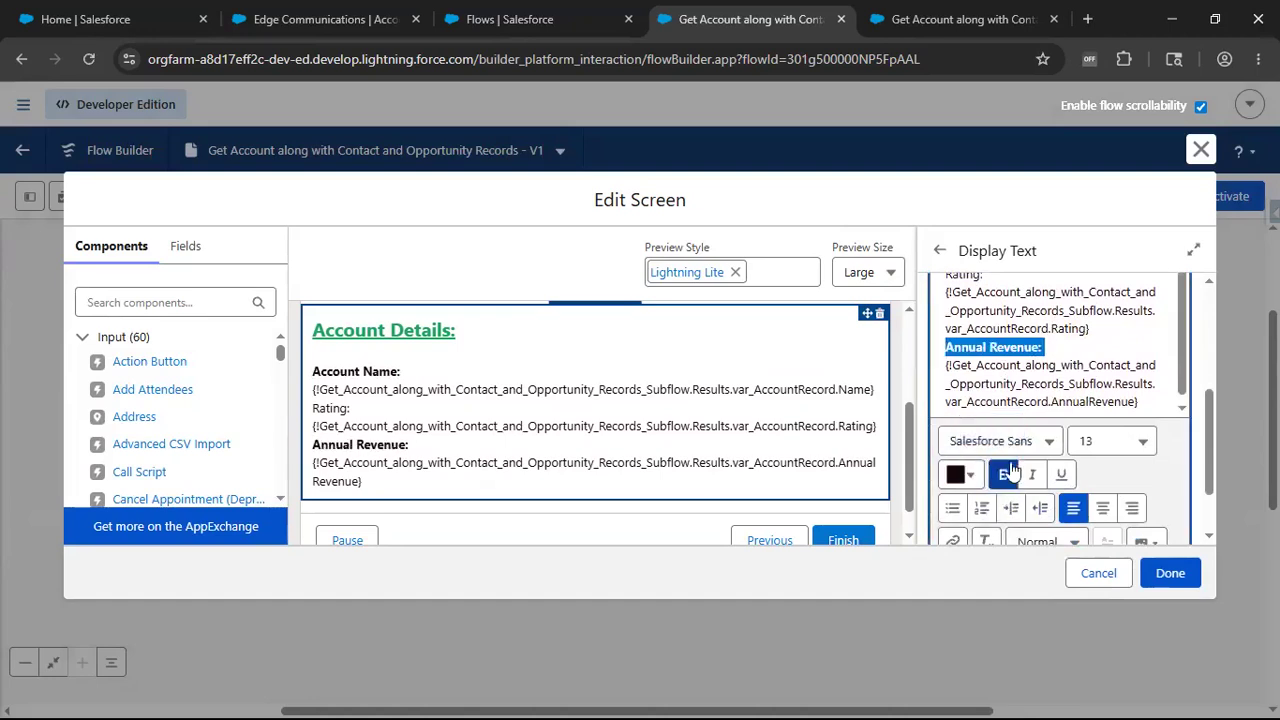
pyautogui.scroll(3, 1010, 472)
pyautogui.moveTo(1006, 368); pyautogui.dragTo(940, 367)
pyautogui.scroll(-3, 1018, 466)
pyautogui.click(1003, 473)
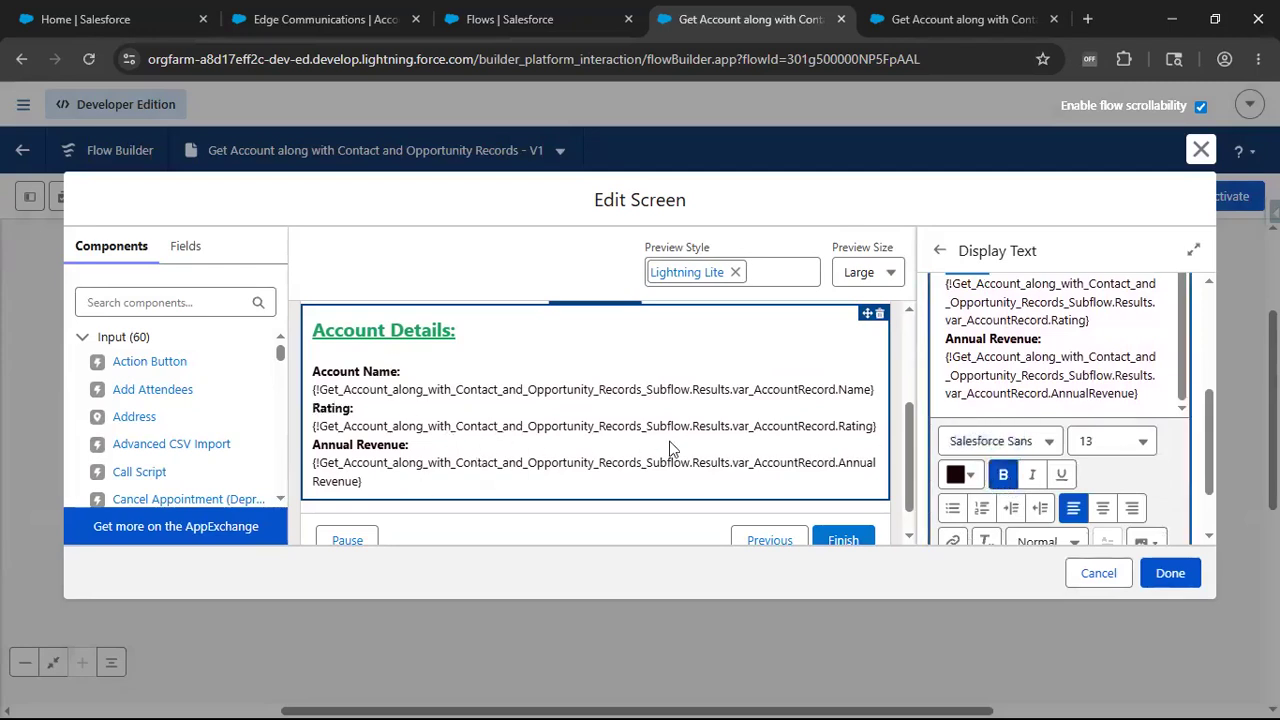
# Add a Data Table component below the account details text and give it the API name contactDataTable
pyautogui.scroll(2, 670, 448)
pyautogui.scroll(-3, 670, 448)
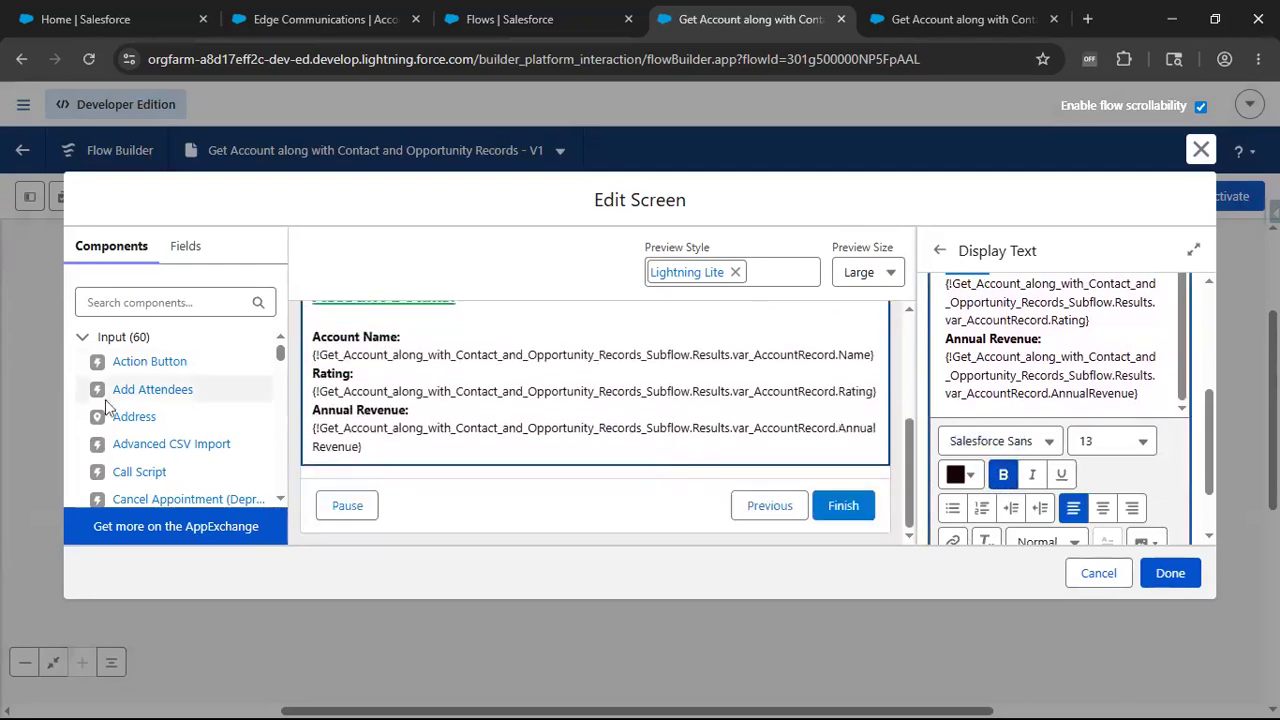
pyautogui.click(153, 302)
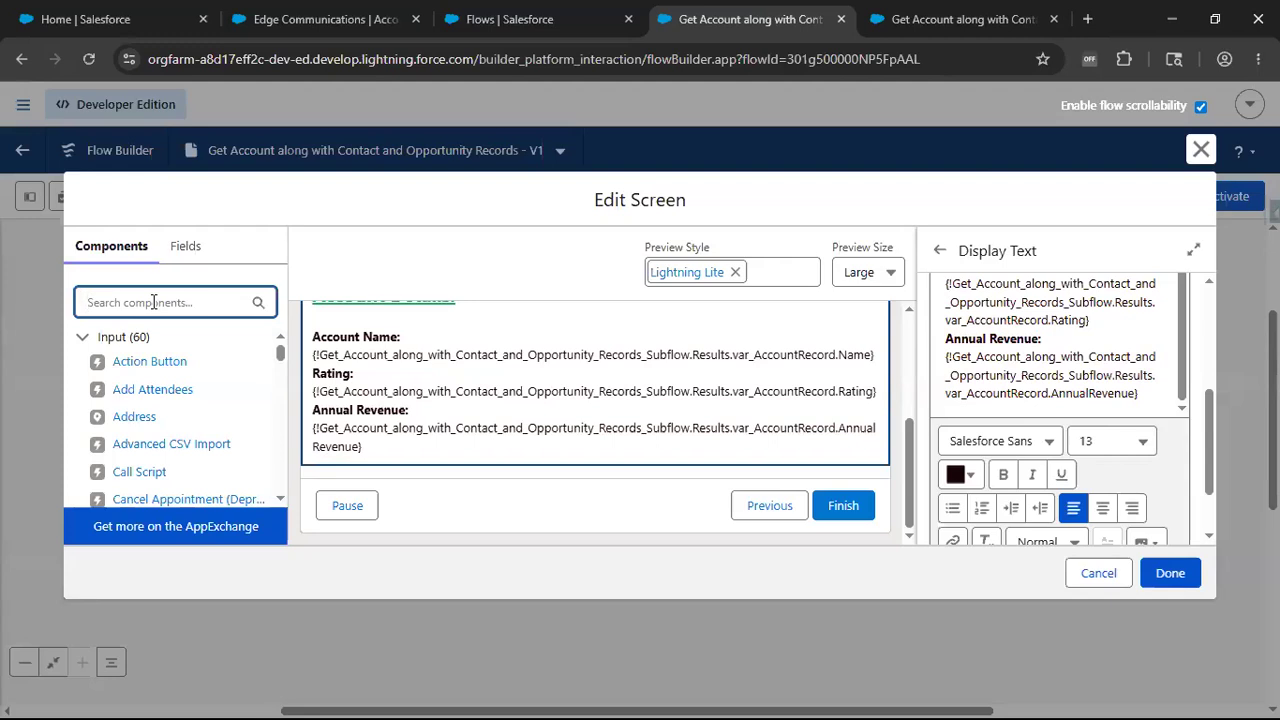
pyautogui.write('data')
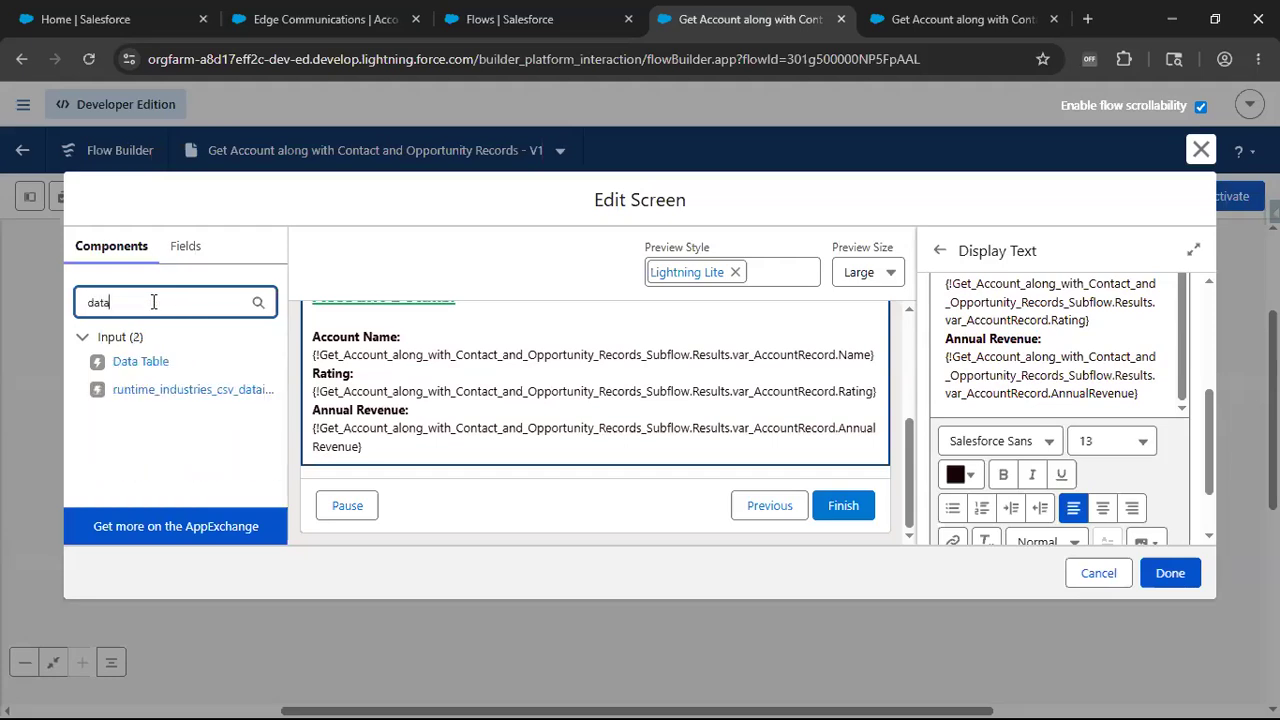
pyautogui.moveTo(130, 361); pyautogui.dragTo(390, 460)
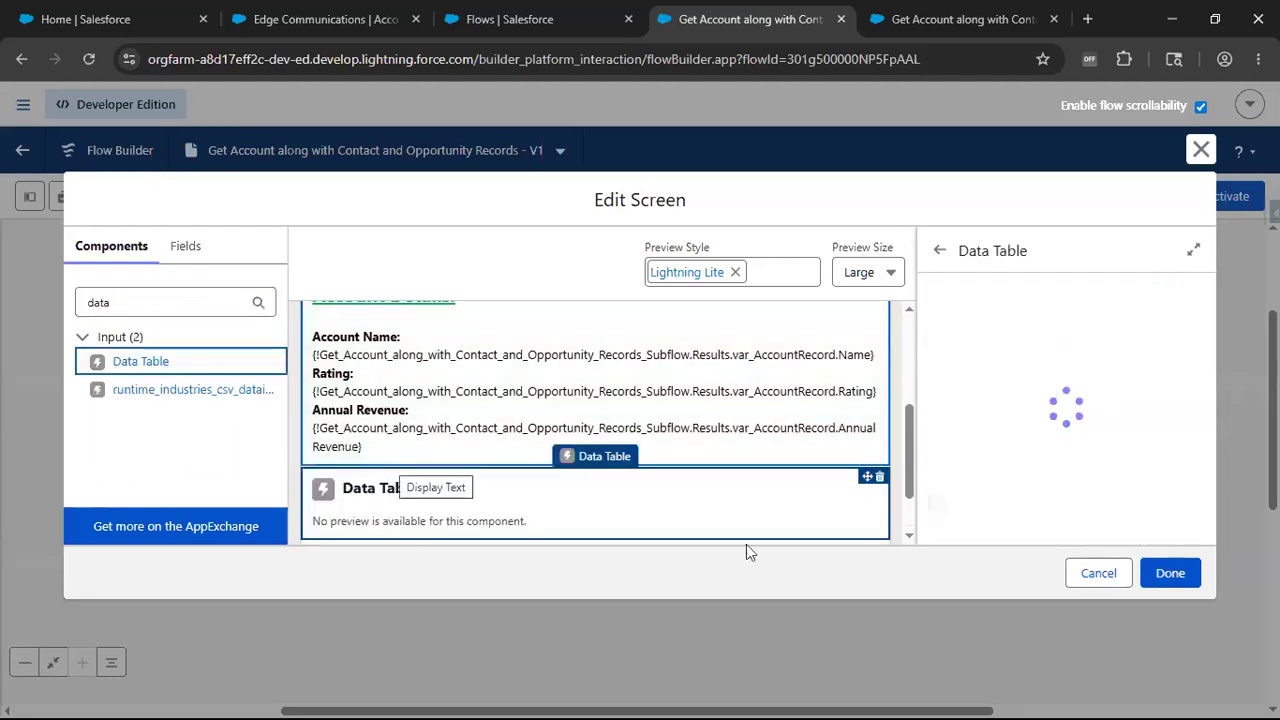
pyautogui.click(973, 352)
pyautogui.write('contactDataTable')
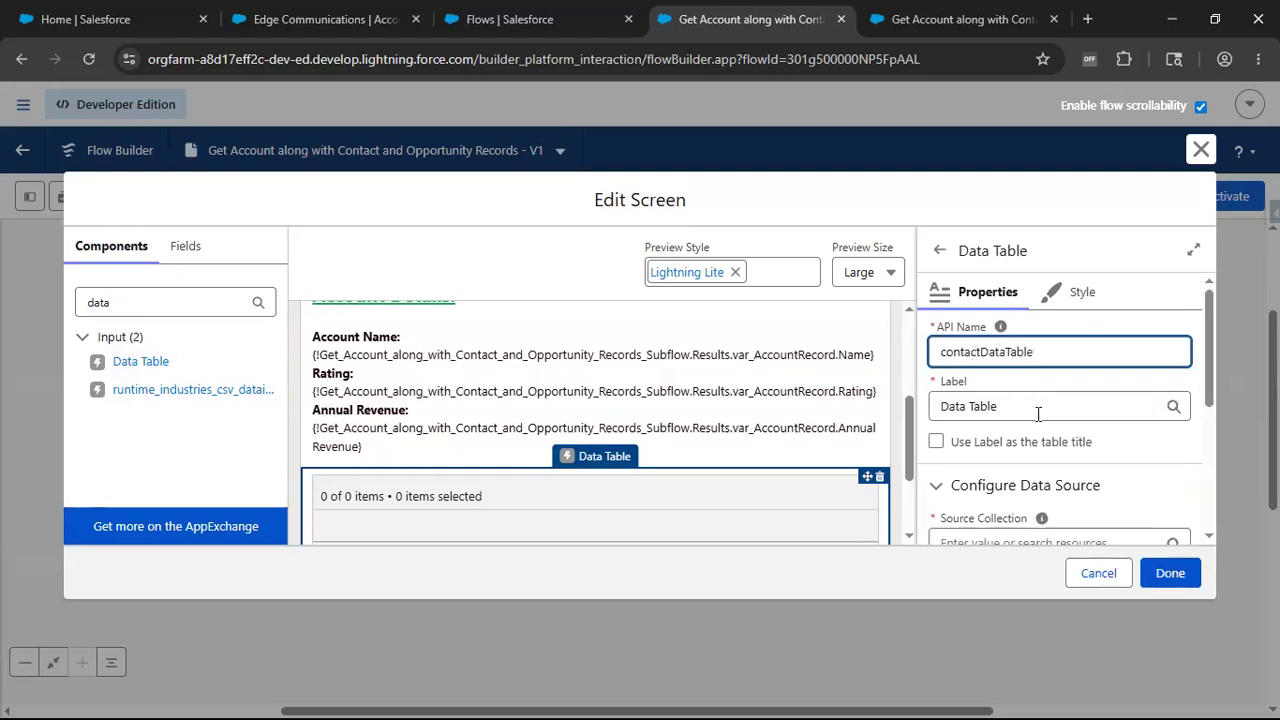
# Label the data table "Contacts" and use the label as the table title
pyautogui.click(1038, 414)
pyautogui.write('Contacts')
pyautogui.click(1150, 452)
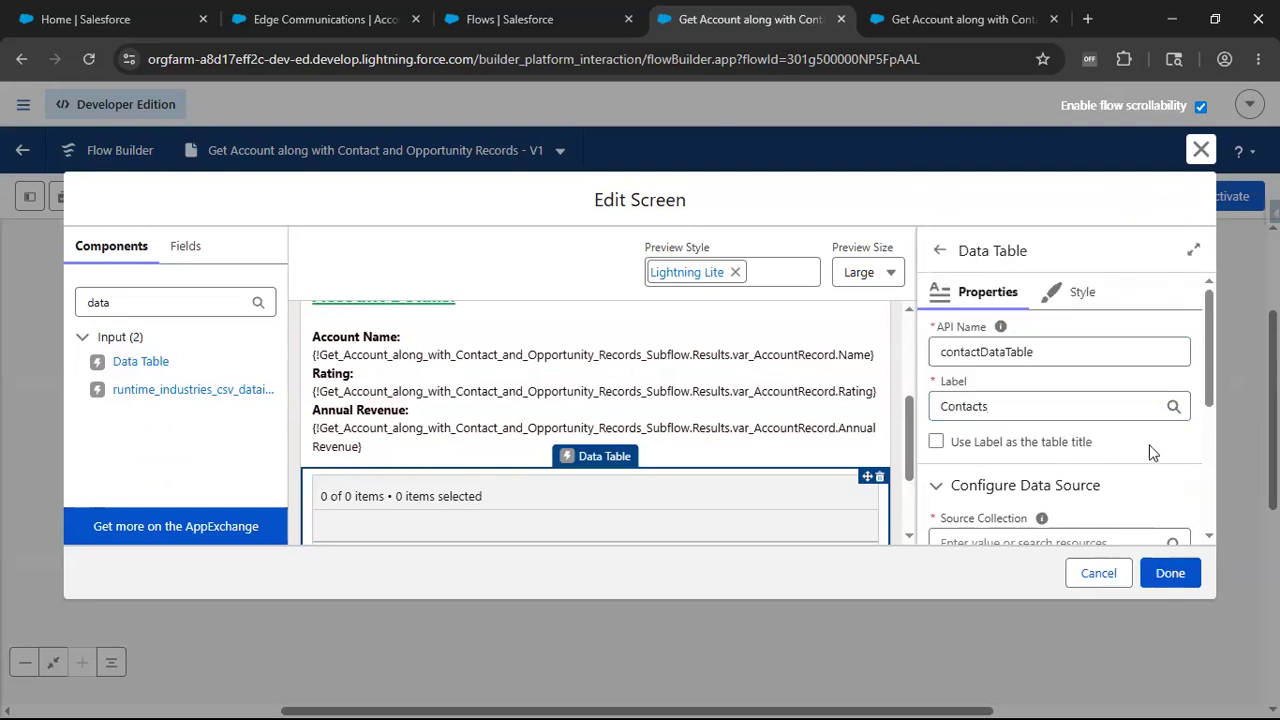
pyautogui.click(936, 441)
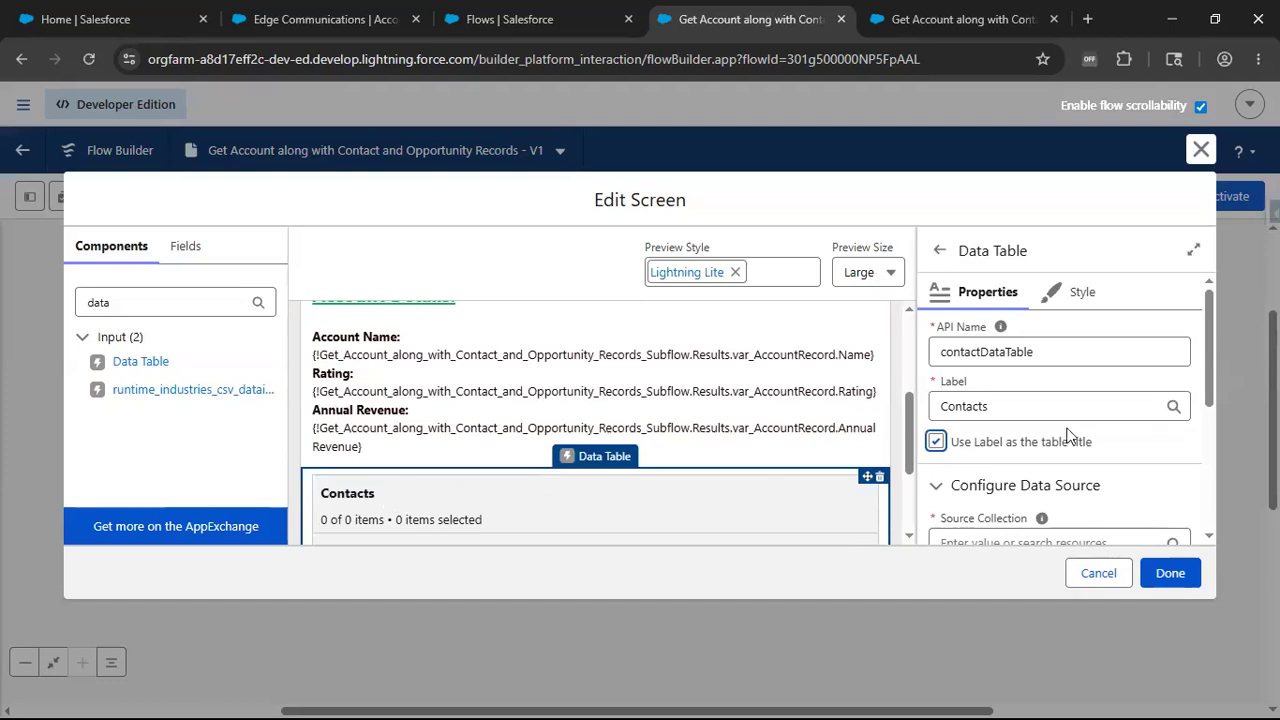
# Set the Contacts table's source collection to var_ContactRecords from the results of the Account Details Screen's subflow action
pyautogui.scroll(-1, 1066, 440)
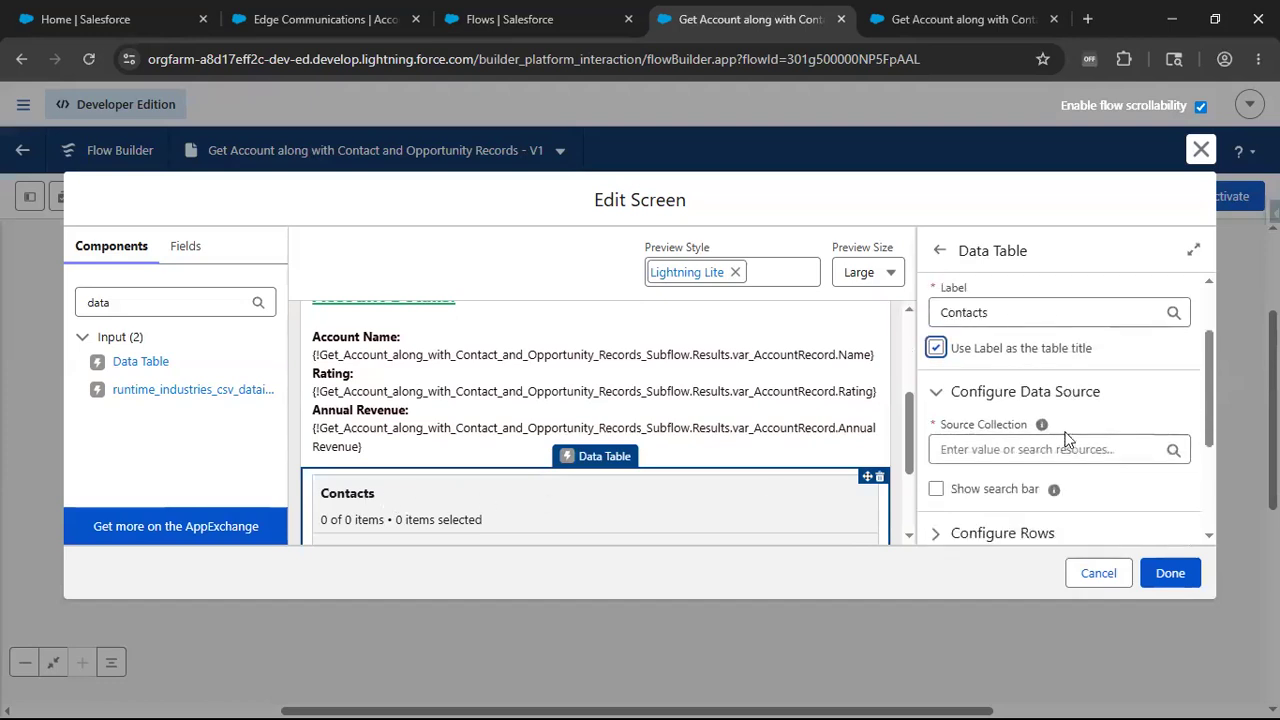
pyautogui.click(984, 449)
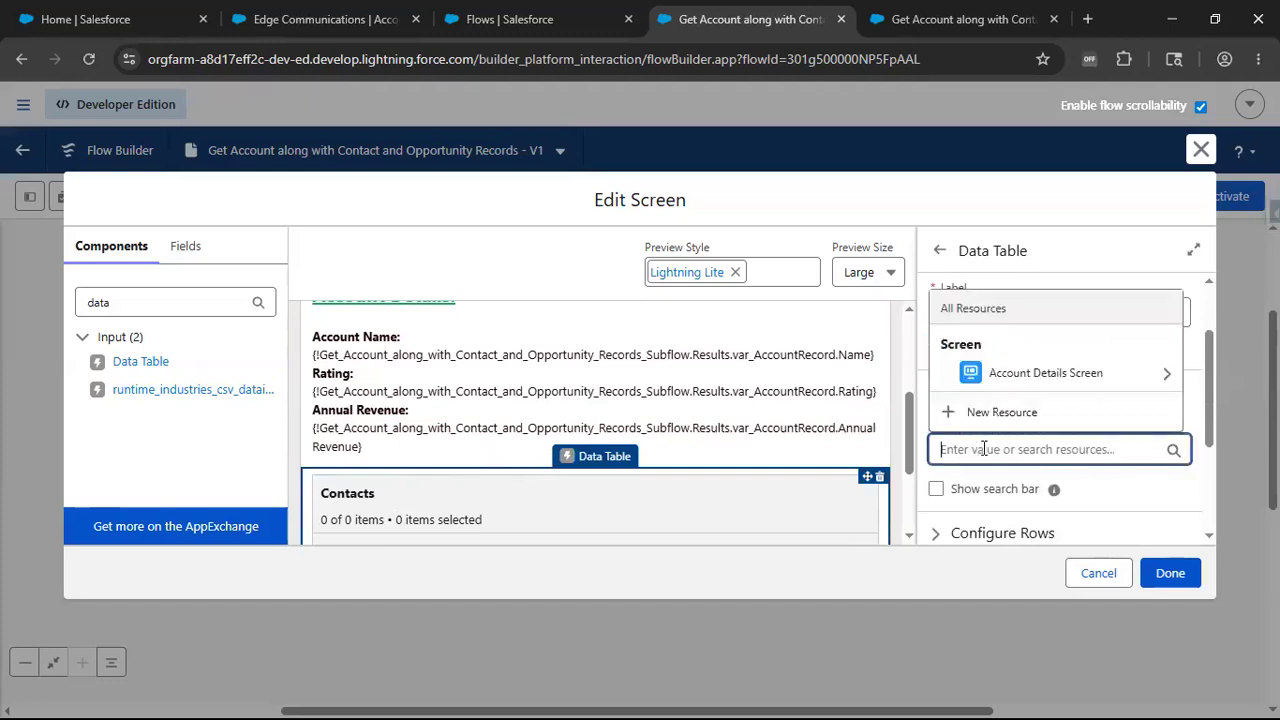
pyautogui.click(1061, 380)
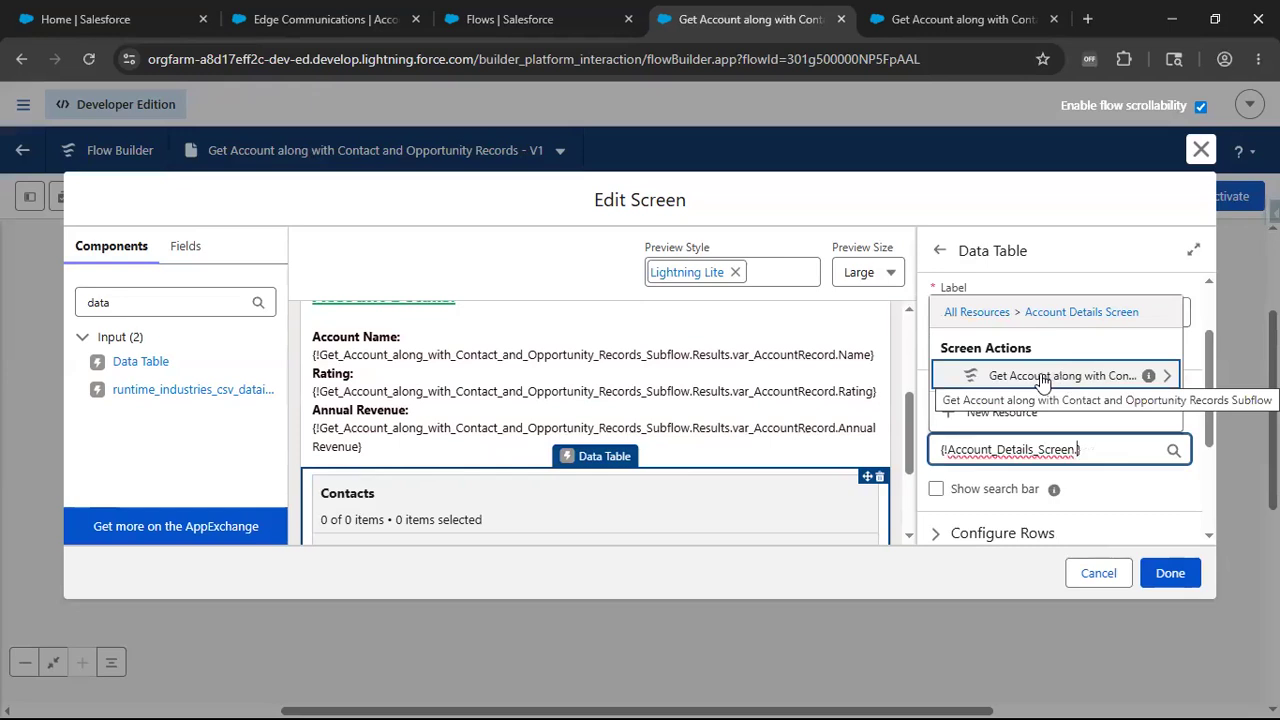
pyautogui.click(1043, 378)
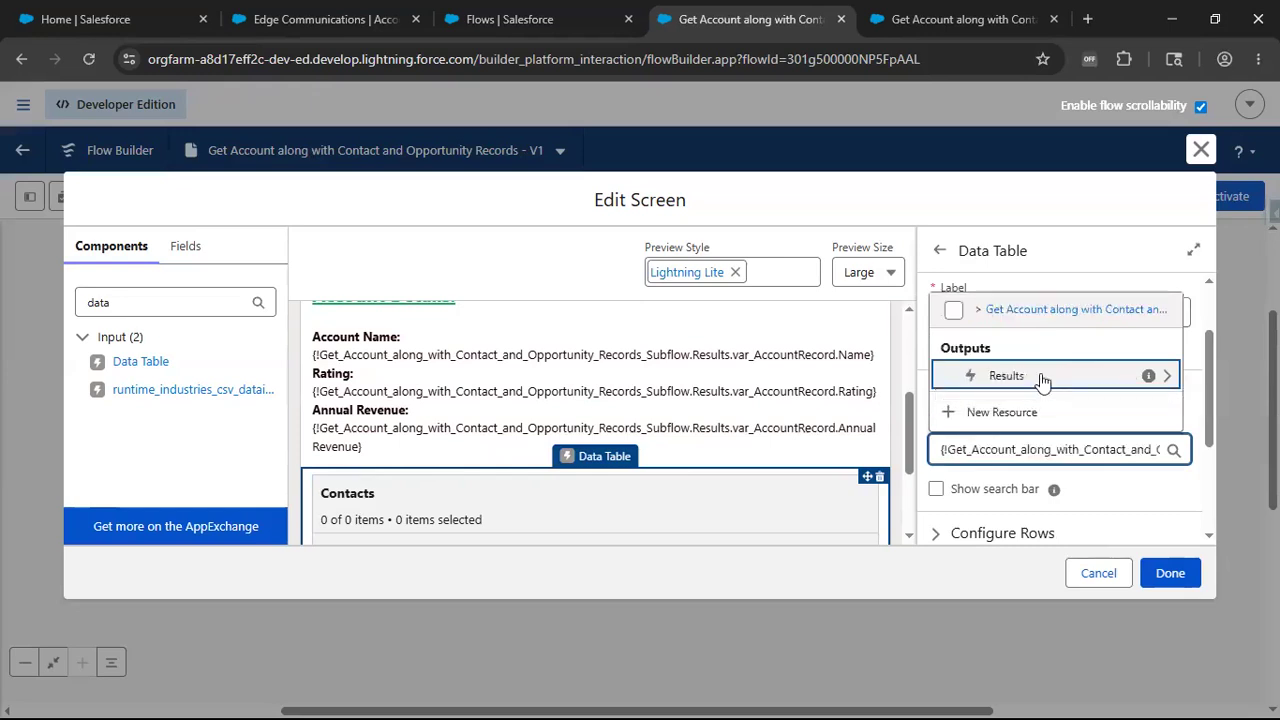
pyautogui.click(1041, 378)
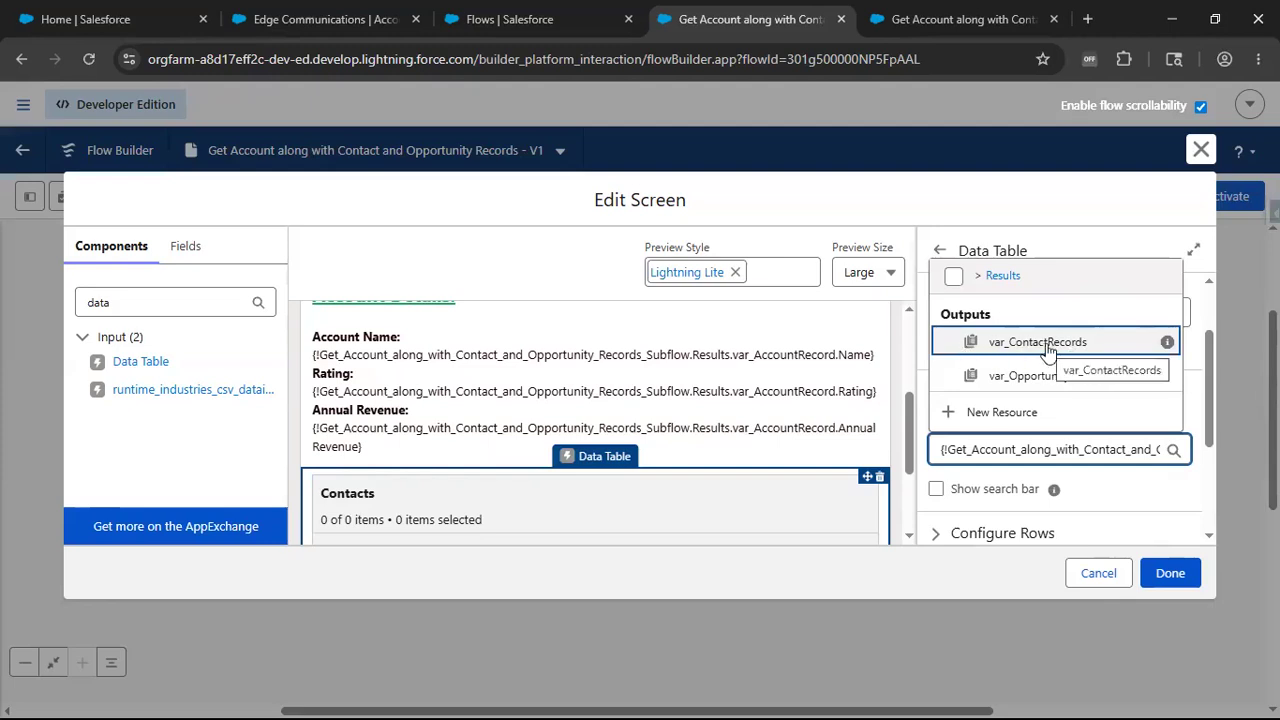
pyautogui.click(1046, 343)
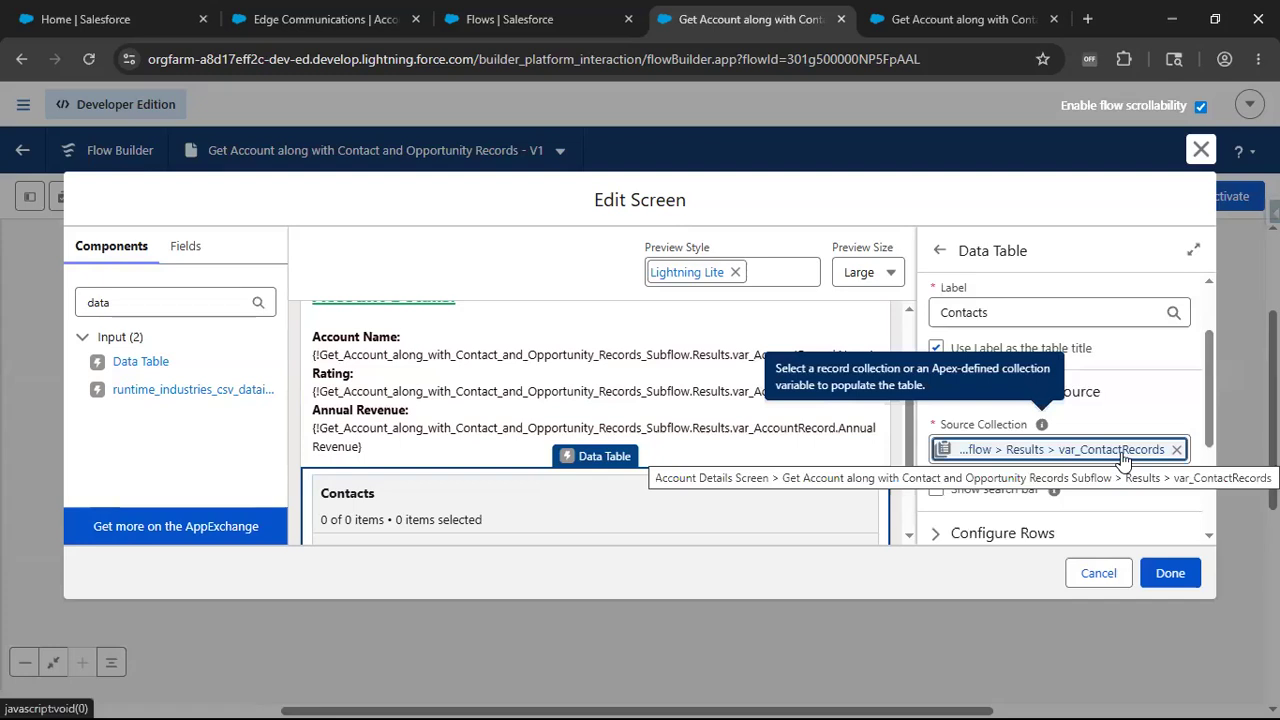
# Configure the Contacts table's first column with the source field Name
pyautogui.scroll(-2, 1132, 468)
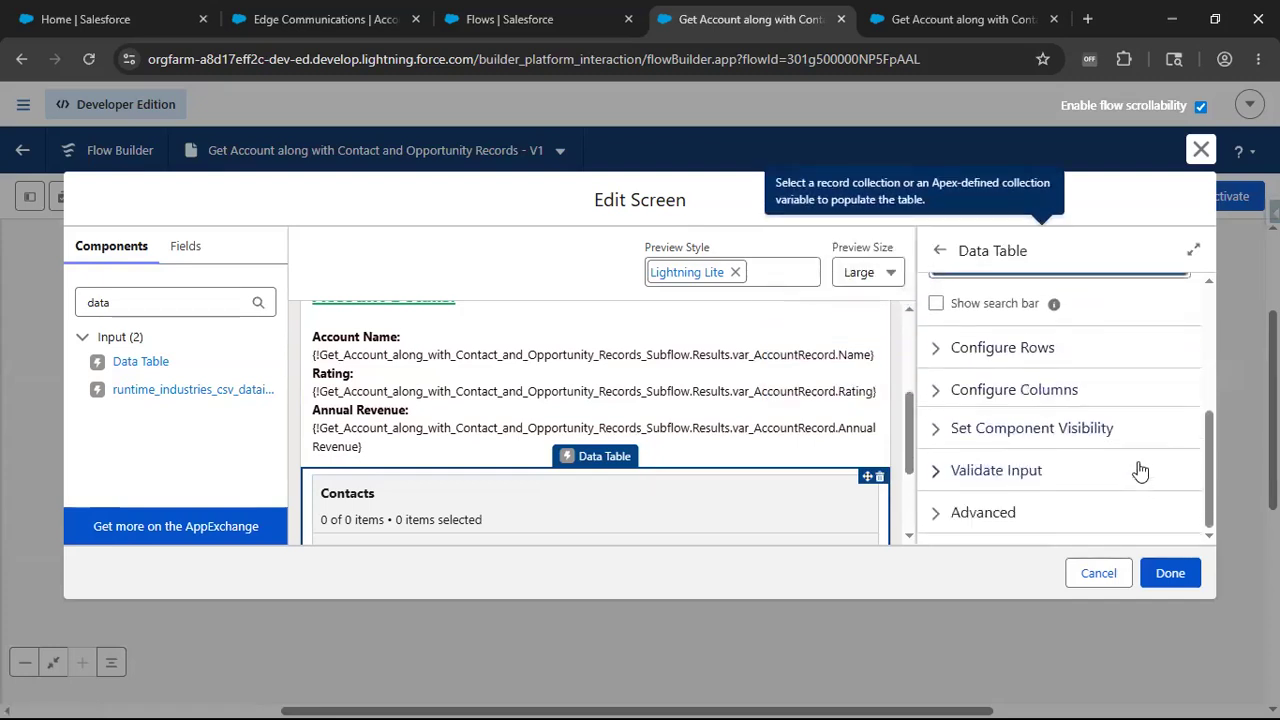
pyautogui.click(938, 392)
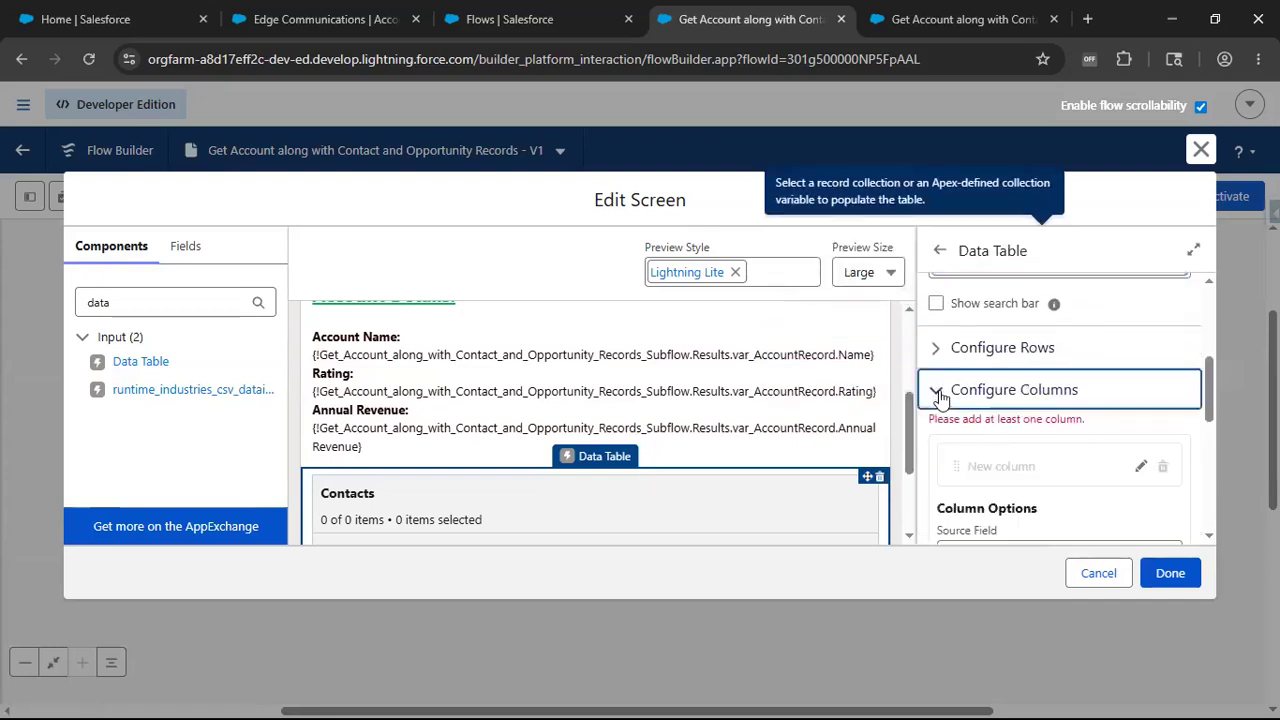
pyautogui.scroll(-1, 1008, 463)
pyautogui.click(1017, 462)
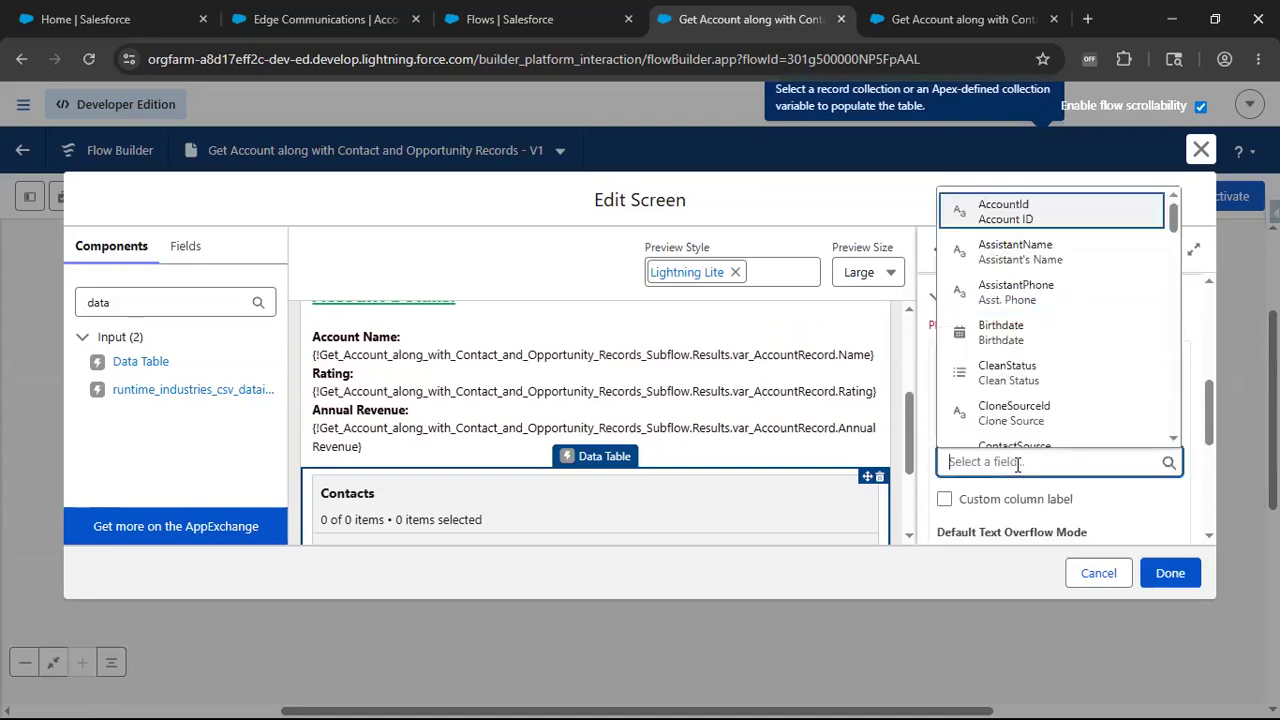
pyautogui.write('Name')
pyautogui.click(1038, 425)
pyautogui.scroll(-2, 1040, 424)
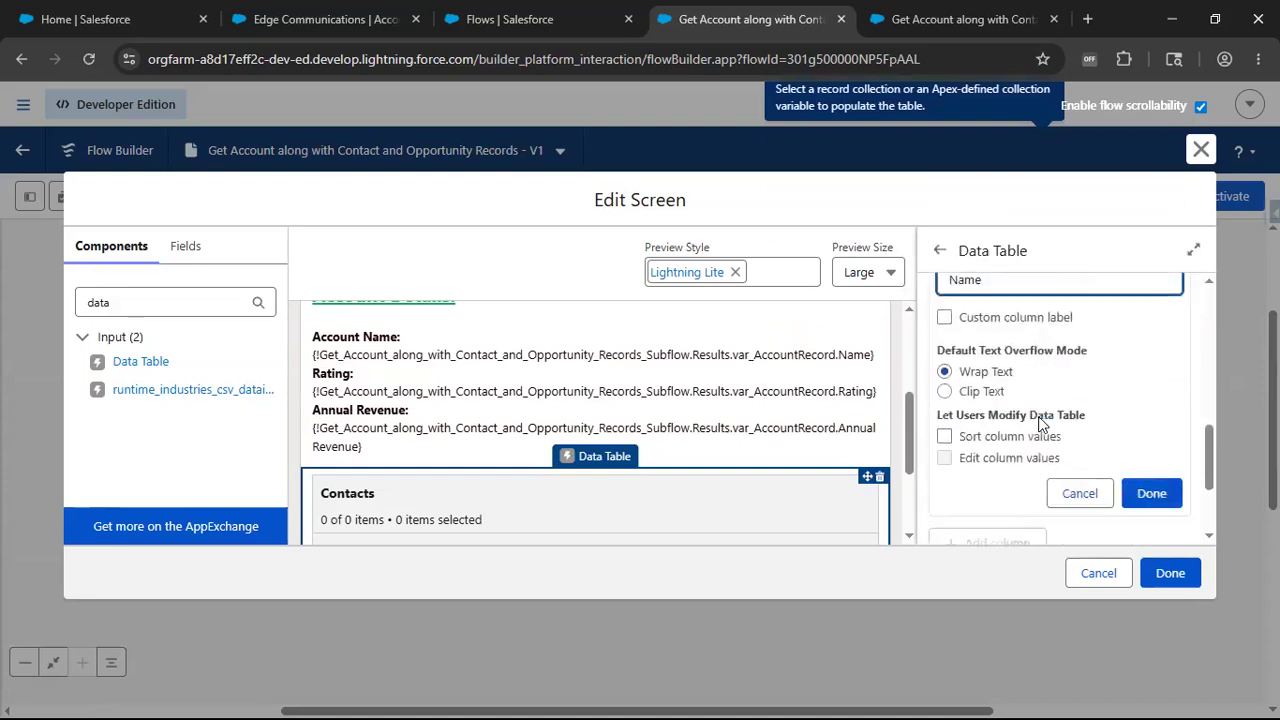
pyautogui.click(1133, 485)
# Add a second column to the Contacts table with the source field Email
pyautogui.click(976, 390)
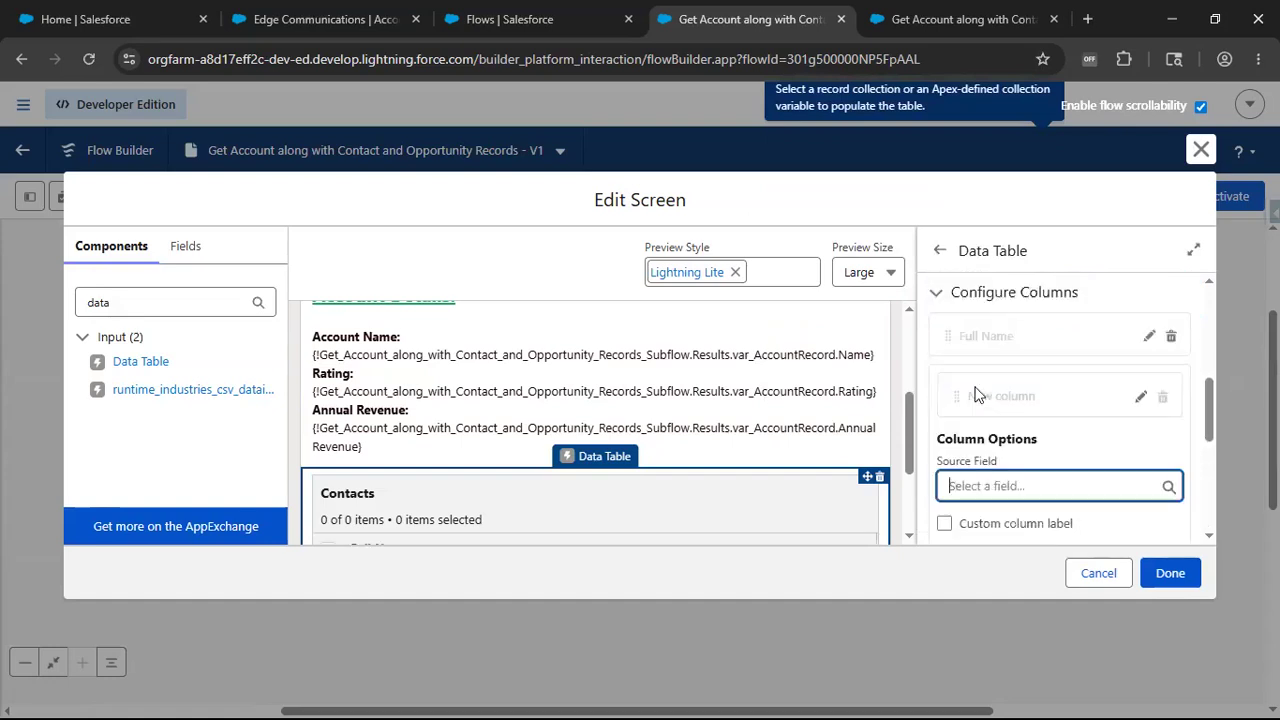
pyautogui.write('Email')
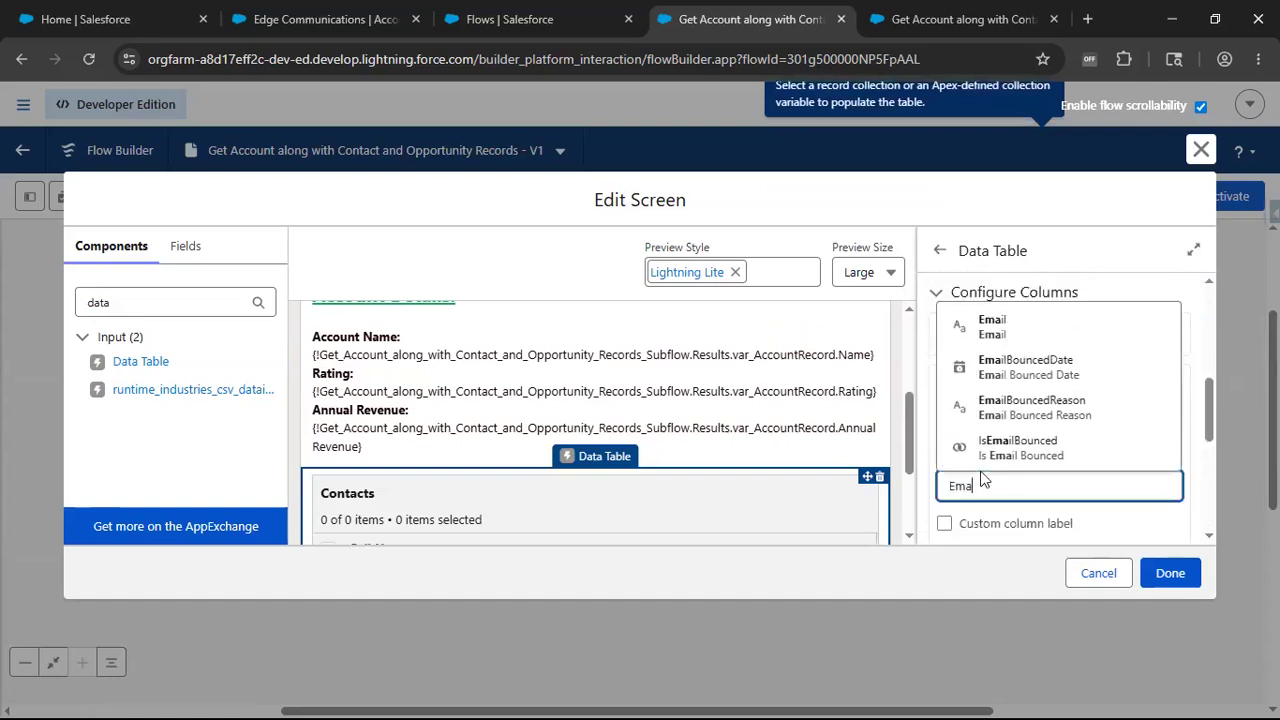
pyautogui.click(1040, 332)
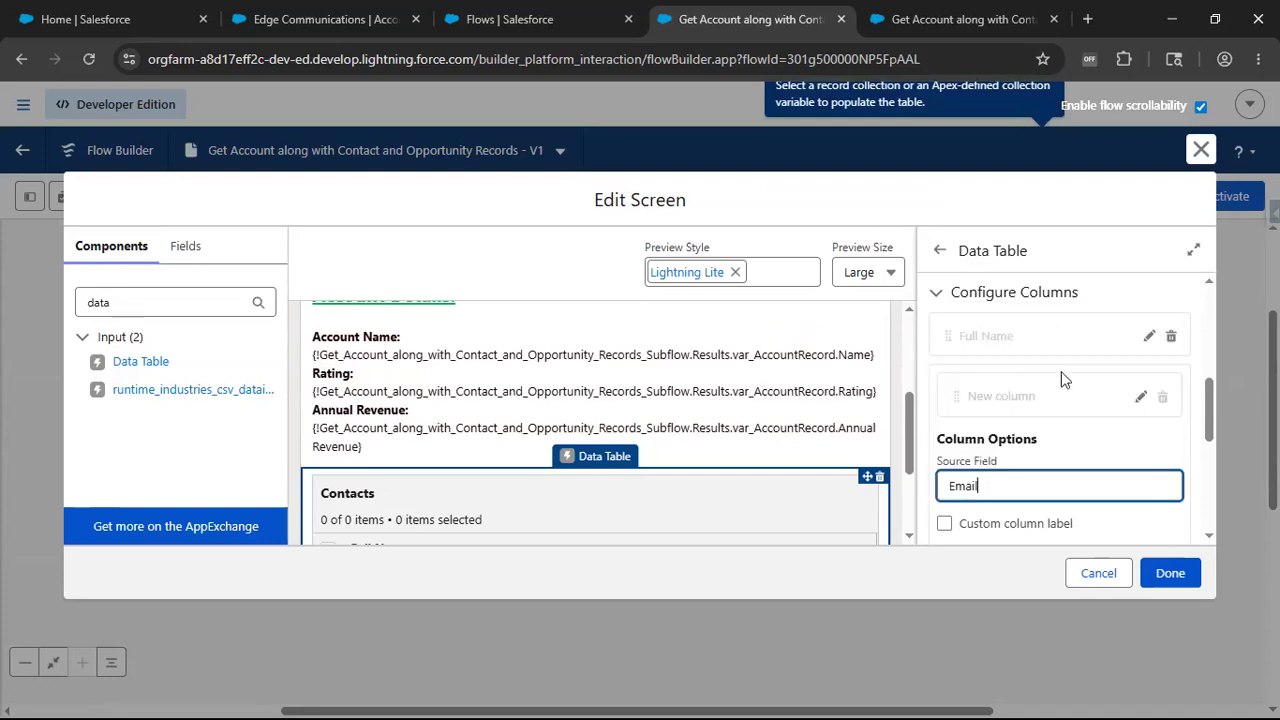
pyautogui.scroll(-3, 1063, 400)
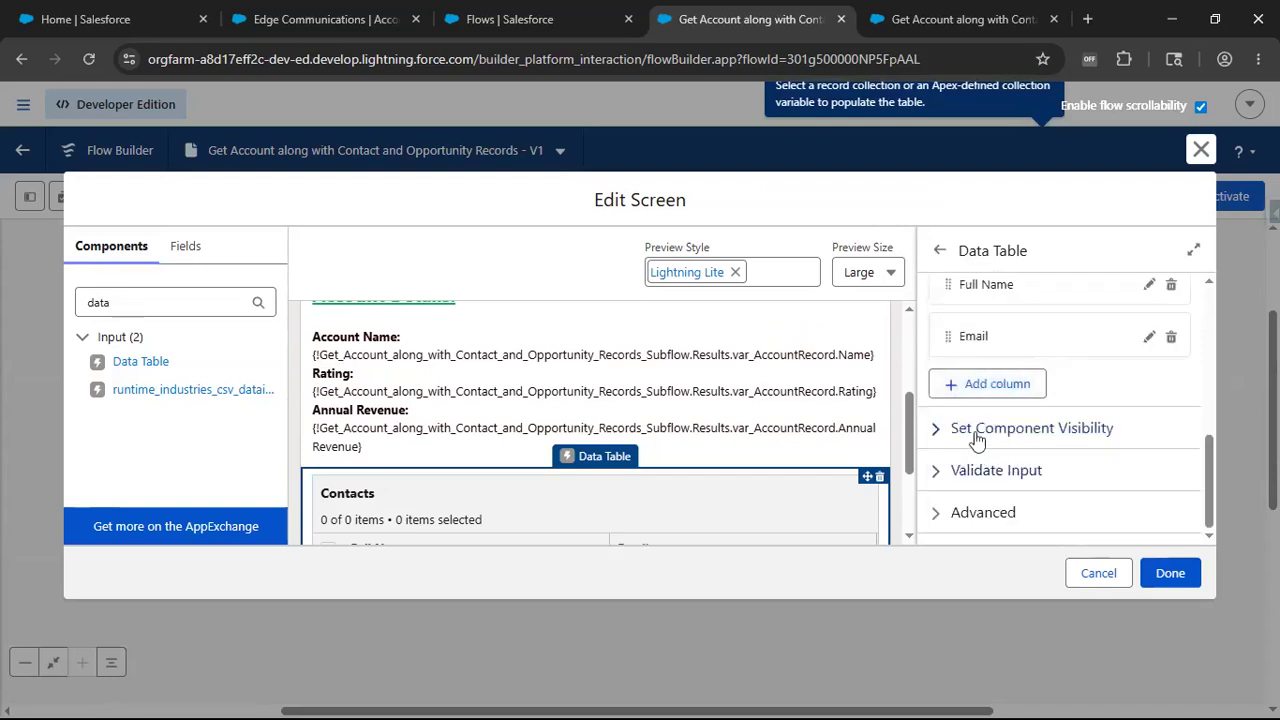
# Add a third column to the Contacts table for the Mobile Phone field
pyautogui.click(984, 388)
pyautogui.write('Mobil')
pyautogui.click(1025, 452)
pyautogui.scroll(-5, 1028, 461)
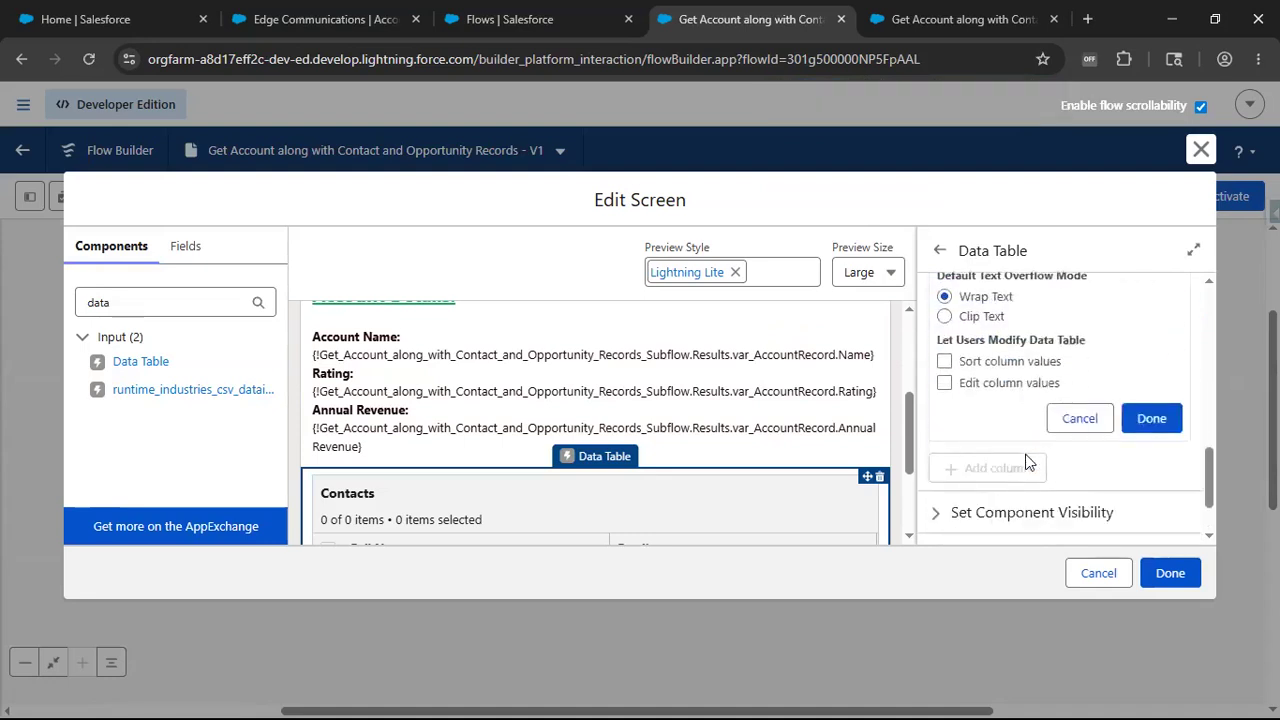
pyautogui.click(1150, 419)
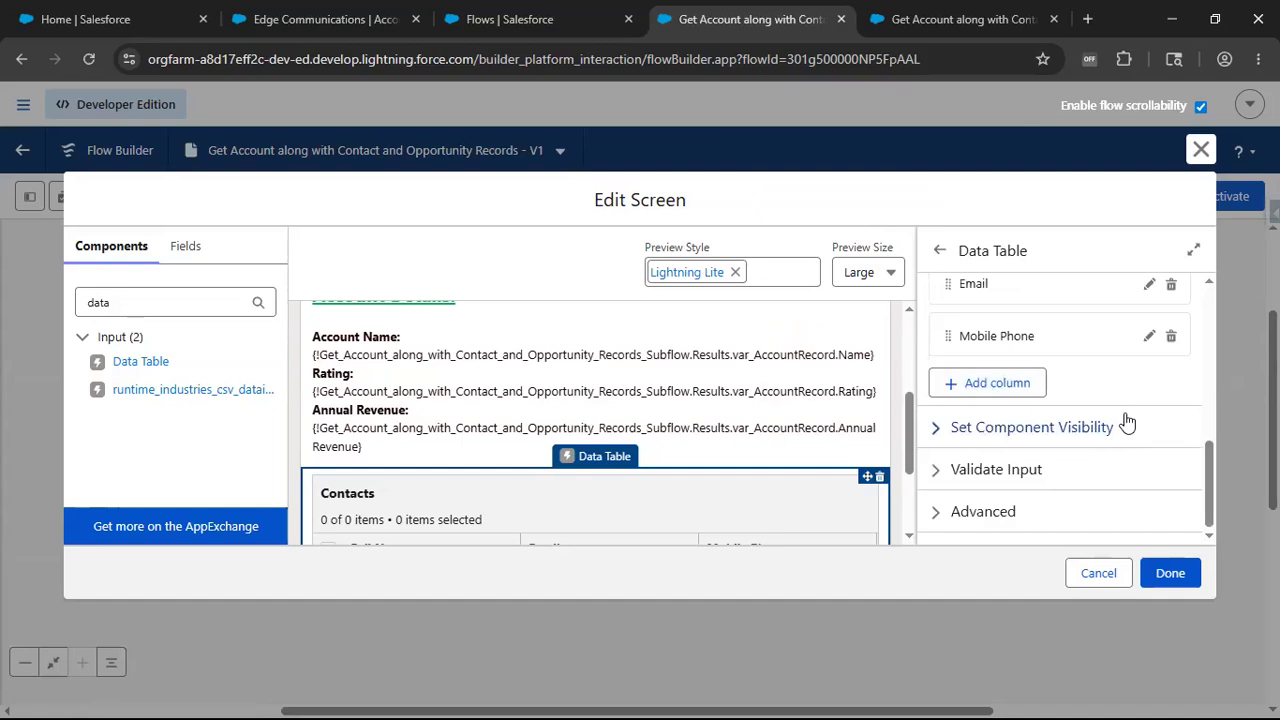
# Finish editing the screen with the Contacts table and save the flow
pyautogui.scroll(1, 1125, 416)
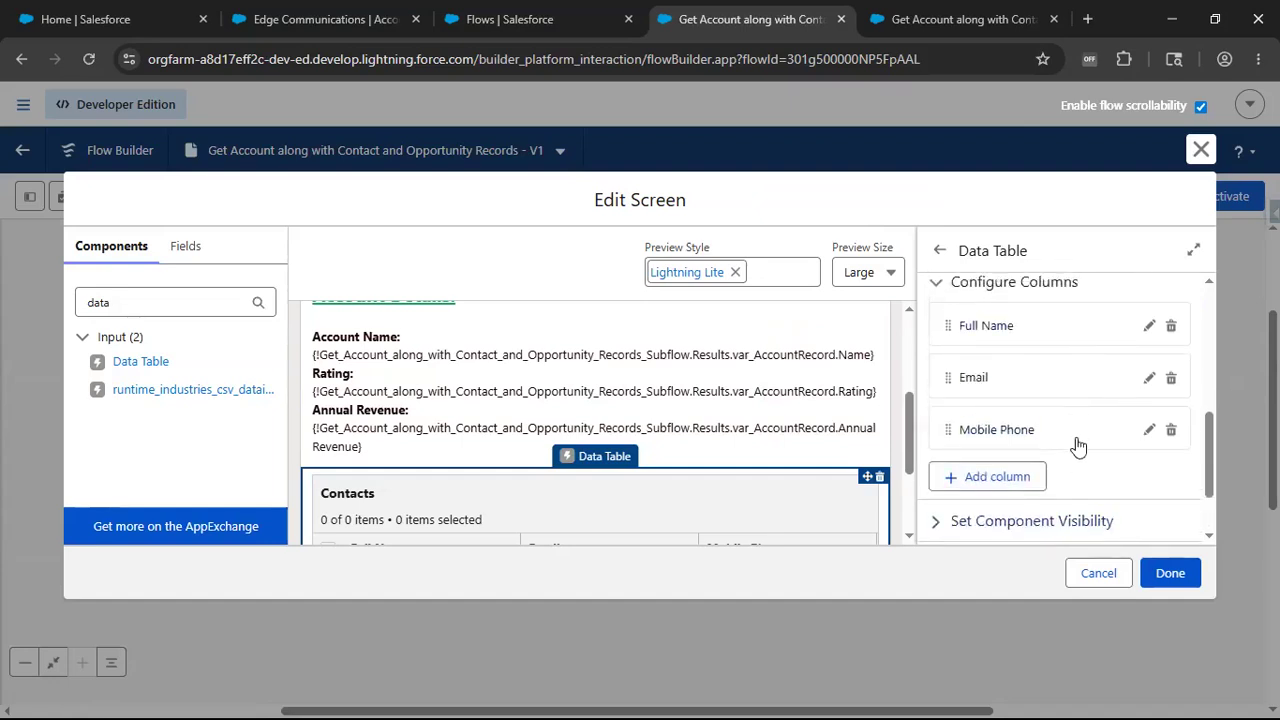
pyautogui.scroll(-1, 623, 489)
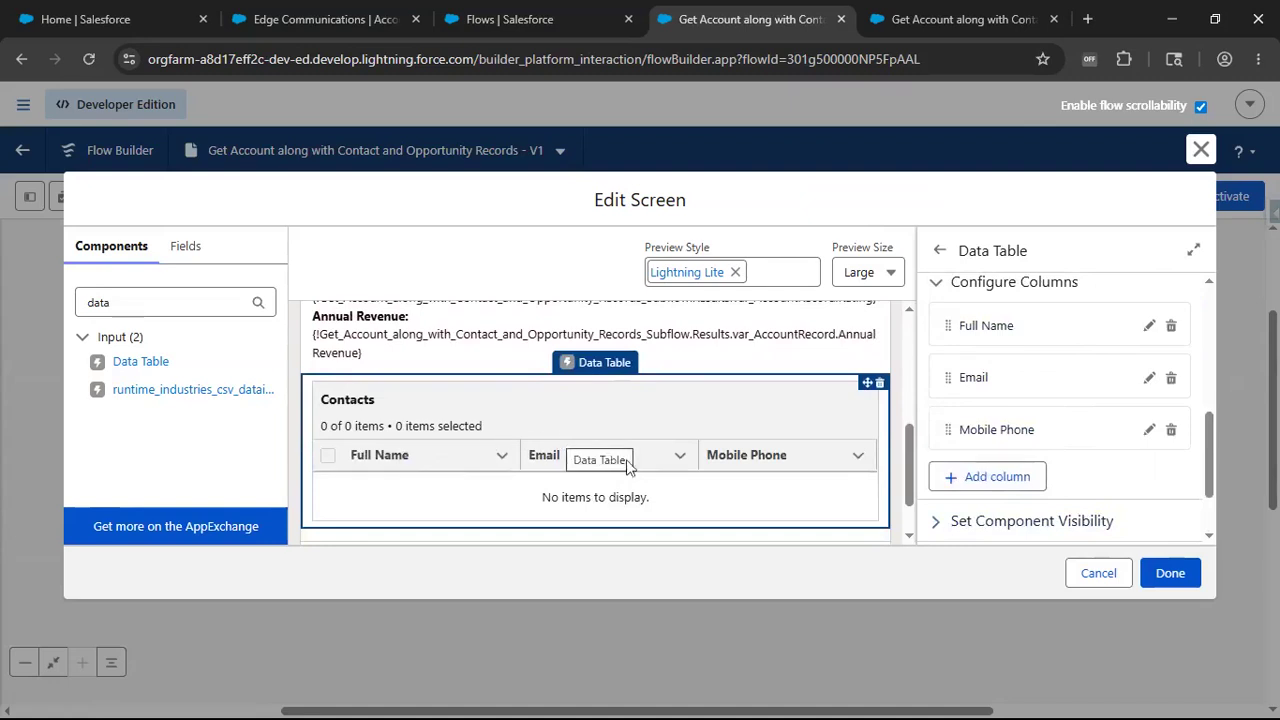
pyautogui.click(1170, 573)
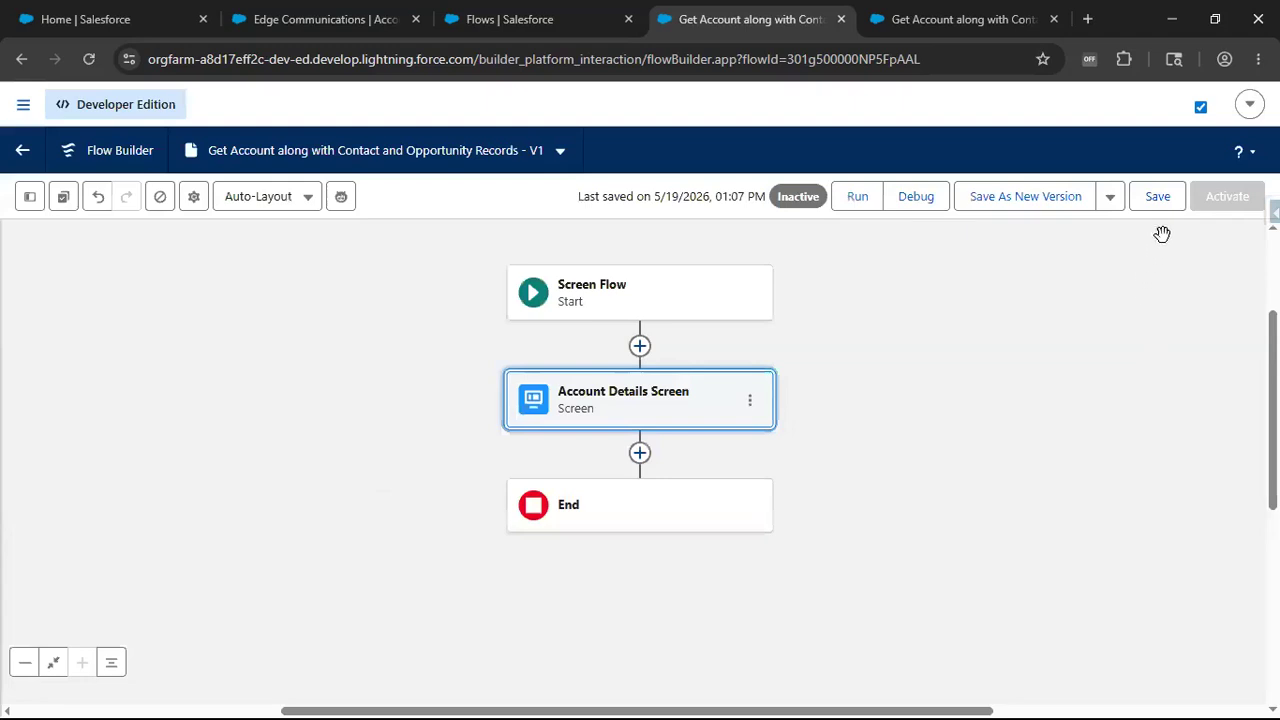
pyautogui.click(1165, 200)
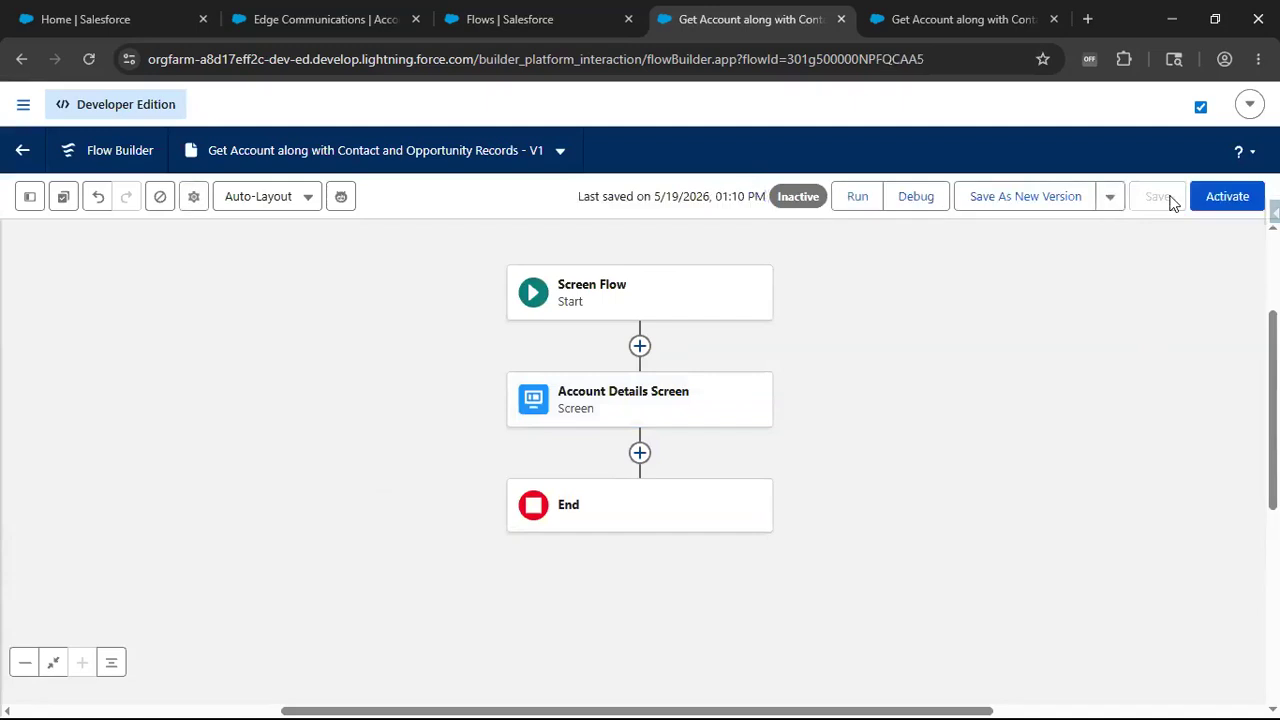
# Open the Account Details Screen for editing and add a Data Table component below the Contacts table
pyautogui.click(617, 411)
pyautogui.doubleClick(615, 403)
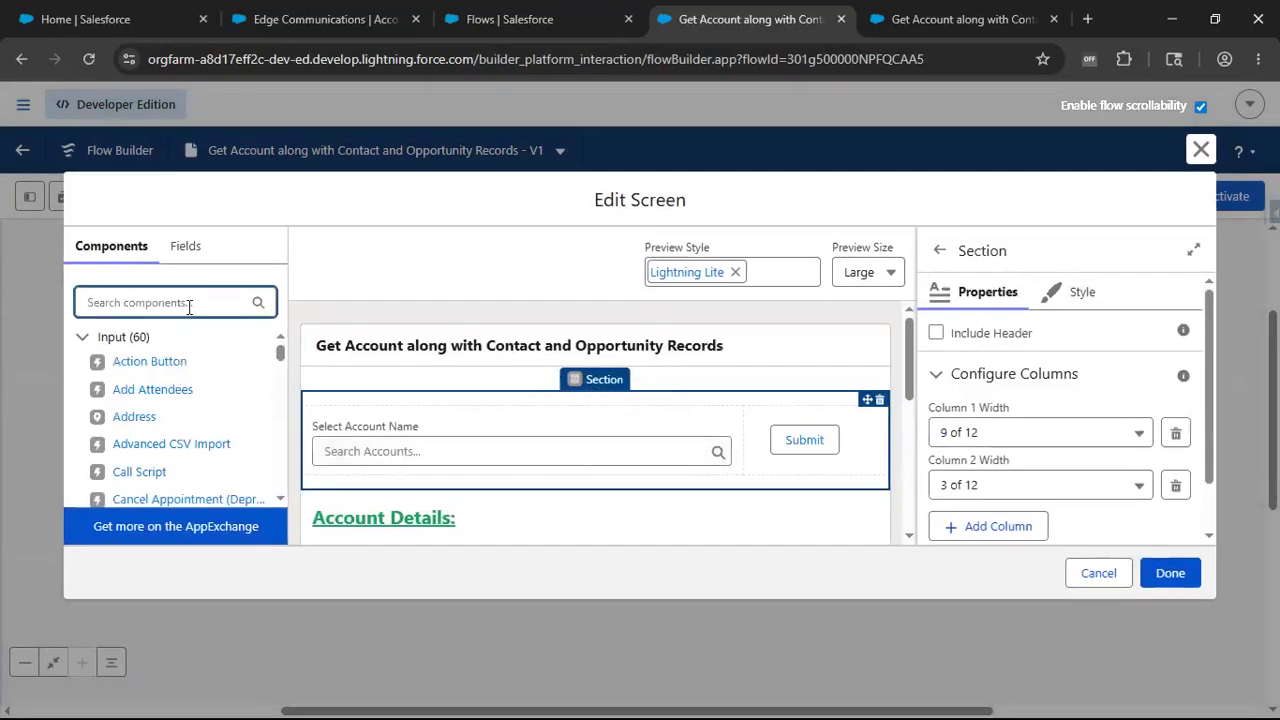
pyautogui.write('data')
pyautogui.scroll(-5, 630, 420)
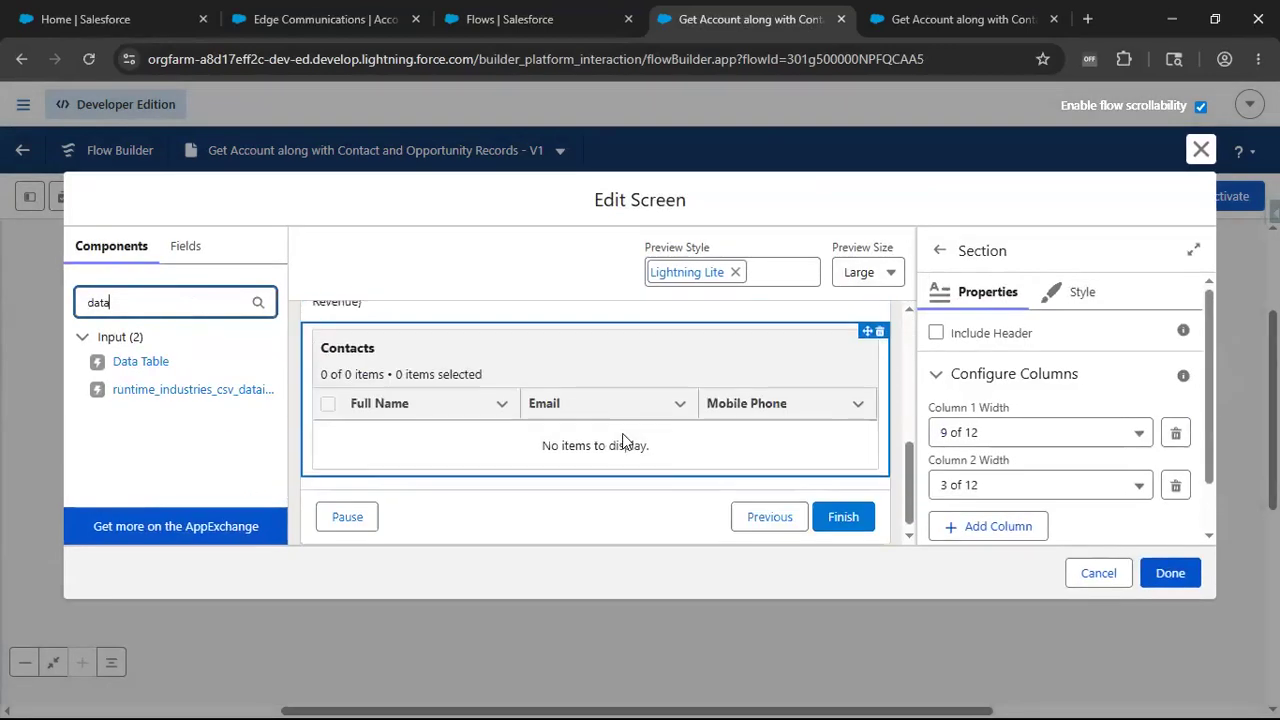
pyautogui.moveTo(137, 361); pyautogui.dragTo(390, 470)
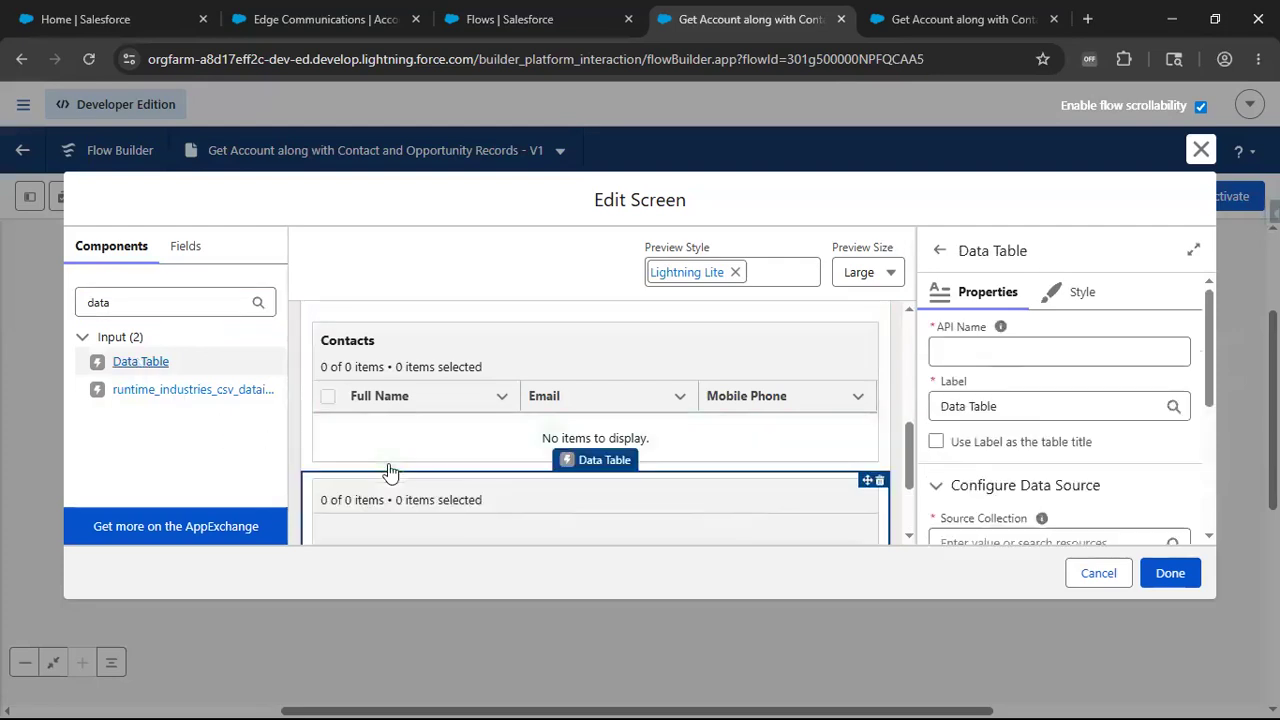
# Set the new data table's API name to opportunityDatatable
pyautogui.click(986, 355)
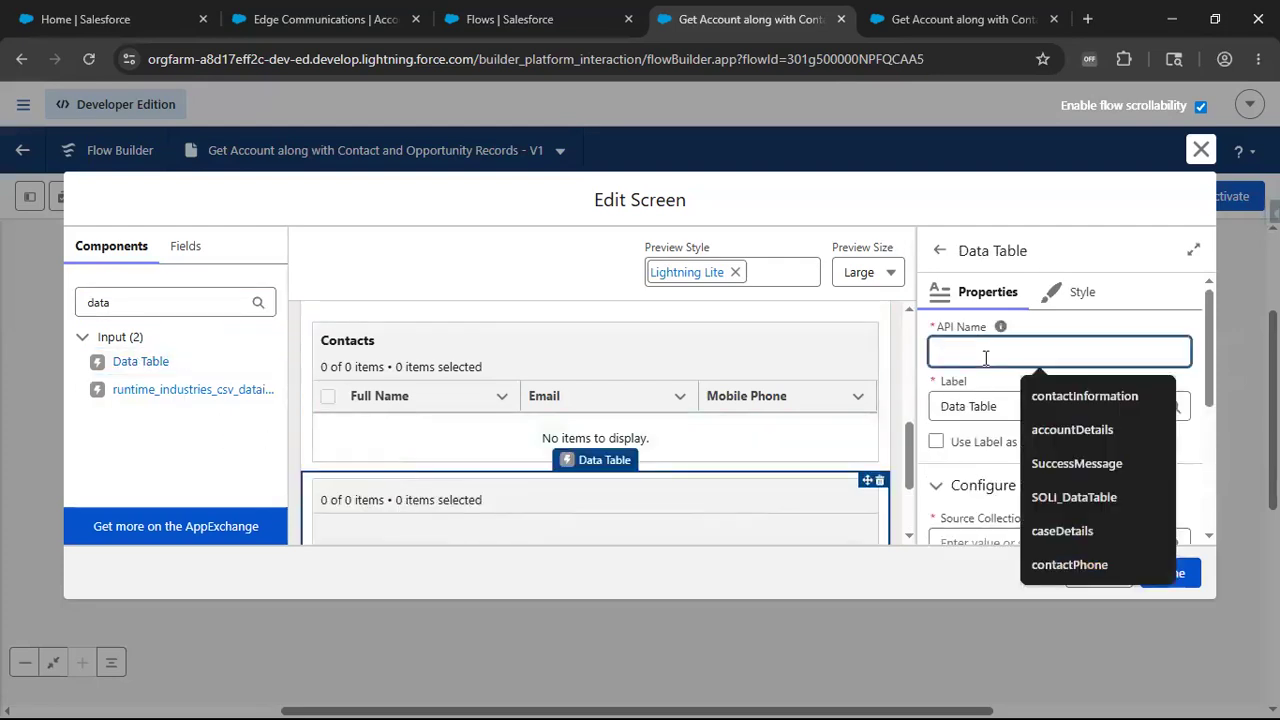
pyautogui.write('op')
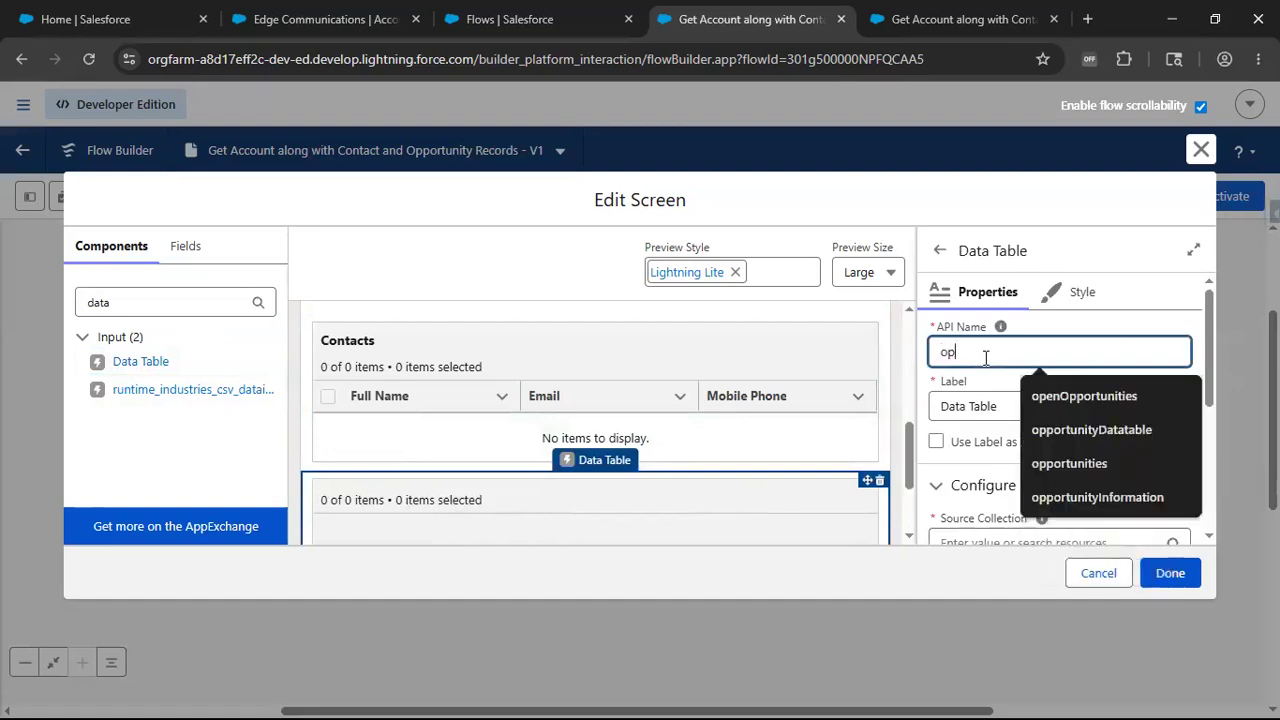
pyautogui.write('portun')
pyautogui.press('Down')
pyautogui.press('Return')
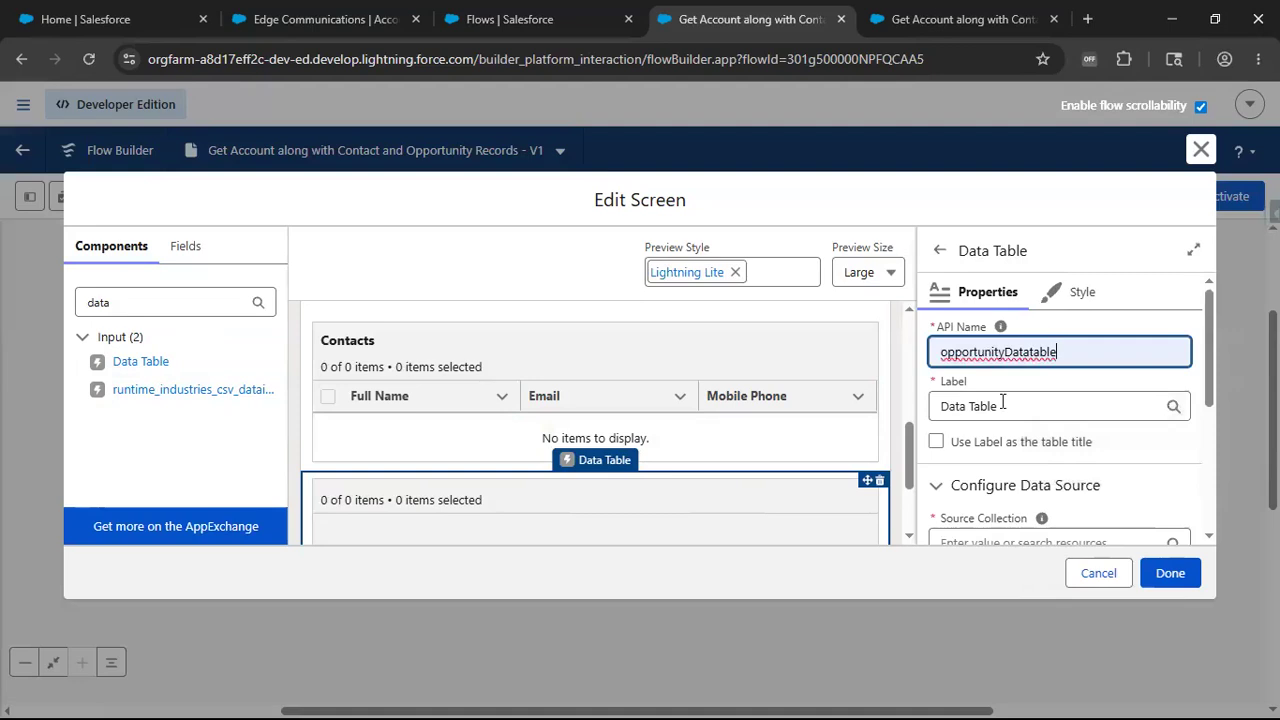
# Label the new data table Opportunities and use the label as the table title
pyautogui.click(1003, 402)
pyautogui.write('Opp')
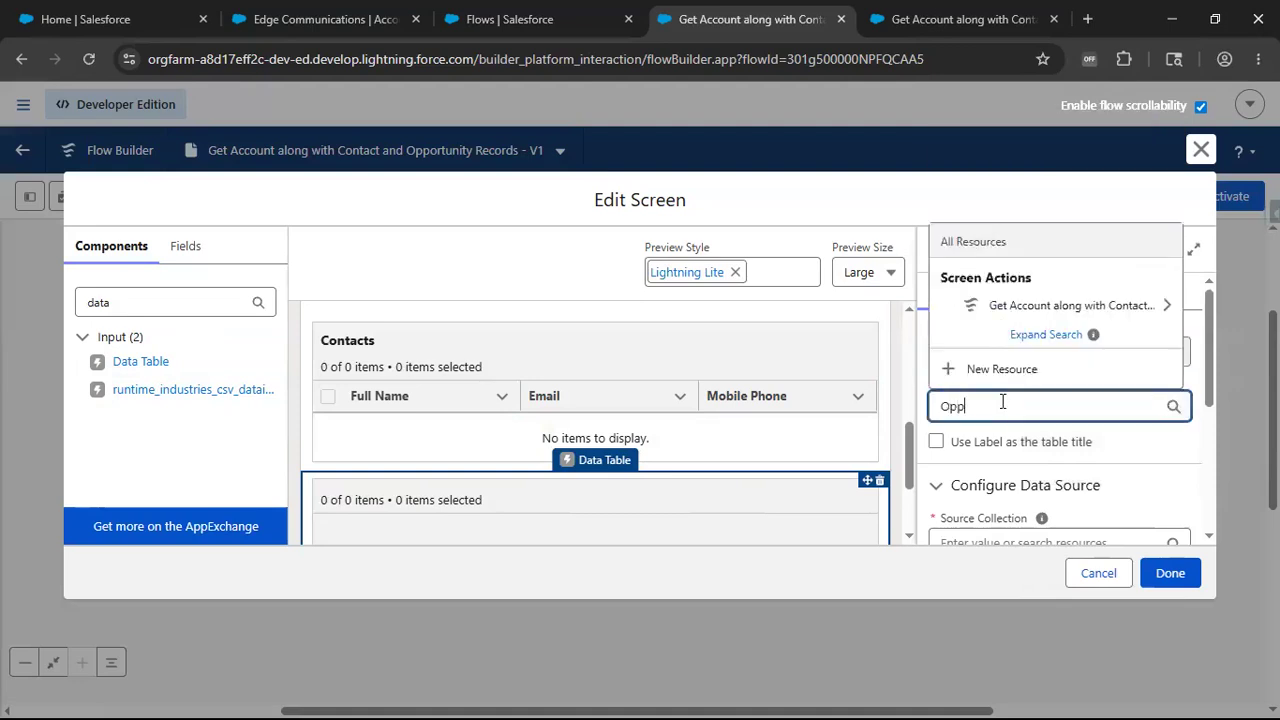
pyautogui.write('ortunit')
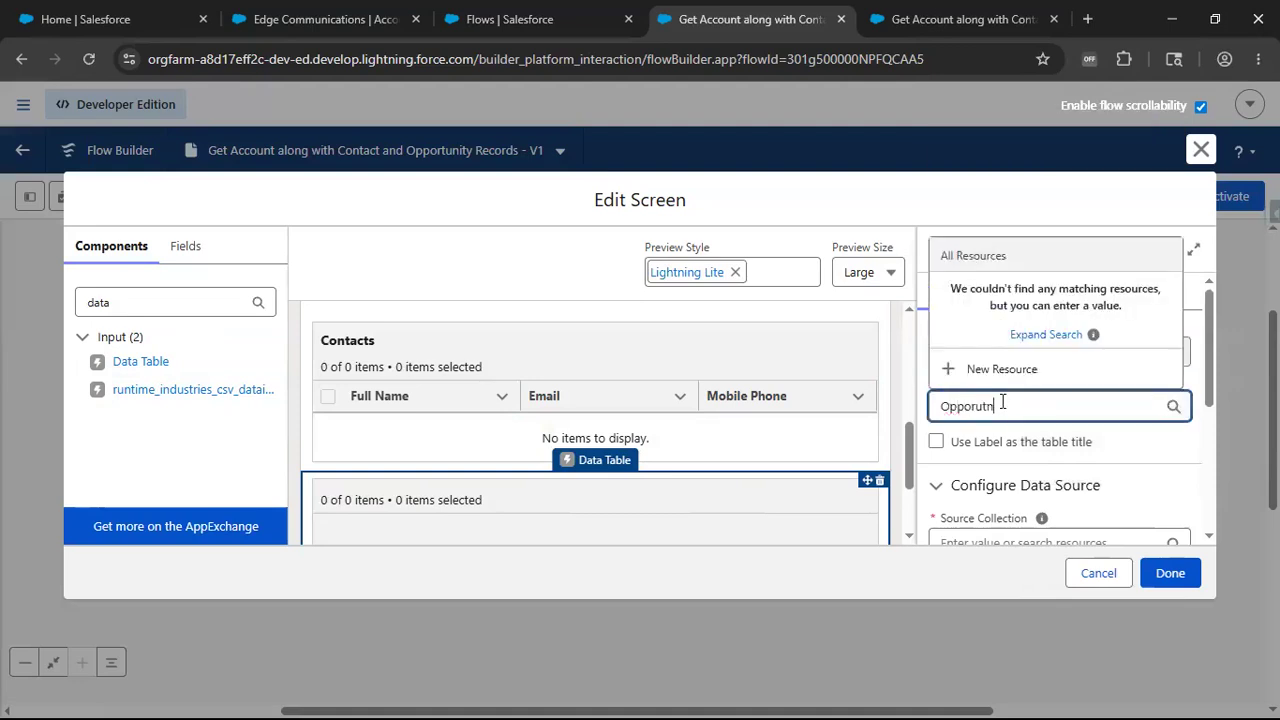
pyautogui.write('ies')
pyautogui.doubleClick(1003, 405)
pyautogui.rightClick(992, 405)
pyautogui.click(1060, 295)
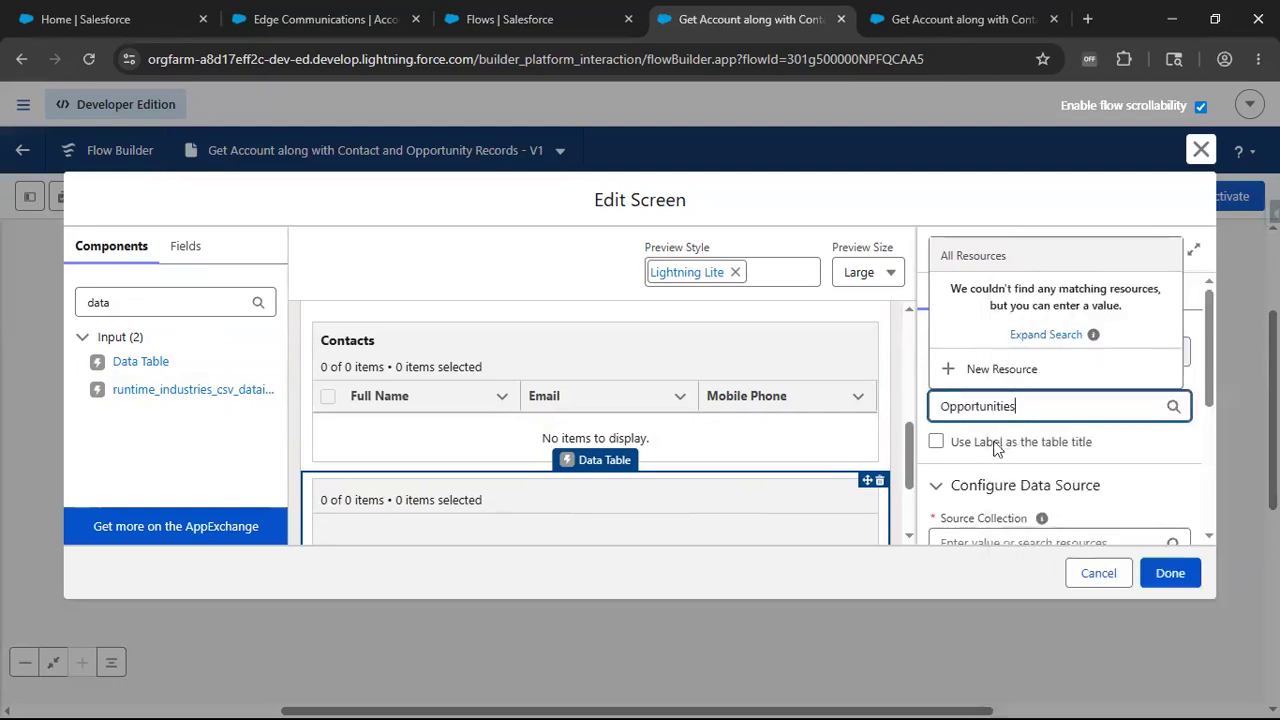
pyautogui.click(937, 442)
# Set the Opportunities table's source collection to var_OpportunityRecords from the screen action's results
pyautogui.scroll(-1, 940, 445)
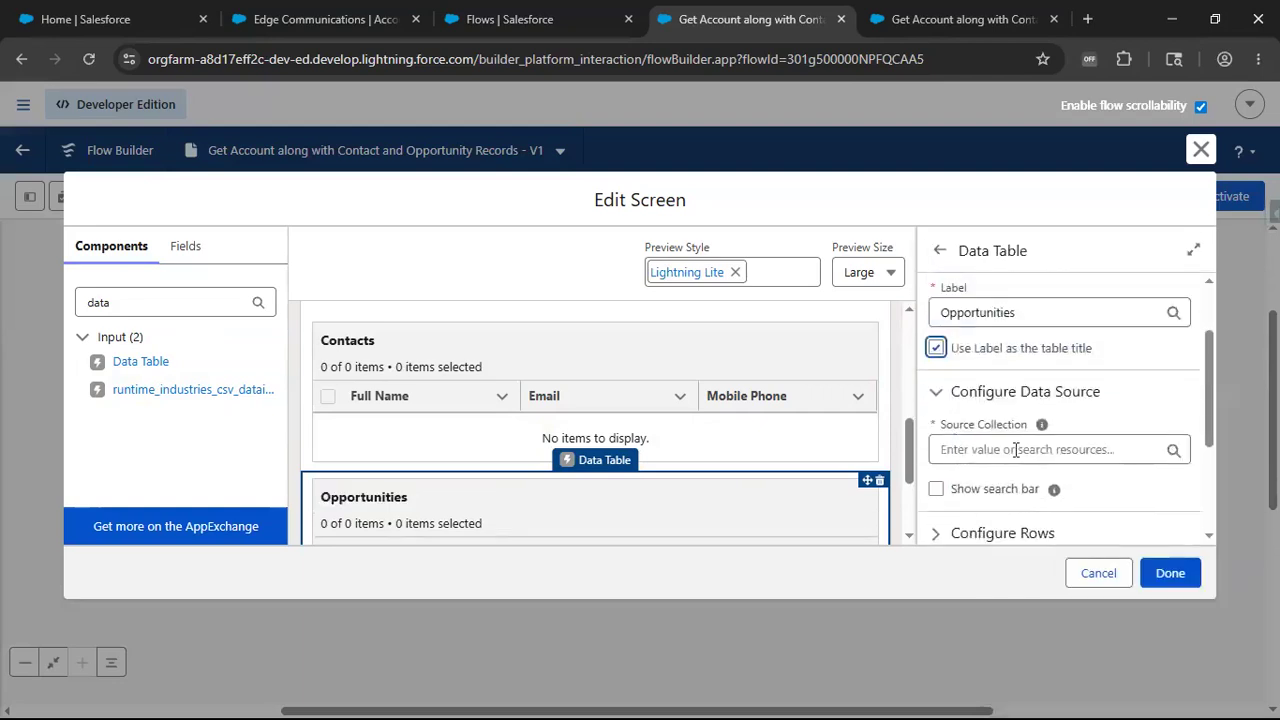
pyautogui.click(1038, 453)
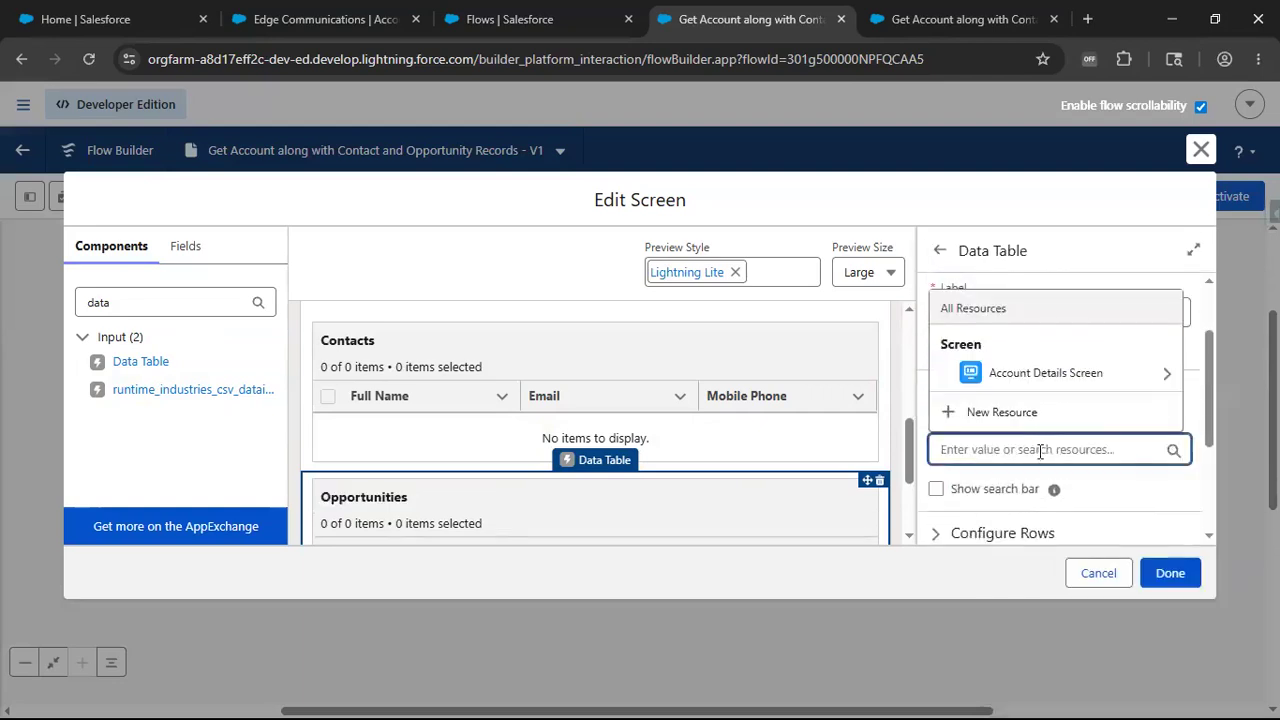
pyautogui.click(1048, 374)
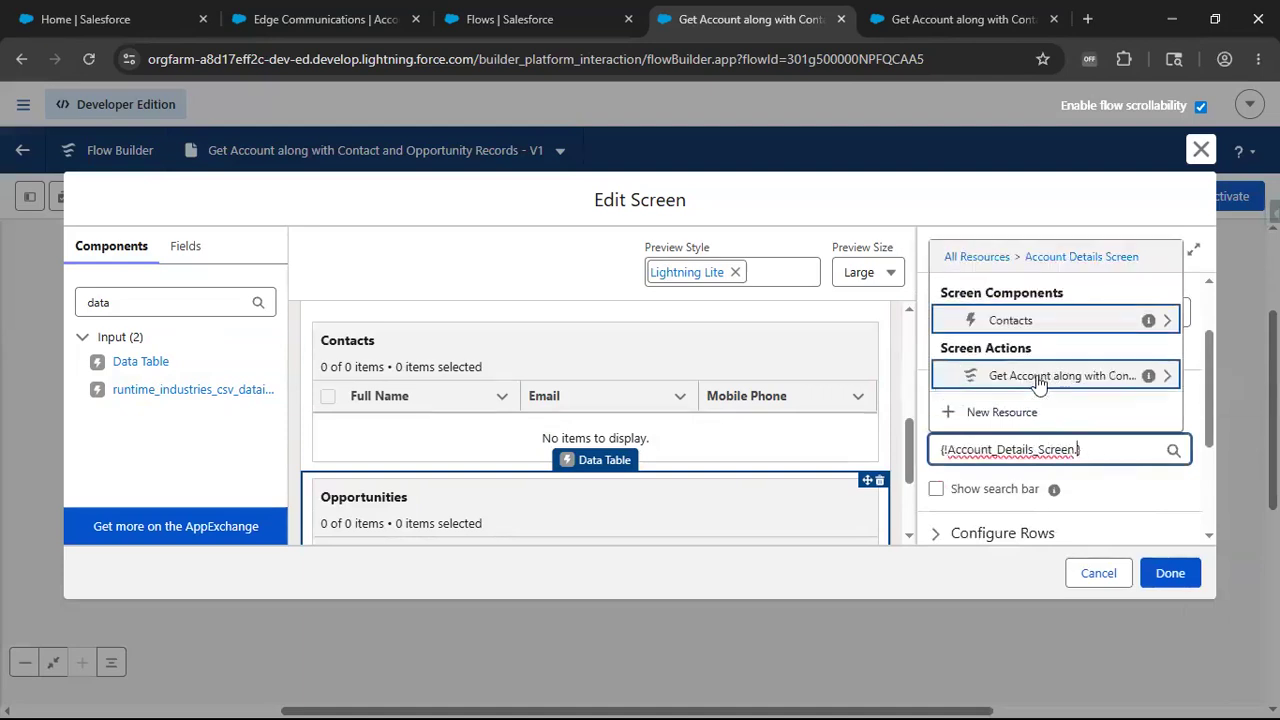
pyautogui.click(1040, 380)
pyautogui.click(1016, 377)
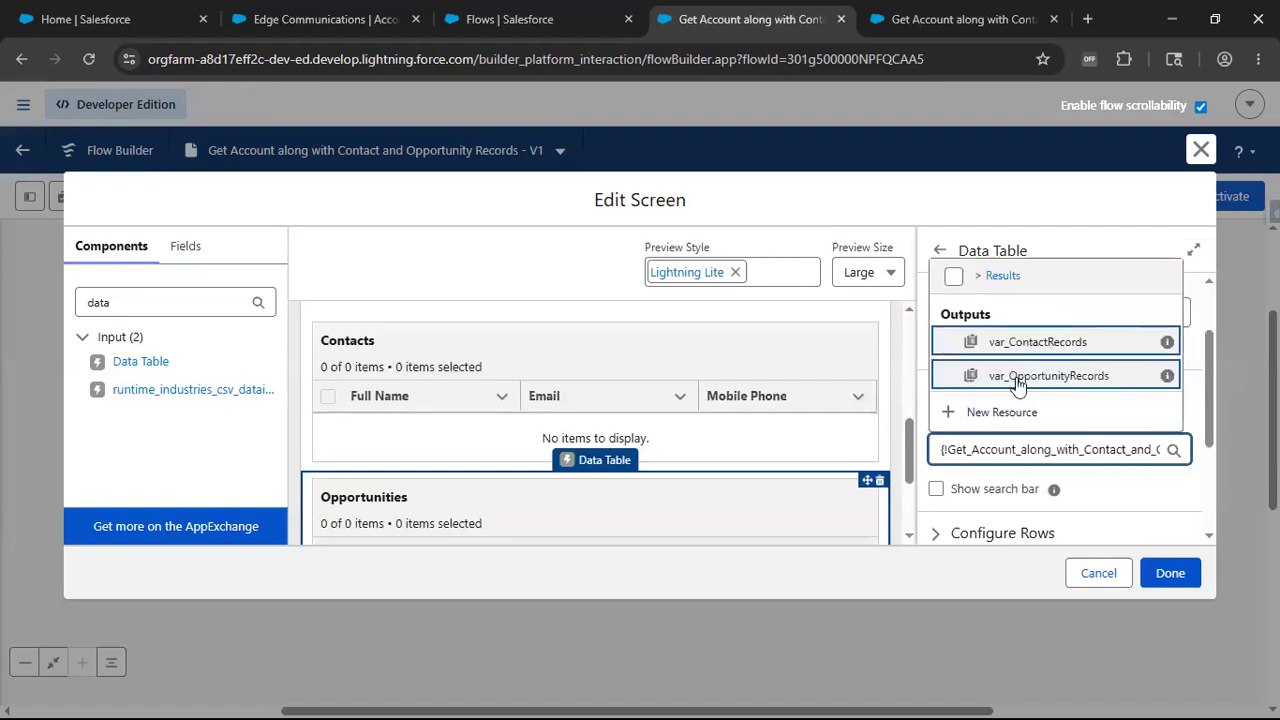
pyautogui.click(1046, 383)
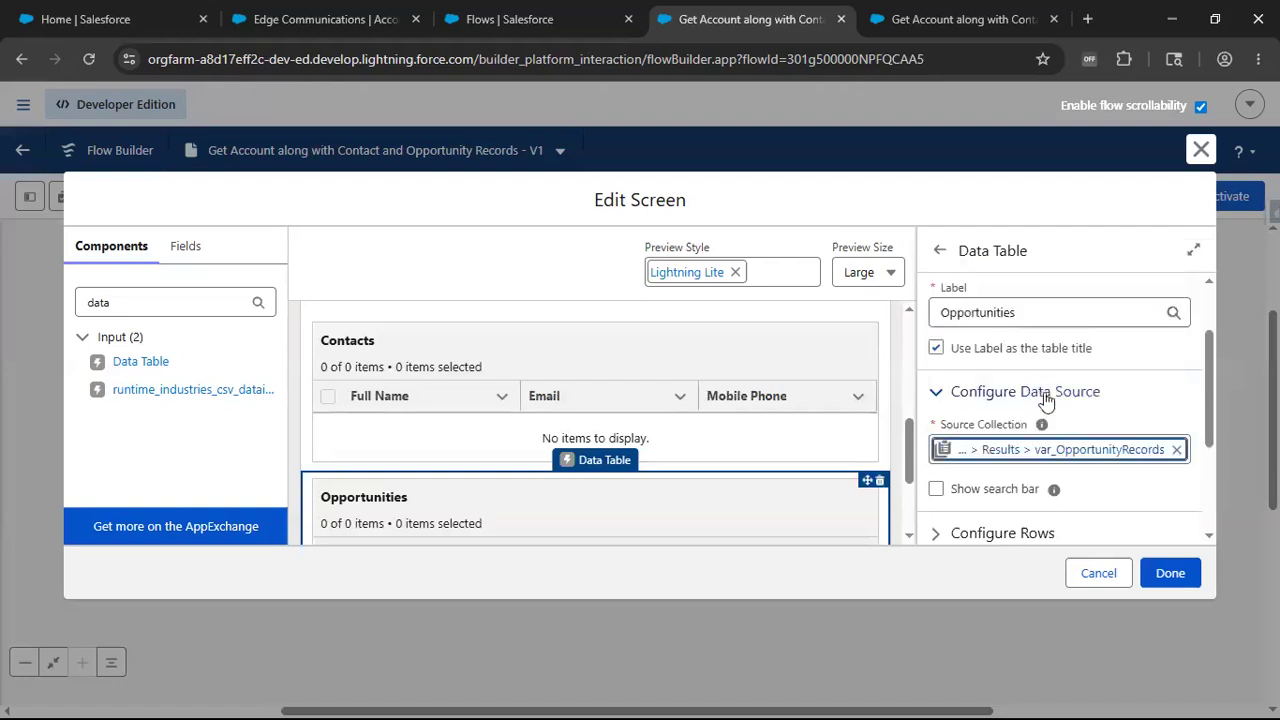
# Configure the Opportunities table's first column with the source field Name
pyautogui.scroll(-1, 1083, 480)
pyautogui.scroll(-1, 991, 449)
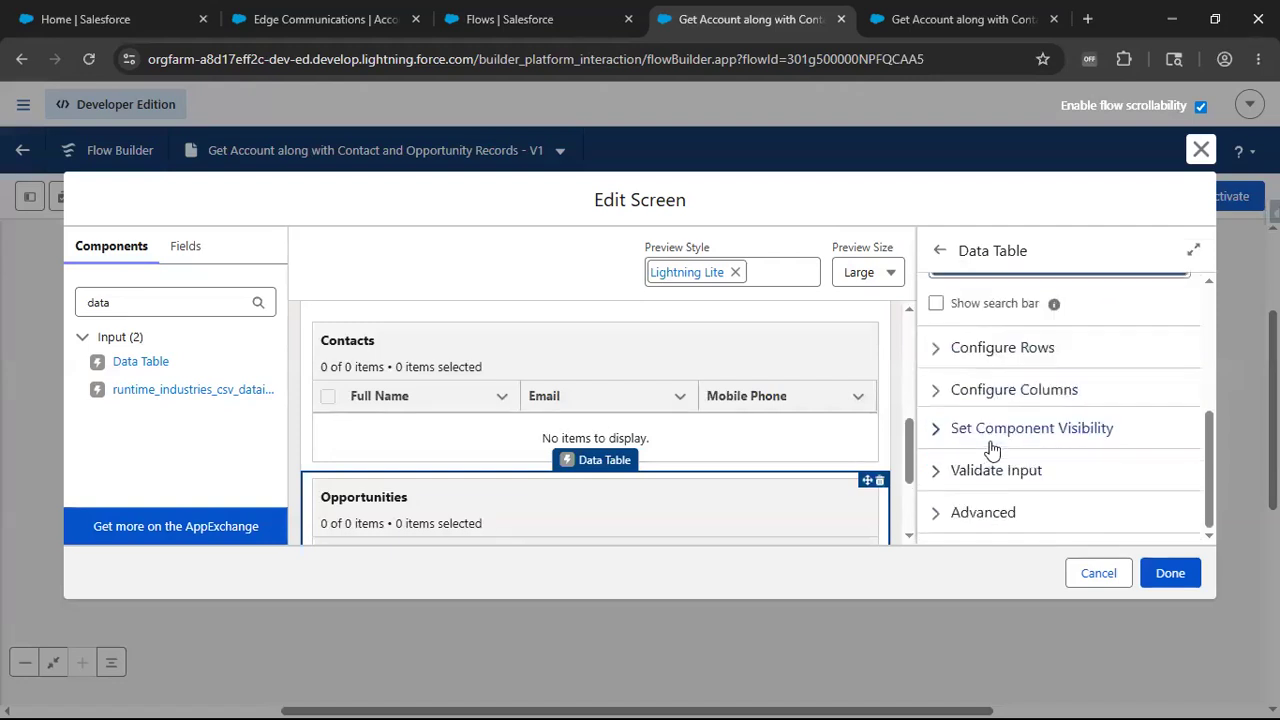
pyautogui.click(935, 397)
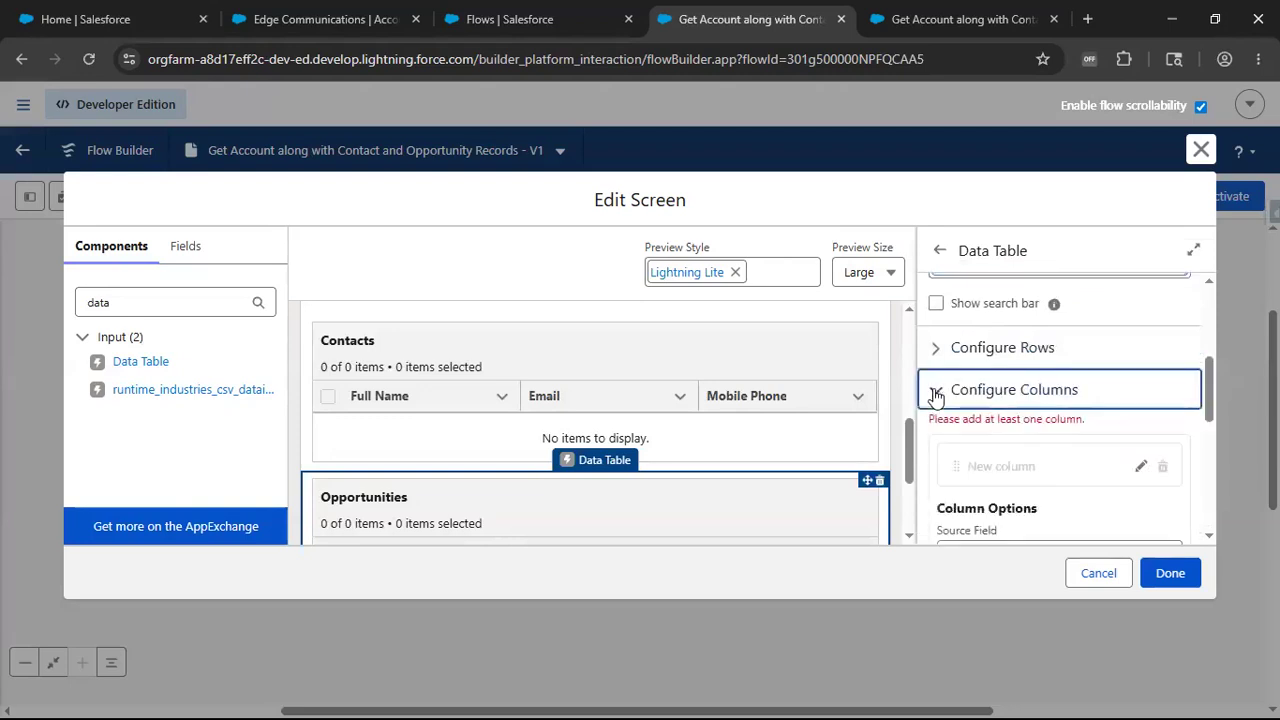
pyautogui.scroll(-1, 1036, 466)
pyautogui.click(1036, 460)
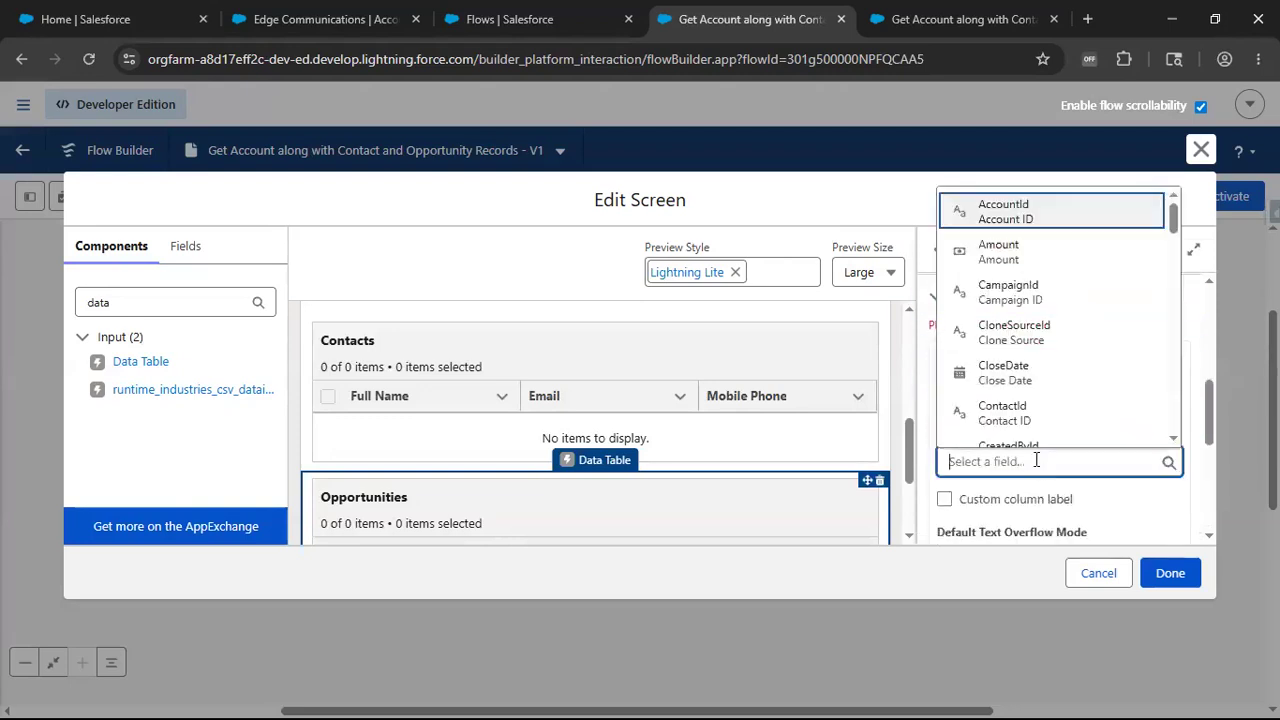
pyautogui.write('Name')
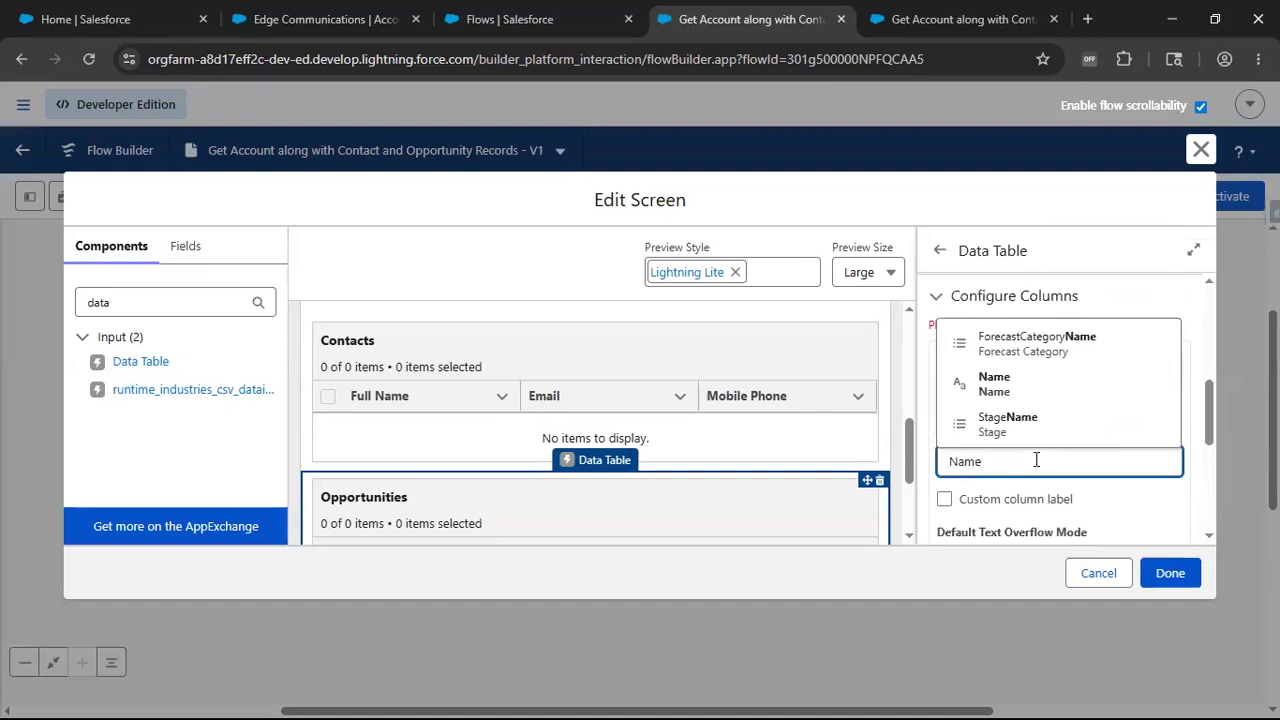
pyautogui.click(1036, 396)
pyautogui.scroll(-3, 1040, 420)
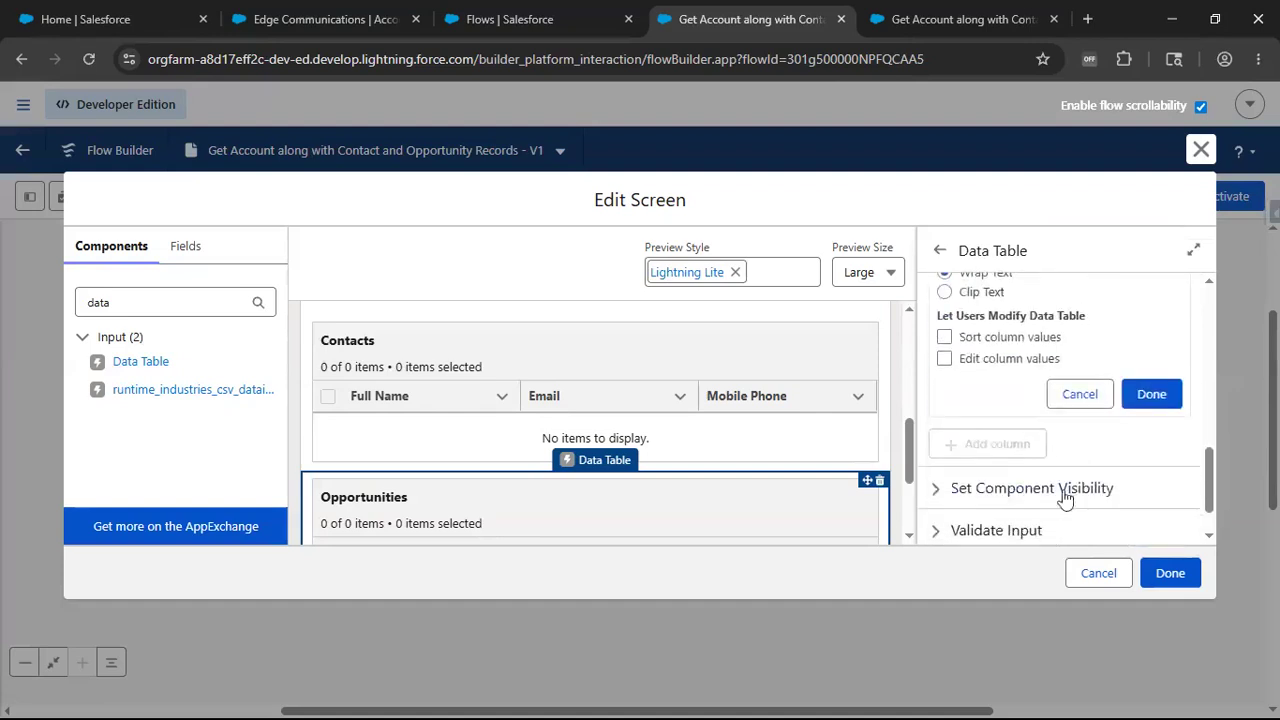
pyautogui.click(1150, 396)
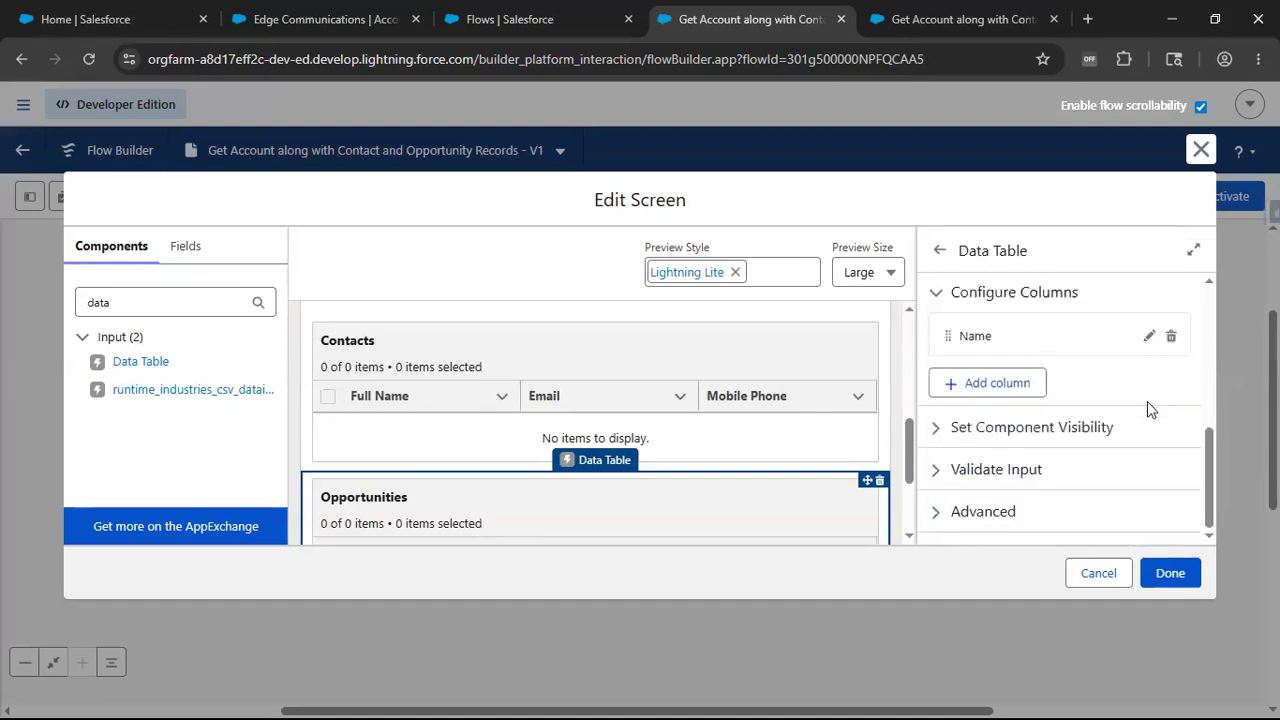
# Add a second column to the Opportunities table with the source field Amount
pyautogui.click(973, 388)
pyautogui.write('Amount')
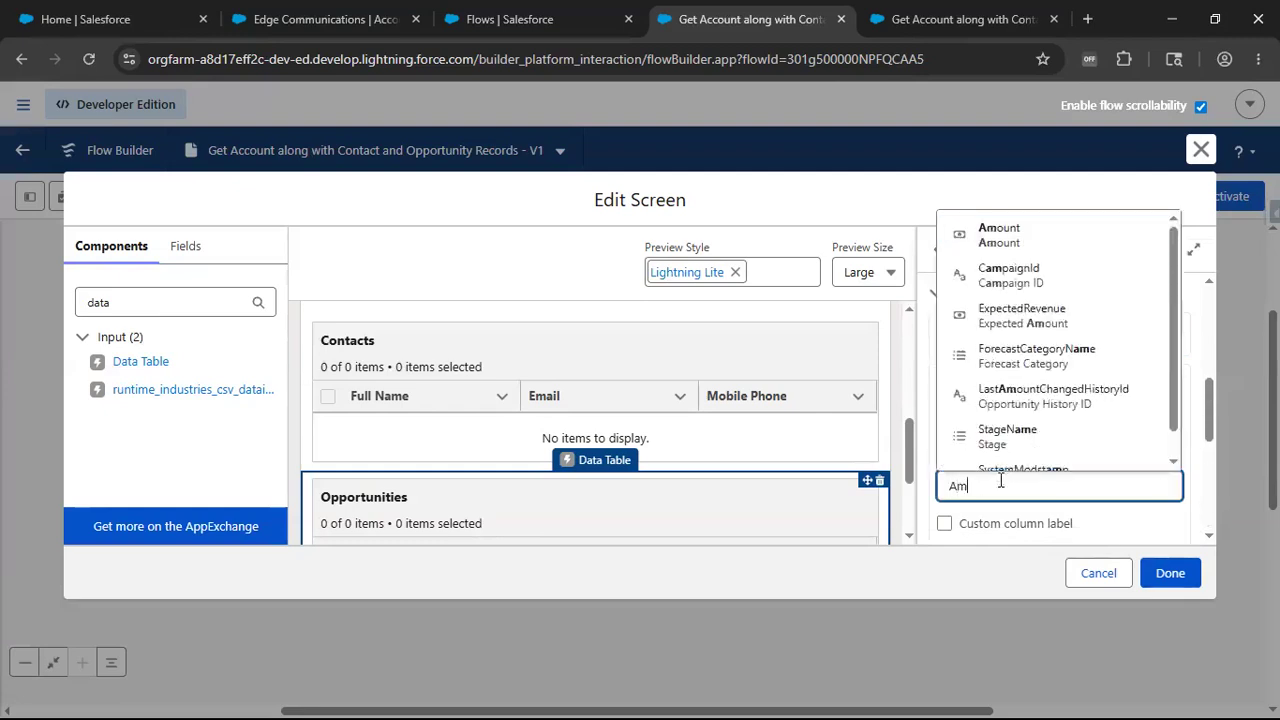
pyautogui.click(1025, 368)
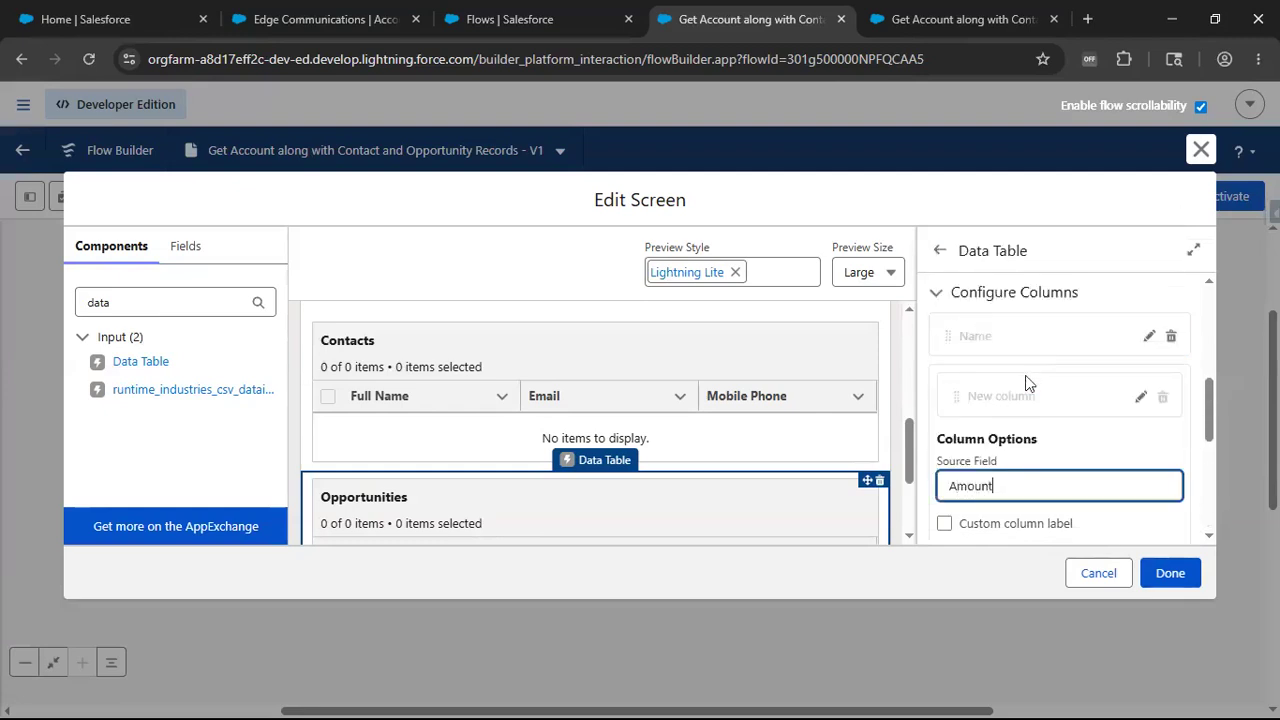
pyautogui.scroll(-3, 1140, 490)
pyautogui.click(1149, 511)
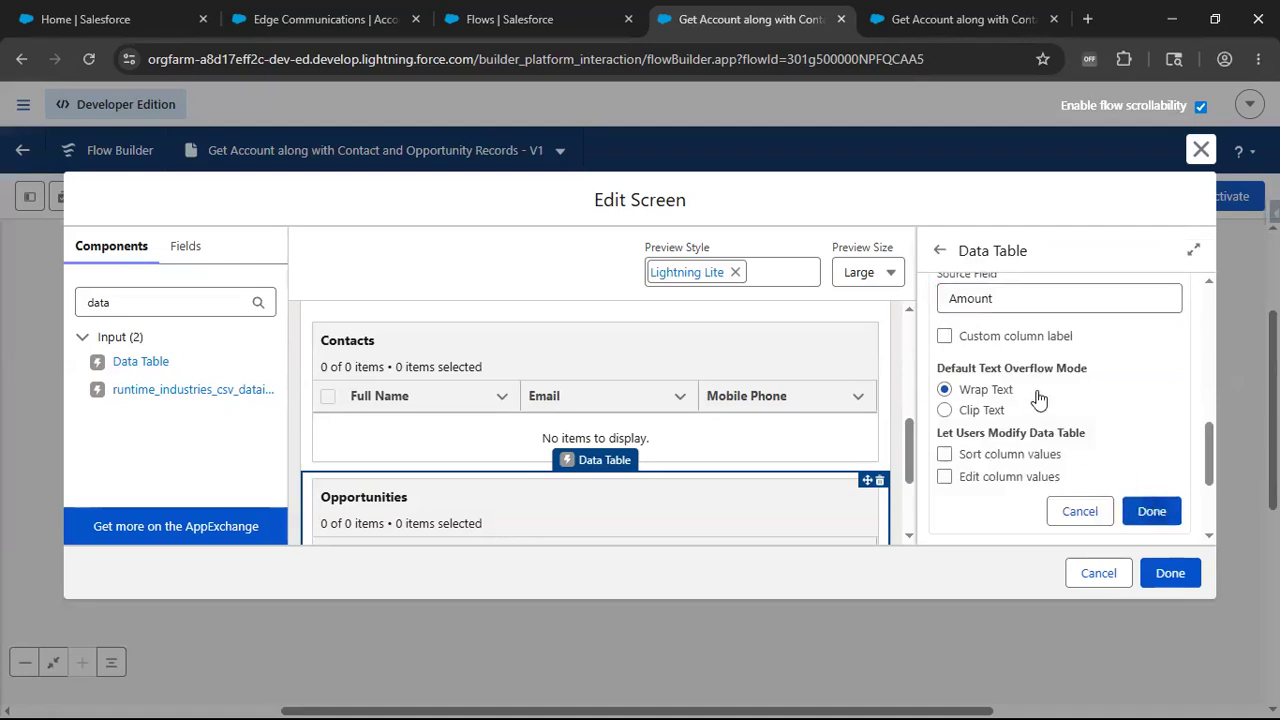
# Add a third column to the Opportunities table with the source field StageName
pyautogui.click(998, 386)
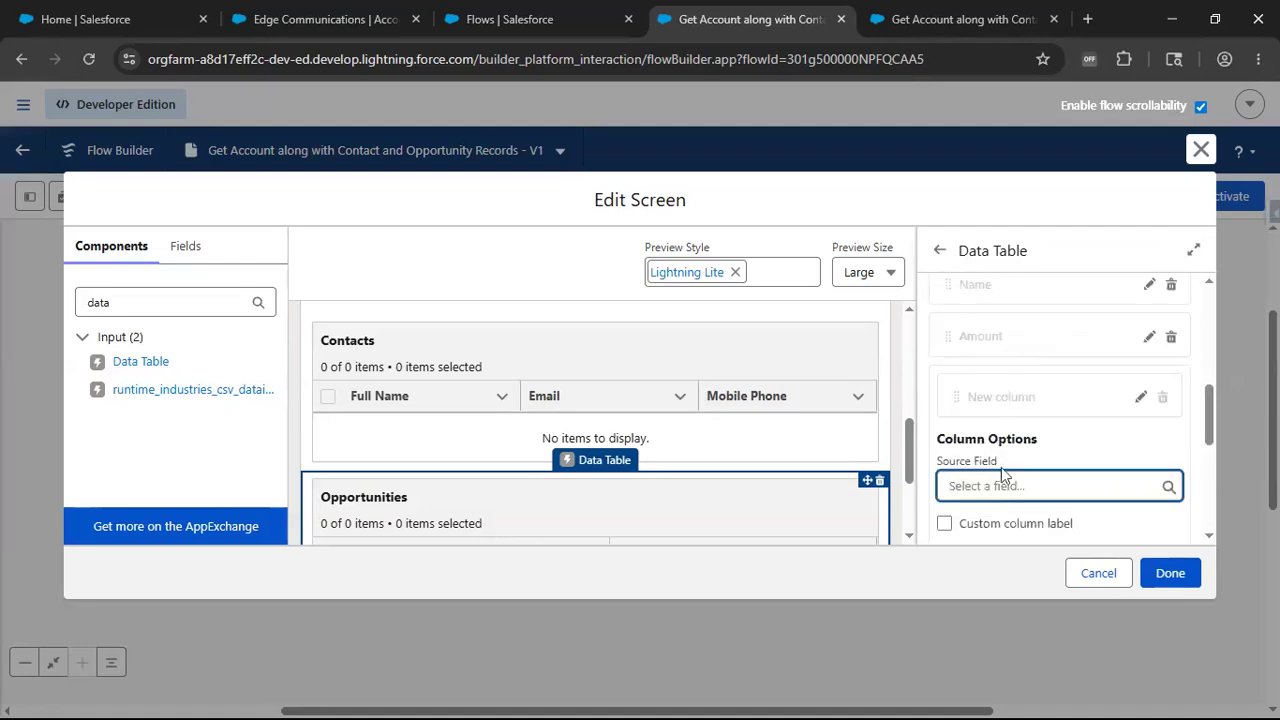
pyautogui.click(1004, 487)
pyautogui.write('Stage')
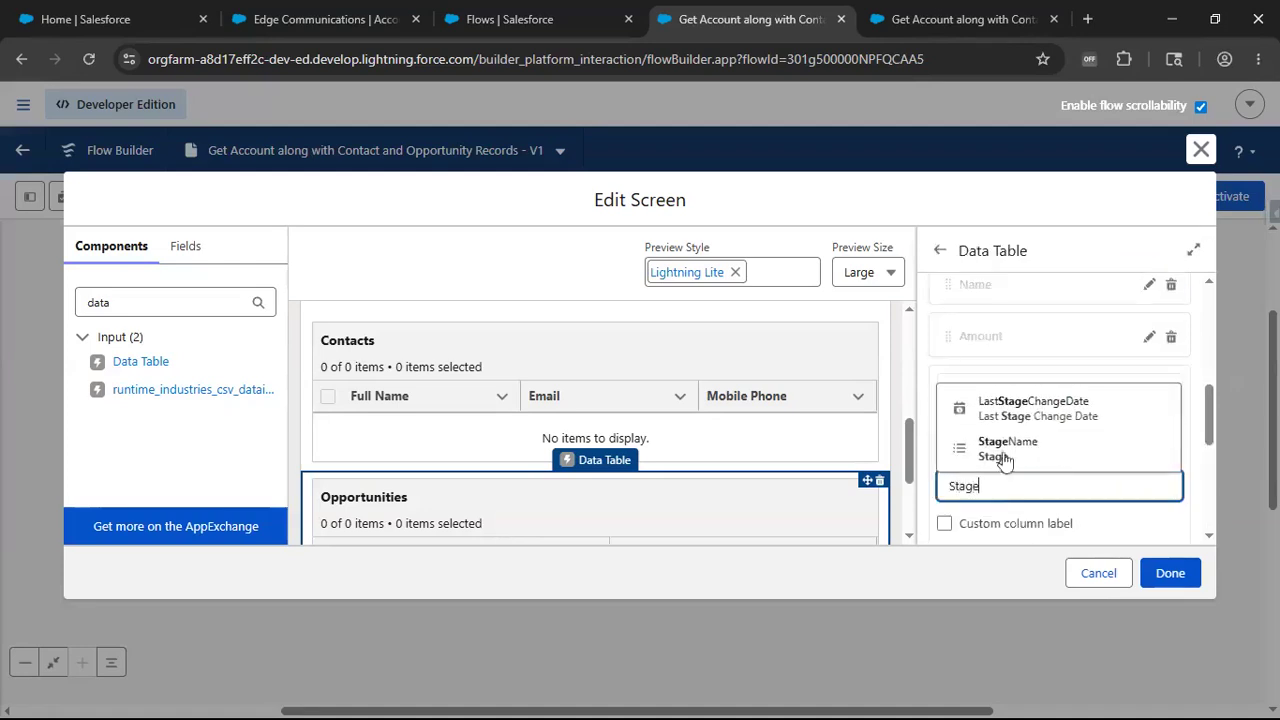
pyautogui.click(1003, 449)
pyautogui.scroll(-2, 1004, 452)
pyautogui.click(1151, 511)
# Finish editing the screen with the Opportunities table and save the flow
pyautogui.scroll(-1, 365, 449)
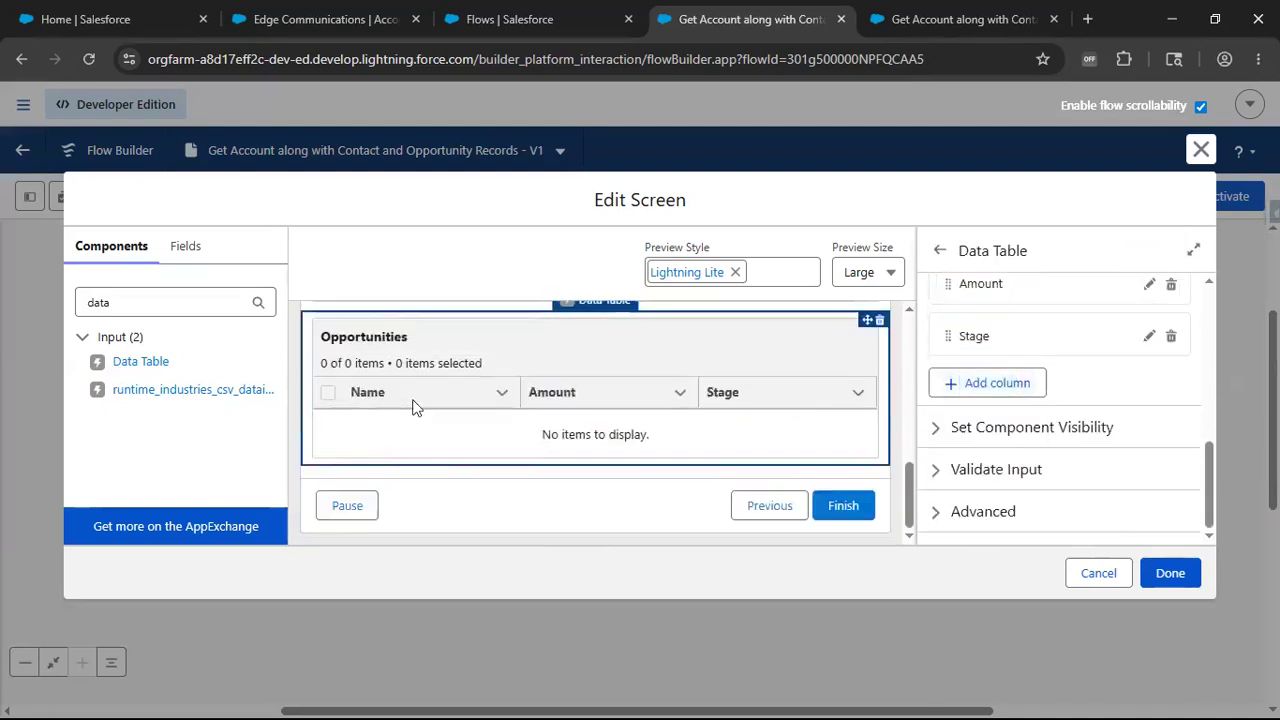
pyautogui.scroll(1, 703, 446)
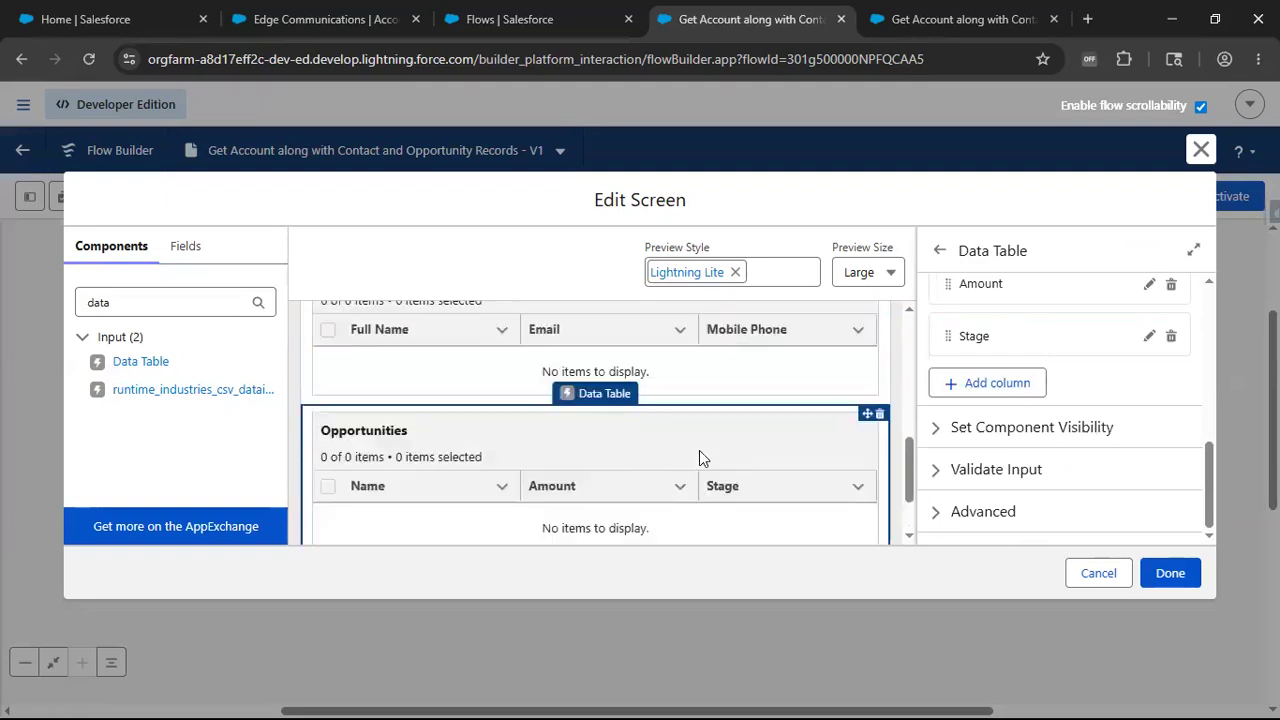
pyautogui.click(1180, 572)
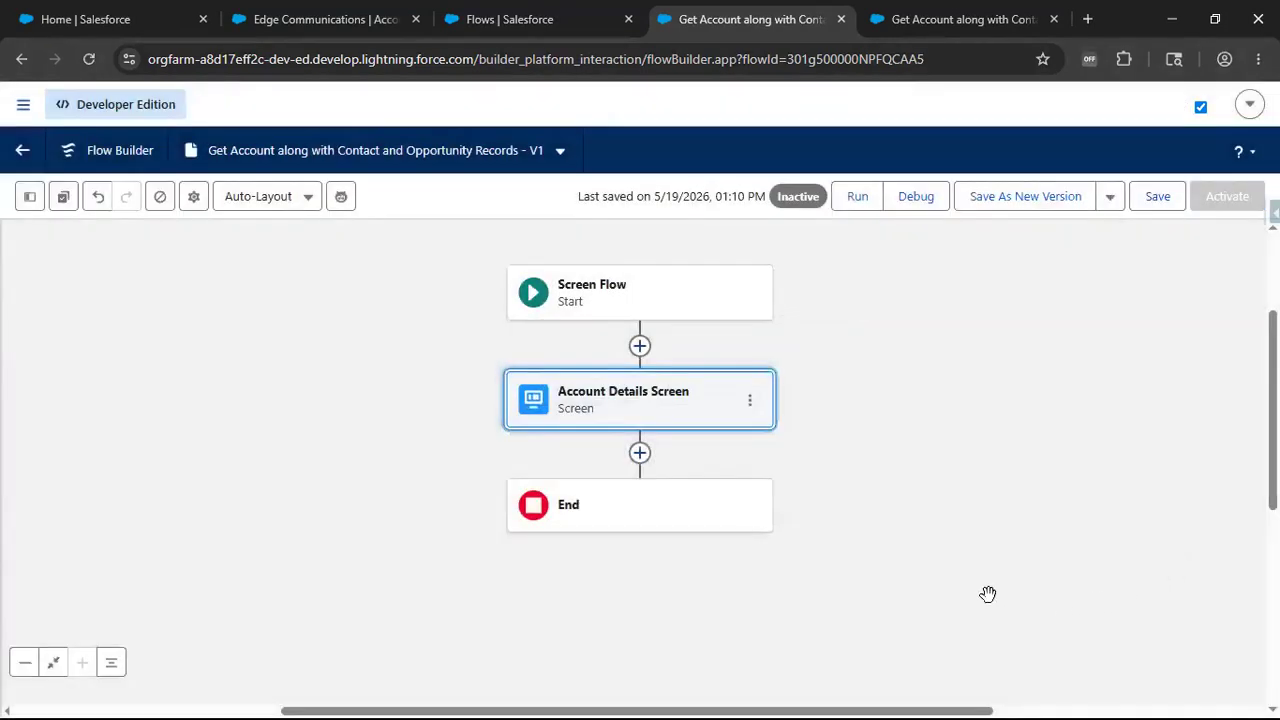
pyautogui.click(1160, 200)
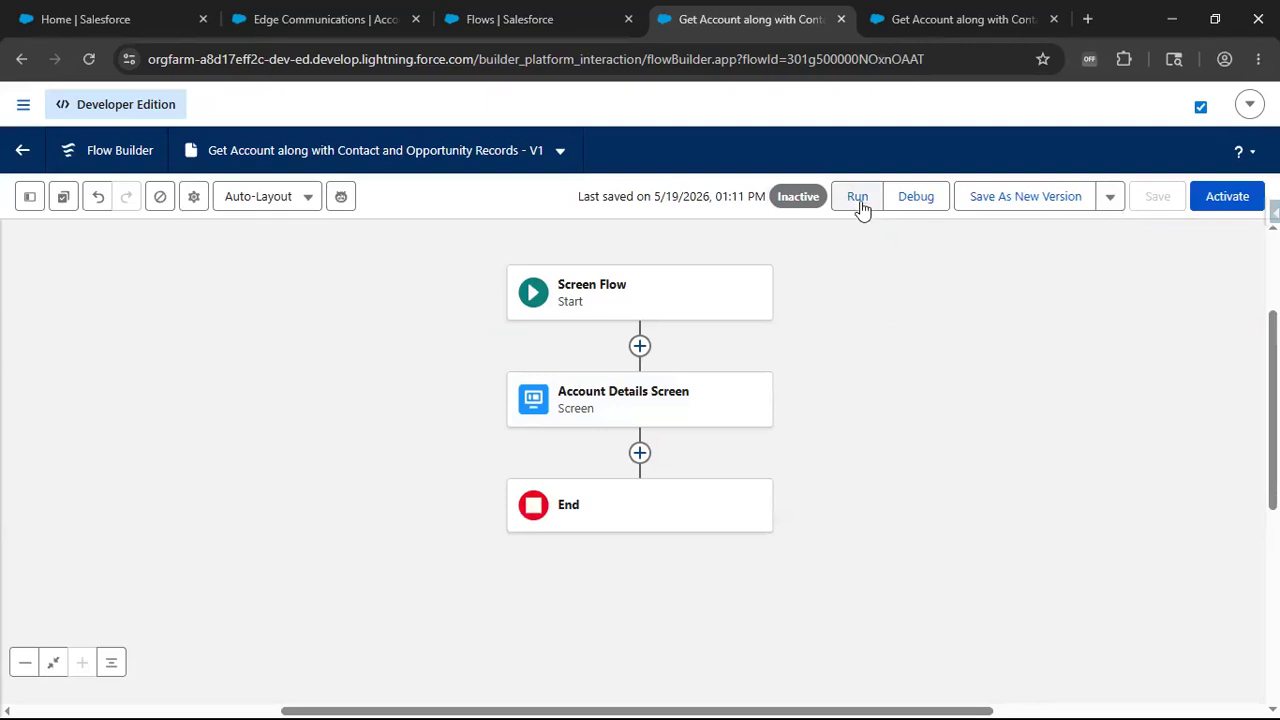
# Run the flow, submit the Edge Communications account, and review its details, contacts and opportunities
pyautogui.click(858, 198)
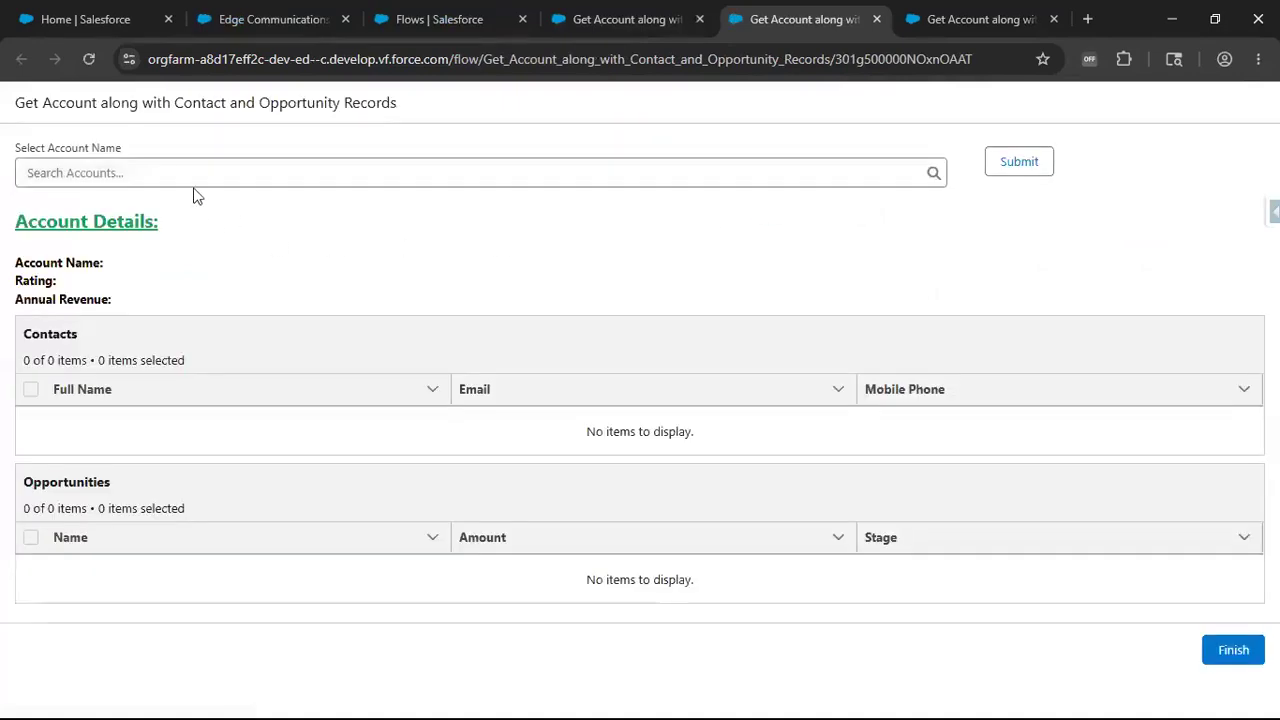
pyautogui.click(180, 173)
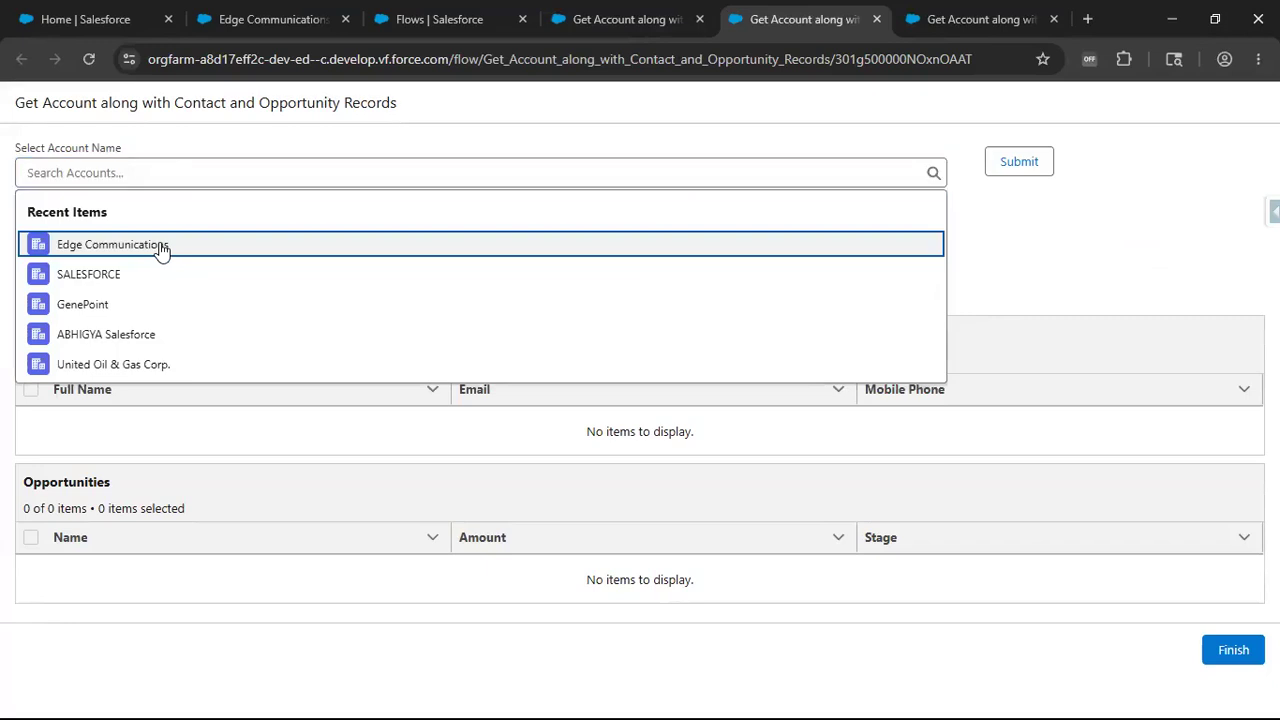
pyautogui.click(161, 249)
pyautogui.click(1014, 170)
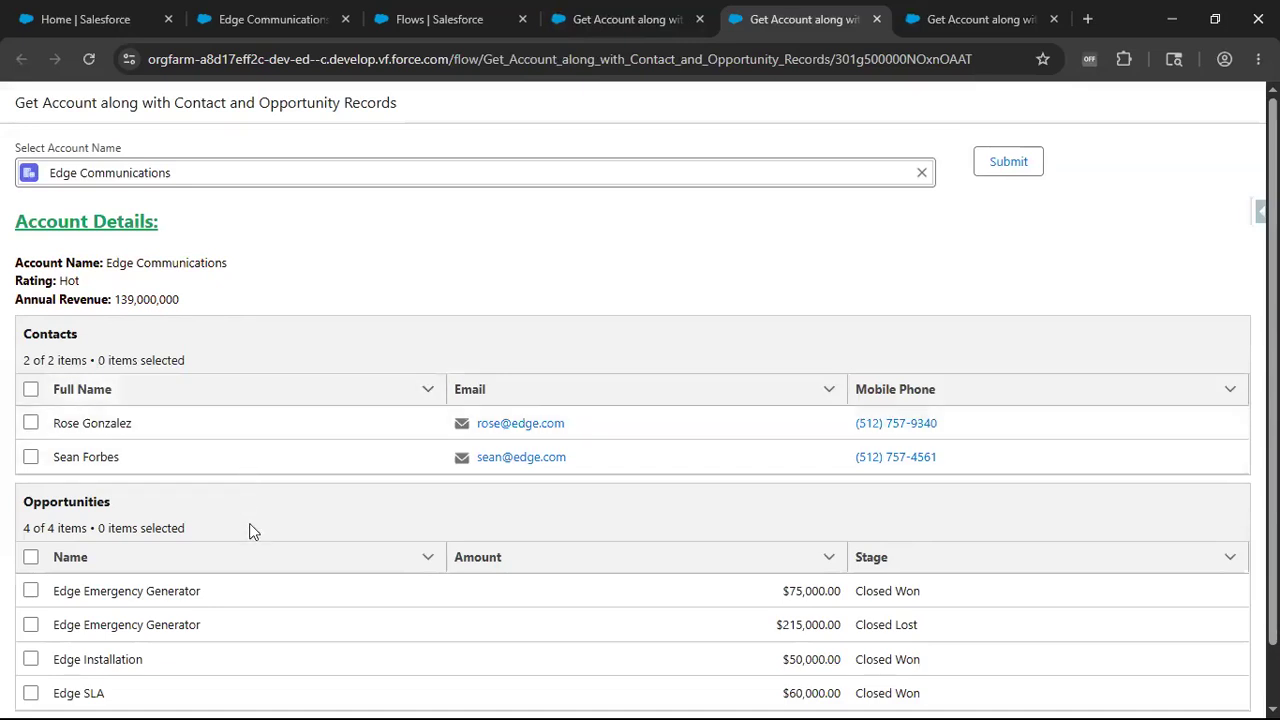
pyautogui.scroll(-1, 260, 560)
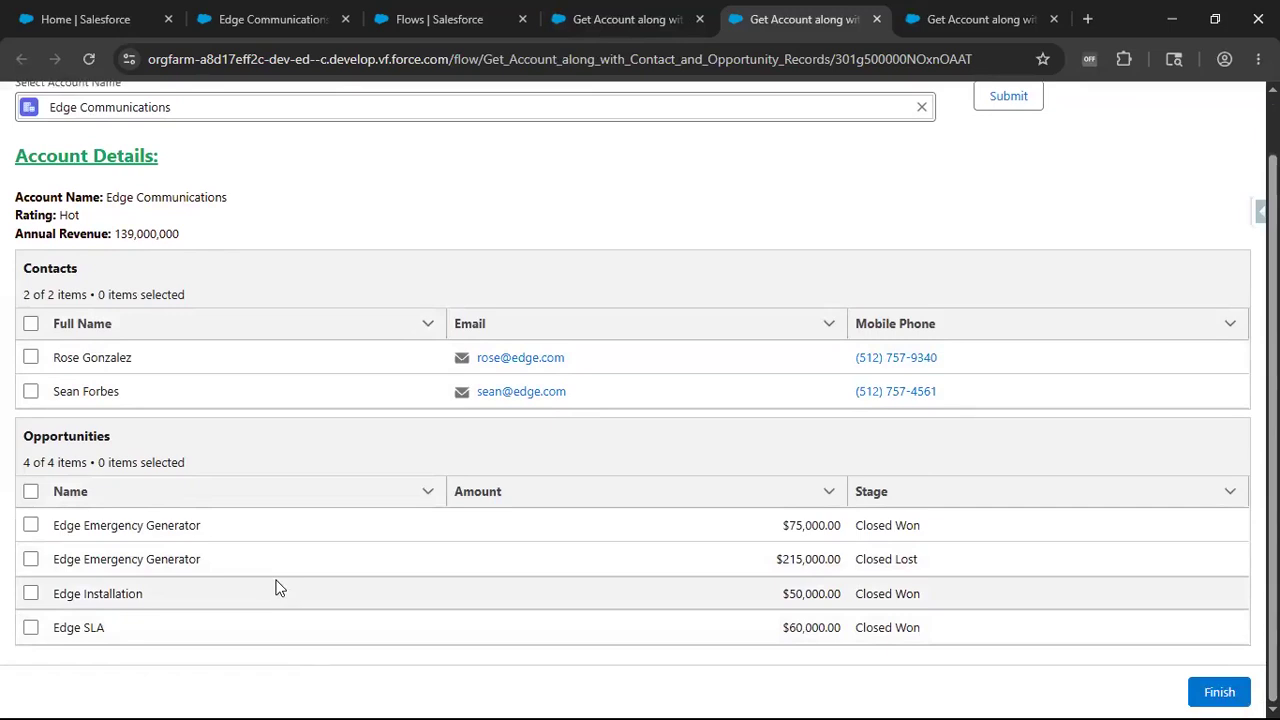
# Replace the selected account with GenePoint and submit it to test the flow again
pyautogui.click(921, 107)
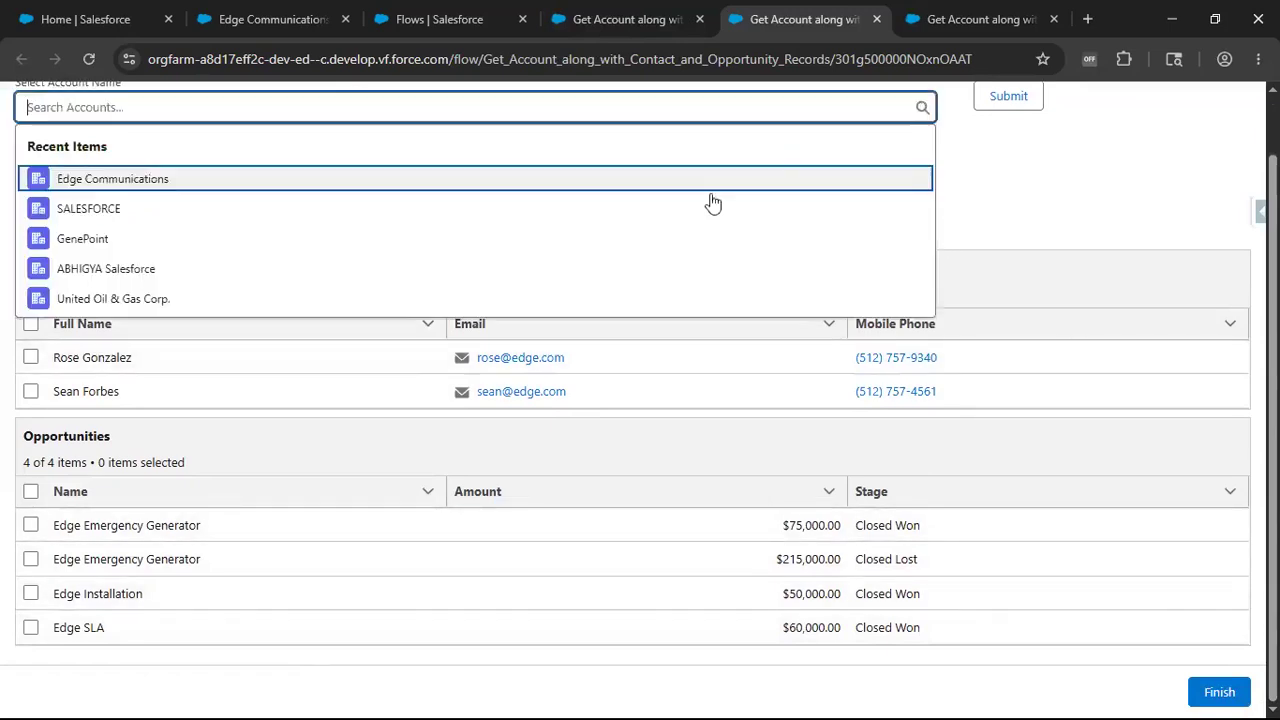
pyautogui.click(178, 248)
pyautogui.scroll(2, 990, 200)
pyautogui.click(1014, 160)
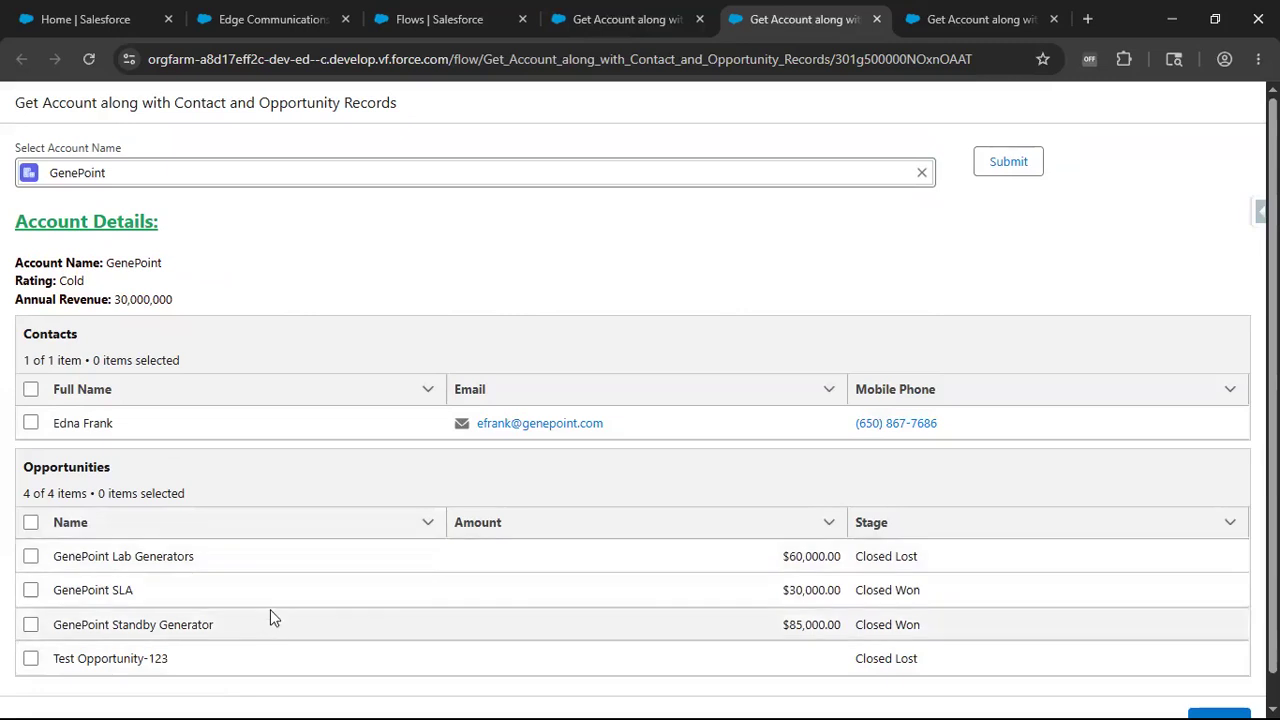
# Return to the Get Account along with Contact and Opportunity Records screen flow and activate it
pyautogui.click(980, 20)
pyautogui.click(598, 20)
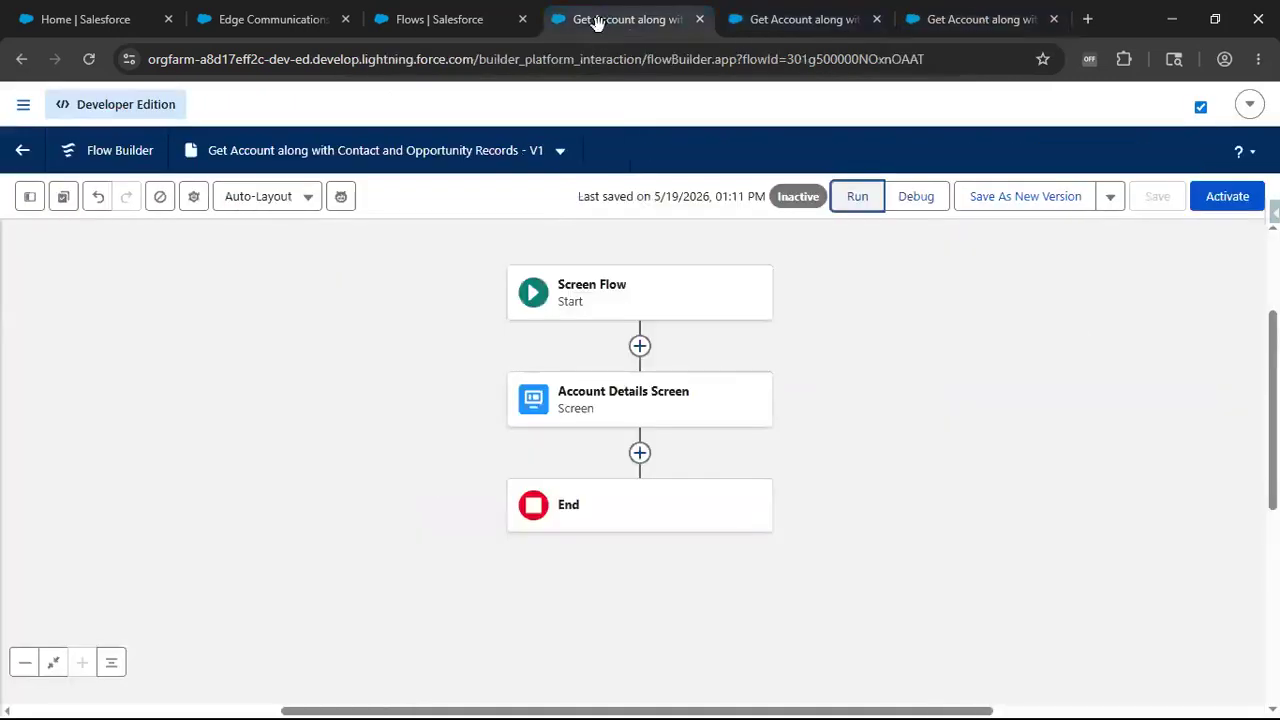
pyautogui.click(1227, 204)
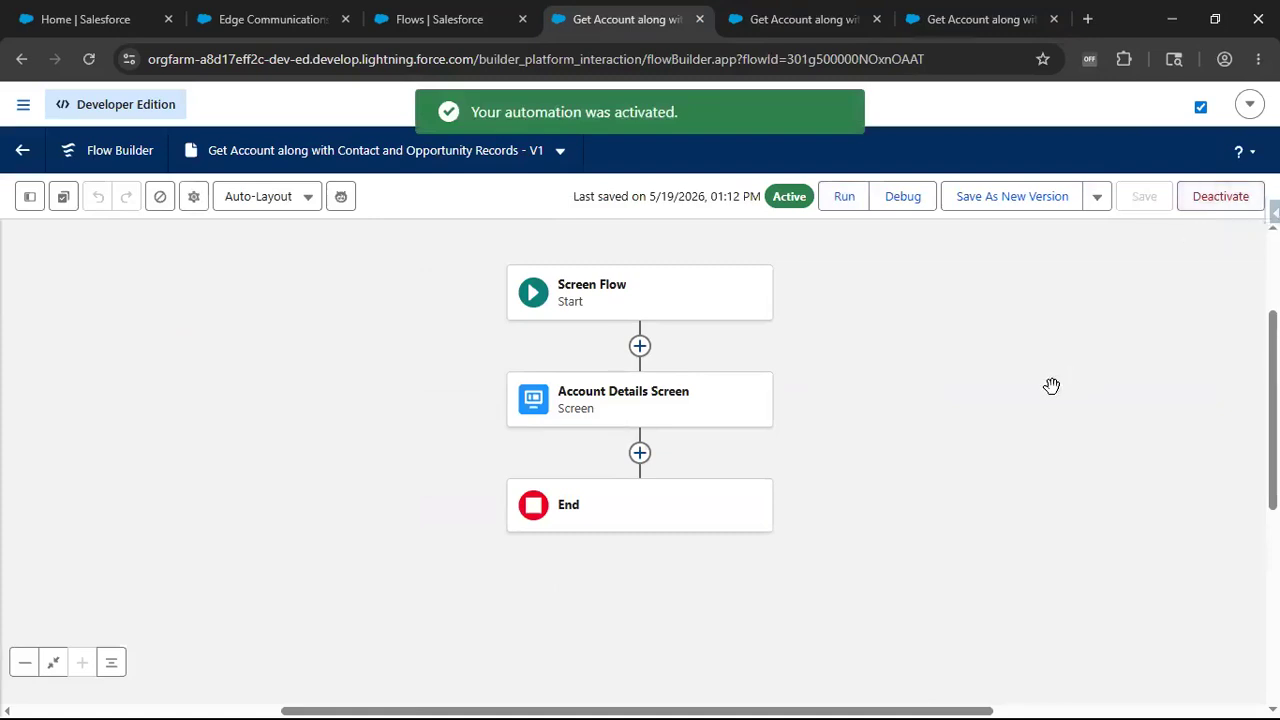
# Go to the subflow and open its Get Account and Related Contacts and Opportunity Records element to review the related-records setup
pyautogui.click(805, 19)
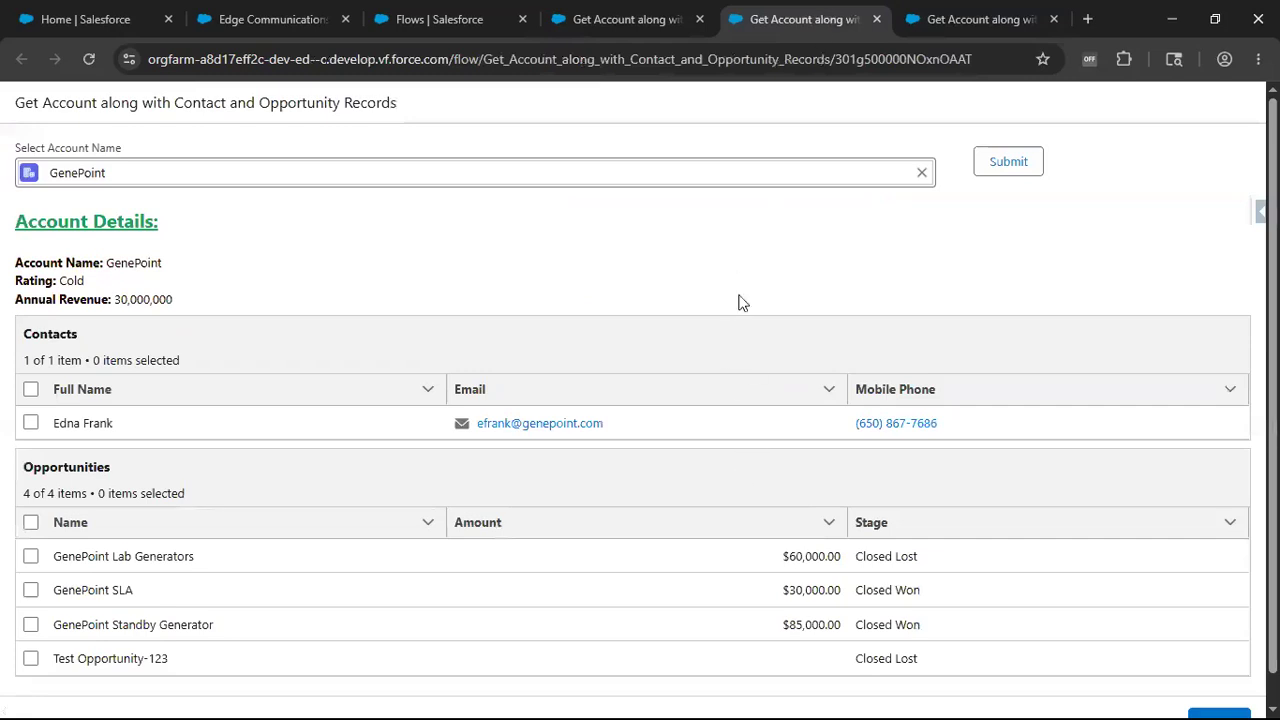
pyautogui.click(637, 20)
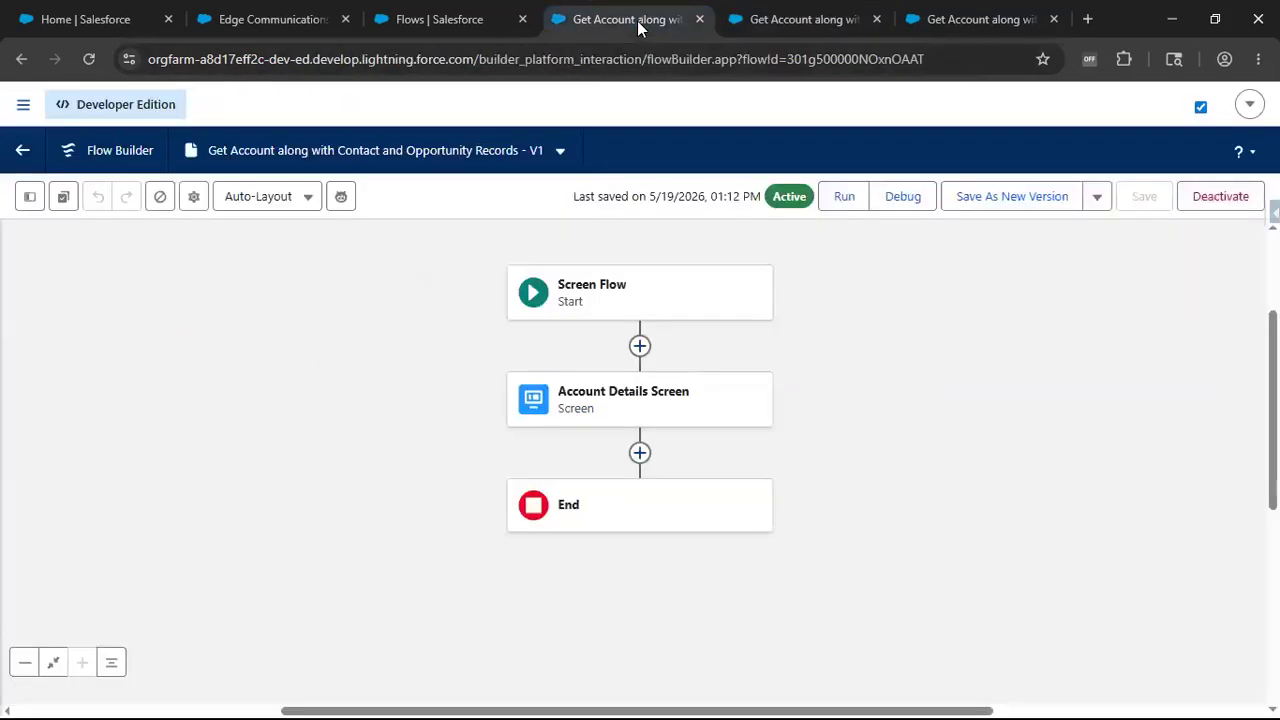
pyautogui.click(950, 27)
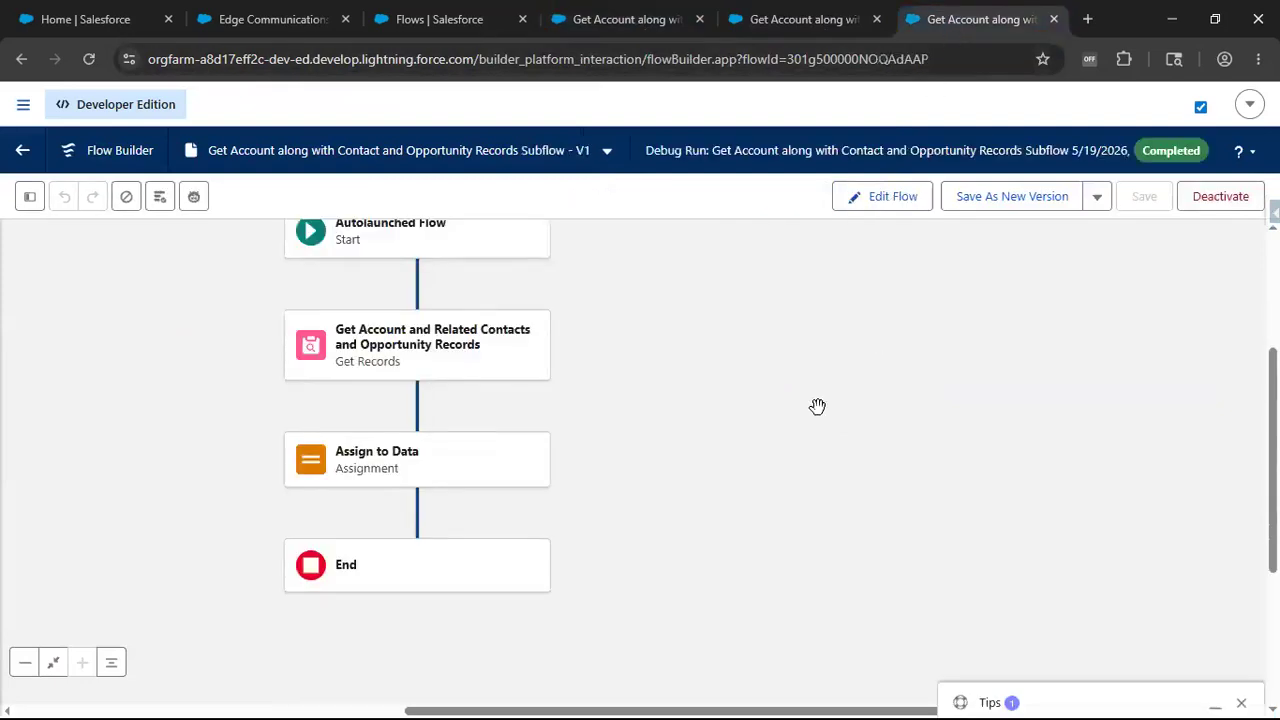
pyautogui.moveTo(817, 406); pyautogui.dragTo(840, 472)
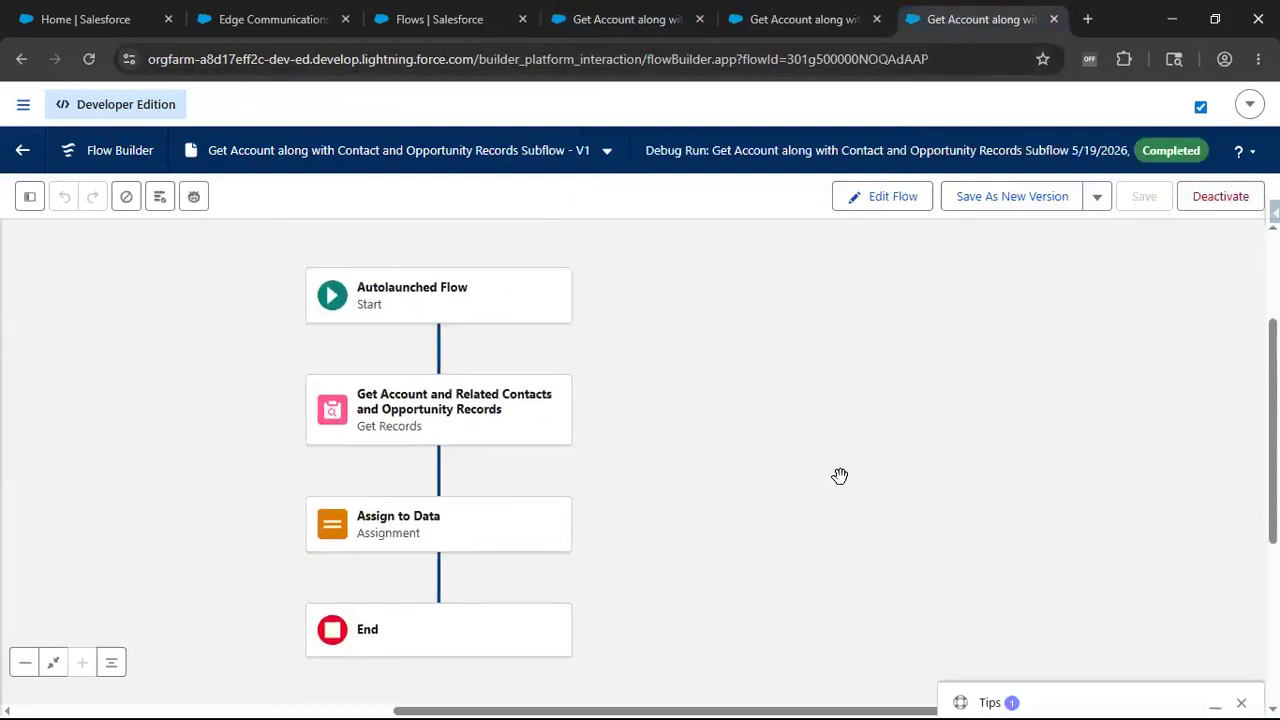
pyautogui.click(416, 417)
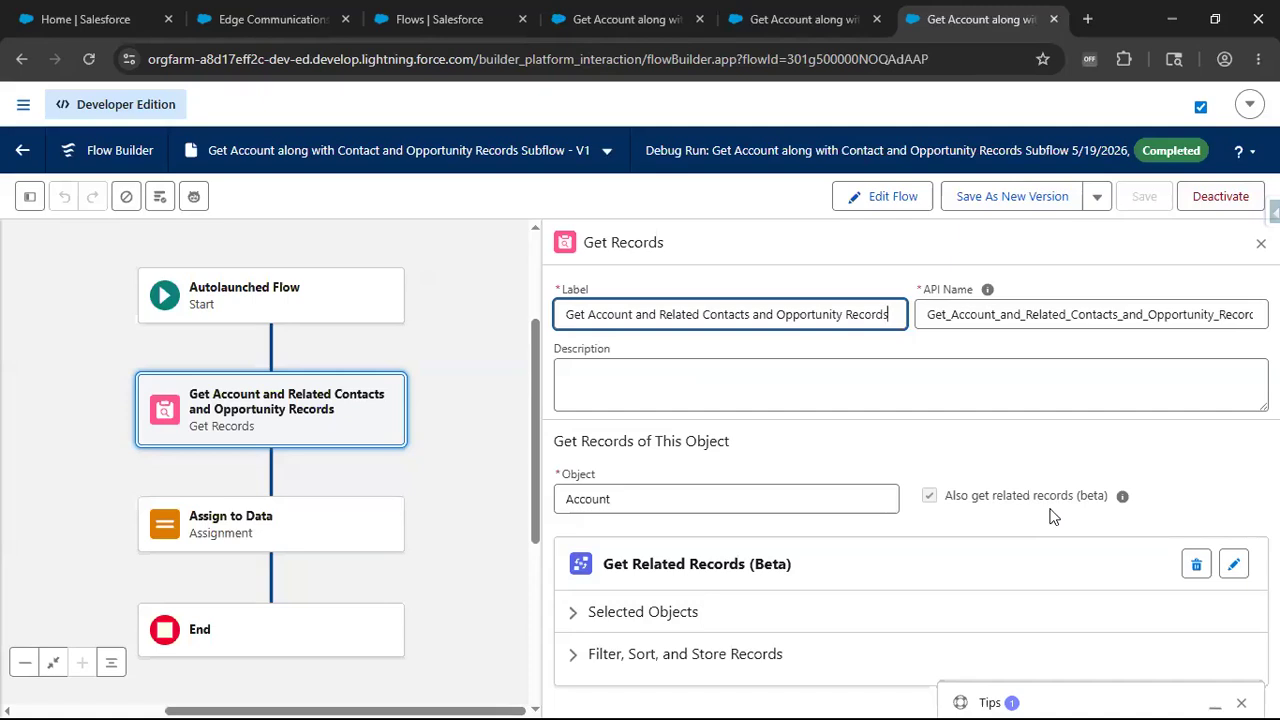
# Open the screen flow's Account Details Screen, review its components down to the Opportunities table, and close it without changes
pyautogui.click(778, 20)
pyautogui.click(617, 22)
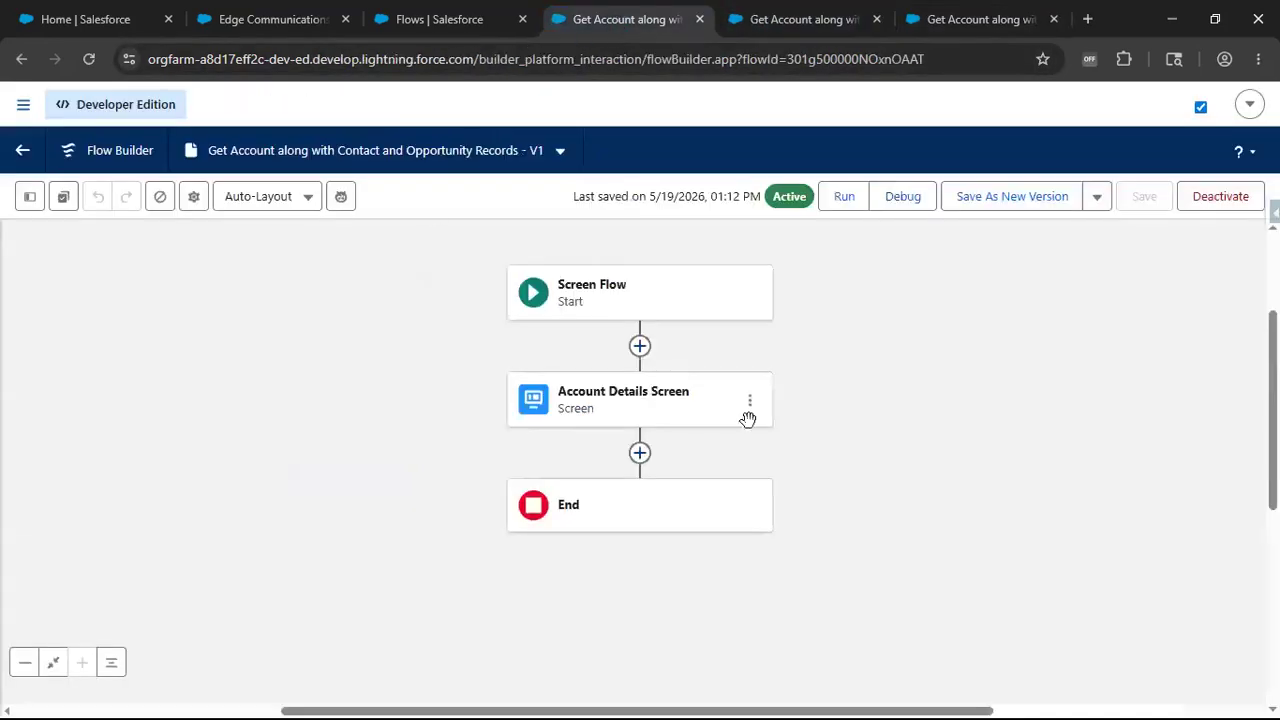
pyautogui.click(648, 418)
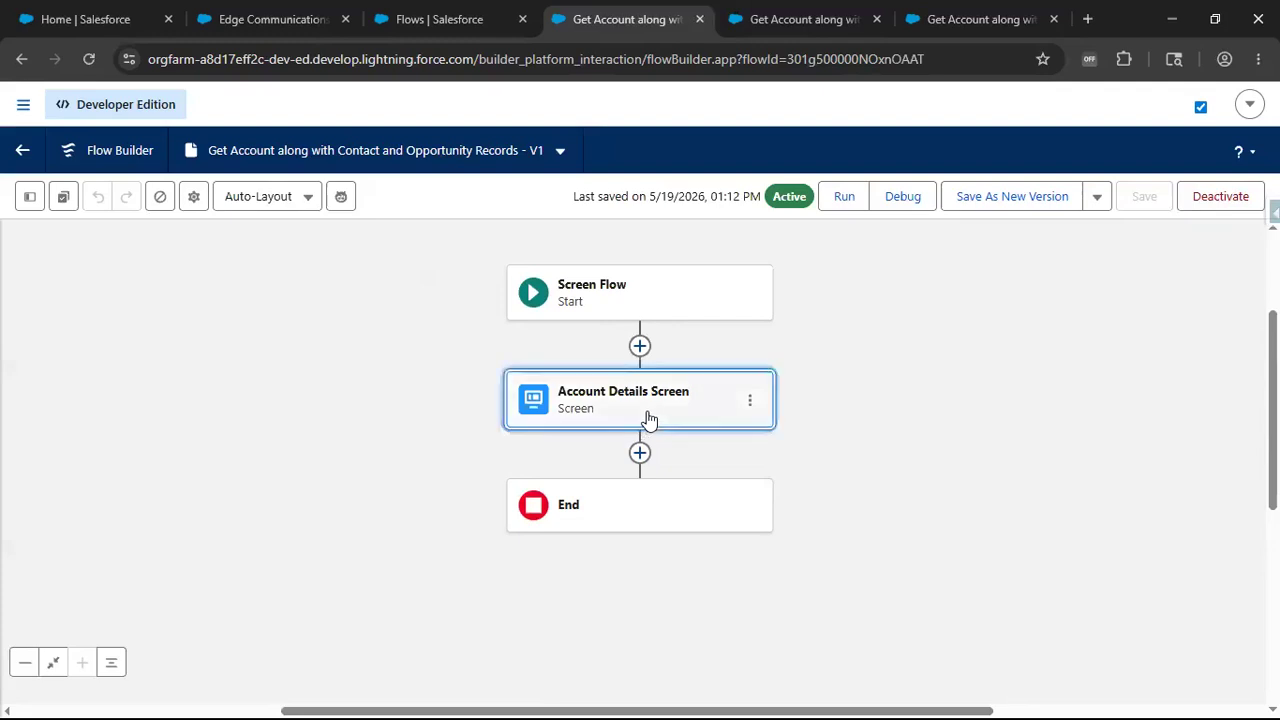
pyautogui.doubleClick(645, 411)
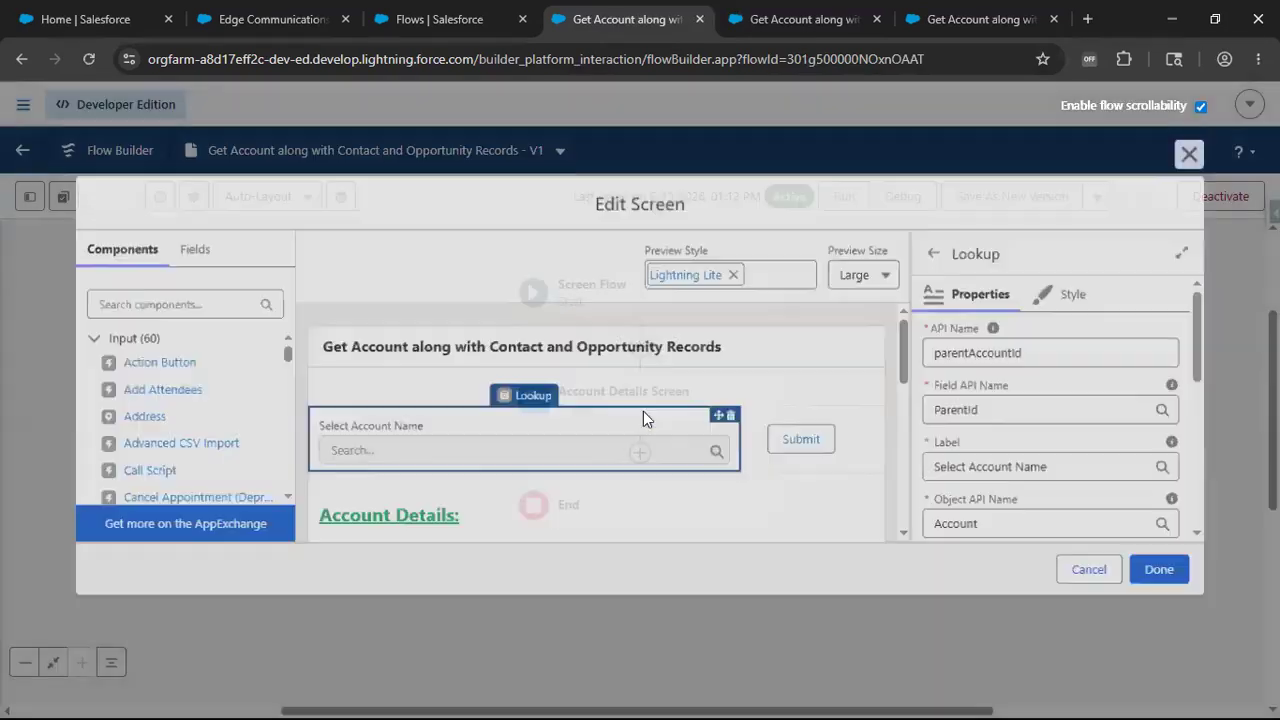
pyautogui.scroll(-5, 615, 440)
pyautogui.scroll(-3, 607, 503)
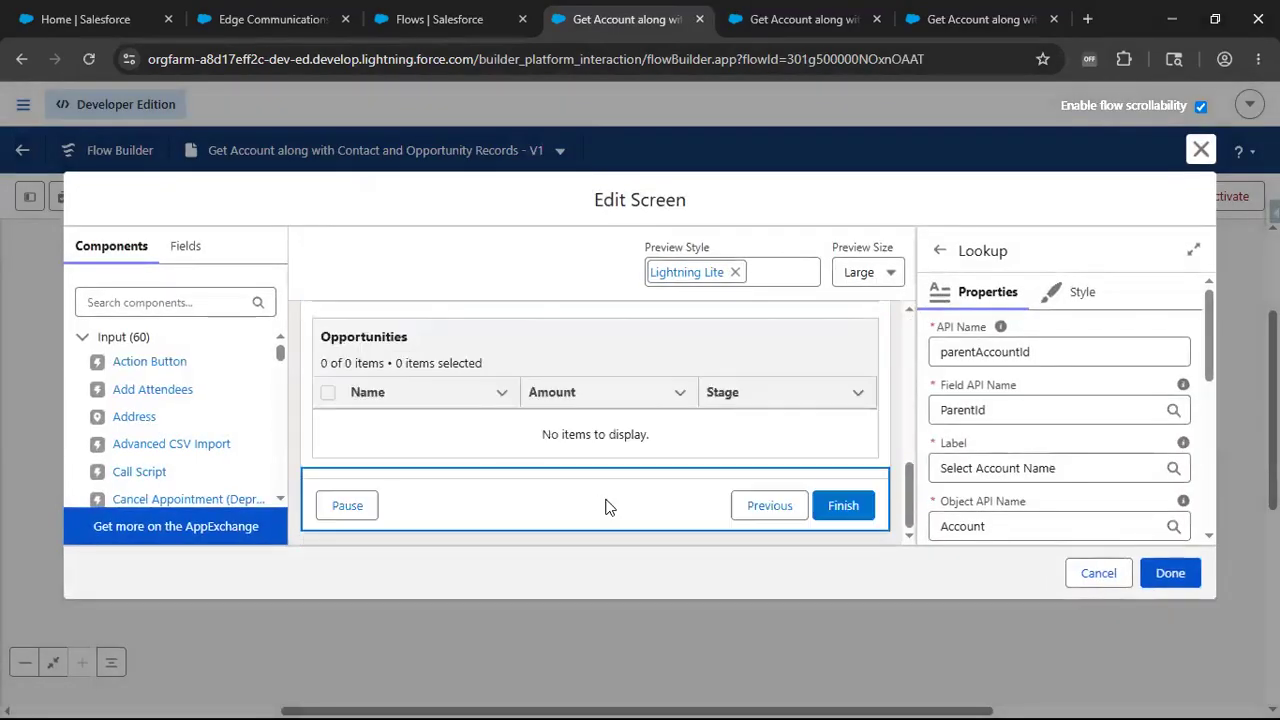
pyautogui.scroll(6, 607, 503)
pyautogui.click(1090, 578)
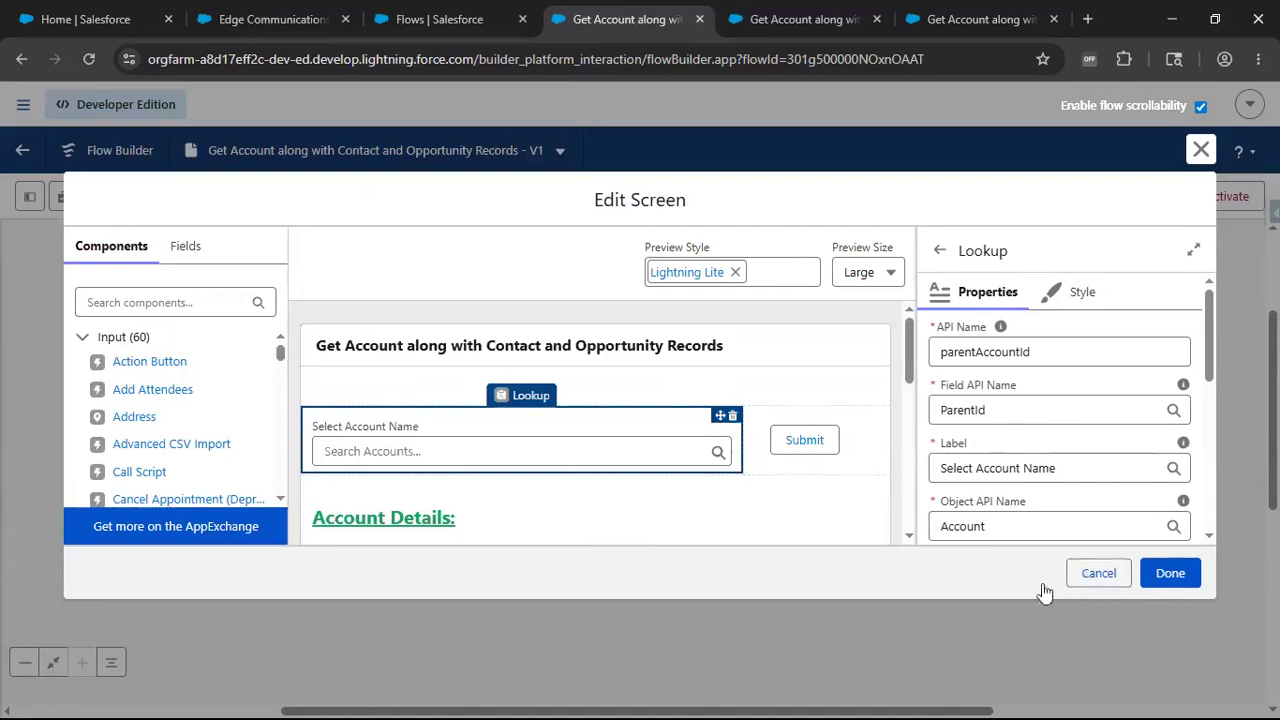